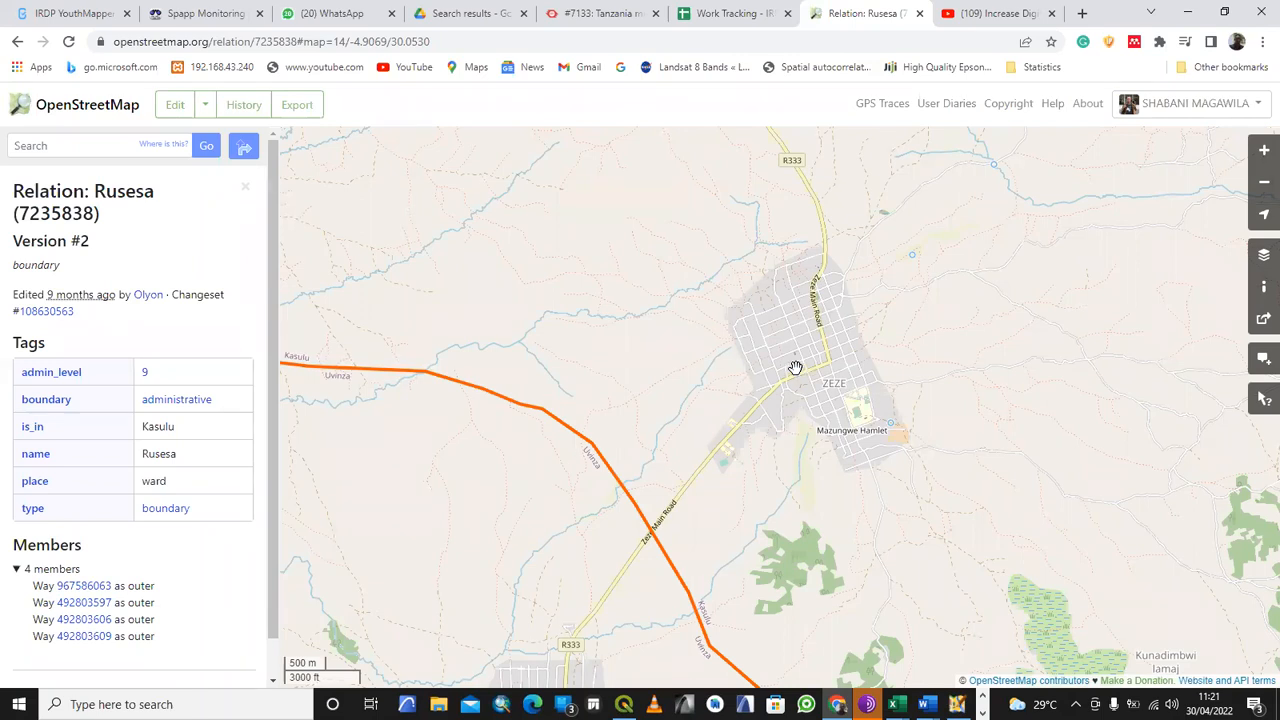
- Switch to Tasking Manager and review the instructions of project #7133, Tanzania Missing Buildings Rulenge
scroll(794, 371, "down", 1)
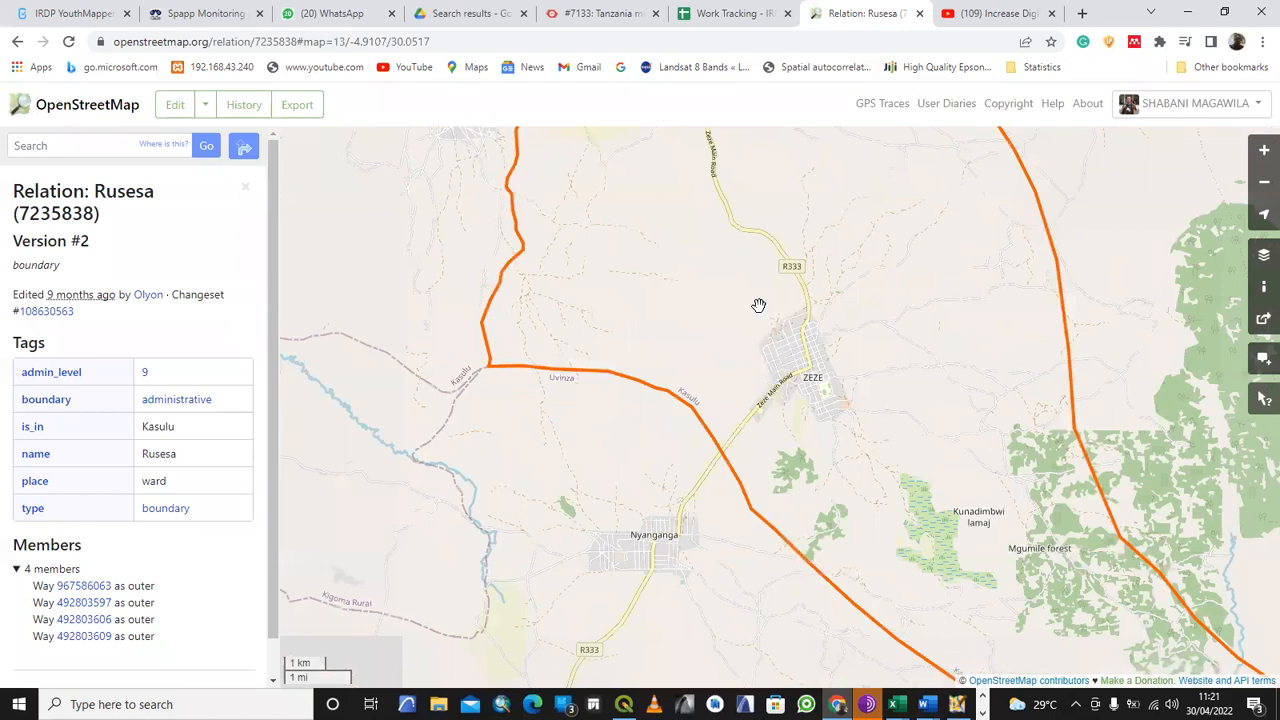
left_click(596, 13)
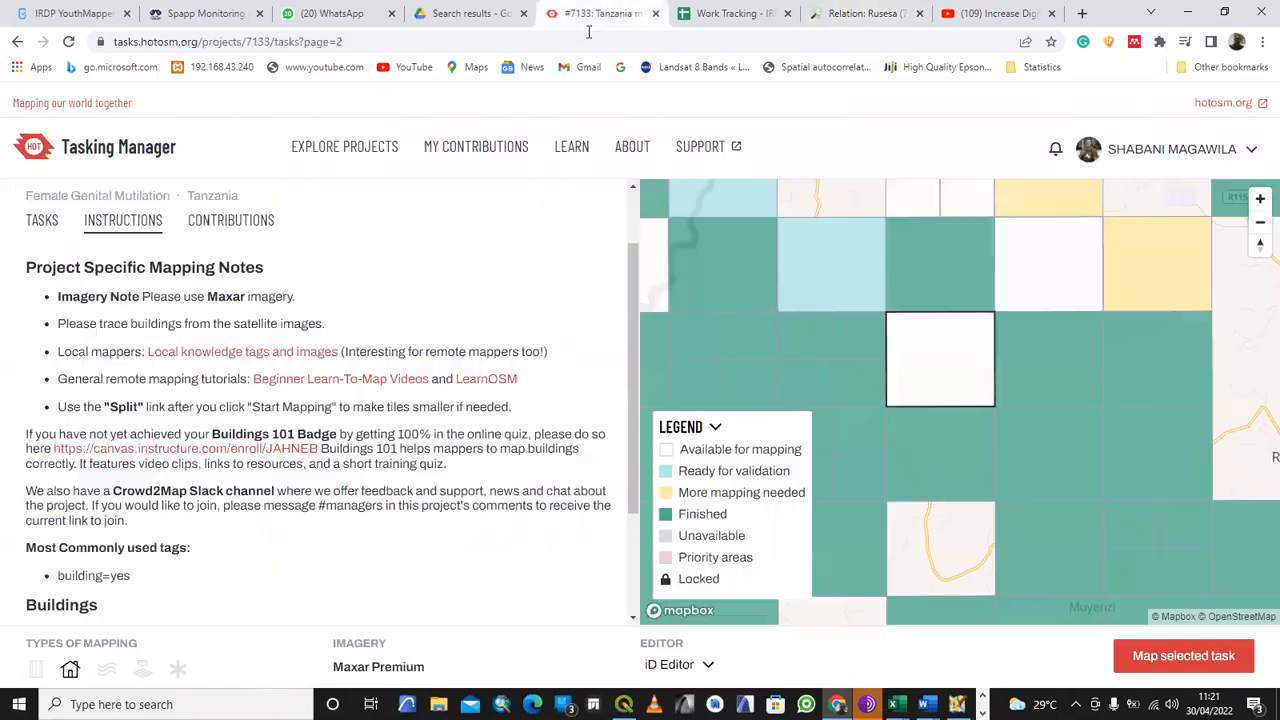
scroll(490, 425, "up", 2)
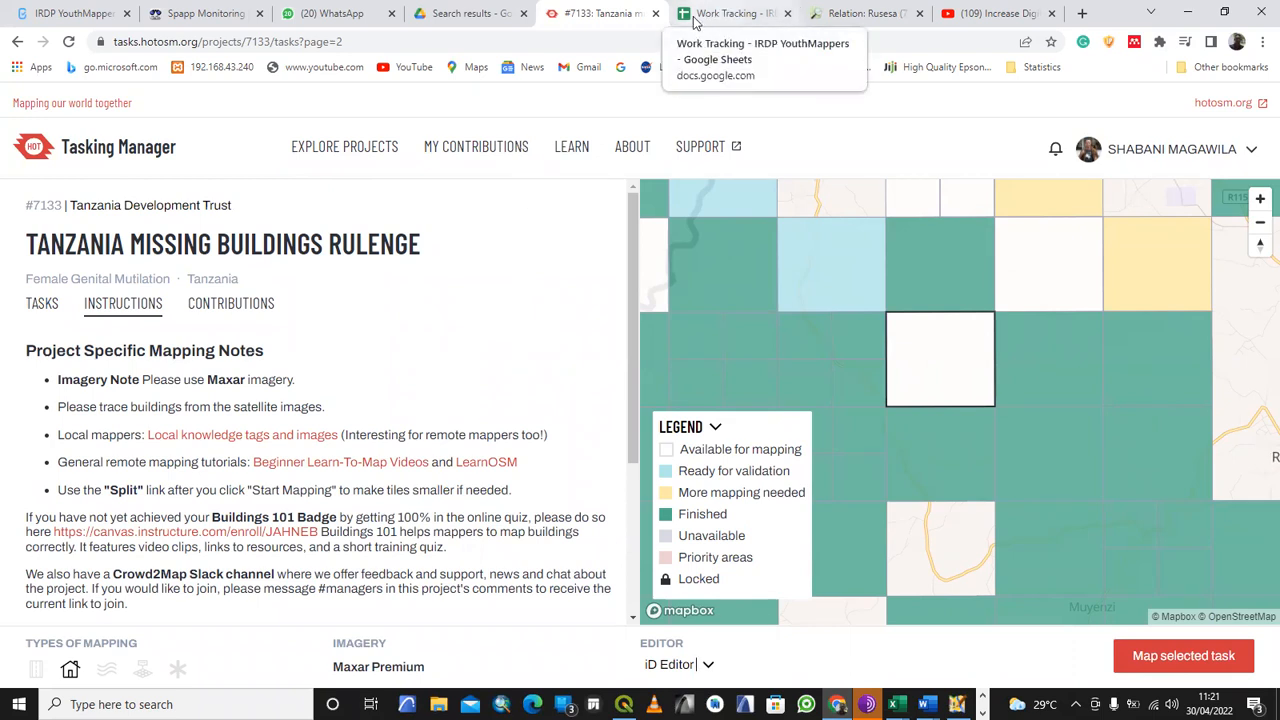
- Return to OpenStreetMap and examine the Rusesa ward boundary and the mapped settlement of Zeze inside it
left_click(845, 18)
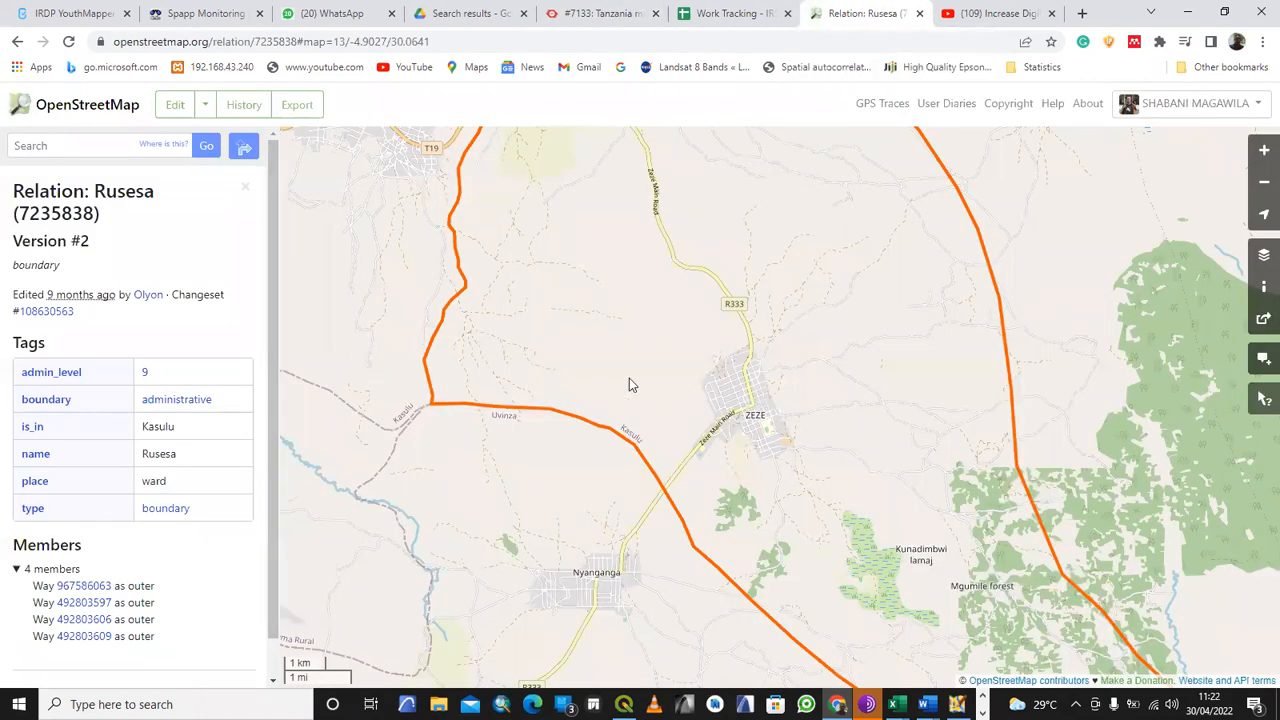
scroll(629, 378, "down", 1)
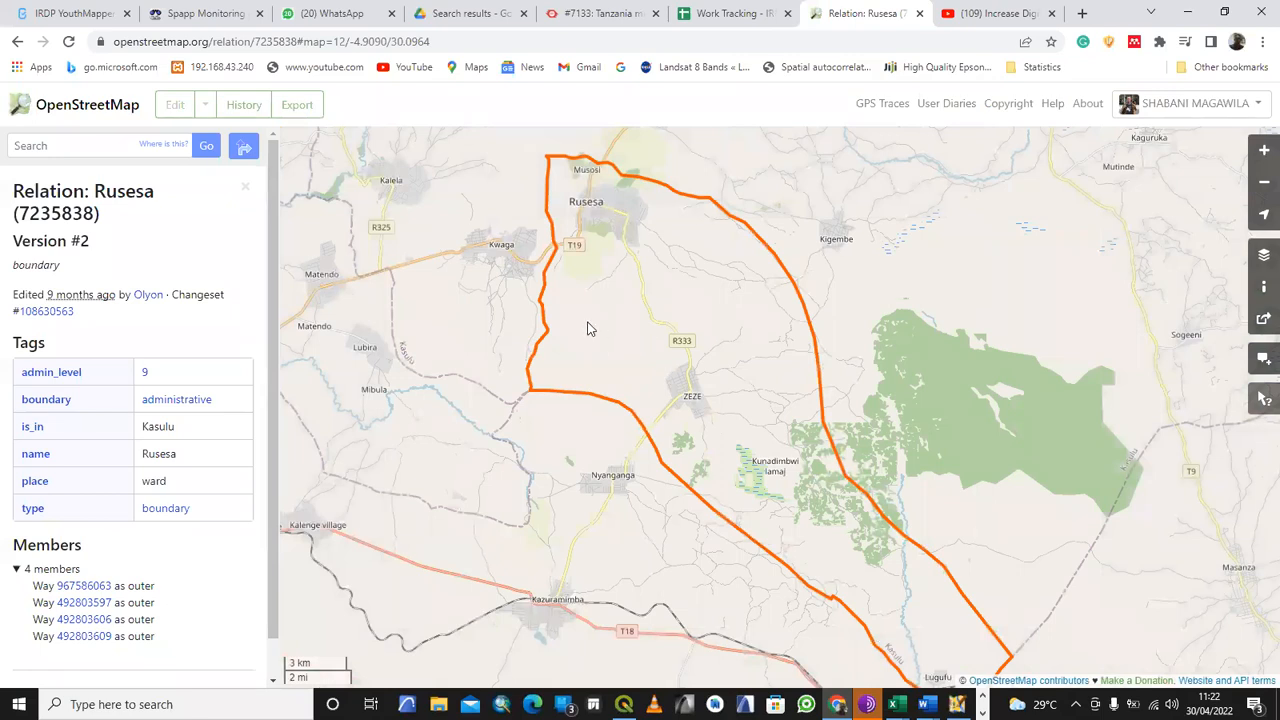
left_click_drag(589, 326, 584, 355)
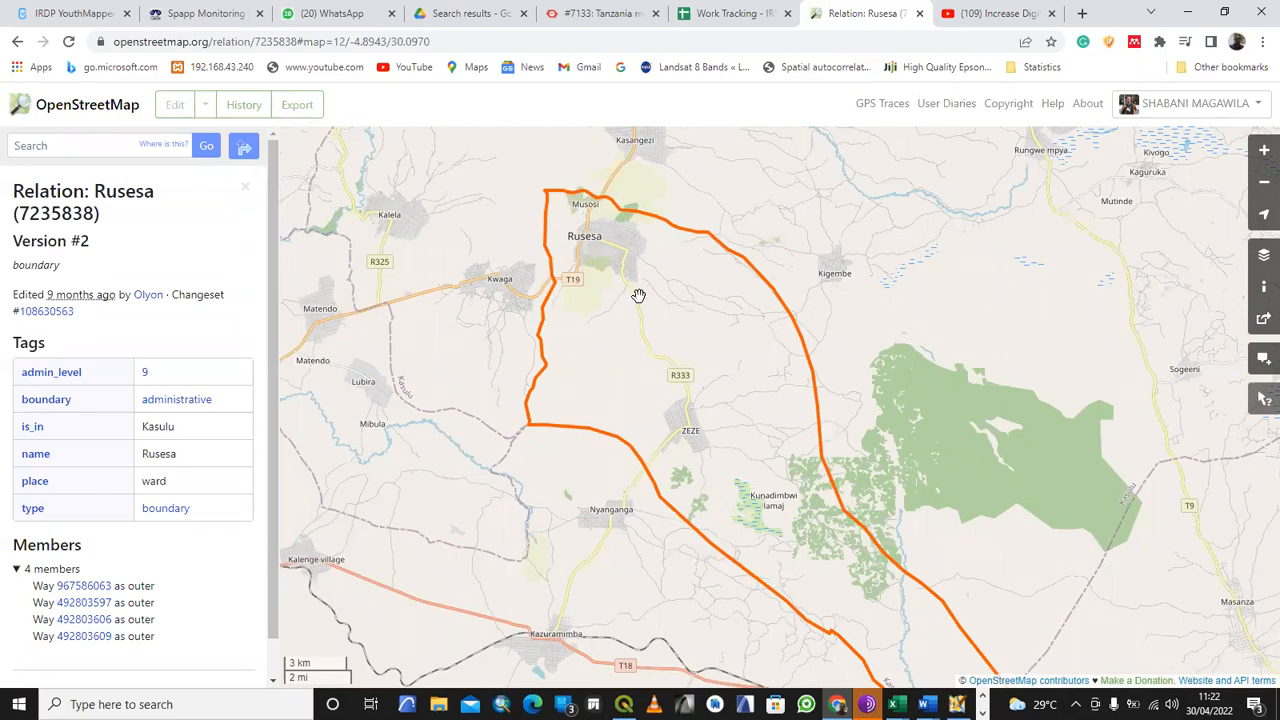
left_click_drag(688, 430, 655, 363)
scroll(655, 363, "up", 1)
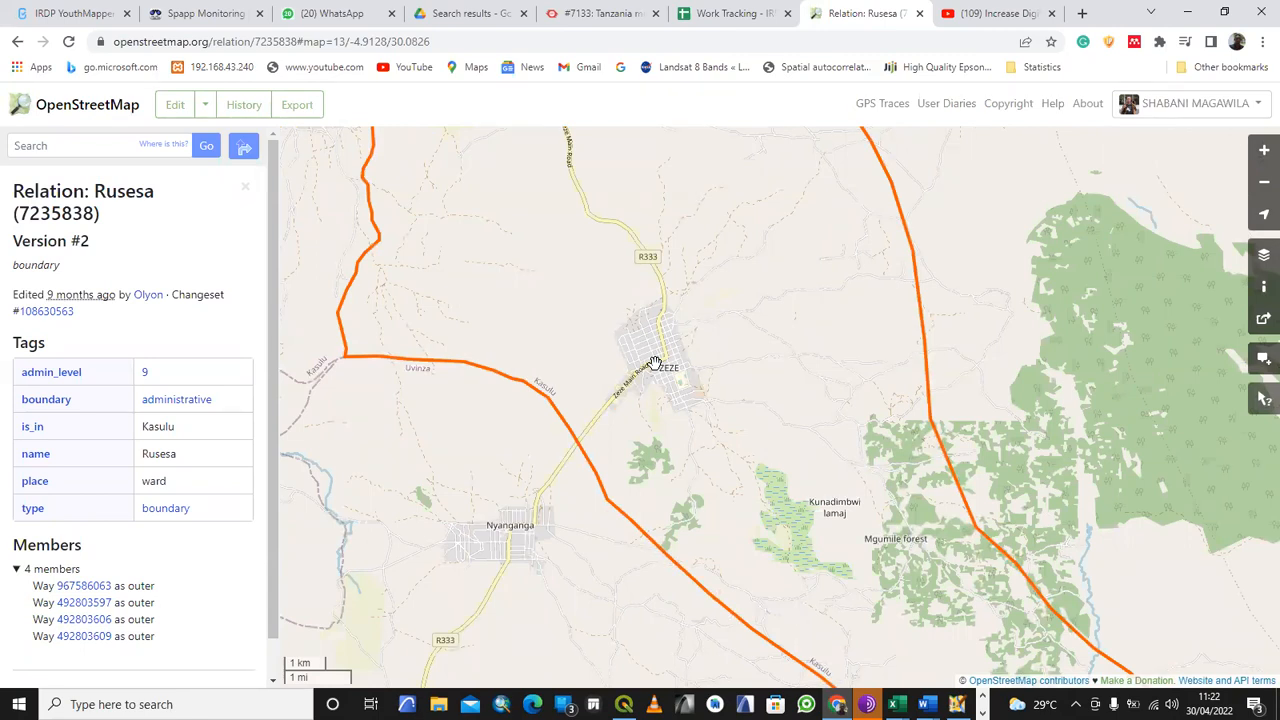
scroll(654, 384, "up", 1)
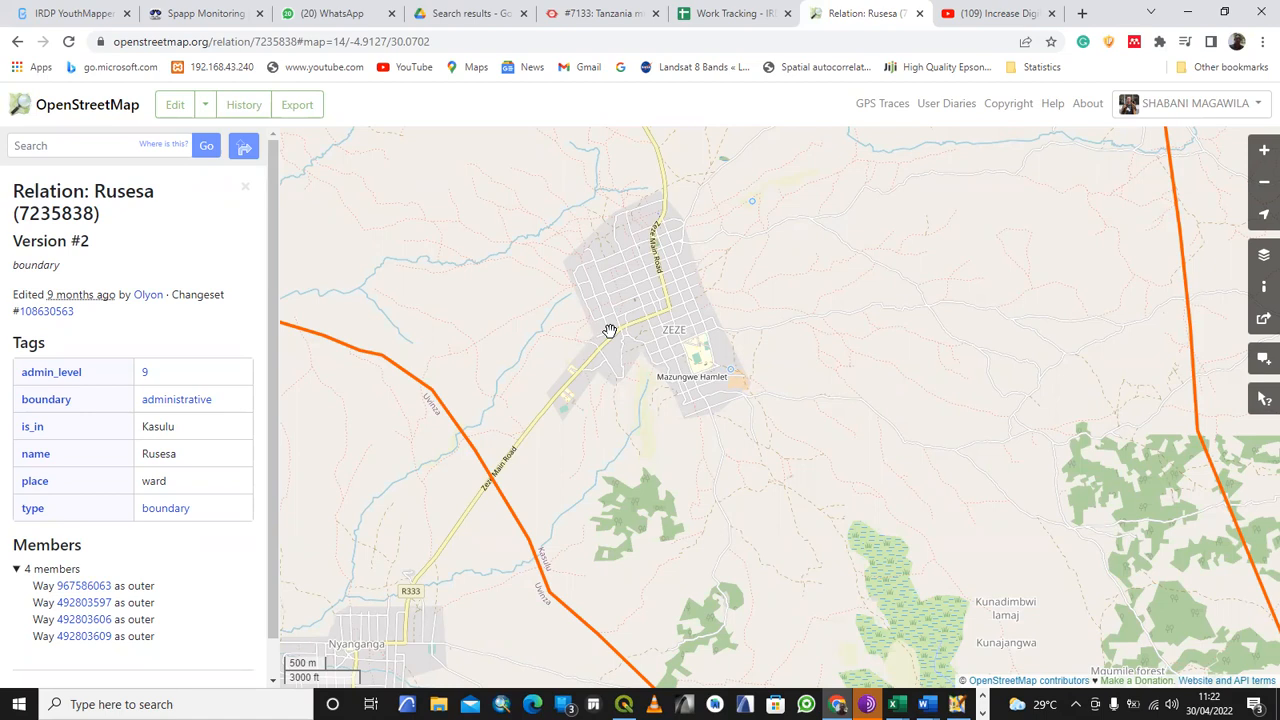
scroll(641, 353, "up", 1)
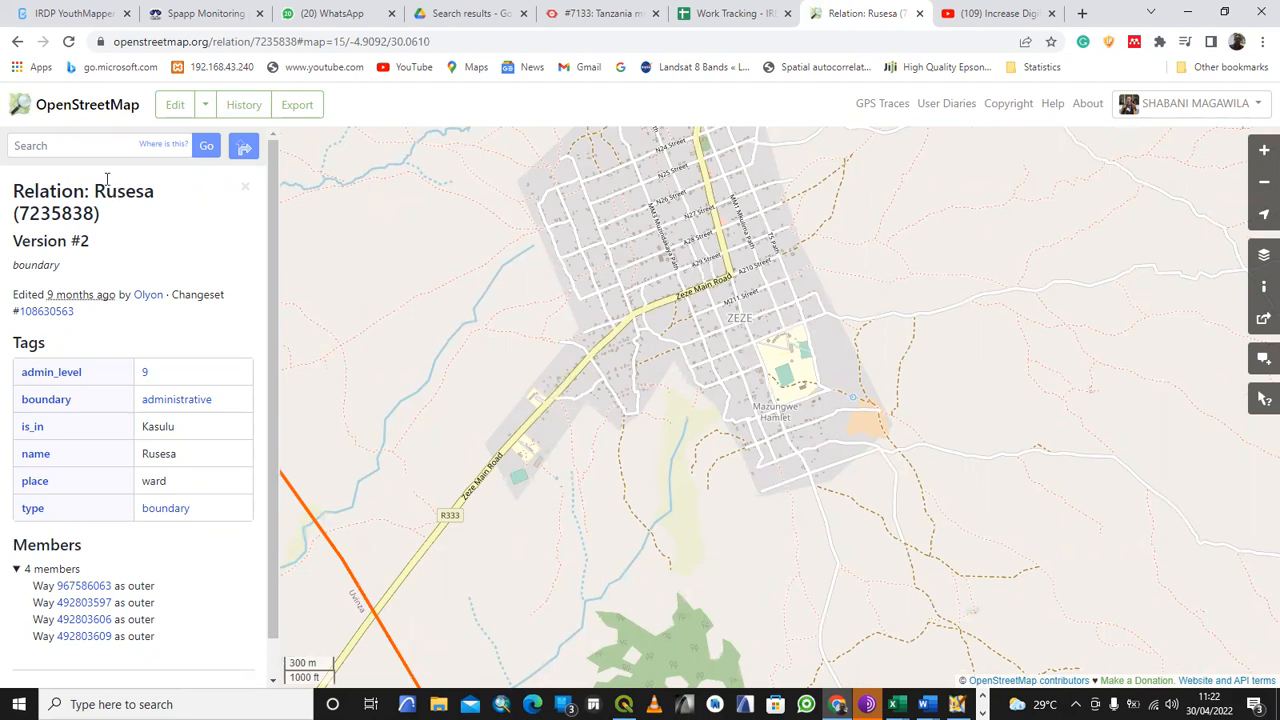
- Search OpenStreetMap for makere and open the village result in Kasulu, Kigoma Region, Tanzania
left_click(97, 148)
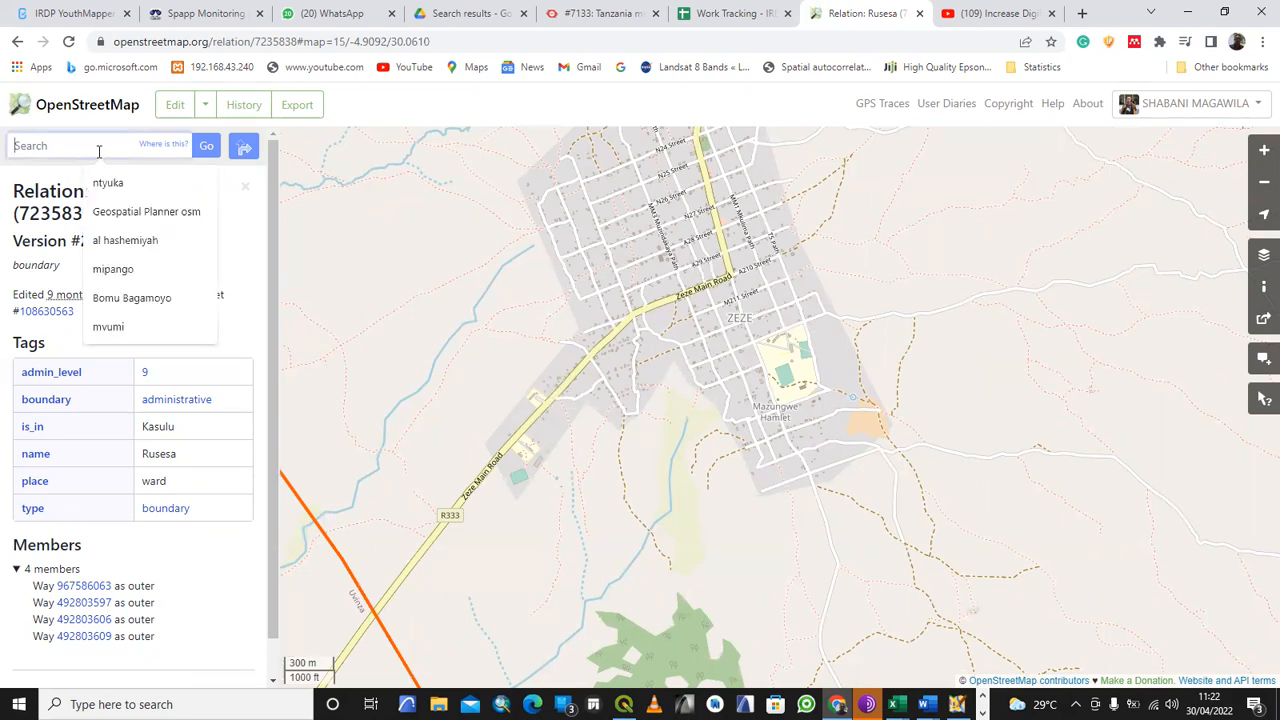
type("m")
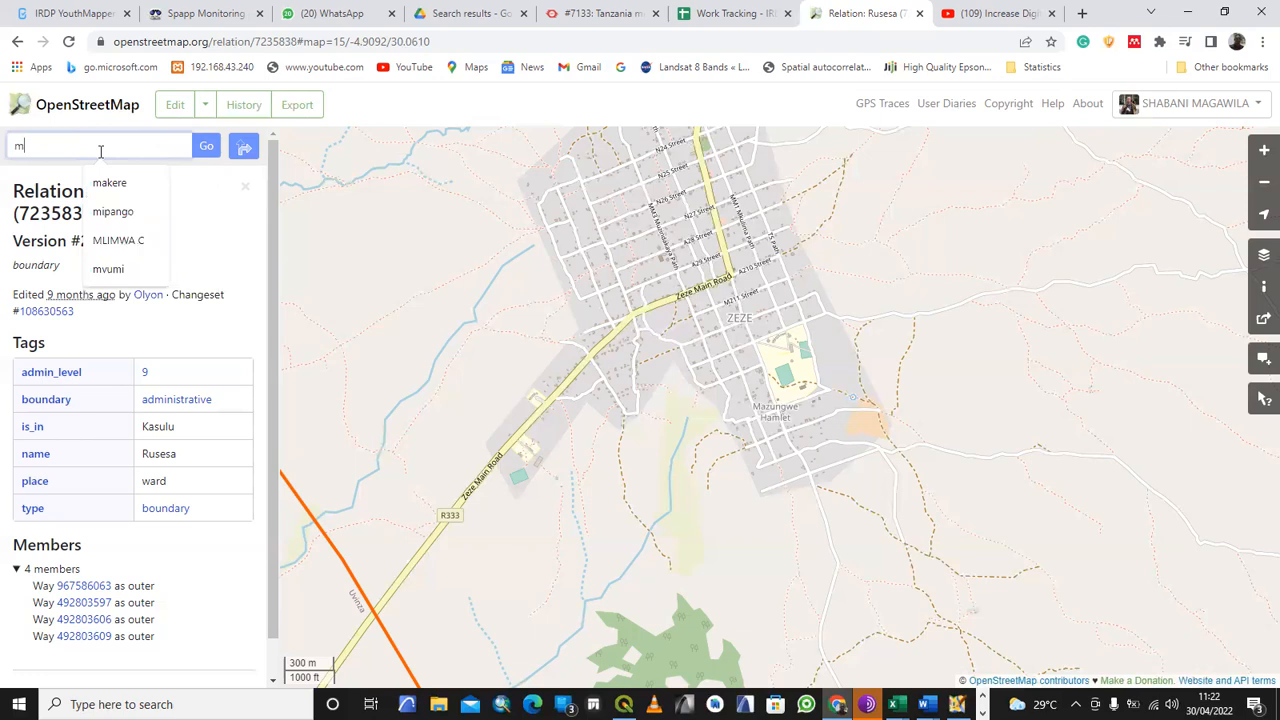
double_click(16, 147)
left_click(107, 186)
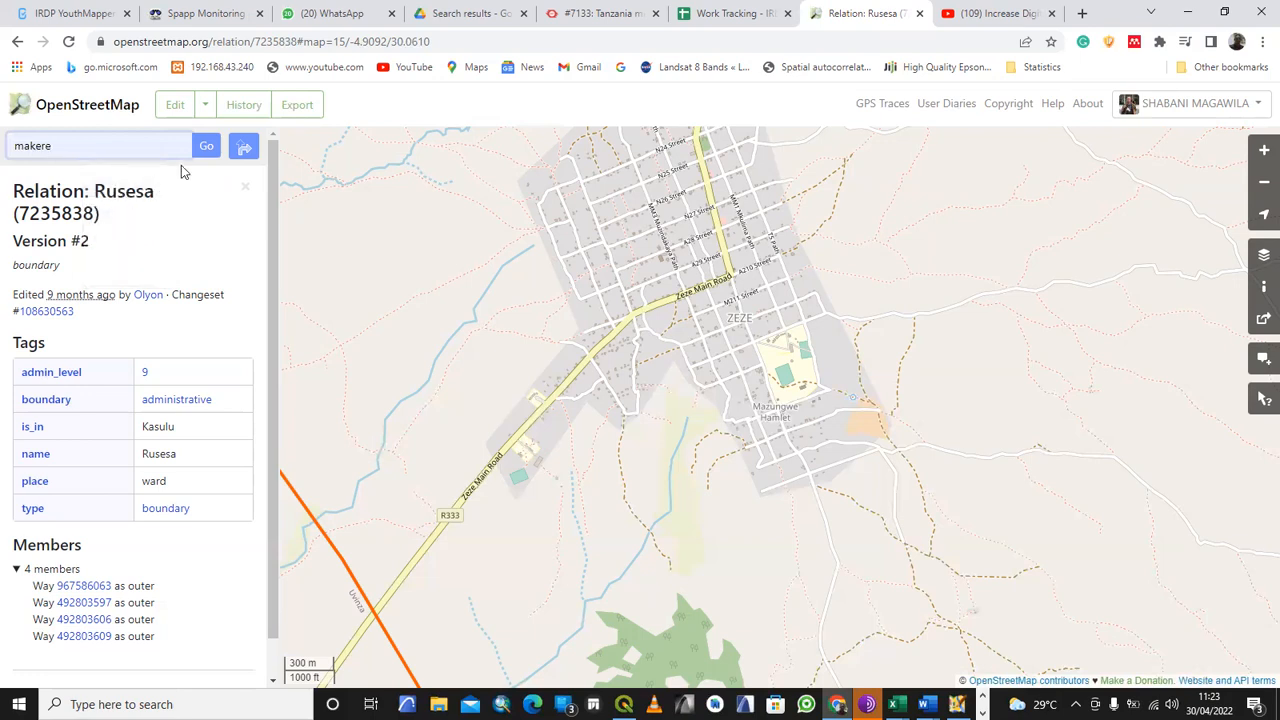
left_click(205, 149)
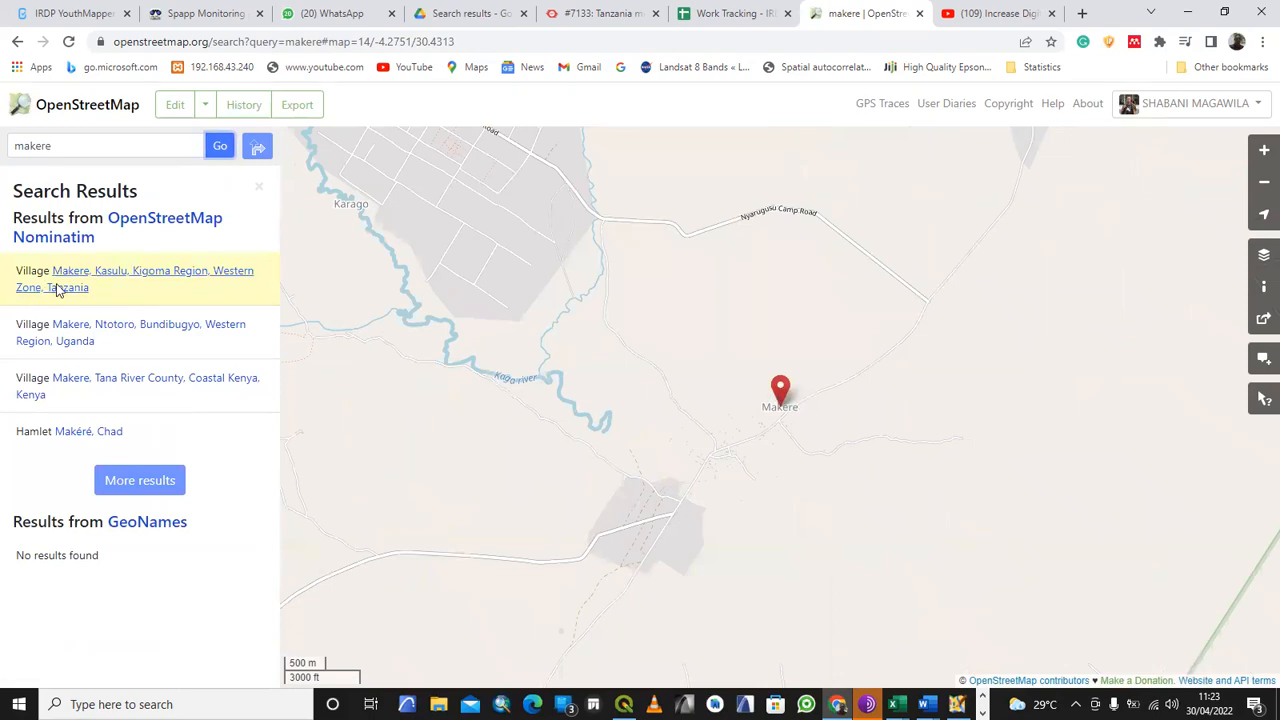
left_click(117, 281)
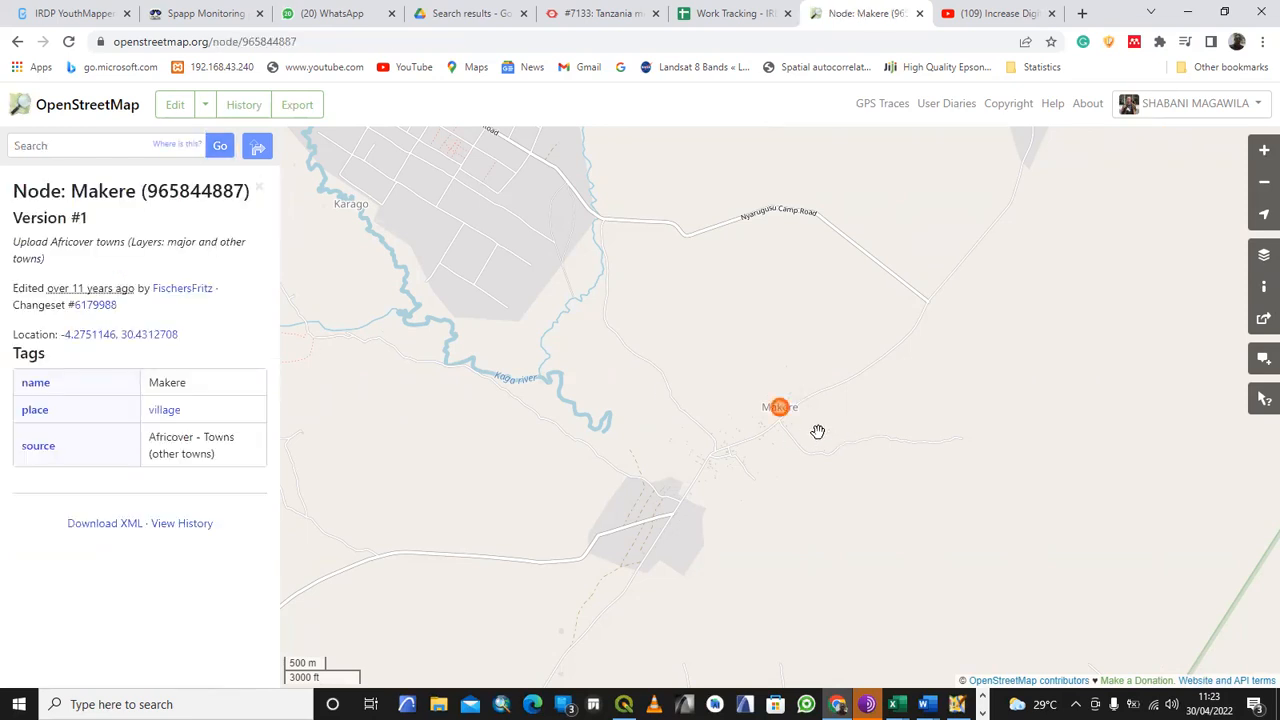
- Open the area around the Makere village node in the iD in-browser editor, discarding the unsaved changes from the previous session
scroll(771, 401, "up", 1)
scroll(771, 401, "up", 1)
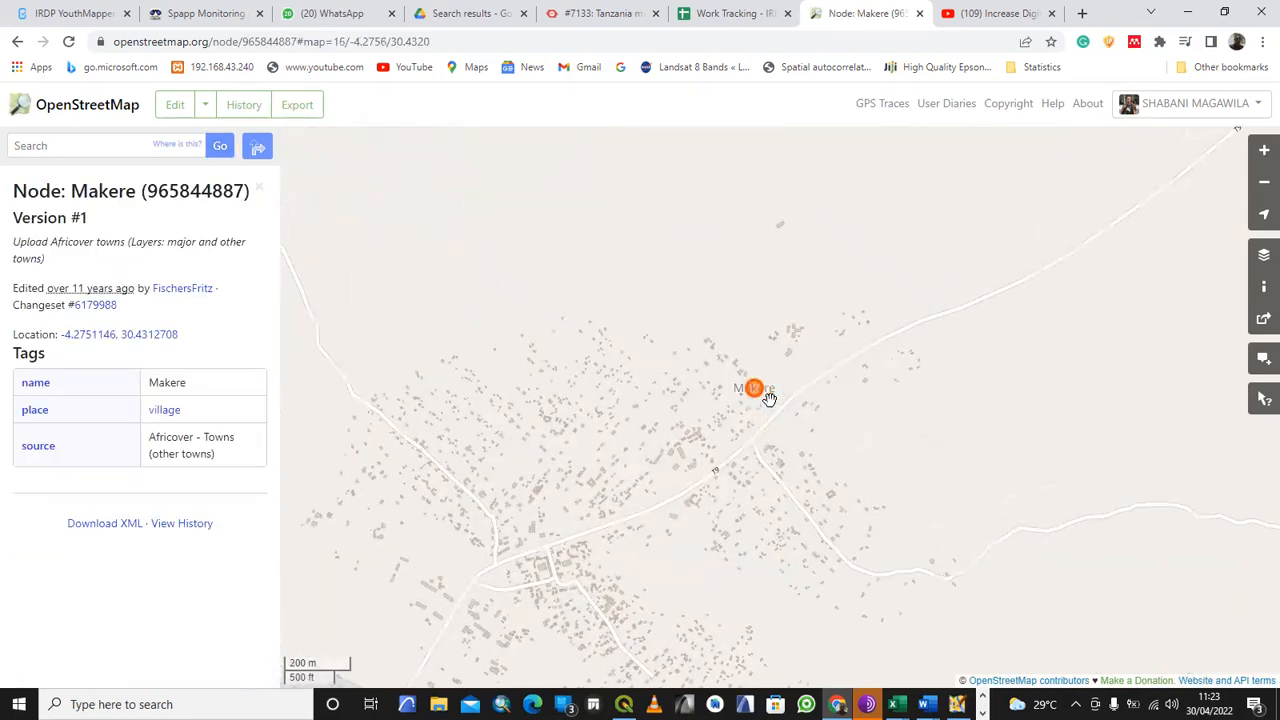
scroll(769, 399, "up", 1)
scroll(764, 401, "down", 1)
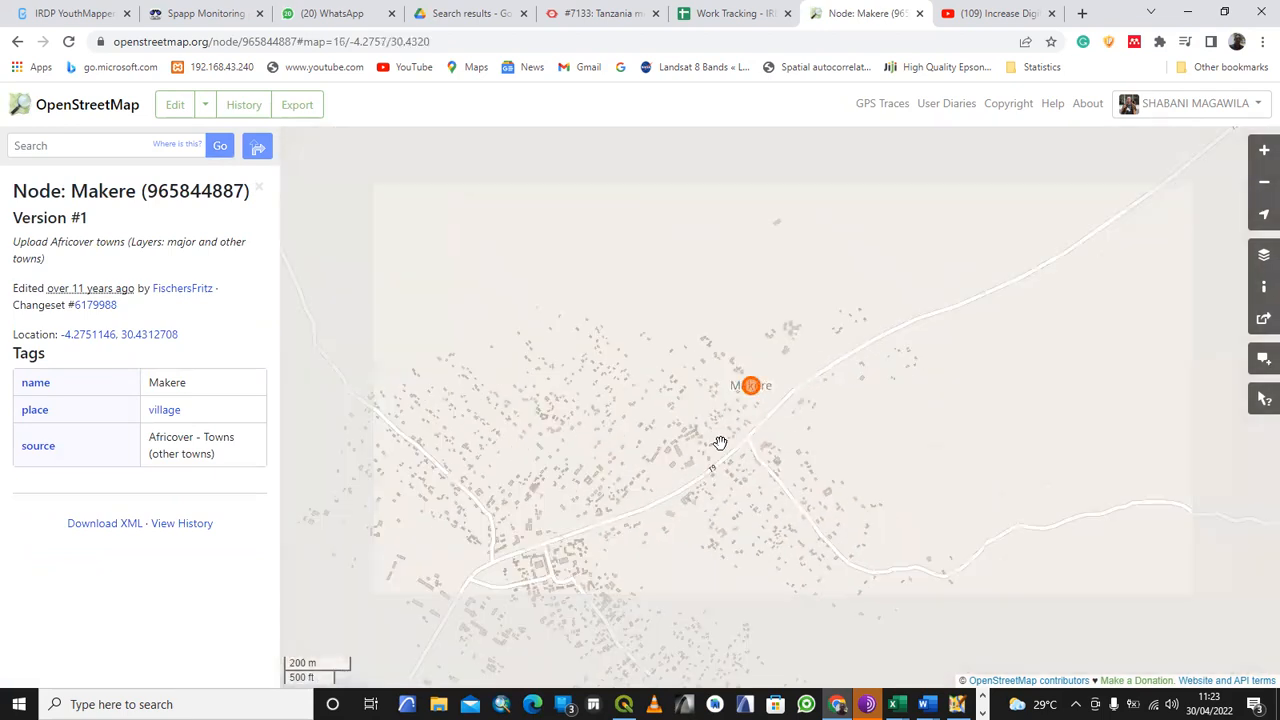
scroll(753, 343, "up", 1)
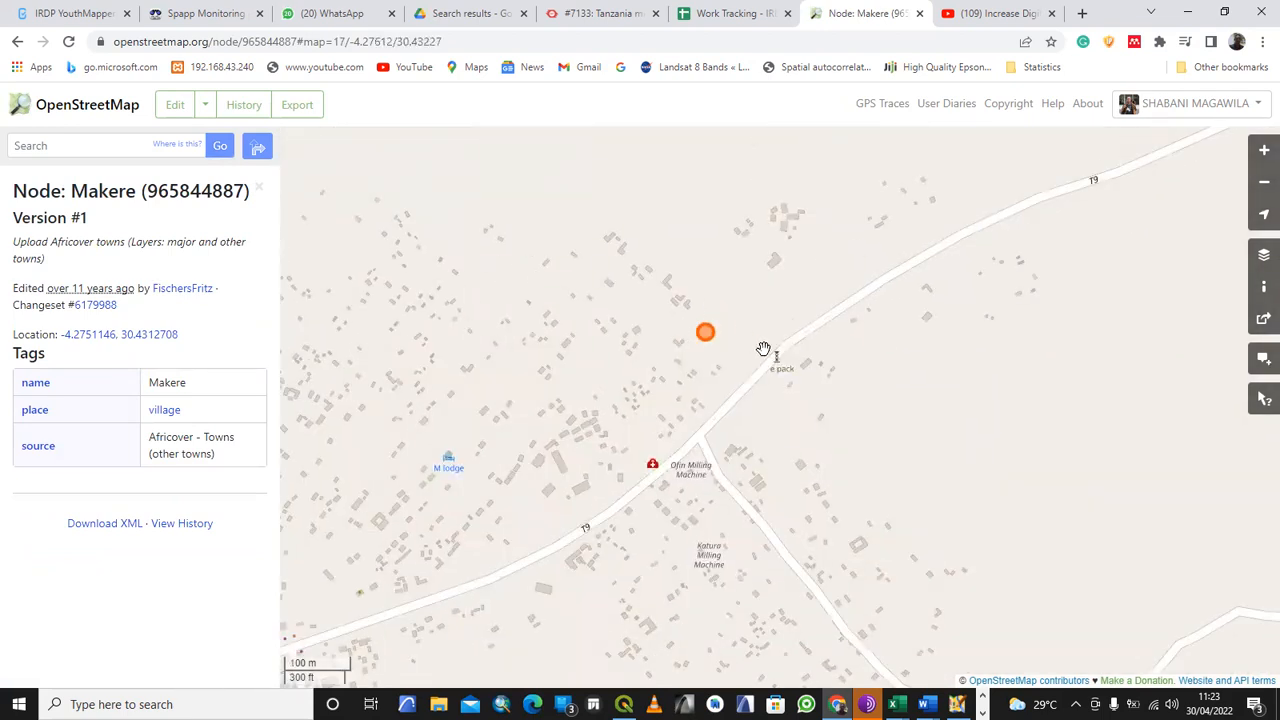
left_click_drag(753, 343, 766, 349)
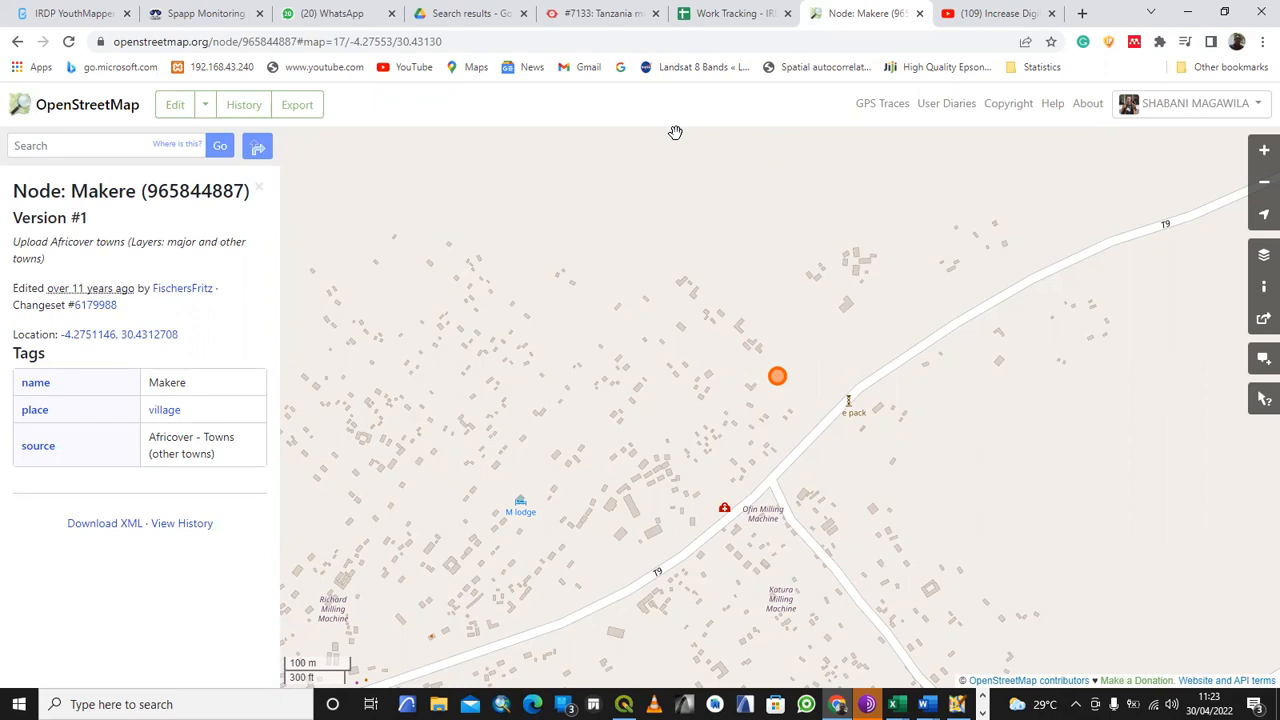
left_click_drag(796, 348, 760, 358)
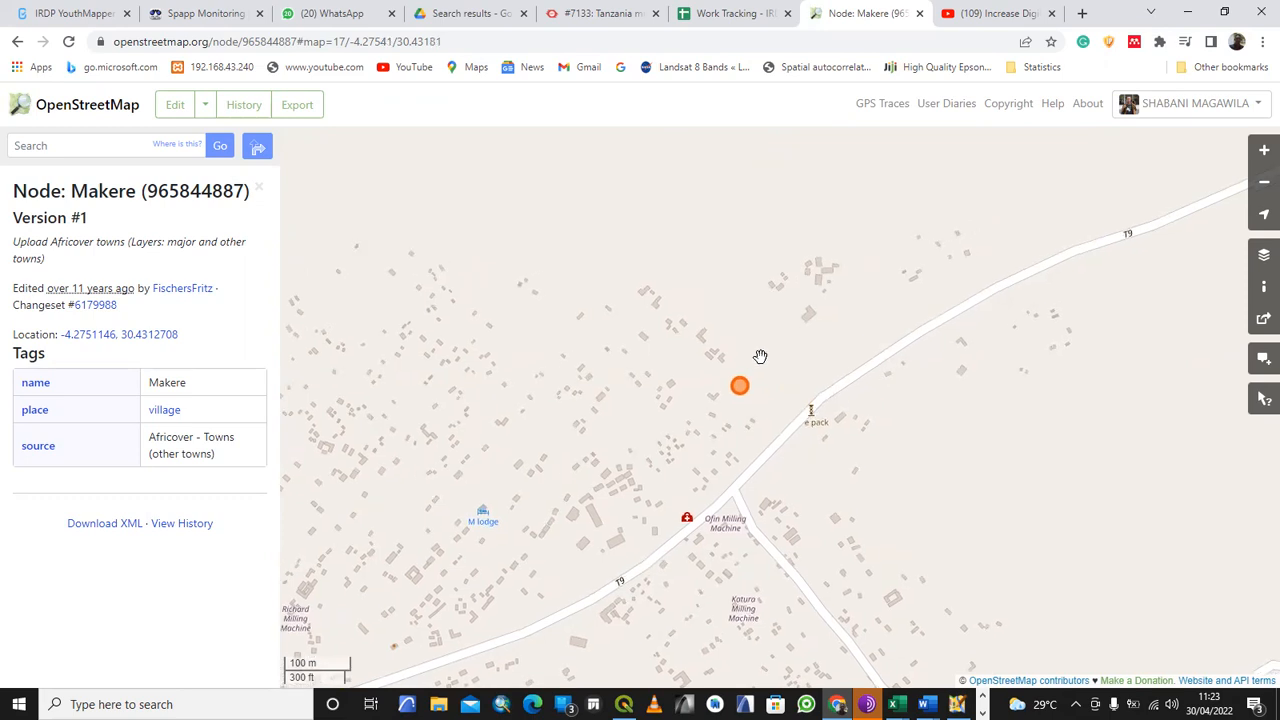
left_click(206, 108)
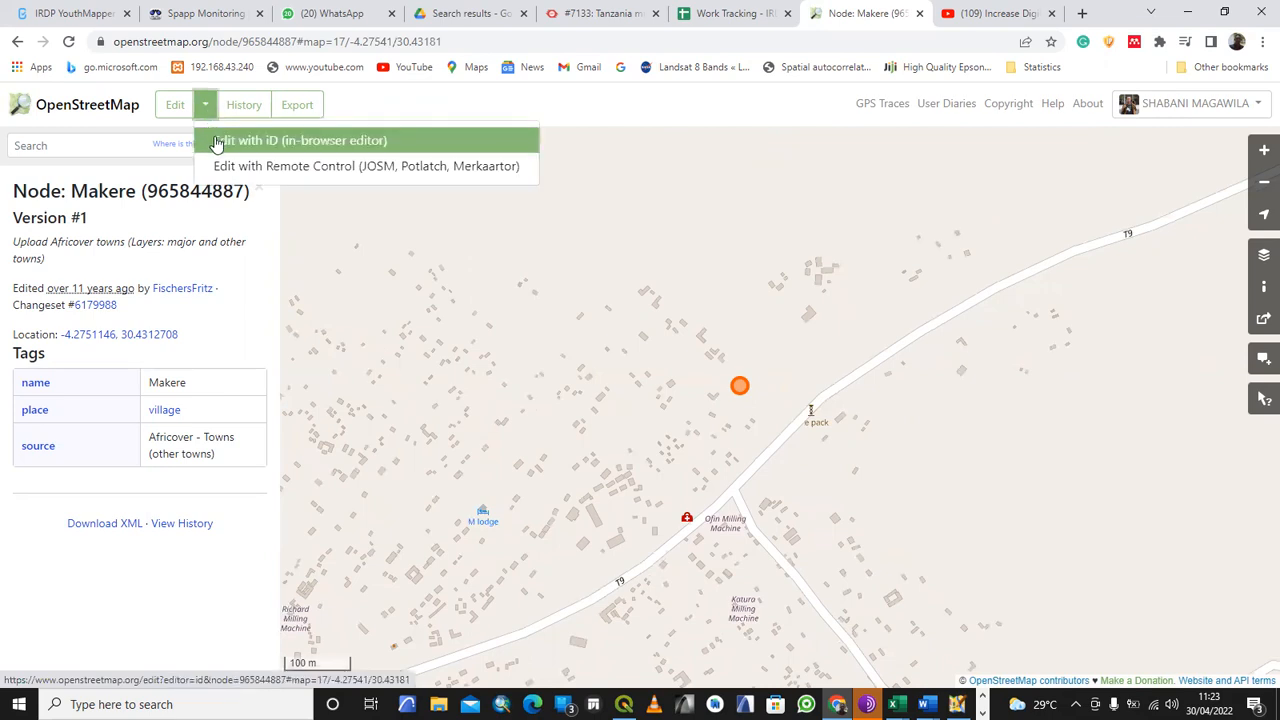
left_click(297, 146)
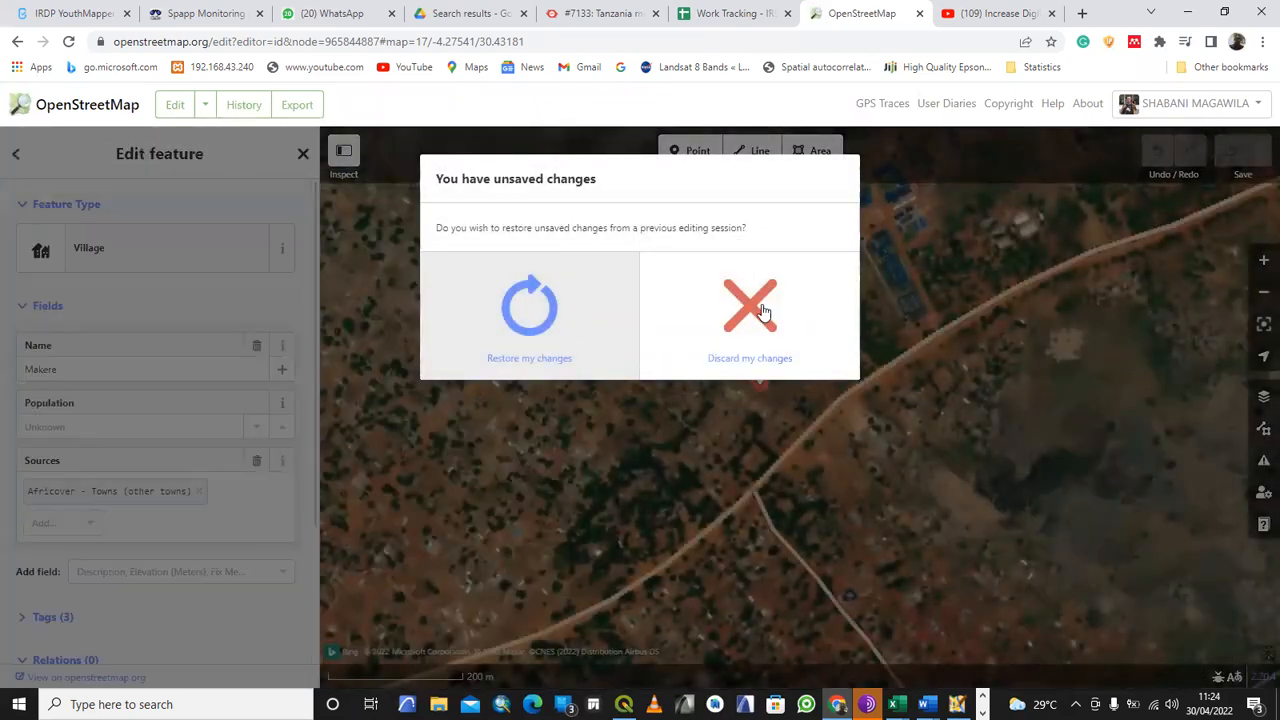
left_click(752, 308)
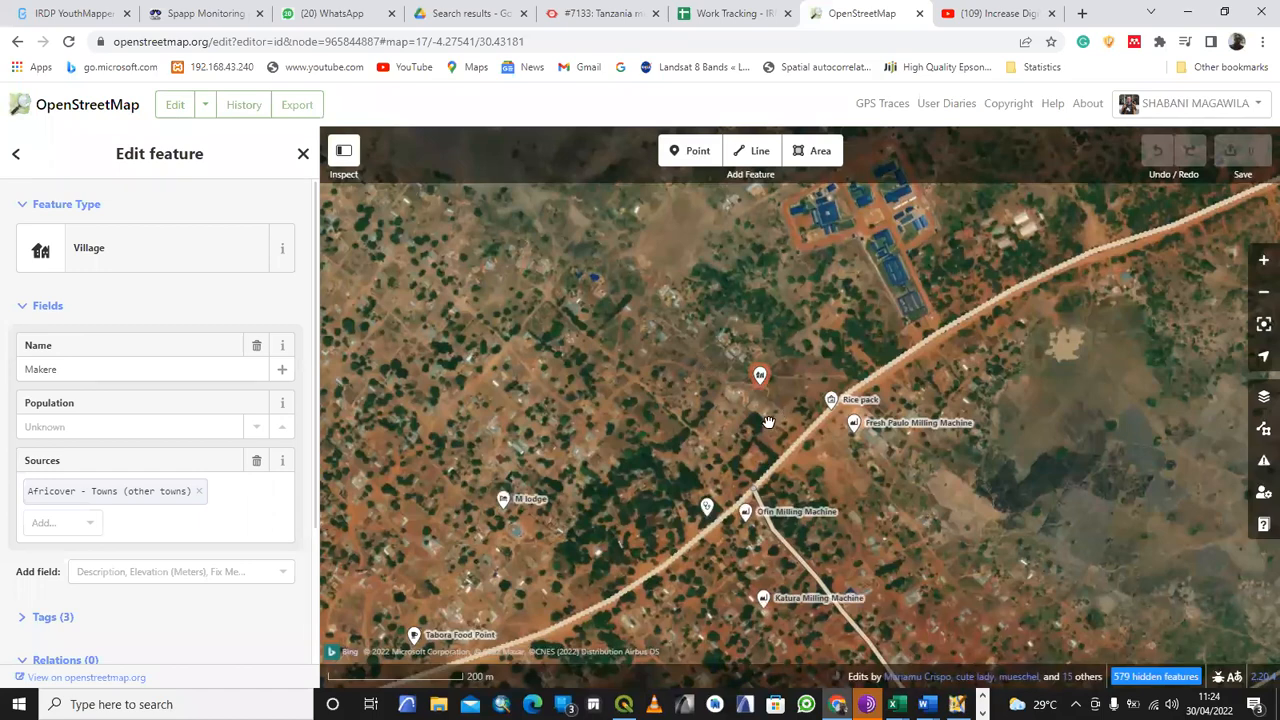
- Examine the satellite imagery northwest of the Makere village point for buildings that have no traced outline
scroll(762, 427, "up", 1)
left_click_drag(752, 427, 712, 390)
scroll(676, 437, "up", 1)
scroll(610, 445, "up", 1)
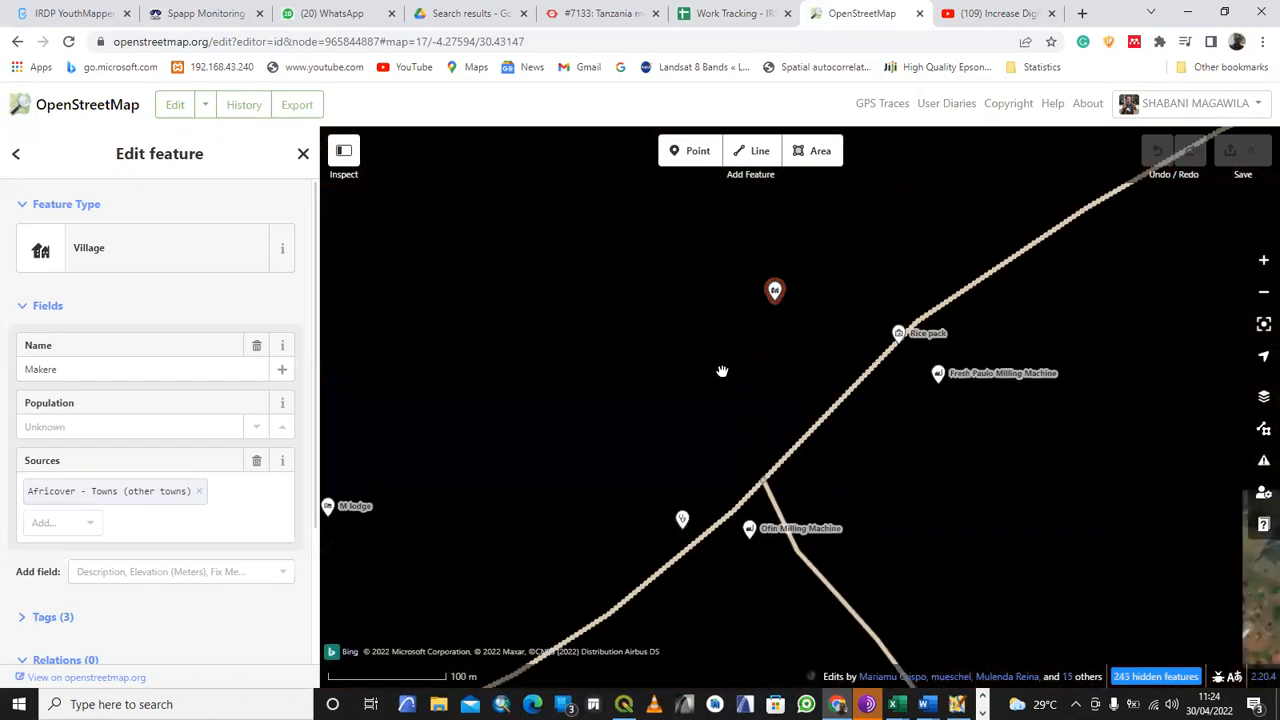
scroll(737, 315, "up", 1)
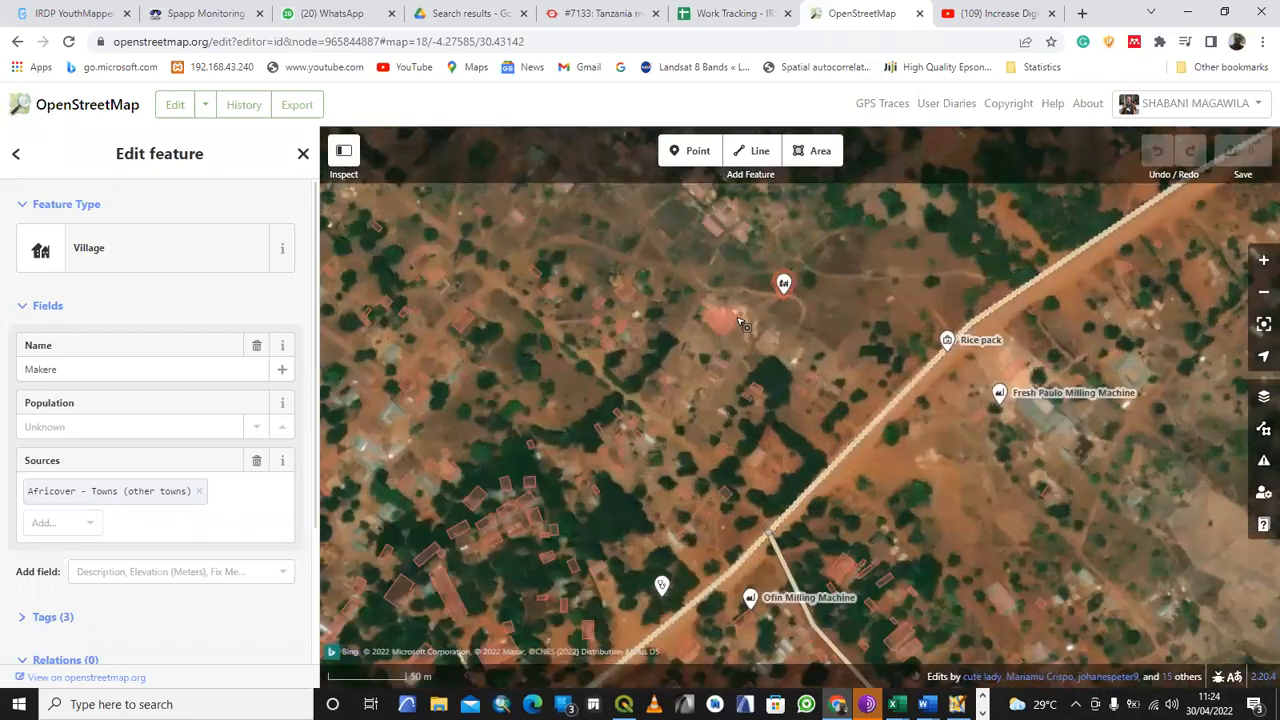
left_click_drag(762, 286, 818, 437)
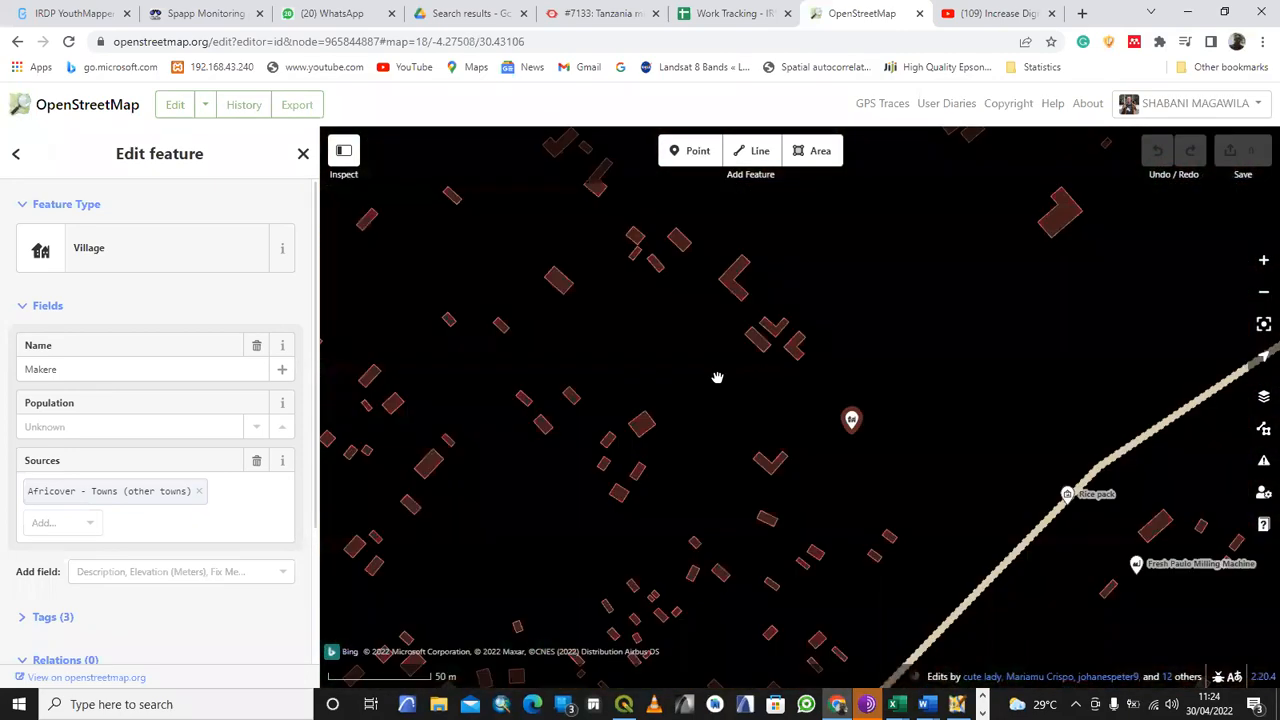
scroll(702, 389, "up", 1)
left_click_drag(526, 300, 675, 430)
scroll(629, 329, "up", 2)
left_click_drag(629, 352, 641, 398)
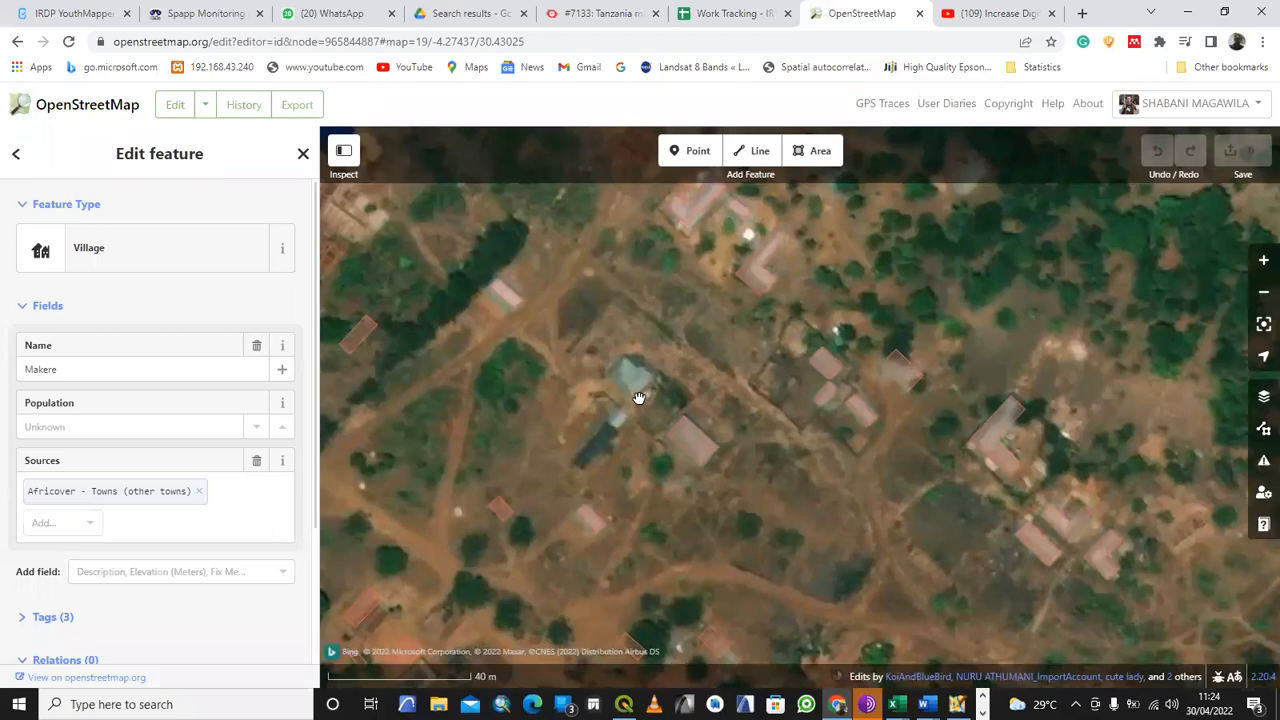
scroll(627, 382, "up", 2)
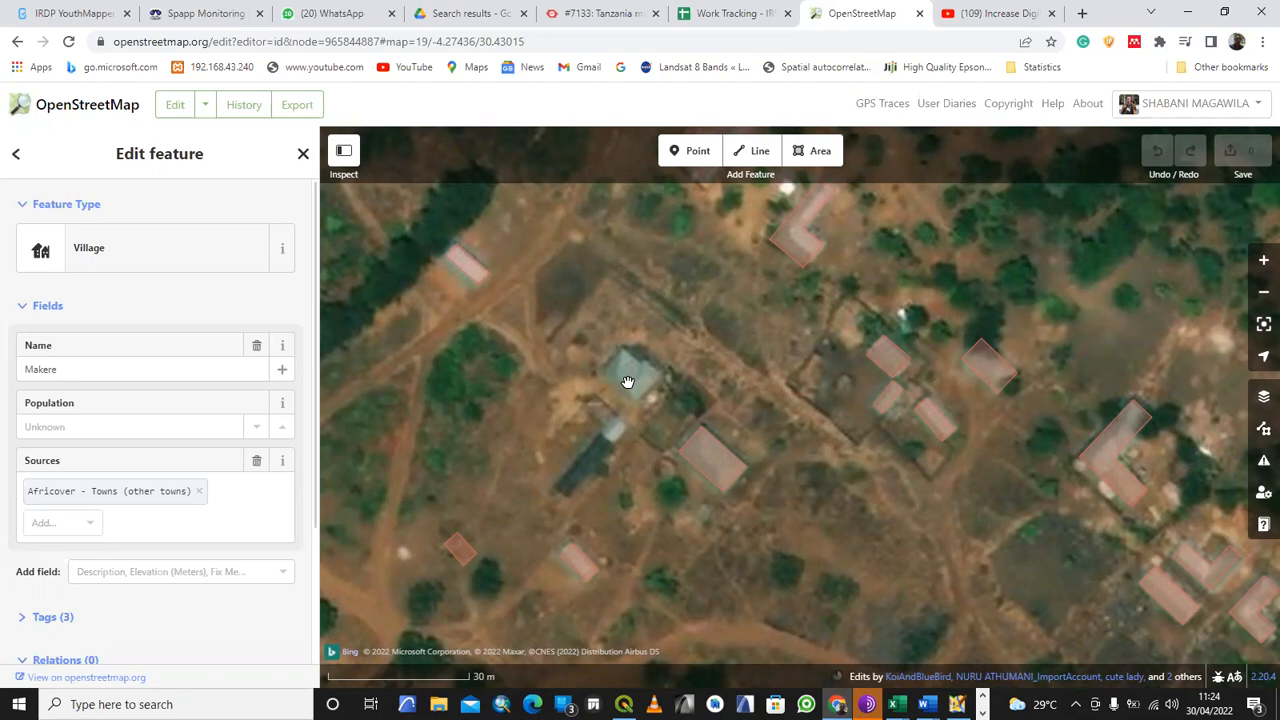
- Inspect the untraced grey-roofed and dark-roofed buildings and compare them with the traced buildings around them
left_click_drag(627, 382, 726, 363)
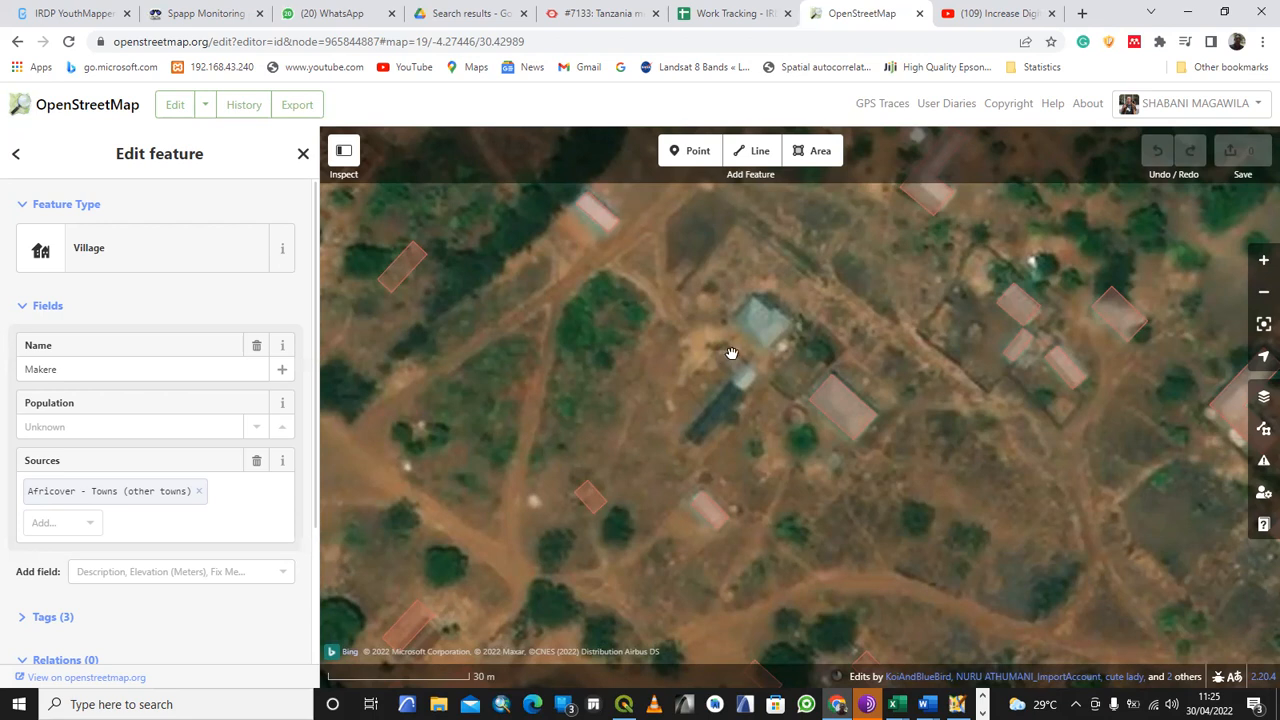
scroll(737, 357, "down", 2)
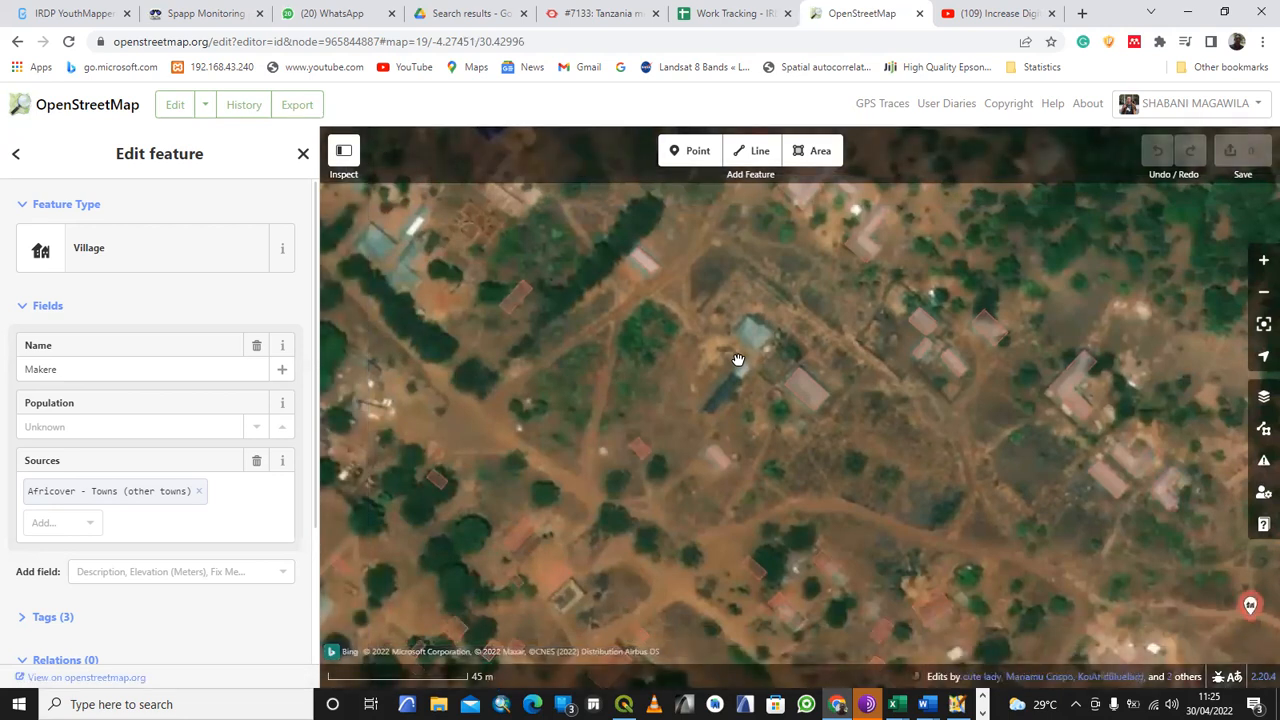
scroll(758, 340, "up", 2)
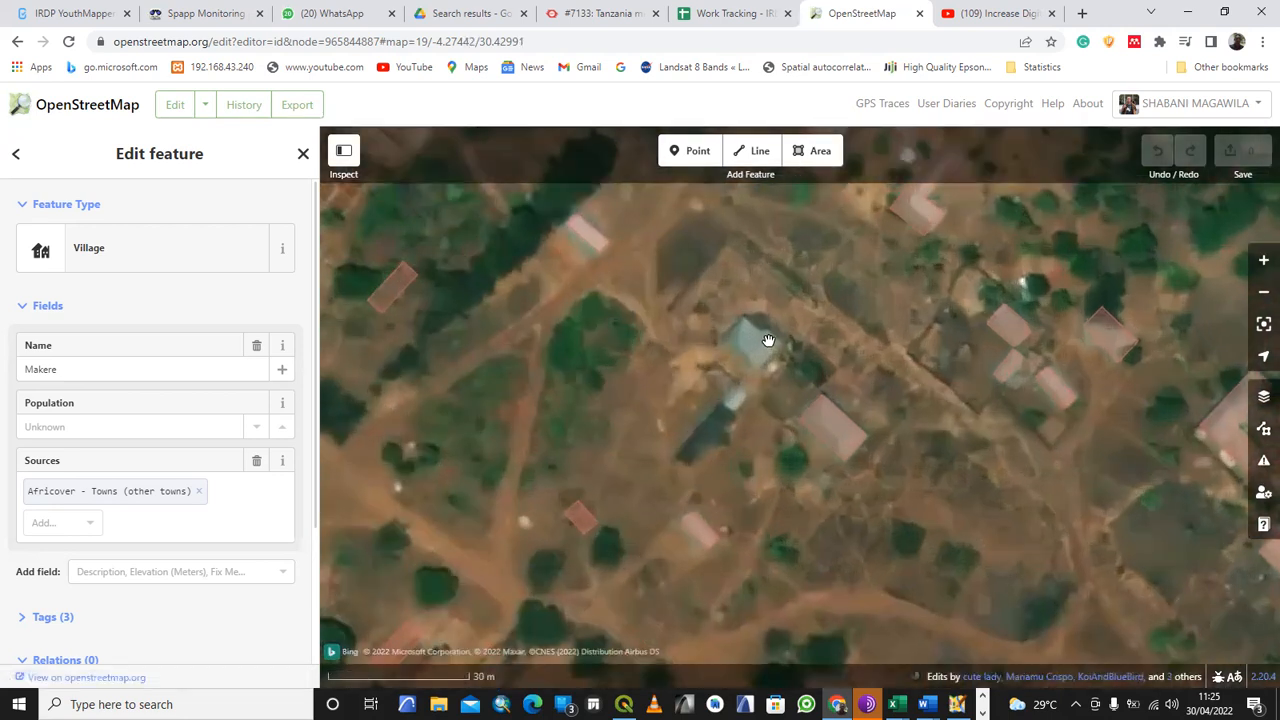
left_click_drag(758, 340, 668, 443)
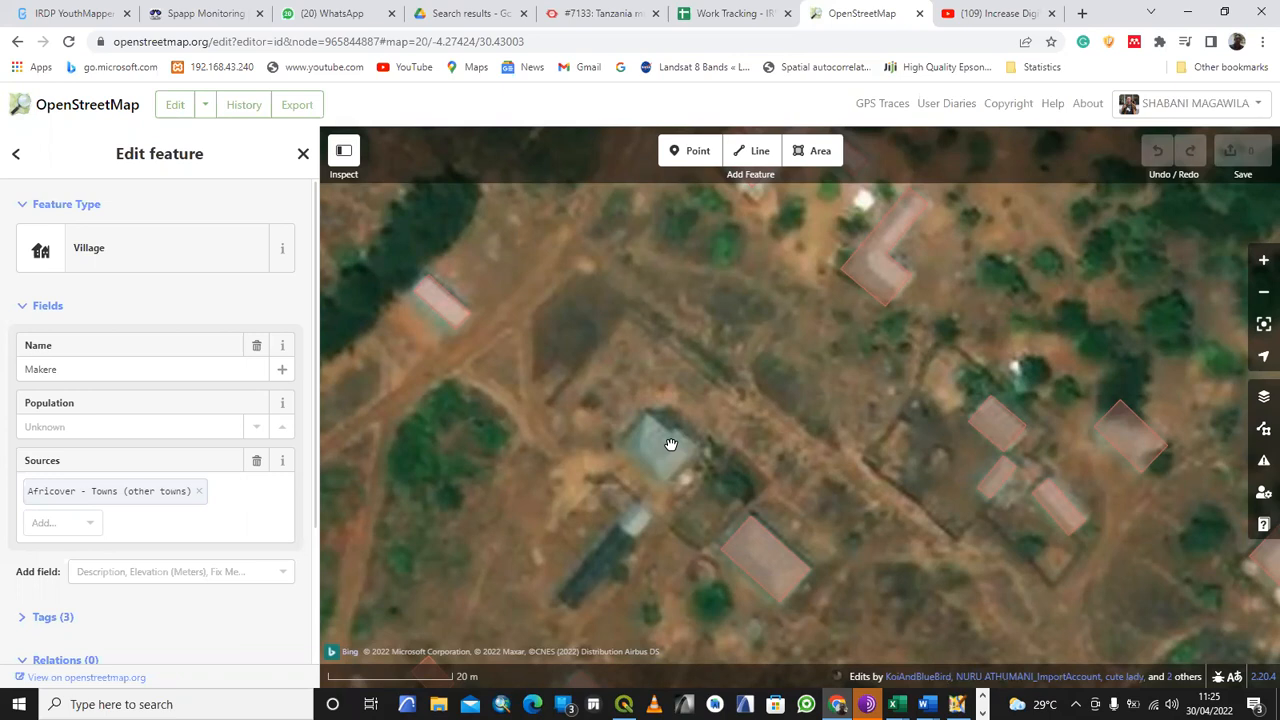
left_click_drag(605, 535, 934, 370)
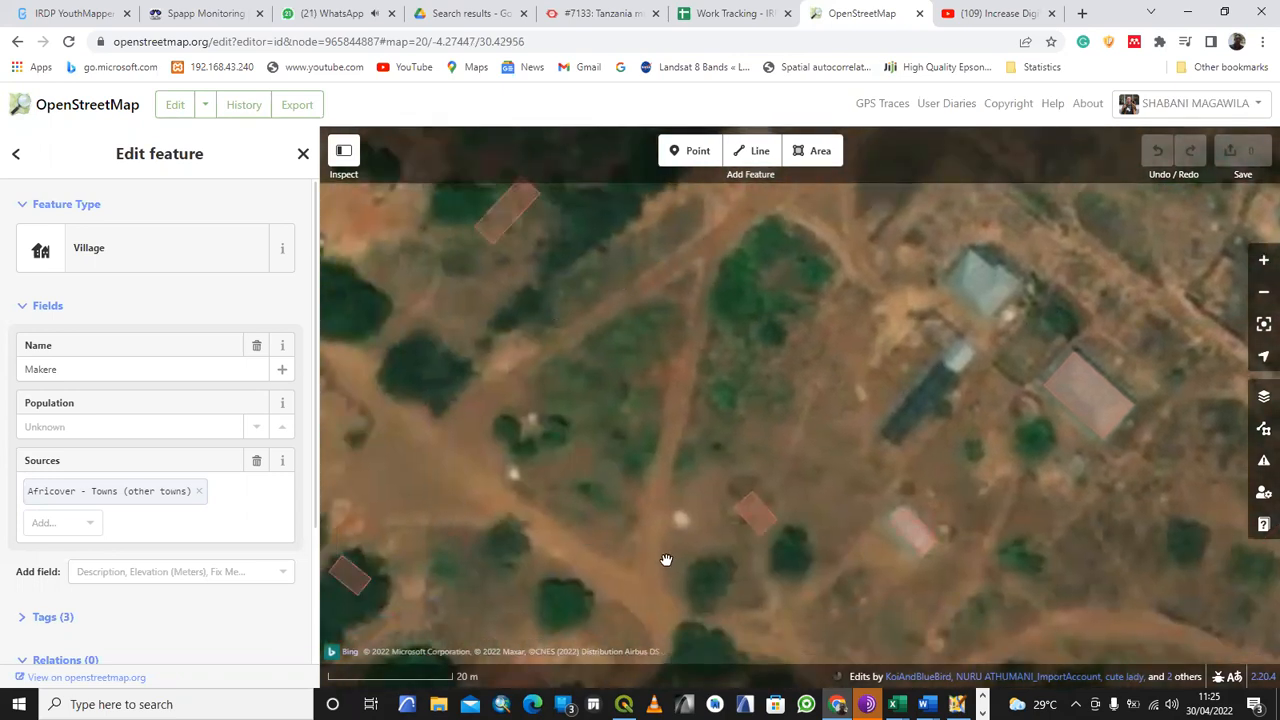
left_click_drag(840, 506, 736, 465)
left_click_drag(880, 441, 852, 576)
left_click_drag(874, 328, 810, 386)
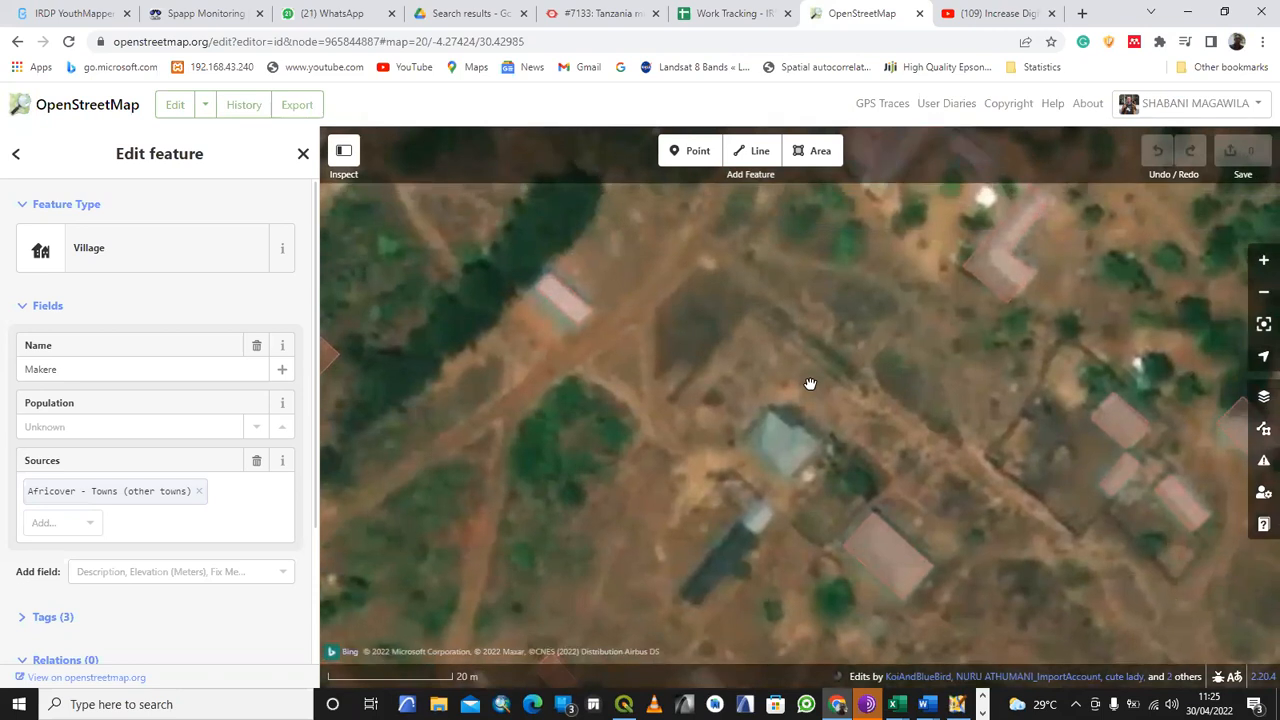
left_click_drag(917, 420, 791, 280)
scroll(877, 358, "down", 1)
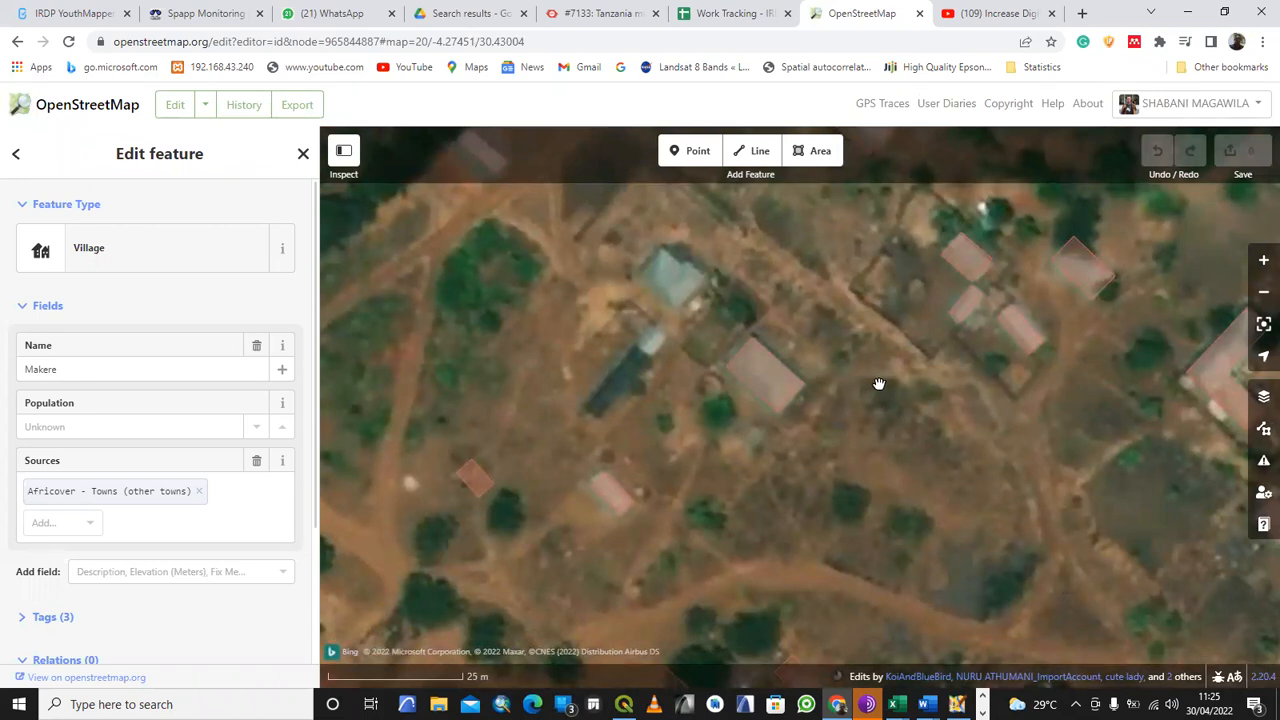
scroll(878, 384, "down", 1)
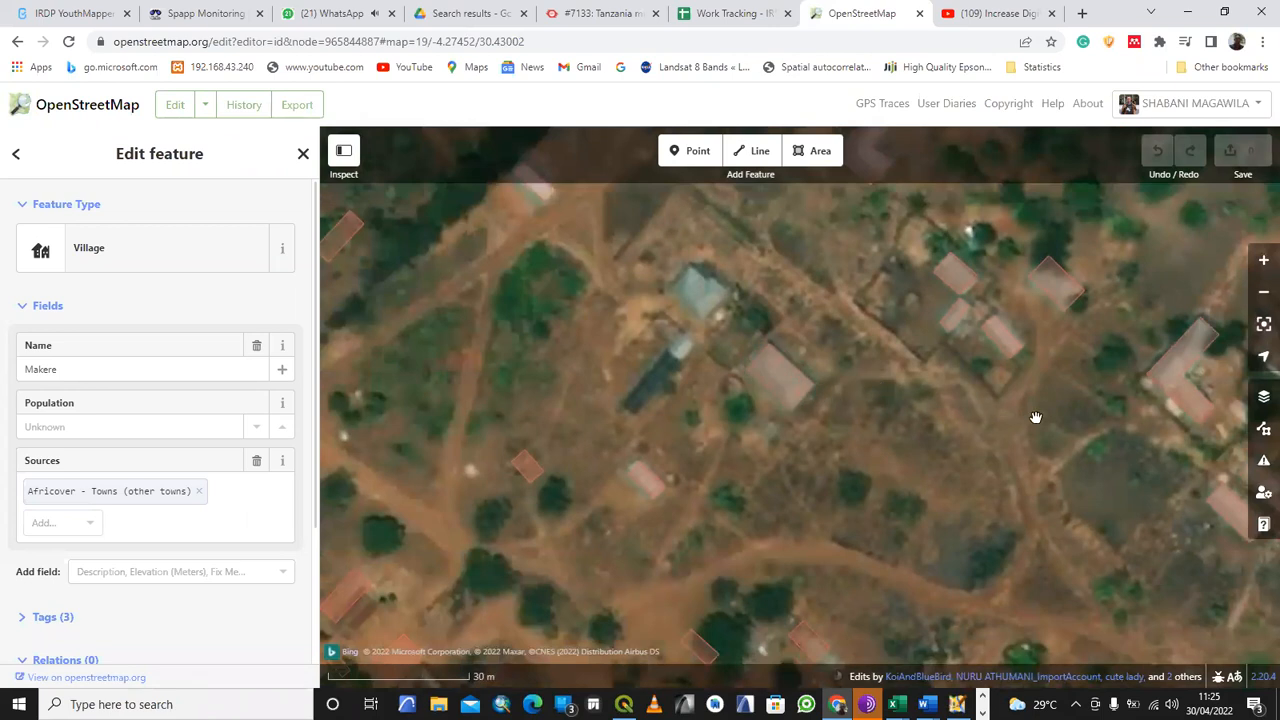
- Compare the Esri World Imagery, Maxar Premium Imagery and Bing aerial imagery backgrounds, and keep Maxar Premium Imagery as the map background
left_click(1263, 400)
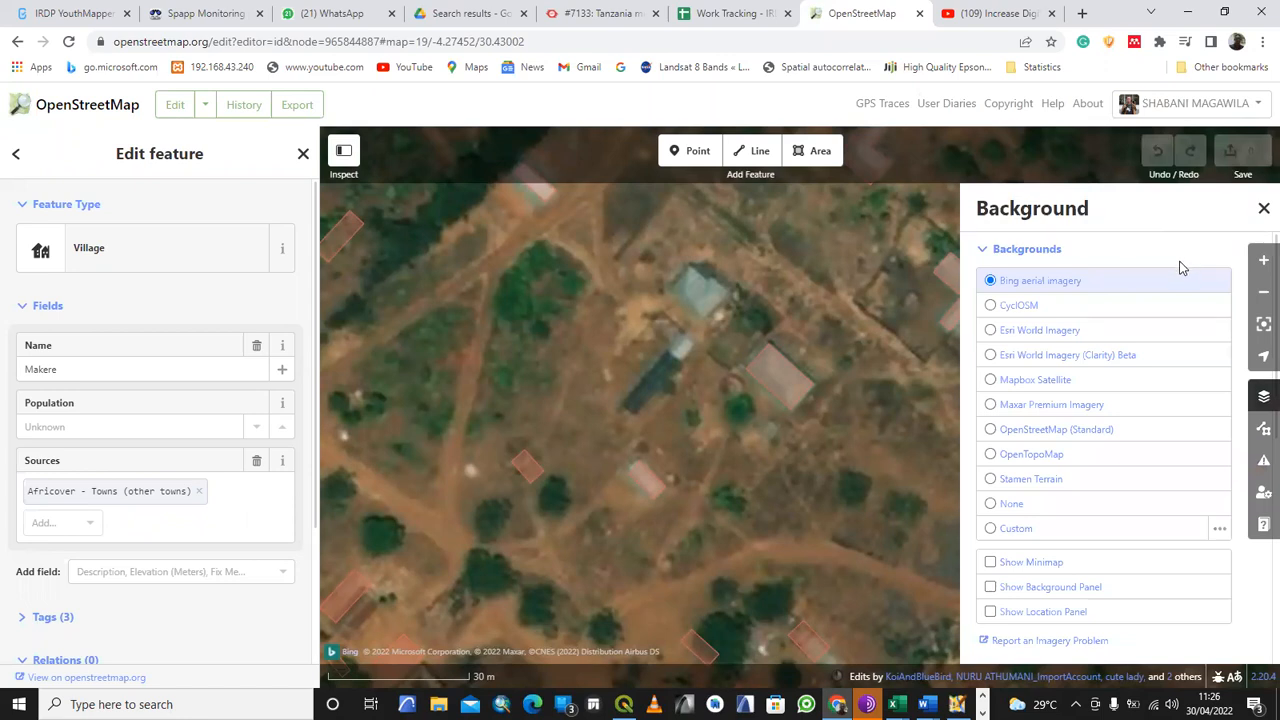
left_click(1040, 337)
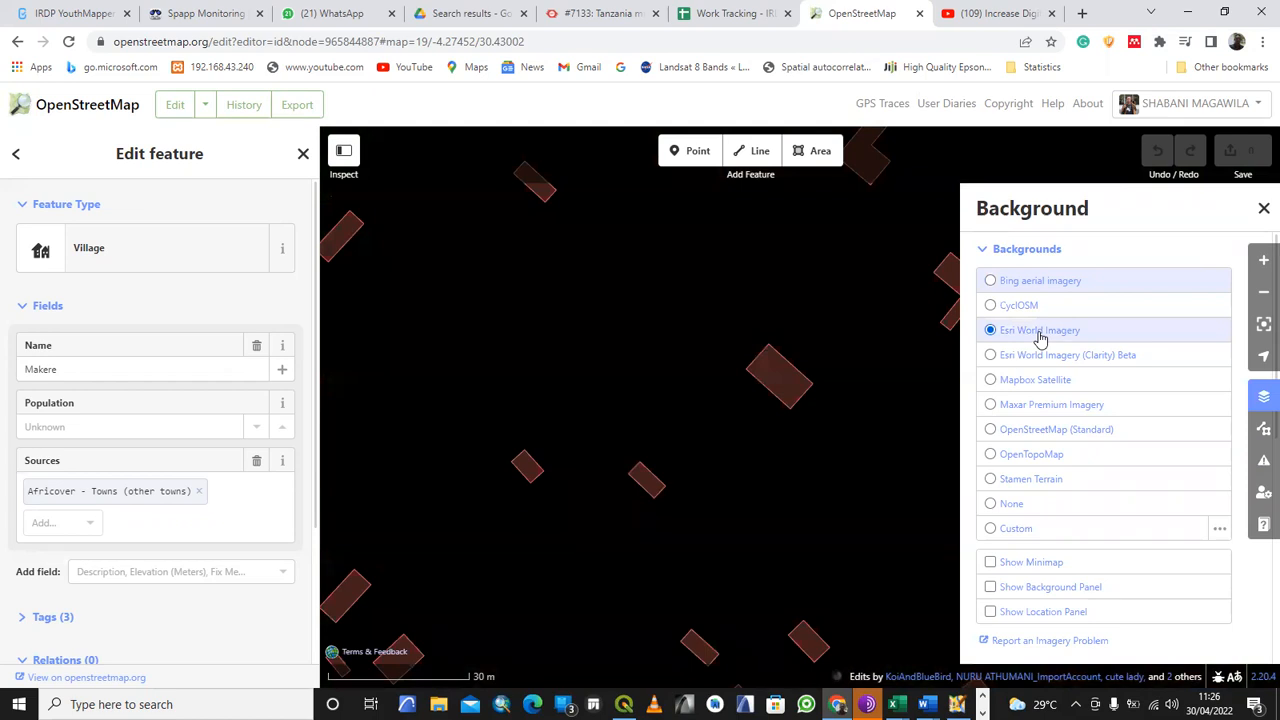
scroll(802, 445, "down", 2)
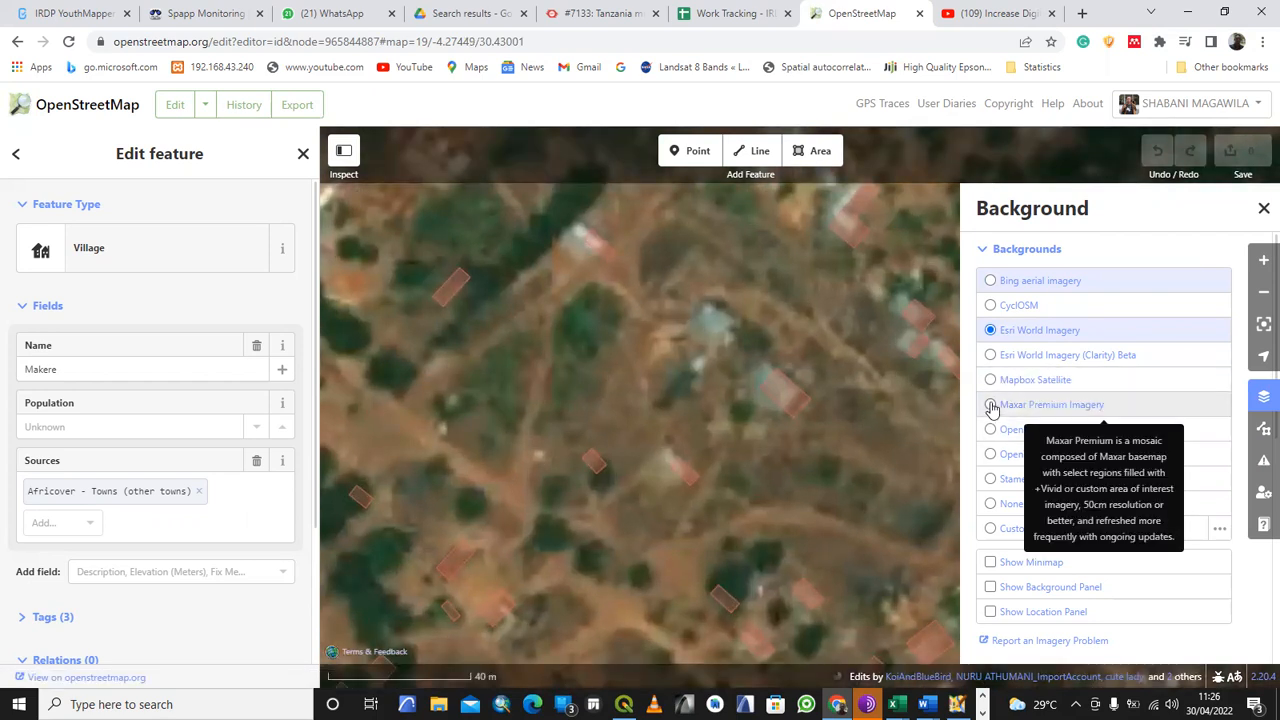
left_click(991, 408)
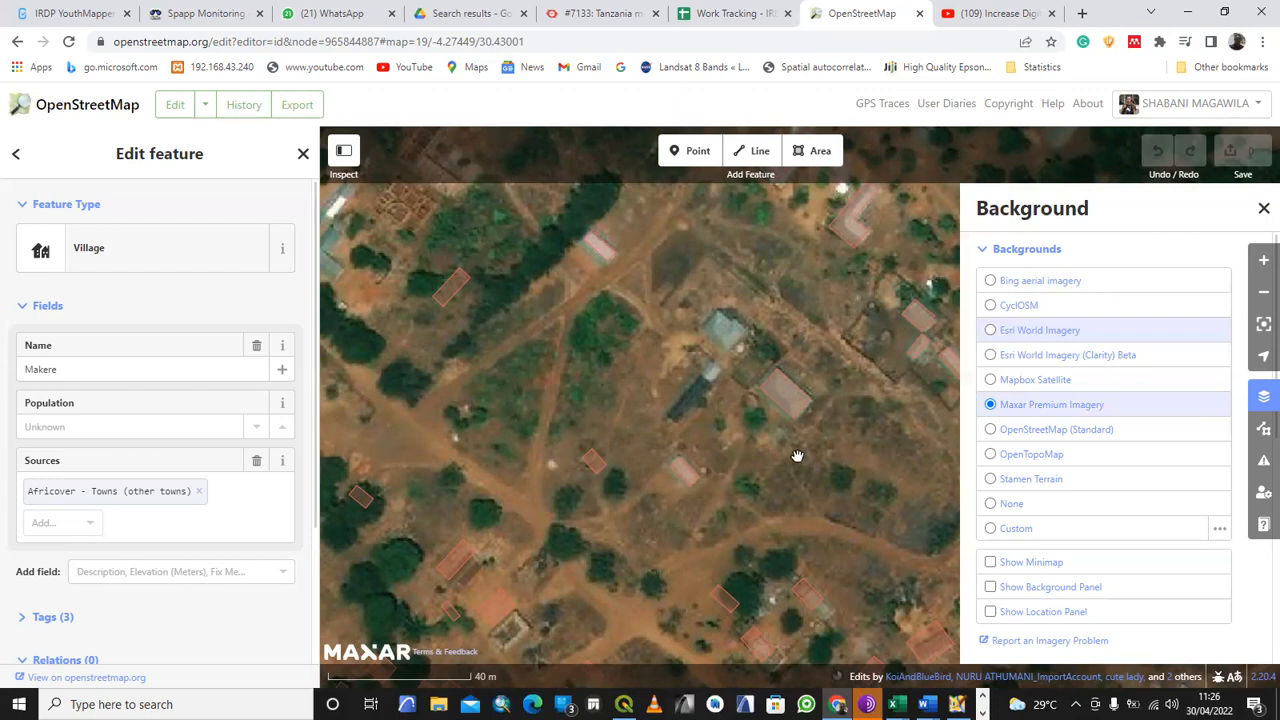
left_click(991, 283)
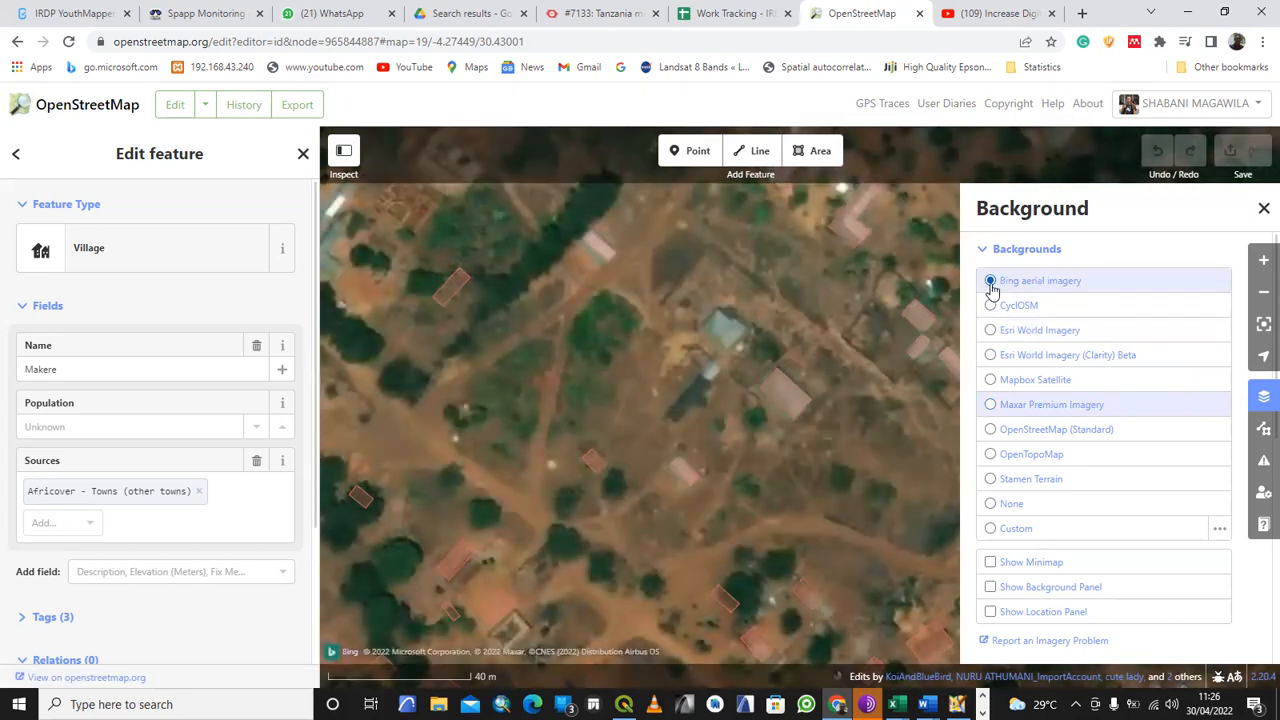
left_click(990, 405)
left_click_drag(797, 480, 703, 486)
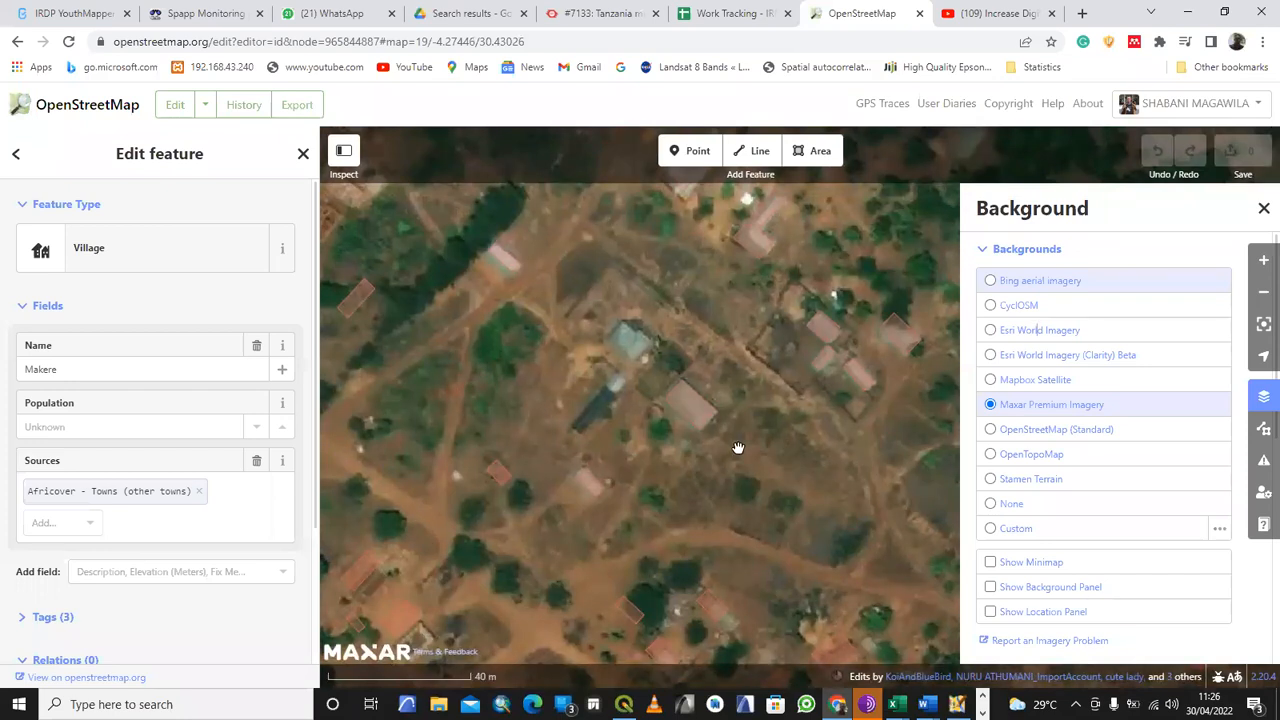
left_click_drag(666, 457, 691, 449)
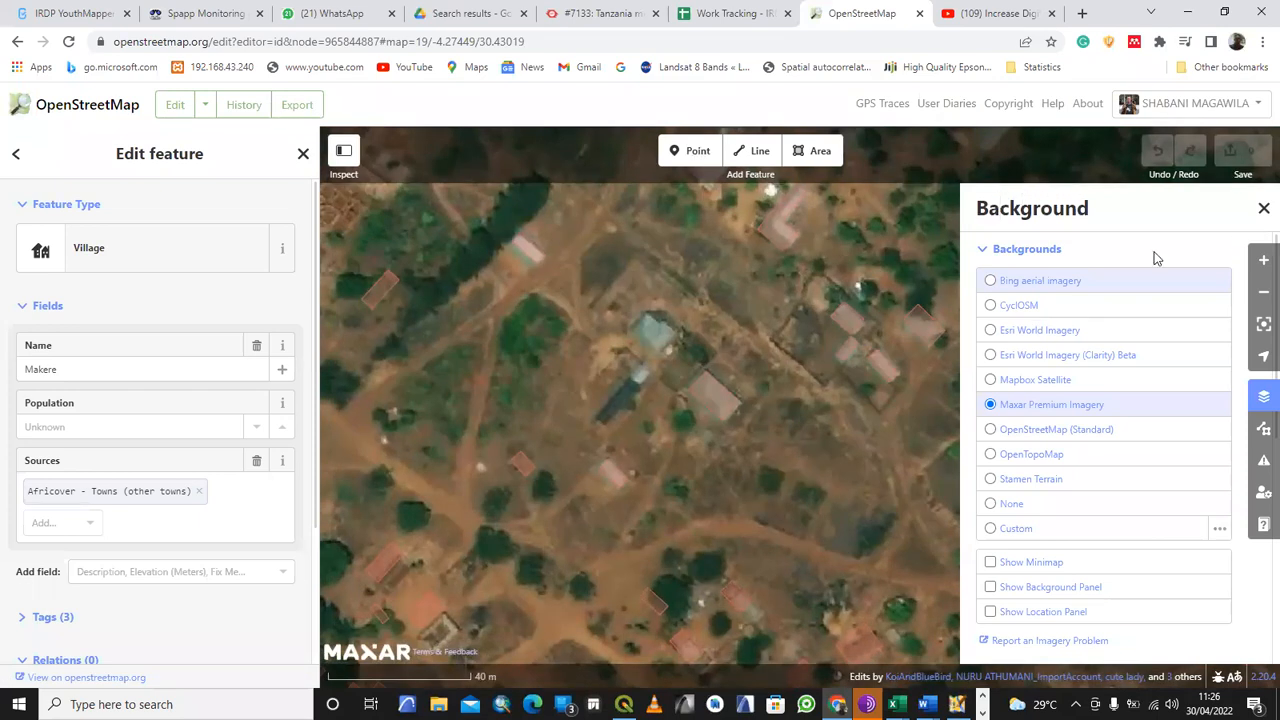
left_click(1263, 400)
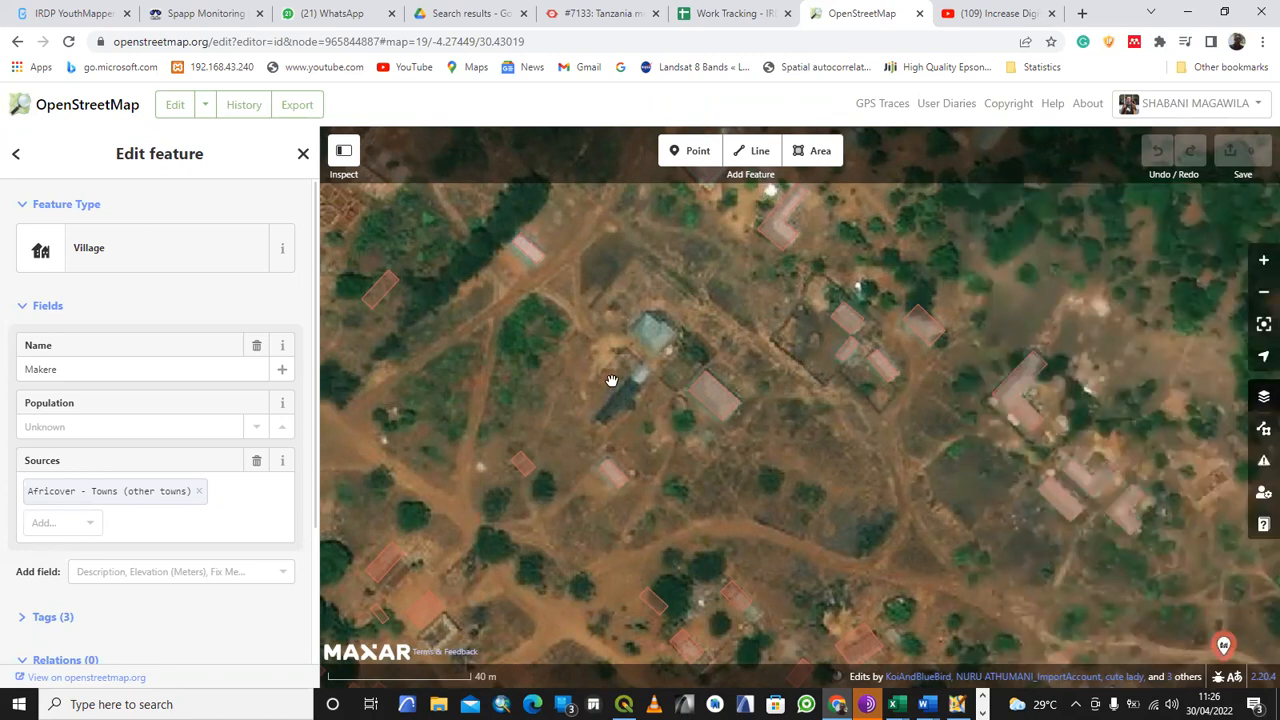
- Trace the untraced grey-roofed building as a closed six-corner area, following the notch on its northeast side
left_click_drag(750, 484, 838, 523)
left_click_drag(728, 392, 663, 451)
scroll(664, 434, "up", 3)
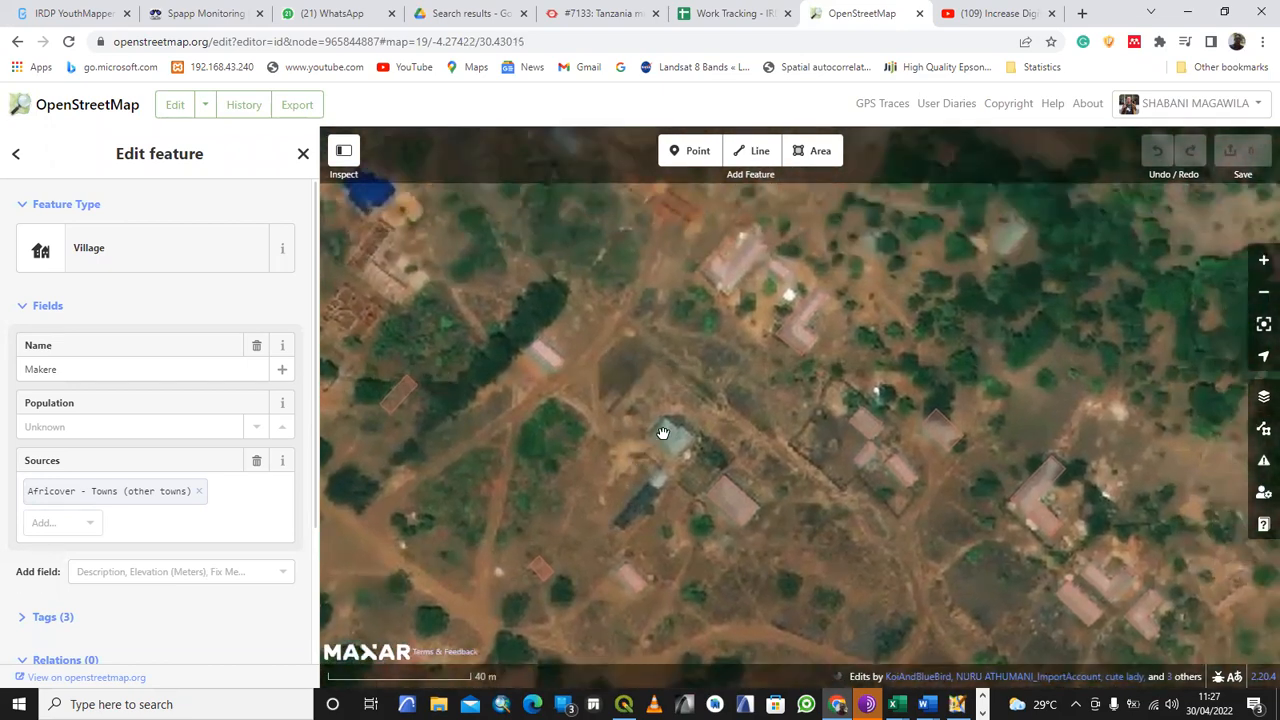
scroll(664, 434, "up", 1)
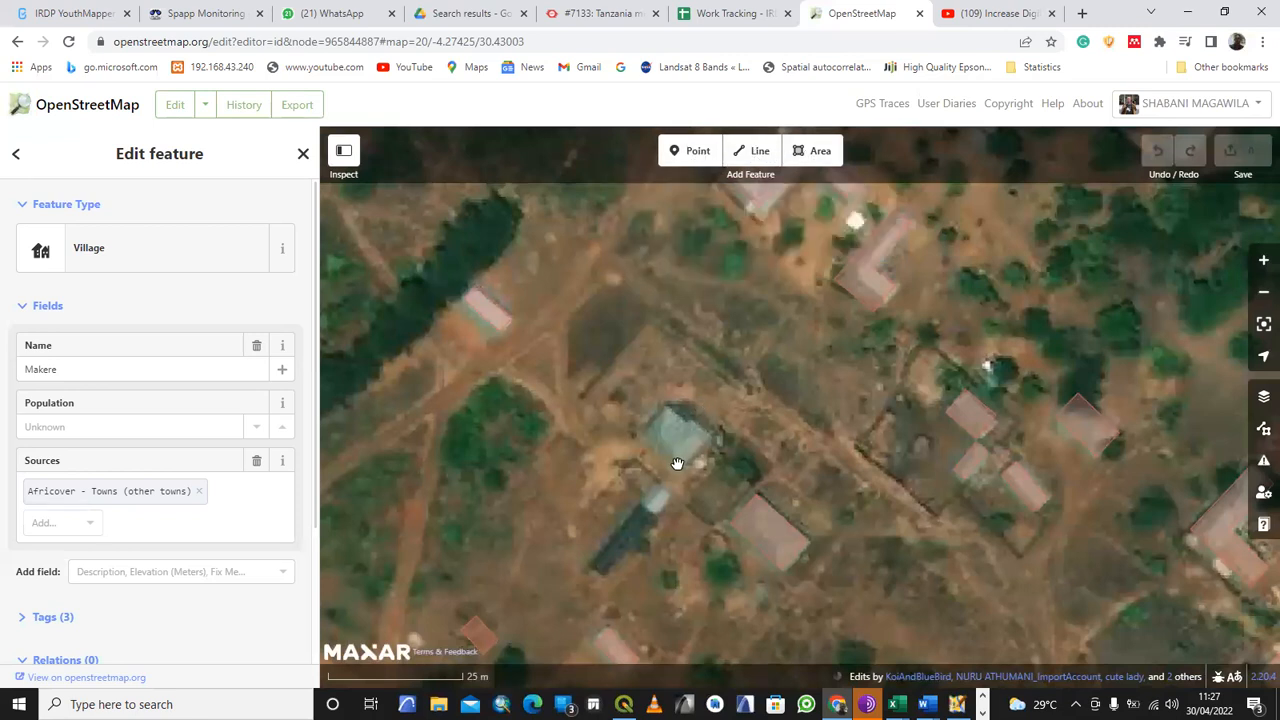
scroll(677, 463, "up", 1)
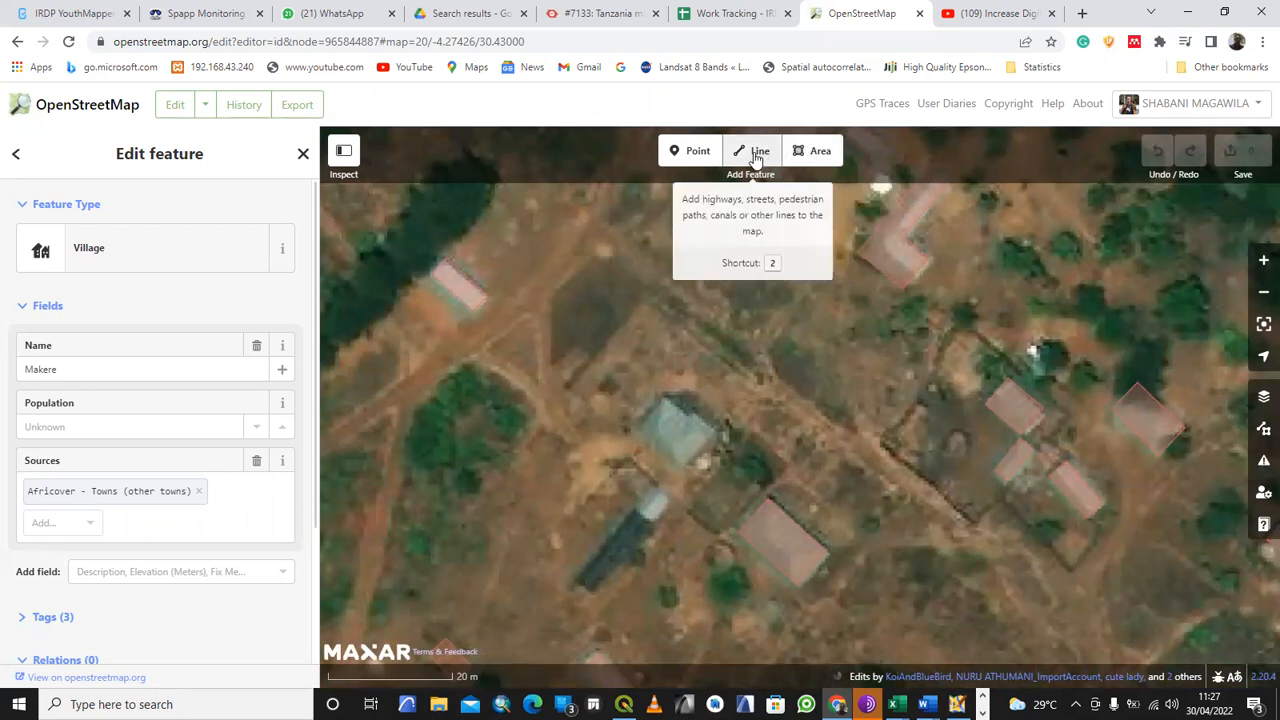
scroll(776, 408, "down", 1)
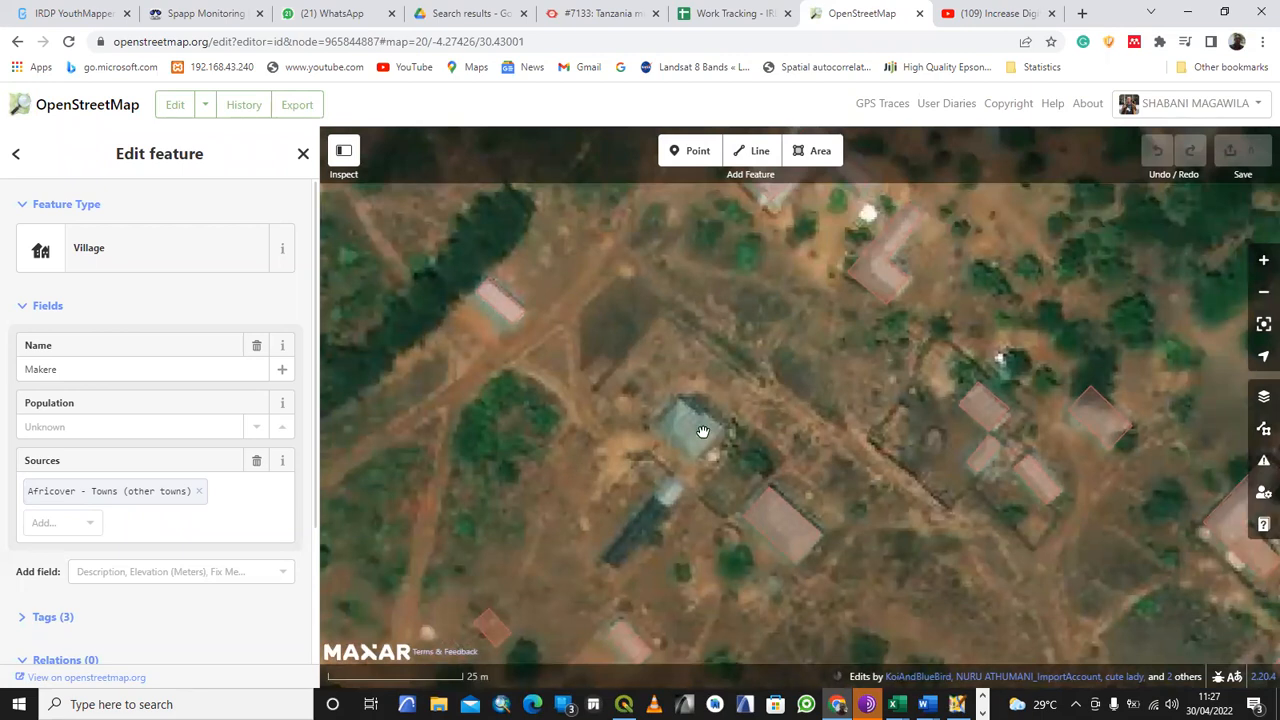
scroll(703, 432, "up", 1)
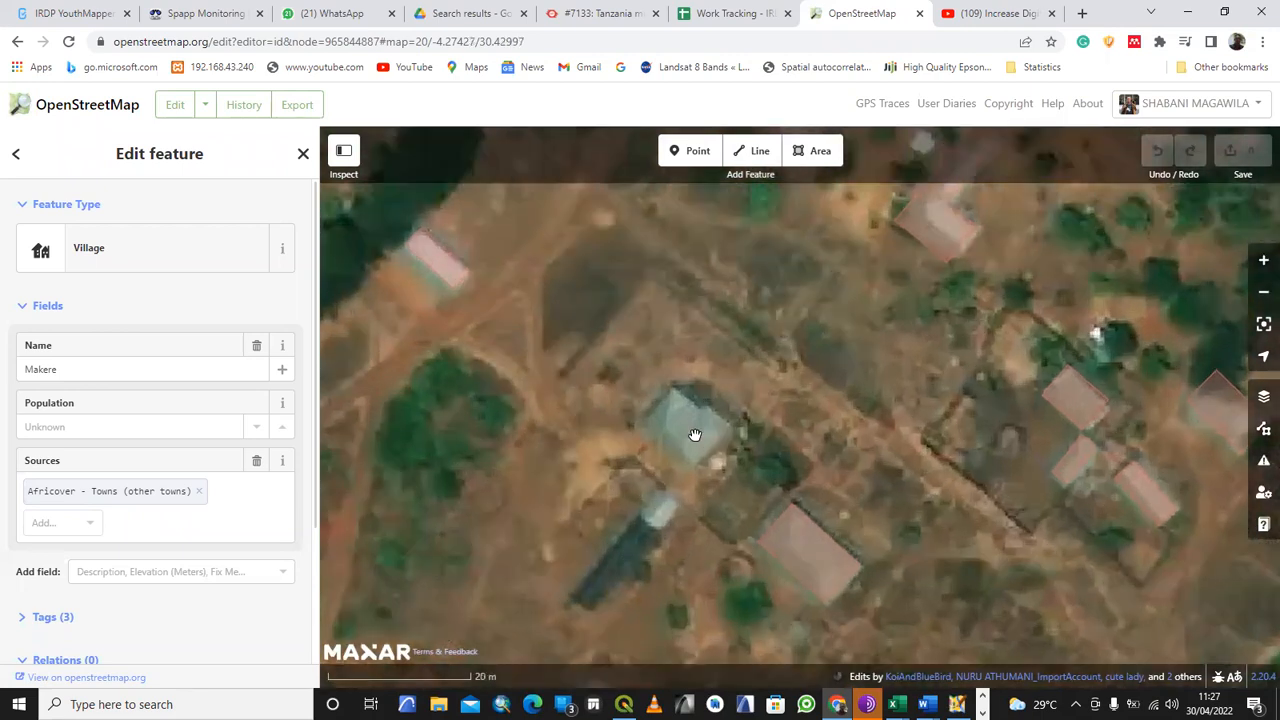
left_click(803, 160)
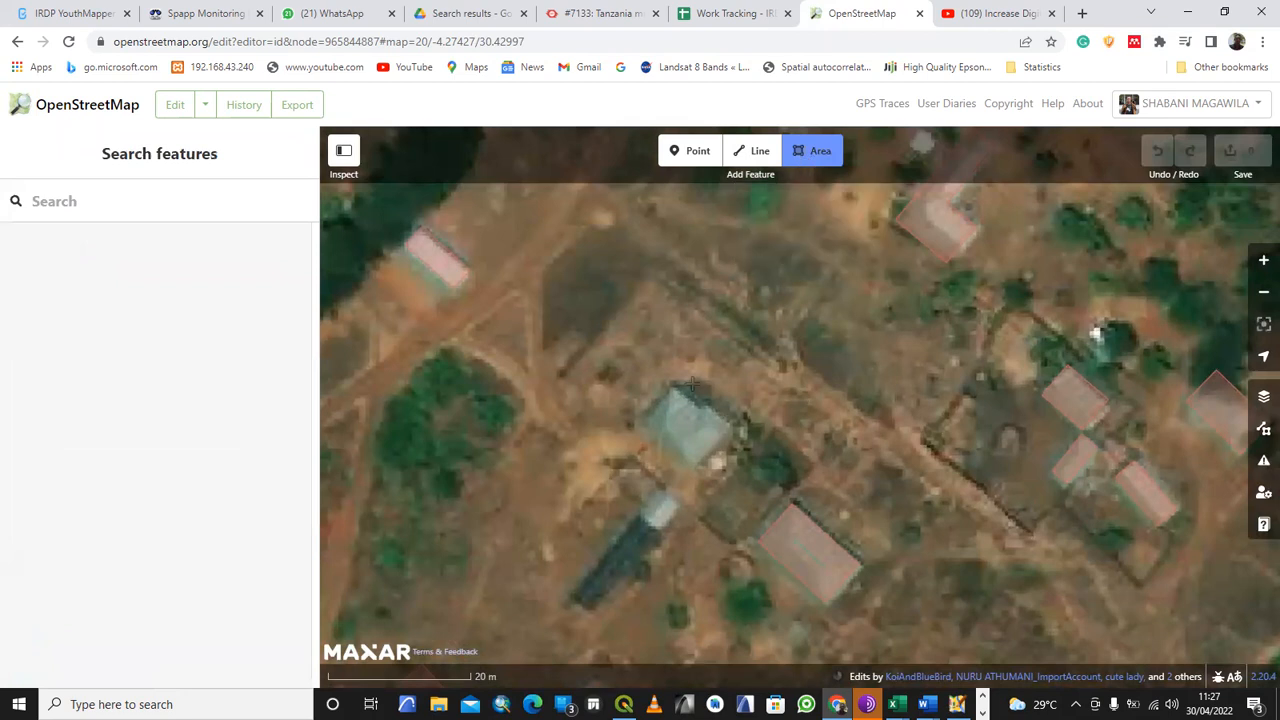
left_click(640, 418)
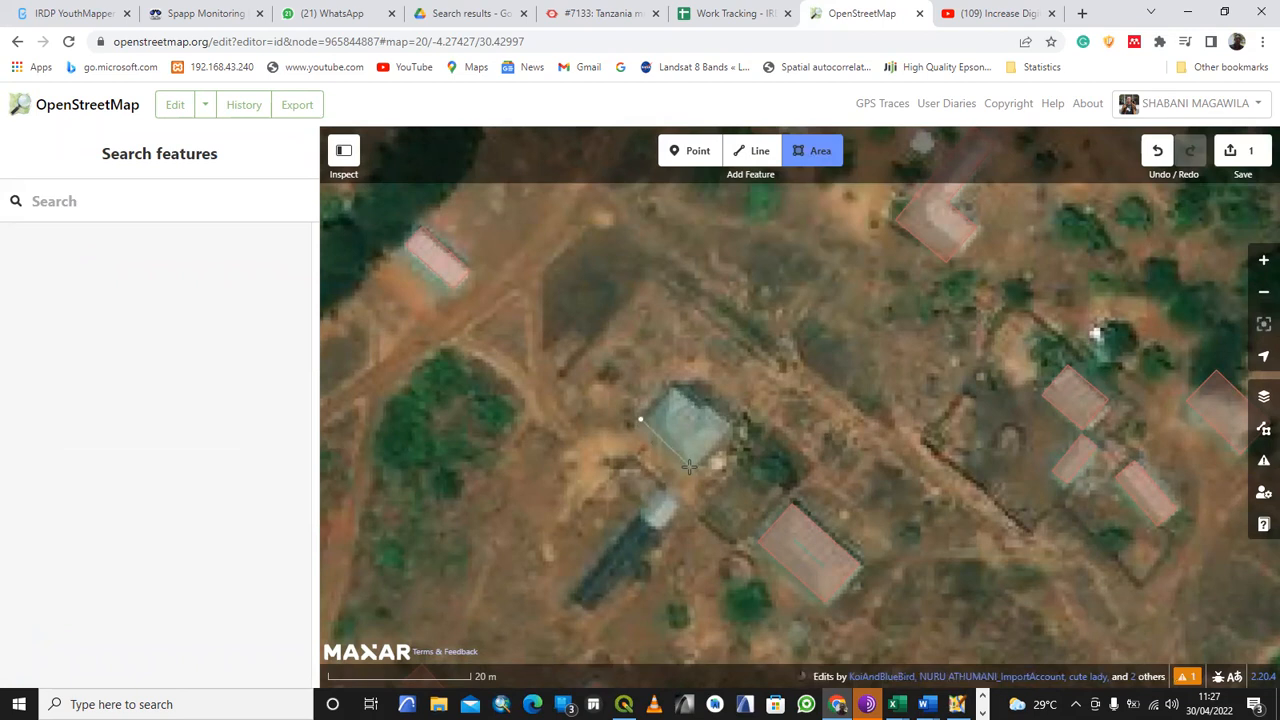
left_click(689, 467)
left_click(733, 425)
left_click(705, 402)
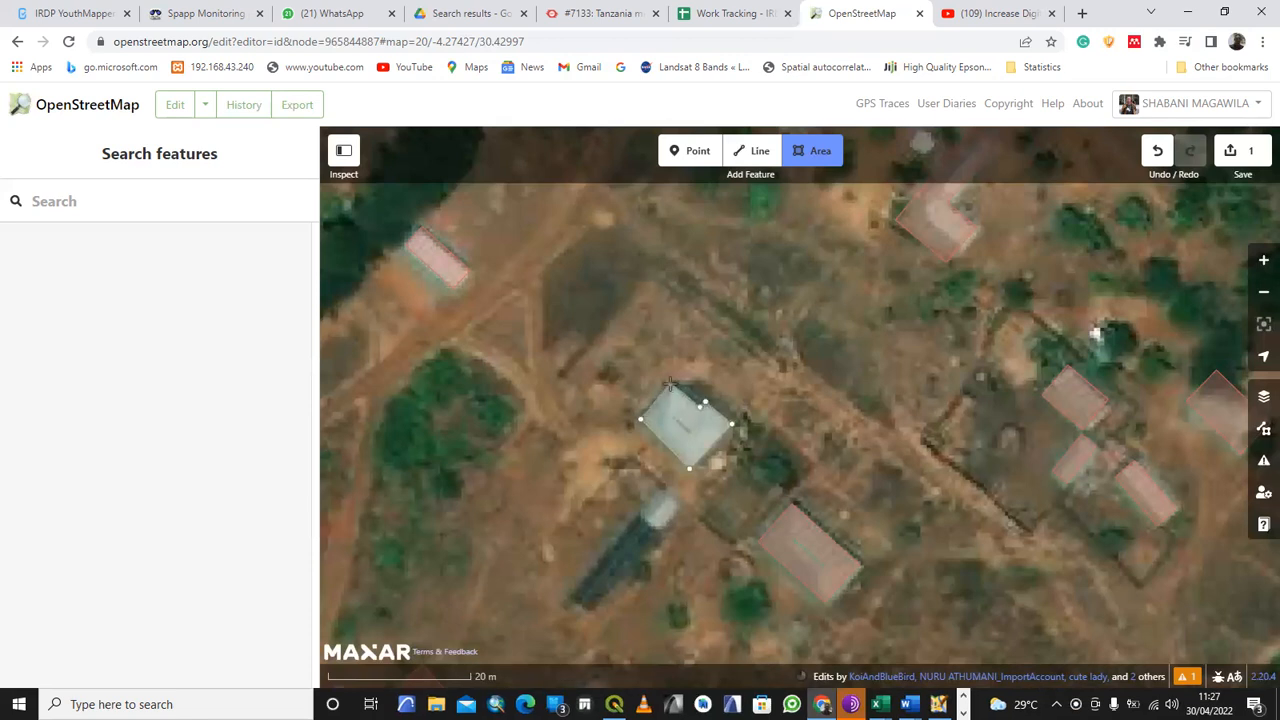
left_click(670, 384)
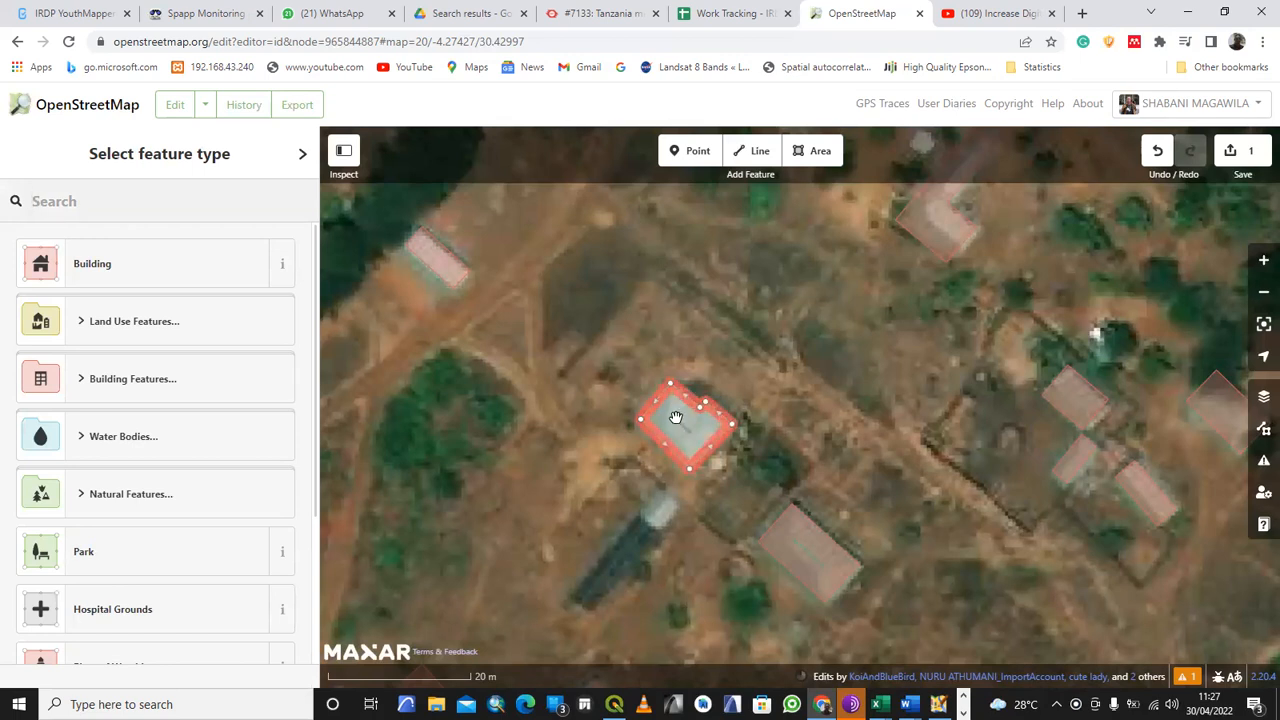
- Square the corners of the new grey-roofed building outline while keeping its notch
scroll(676, 416, "up", 2)
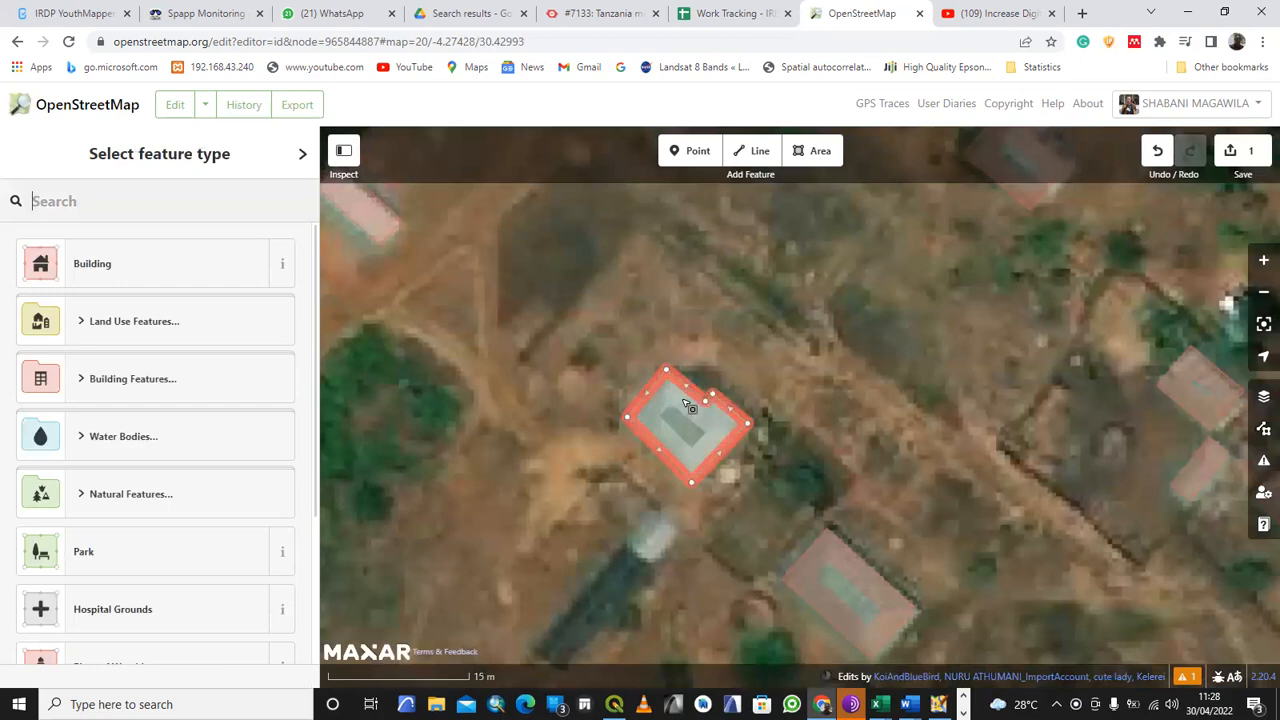
right_click(688, 405)
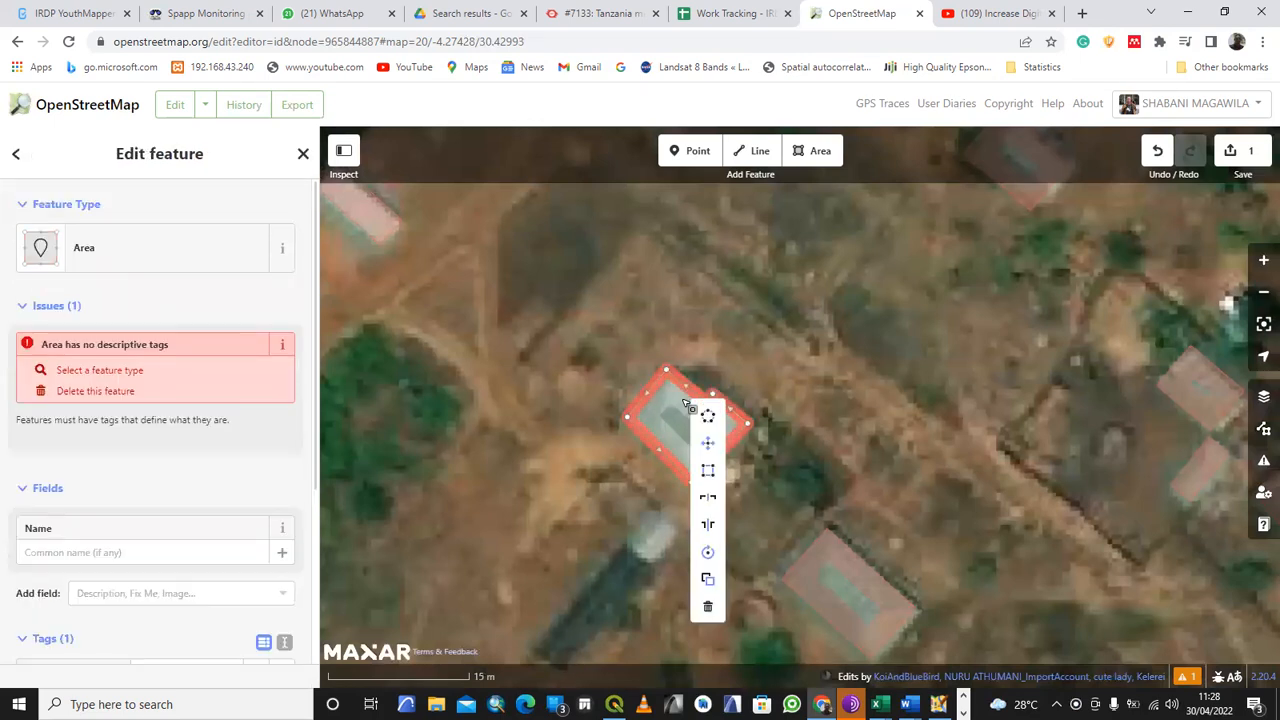
left_click(707, 473)
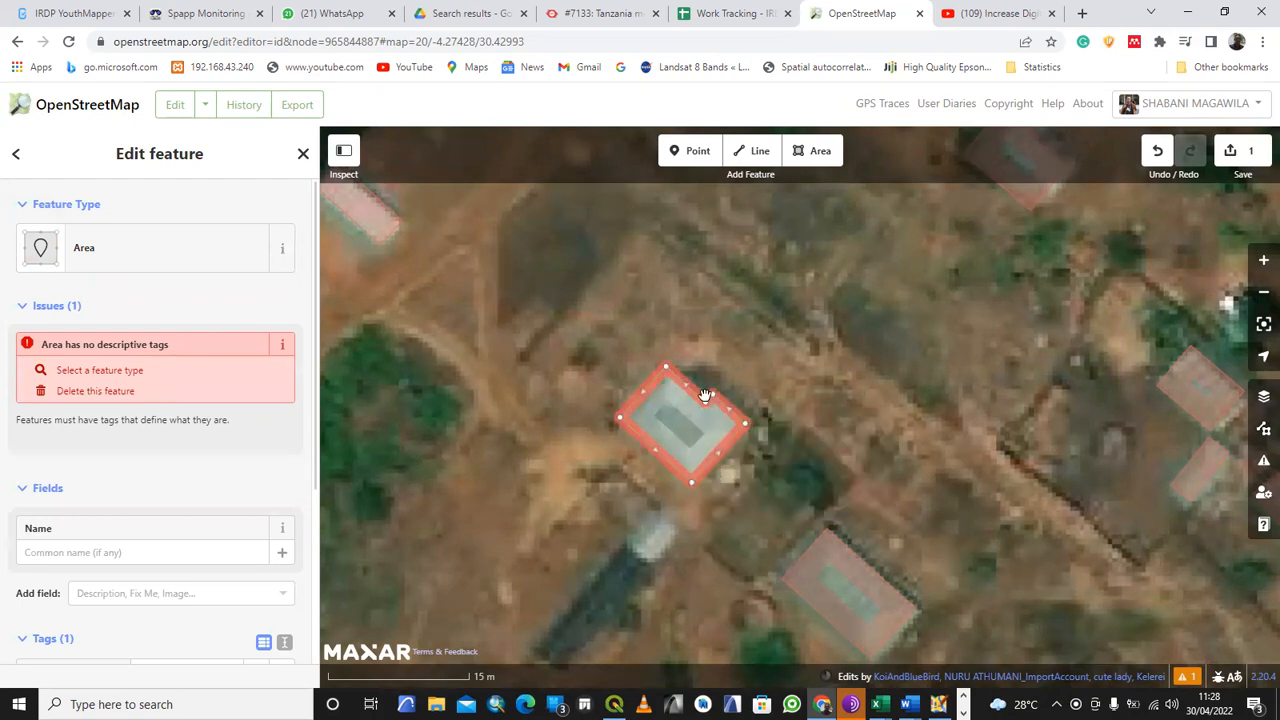
scroll(705, 395, "up", 2)
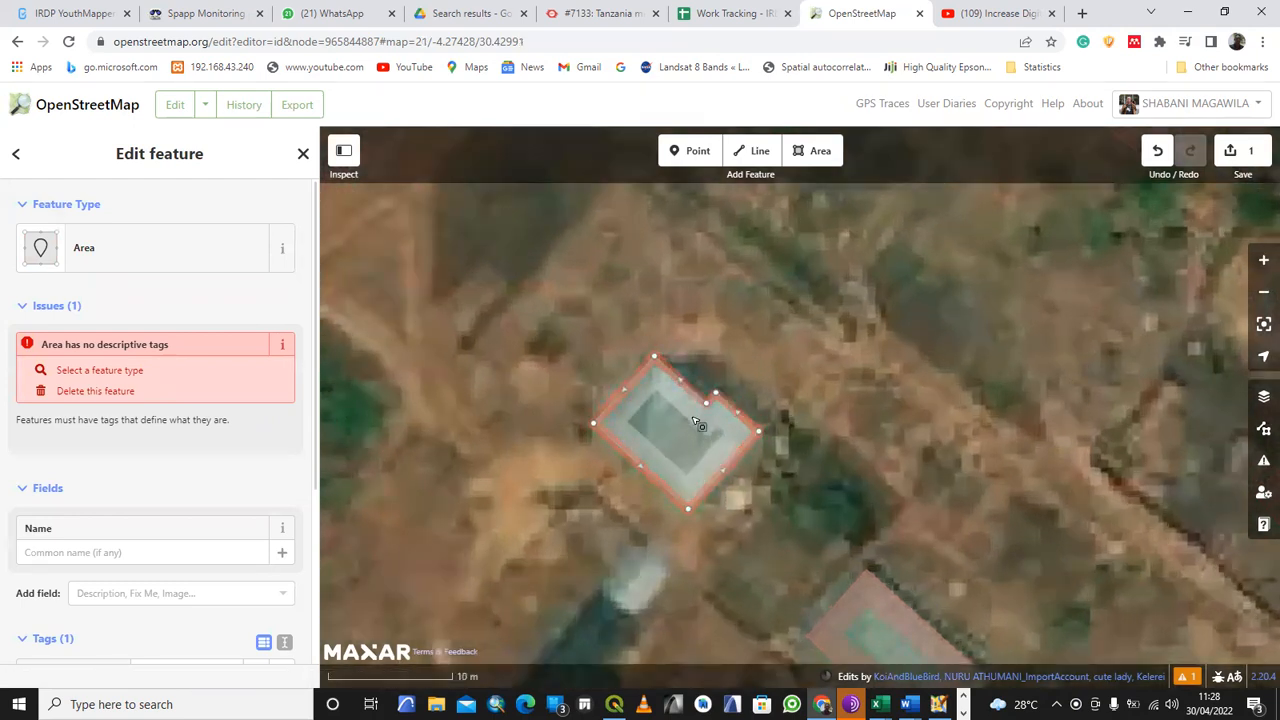
scroll(690, 421, "down", 1)
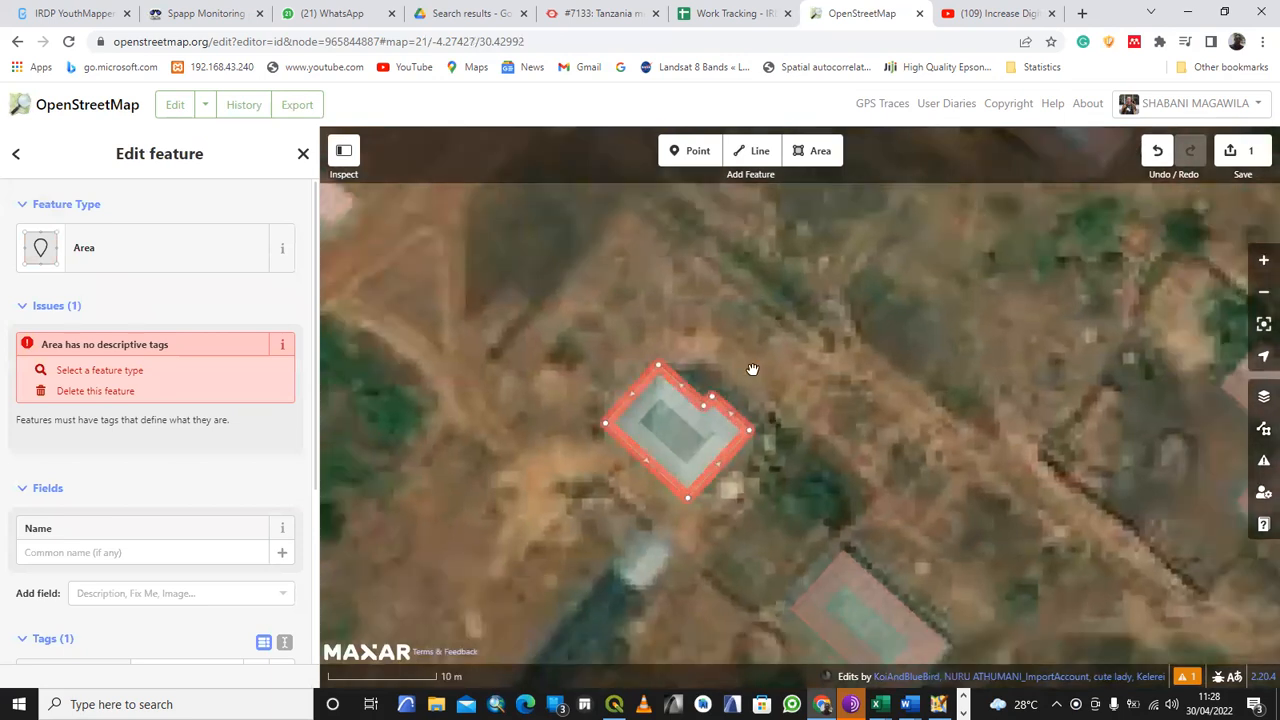
left_click(767, 388)
left_click_drag(765, 488, 803, 366)
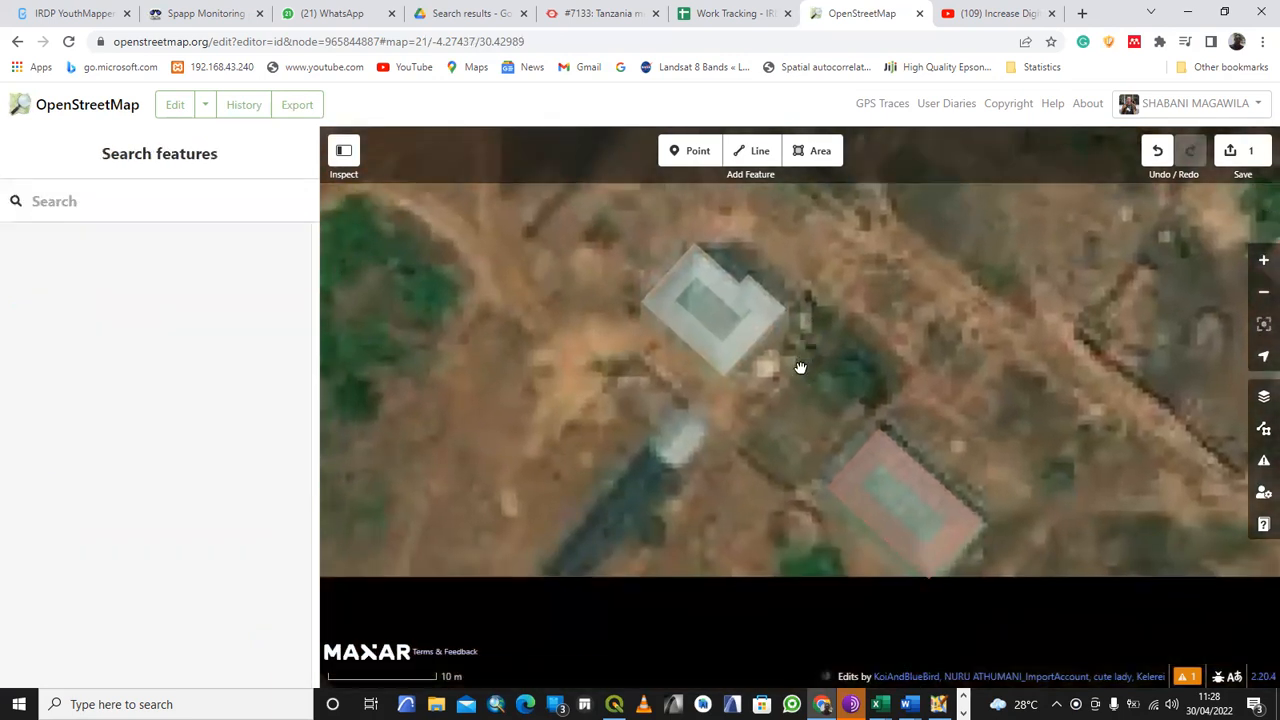
- Set the feature type of the newly traced area to Building
left_click(716, 383)
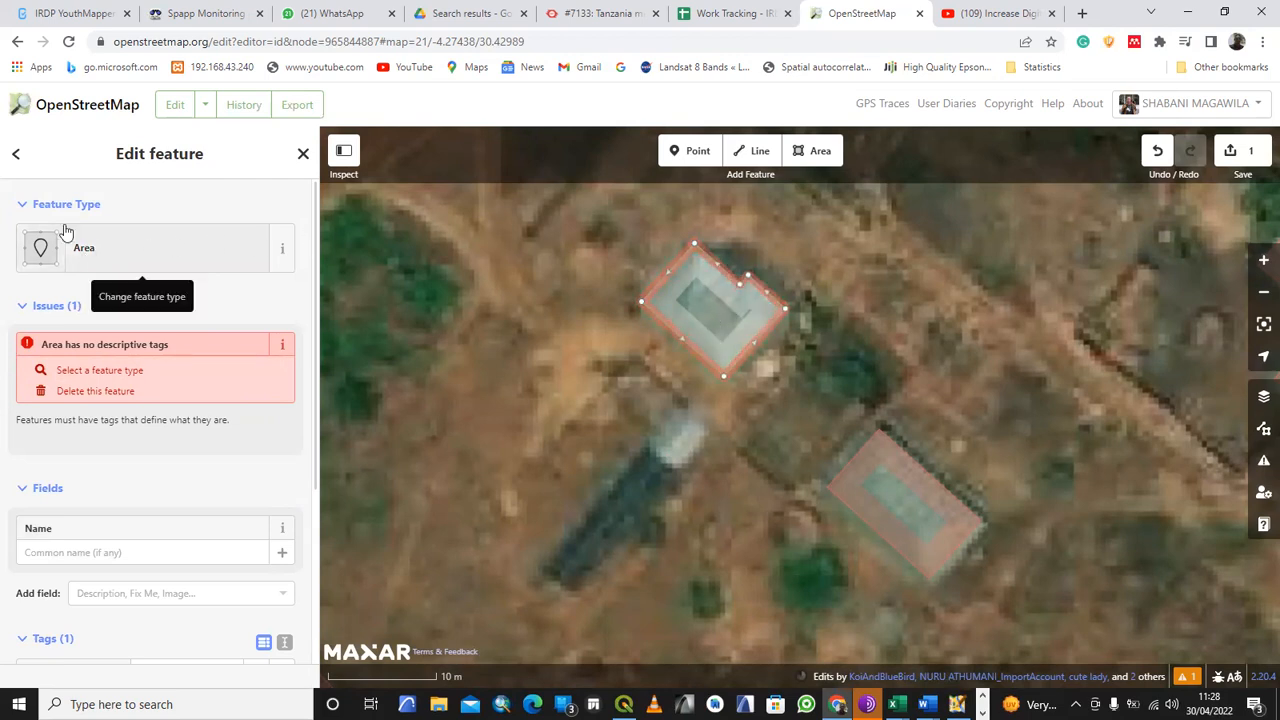
left_click(112, 248)
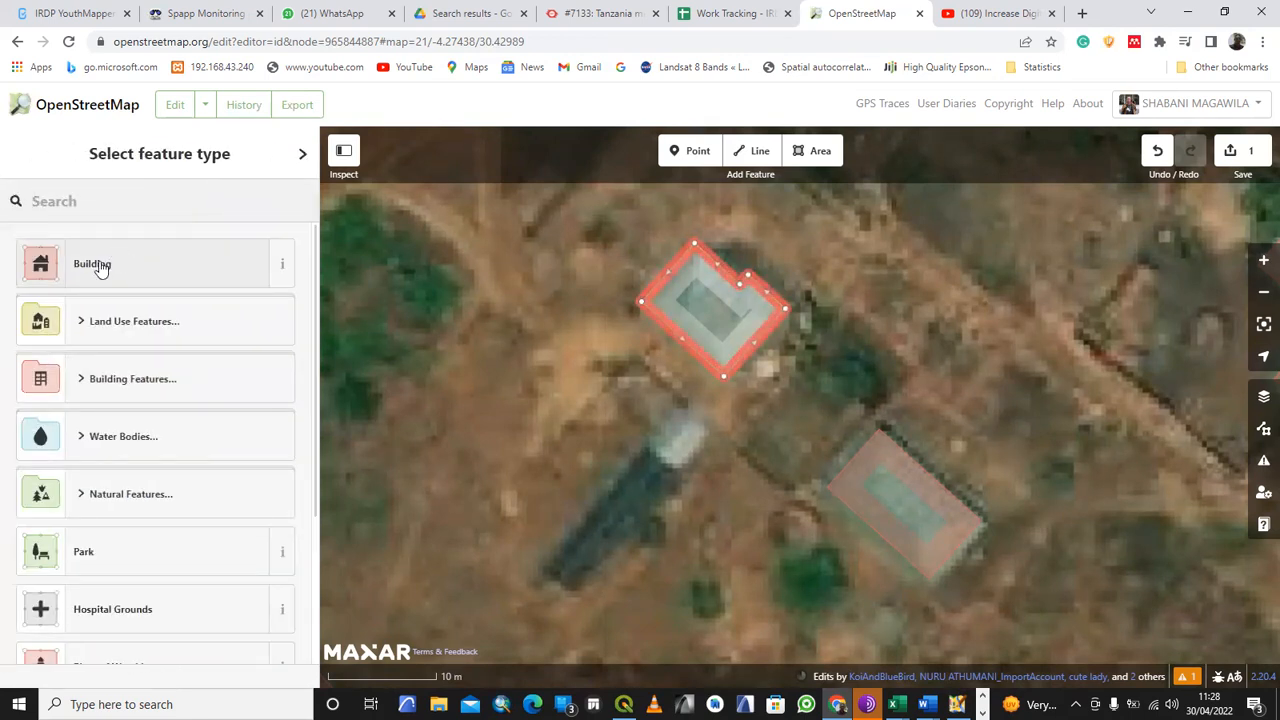
left_click(100, 266)
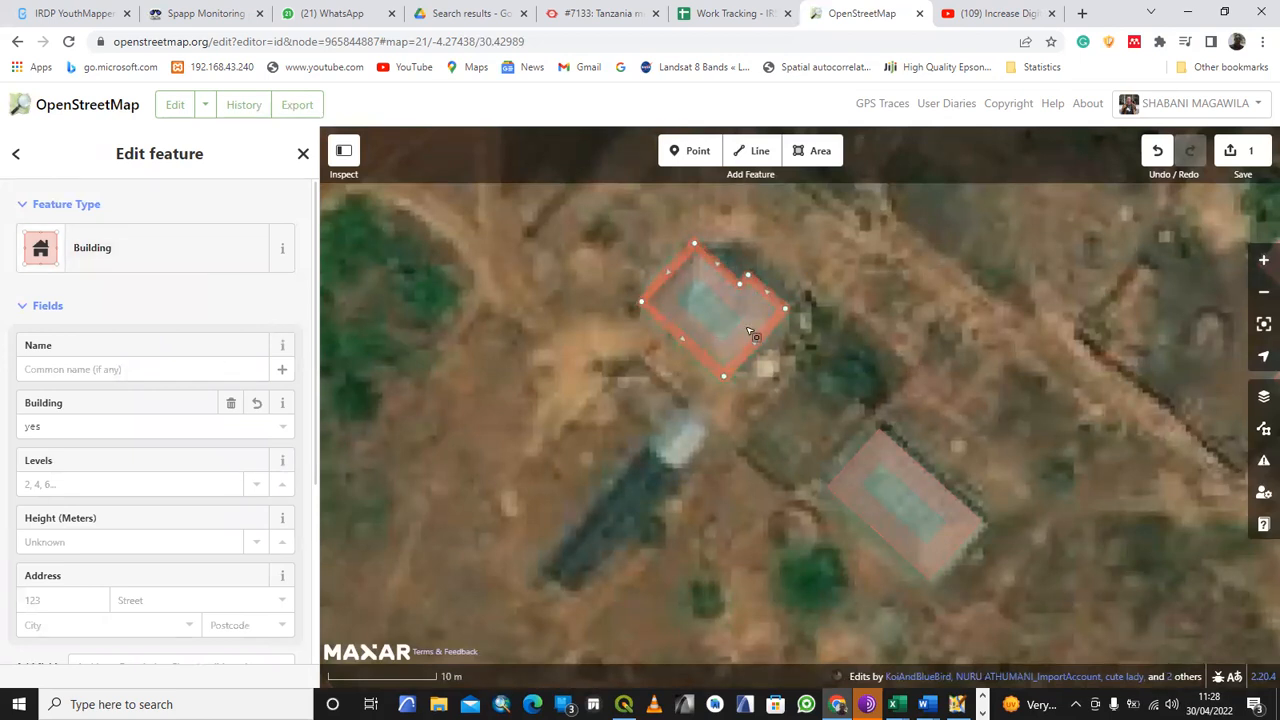
left_click(768, 350)
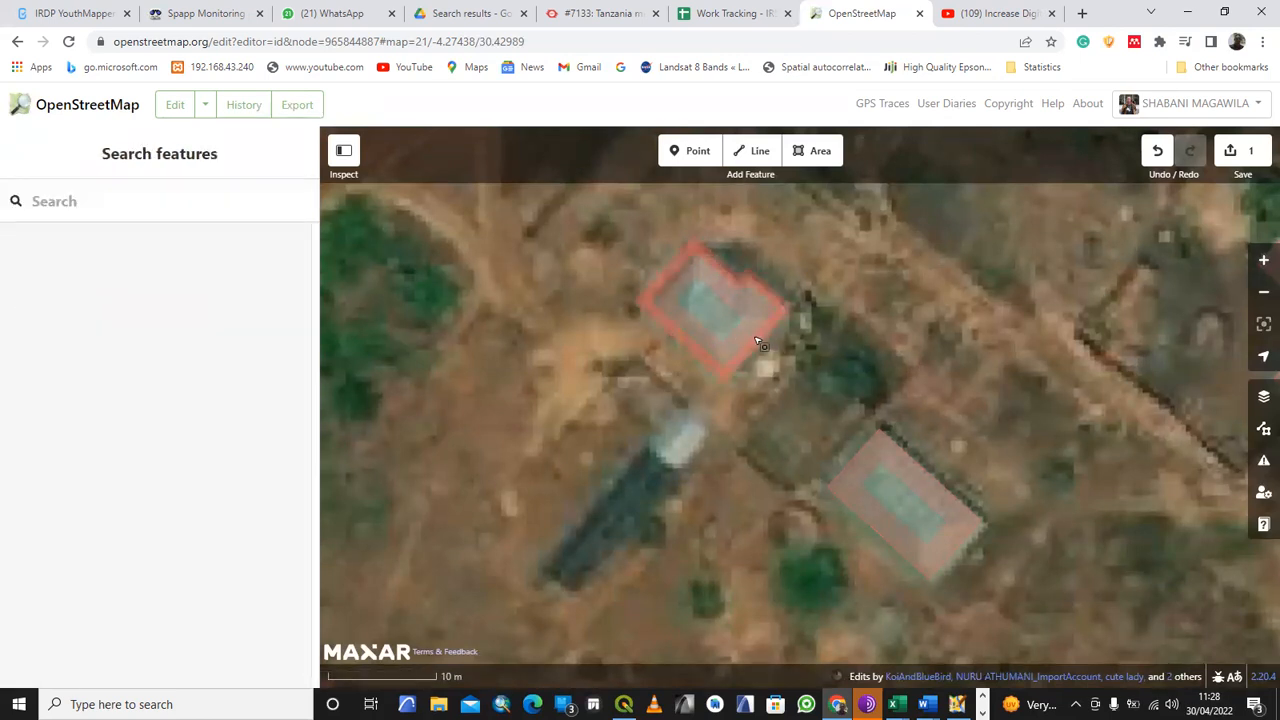
left_click(757, 343)
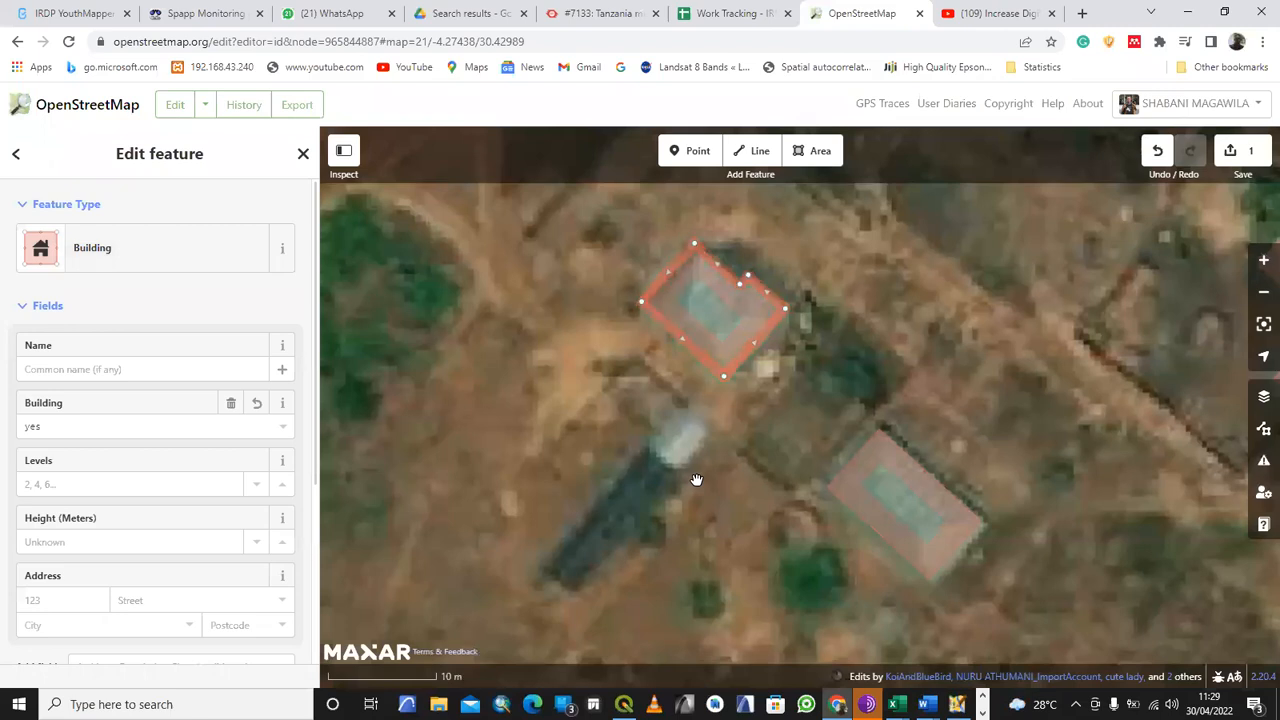
- Examine the satellite imagery south of the new building for an untraced road
scroll(697, 447, "down", 3)
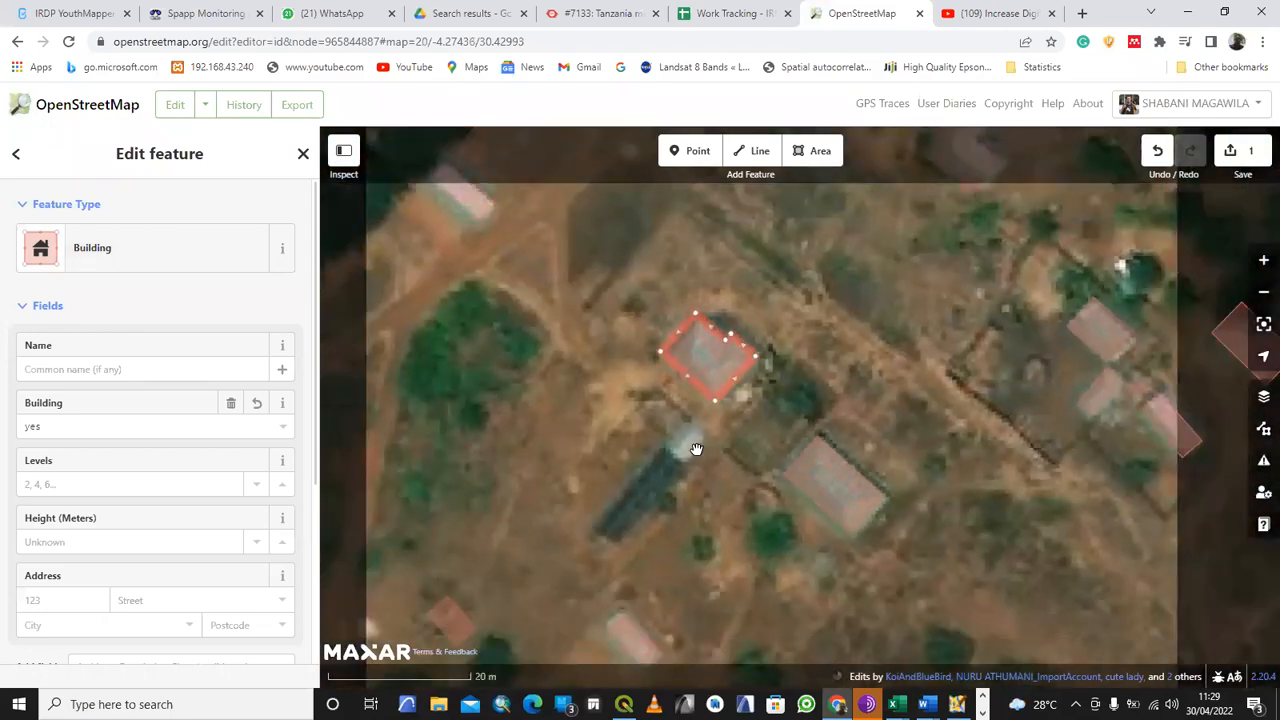
scroll(704, 420, "down", 1)
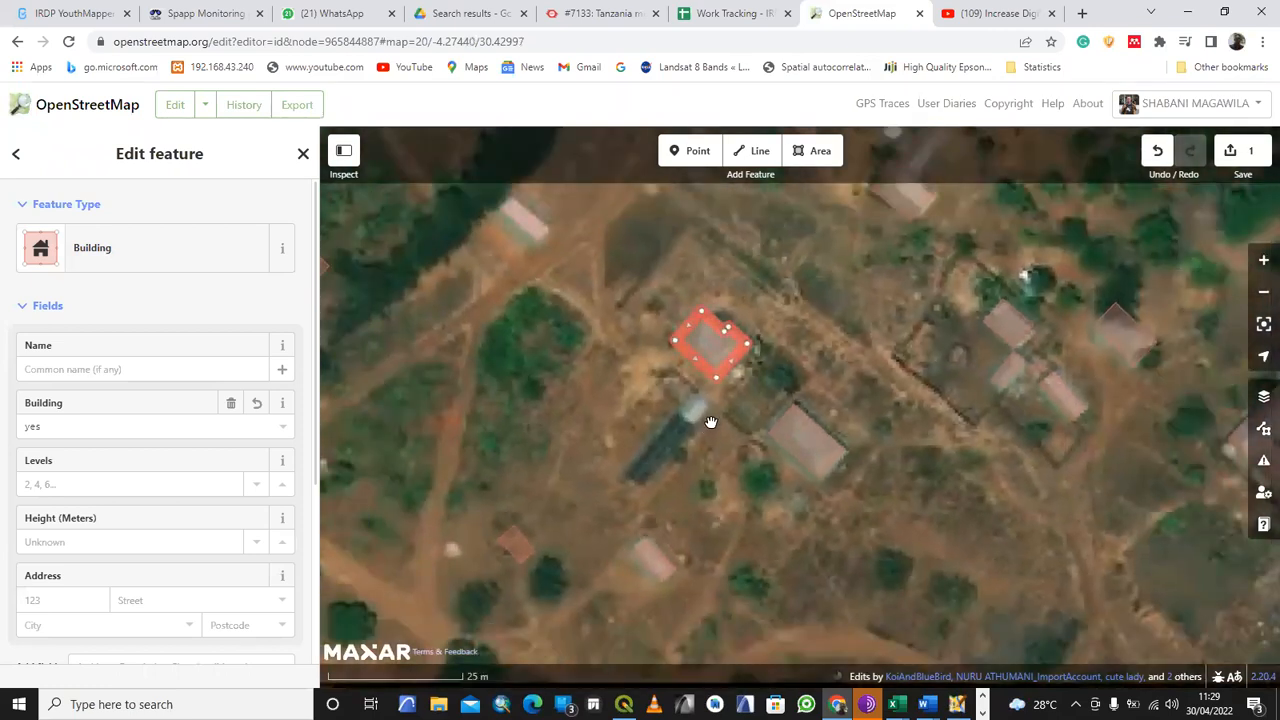
scroll(710, 422, "down", 2)
left_click_drag(687, 482, 769, 533)
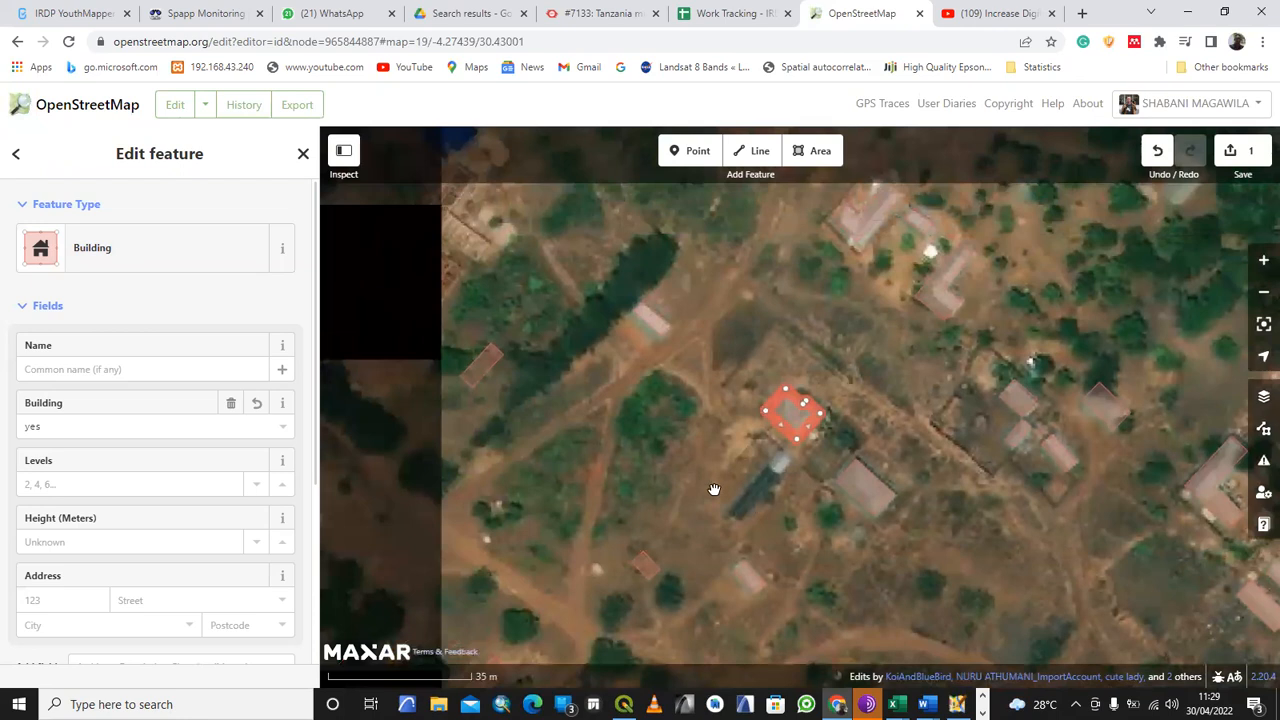
left_click_drag(766, 340, 786, 349)
left_click_drag(697, 380, 764, 378)
left_click_drag(666, 630, 671, 454)
left_click_drag(770, 409, 572, 315)
left_click_drag(819, 645, 866, 625)
scroll(700, 446, "down", 1)
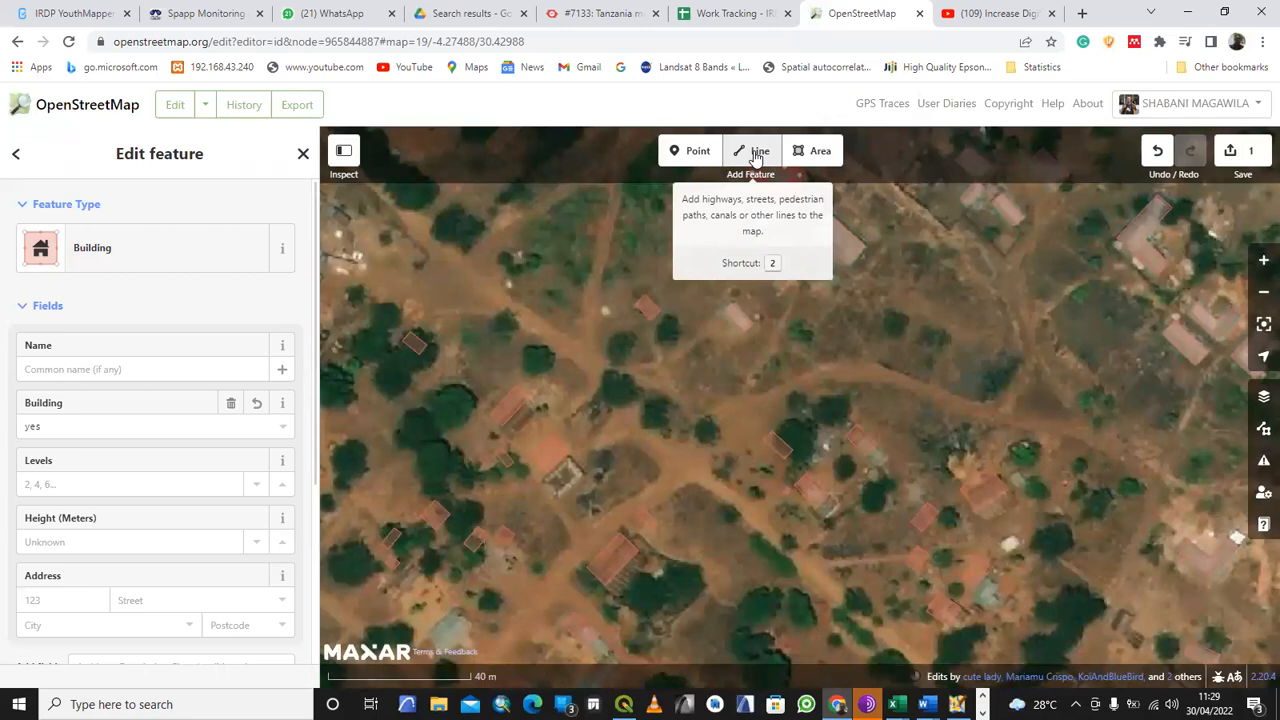
- Trace the unmapped dirt road running northwest to southeast between the village houses as a line, following its bends
left_click(756, 158)
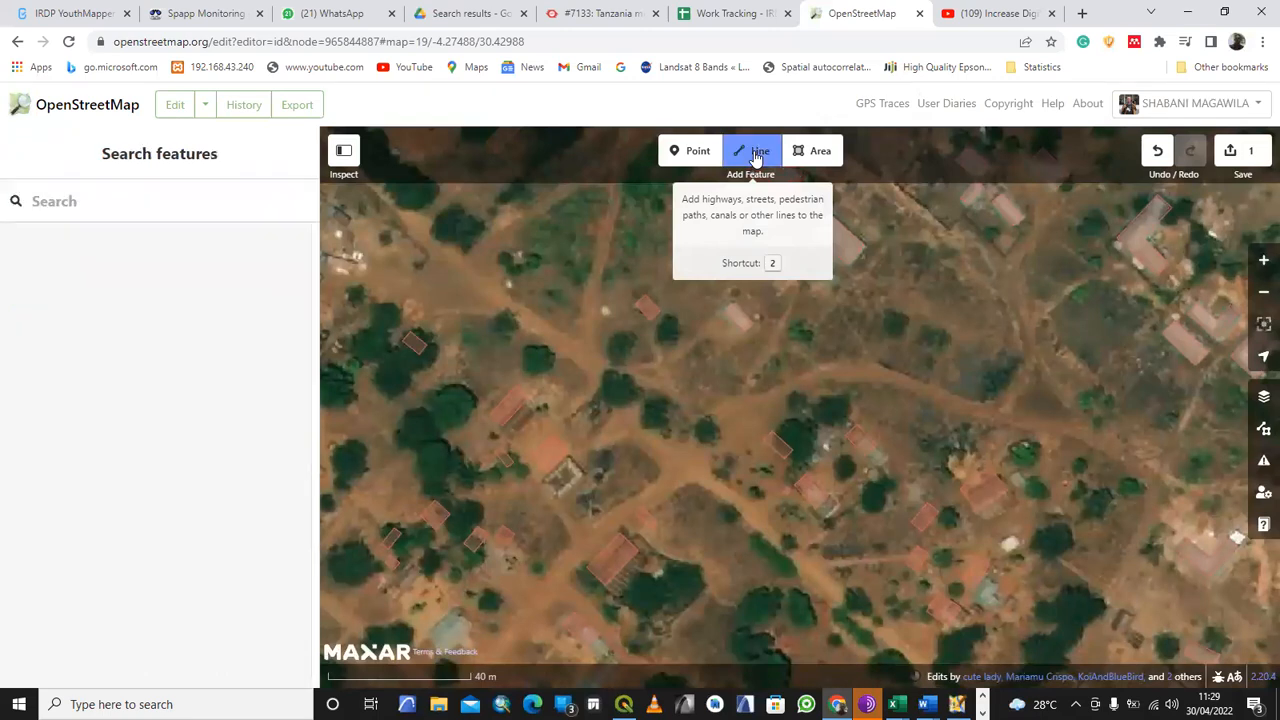
left_click(454, 260)
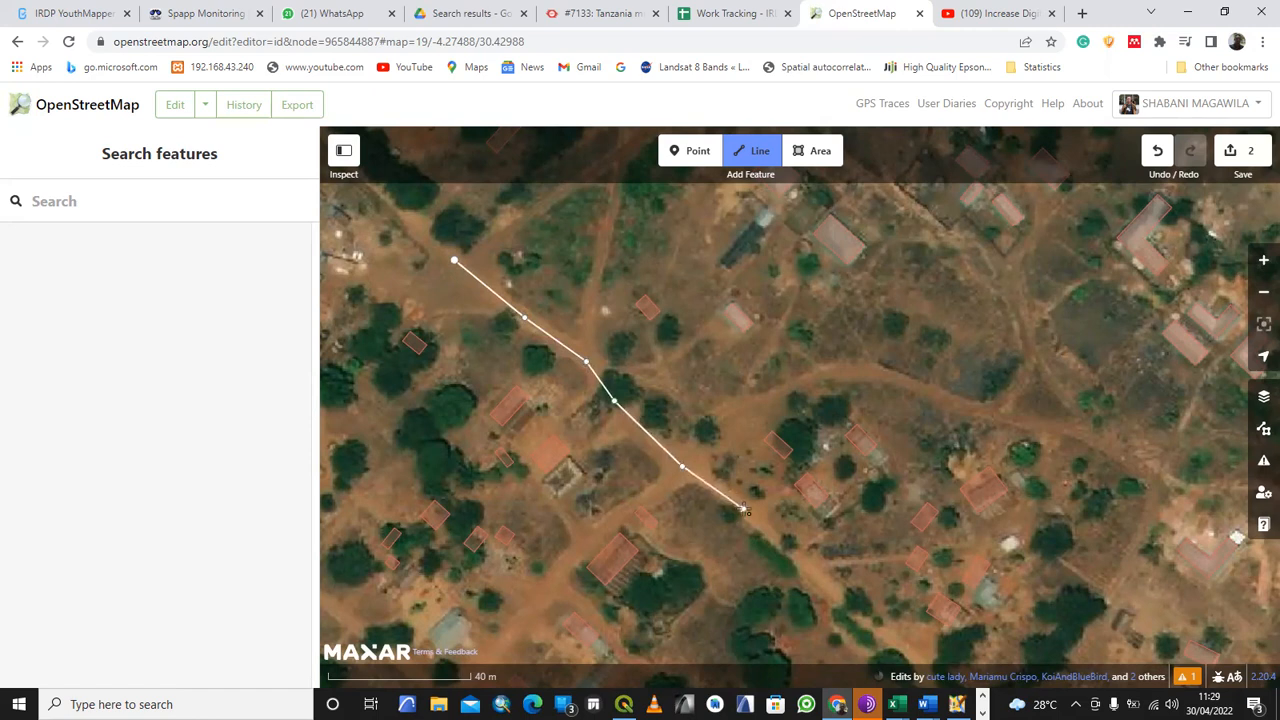
left_click_drag(742, 499, 461, 295)
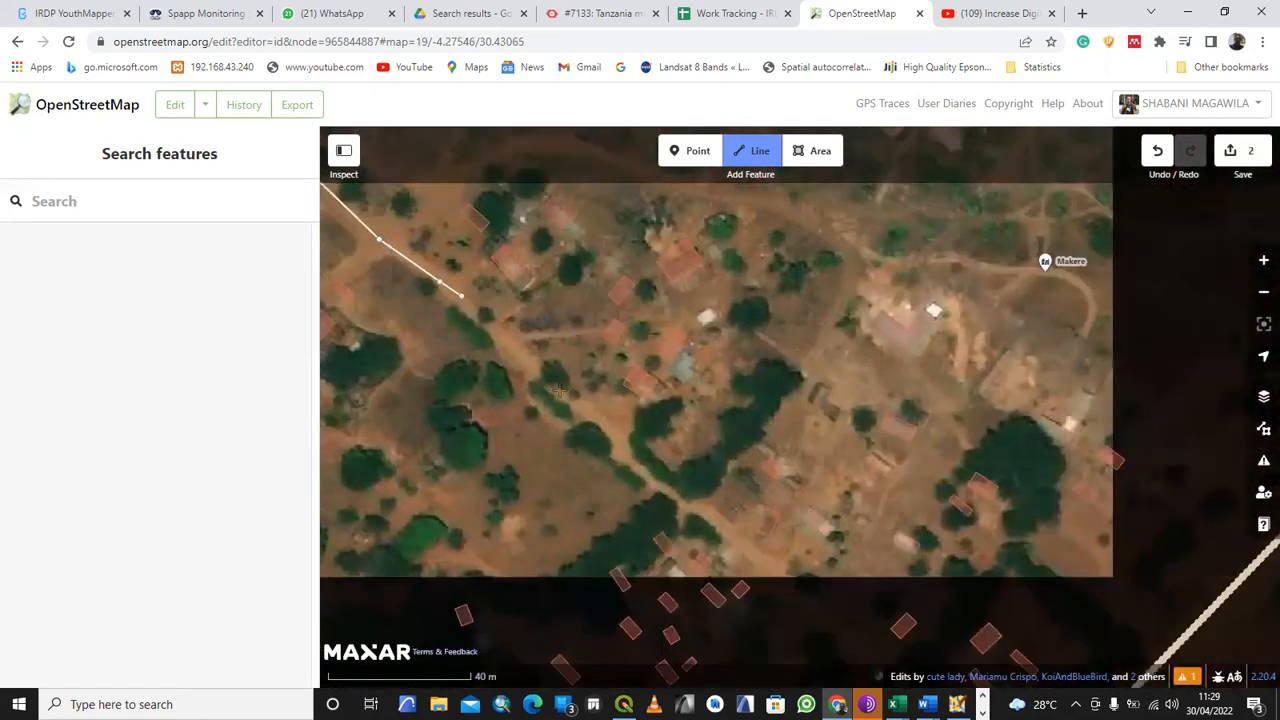
left_click(570, 402)
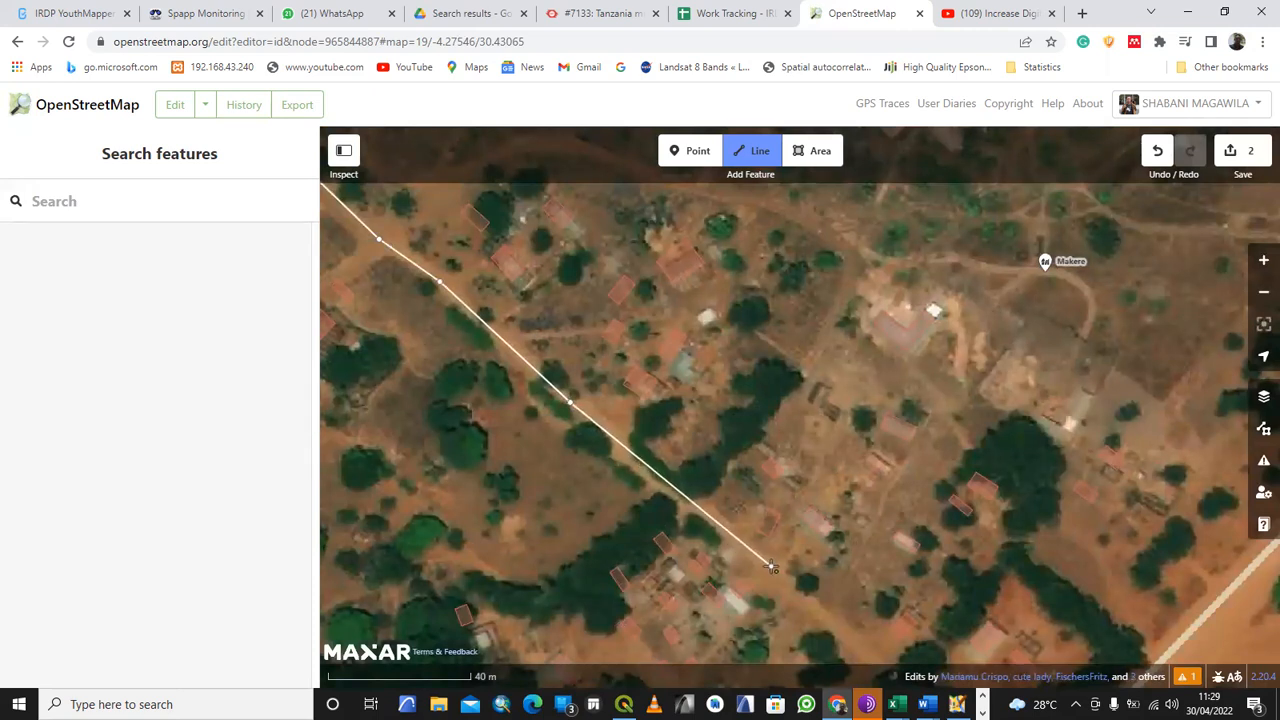
double_click(772, 567)
left_click_drag(561, 258, 759, 368)
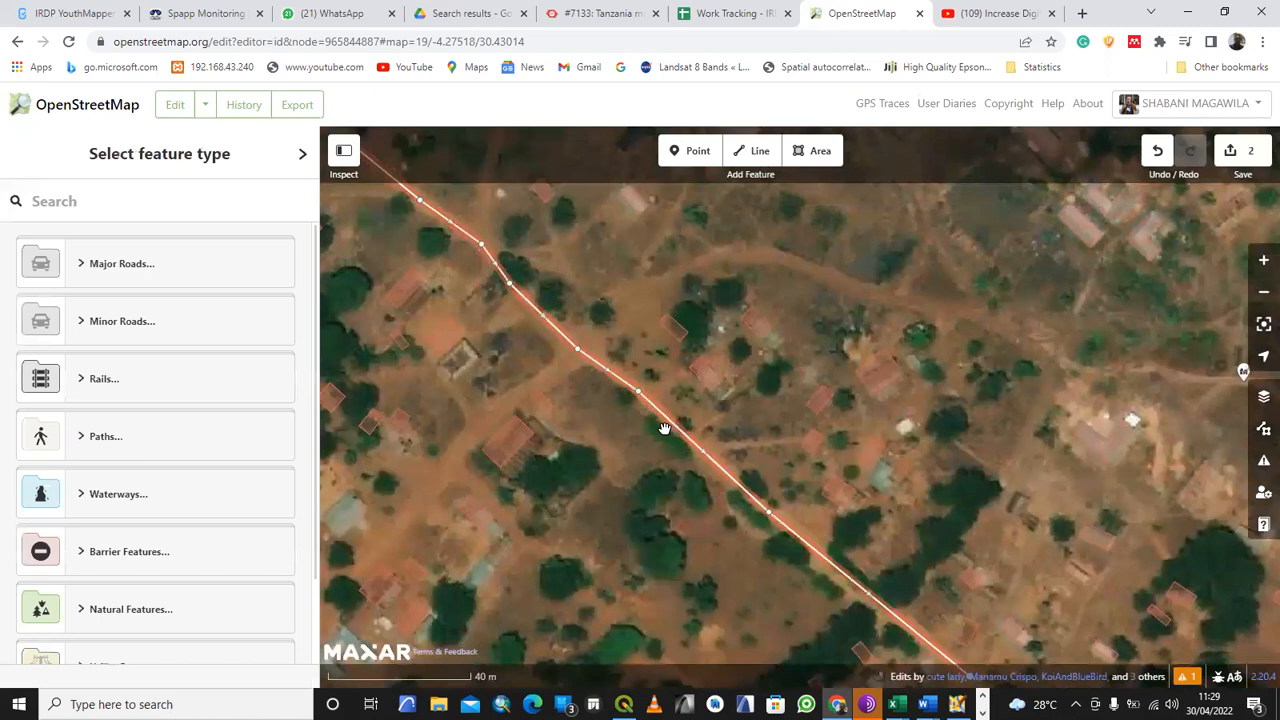
- Find the road type with the search term "unc" and set the traced line's feature type to Minor/Unclassified Road
left_click(640, 350)
left_click(621, 383)
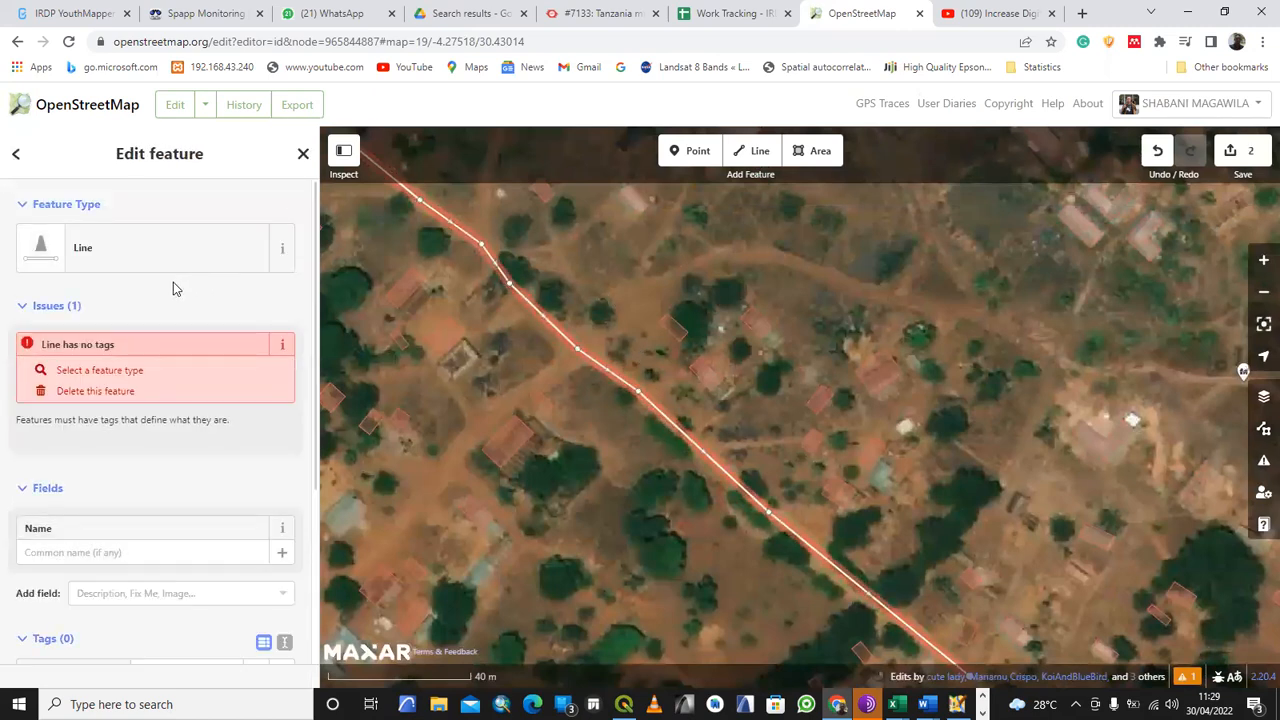
left_click(618, 292)
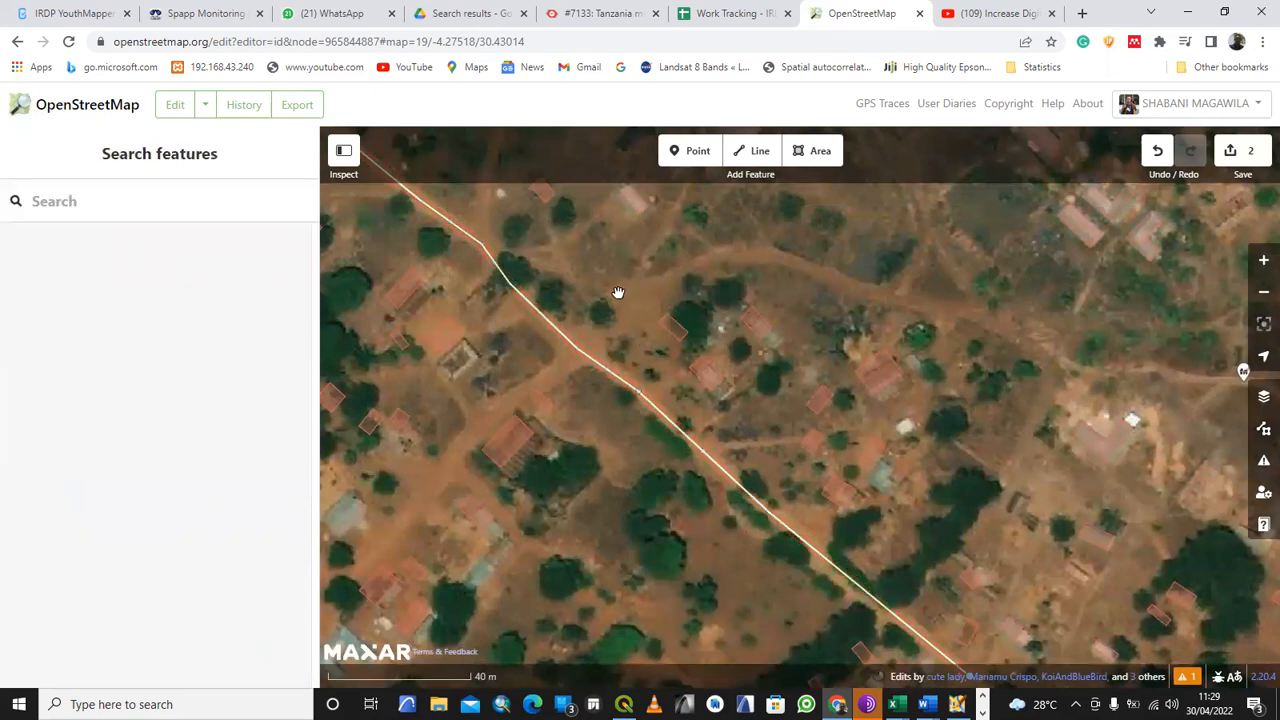
left_click(541, 320)
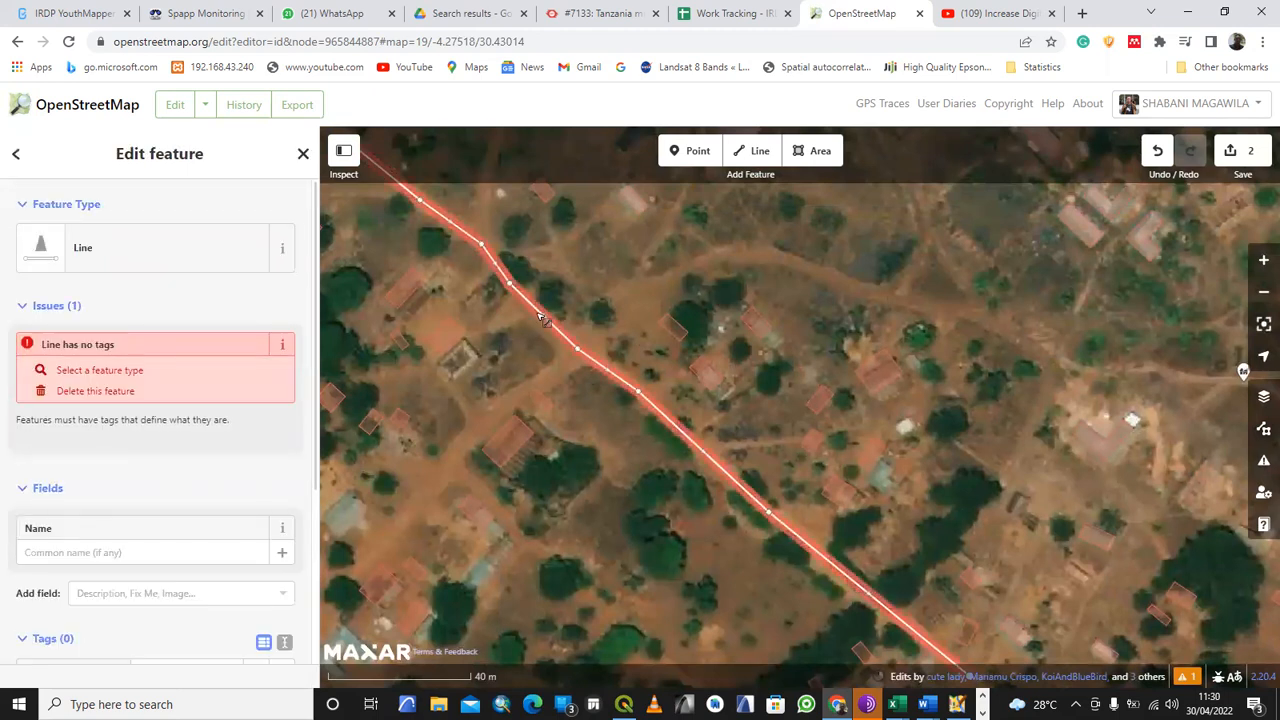
left_click(162, 262)
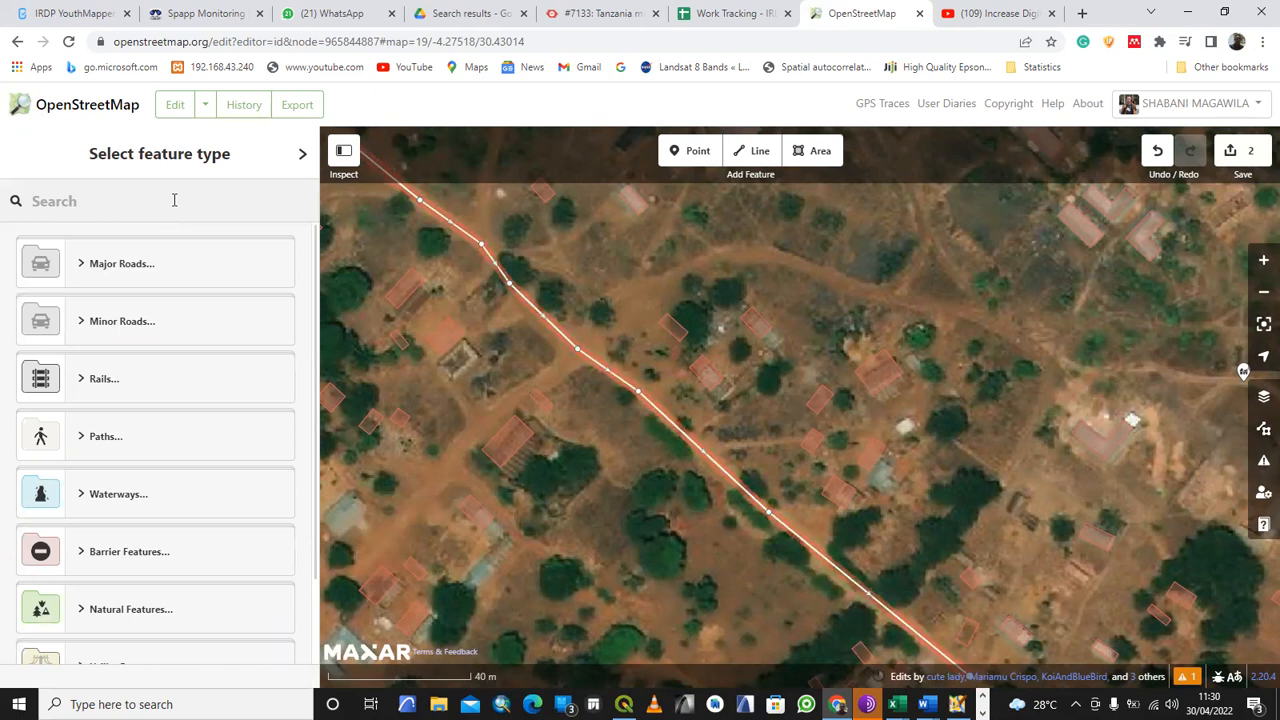
mouse_move(761, 472)
left_mouse_down()
mouse_move(863, 531)
mouse_move(757, 473)
left_mouse_up()
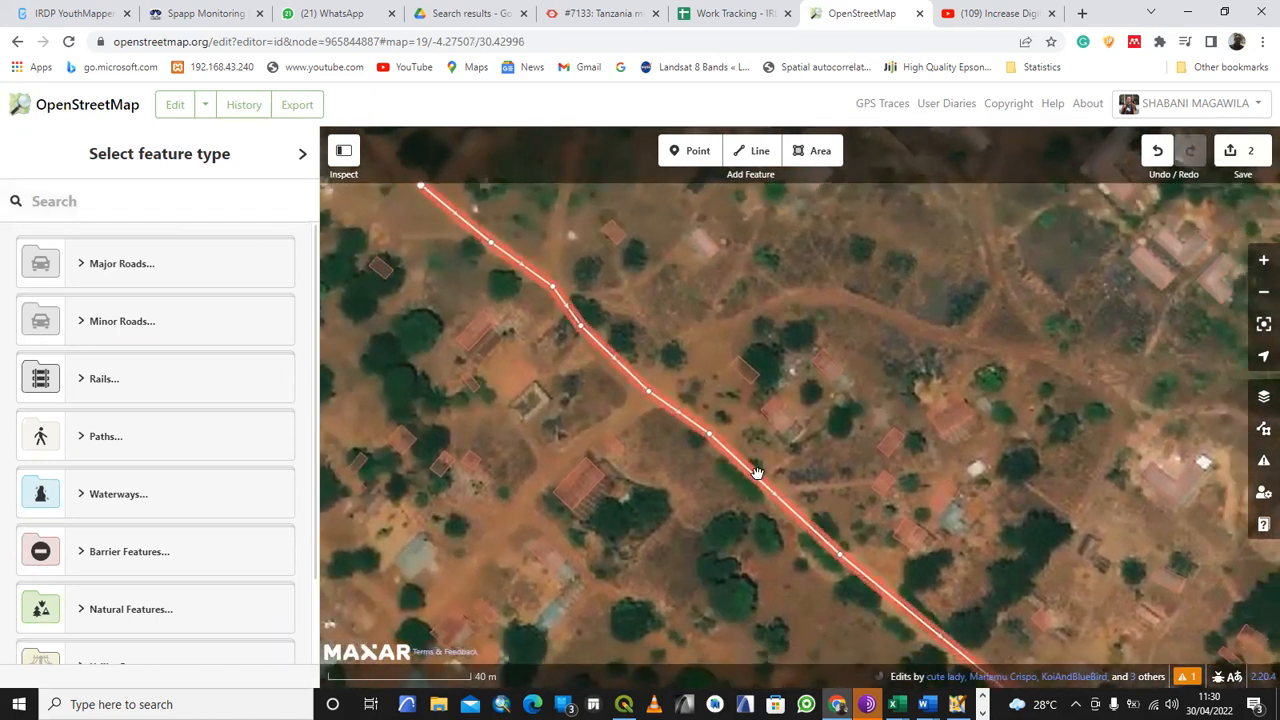
left_click(144, 207)
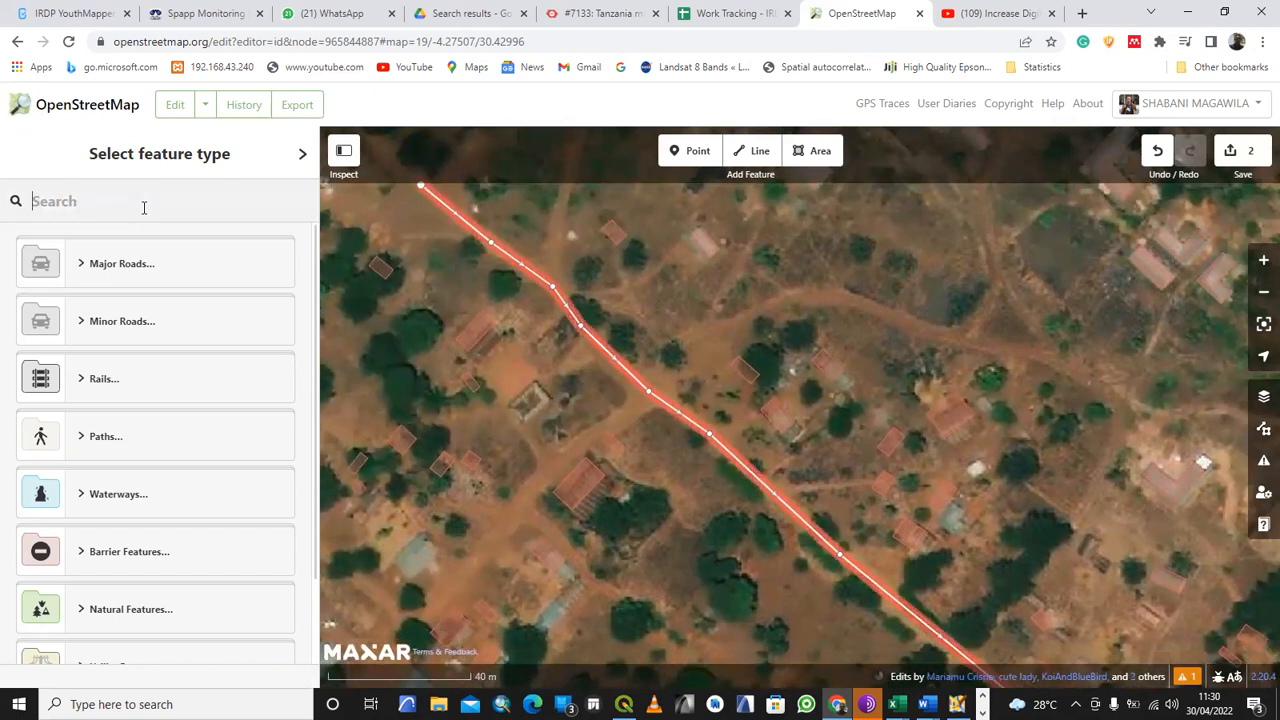
type("unc")
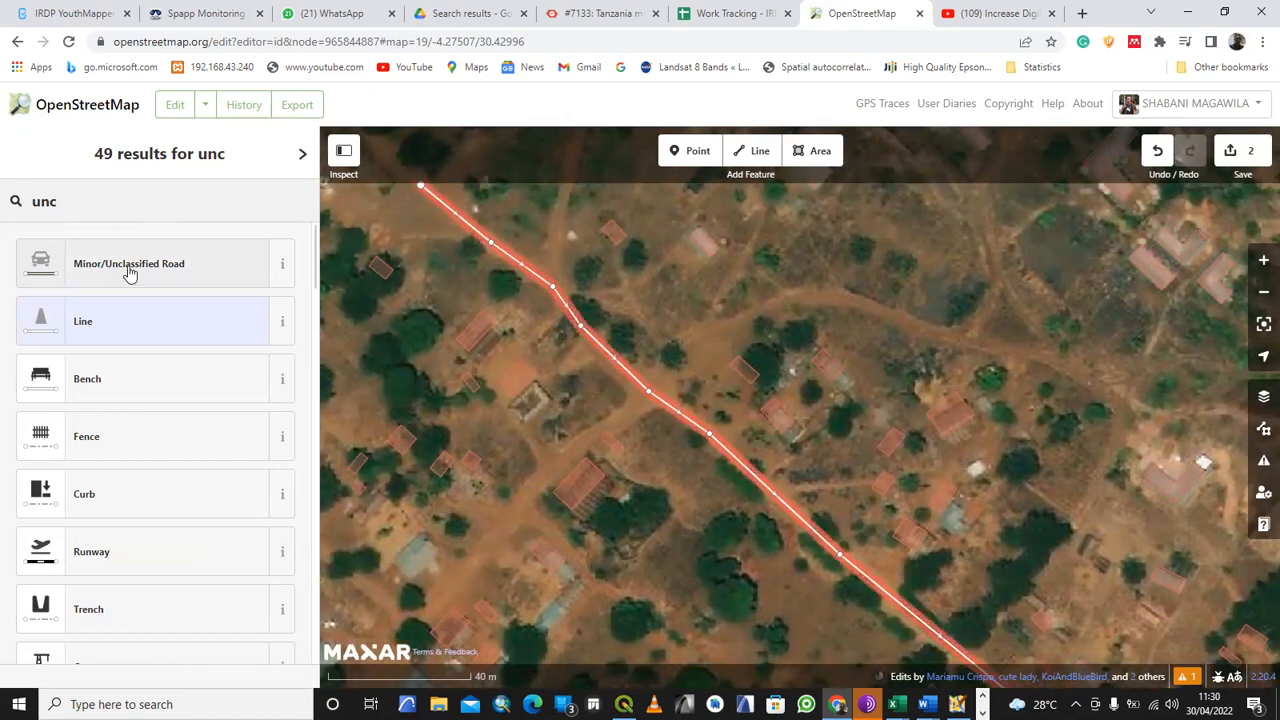
left_click(129, 273)
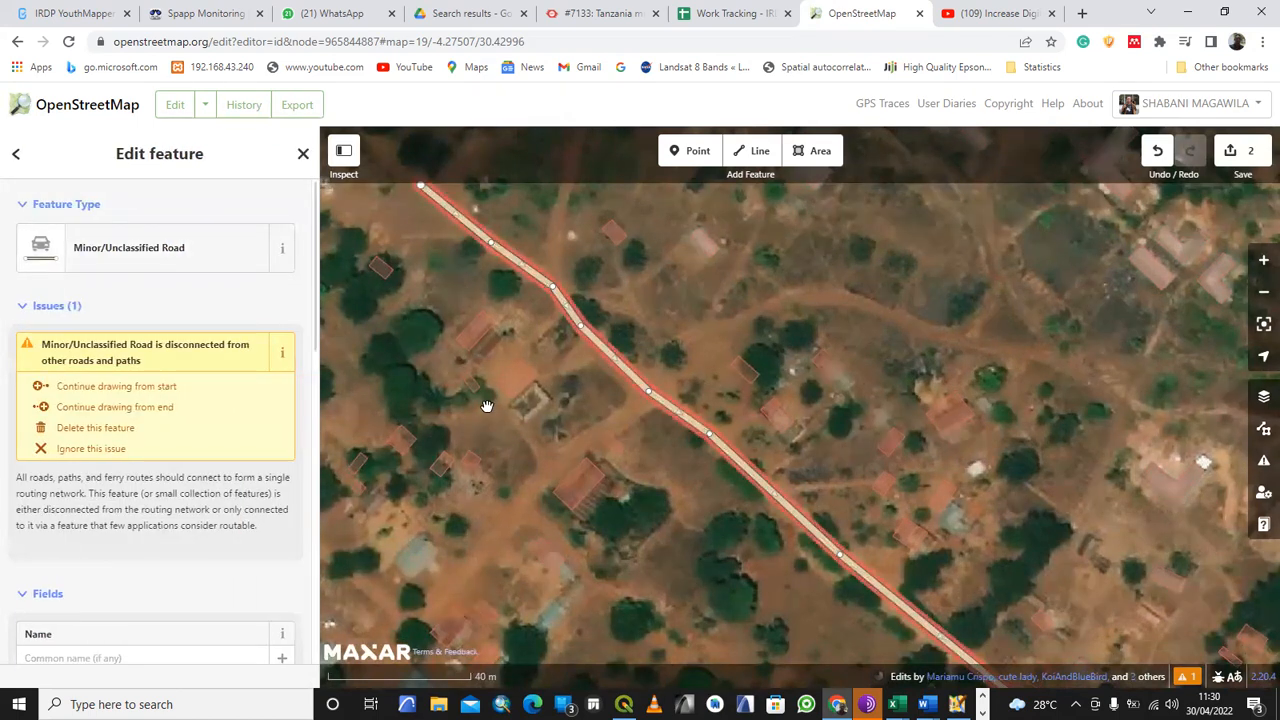
- Continue the new unclassified road from its southeast end and connect it to the mapped main road, just northeast of the existing side-road junction
left_click(660, 443)
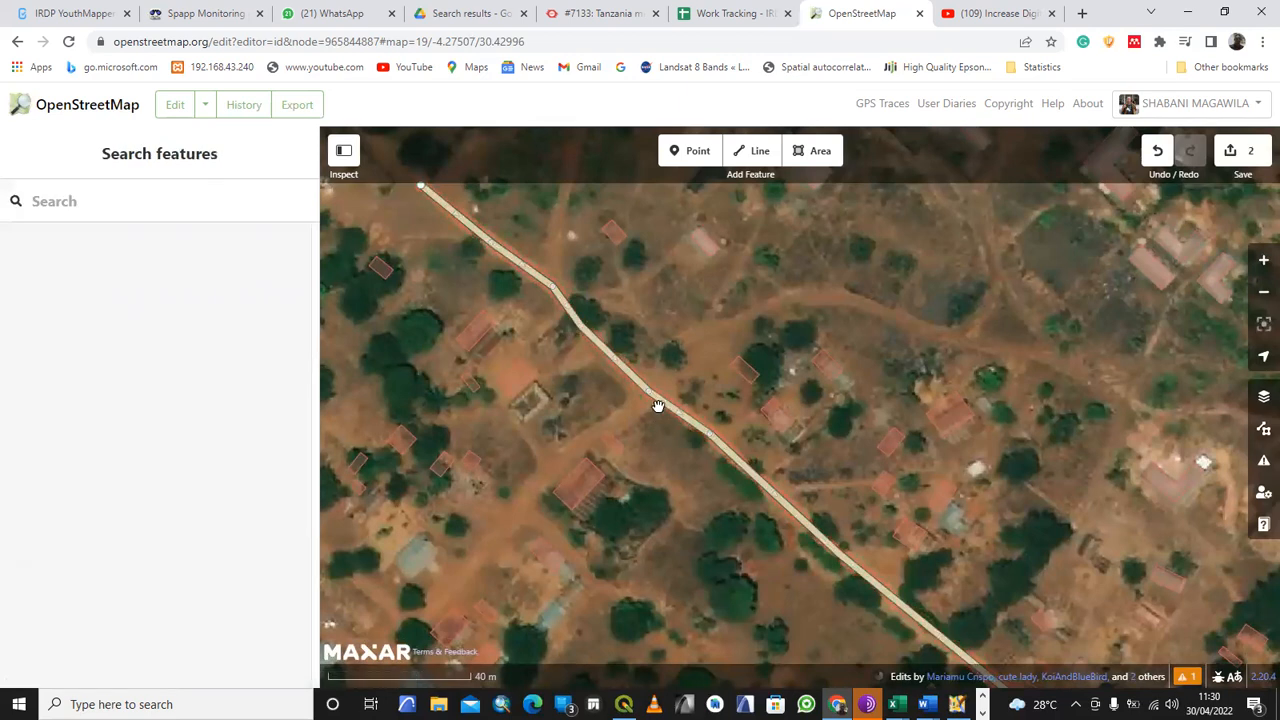
left_click(657, 398)
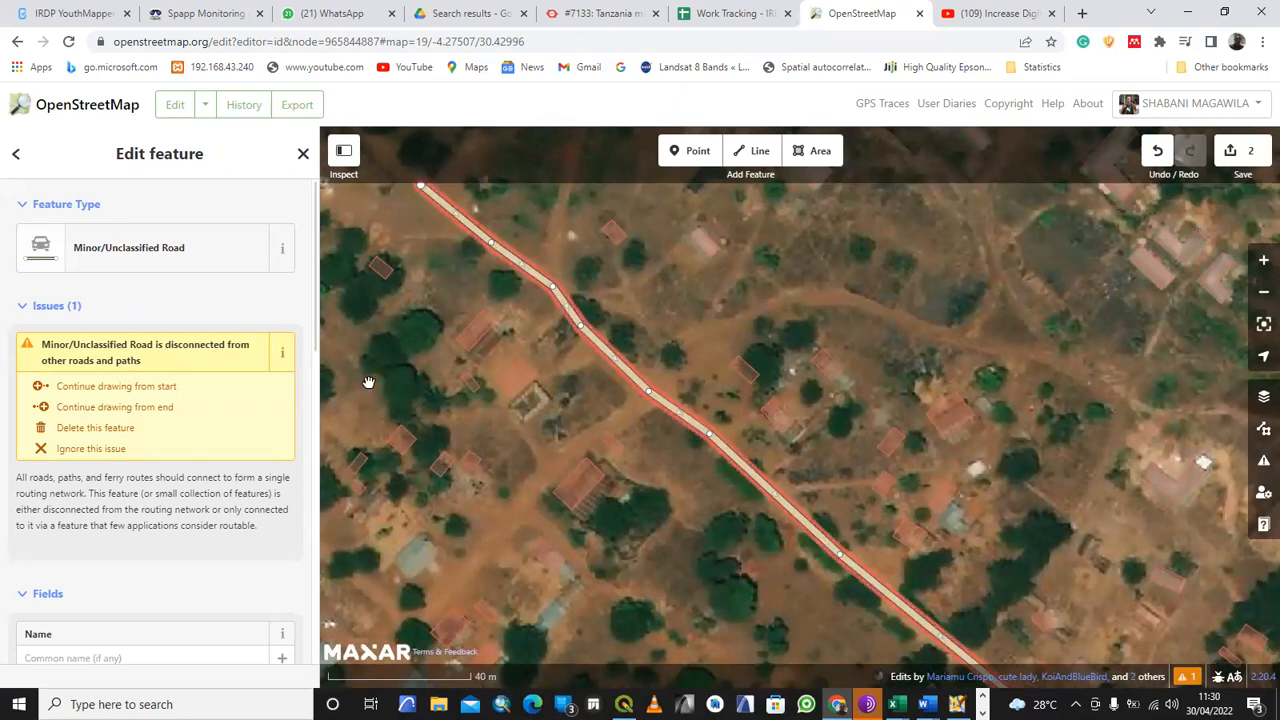
scroll(700, 325, "down", 2)
key("Up")
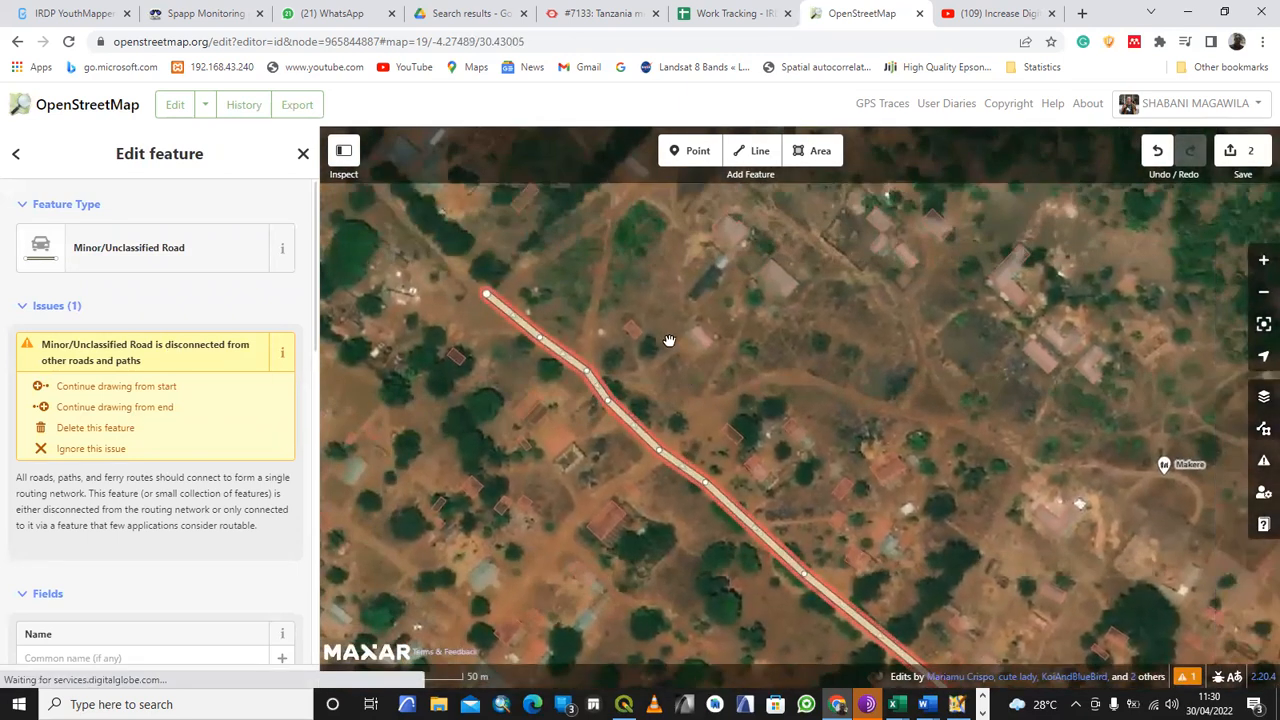
left_click_drag(671, 334, 636, 407)
scroll(664, 381, "down", 2)
left_click_drag(635, 468, 558, 320)
scroll(545, 340, "up", 2)
left_click_drag(740, 480, 550, 350)
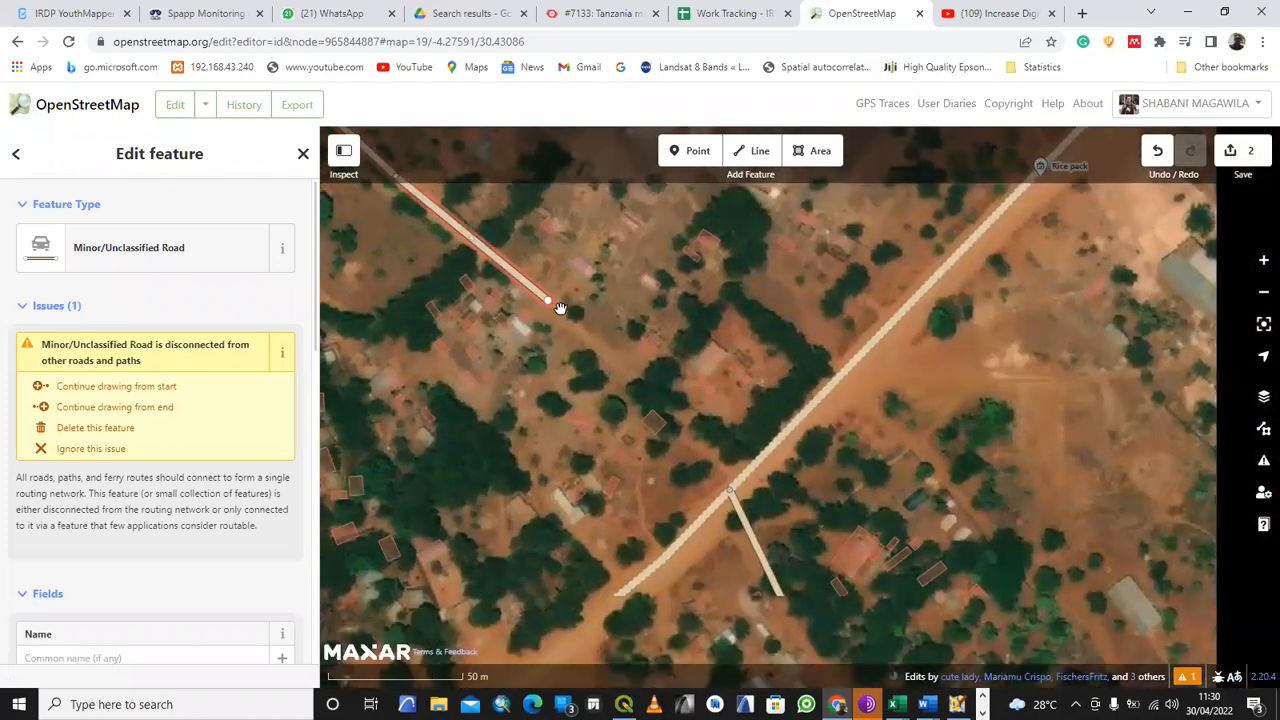
scroll(562, 307, "up", 2)
left_click(532, 296)
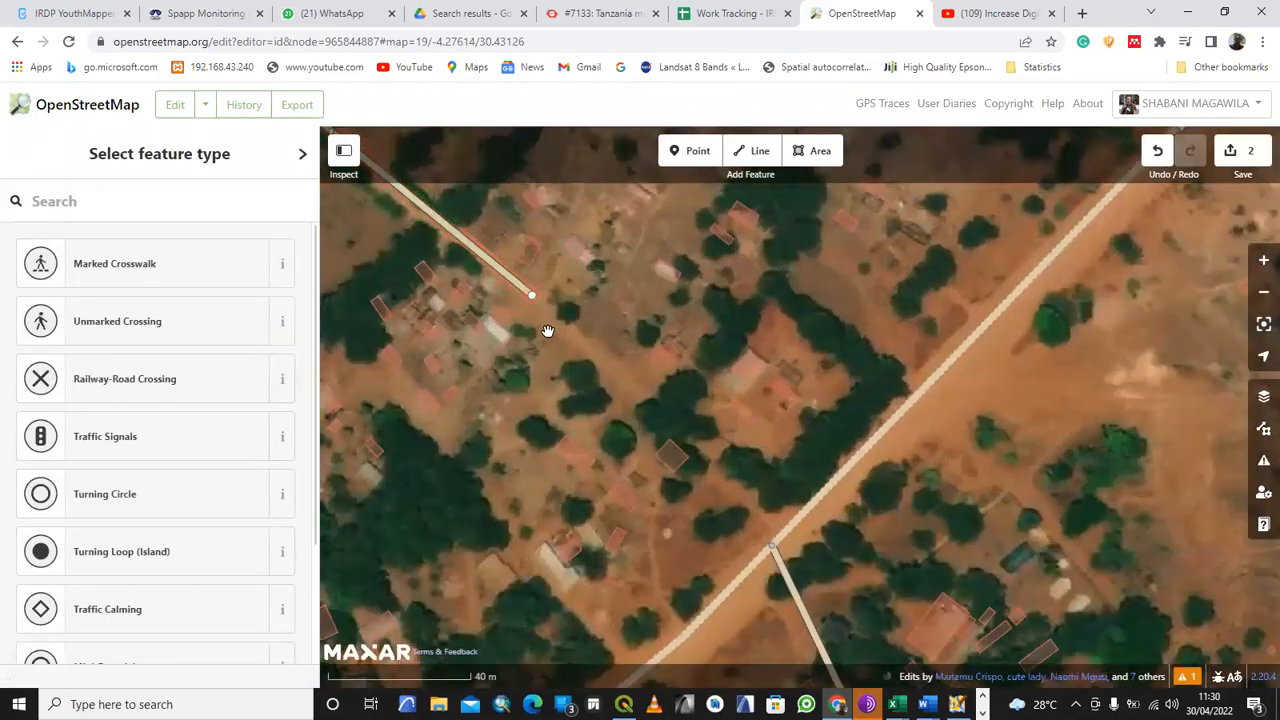
key("a")
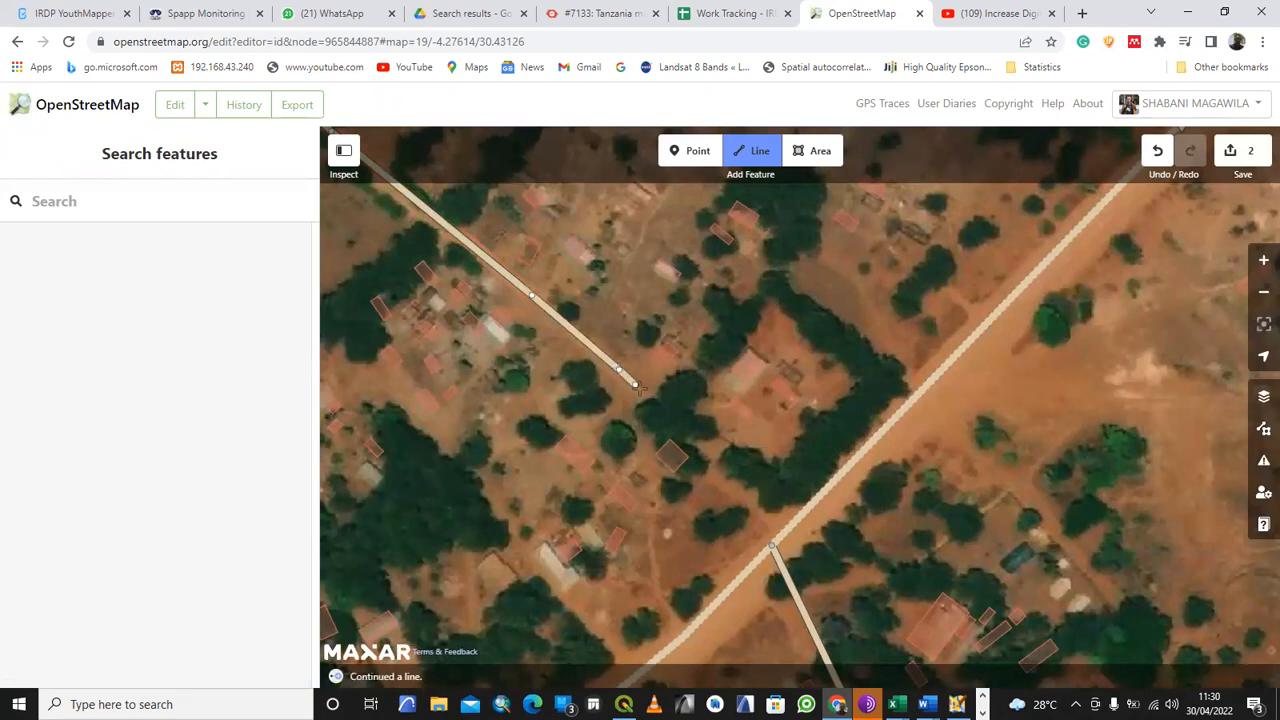
left_click(703, 440)
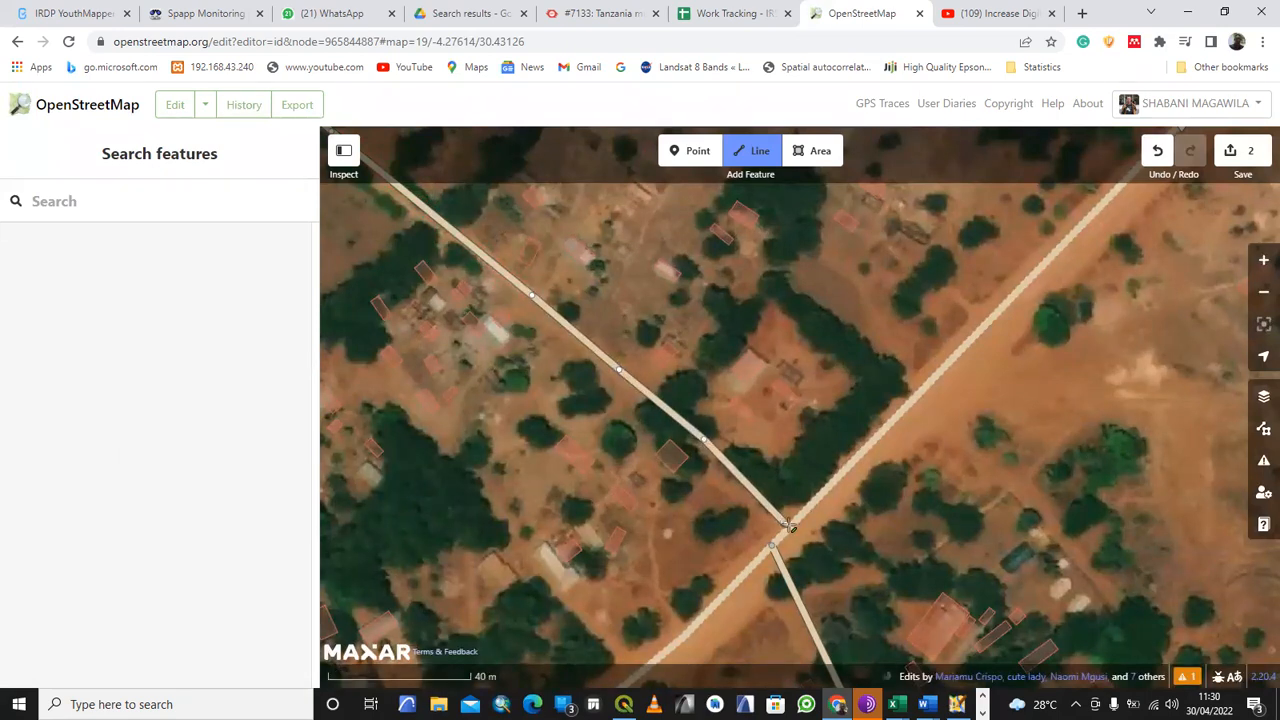
left_click(790, 525)
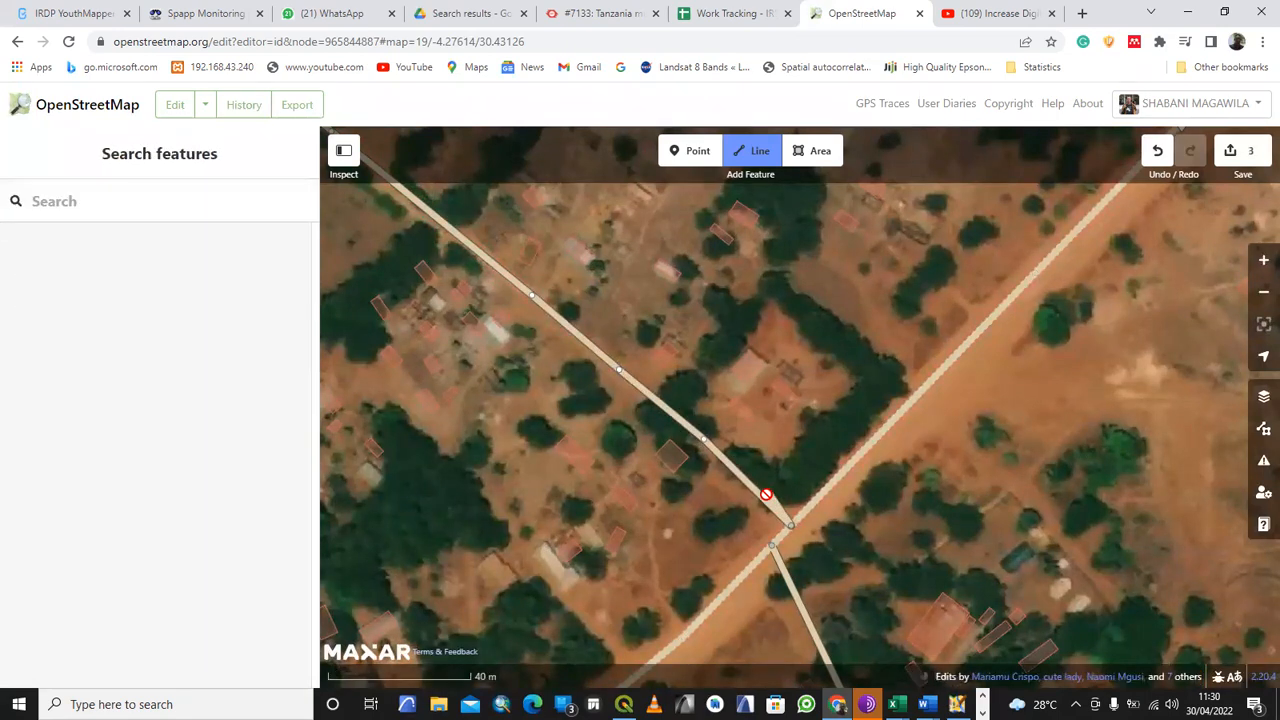
left_click(790, 525)
- Examine the course of the extended road and the imagery around Makere for further unmapped roads and buildings
scroll(838, 431, "down", 1)
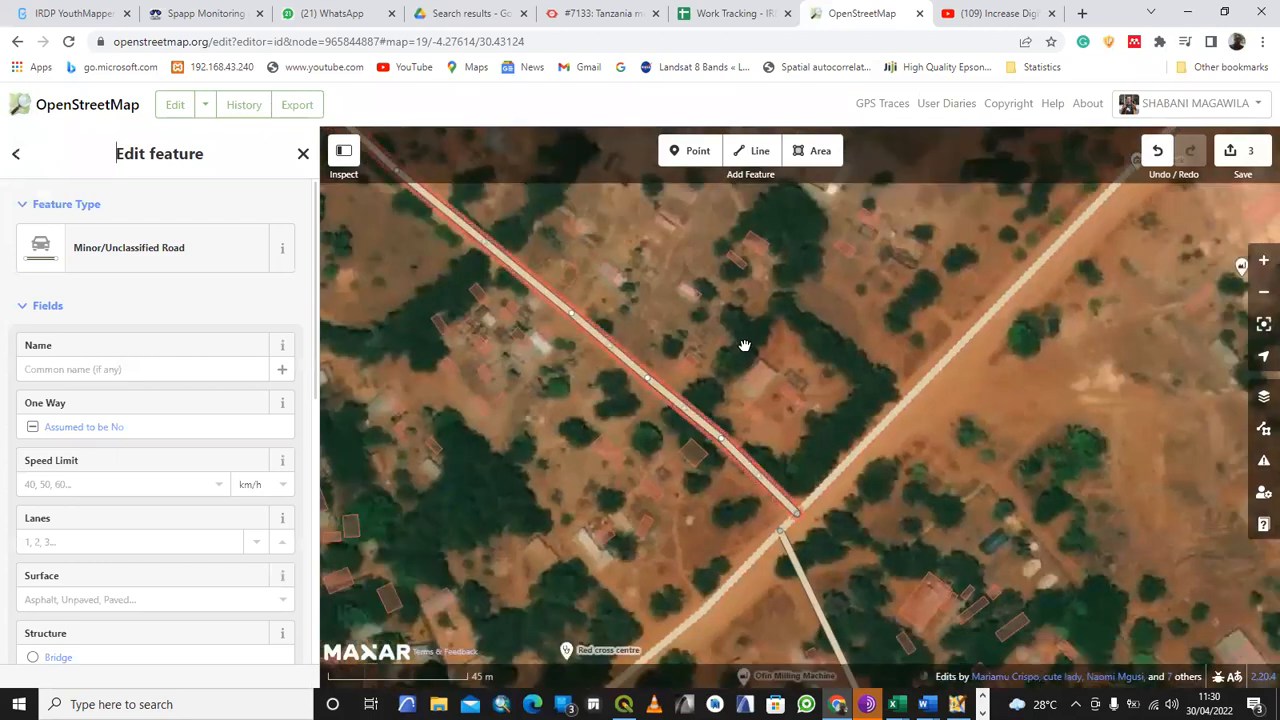
left_click_drag(744, 345, 742, 463)
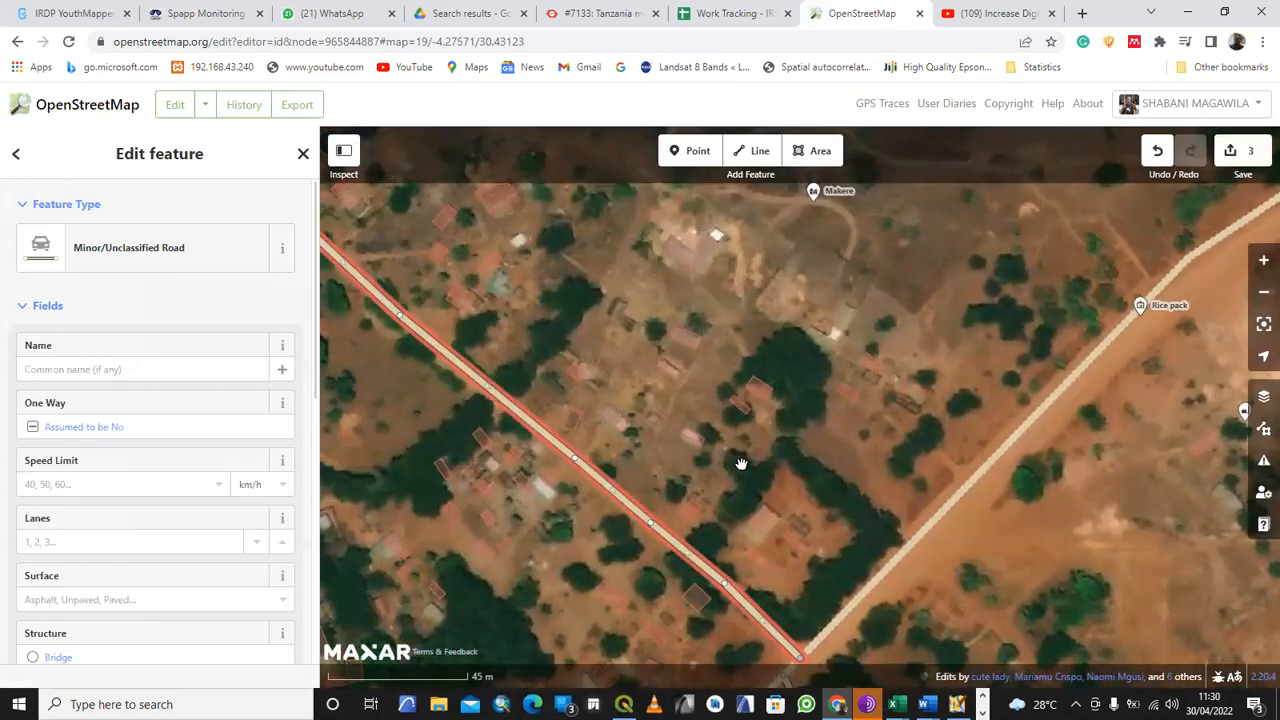
scroll(610, 352, "down", 1)
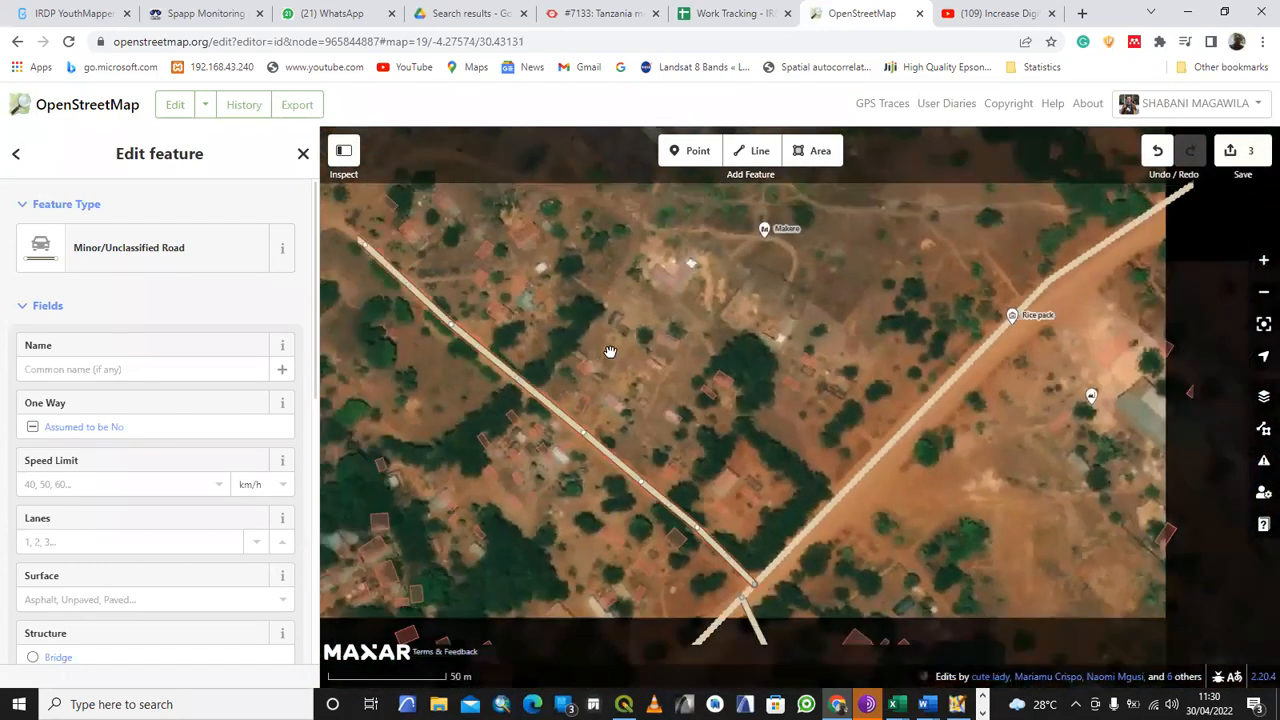
scroll(610, 352, "down", 1)
left_click_drag(505, 299, 489, 438)
left_click_drag(729, 397, 727, 328)
scroll(676, 389, "down", 2)
left_click_drag(683, 397, 728, 363)
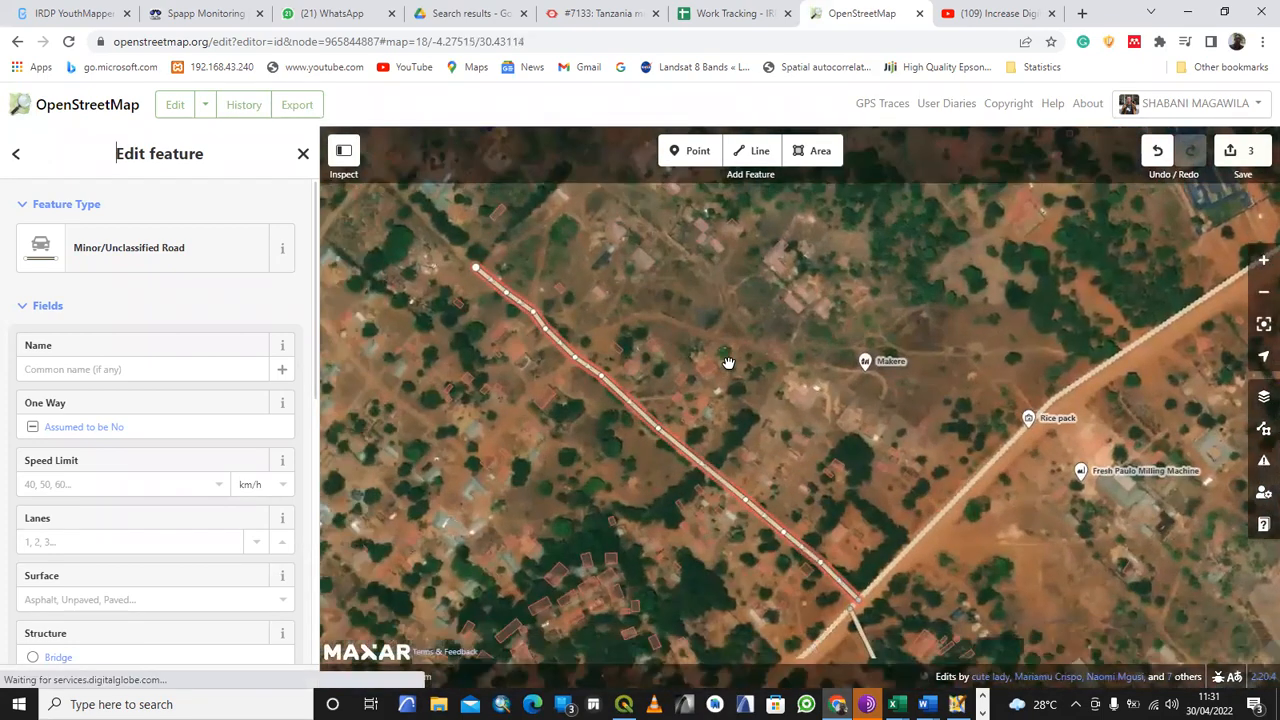
left_click_drag(776, 438, 688, 415)
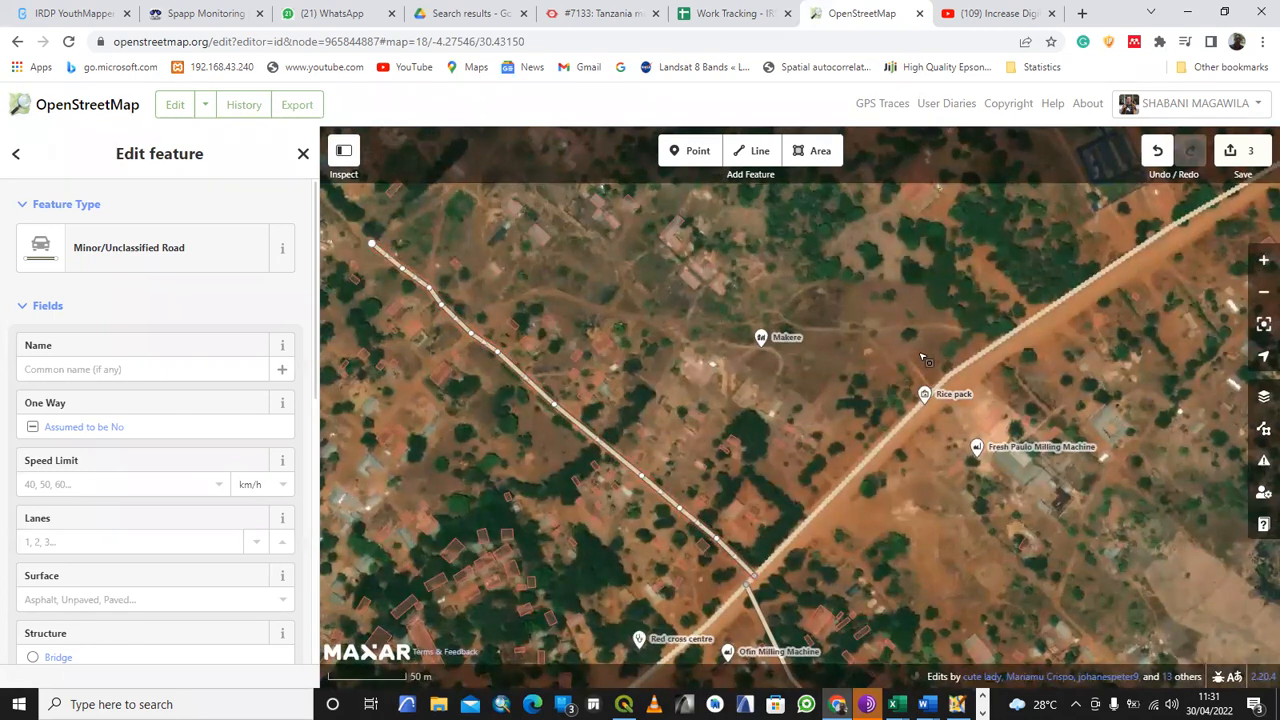
left_click_drag(637, 336, 707, 400)
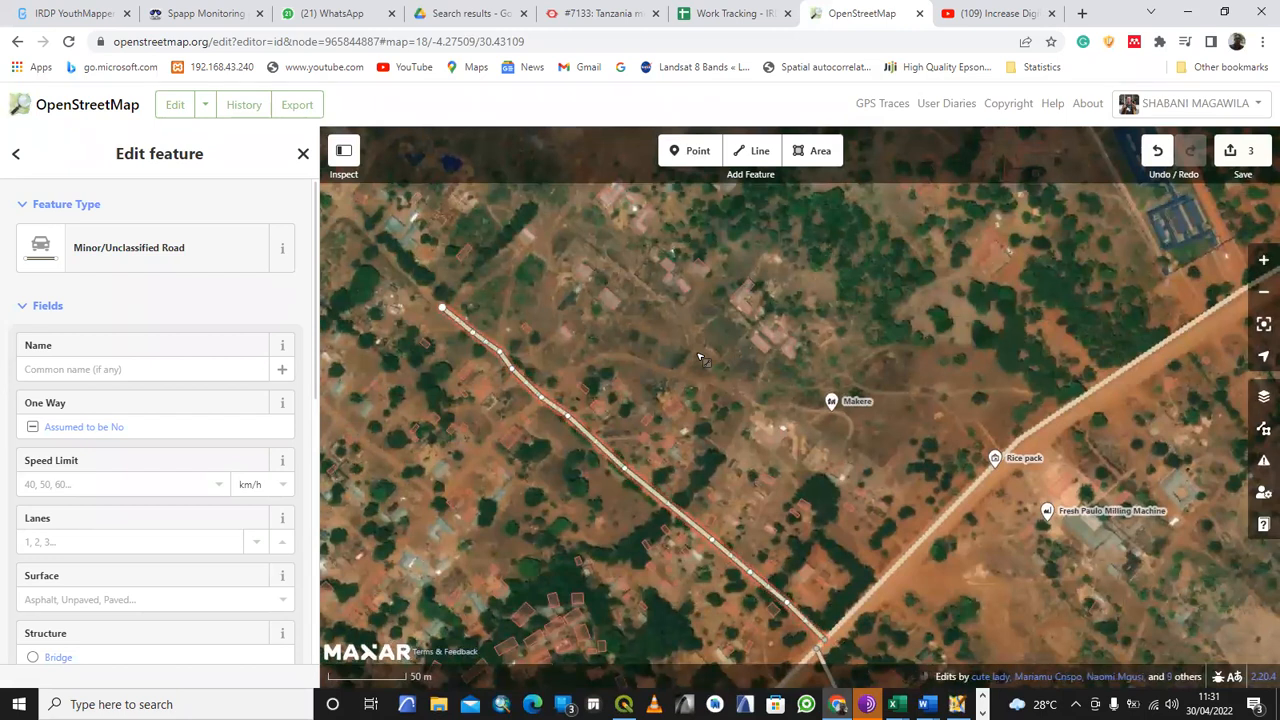
left_click_drag(672, 352, 714, 371)
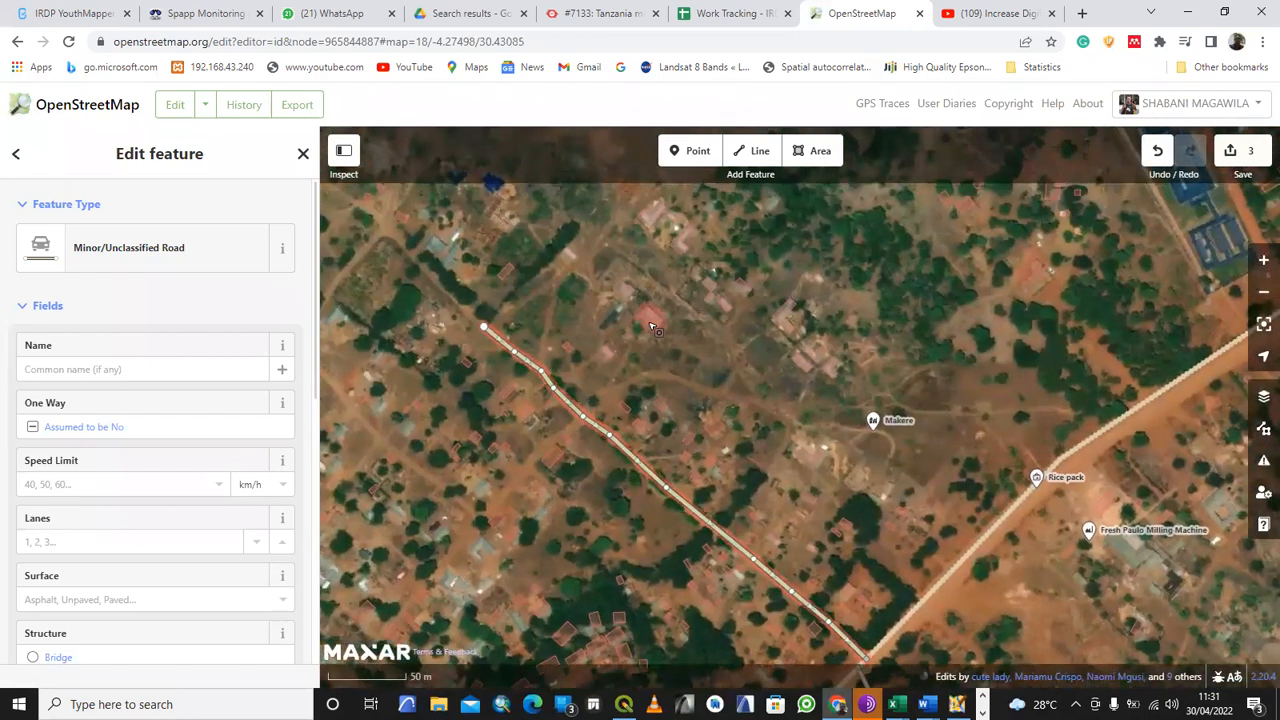
left_click(667, 325)
scroll(700, 341, "up", 3)
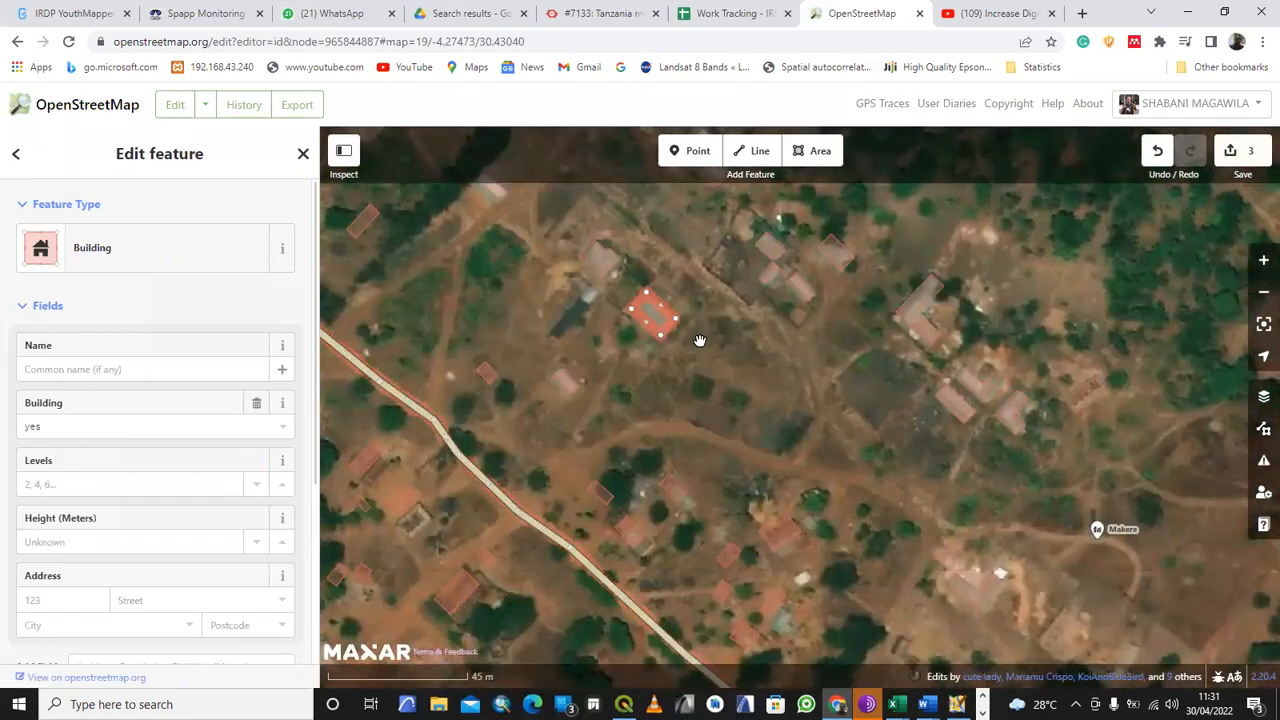
key("Escape")
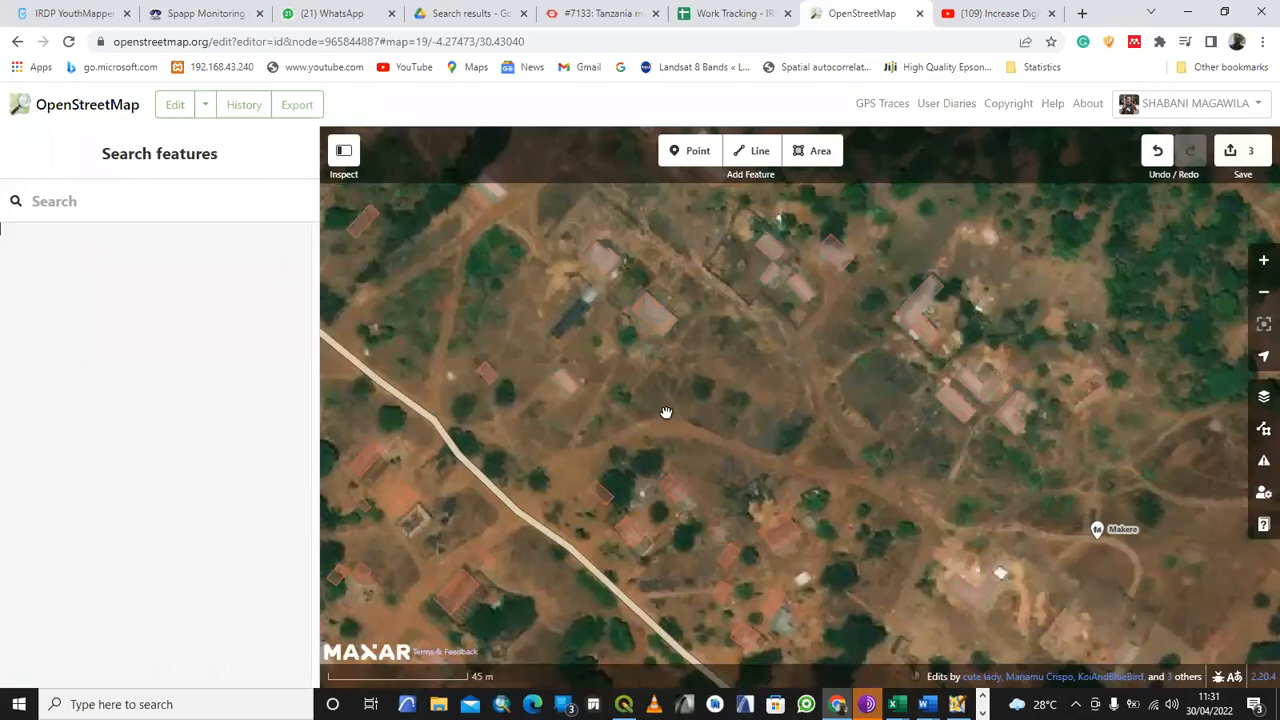
scroll(650, 420, "down", 1)
left_click_drag(571, 460, 734, 411)
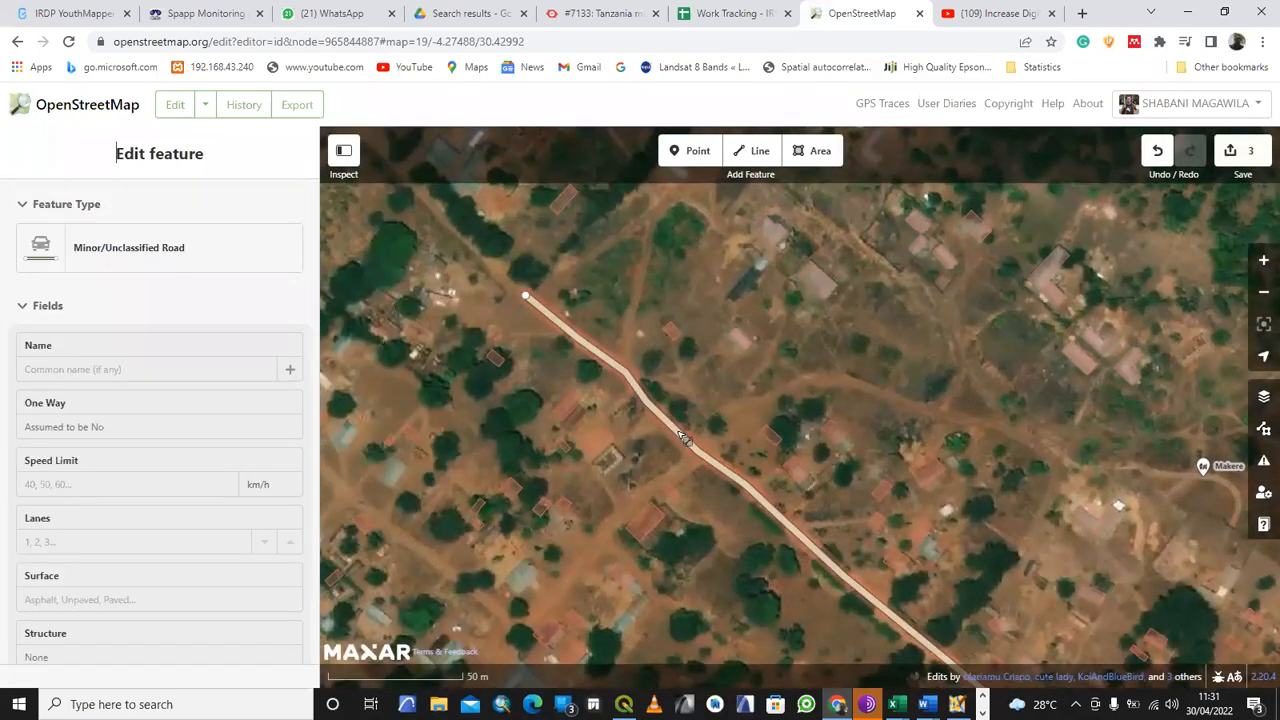
- Start uploading the building and road edits and enter "#Crow2Map #Makere" as the changeset comment
scroll(680, 438, "up", 1)
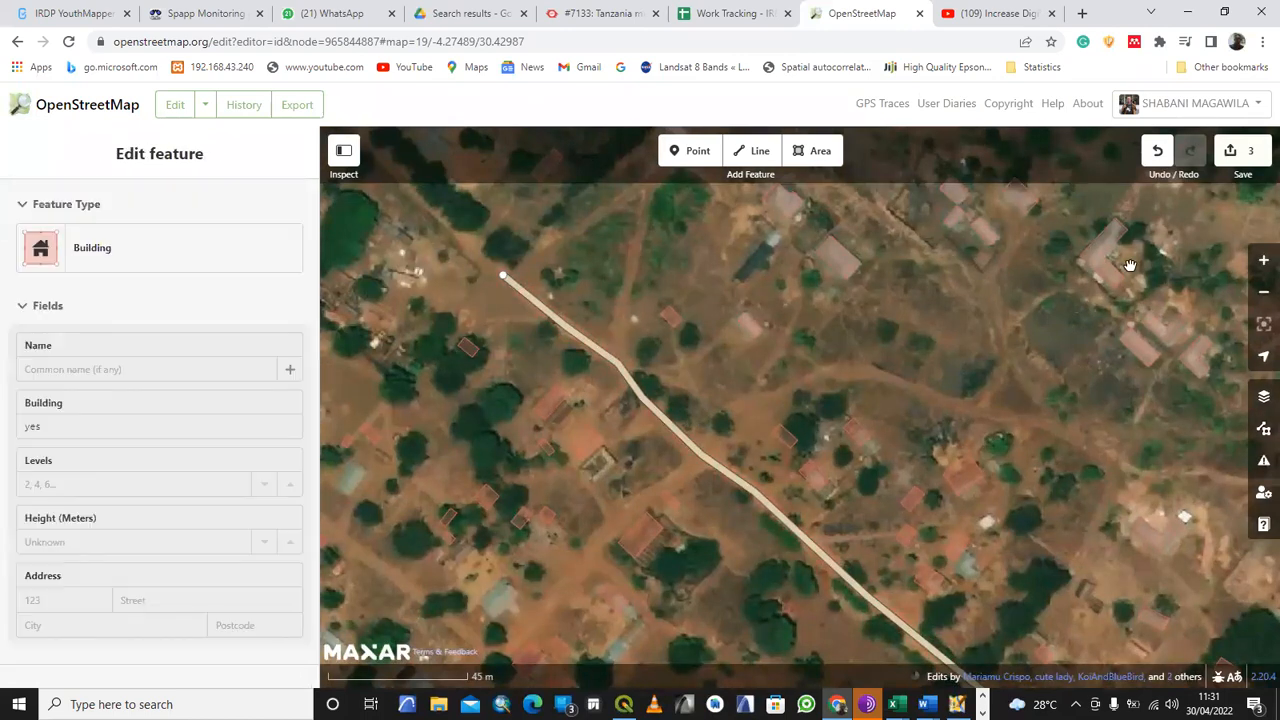
left_click(1240, 156)
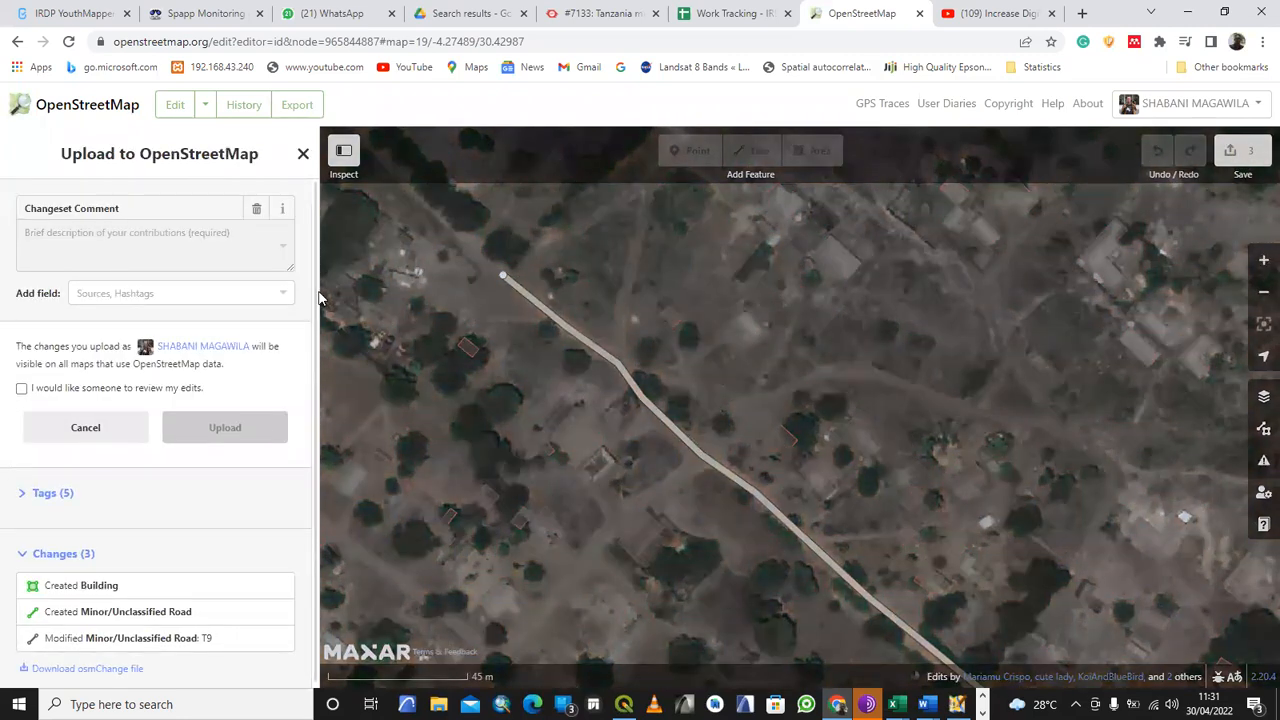
left_click(119, 235)
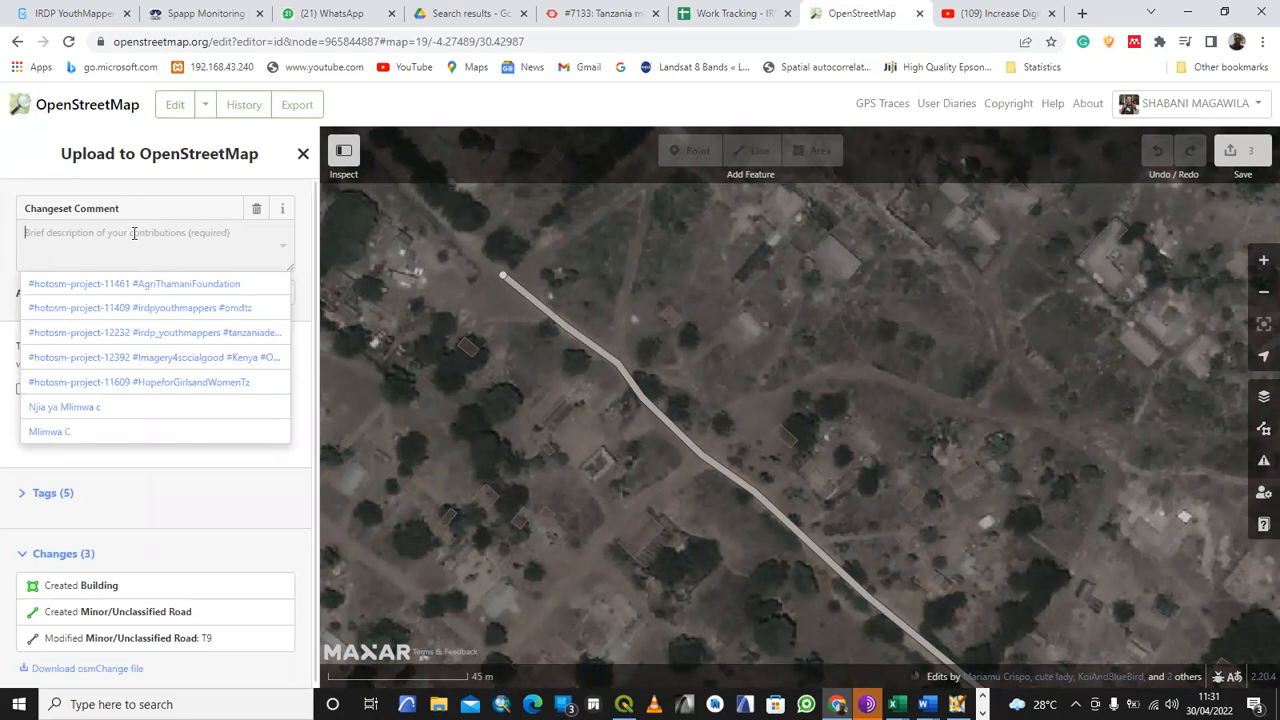
type("#")
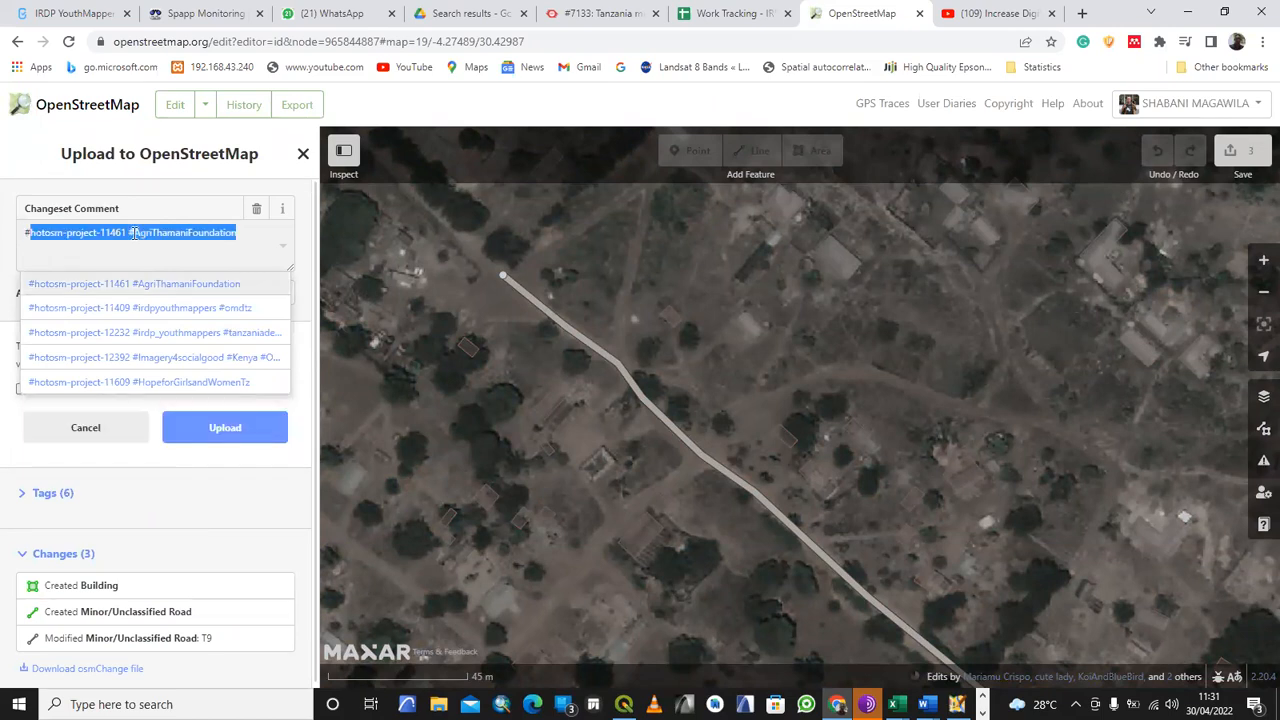
type("Cro")
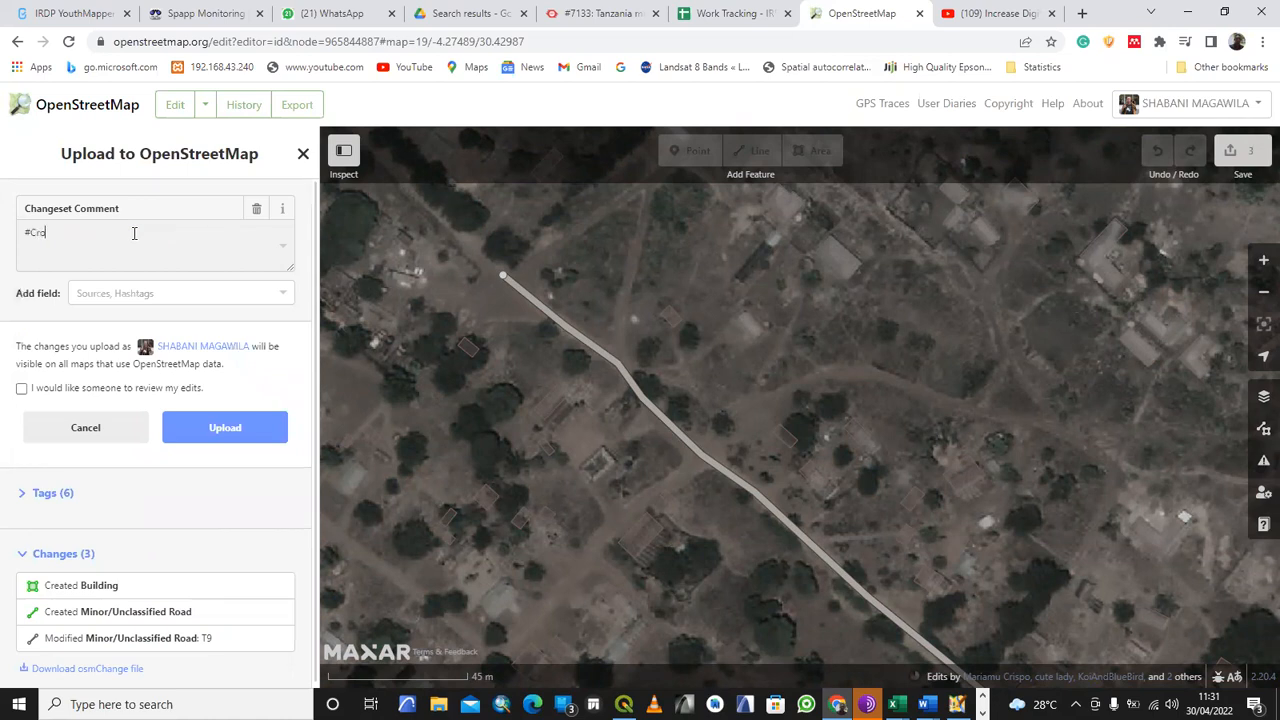
type("w2Map #Makere")
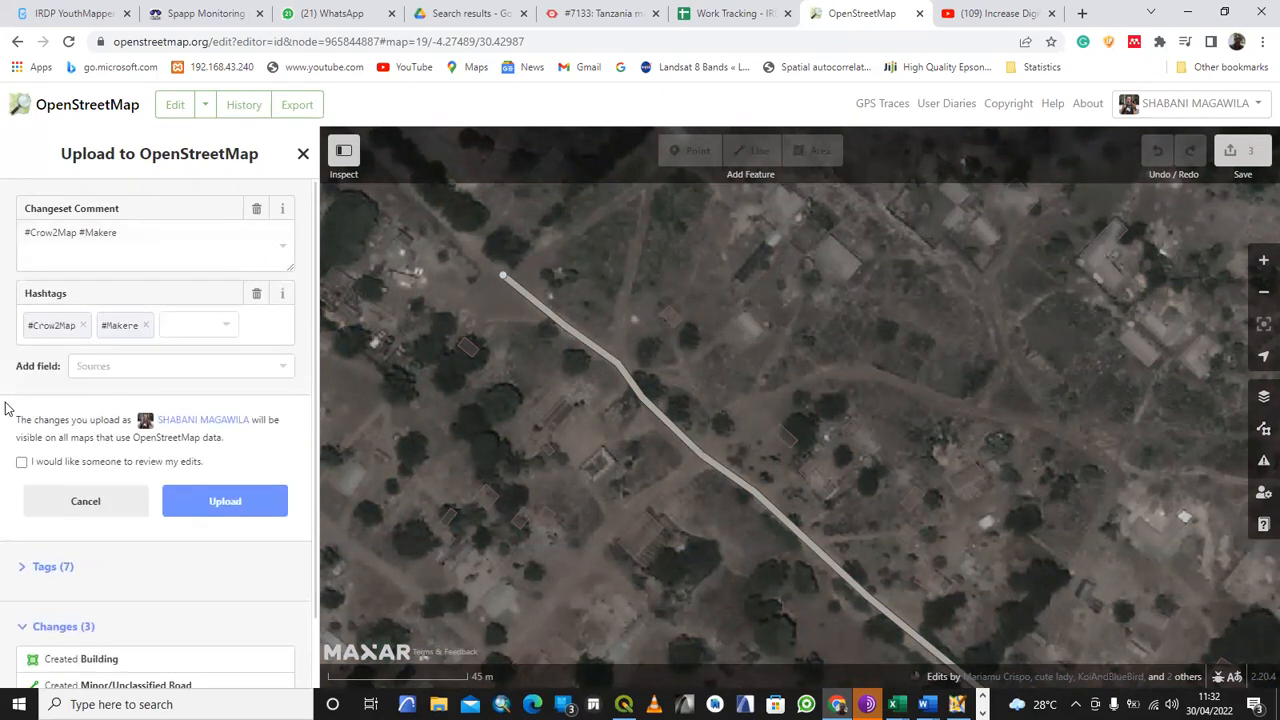
- Ask for someone to review the edits and upload the changeset to OpenStreetMap
left_click(21, 462)
scroll(95, 435, "down", 1)
left_click(228, 424)
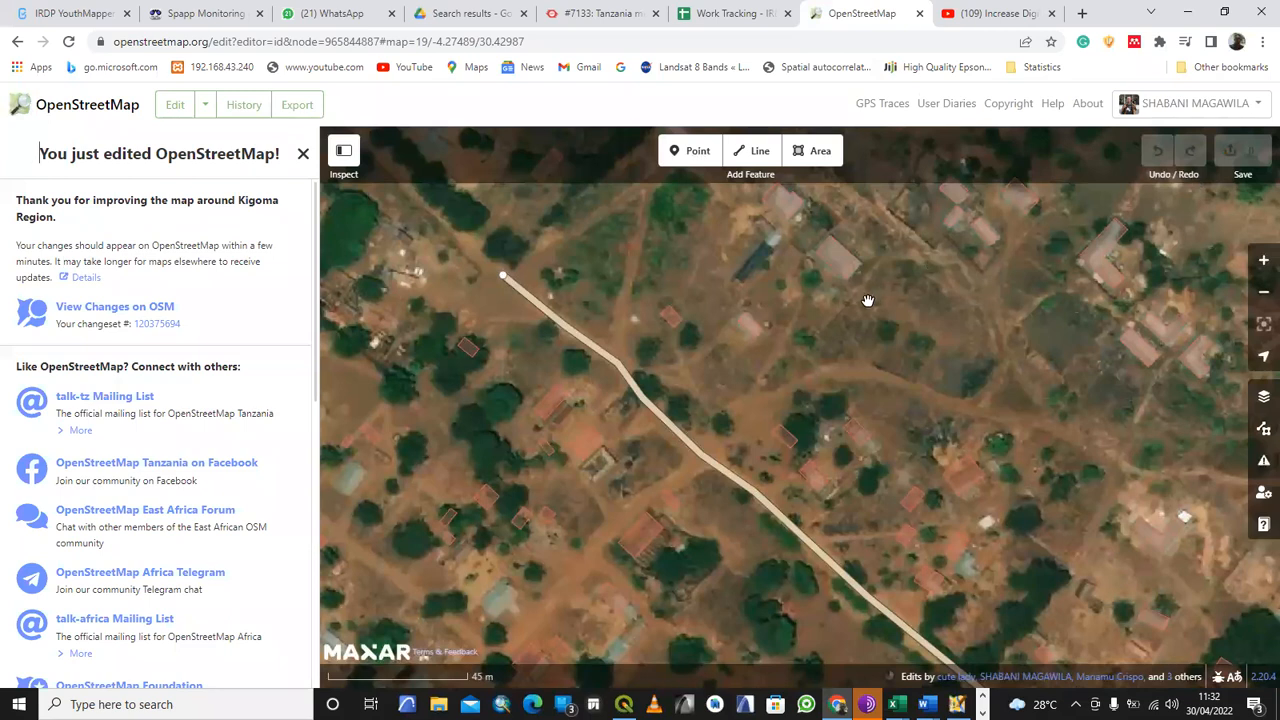
- Close the upload confirmation and examine the imagery from the new road's northwest end across to the main road near Rice pack
left_click_drag(793, 390, 794, 390)
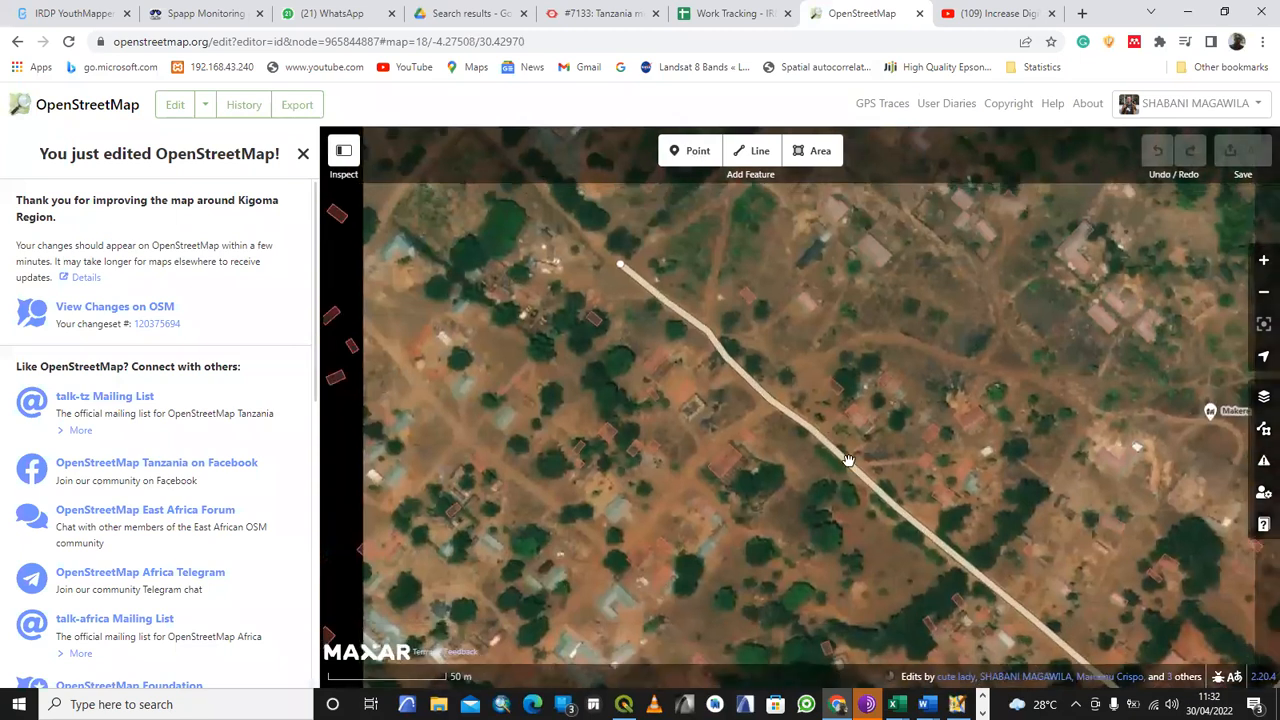
scroll(793, 388, "down", 3)
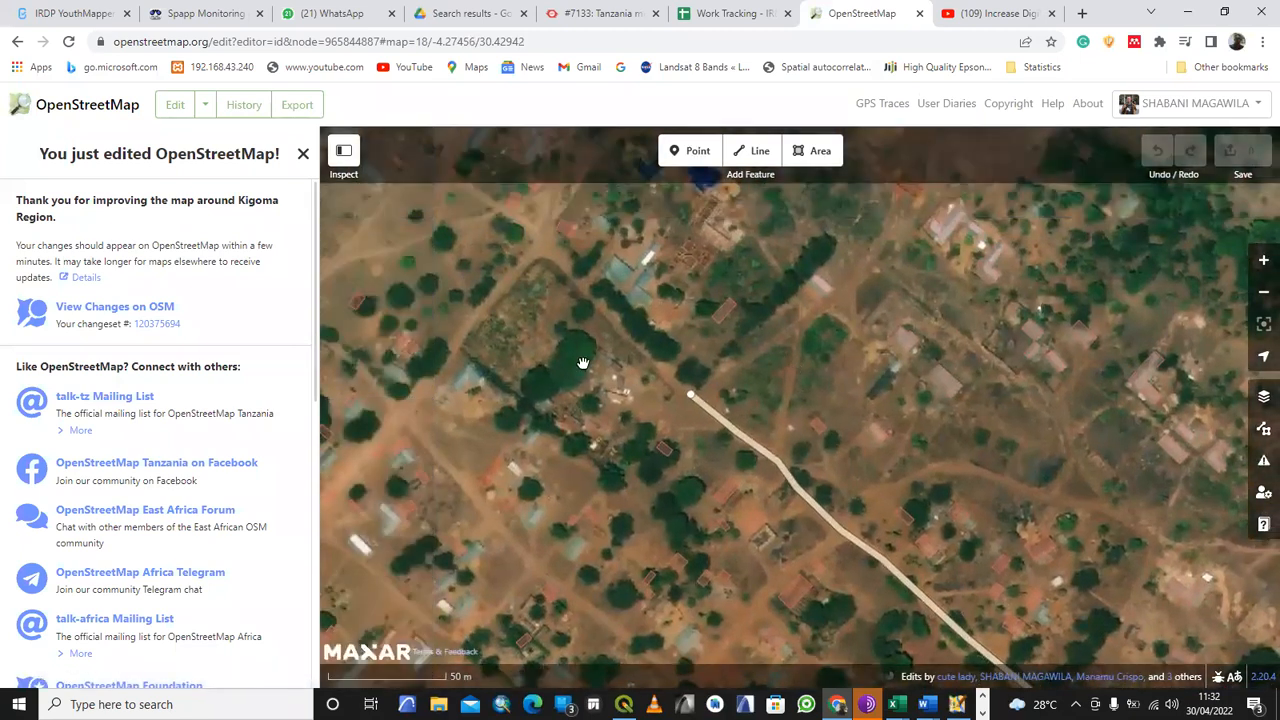
left_click(303, 153)
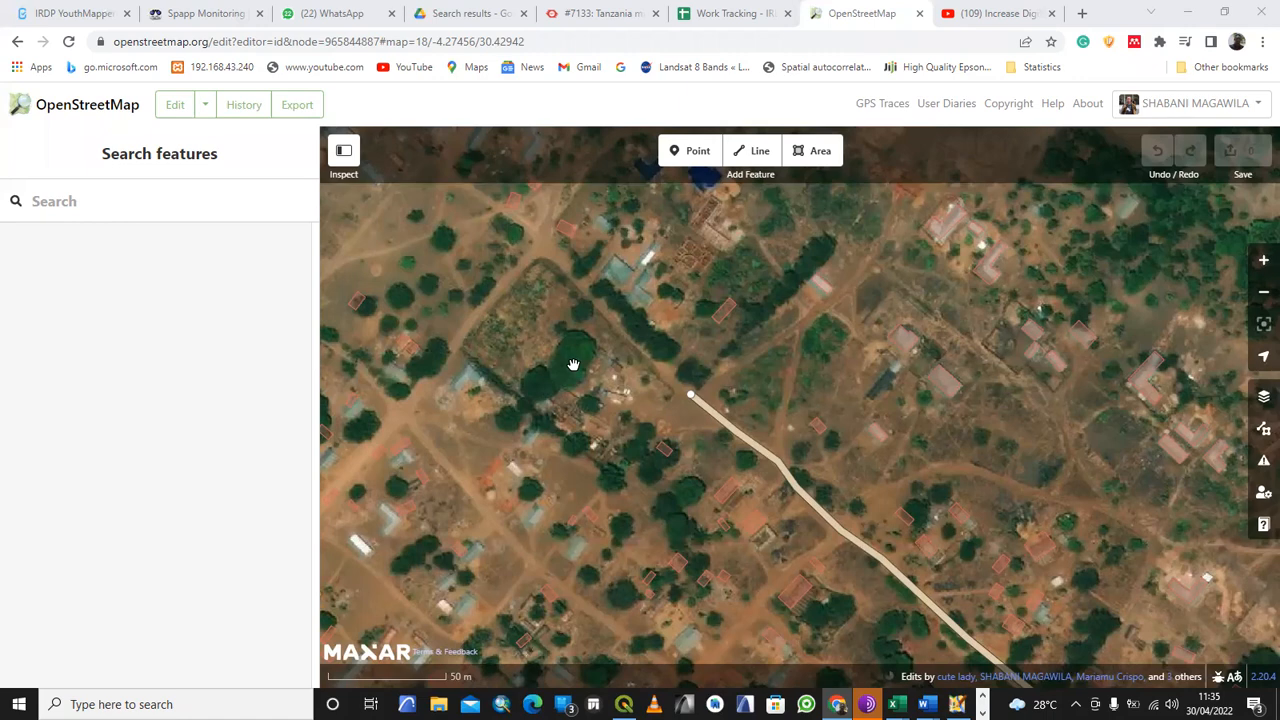
scroll(678, 527, "down", 2)
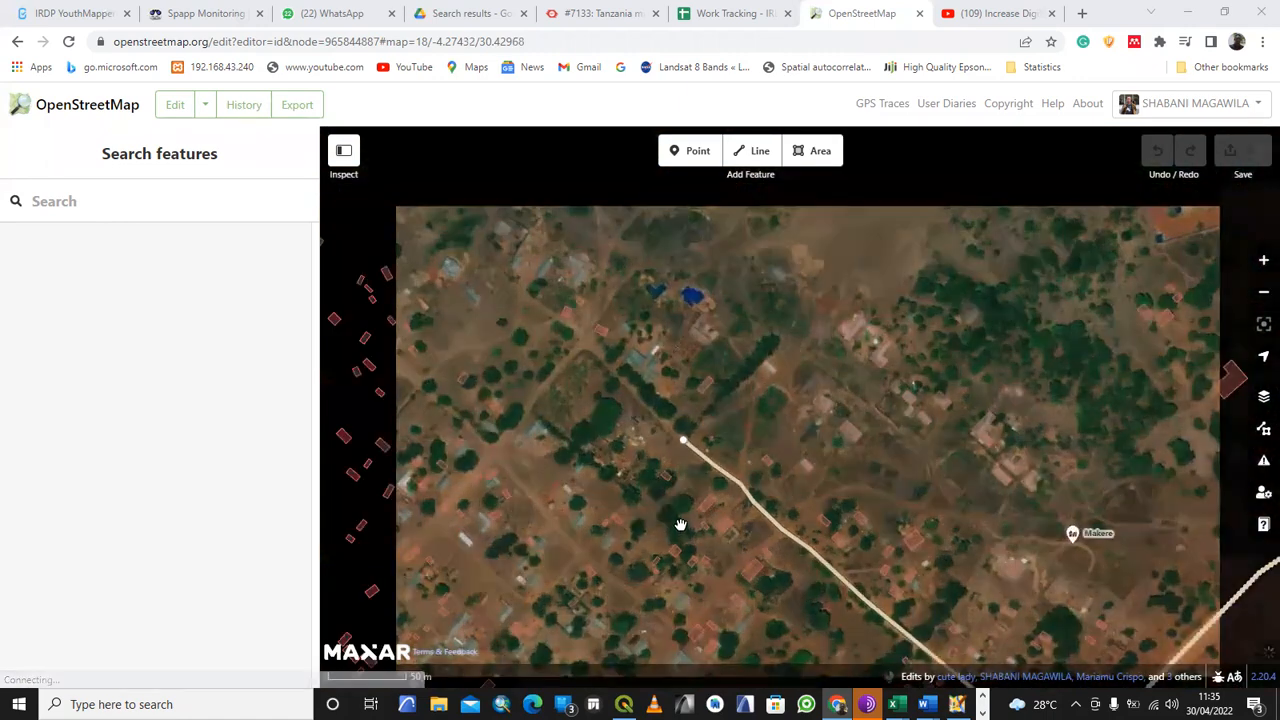
left_click_drag(706, 487, 661, 310)
left_click_drag(772, 376, 663, 371)
left_click_drag(900, 375, 670, 366)
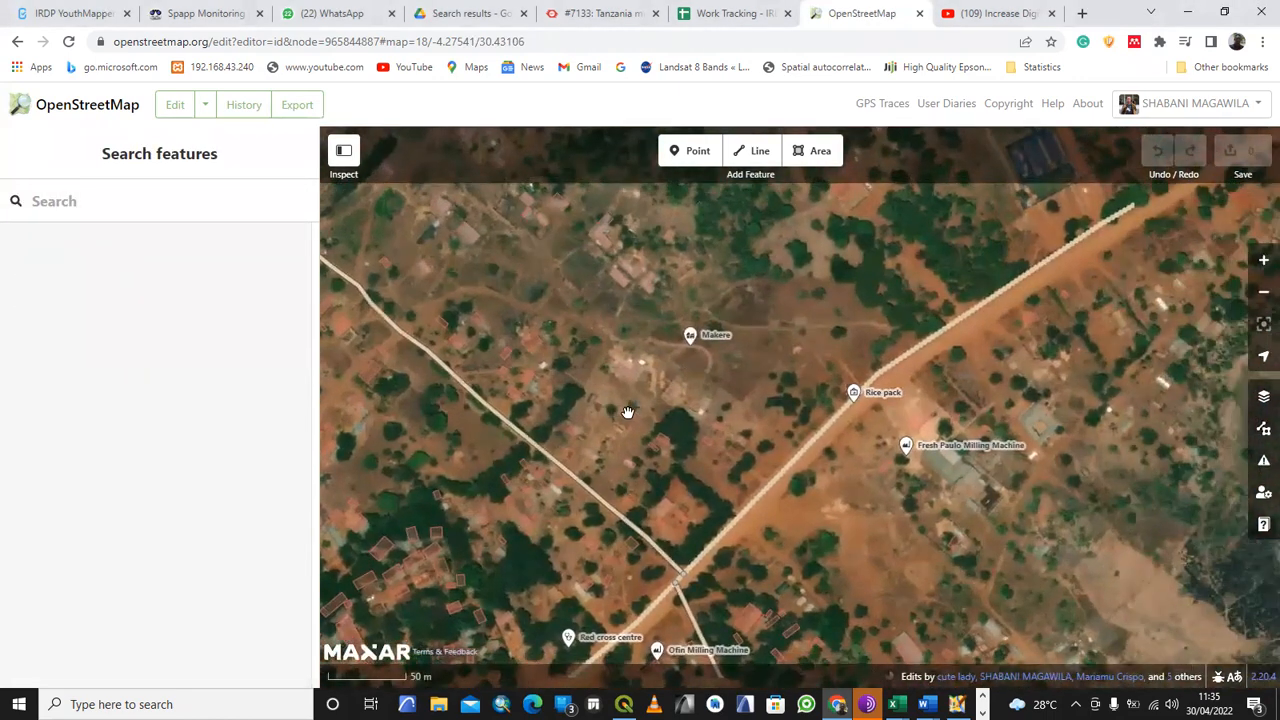
scroll(618, 414, "up", 2)
left_click_drag(617, 414, 500, 374)
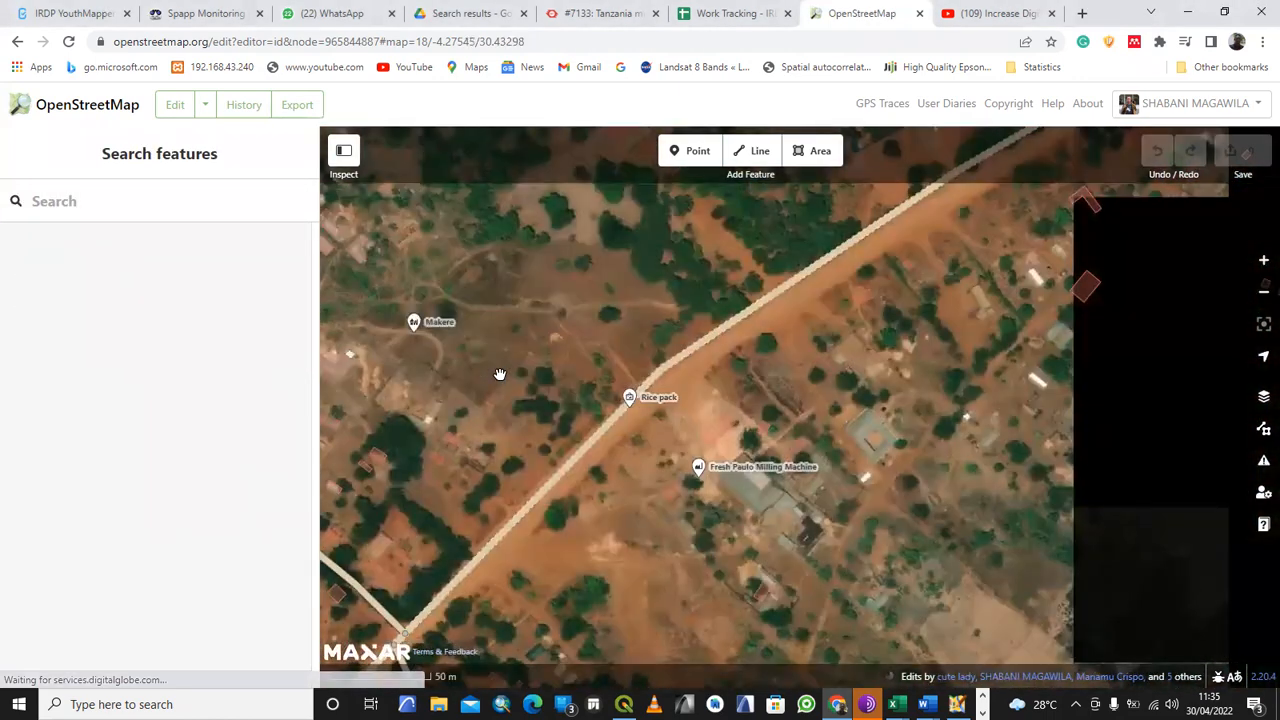
- Inspect the attributes of the Makere village, Fresh Paulo Milling Machine, Red cross centre and Ofin Milling Machine points
left_click(414, 322)
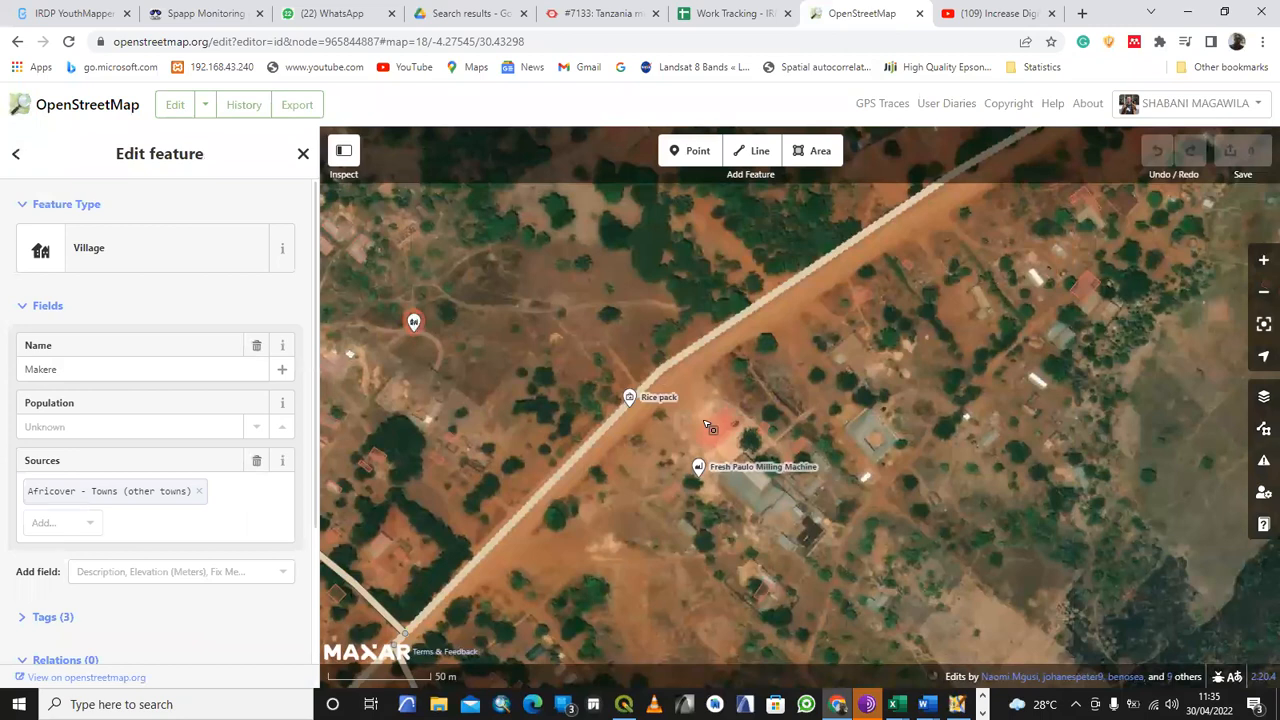
left_click(698, 467)
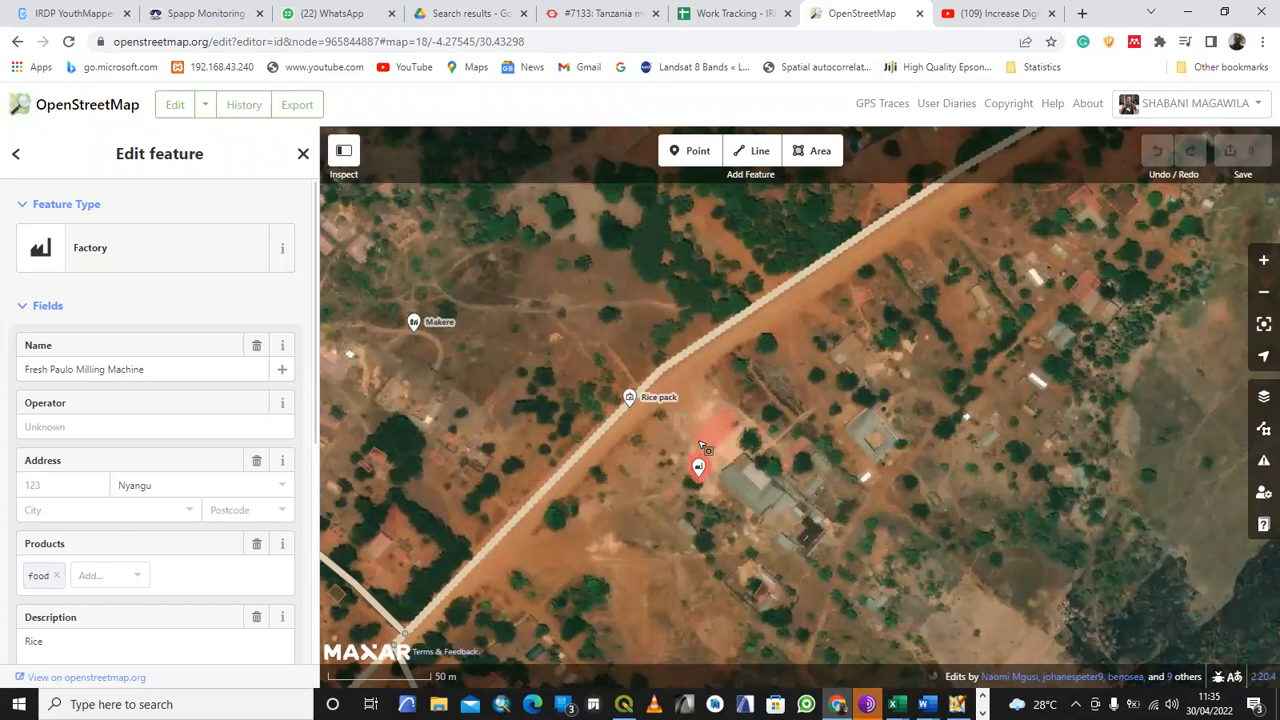
scroll(630, 395, "up", 1)
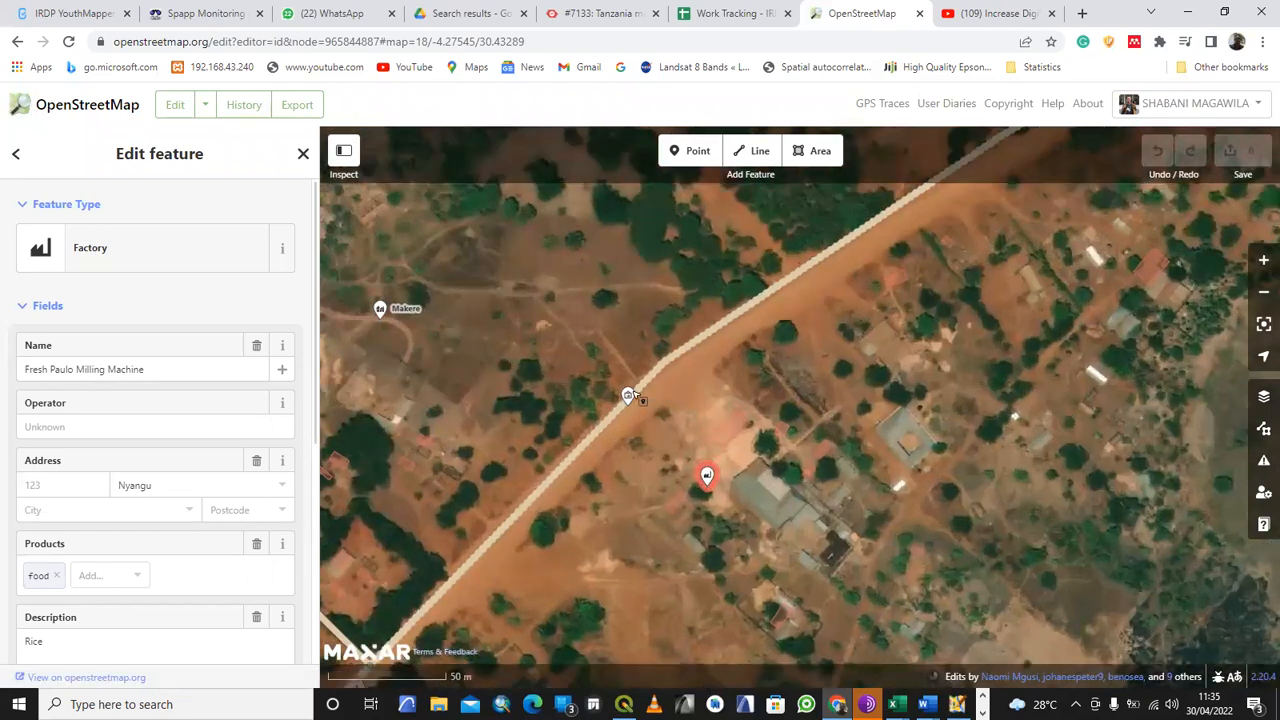
scroll(674, 416, "down", 2)
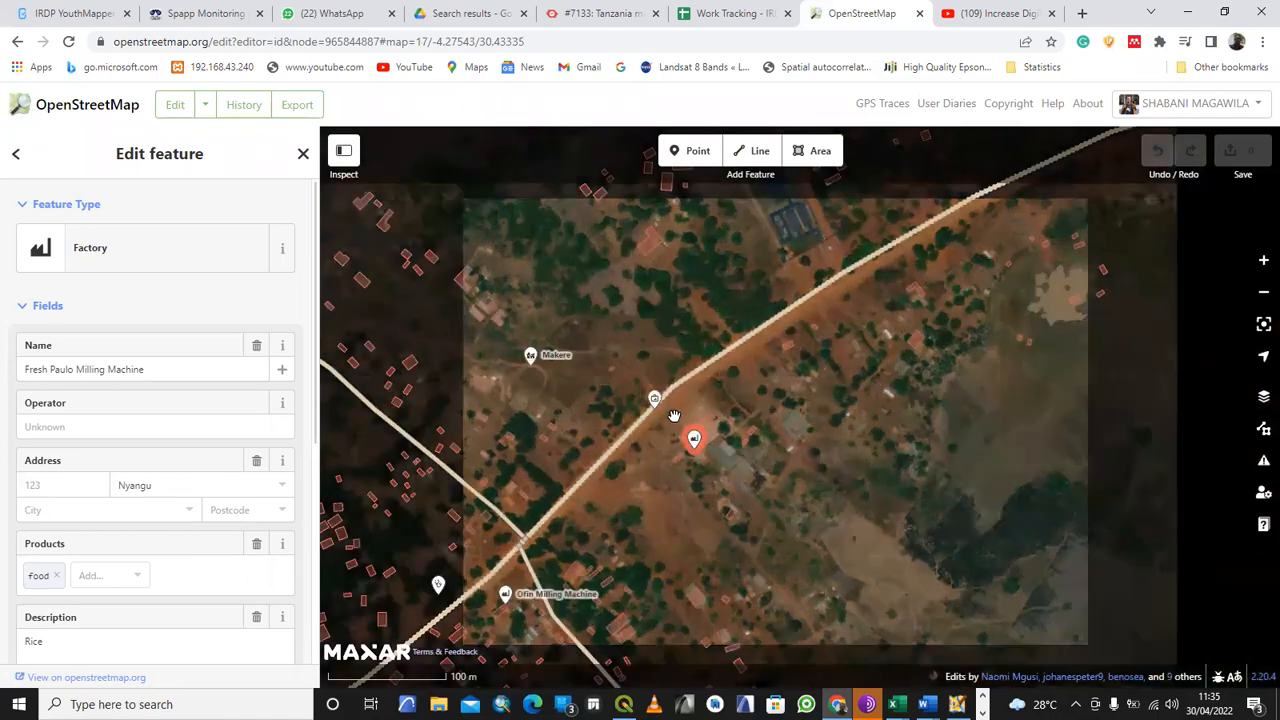
left_click_drag(647, 518, 745, 470)
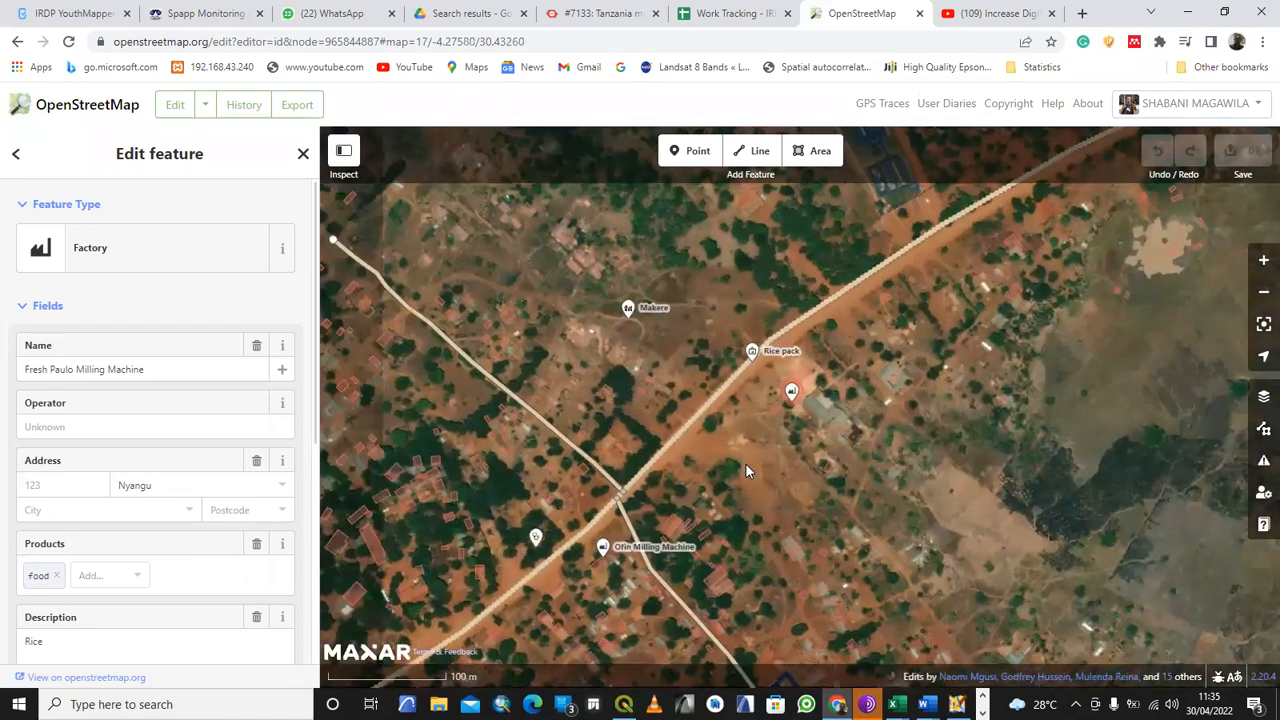
left_click_drag(653, 469, 674, 388)
scroll(676, 388, "up", 1)
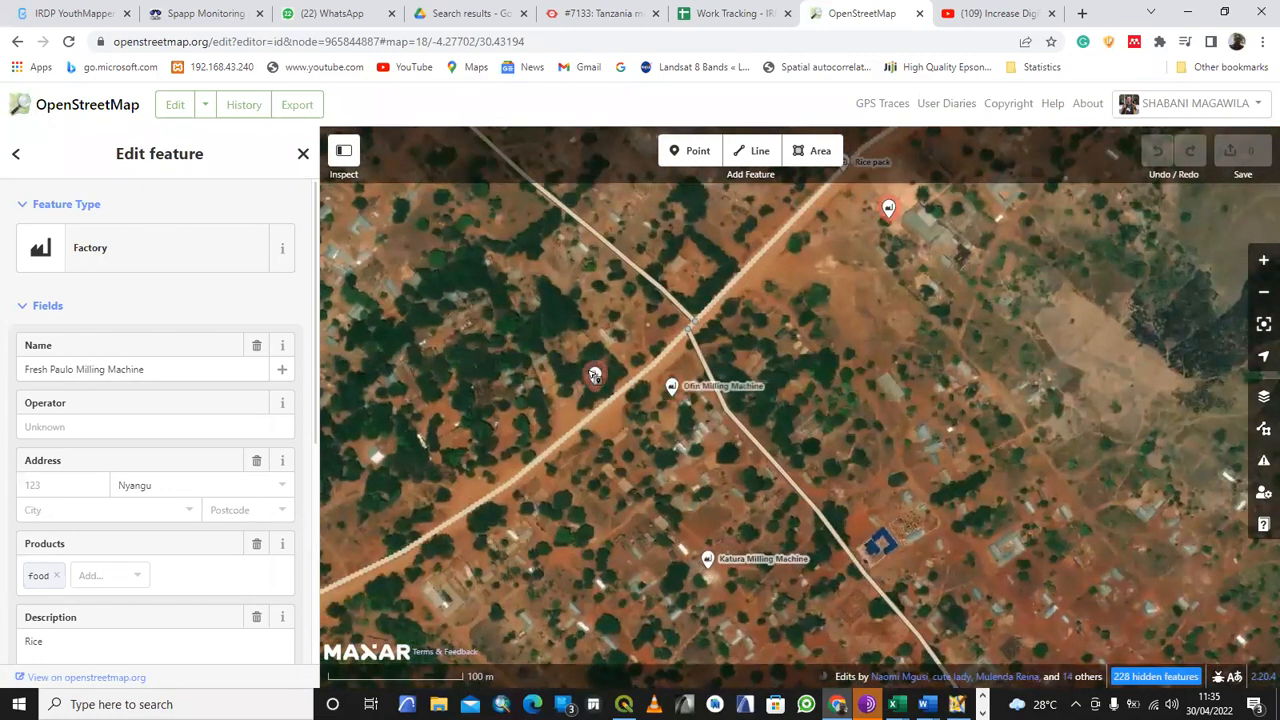
left_click(595, 377)
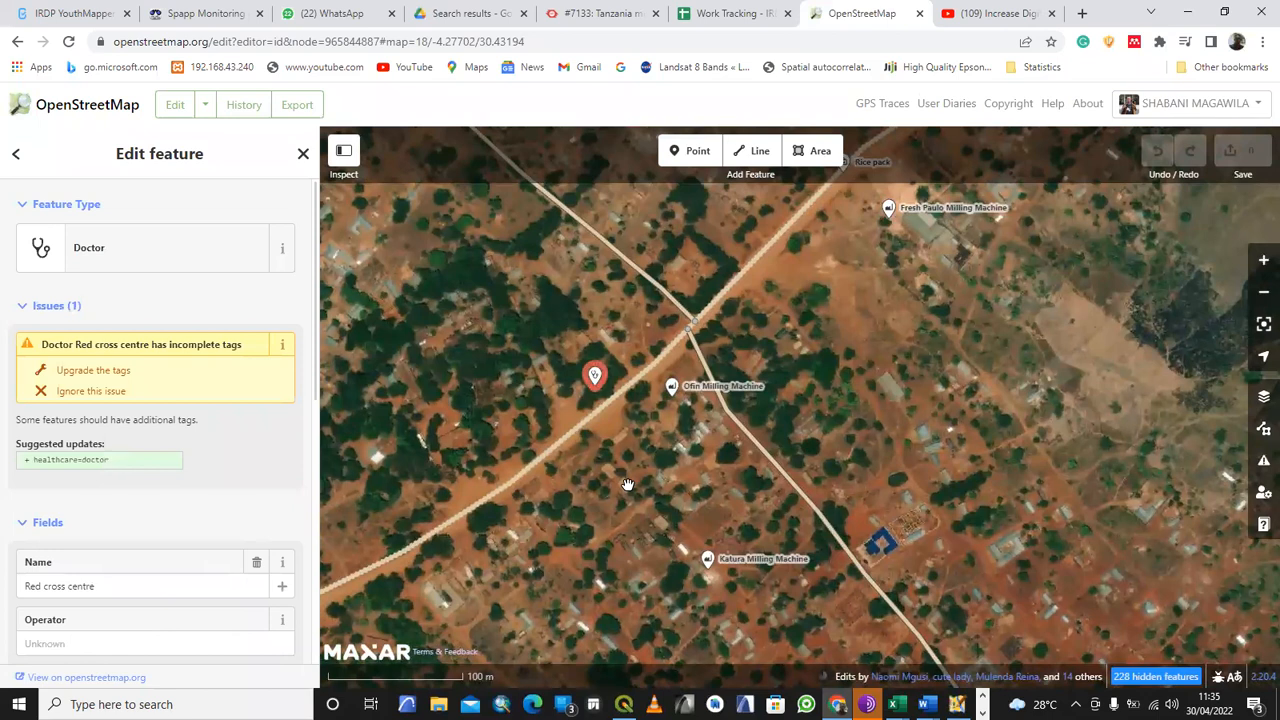
left_click_drag(673, 454, 656, 402)
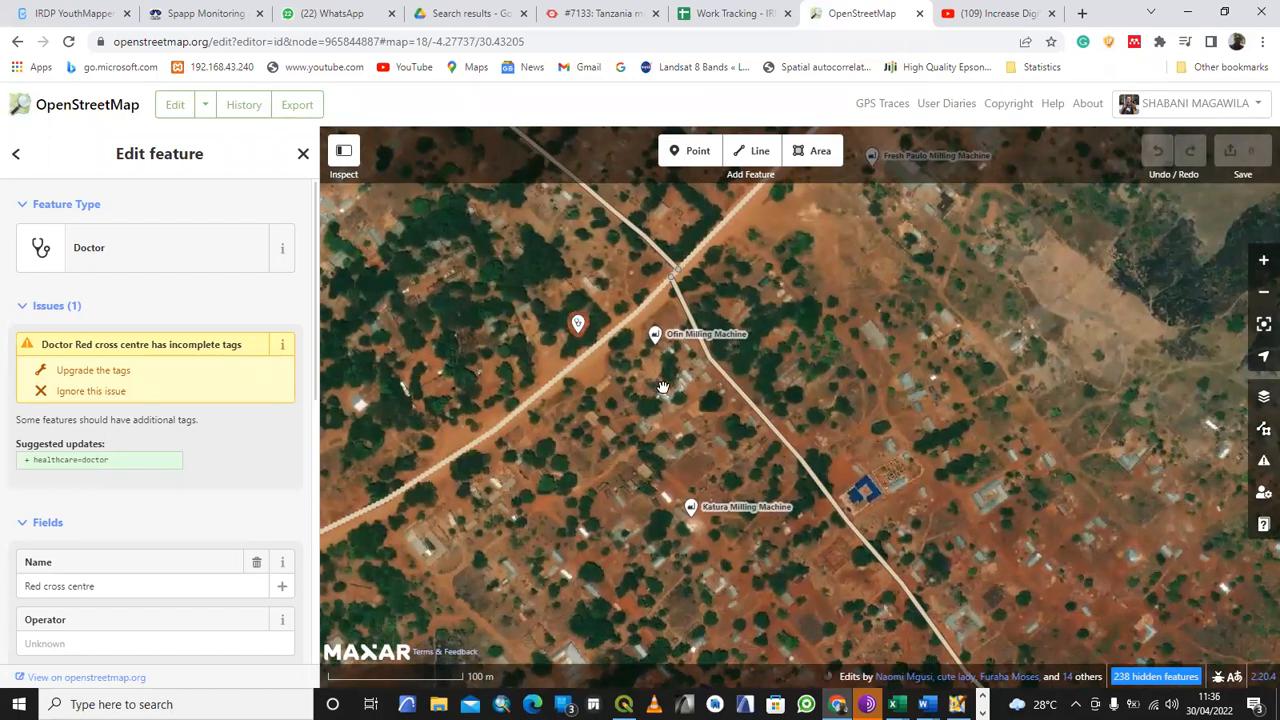
left_click(655, 336)
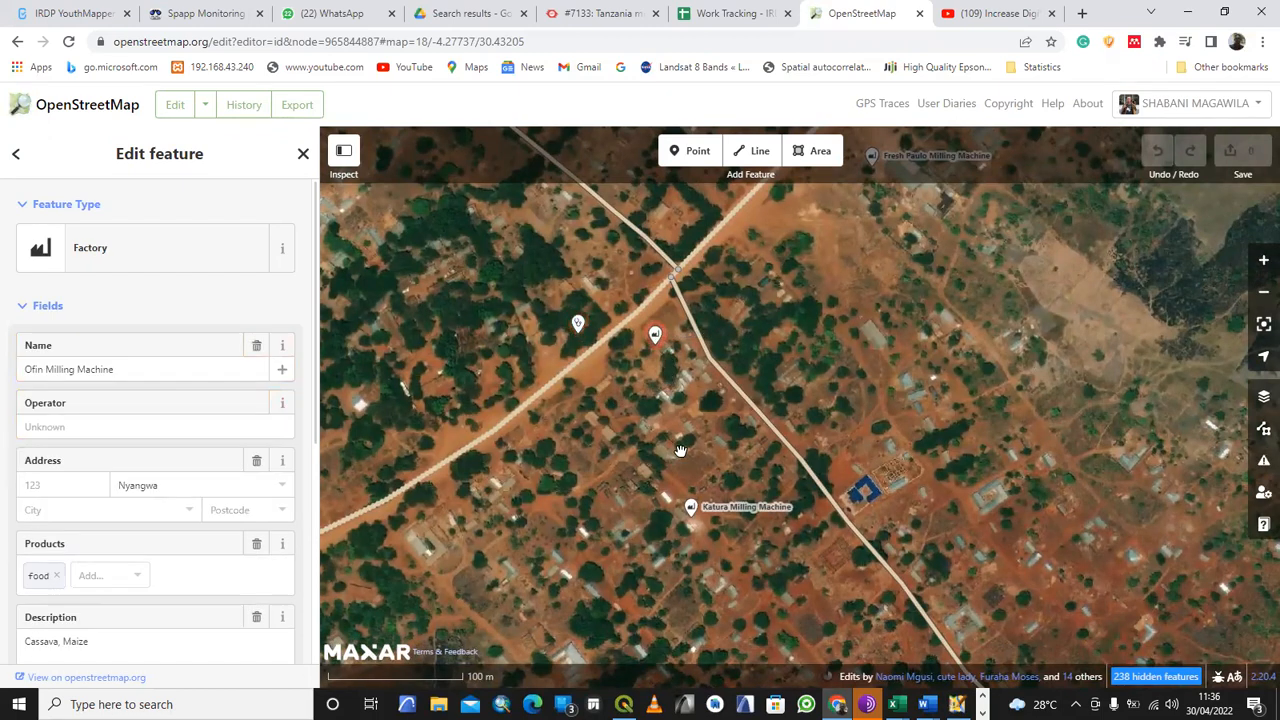
- Examine the roads and mapped points of interest southwest along the main road, from Katura Milling Machine to the Booking office
scroll(681, 360, "down", 2)
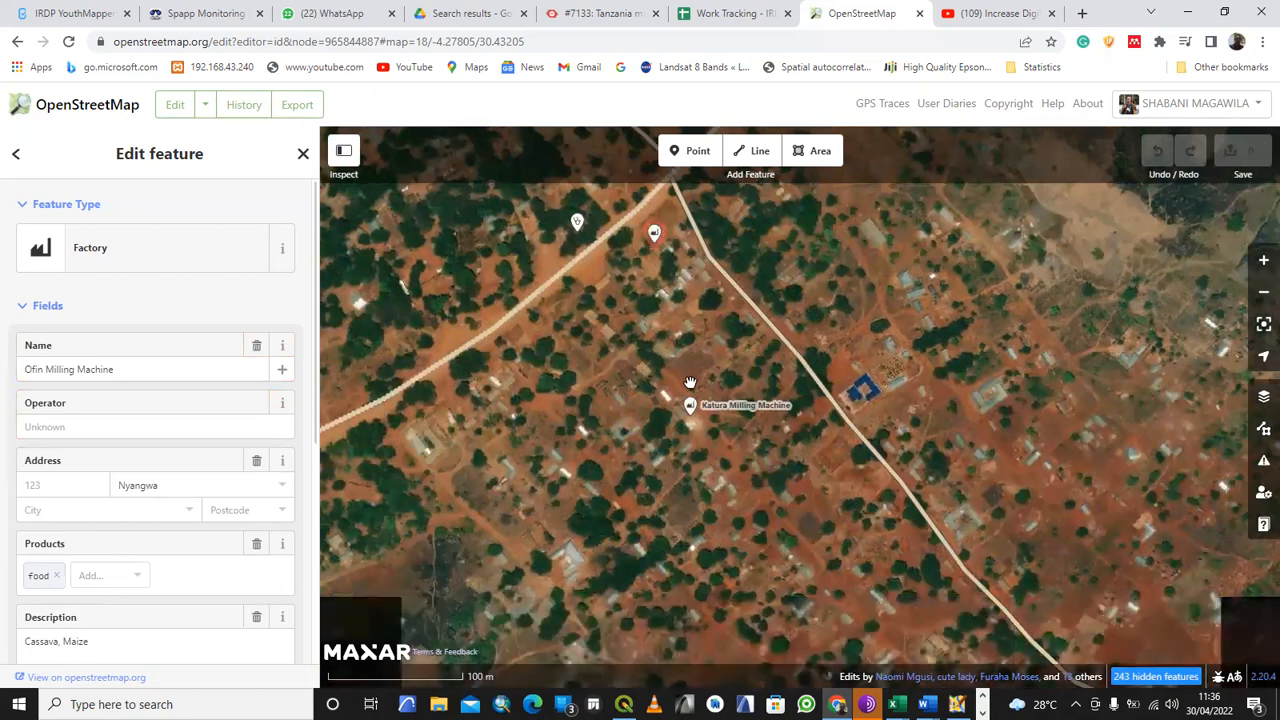
left_click_drag(589, 399, 661, 497)
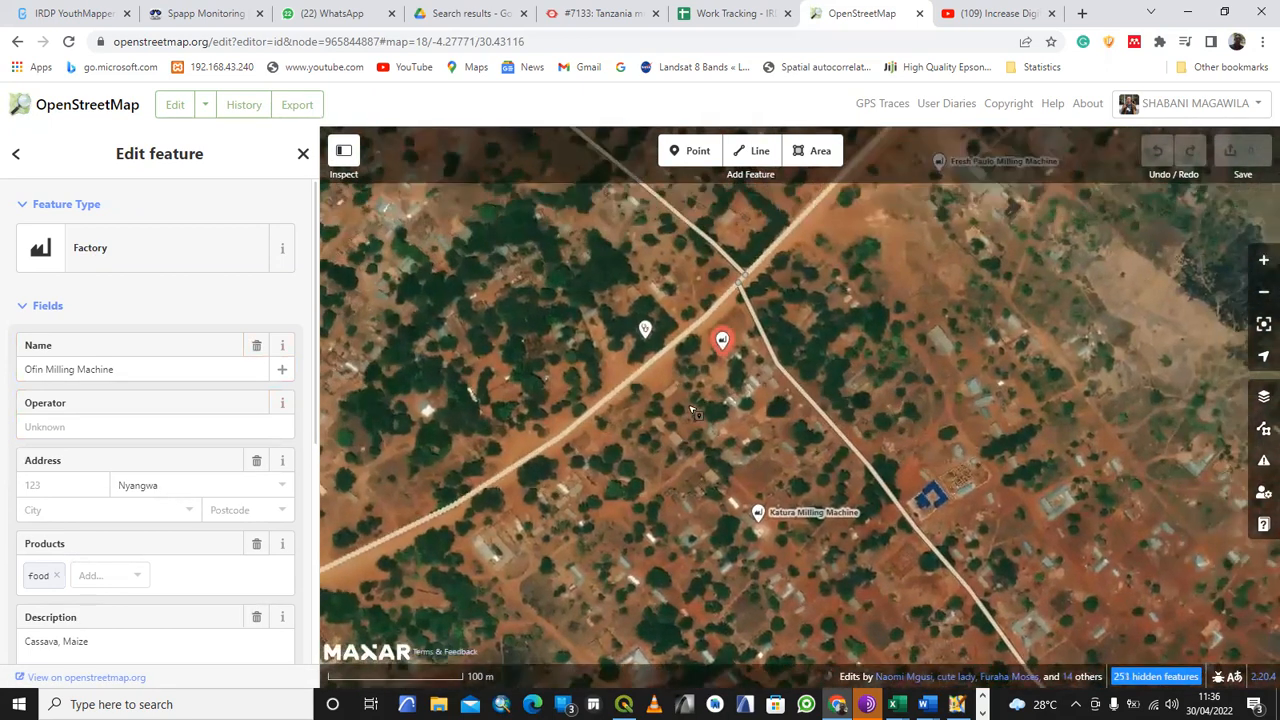
left_click_drag(690, 409, 692, 485)
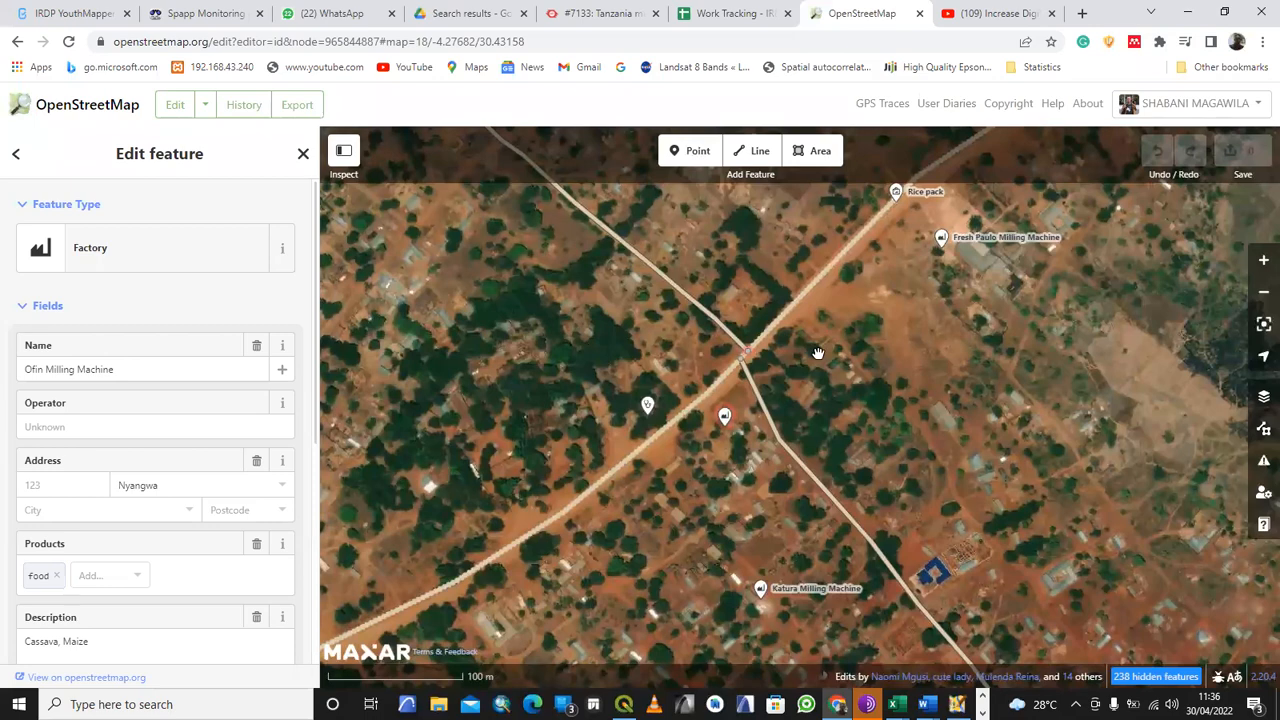
left_click_drag(816, 353, 811, 355)
scroll(811, 355, "down", 3)
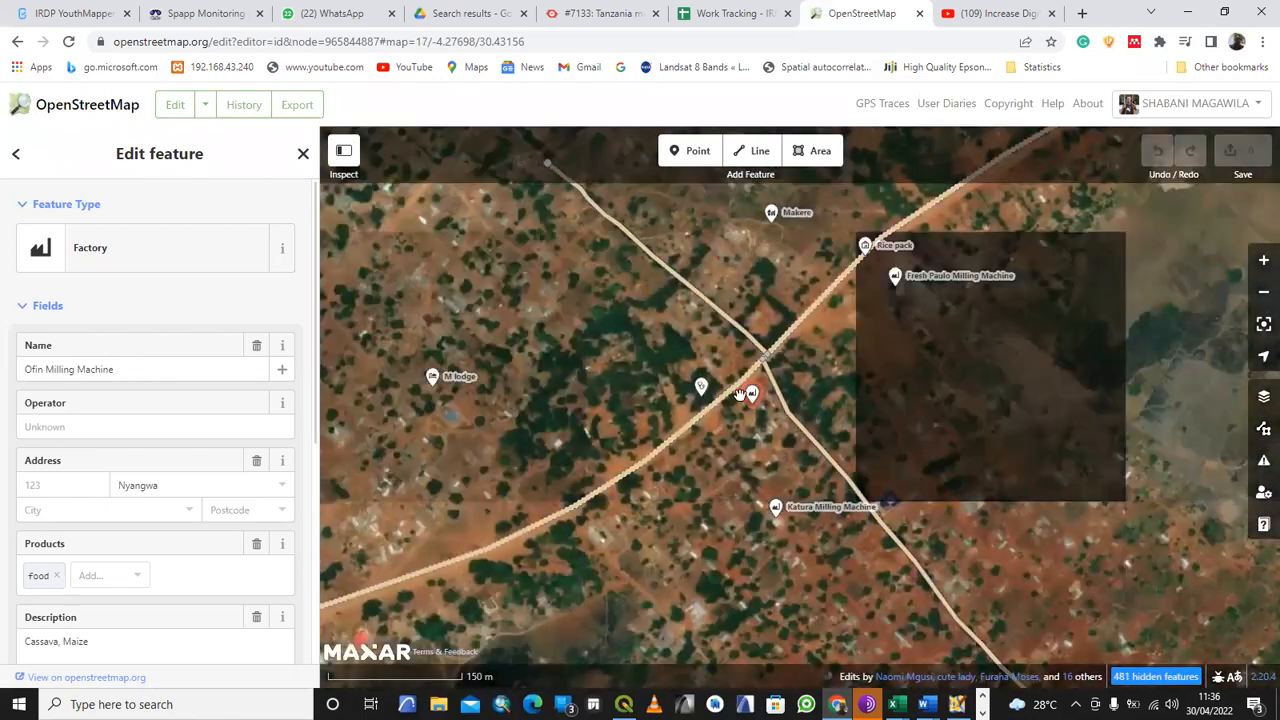
left_click_drag(687, 459, 712, 333)
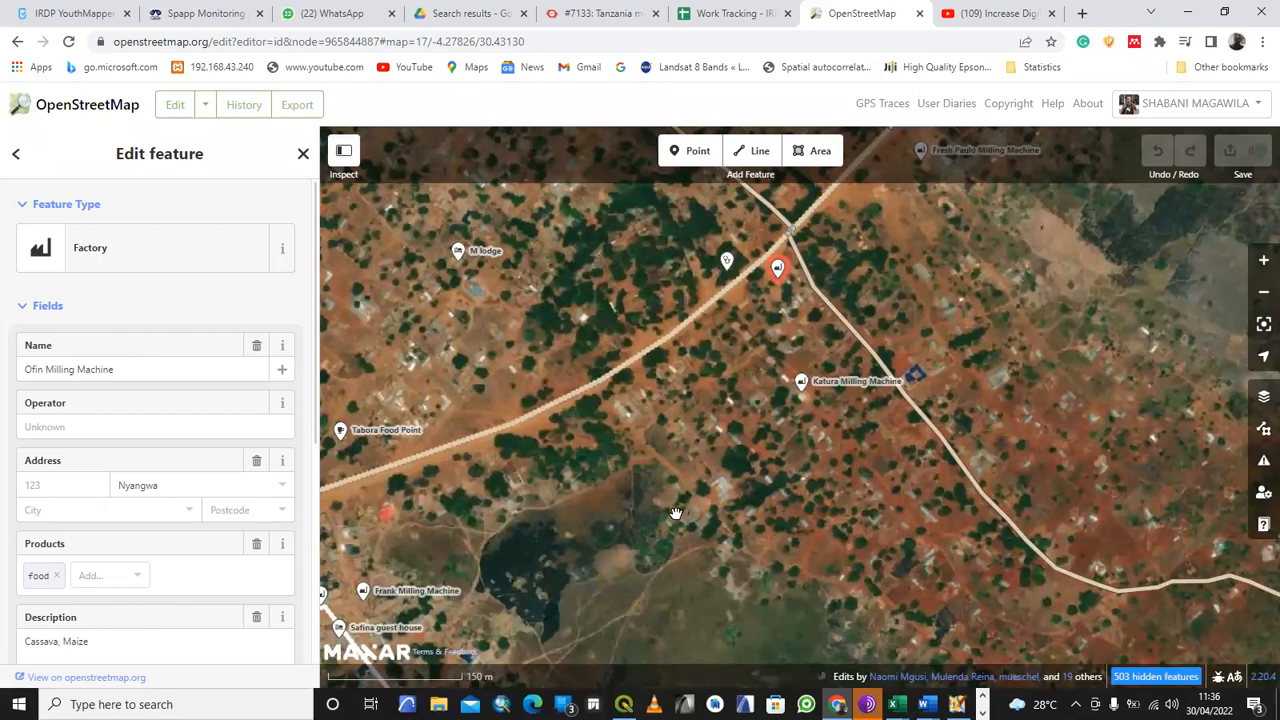
left_click_drag(602, 483, 808, 481)
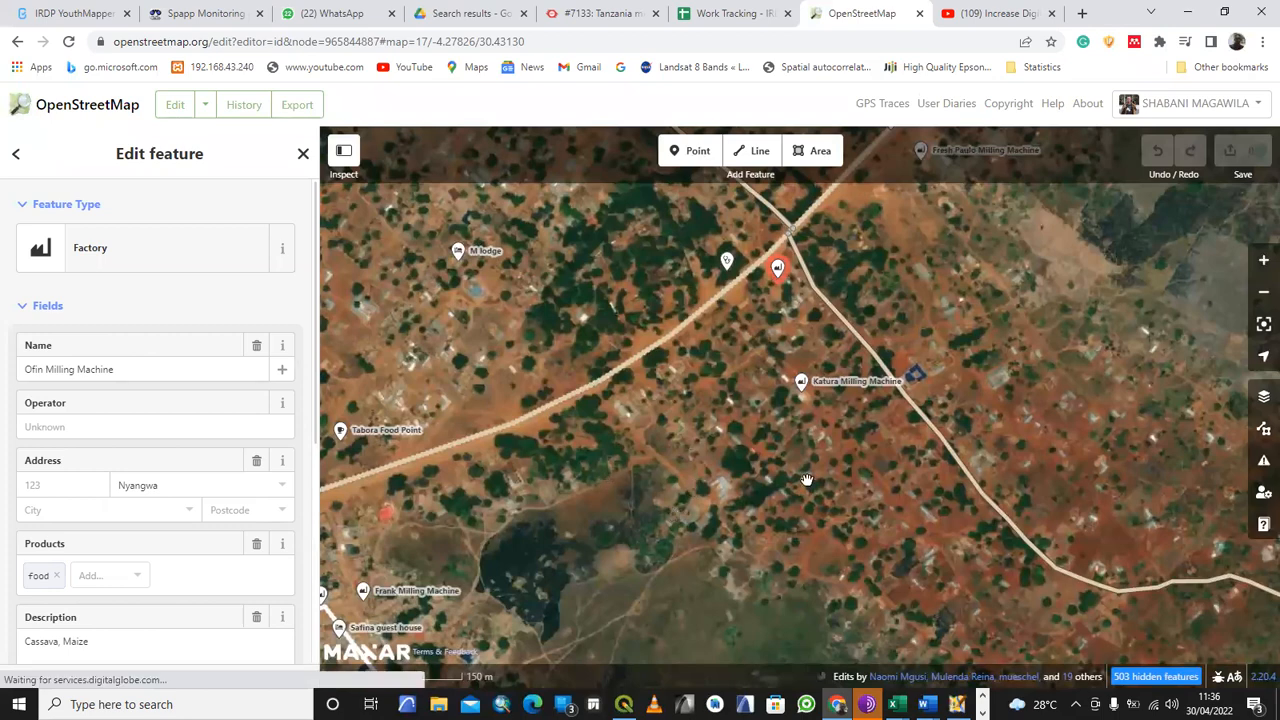
left_click_drag(925, 401, 933, 400)
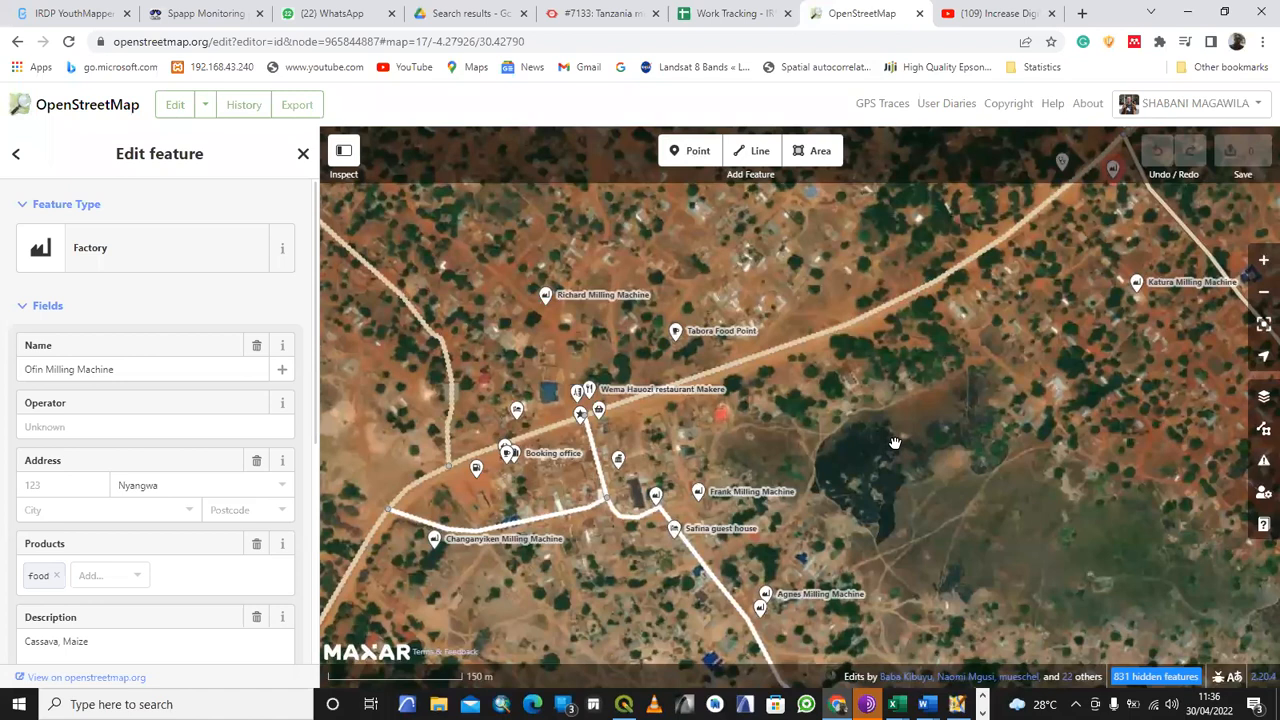
mouse_move(823, 418)
left_mouse_down()
mouse_move(834, 436)
mouse_move(837, 416)
left_mouse_up()
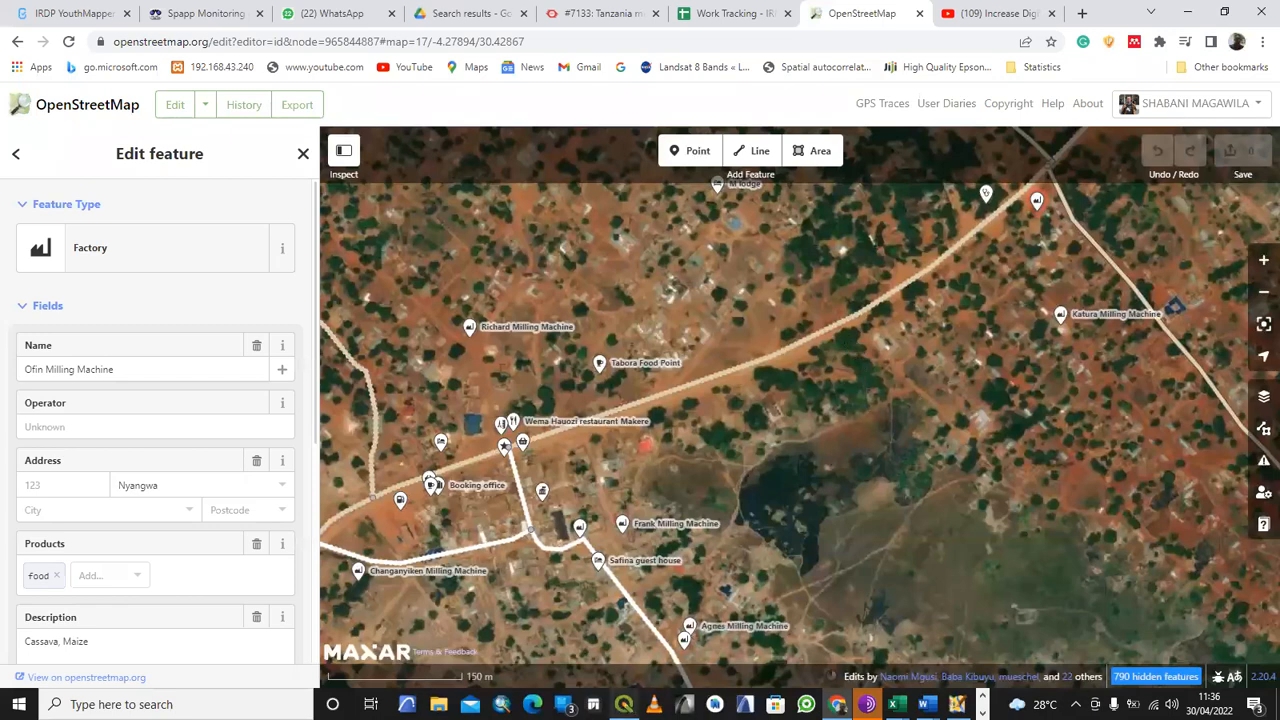
- Switch to QGIS and hide the TZ villages layer in the map
left_click(623, 704)
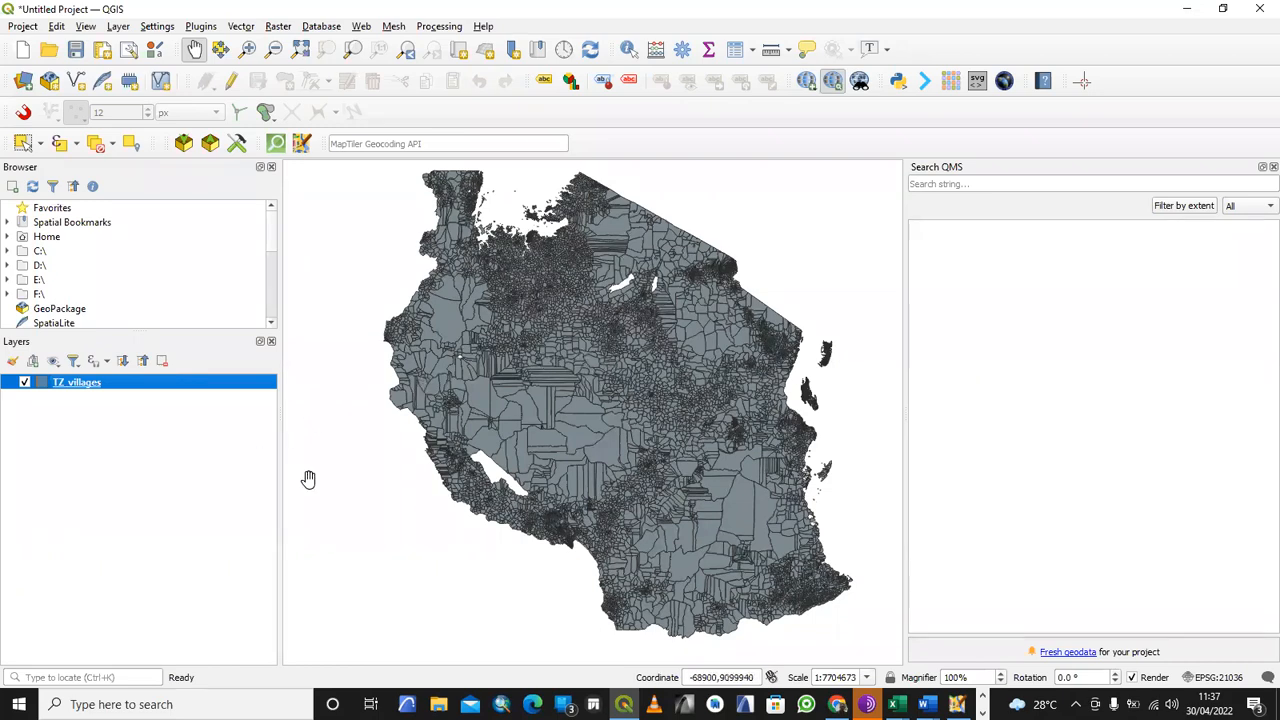
left_click(24, 382)
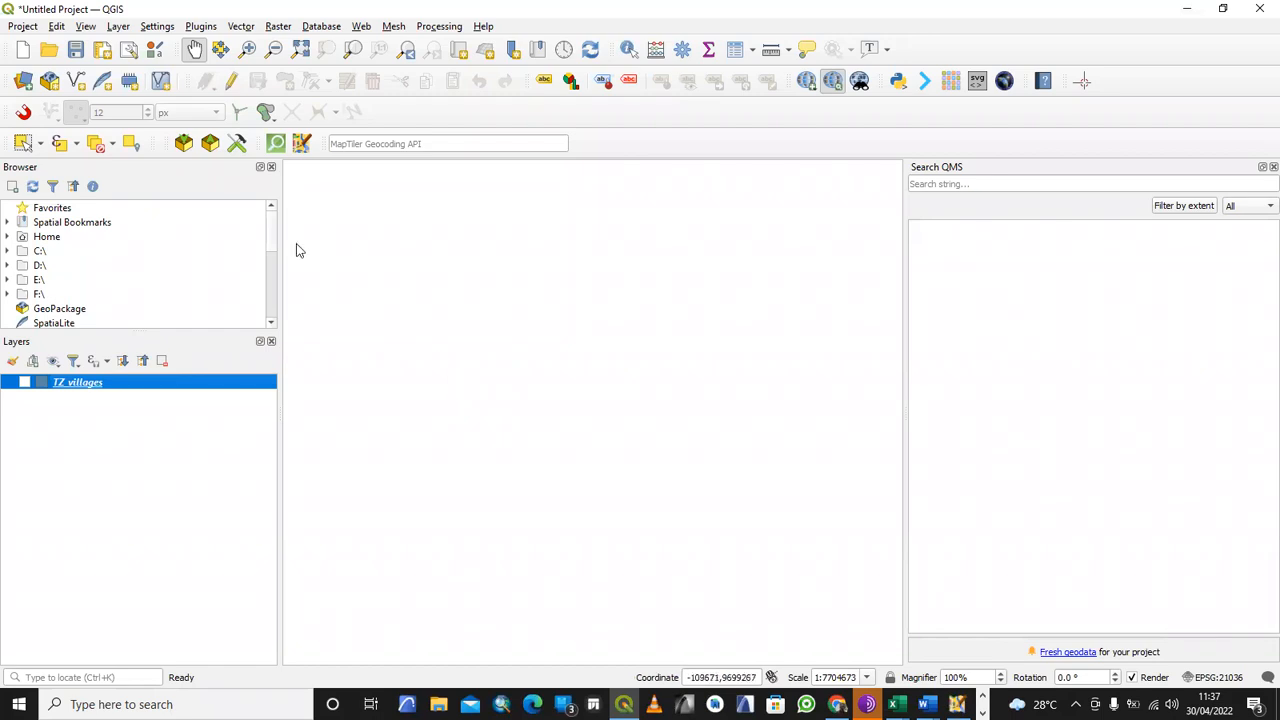
left_click_drag(272, 248, 271, 216)
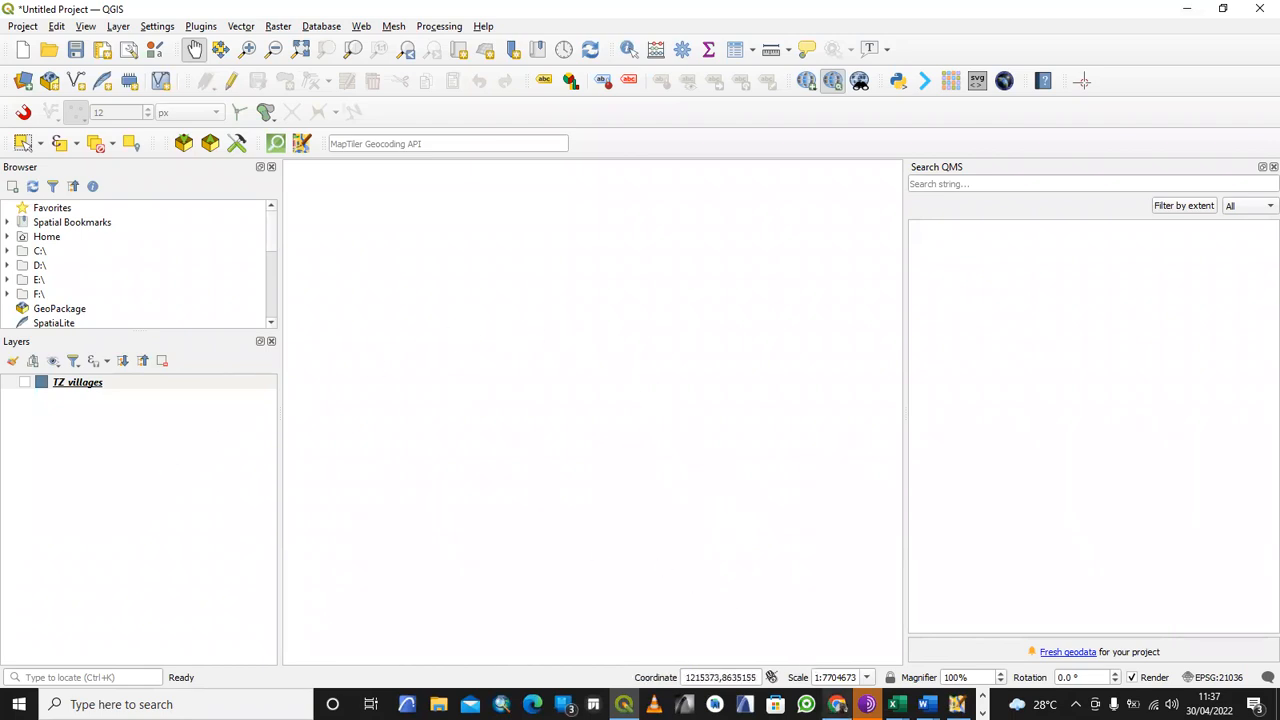
- Return to the browser, open the HOT Tasking Manager page of project #7133 and select its web address
left_click(837, 704)
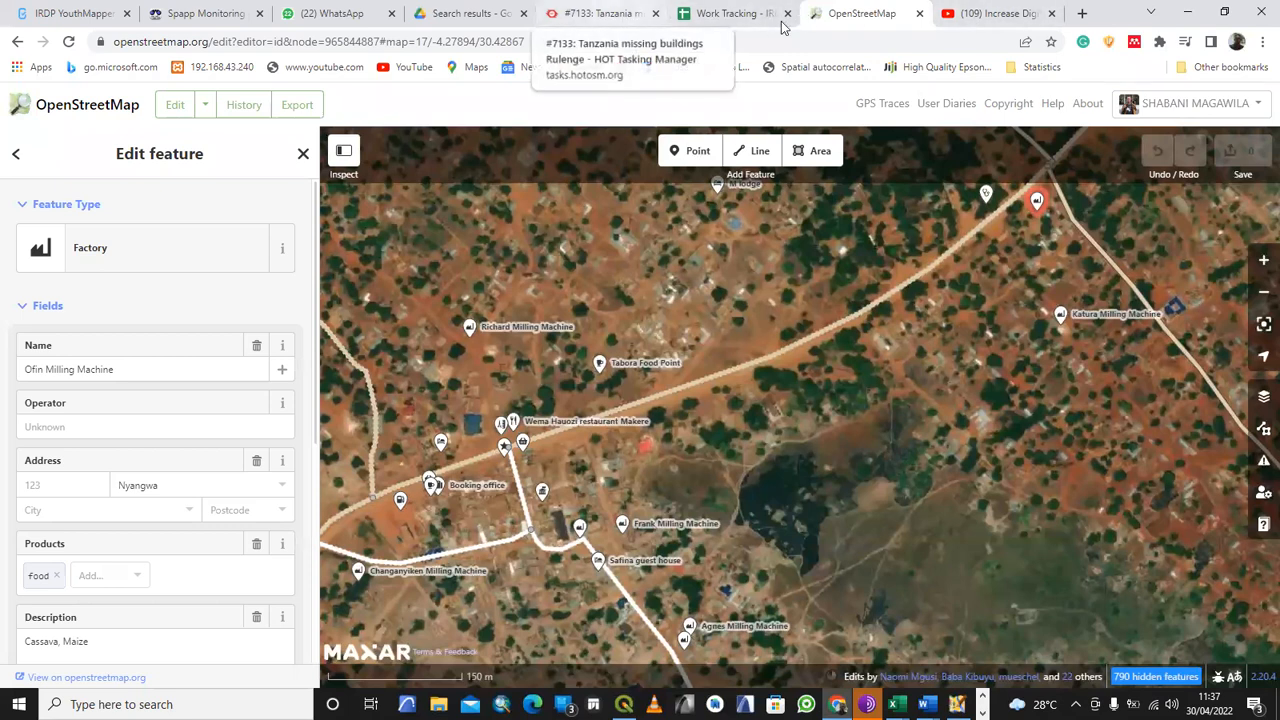
left_click(596, 14)
left_click(608, 40)
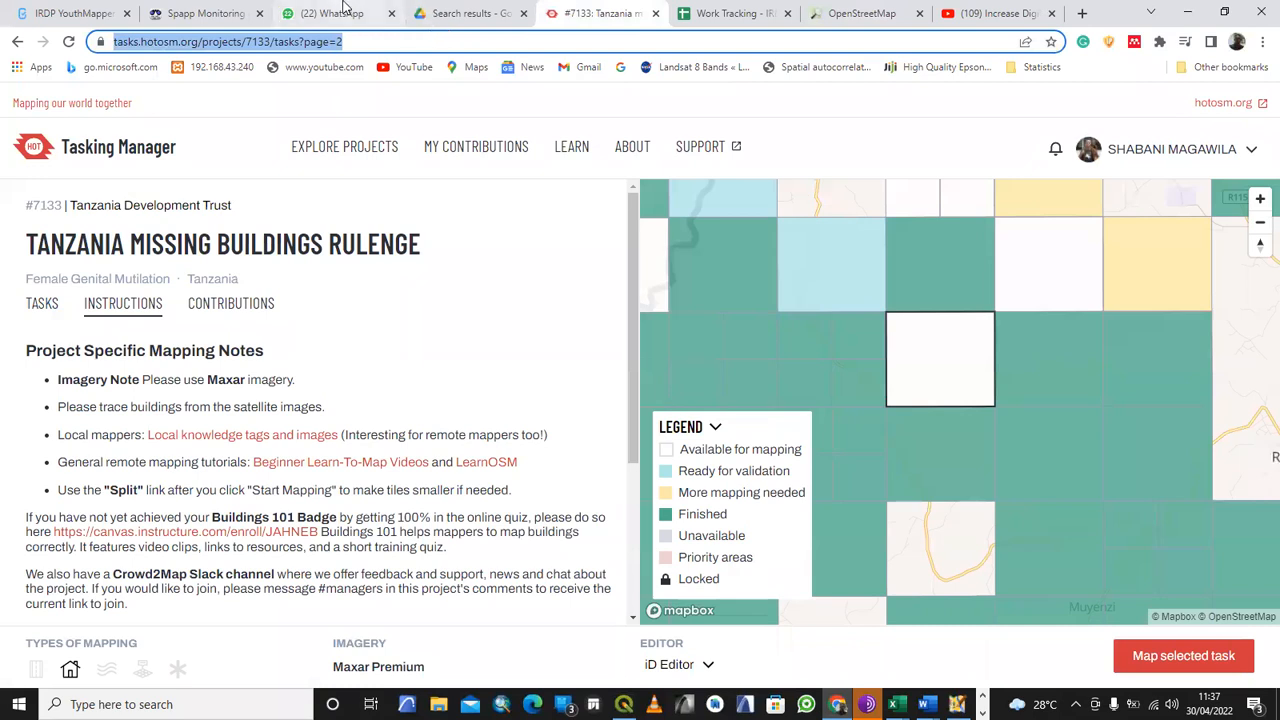
- Switch to the Google Drive browser tab and run a web search for "nbs shapefile" in it
left_click(465, 14)
left_click(465, 41)
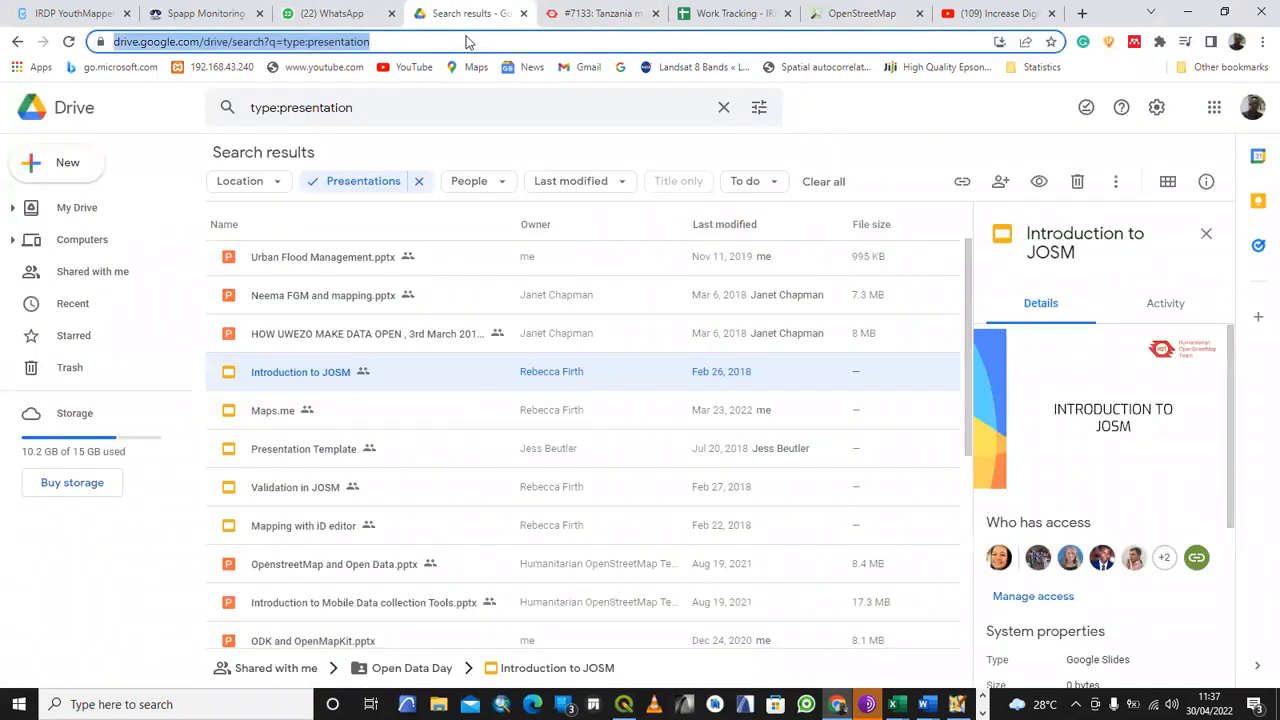
type("nbs")
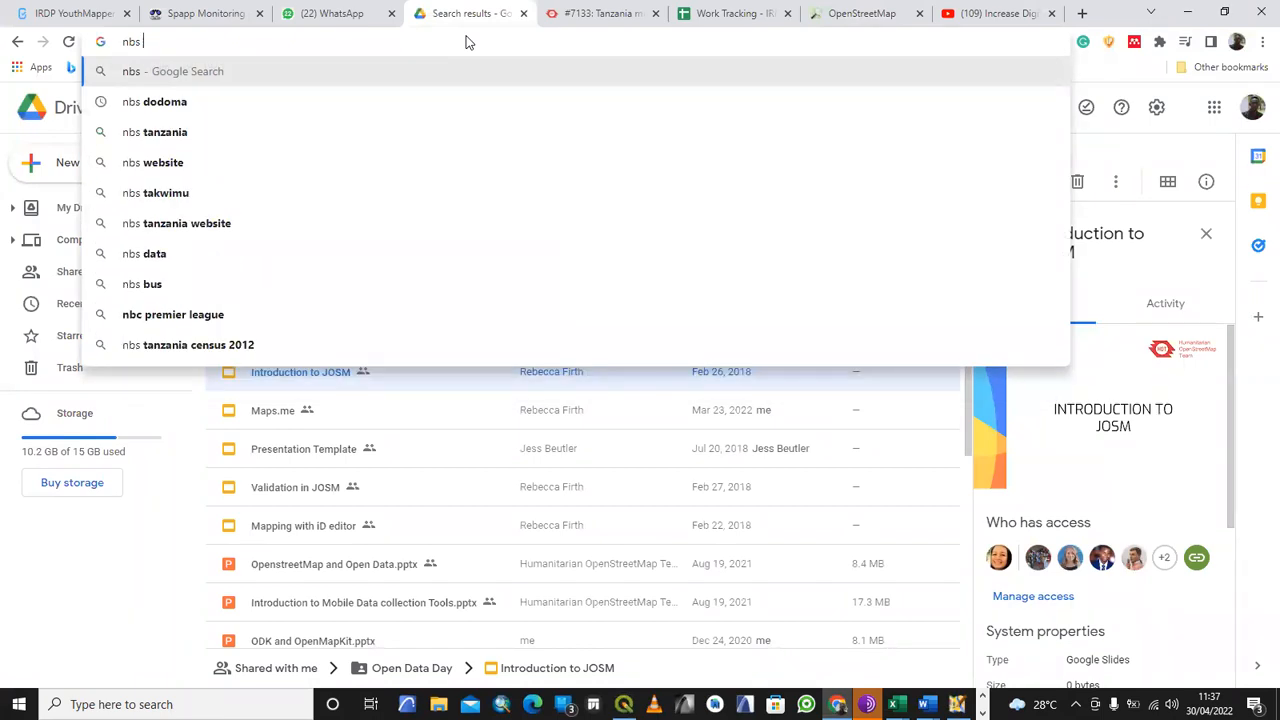
type(" sha")
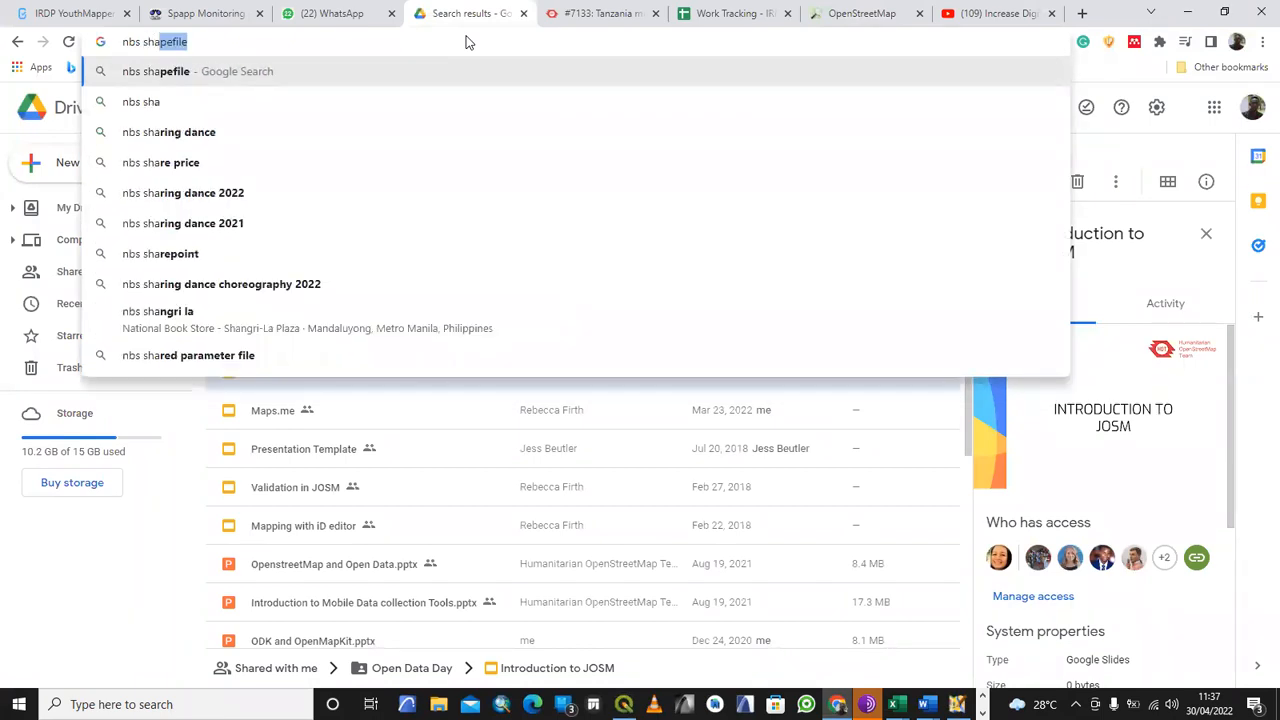
key("Return")
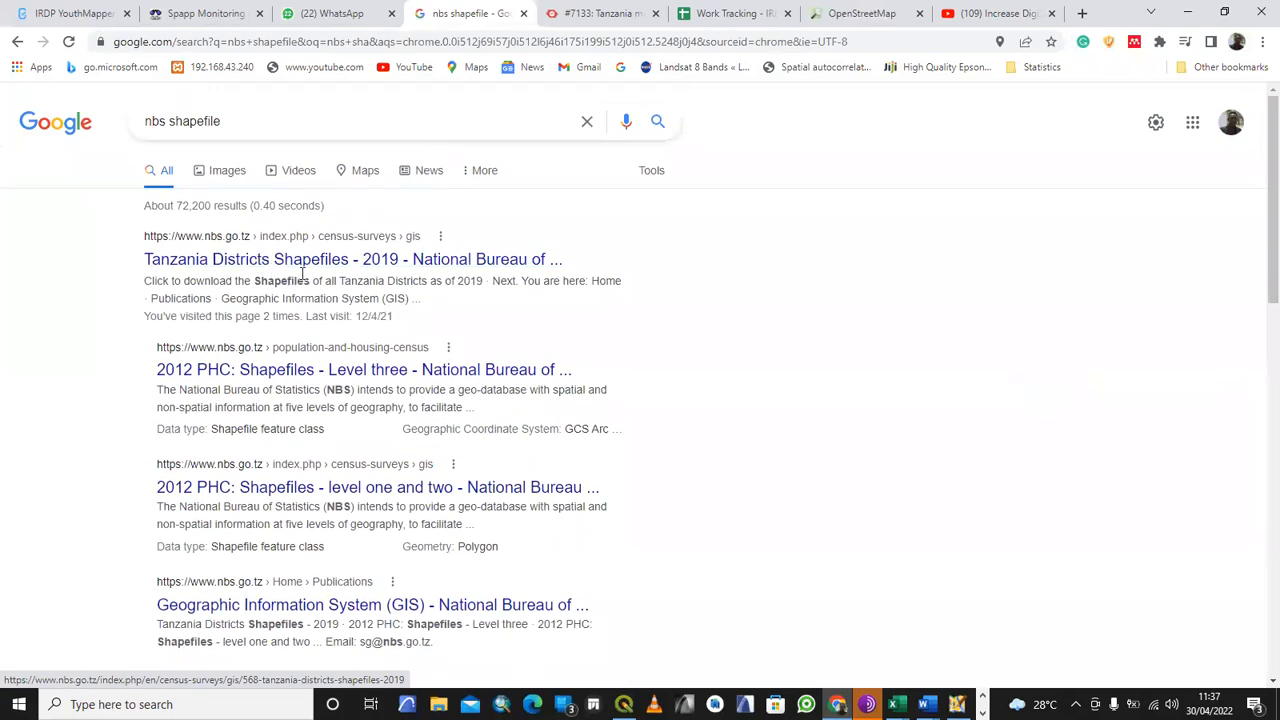
- Open the Tanzania Districts Shapefiles - 2019 search result in a new tab and download the shapefiles of all districts
right_click(316, 264)
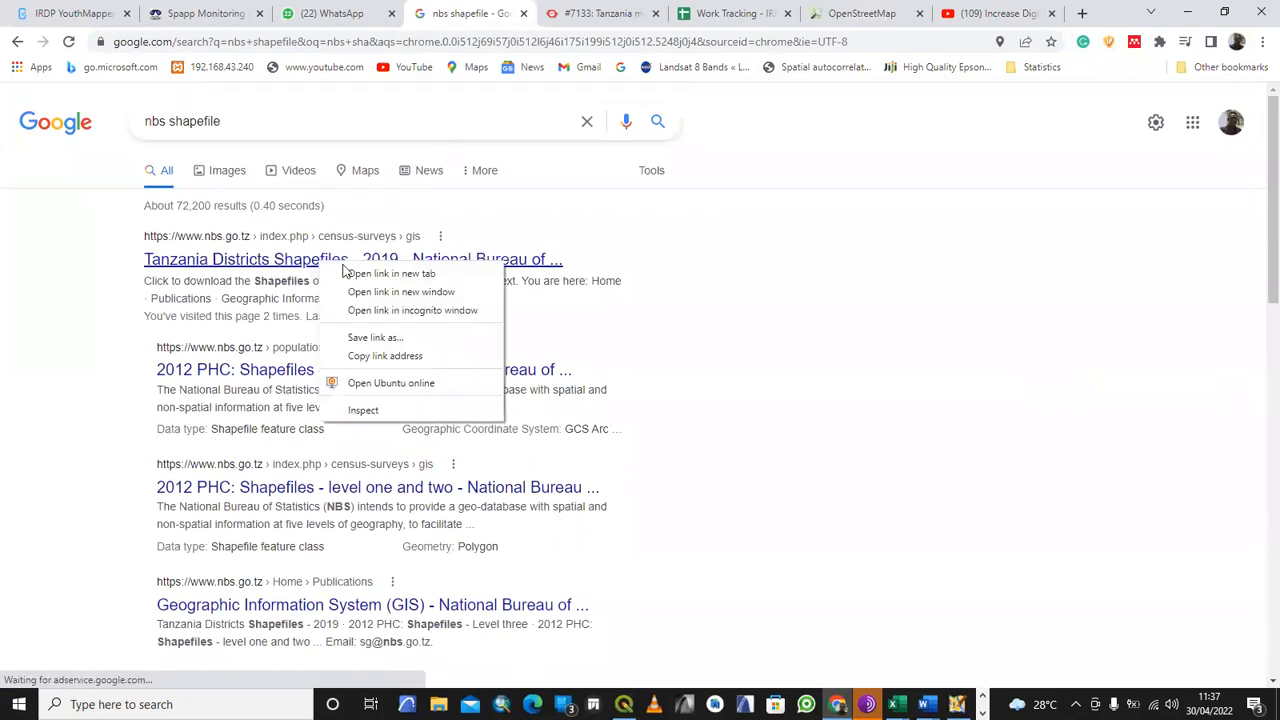
left_click(373, 274)
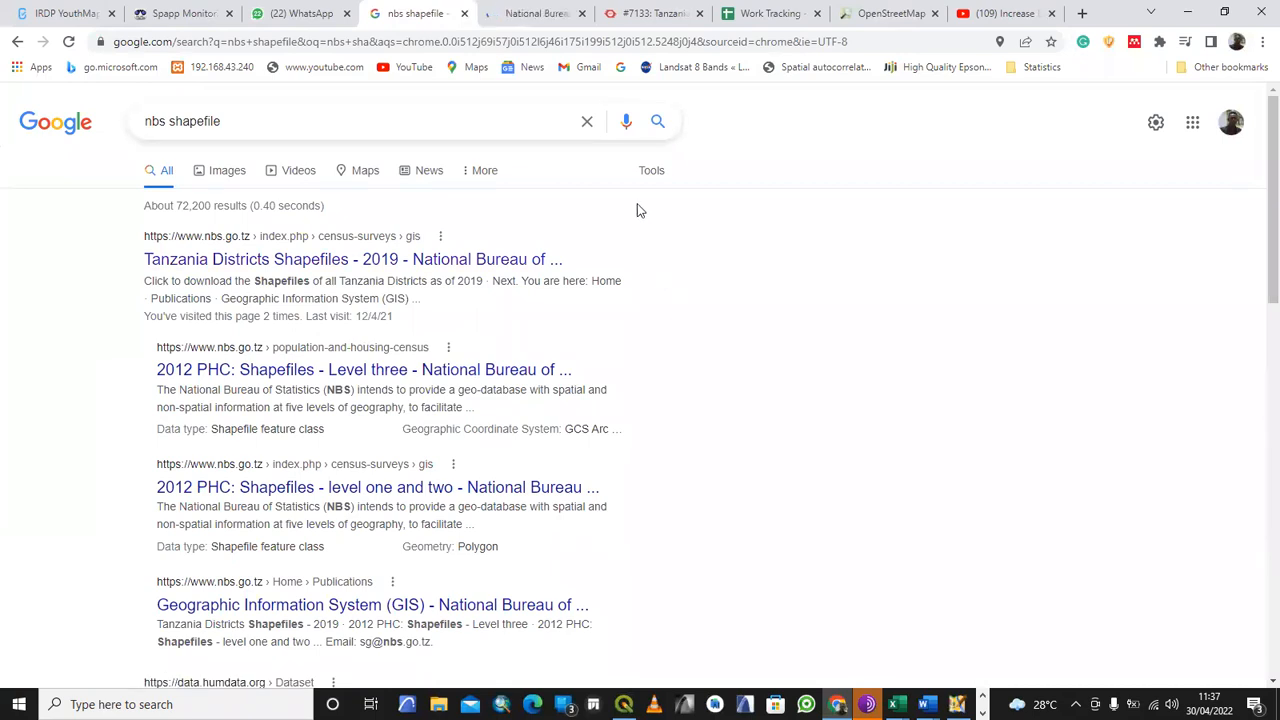
left_click(537, 16)
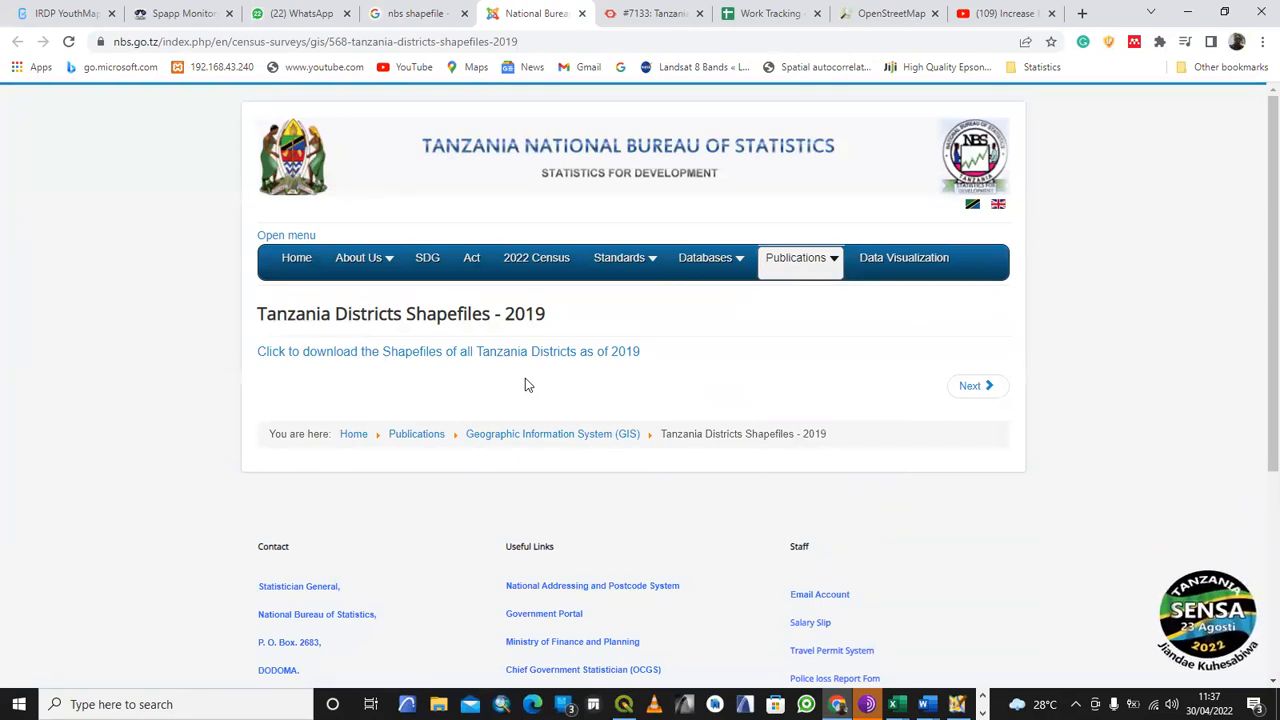
scroll(282, 400, "down", 1)
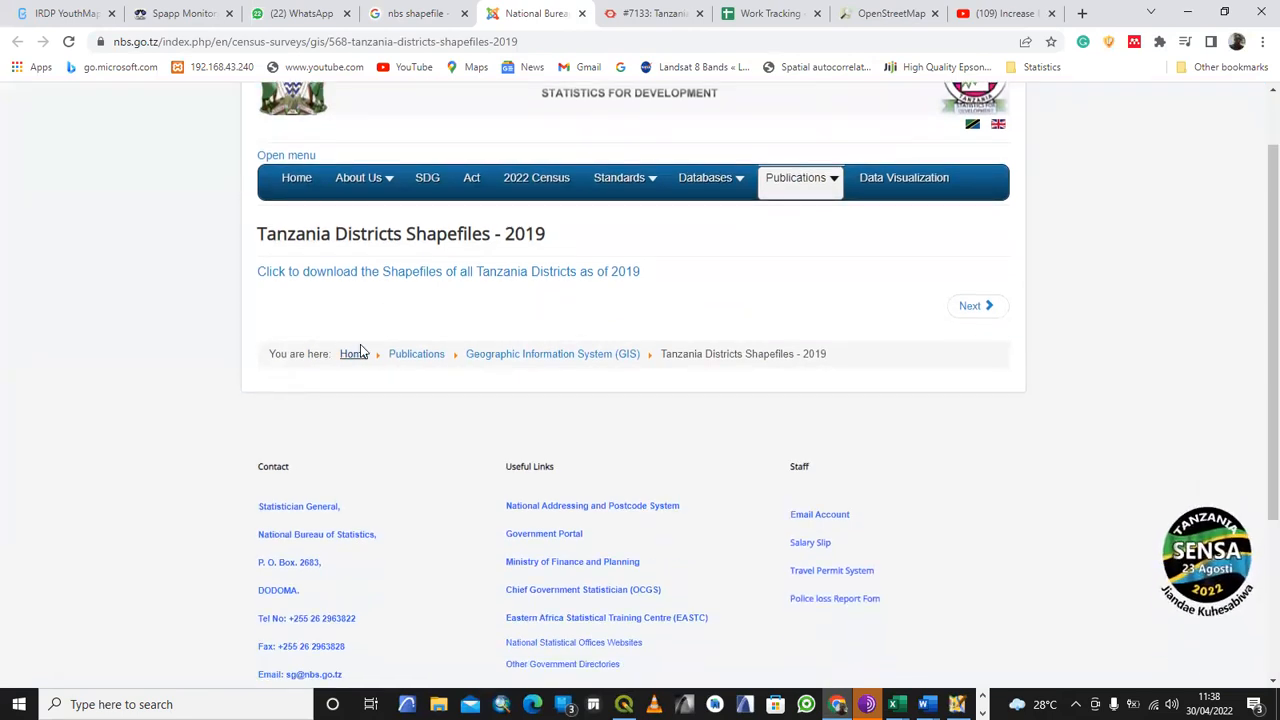
left_click(449, 280)
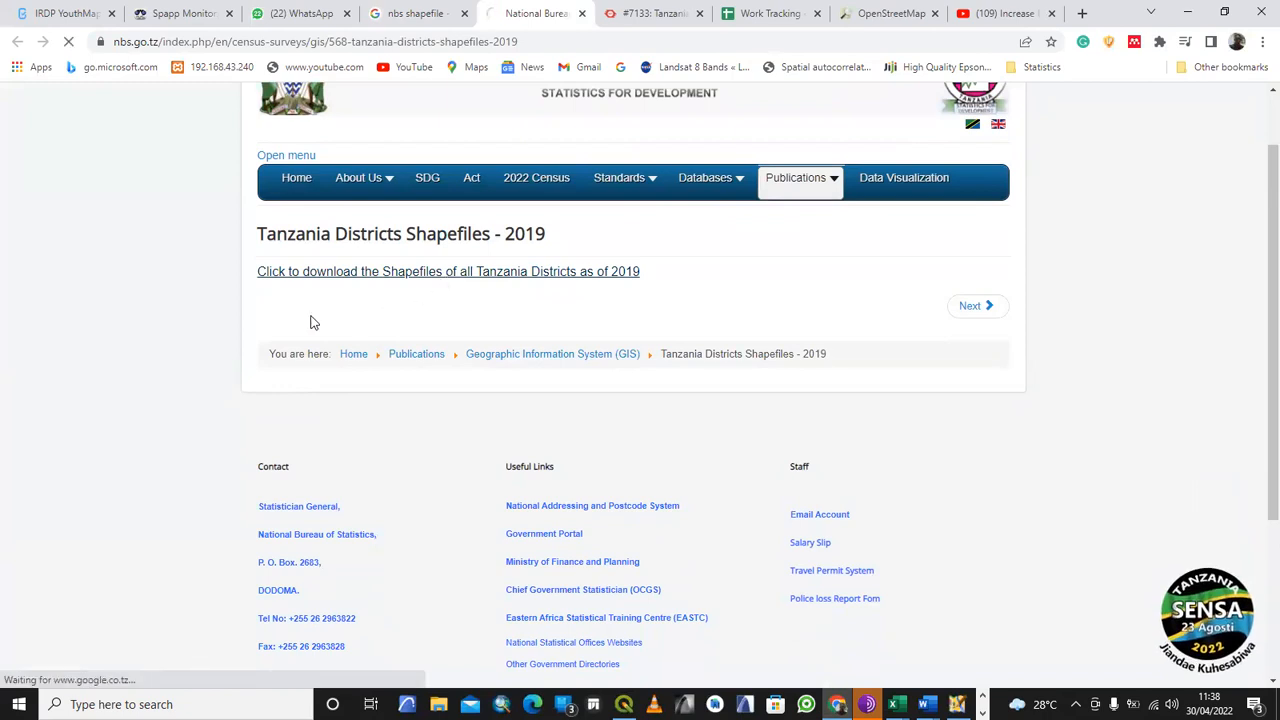
- Go to the following page, 2012 PHC: Shapefiles - Level three, and review its description, layer properties and wards download link
left_click(972, 307)
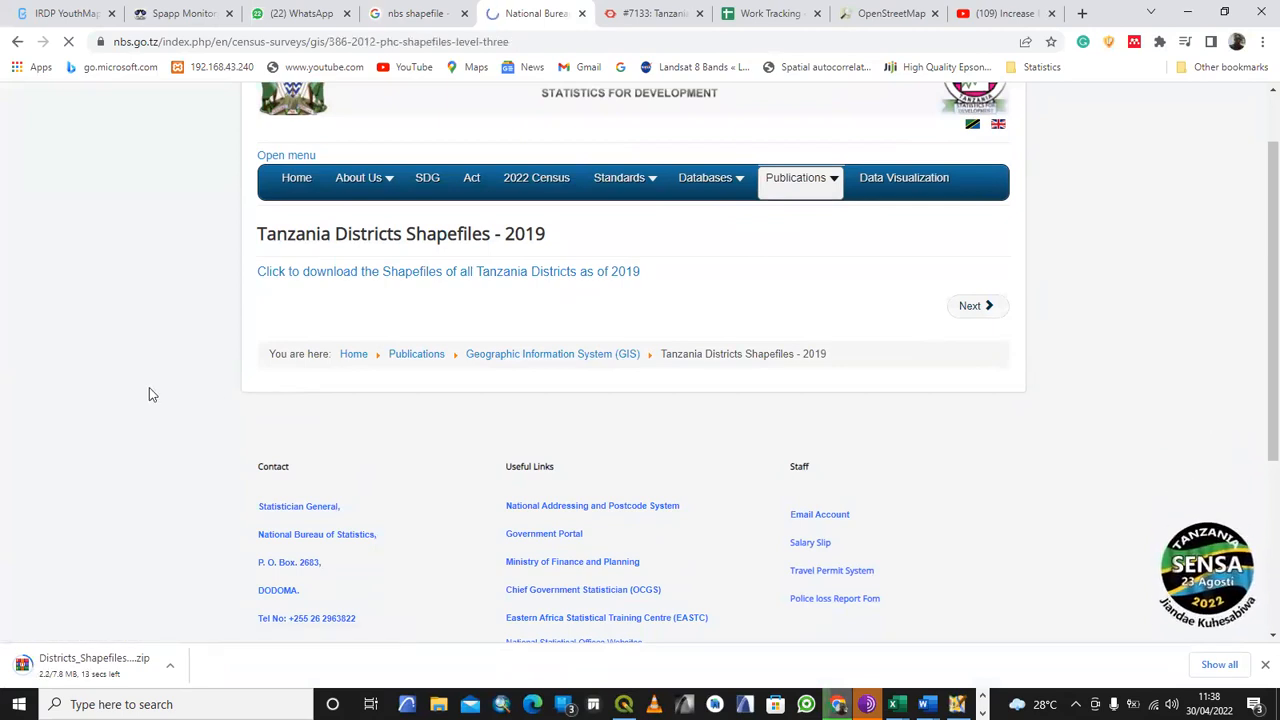
scroll(329, 371, "down", 2)
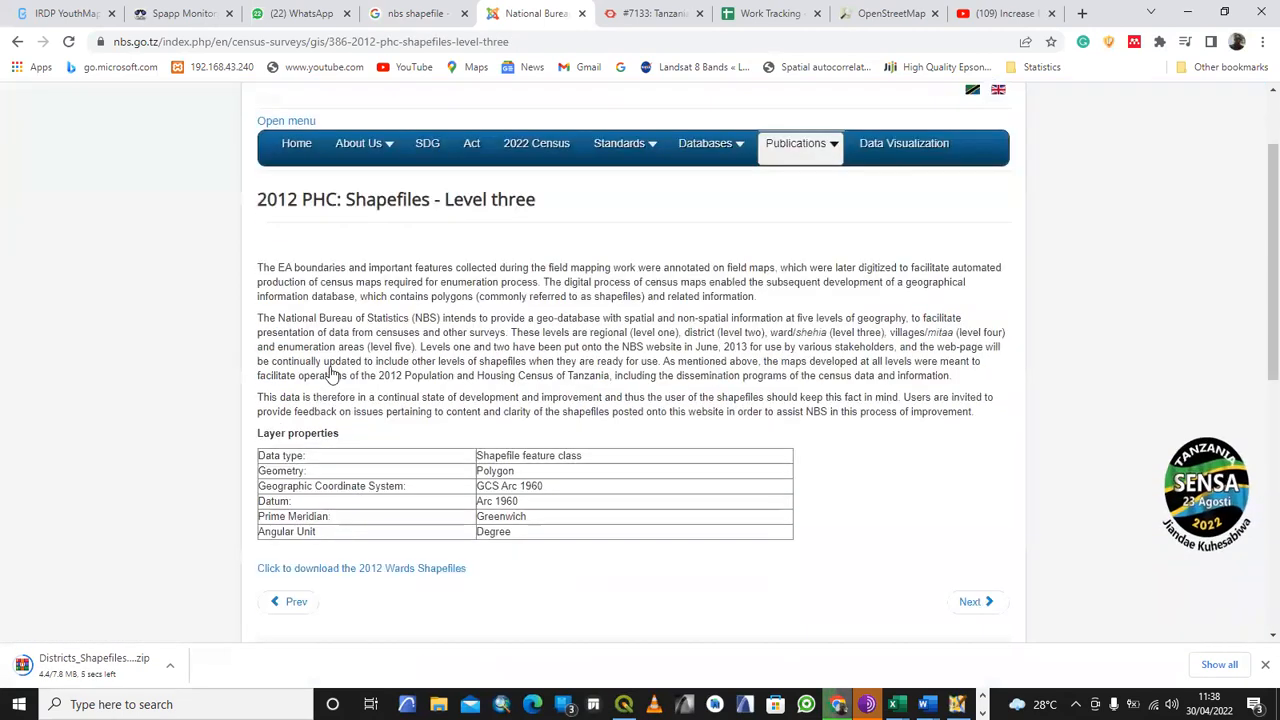
scroll(400, 385, "down", 1)
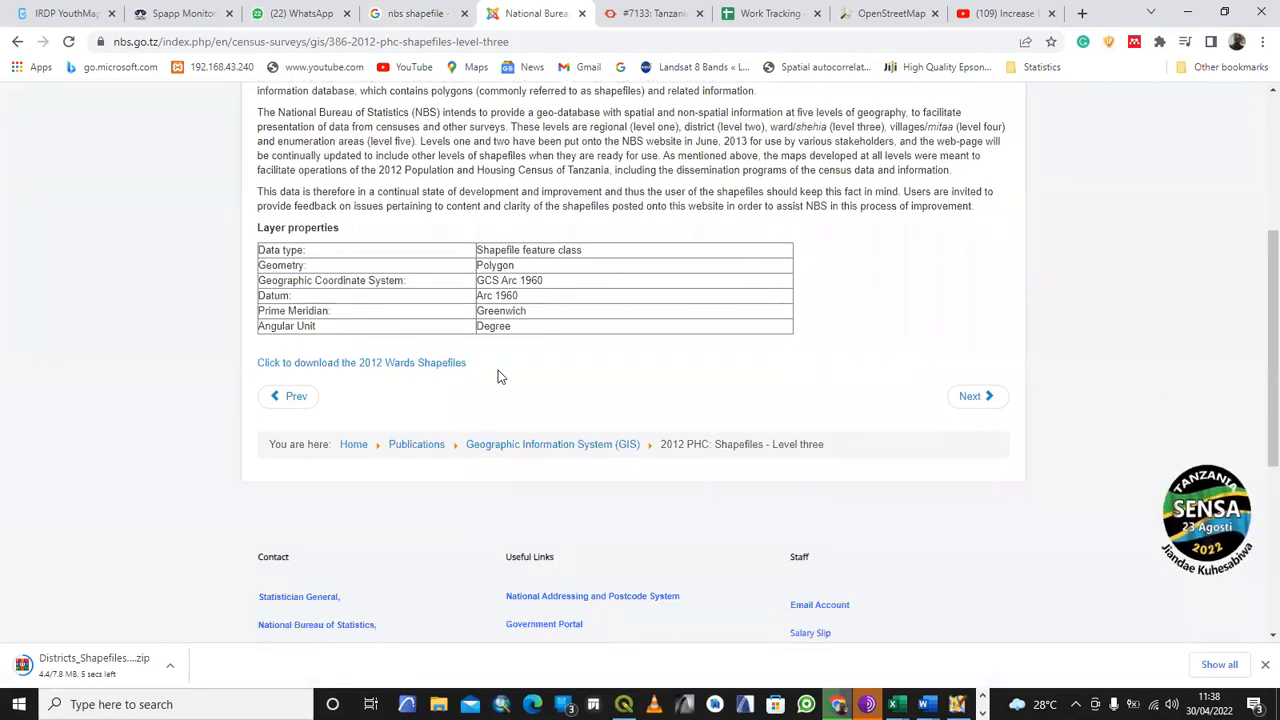
scroll(588, 365, "up", 1)
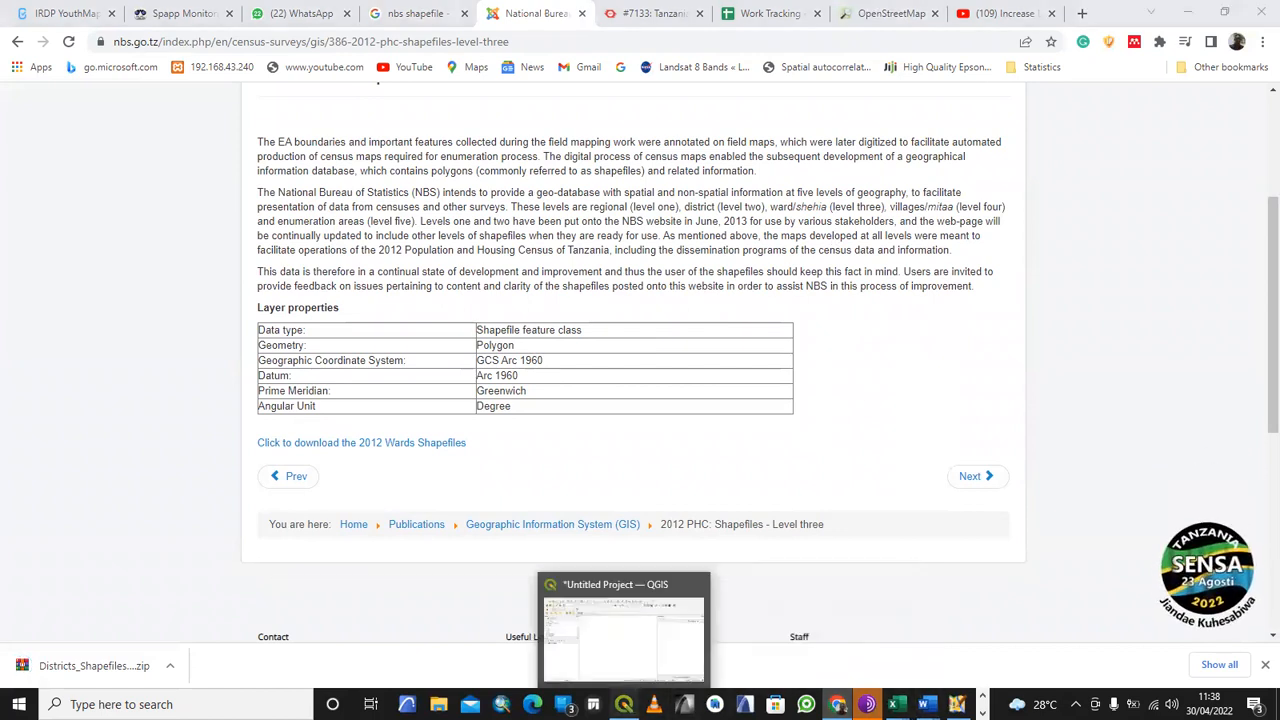
- Switch to QGIS and choose 2012_Ward_Shapefiles.zip from D:\GIS\Data as the source of a new vector layer
left_click(605, 585)
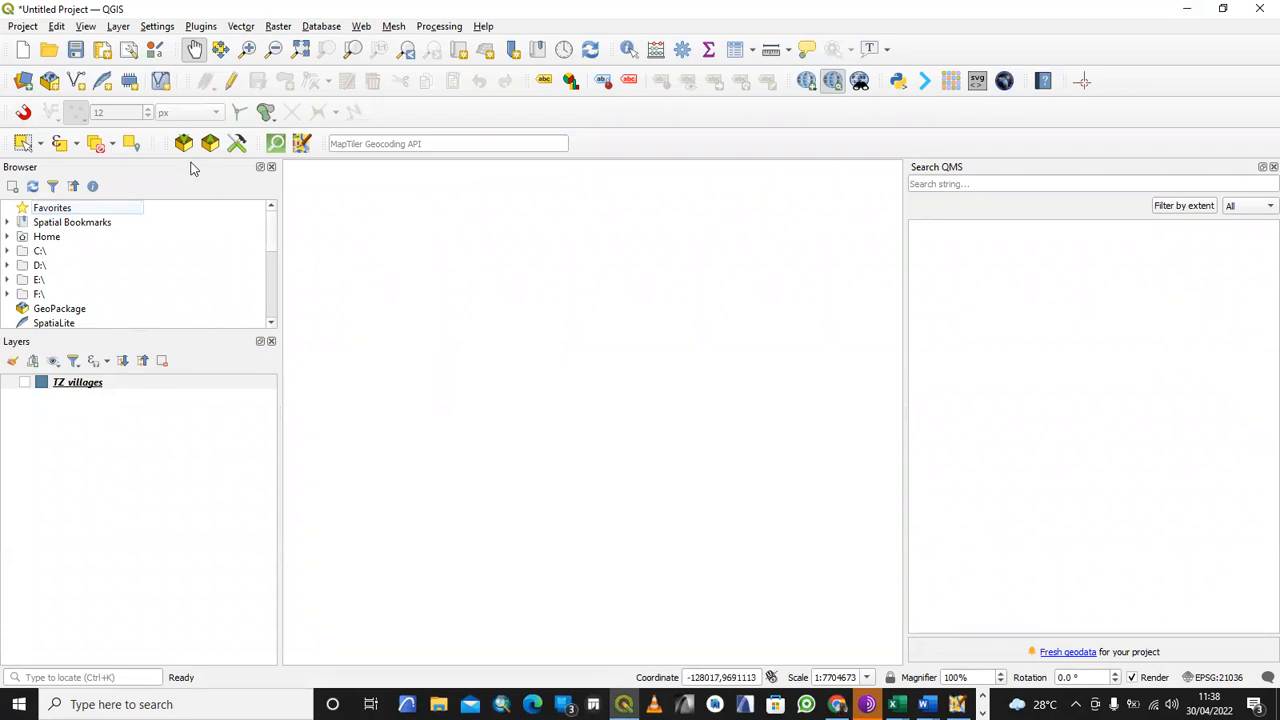
left_click(24, 82)
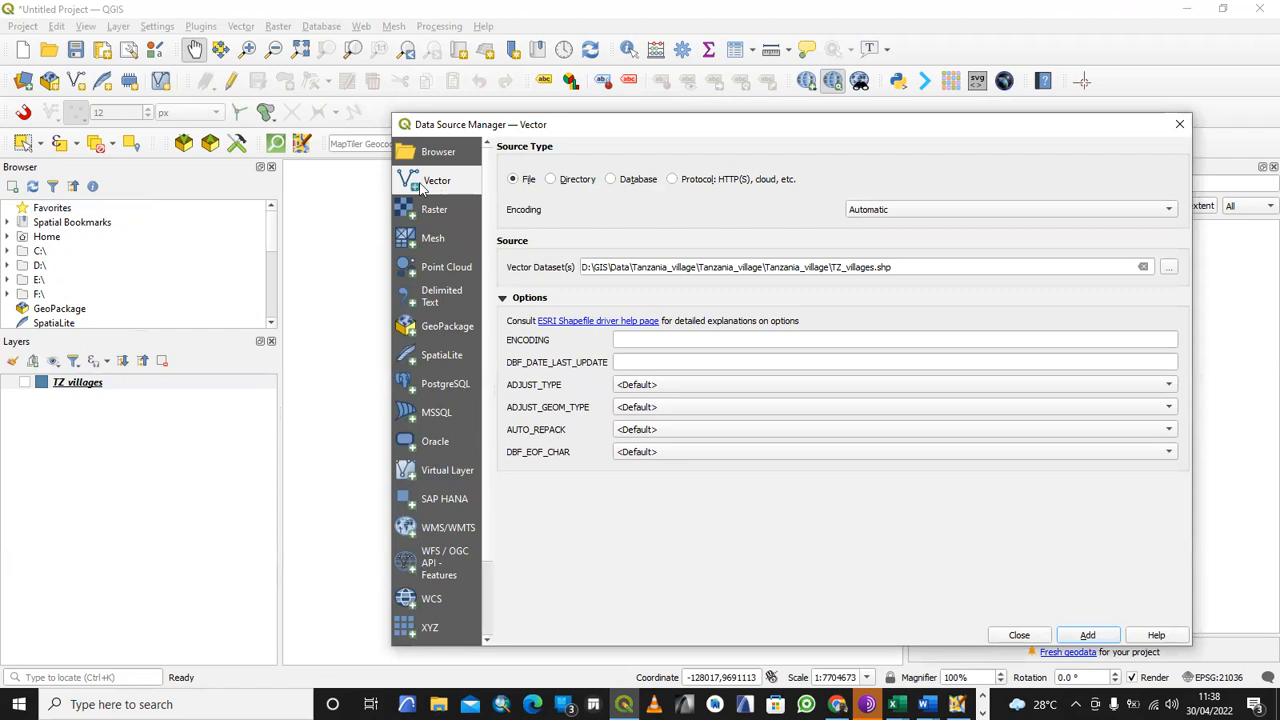
left_click(1168, 268)
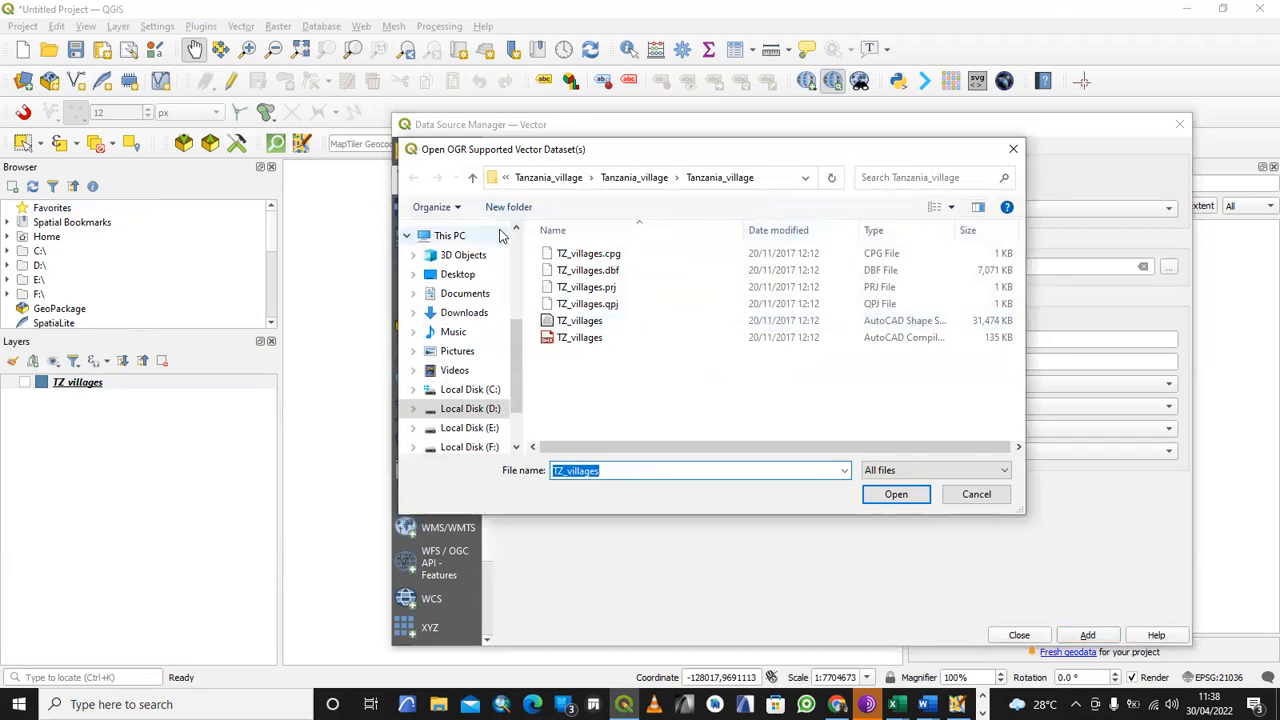
left_click(474, 178)
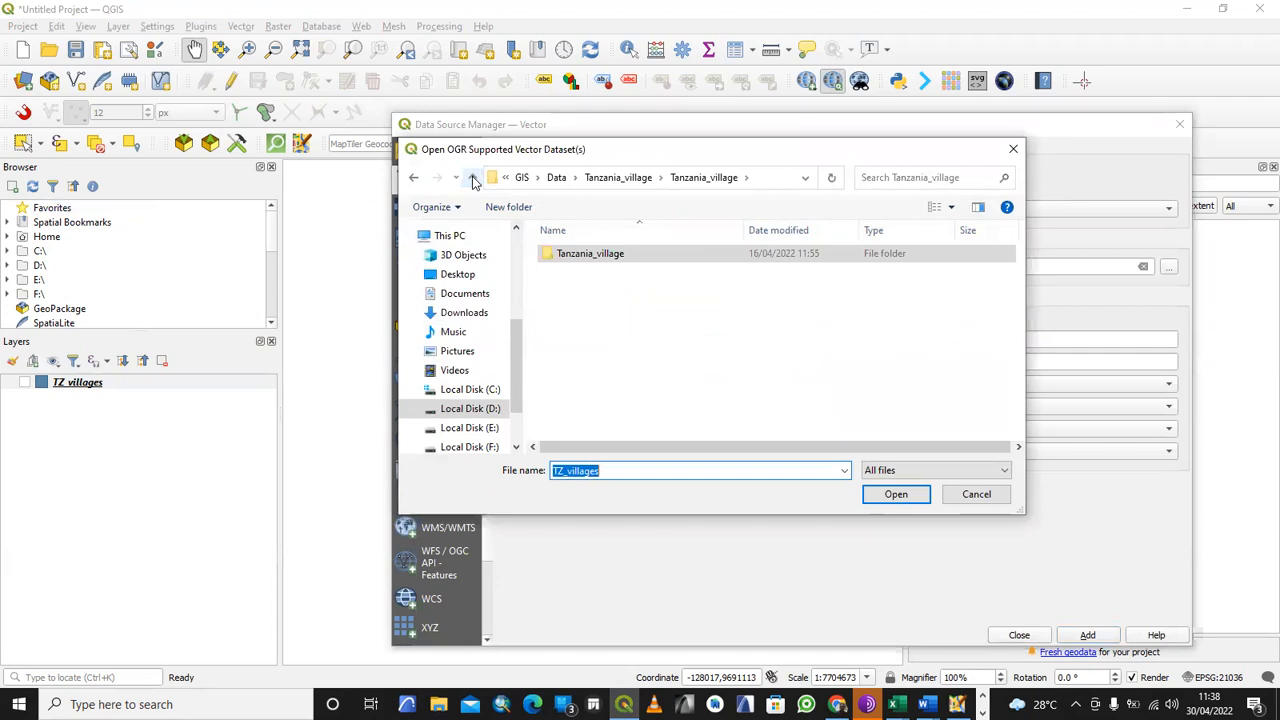
left_click(474, 178)
left_click(474, 178)
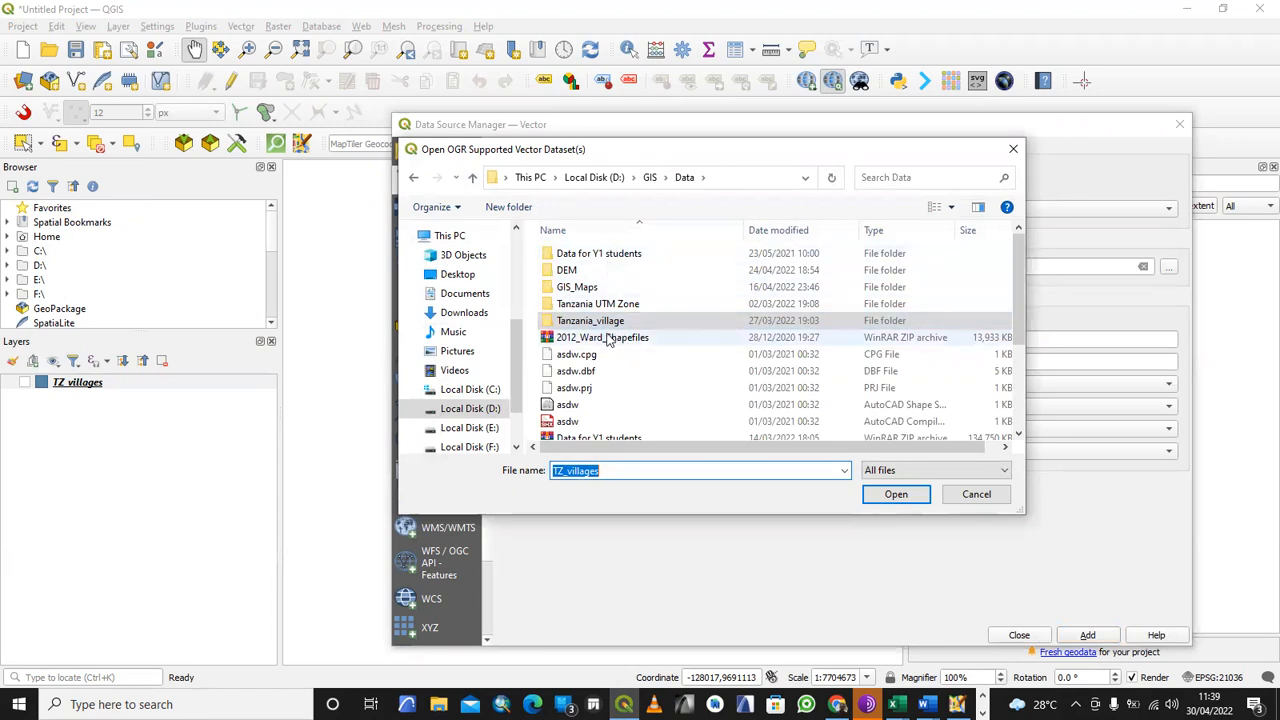
left_click(582, 342)
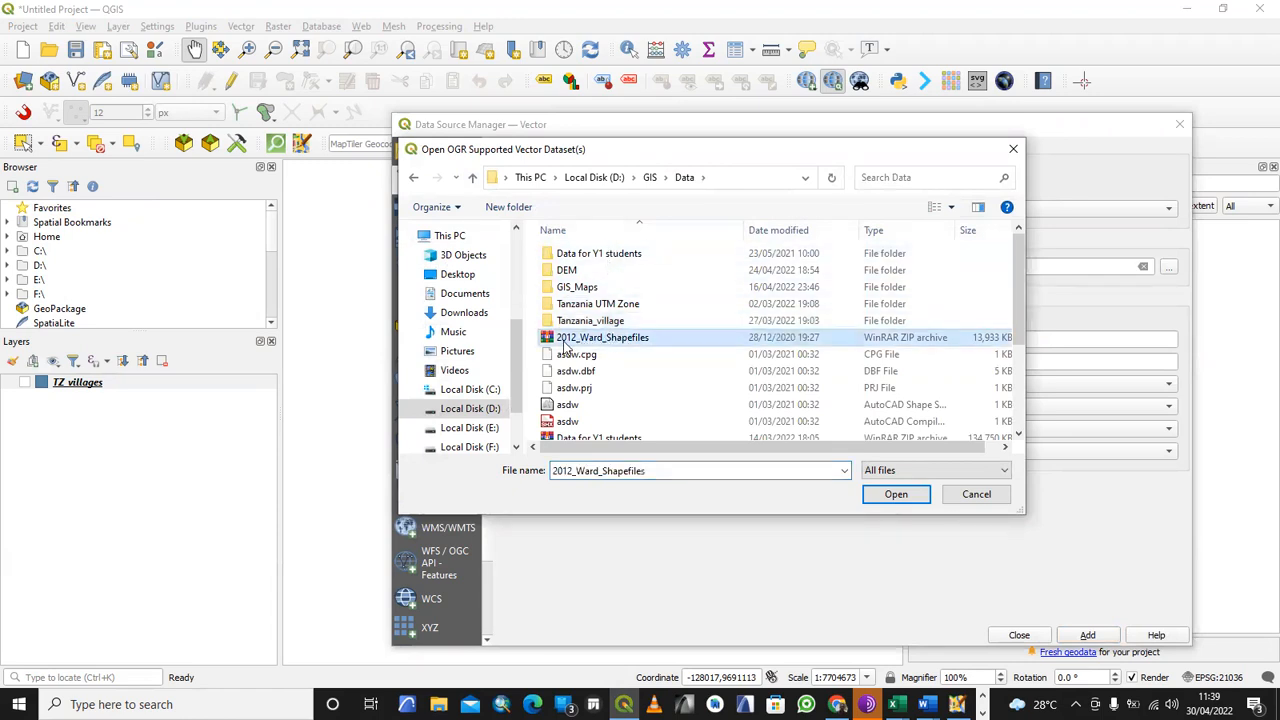
left_click(894, 494)
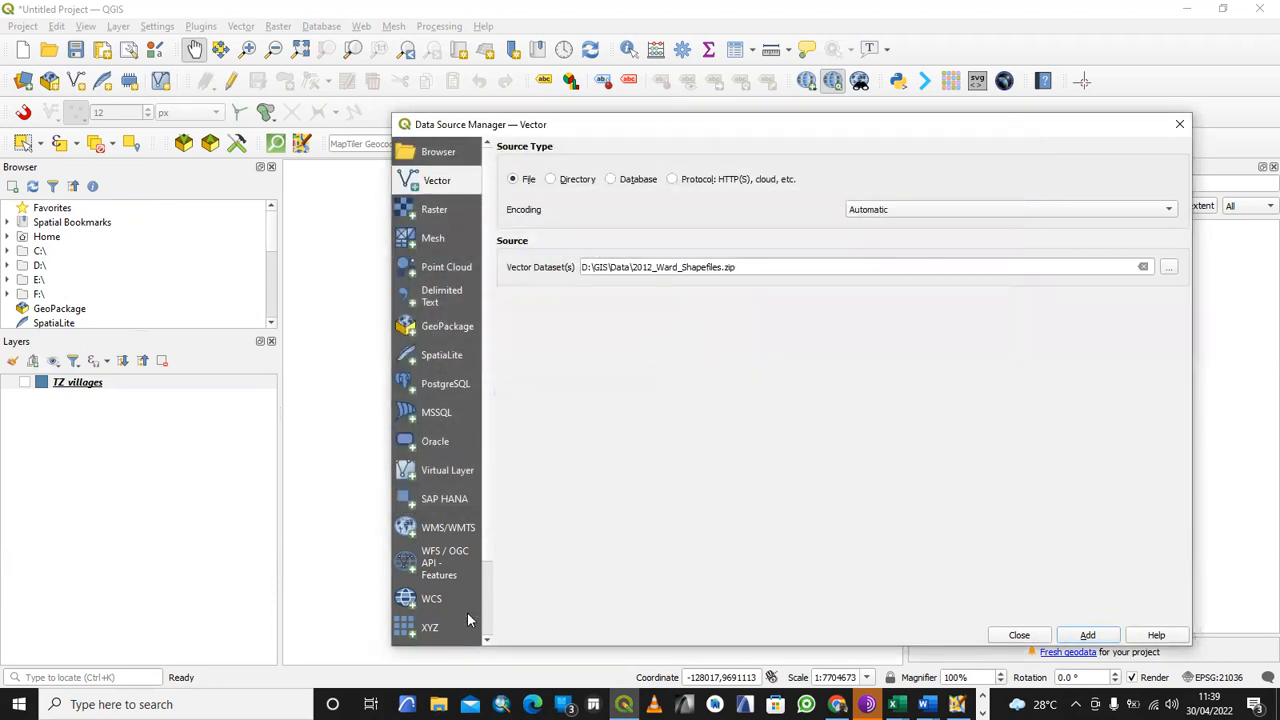
- Add all the layers of the ward shapefiles archive to the project and close the Data Source Manager
left_click(1086, 633)
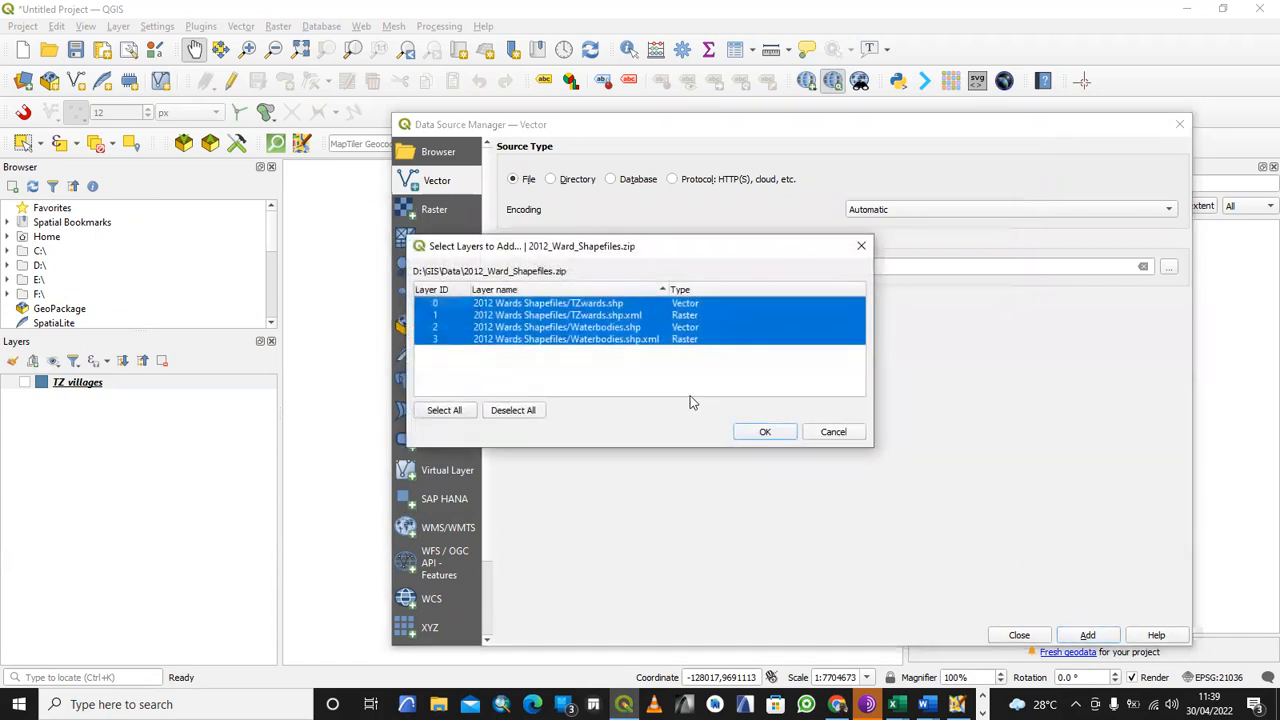
left_click(766, 433)
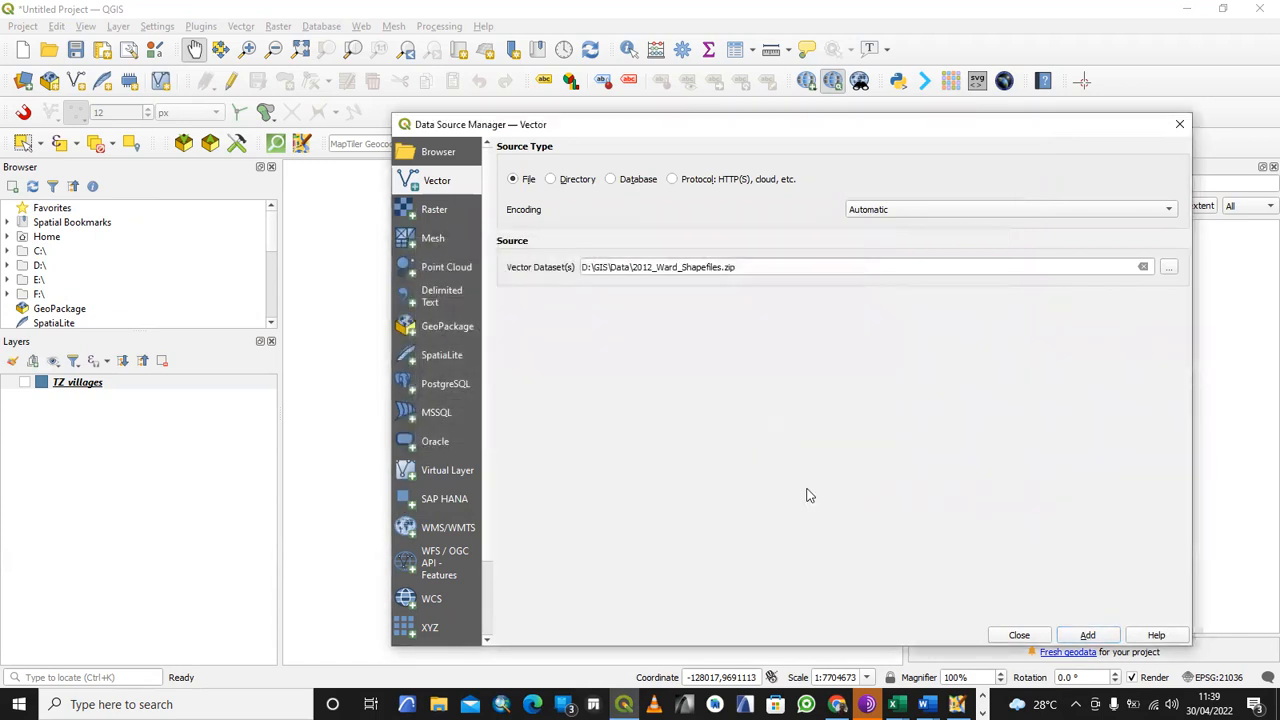
left_click(1018, 634)
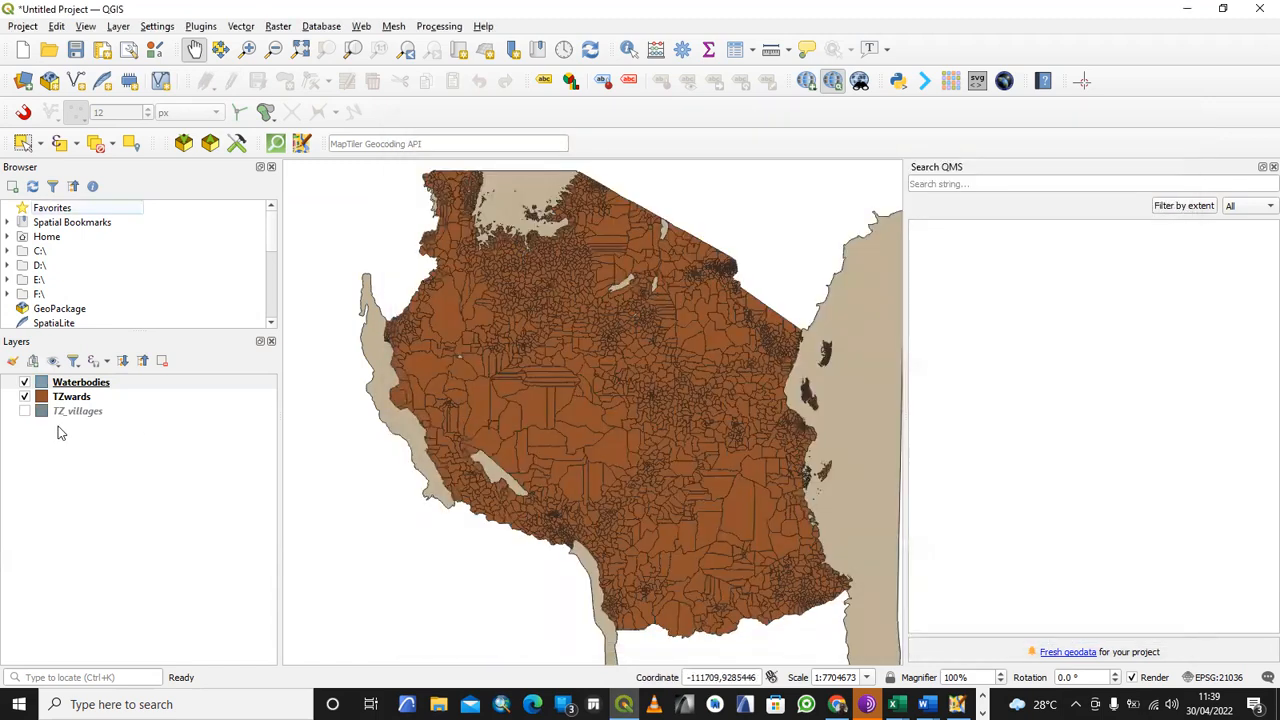
- Hide the Waterbodies layer and remove the TZ_villages layer from the project
left_click(24, 382)
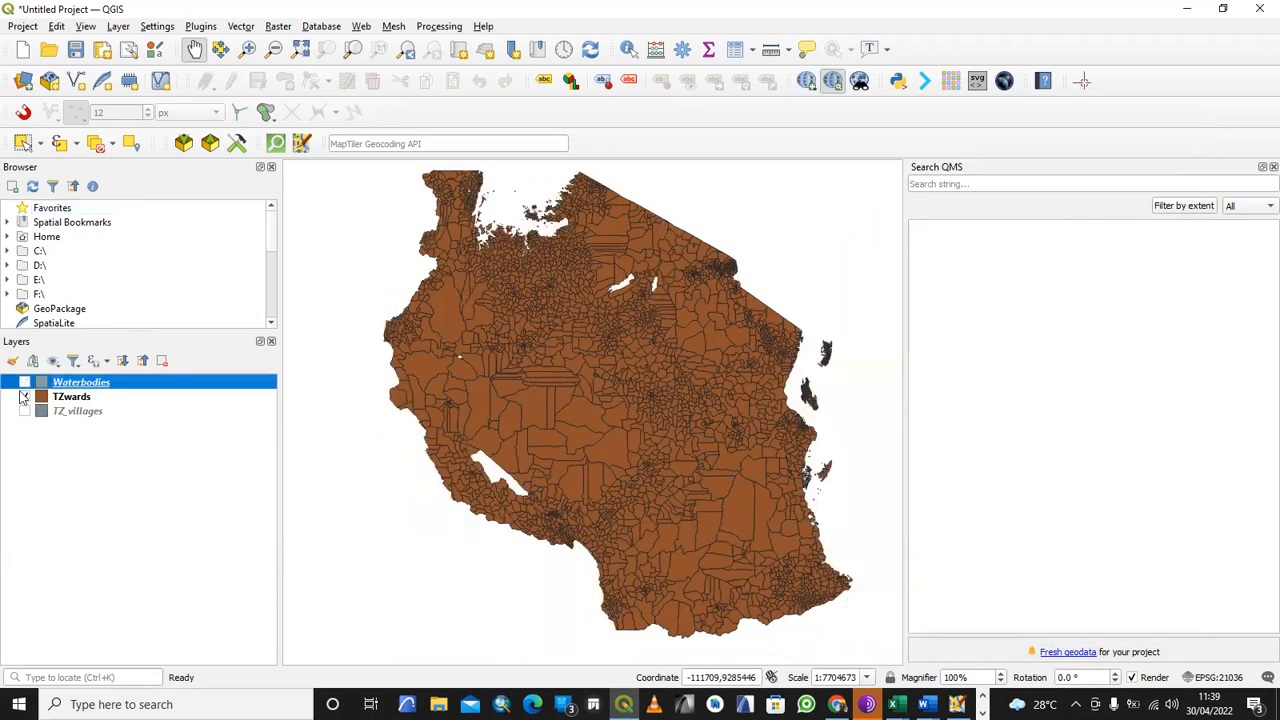
left_click(88, 412)
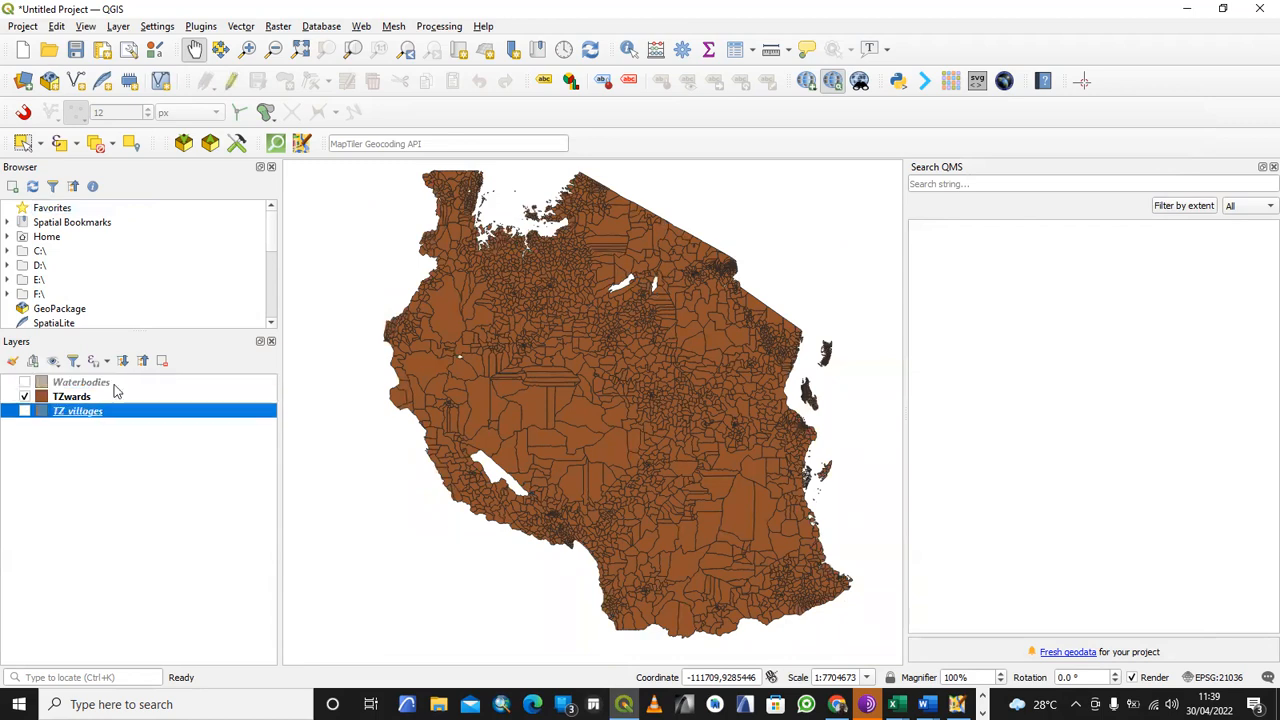
left_click(162, 362)
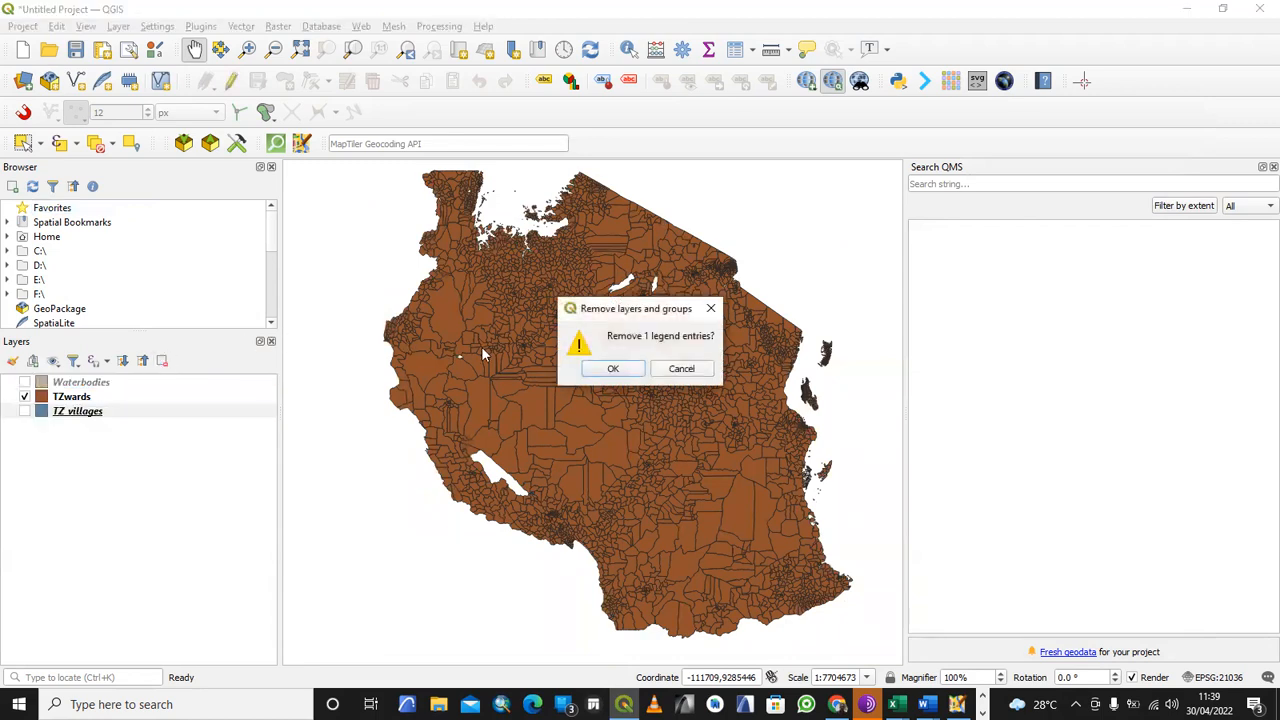
left_click(612, 368)
- Start a Select by Expression on the TZwards layer with the expression "Ward_Name" =
left_click_drag(574, 391, 558, 399)
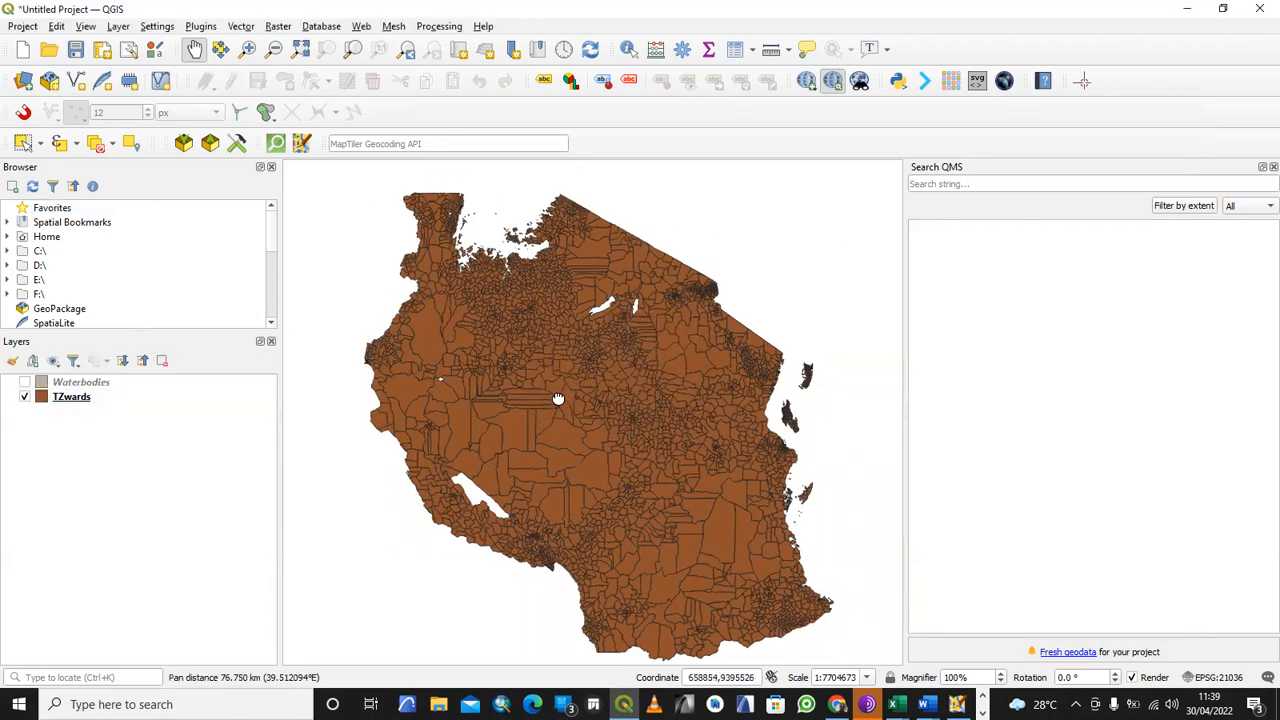
scroll(558, 399, "up", 2)
scroll(557, 396, "down", 2)
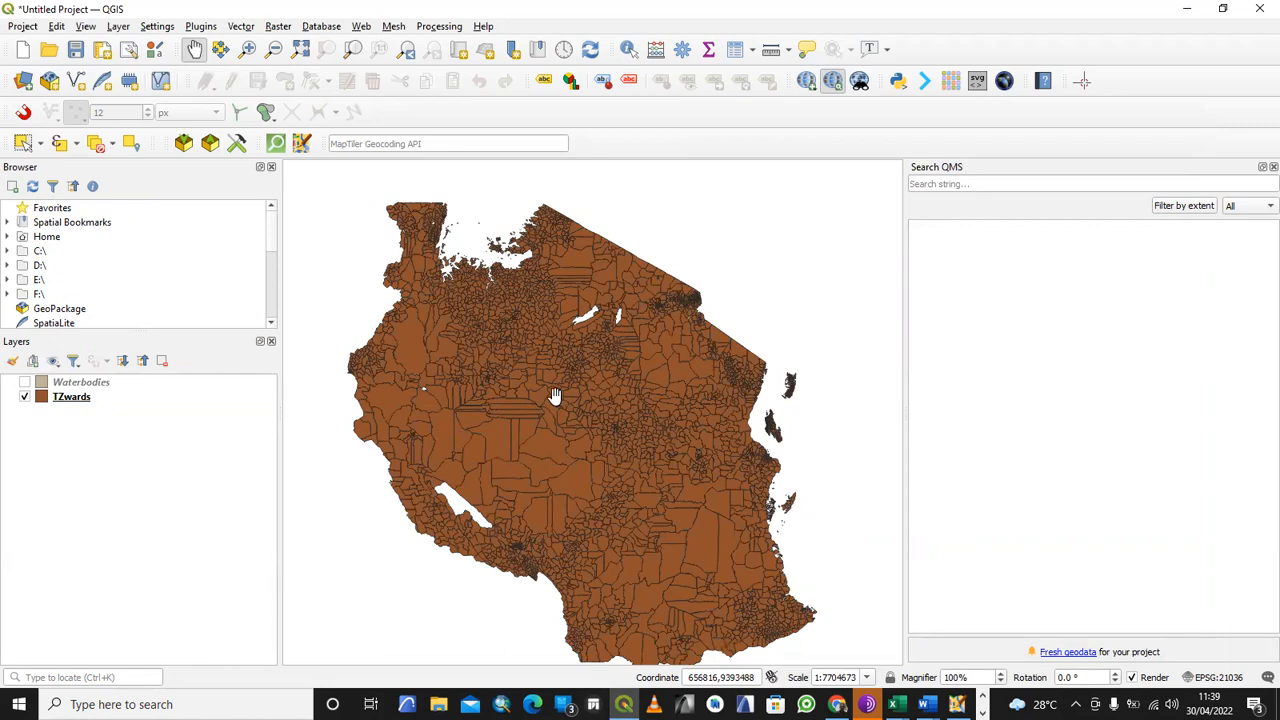
left_click(77, 144)
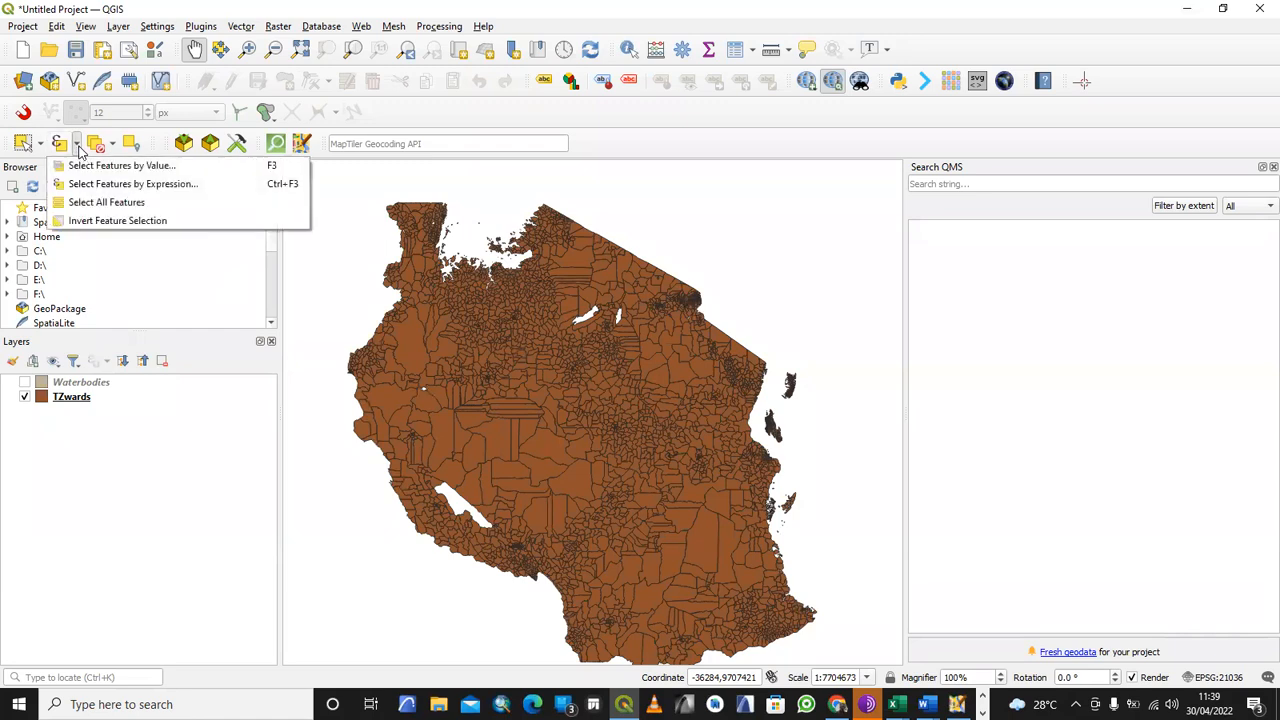
left_click(140, 184)
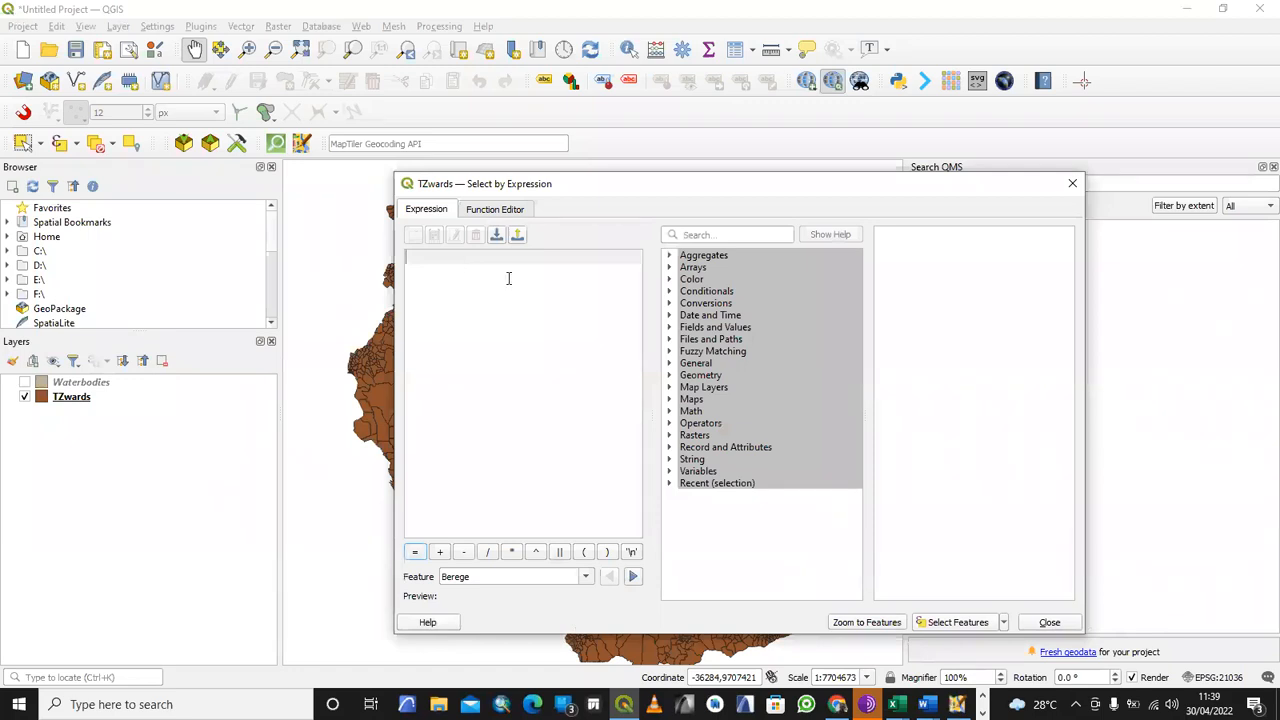
left_click(669, 328)
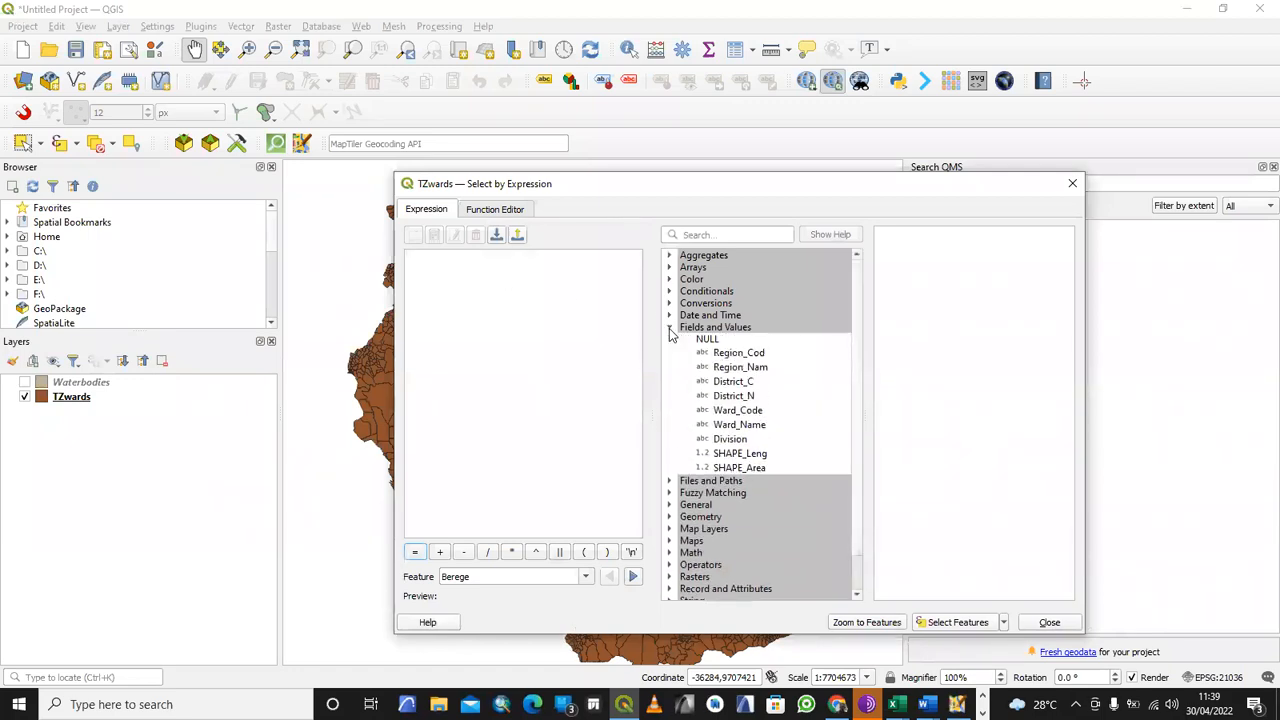
double_click(737, 425)
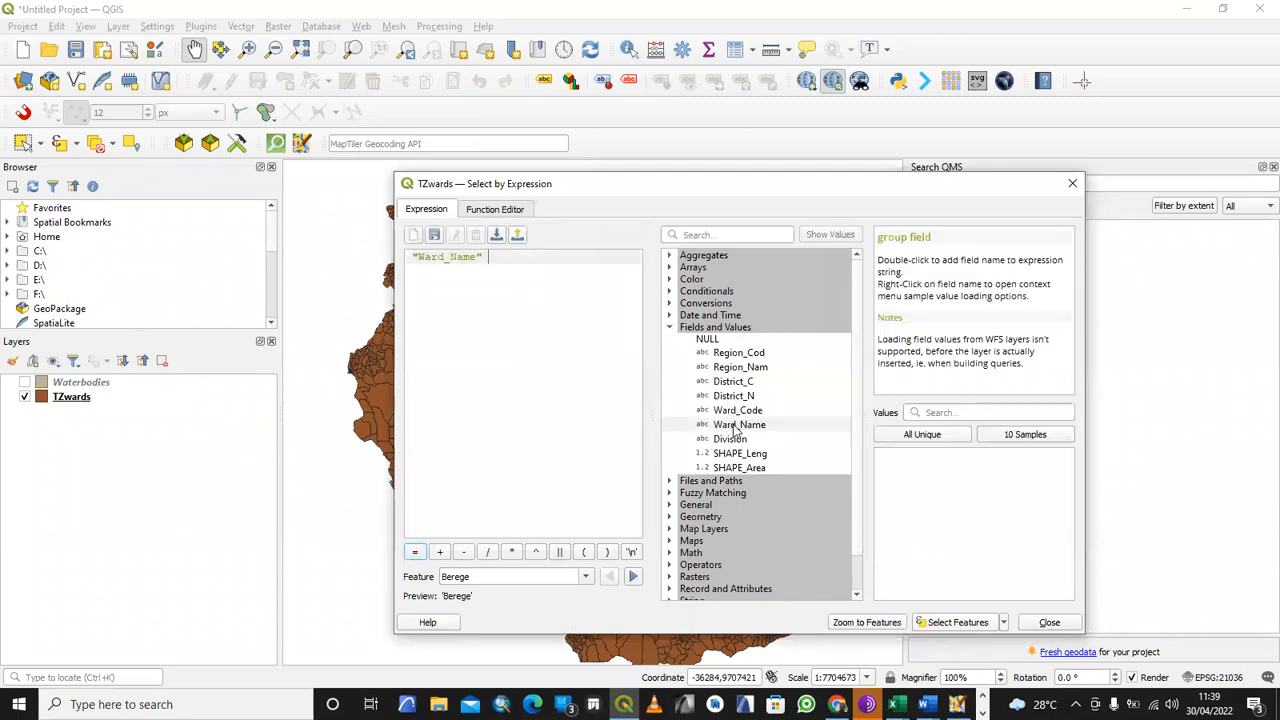
left_click(415, 552)
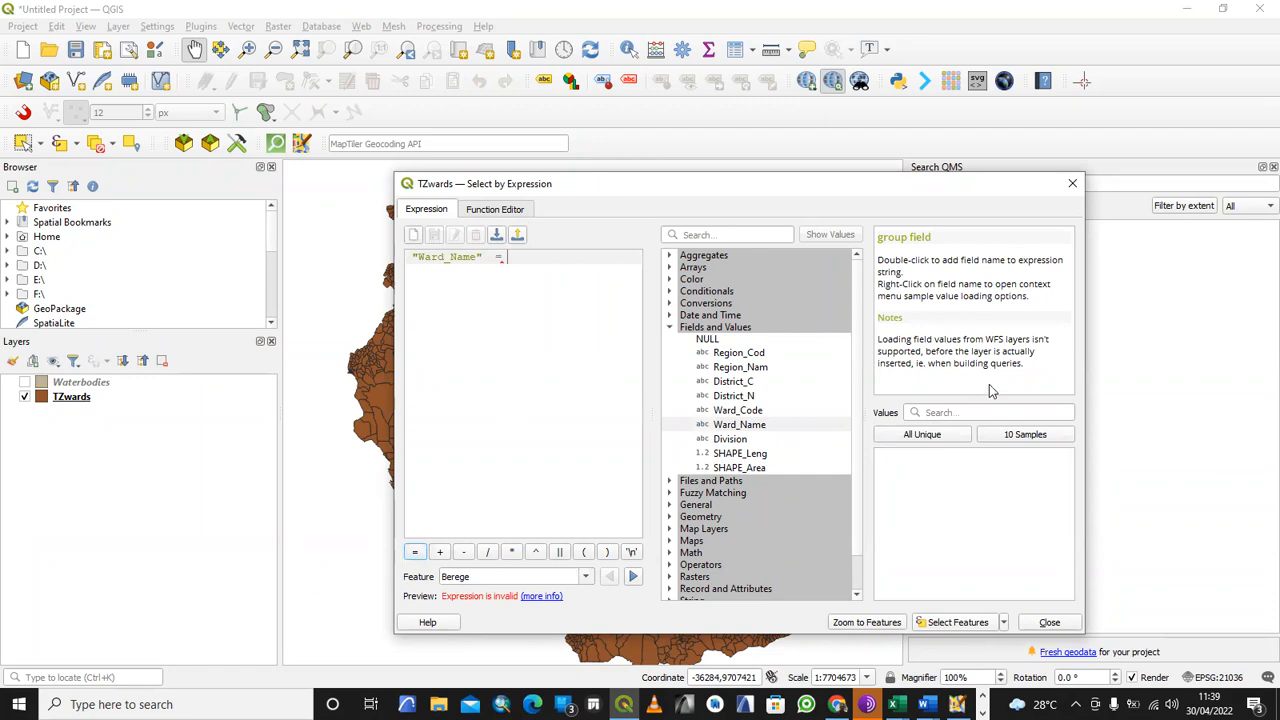
- List all unique values of the Ward_Name field and search them for "makere"
left_click(937, 434)
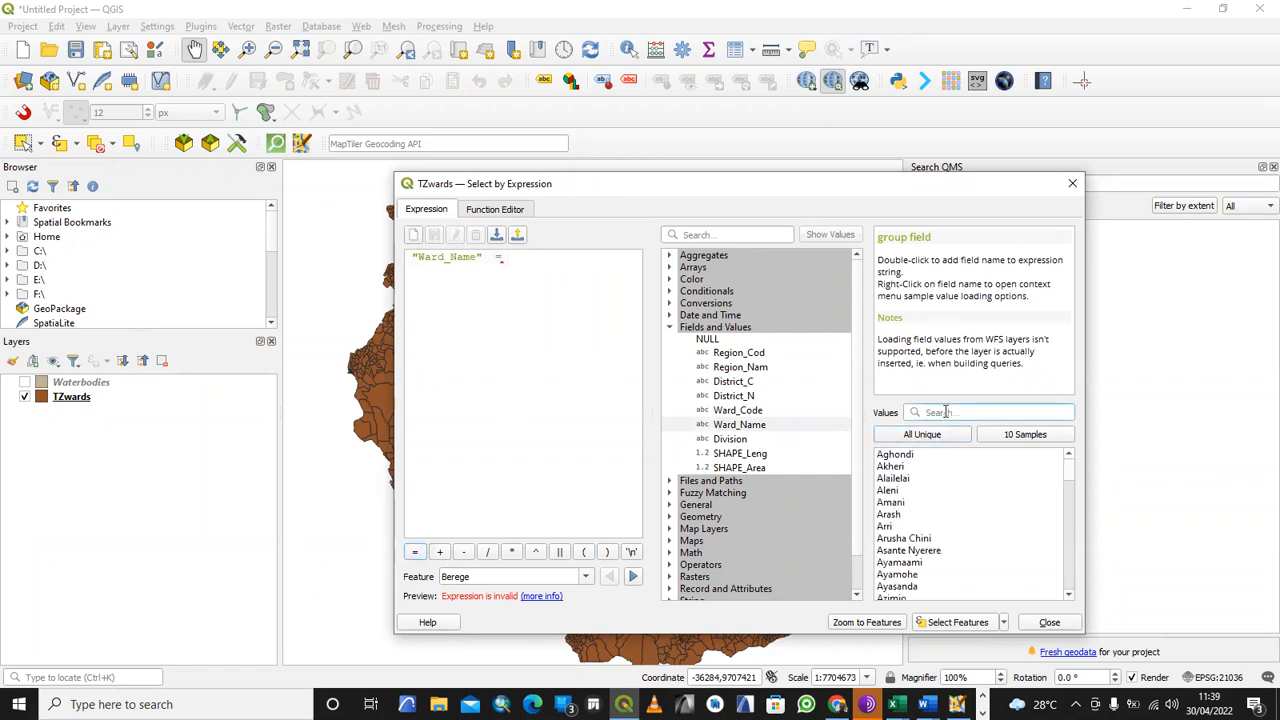
left_click(945, 412)
type("makere")
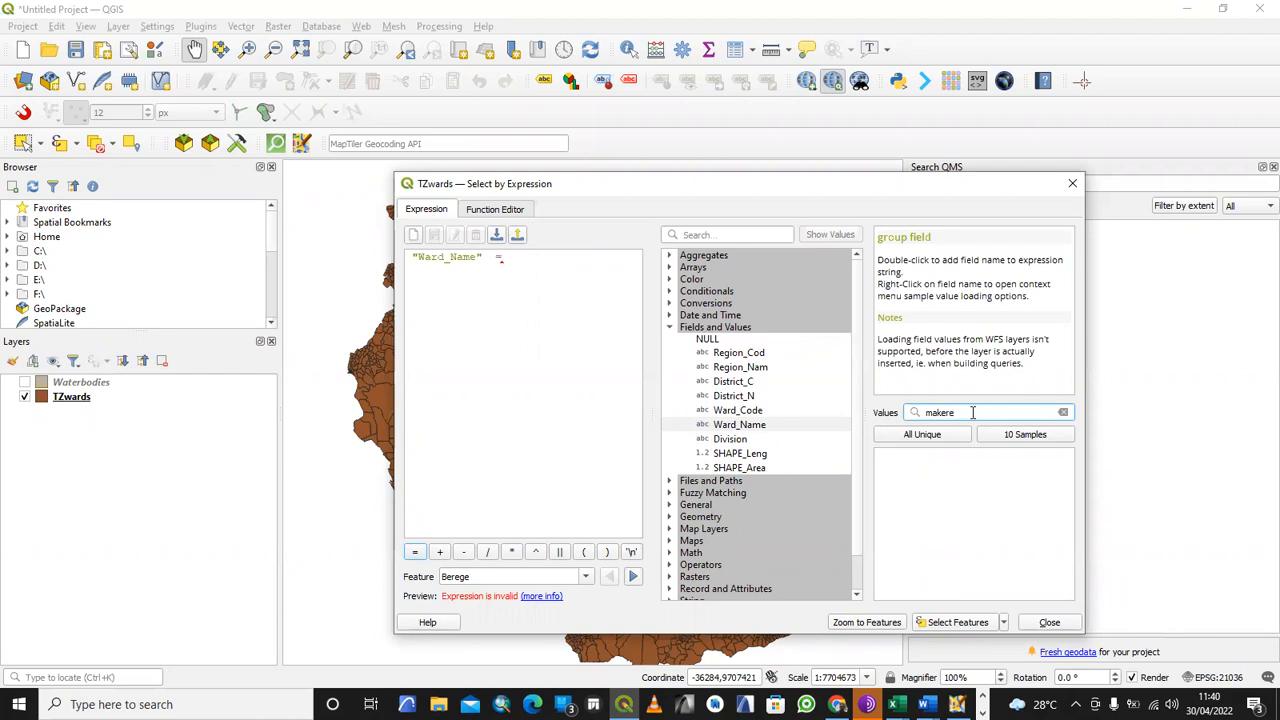
- Clear the value search and the unfinished Ward_Name expression, and close the Select by Expression dialog
left_click_drag(972, 412, 918, 418)
key("BackSpace")
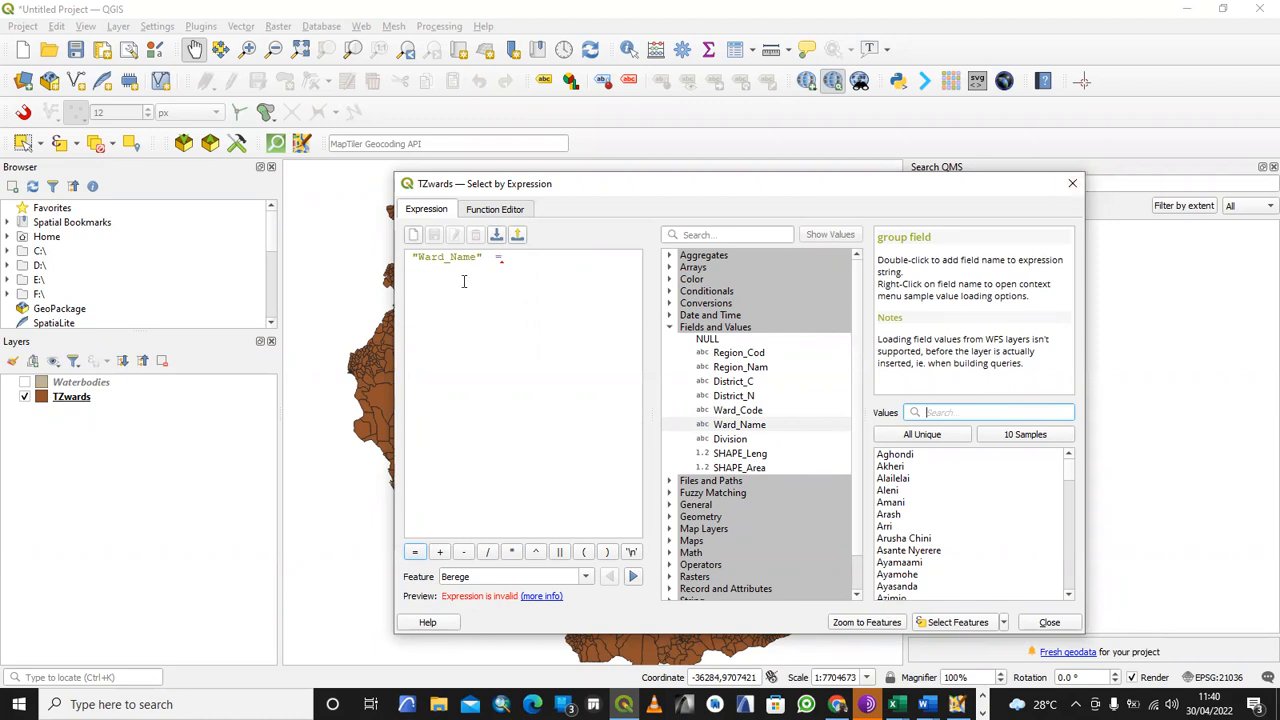
left_click_drag(534, 253, 348, 245)
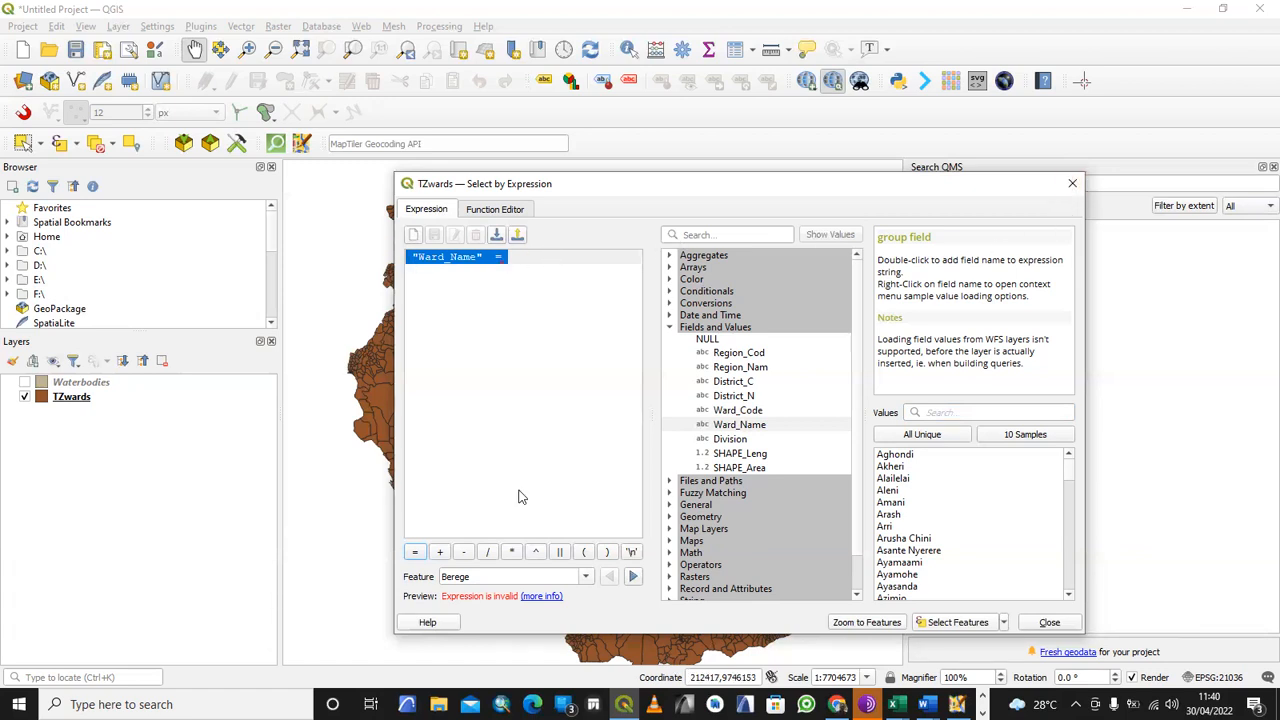
key("BackSpace")
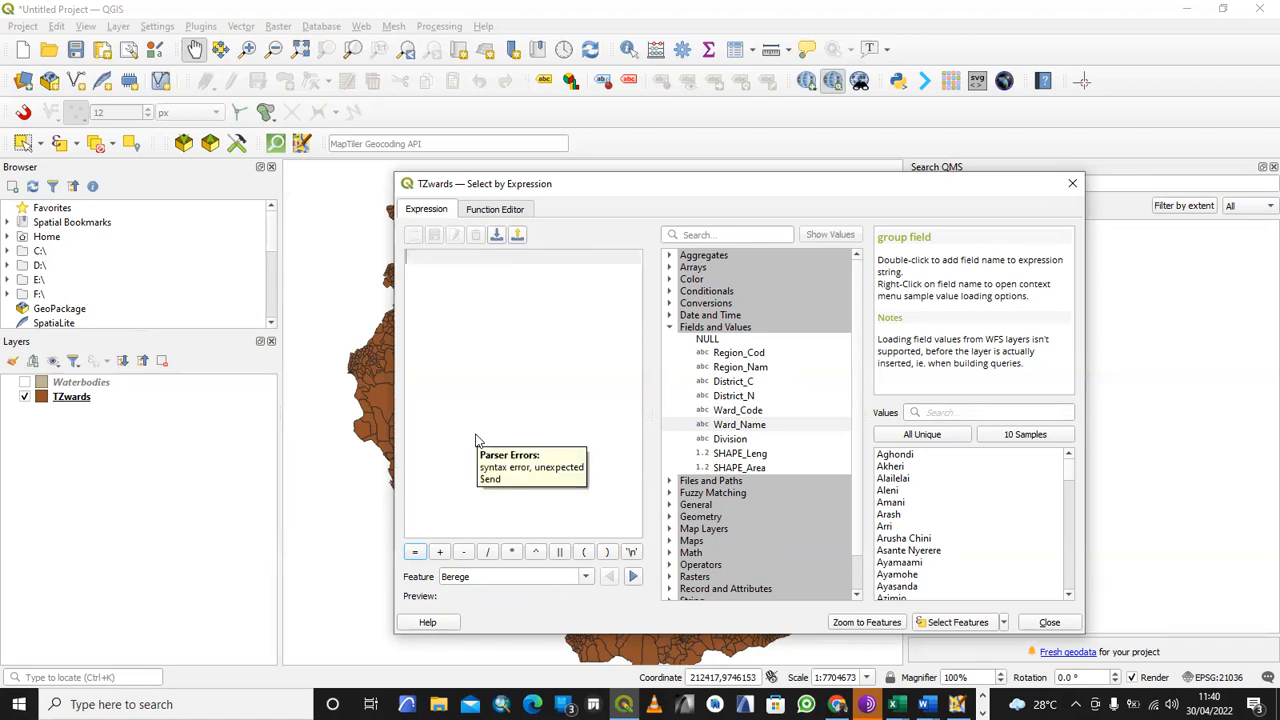
left_click(1072, 183)
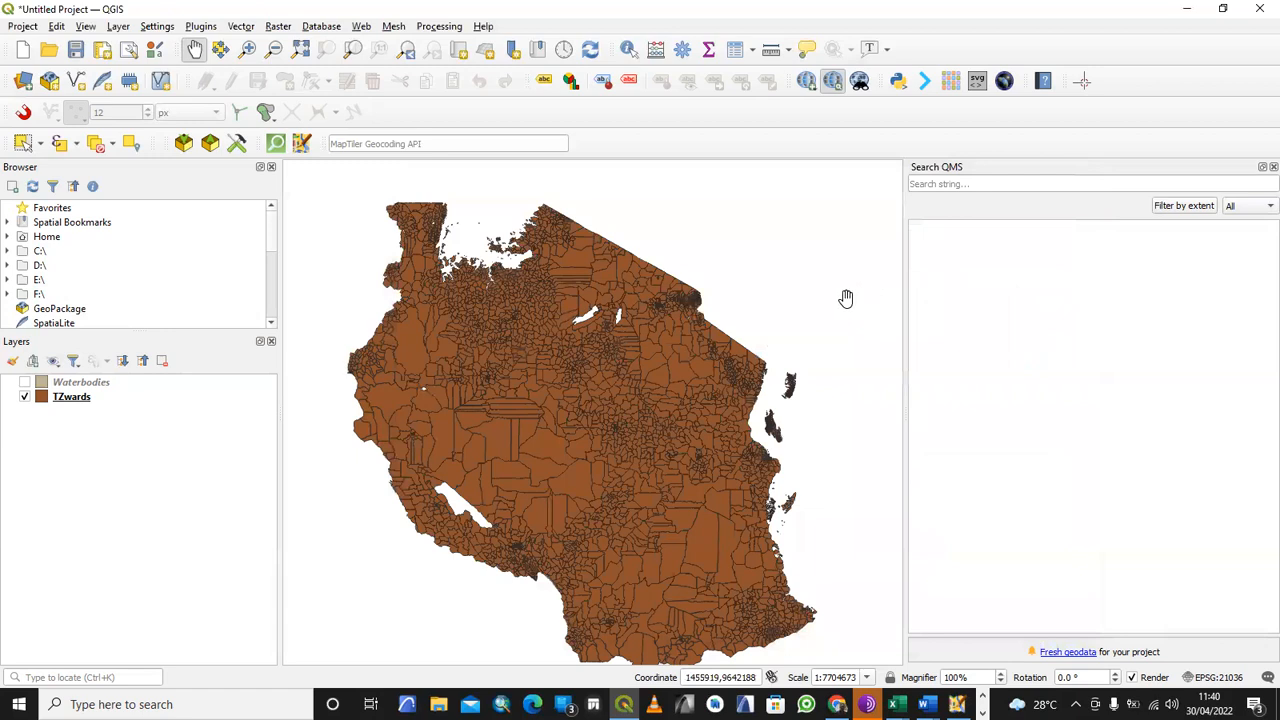
left_click(79, 402)
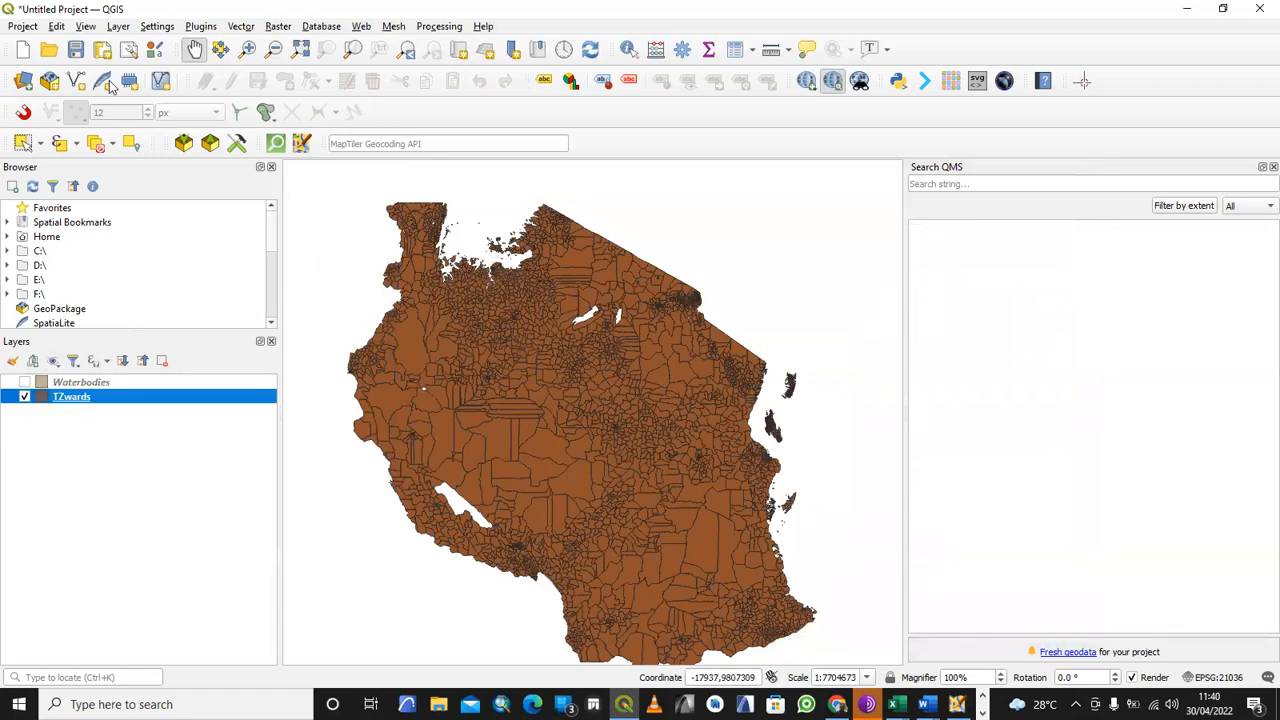
left_click(76, 145)
left_click(110, 184)
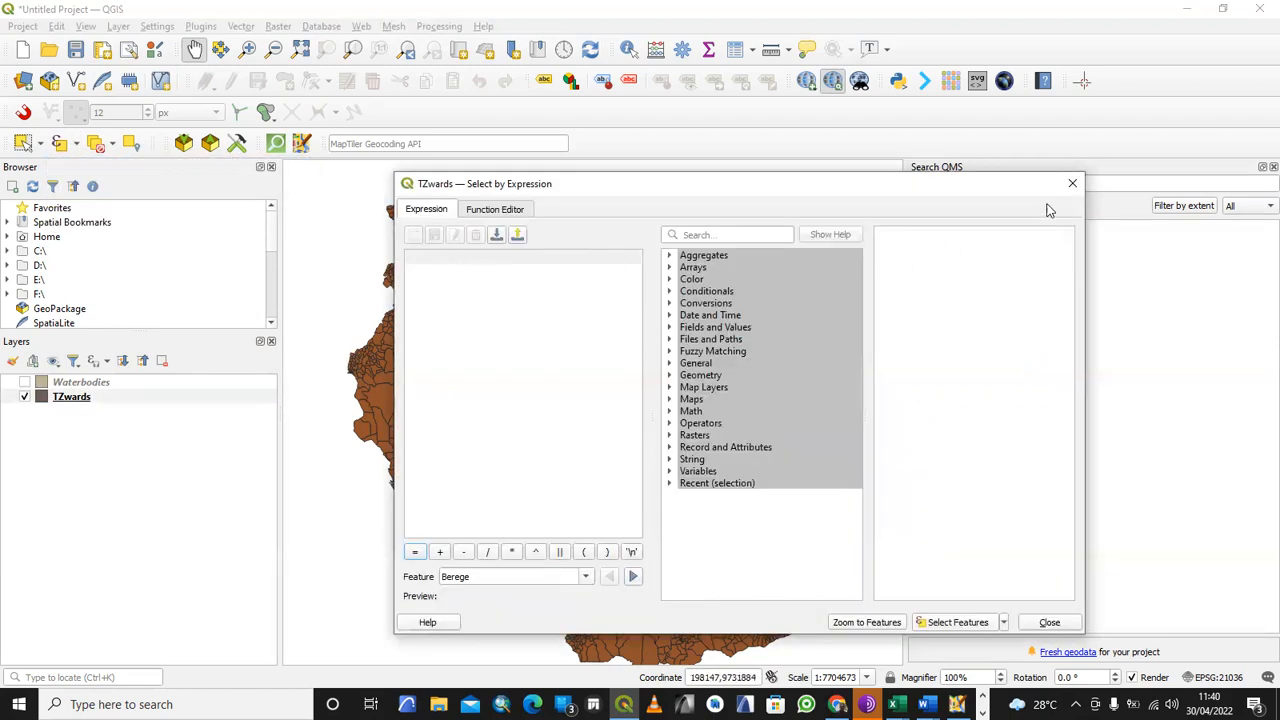
left_click(1072, 183)
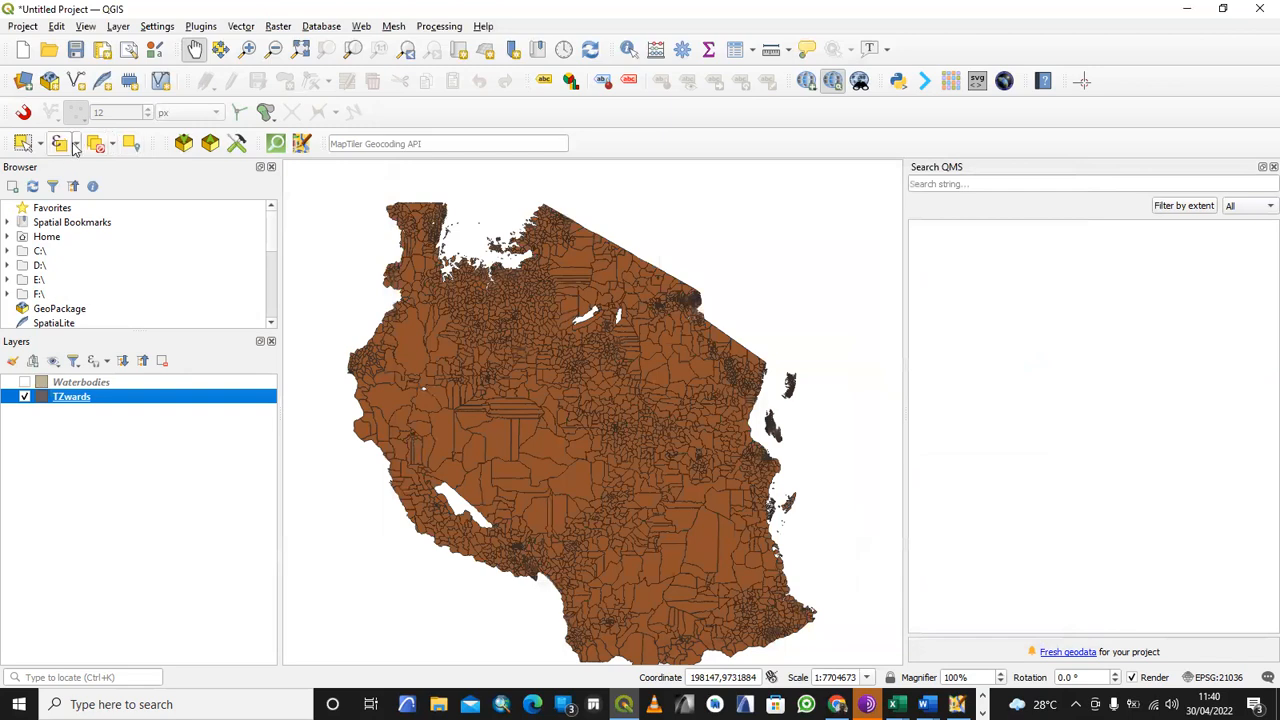
- Select the TZwards feature whose Ward_Name contains "Rusesa" using Select Features by Value, and close the form
left_click(74, 147)
left_click(100, 166)
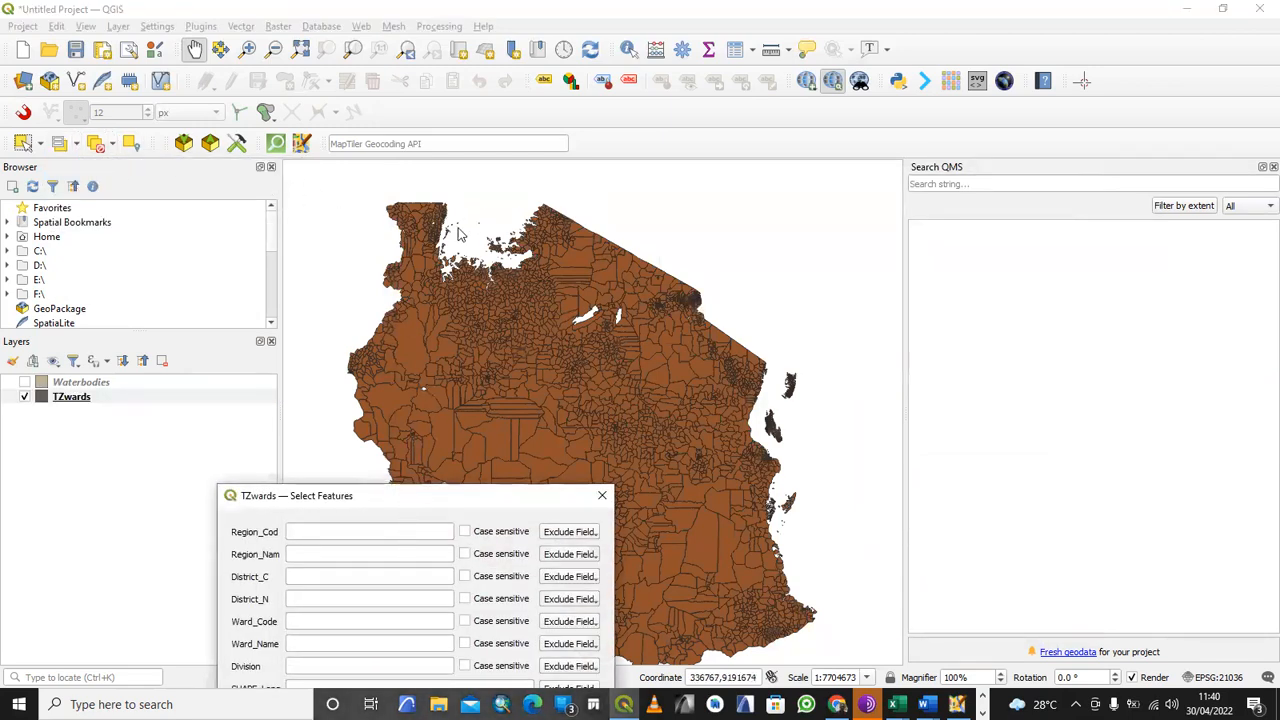
left_click(390, 357)
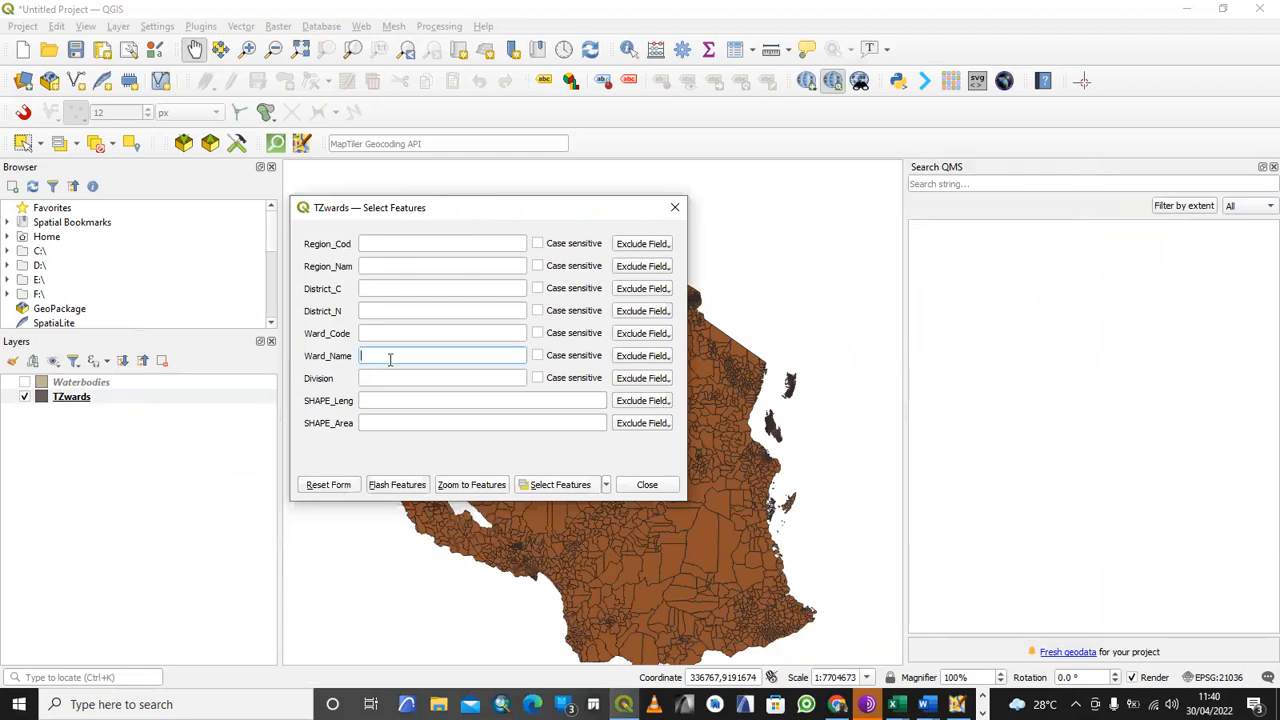
type("ru")
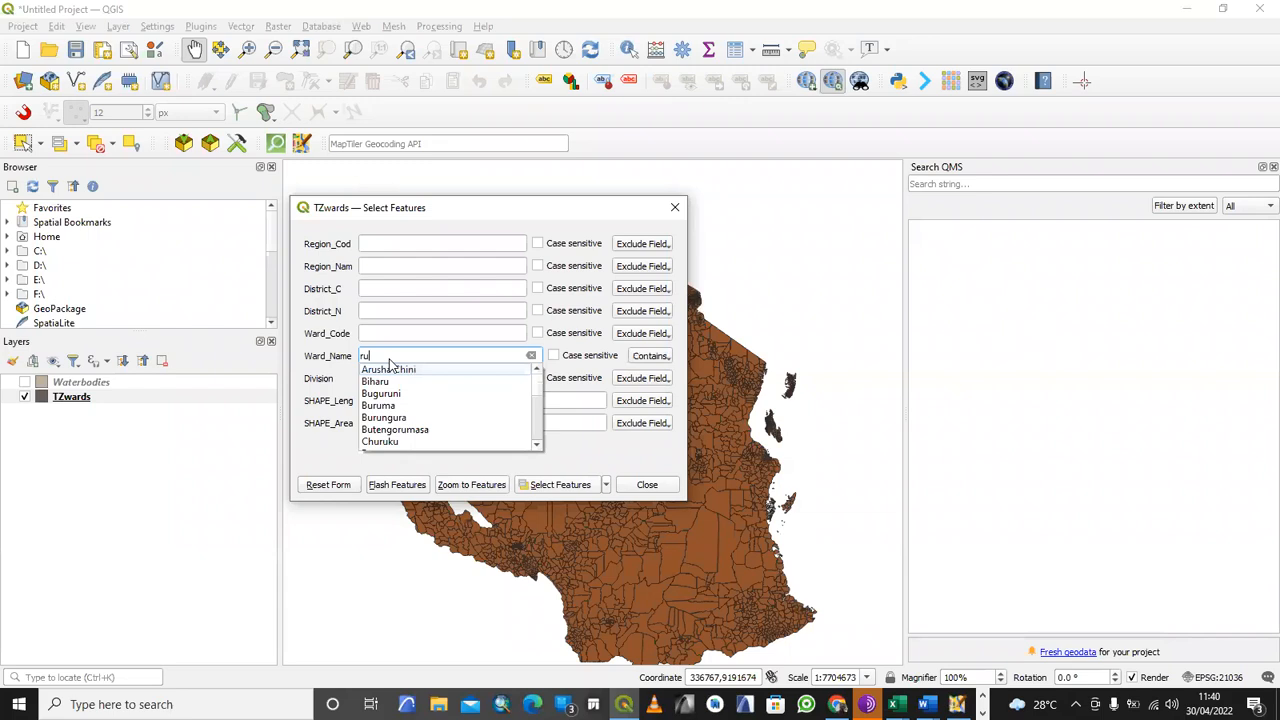
type("se")
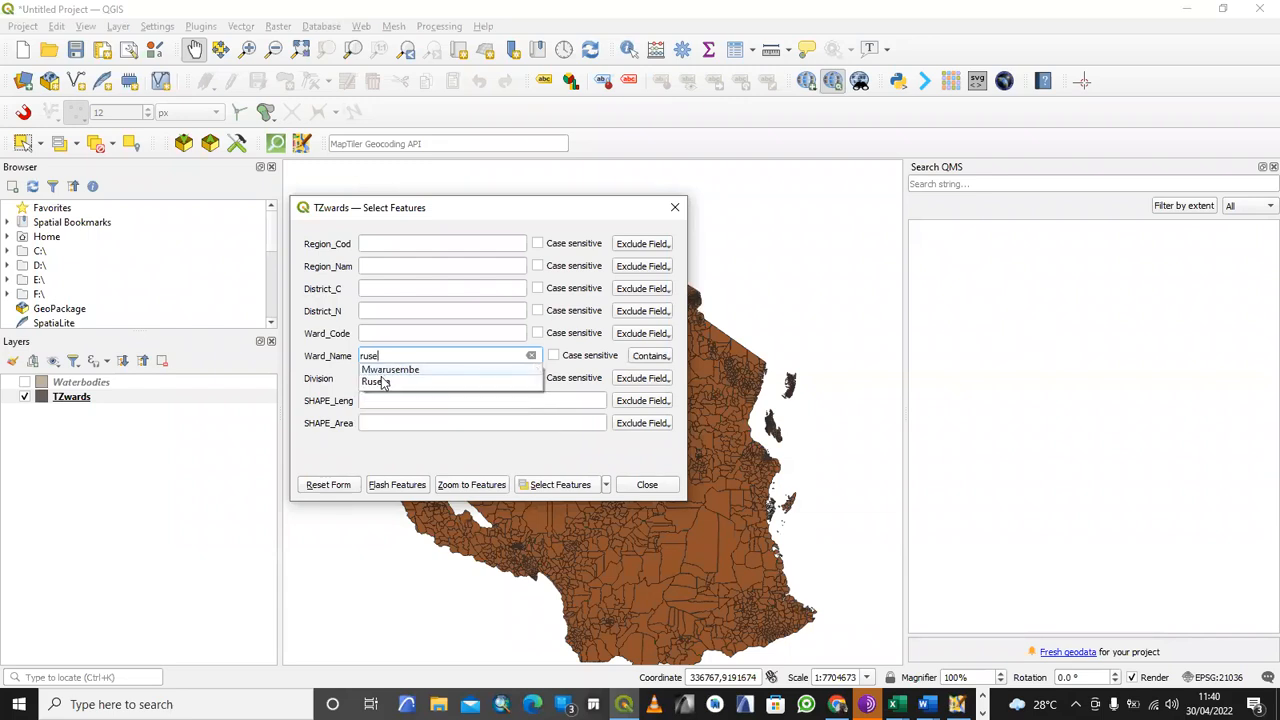
left_click(382, 380)
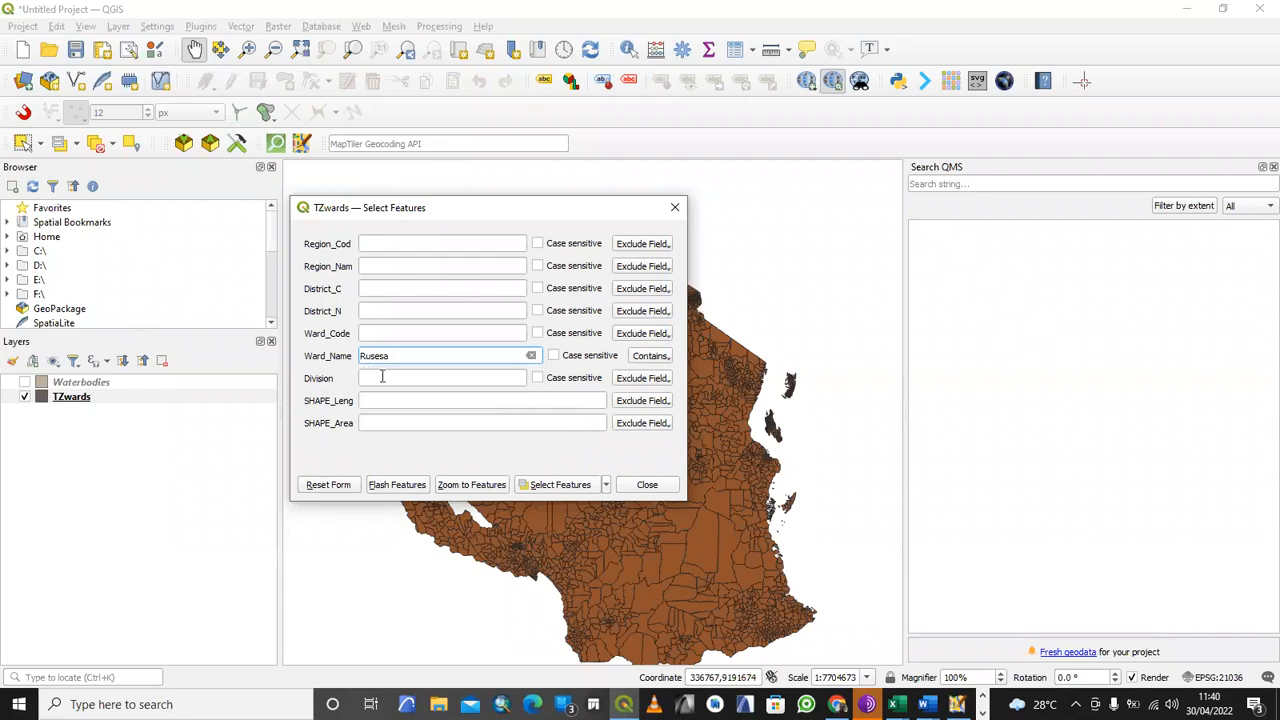
left_click(568, 487)
left_click(674, 207)
- Start exporting only the selected ward of the TZwards layer as an ESRI Shapefile and browse for its save location
scroll(360, 340, "up", 4)
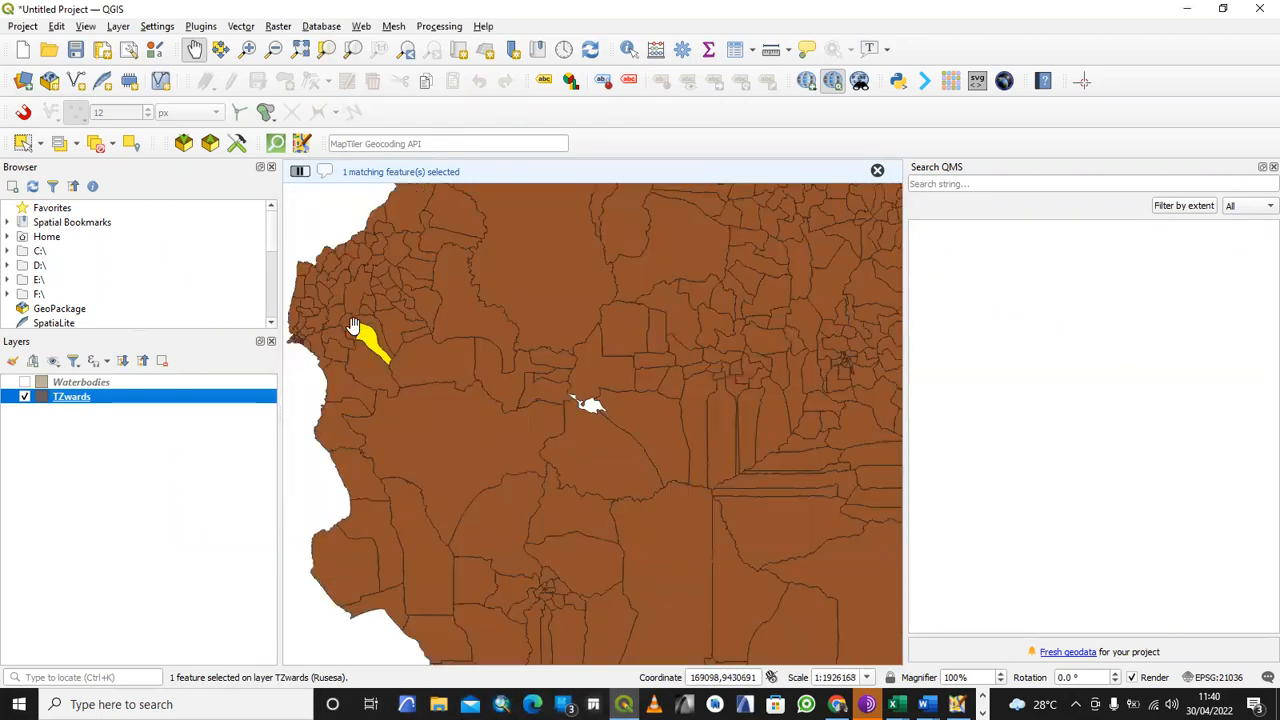
left_click_drag(386, 363, 492, 383)
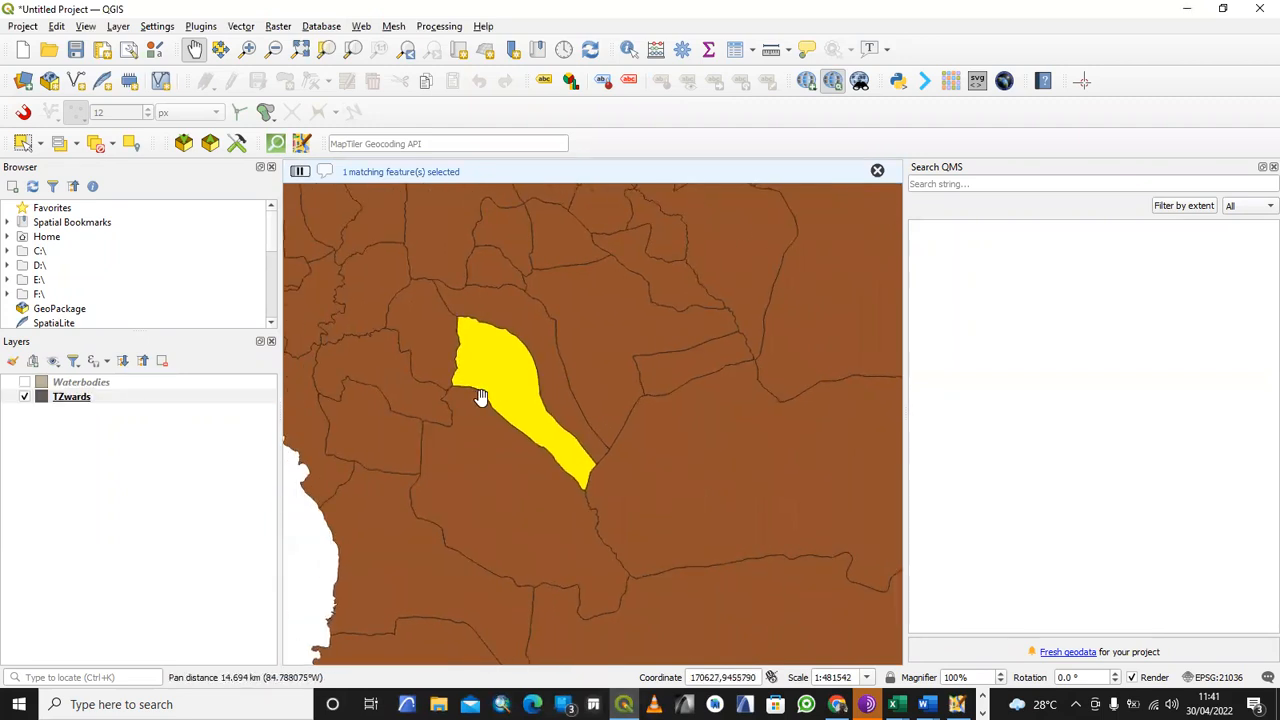
scroll(526, 377, "up", 1)
right_click(78, 398)
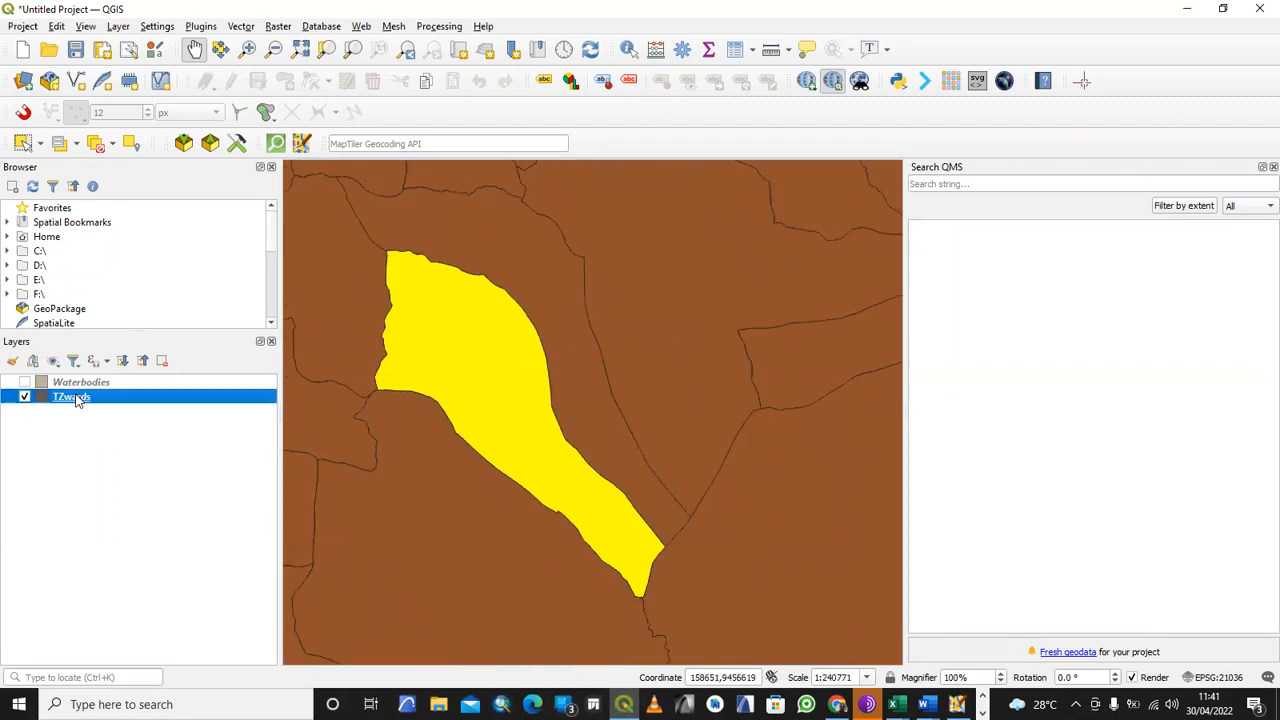
mouse_move(197, 328)
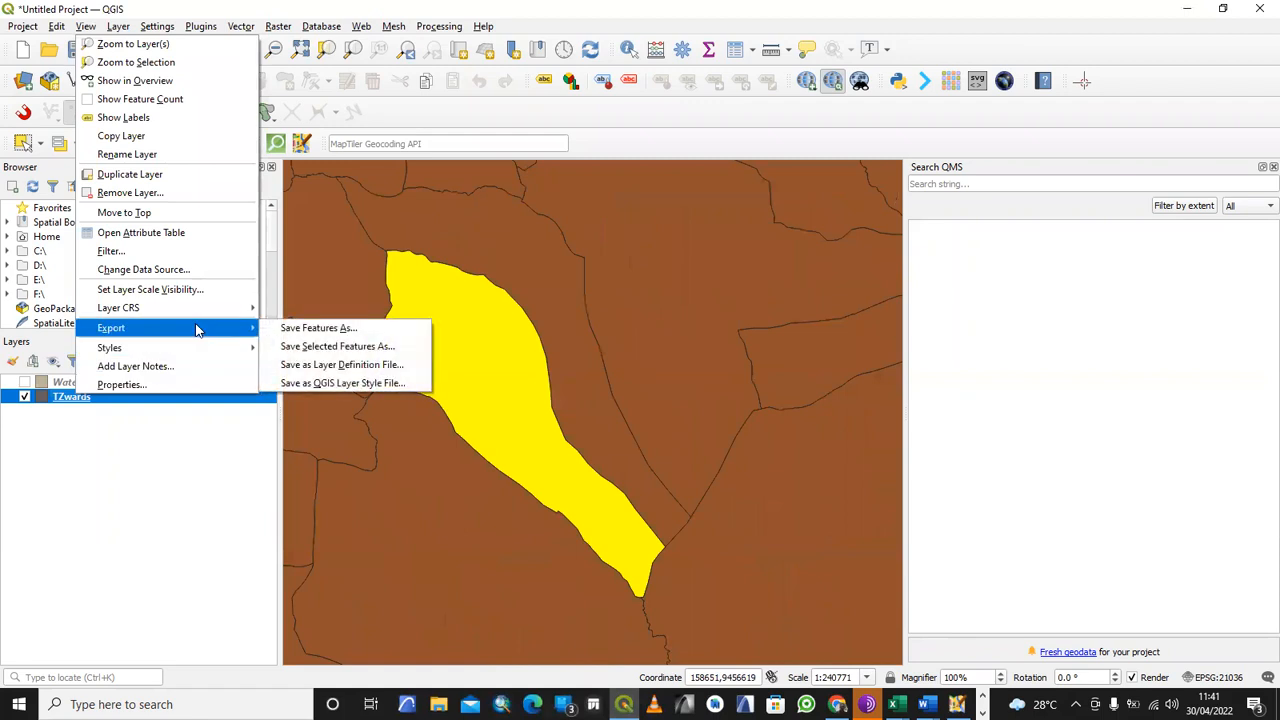
left_click(347, 347)
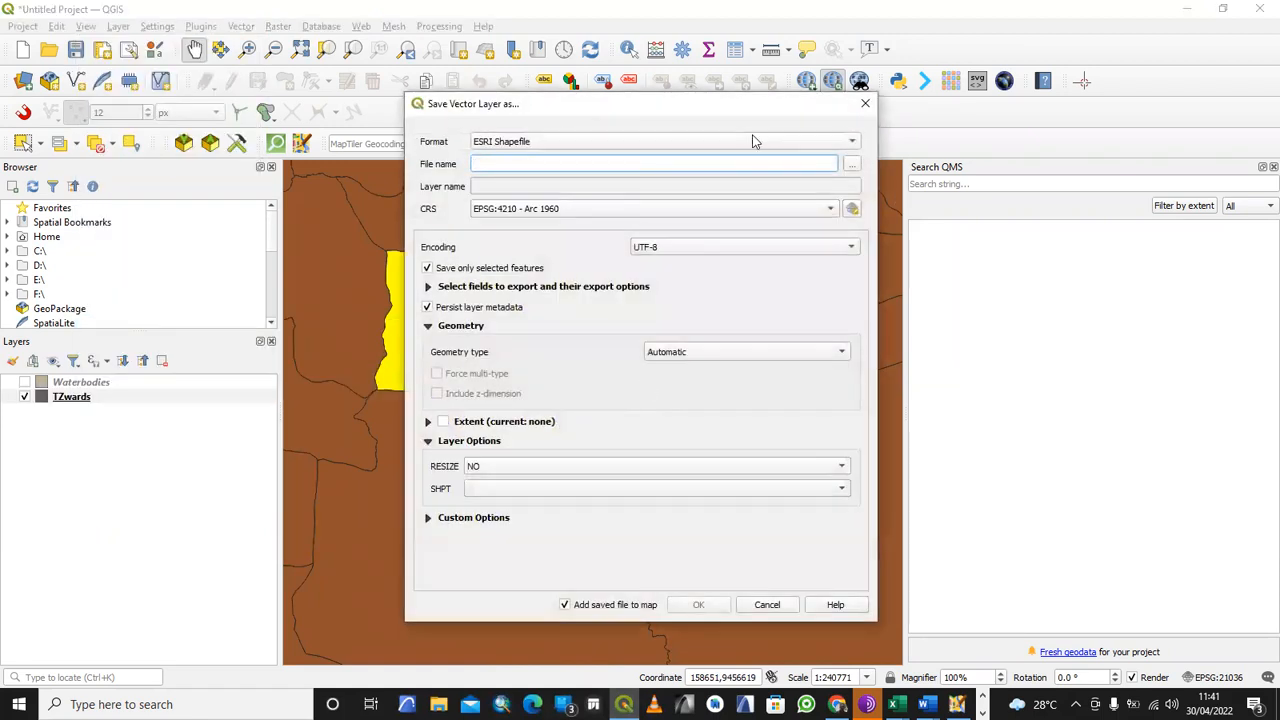
left_click(851, 164)
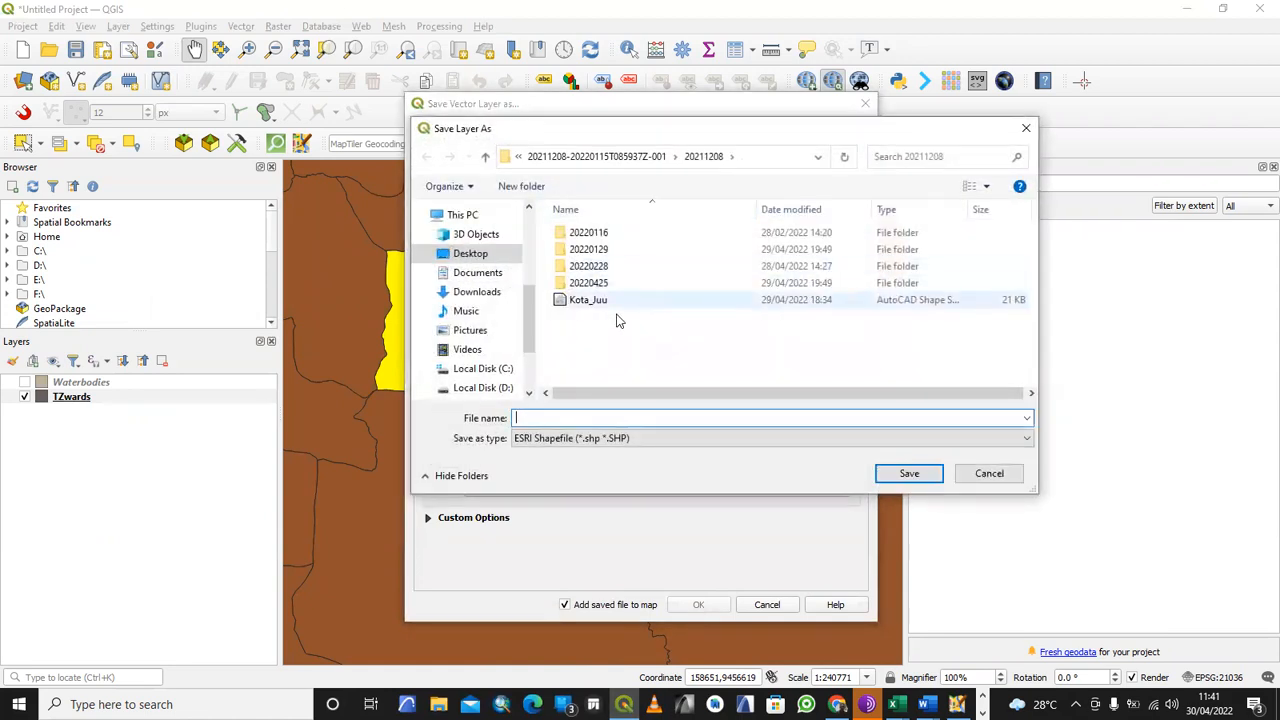
- Create a folder named Rusesa inside the 20211208 folder and open it
right_click(600, 358)
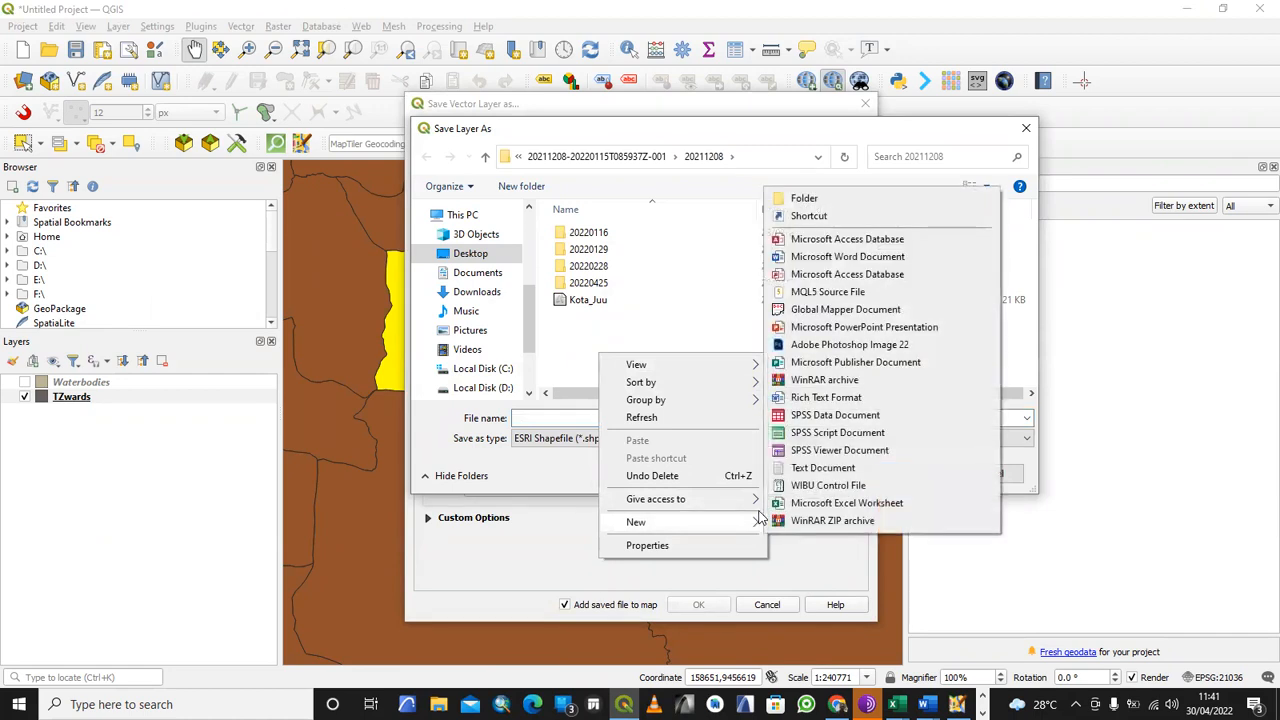
left_click(812, 199)
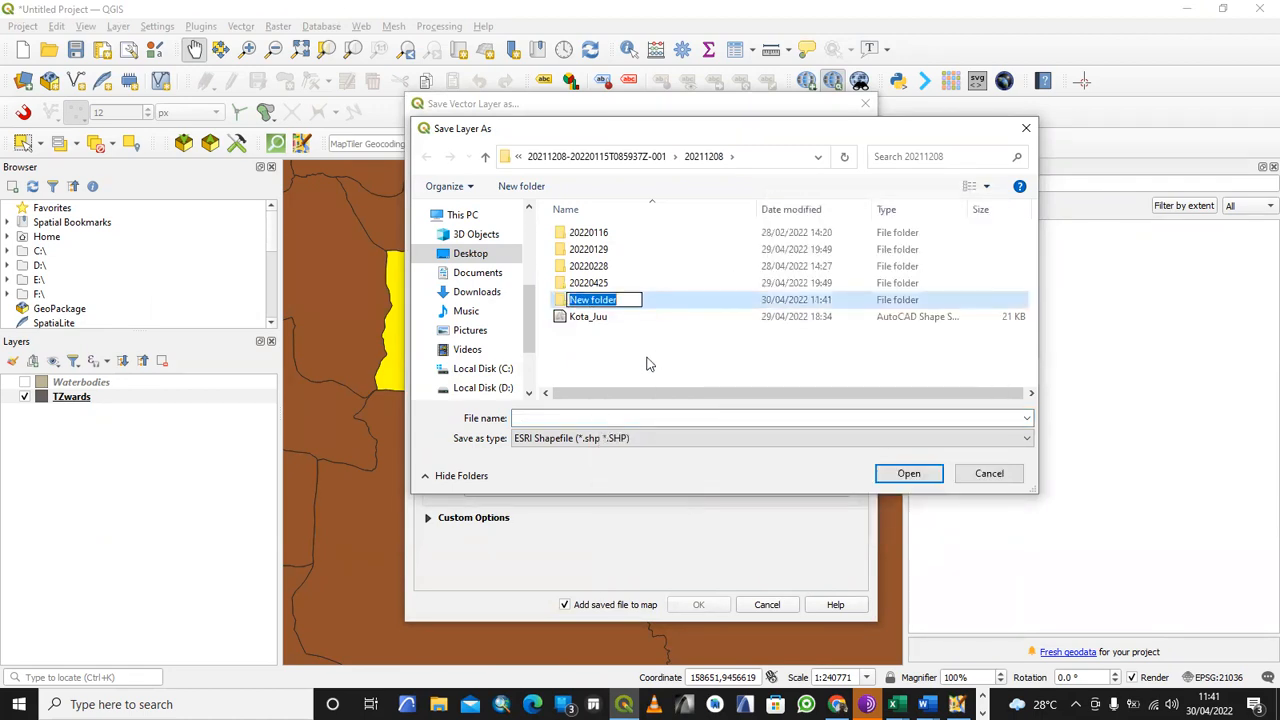
type("Rusesa")
key("Return")
double_click(606, 300)
- Save the selected ward under the file name Rusesa in the new folder and add it to the map
left_click(606, 418)
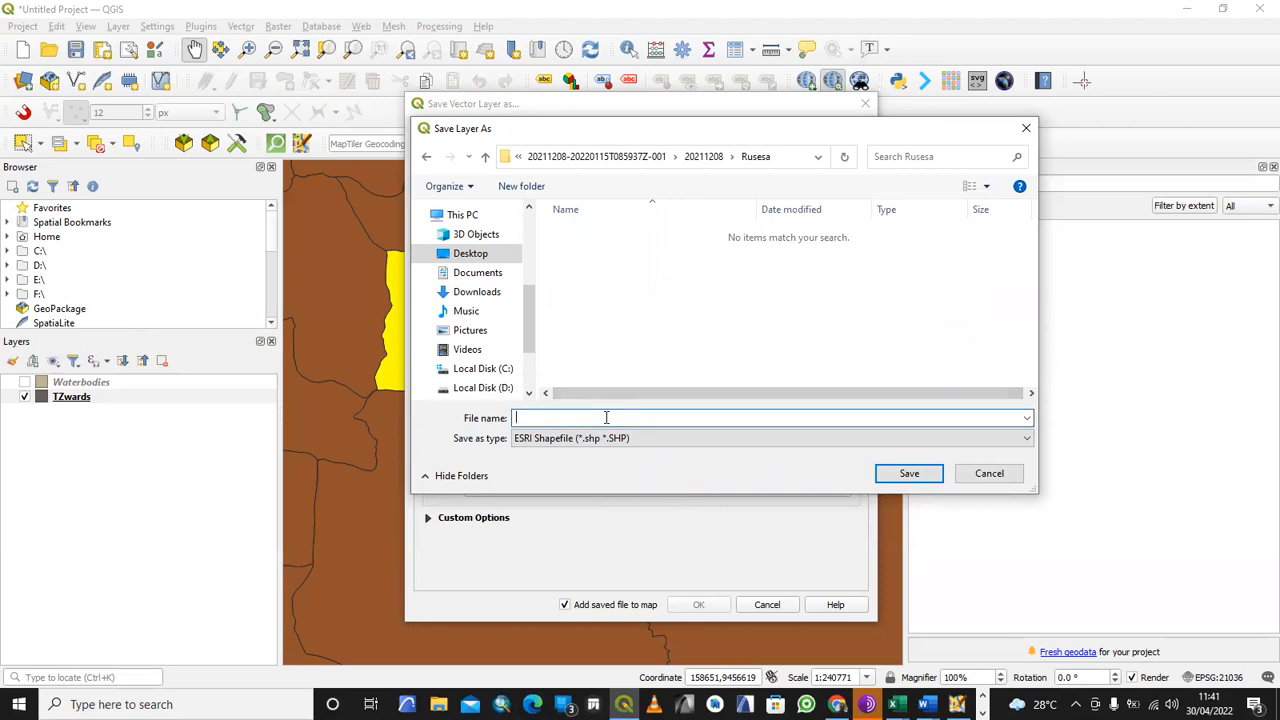
type("Rusesa")
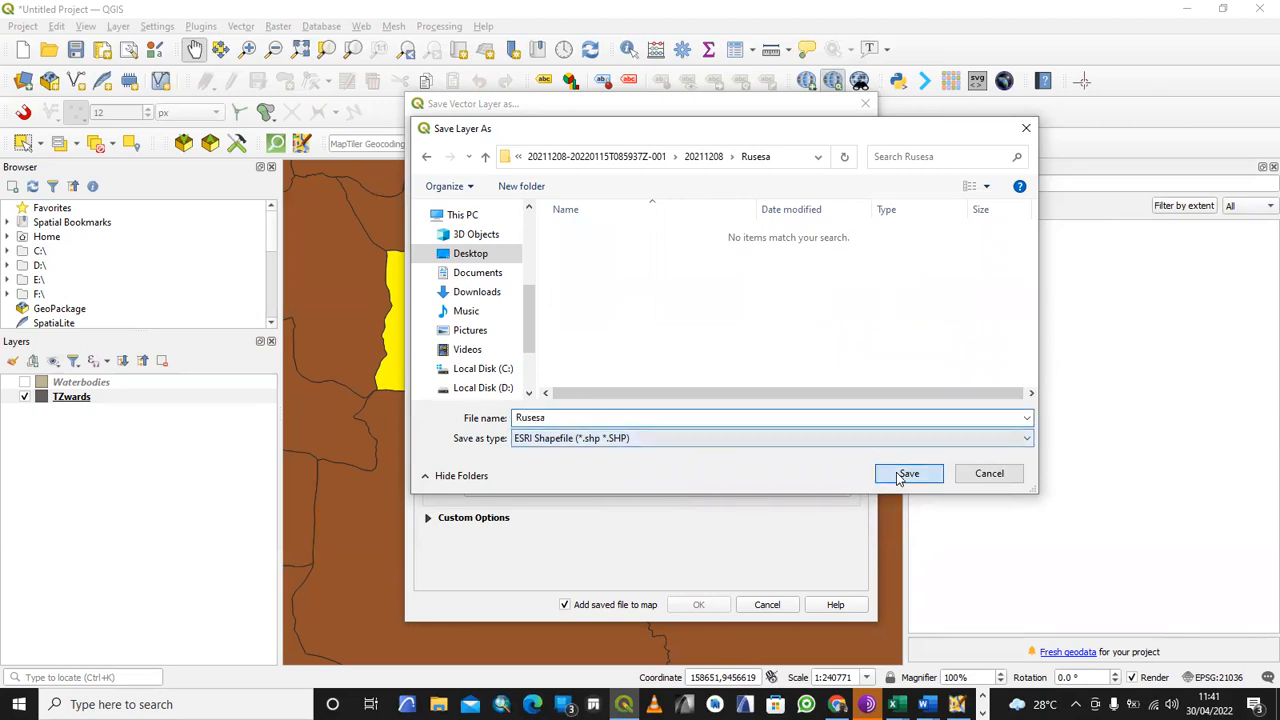
left_click(905, 474)
left_click(706, 602)
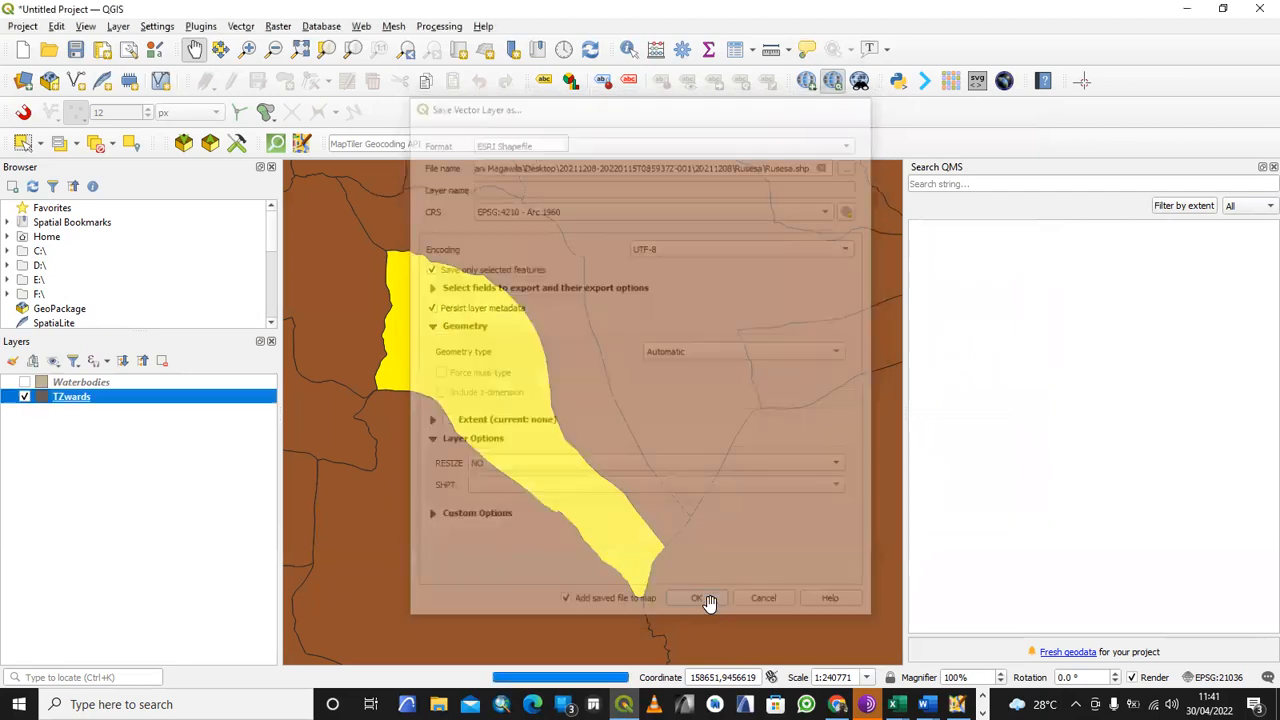
- Hide the TZwards layer so only the Rusesa ward is displayed, and dismiss the export message
left_click(20, 412)
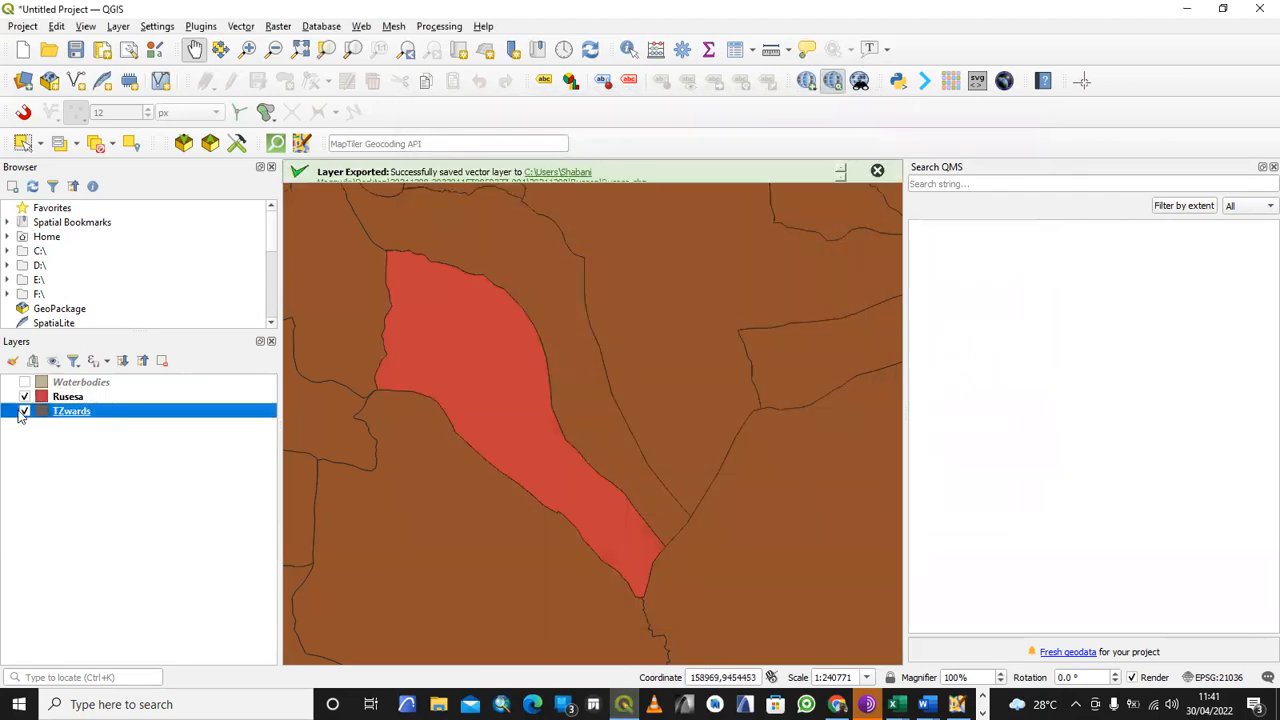
left_click(24, 411)
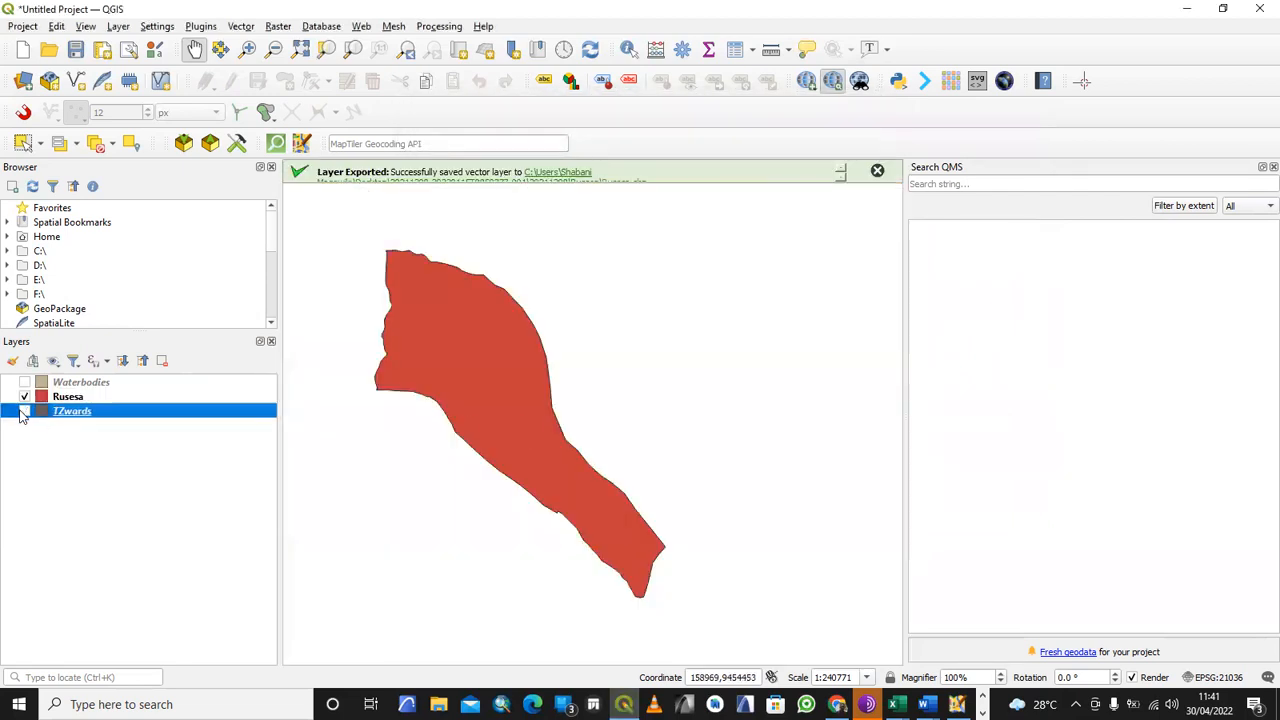
left_click_drag(474, 403, 566, 417)
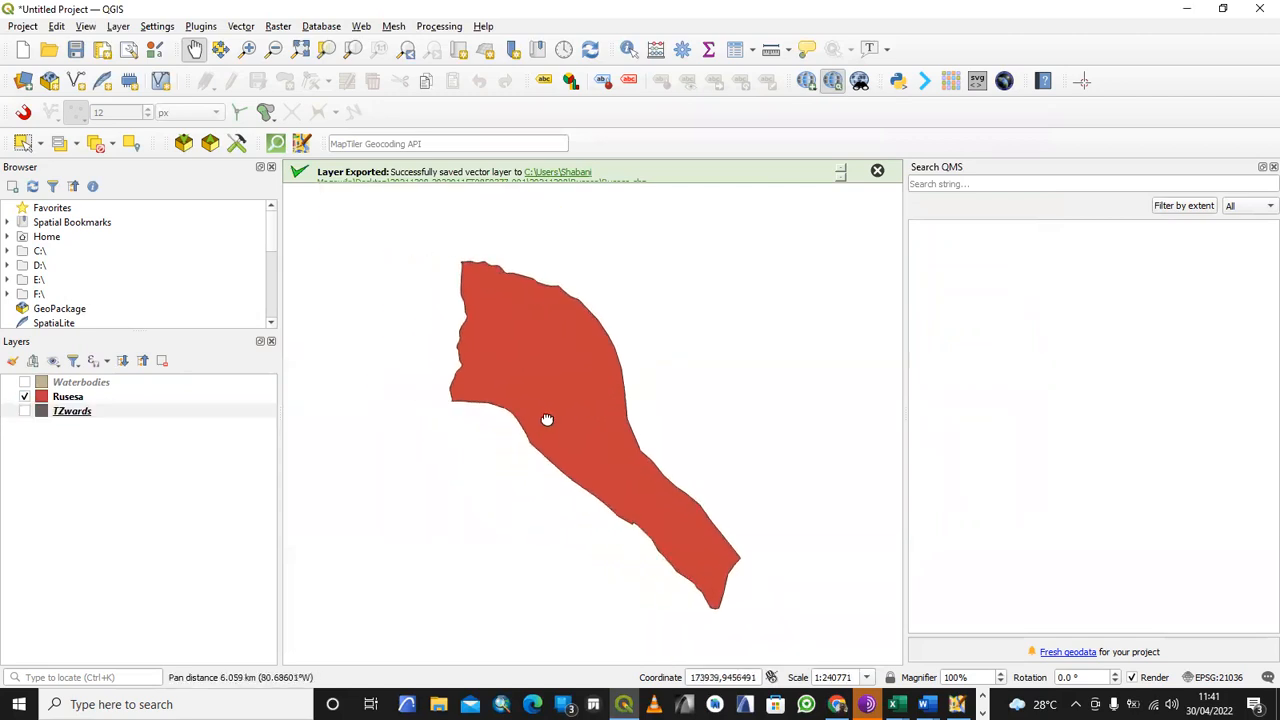
left_click(877, 173)
scroll(629, 466, "up", 1)
scroll(628, 466, "down", 1)
mouse_move(628, 466)
left_mouse_down()
mouse_move(646, 466)
mouse_move(611, 451)
left_mouse_up()
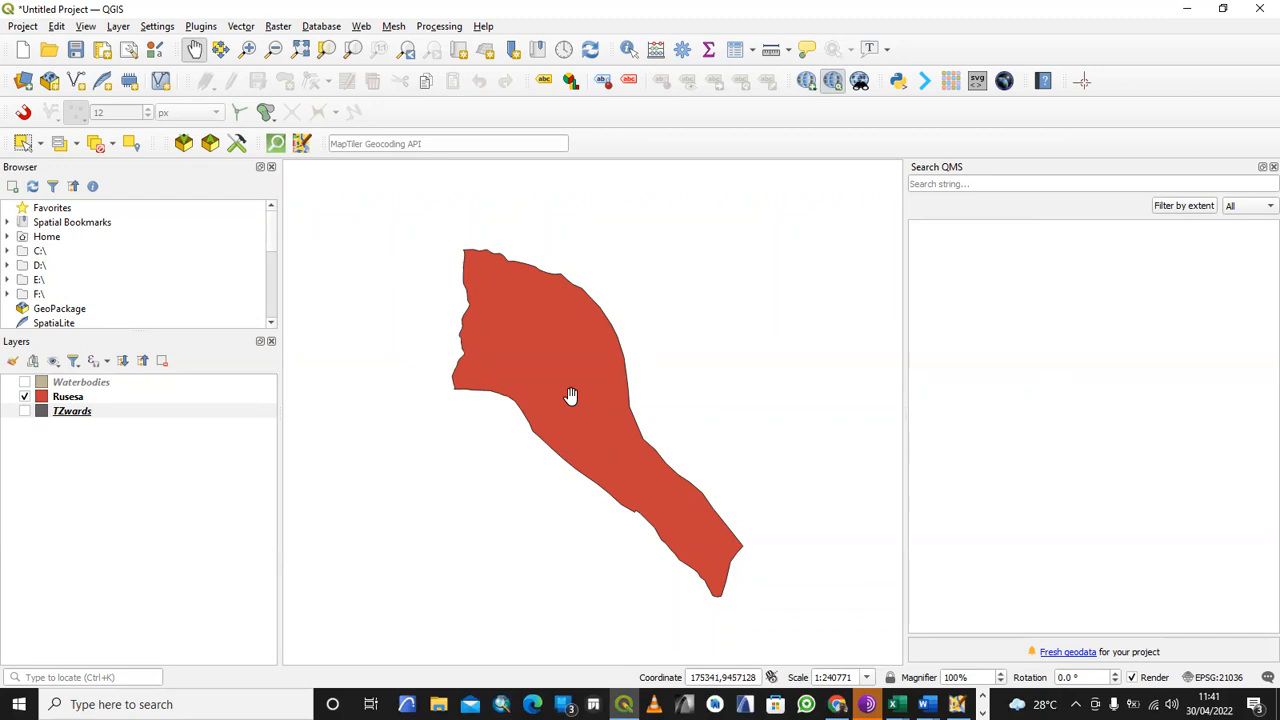
- Search all plugins for "quic", view the QuickOSM plugin's details, and close the plugin manager
left_click(275, 143)
left_click(273, 145)
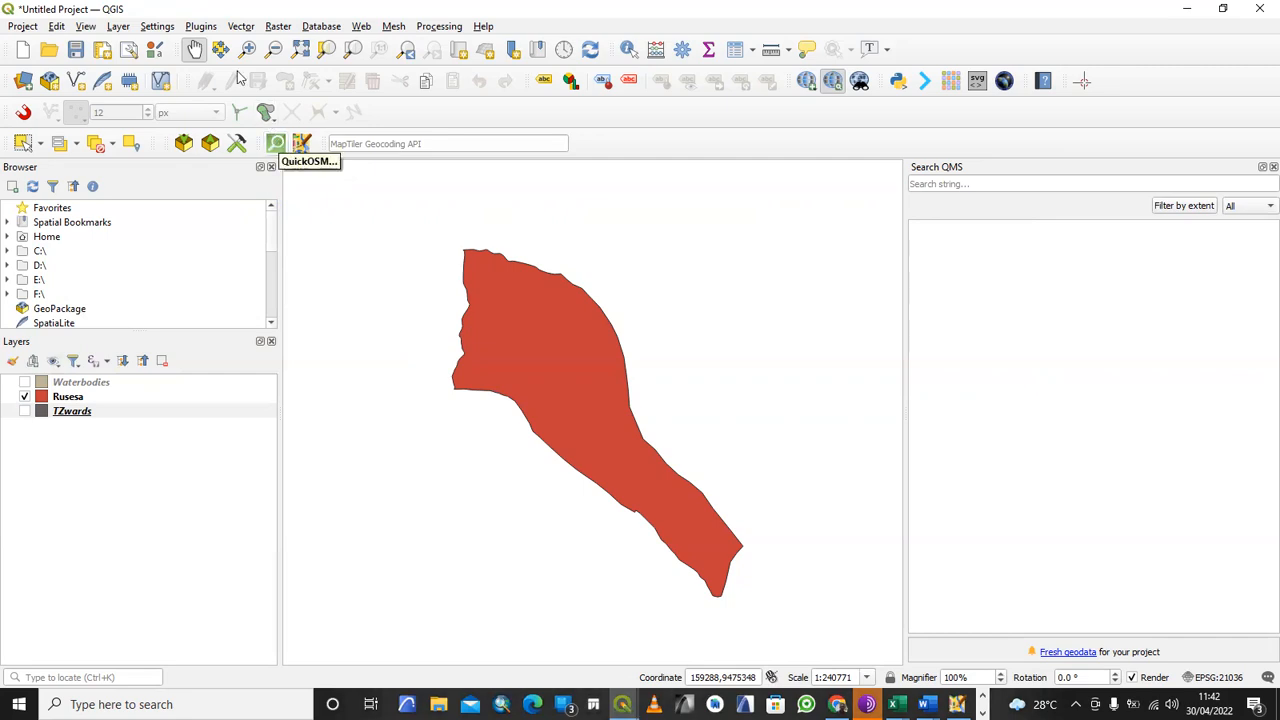
left_click(200, 27)
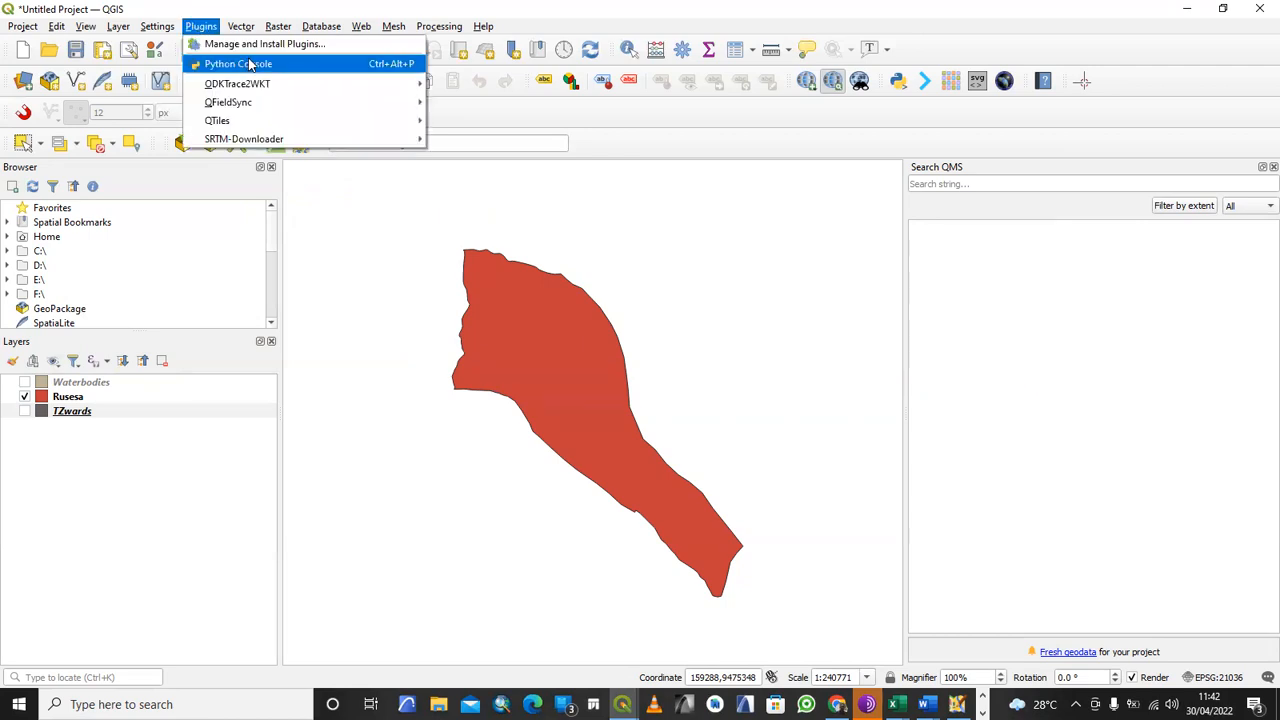
left_click(210, 44)
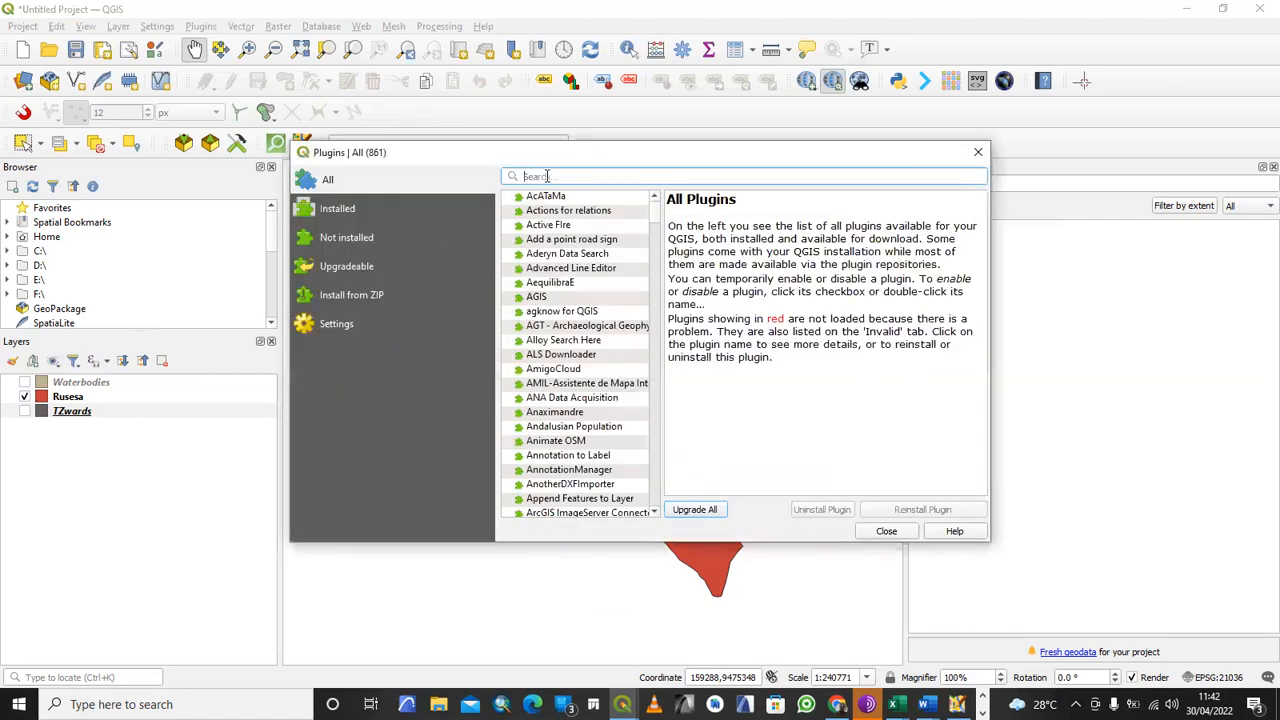
type("quic")
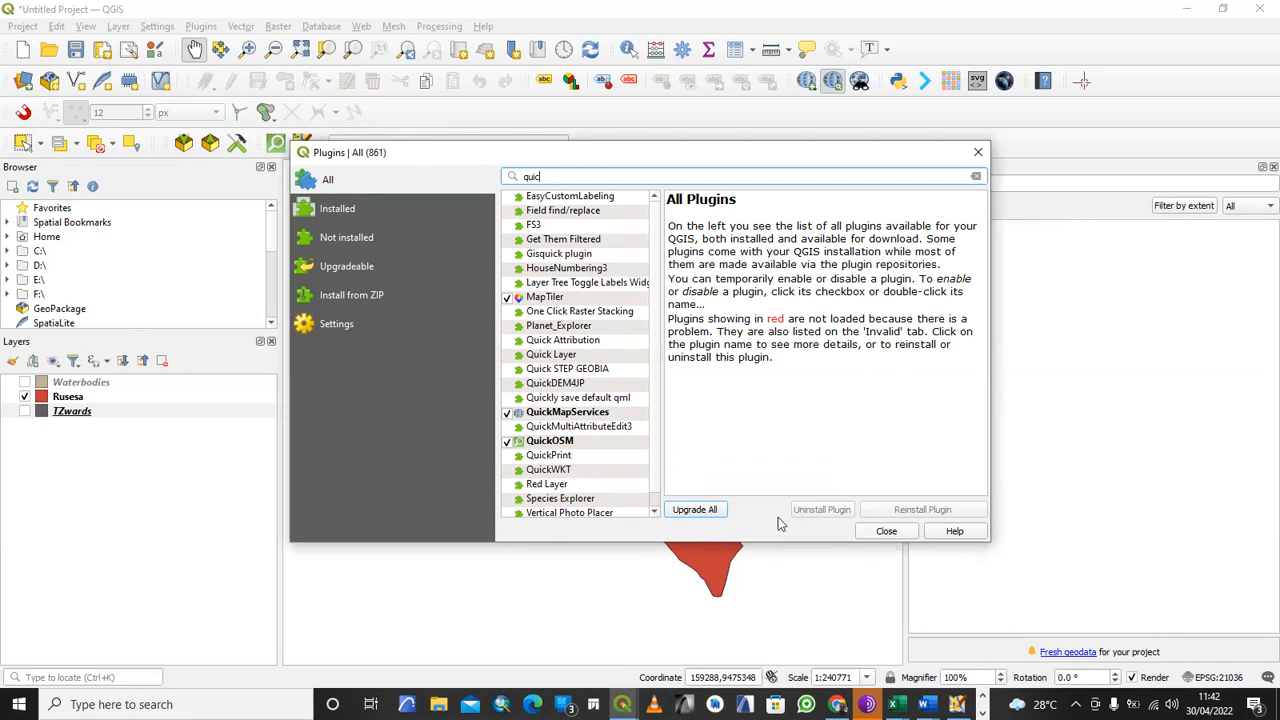
left_click(566, 446)
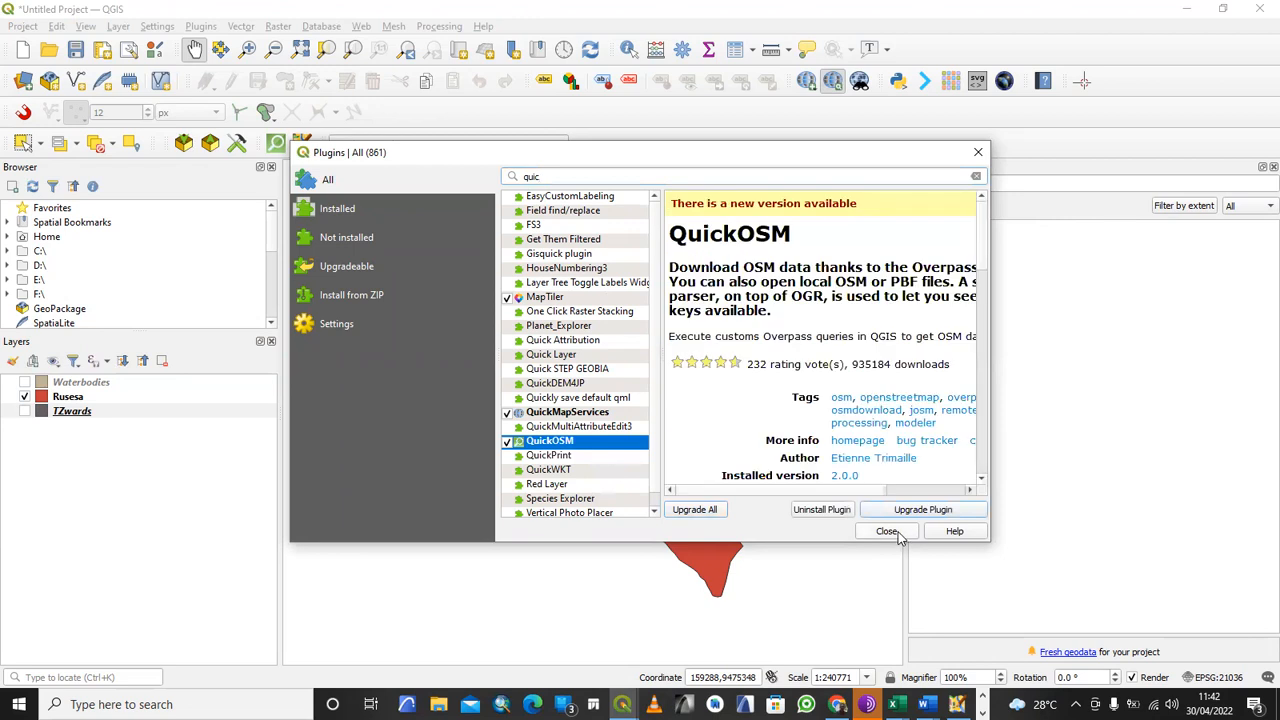
left_click(896, 535)
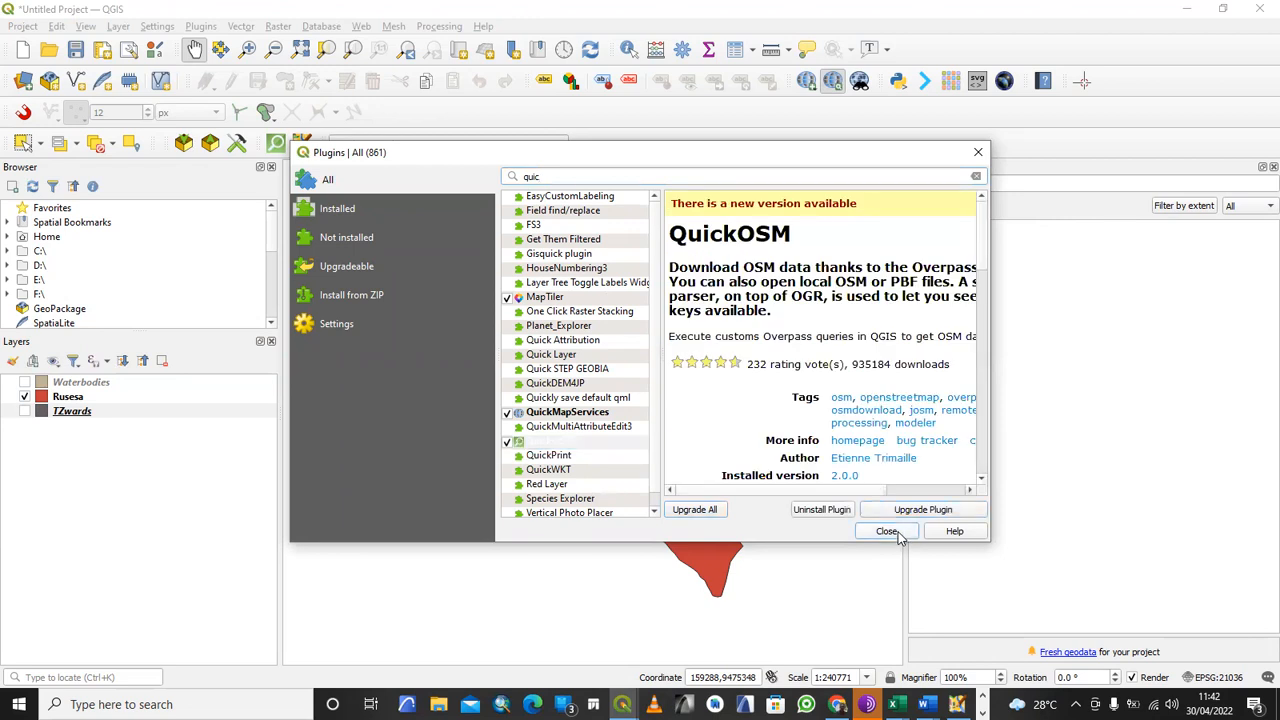
left_click_drag(603, 474, 572, 465)
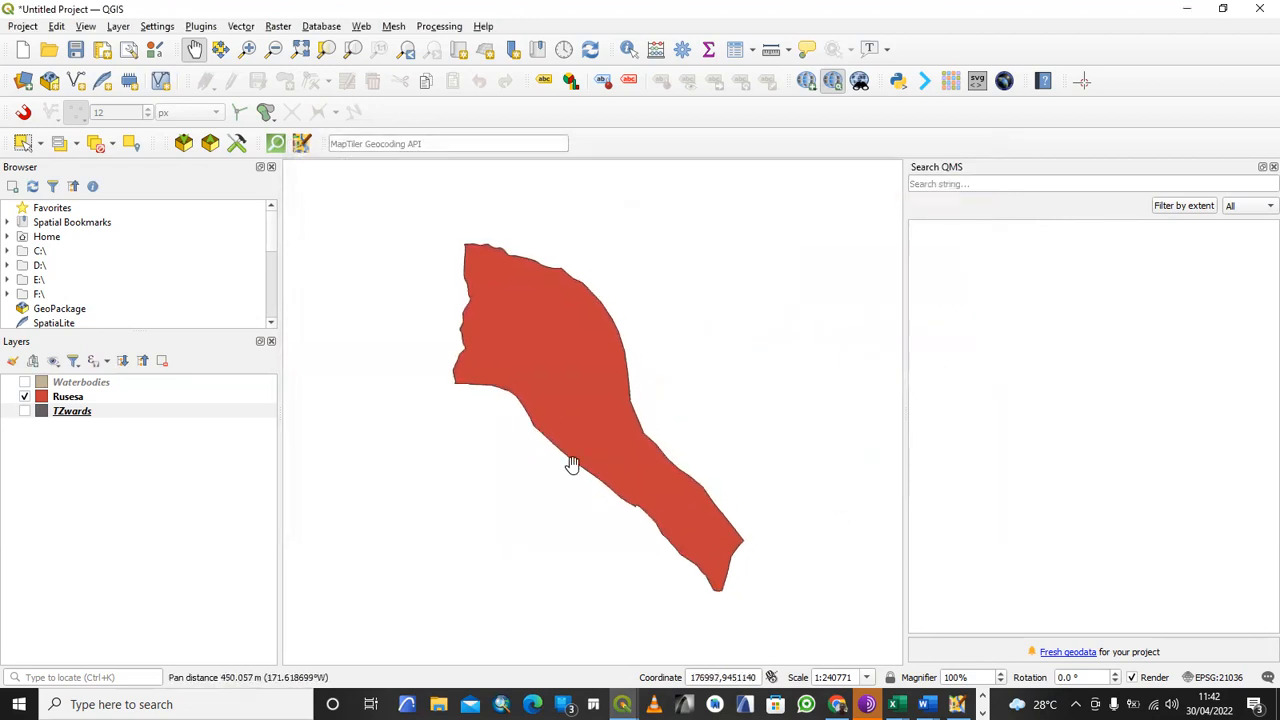
left_click_drag(568, 345, 561, 347)
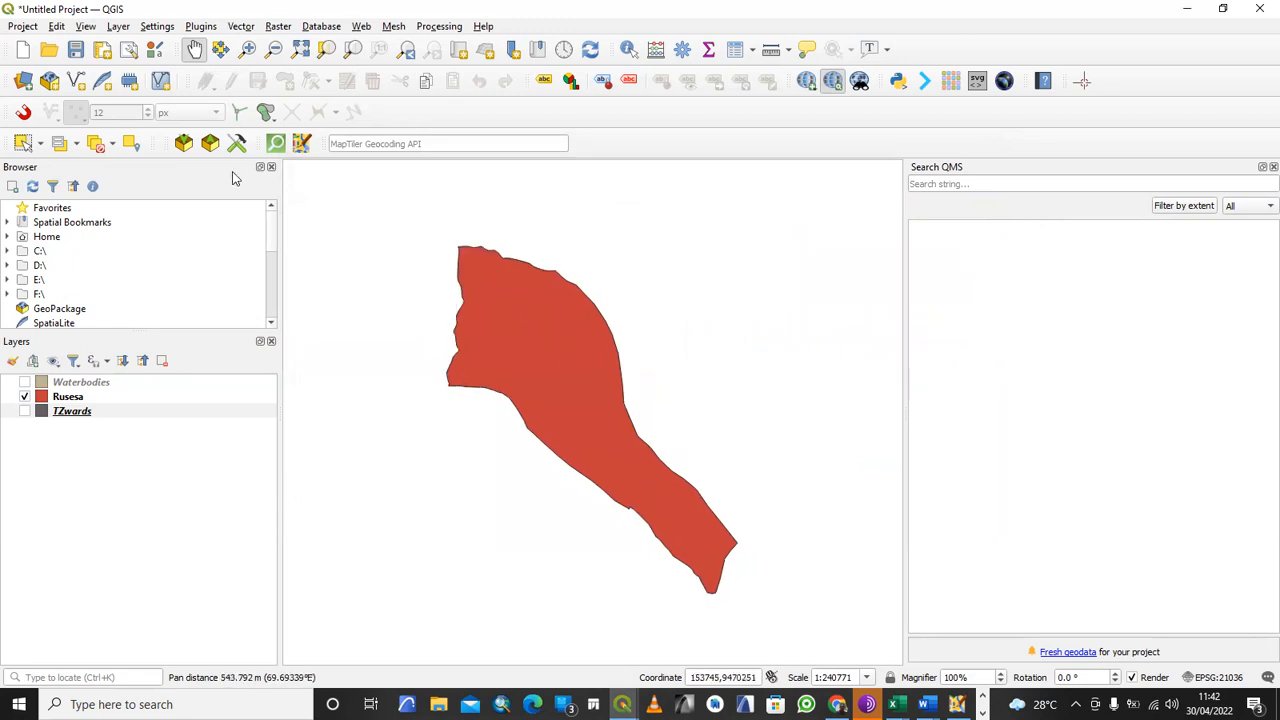
- Open QuickOSM's quick query and set the query key to highway
left_click(277, 145)
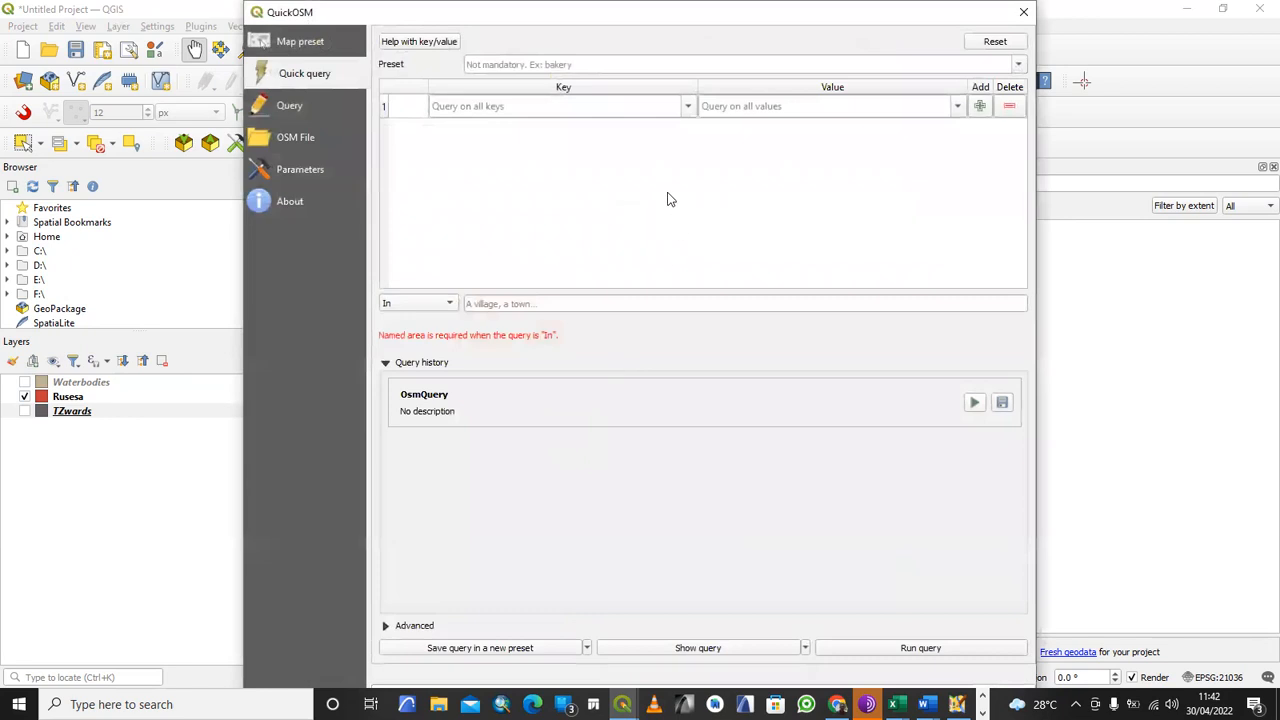
left_click(299, 108)
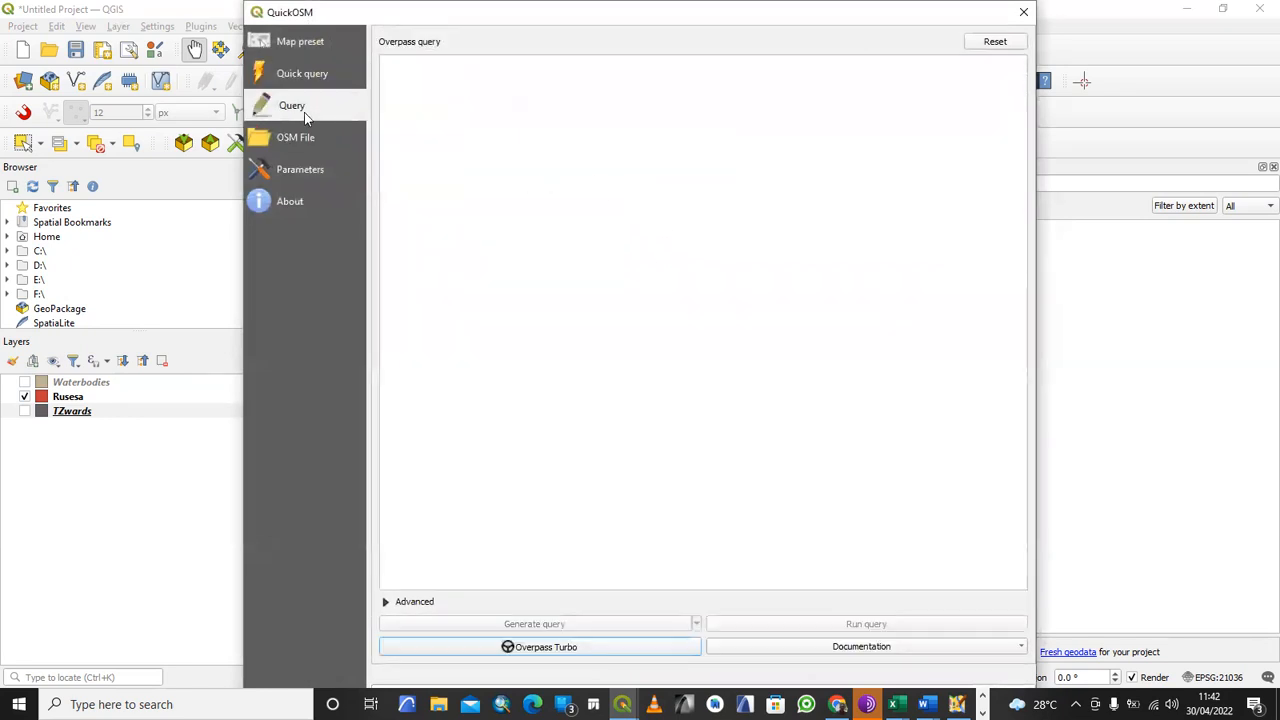
left_click(297, 79)
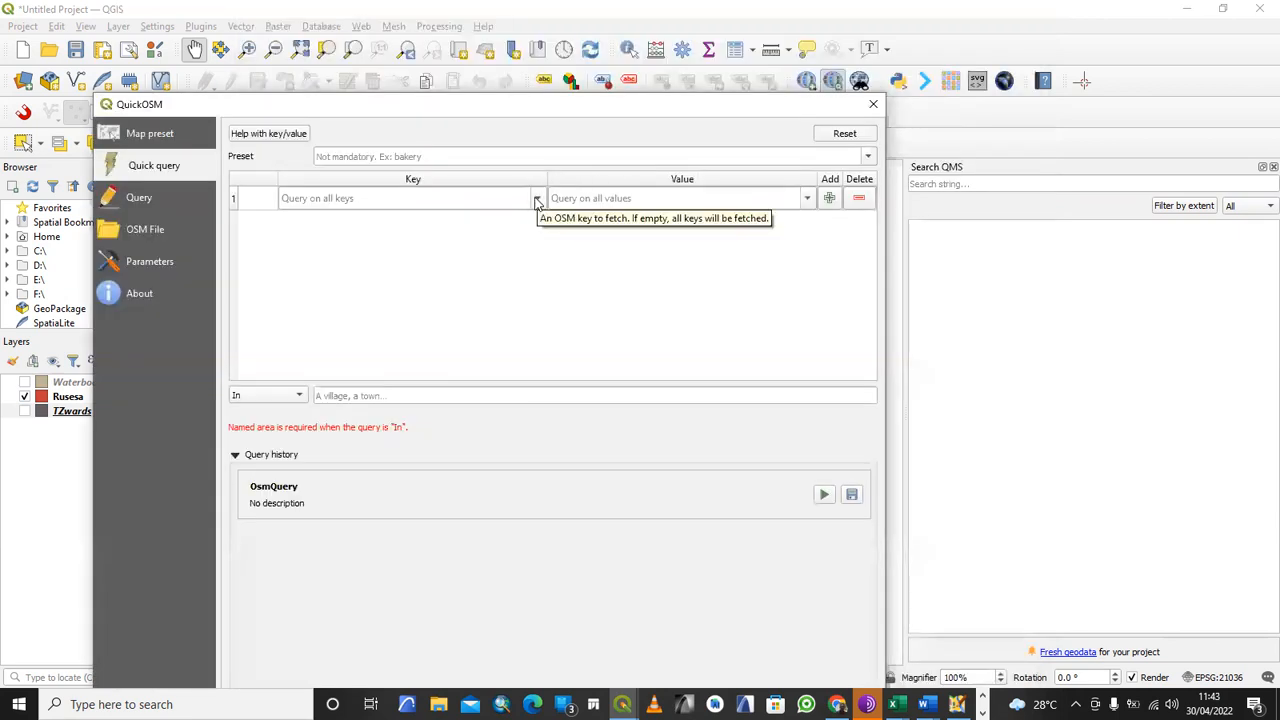
left_click(537, 199)
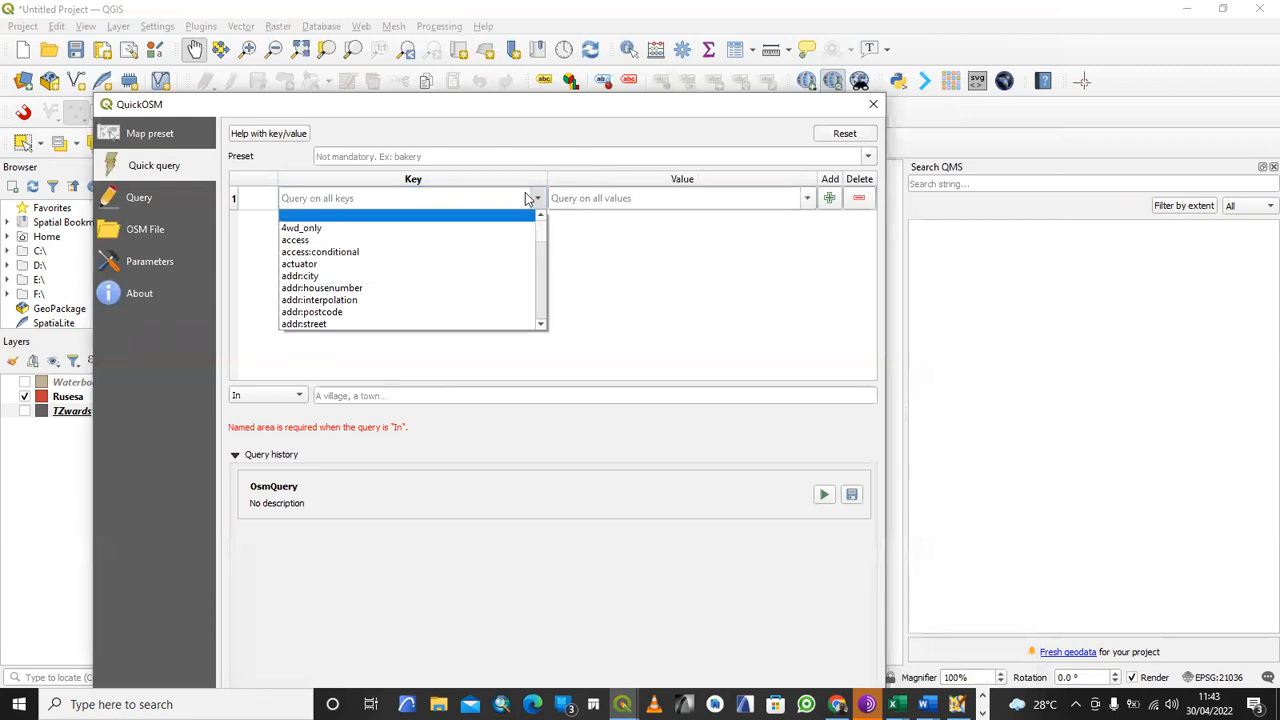
mouse_move(541, 247)
left_mouse_down()
mouse_move(540, 307)
mouse_move(545, 224)
left_mouse_up()
left_click(456, 198)
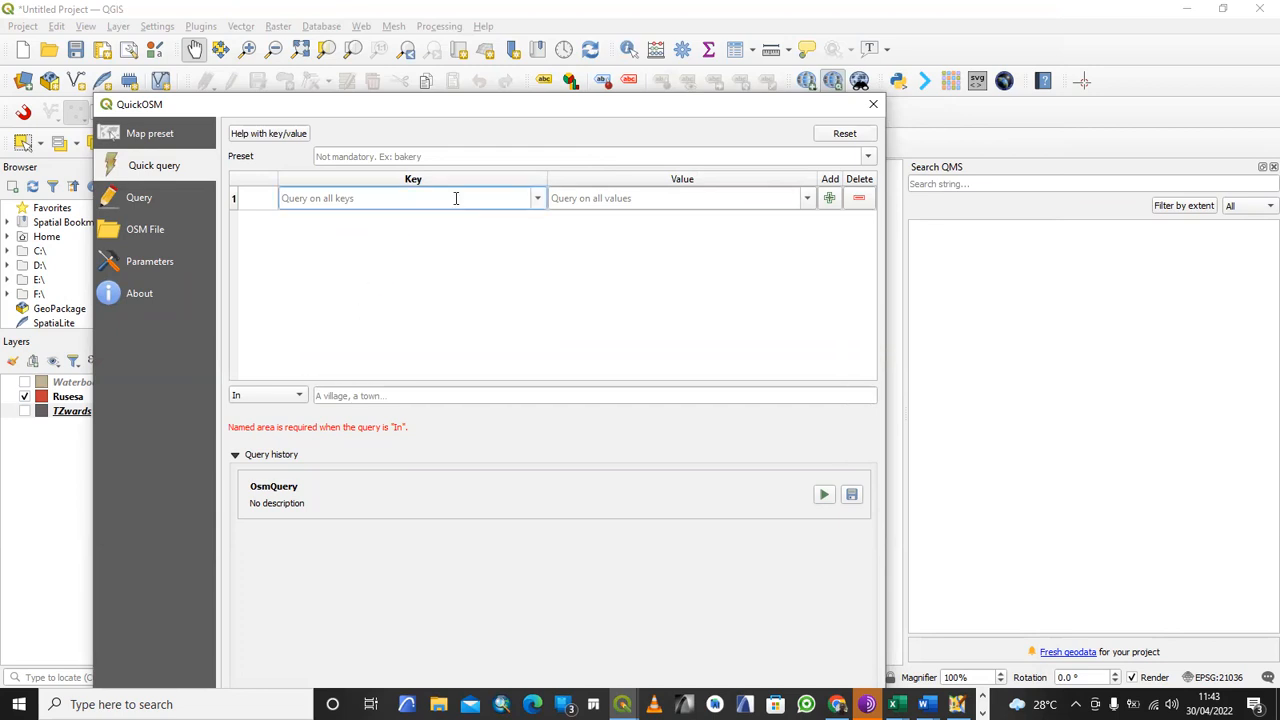
type("hig")
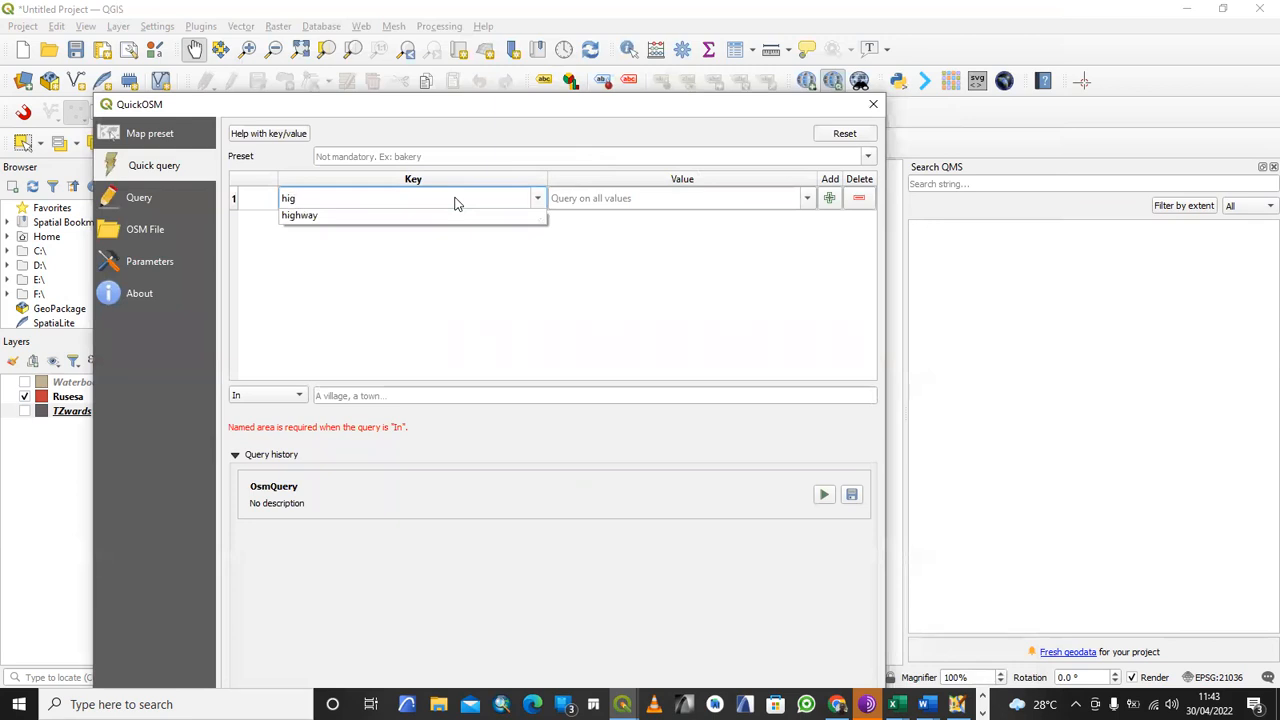
left_click(337, 217)
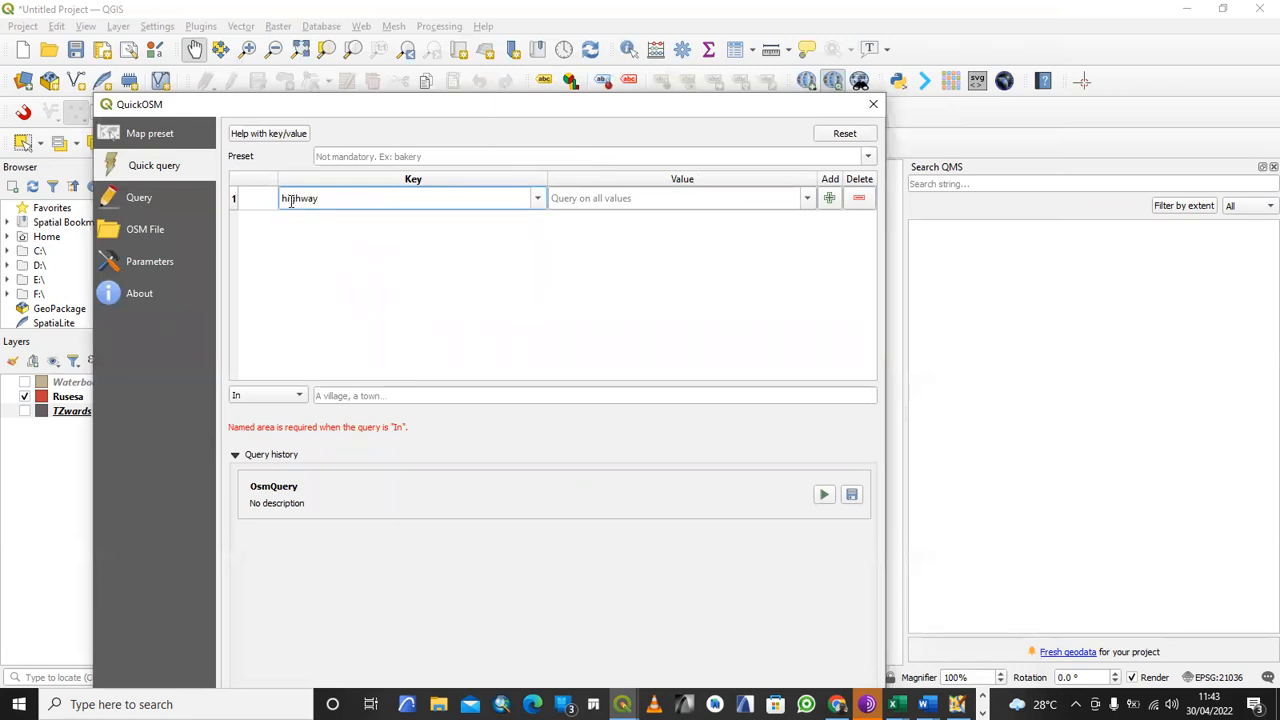
- Set the value for the highway key to unclassified
left_click(808, 198)
scroll(717, 277, "down", 3)
scroll(717, 277, "down", 4)
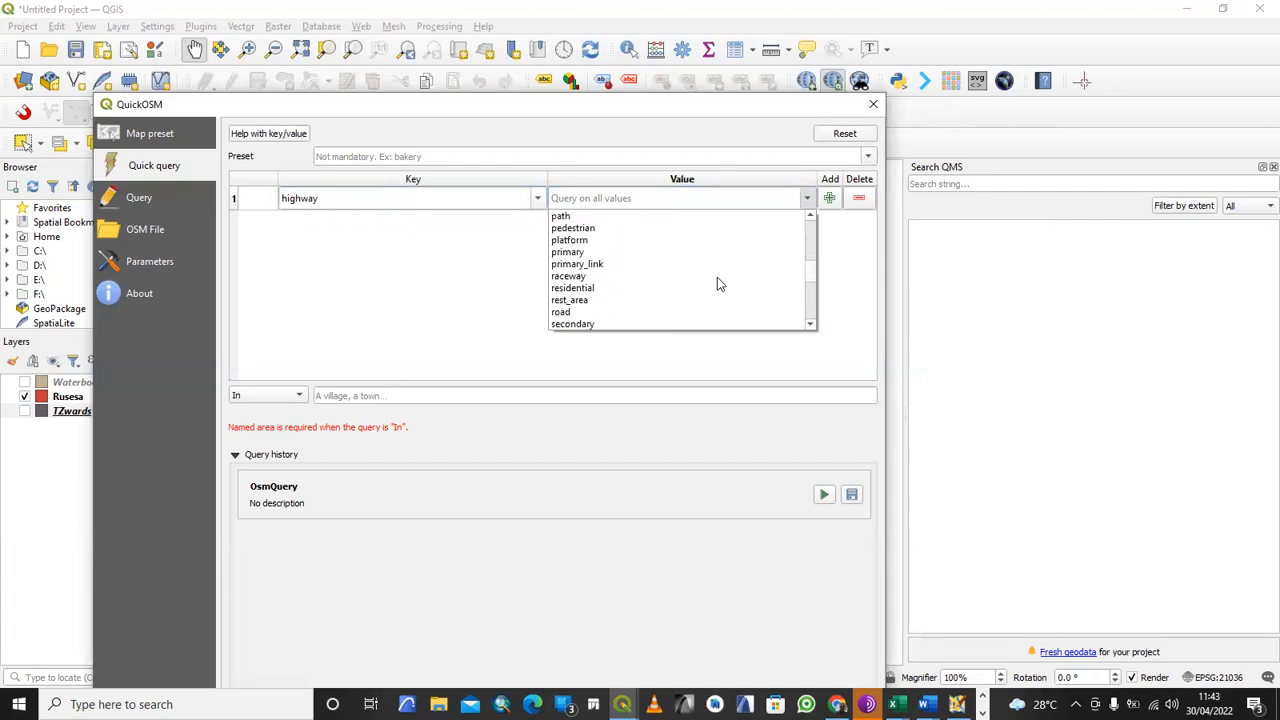
scroll(717, 277, "down", 1)
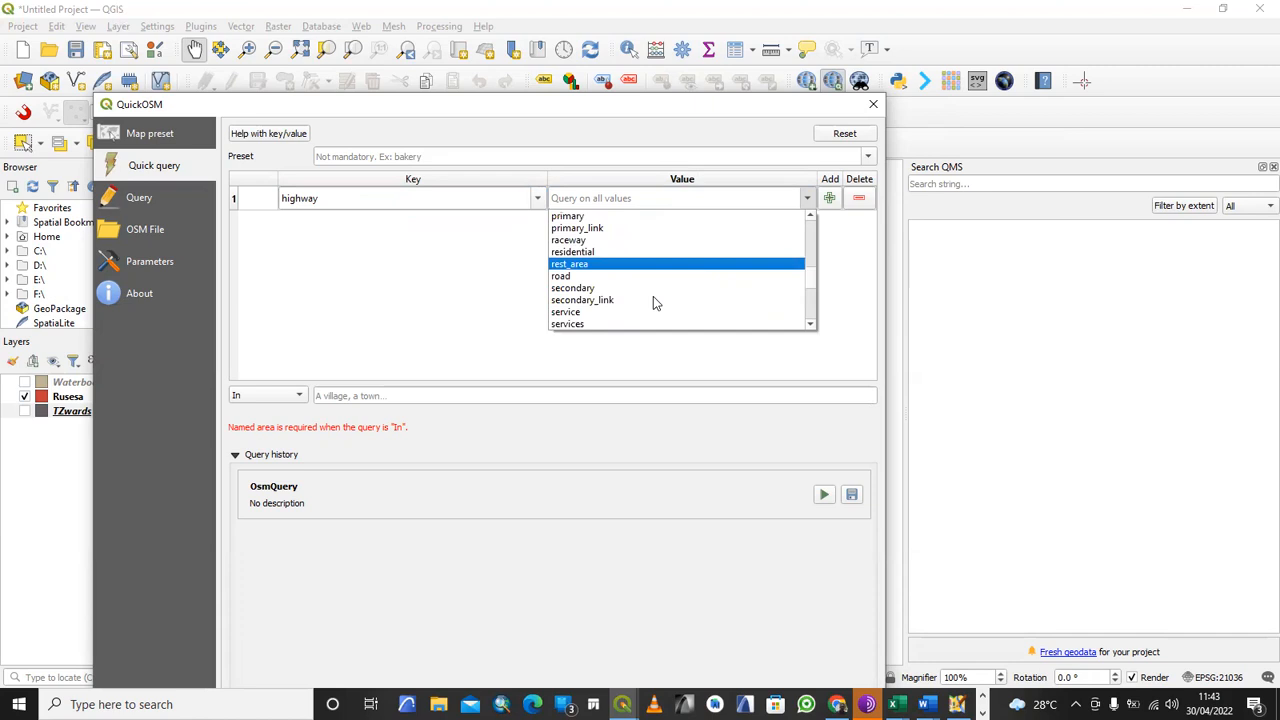
scroll(653, 296, "down", 5)
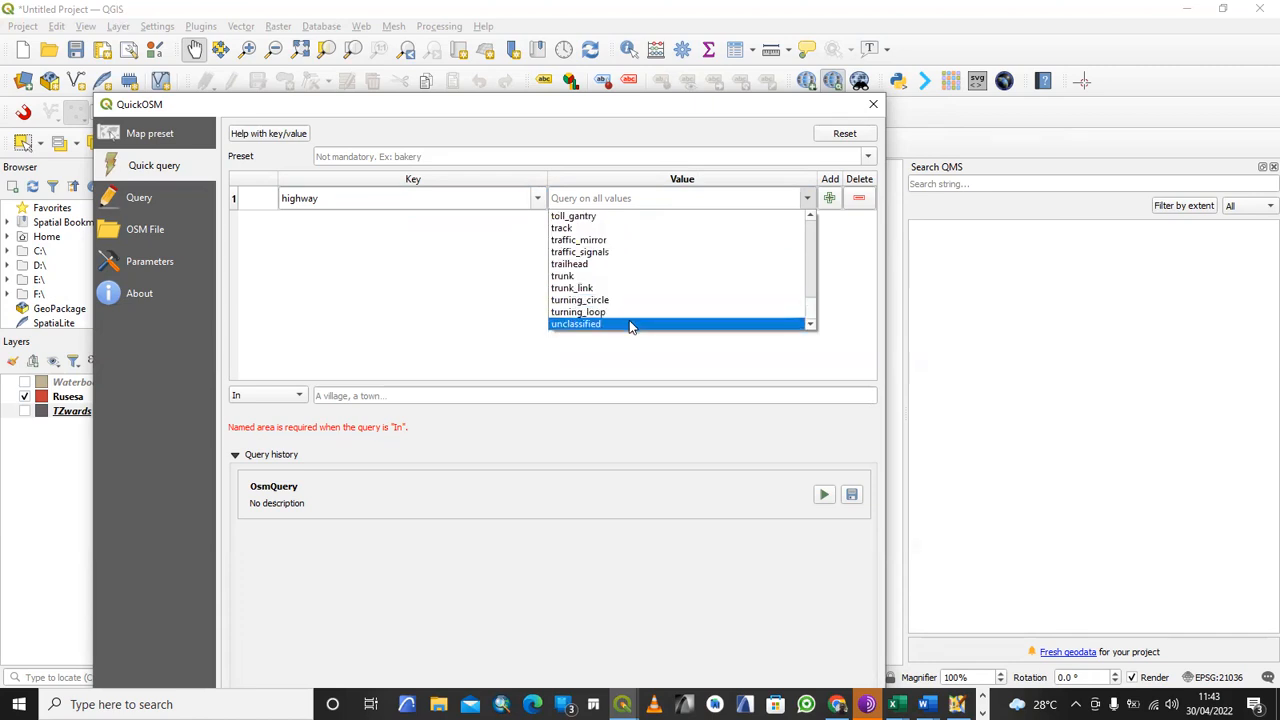
left_click(631, 322)
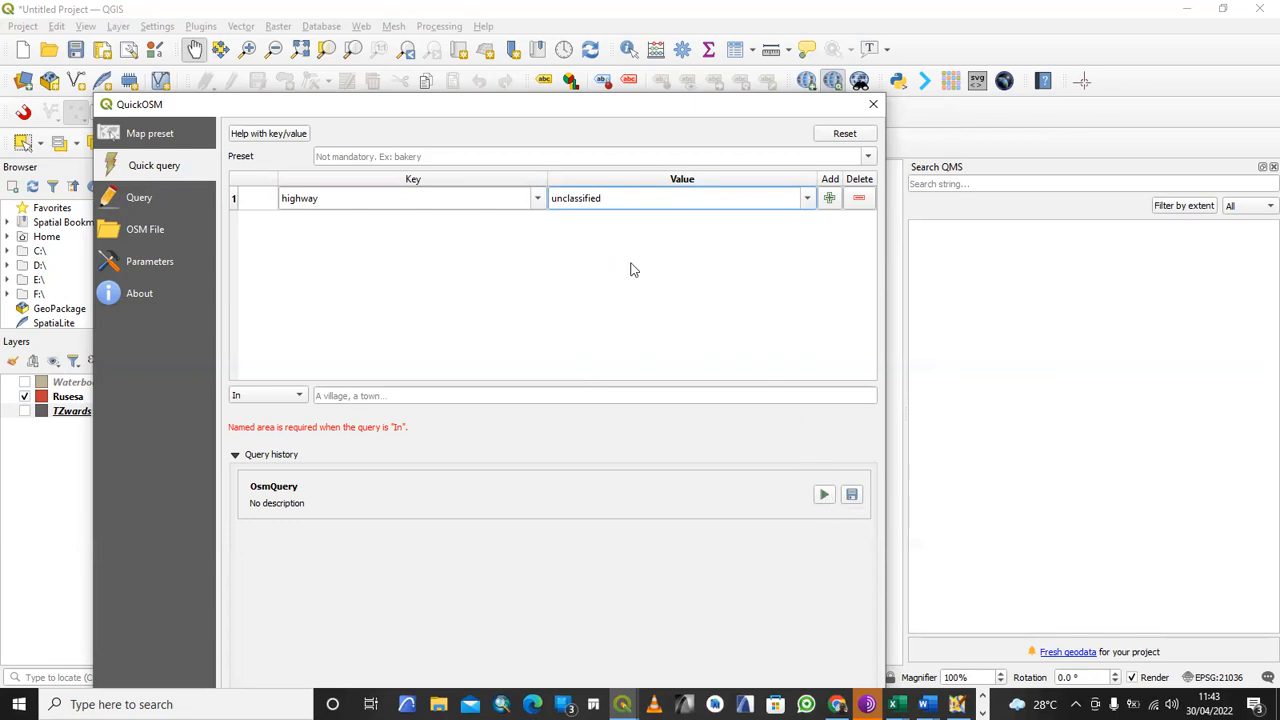
- Set the query area to Canvas Extent and run the saved OsmQuery from the query history
left_click(300, 396)
left_click(285, 428)
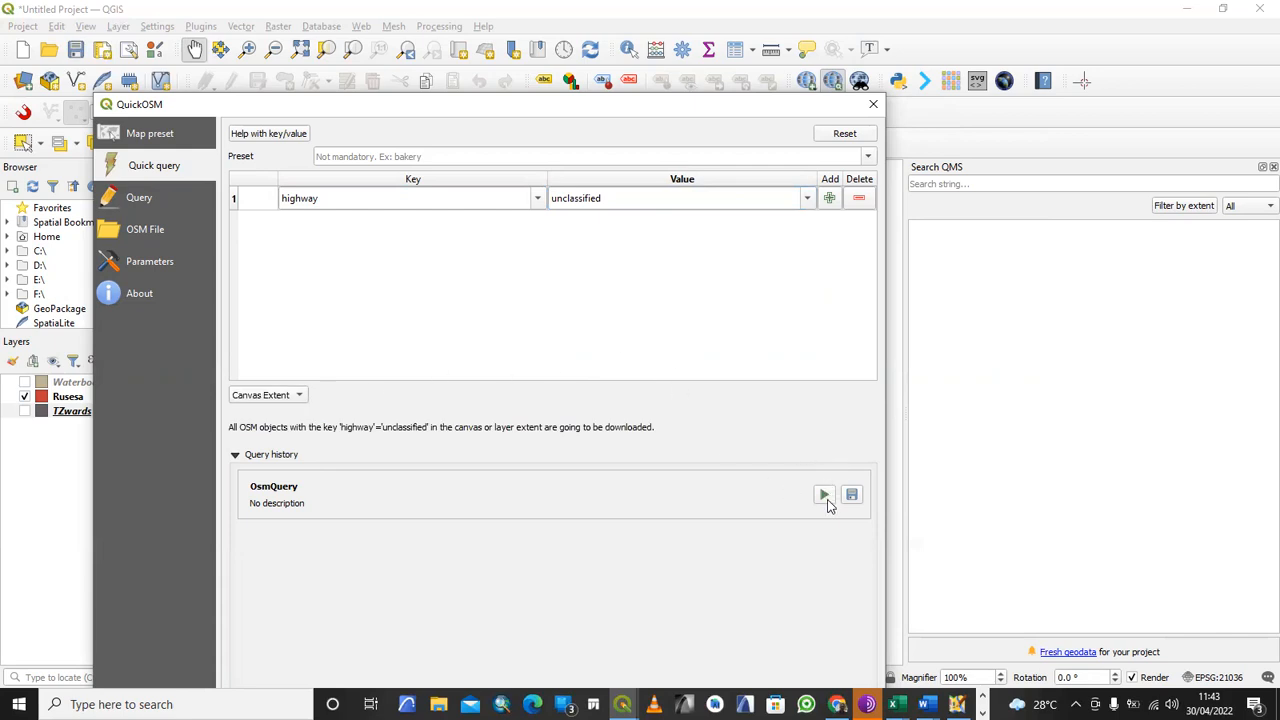
left_click_drag(339, 101, 414, 84)
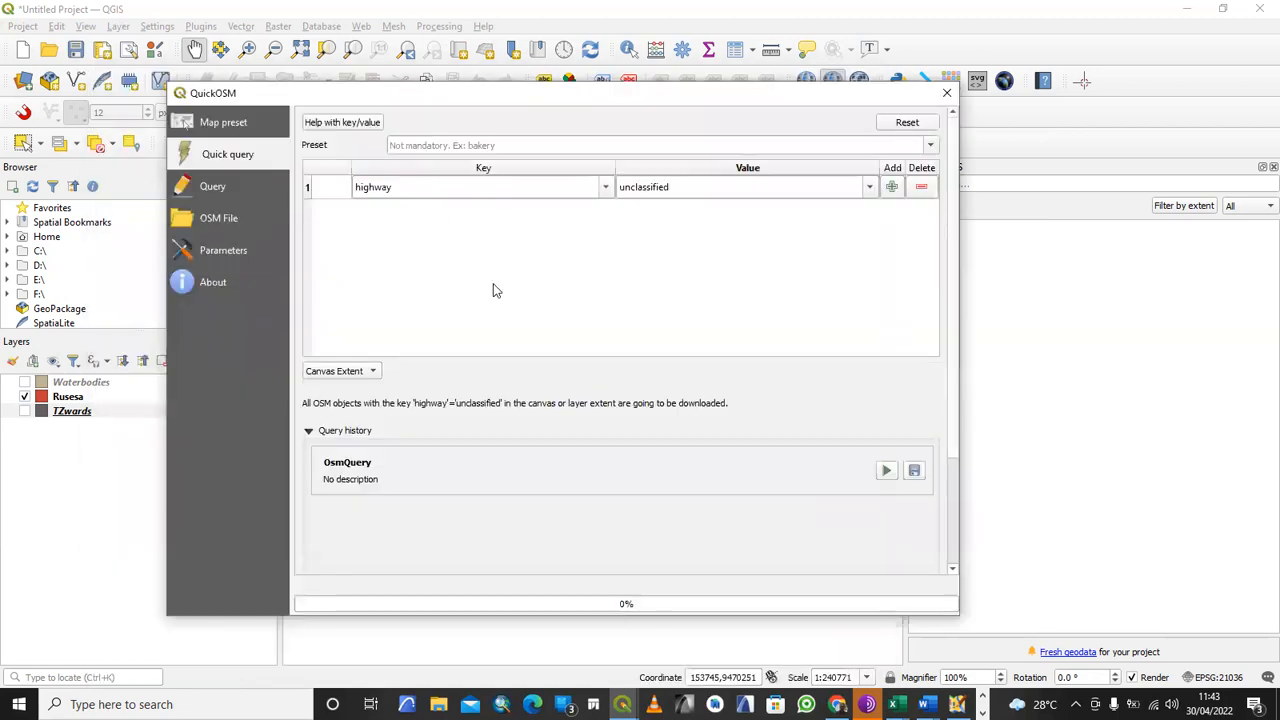
left_click(886, 472)
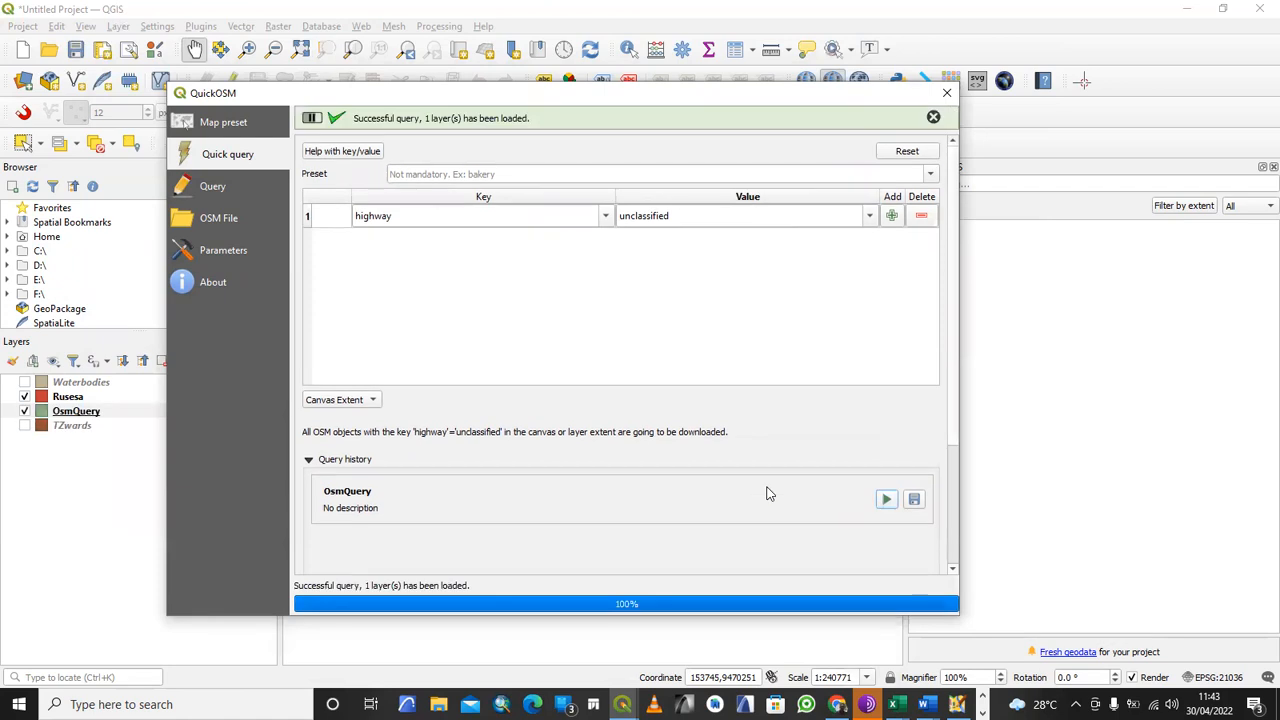
- Dismiss the query message and zoom to the OsmQuery layer to examine where its downloaded features lie
left_click(933, 117)
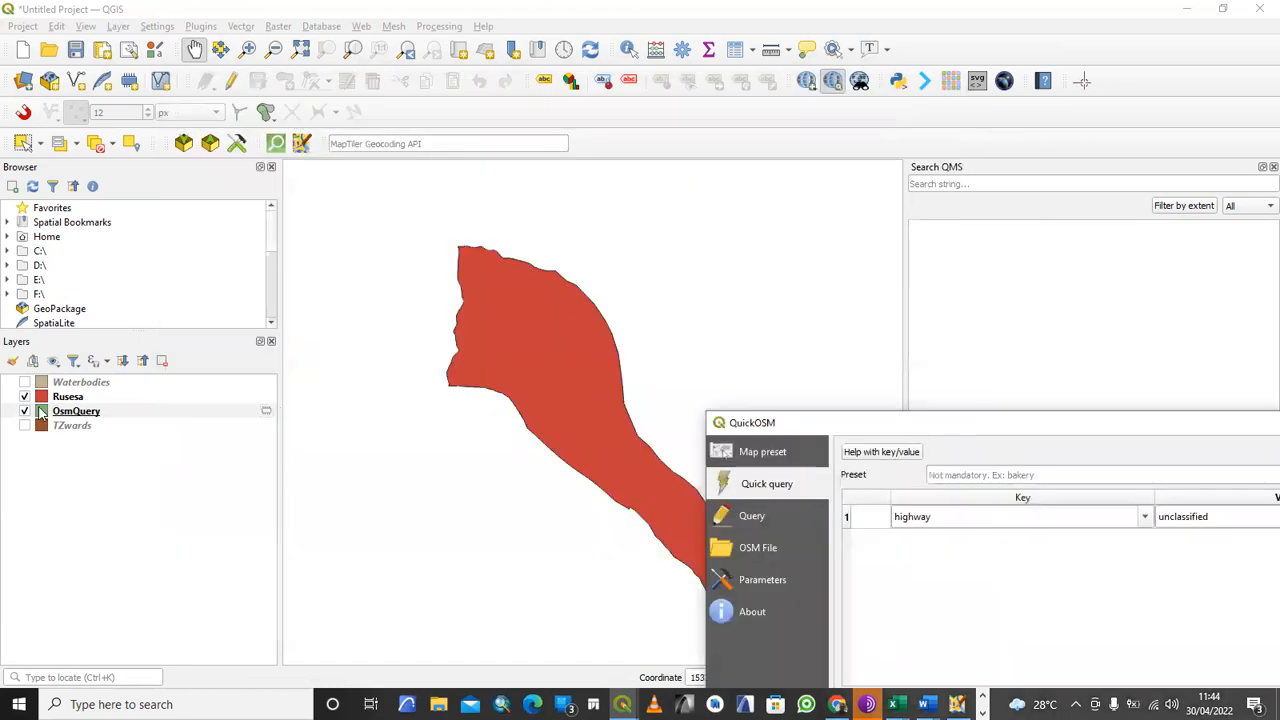
left_click(68, 414)
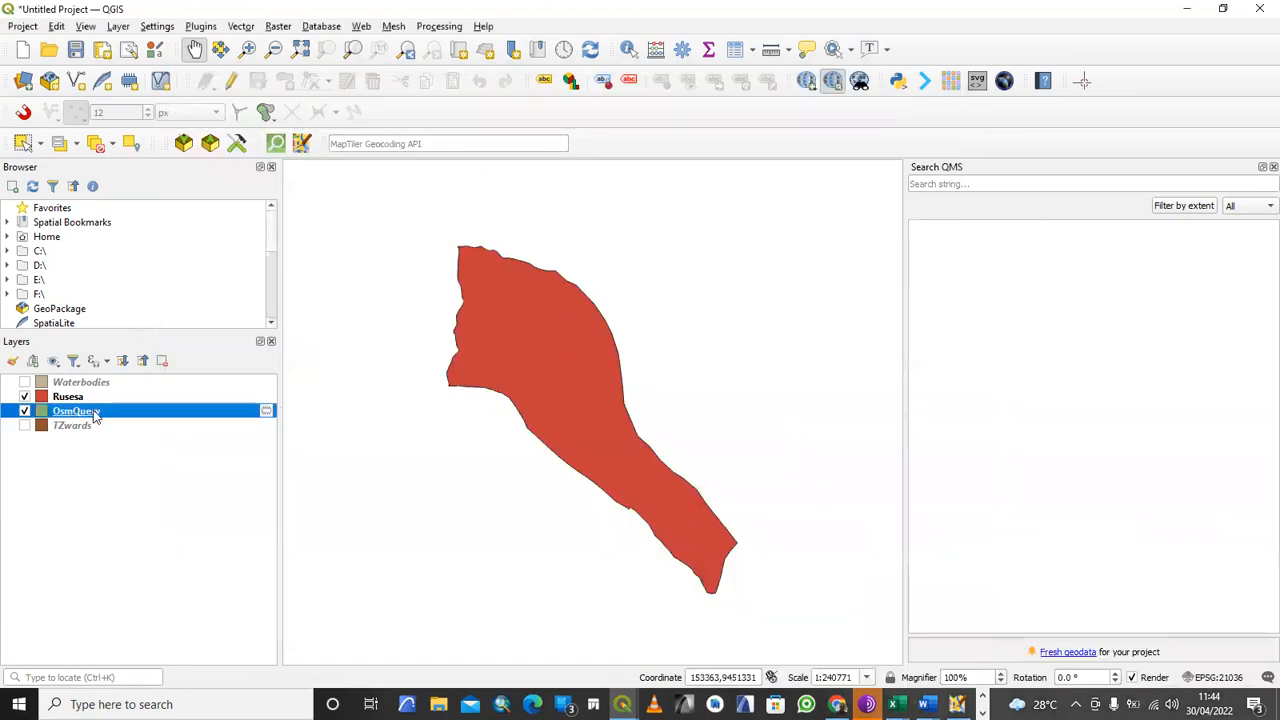
right_click(95, 418)
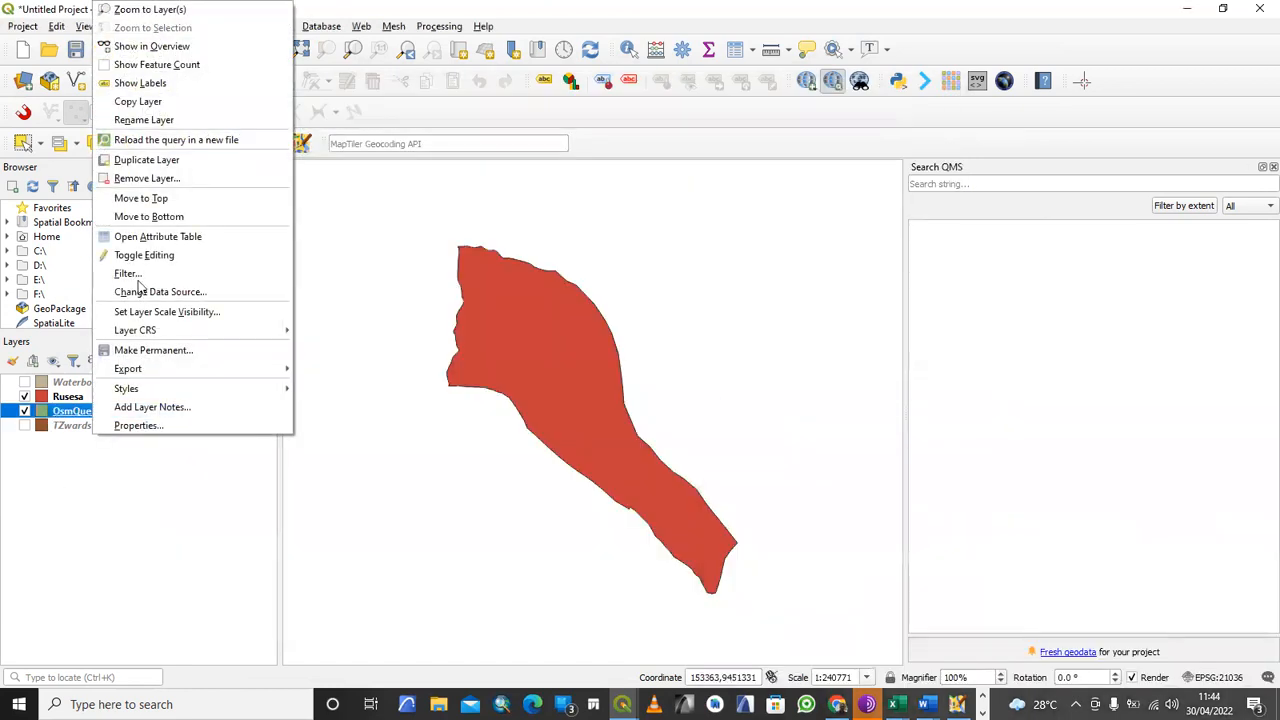
left_click(158, 12)
left_click_drag(545, 586, 531, 388)
scroll(503, 454, "up", 2)
scroll(575, 437, "up", 1)
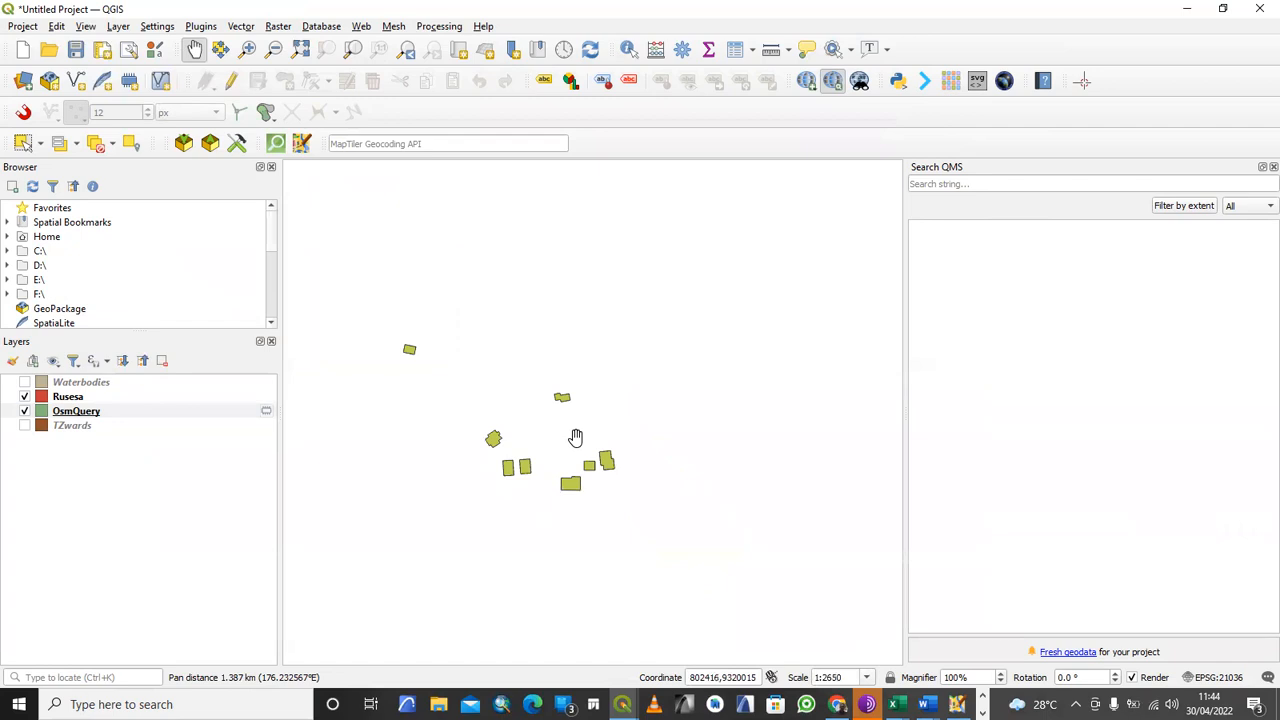
scroll(575, 437, "down", 2)
scroll(574, 403, "down", 12)
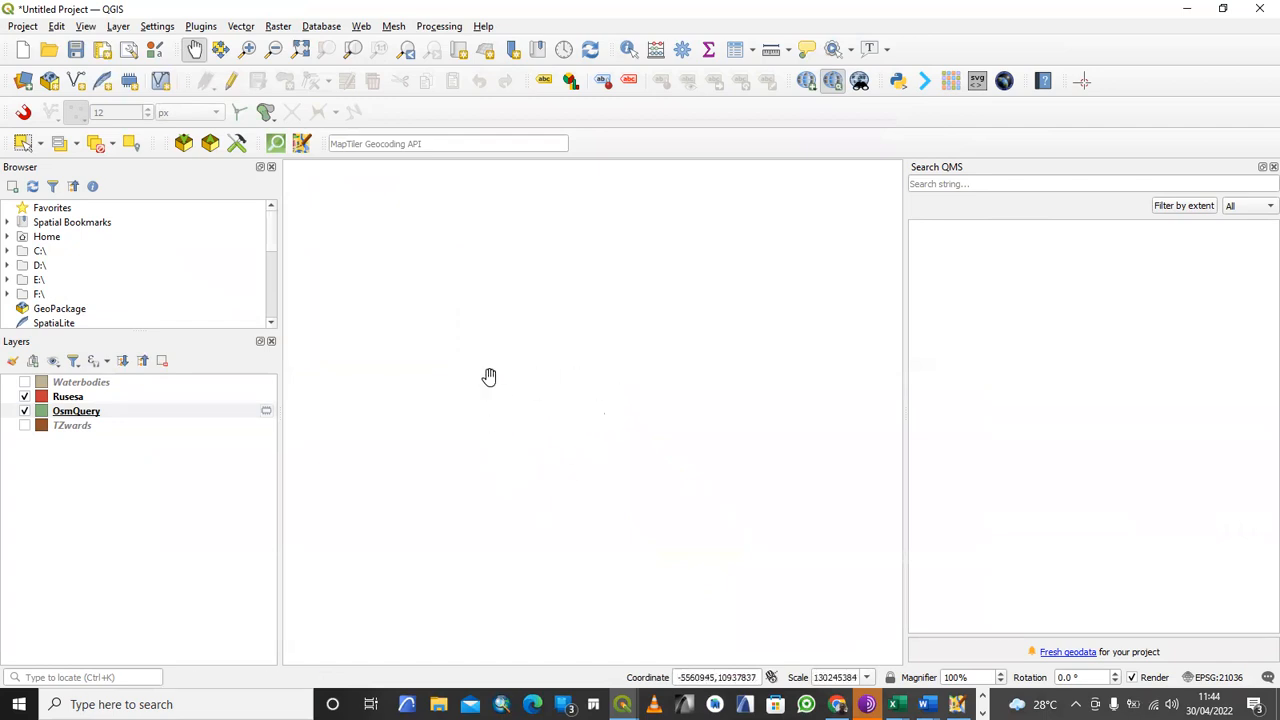
- Move the Rusesa layer below OsmQuery and zoom the map to the Rusesa ward
left_click_drag(72, 400, 72, 418)
right_click(72, 412)
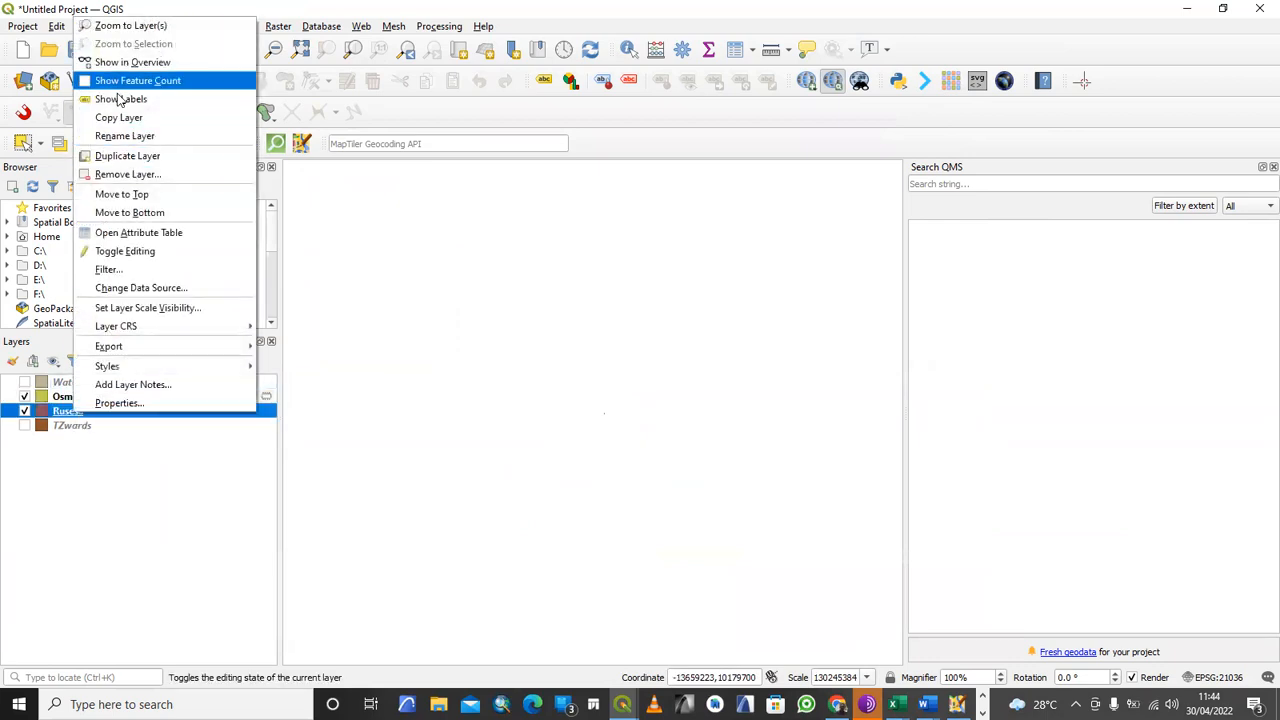
left_click(116, 26)
scroll(617, 423, "down", 4)
scroll(617, 421, "up", 2)
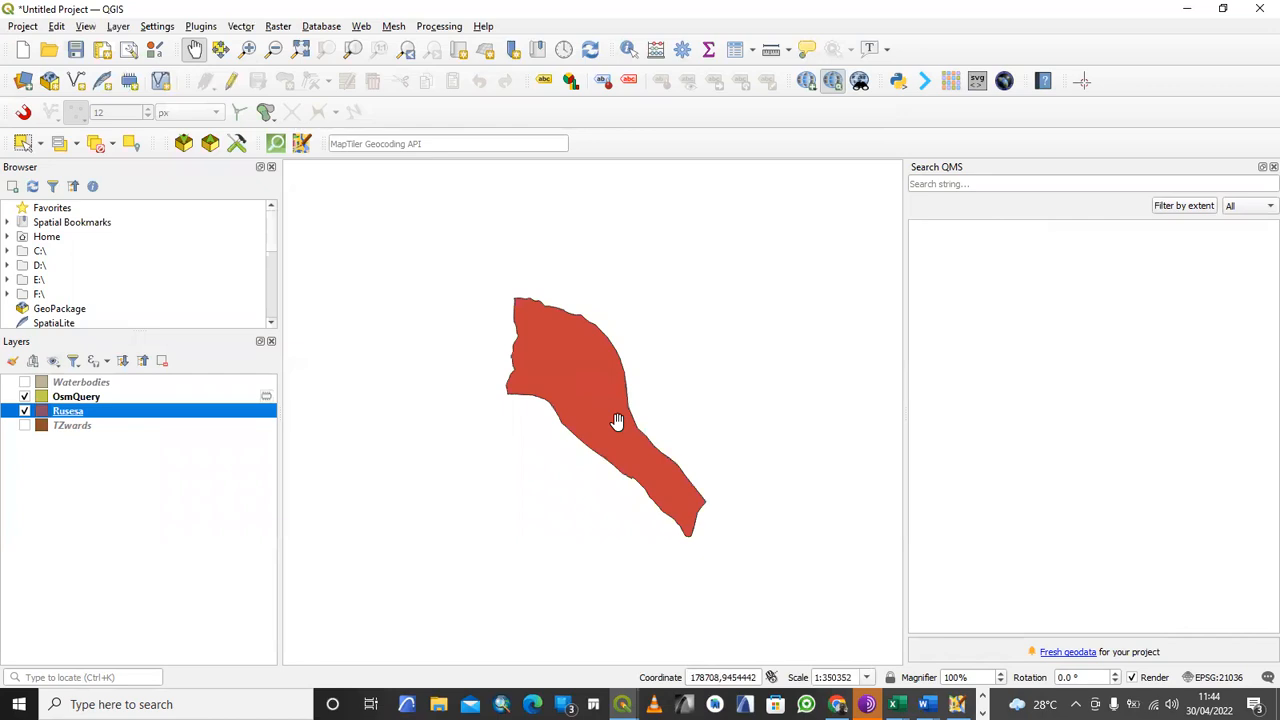
left_click_drag(643, 449, 655, 473)
scroll(574, 457, "up", 1)
scroll(655, 473, "down", 1)
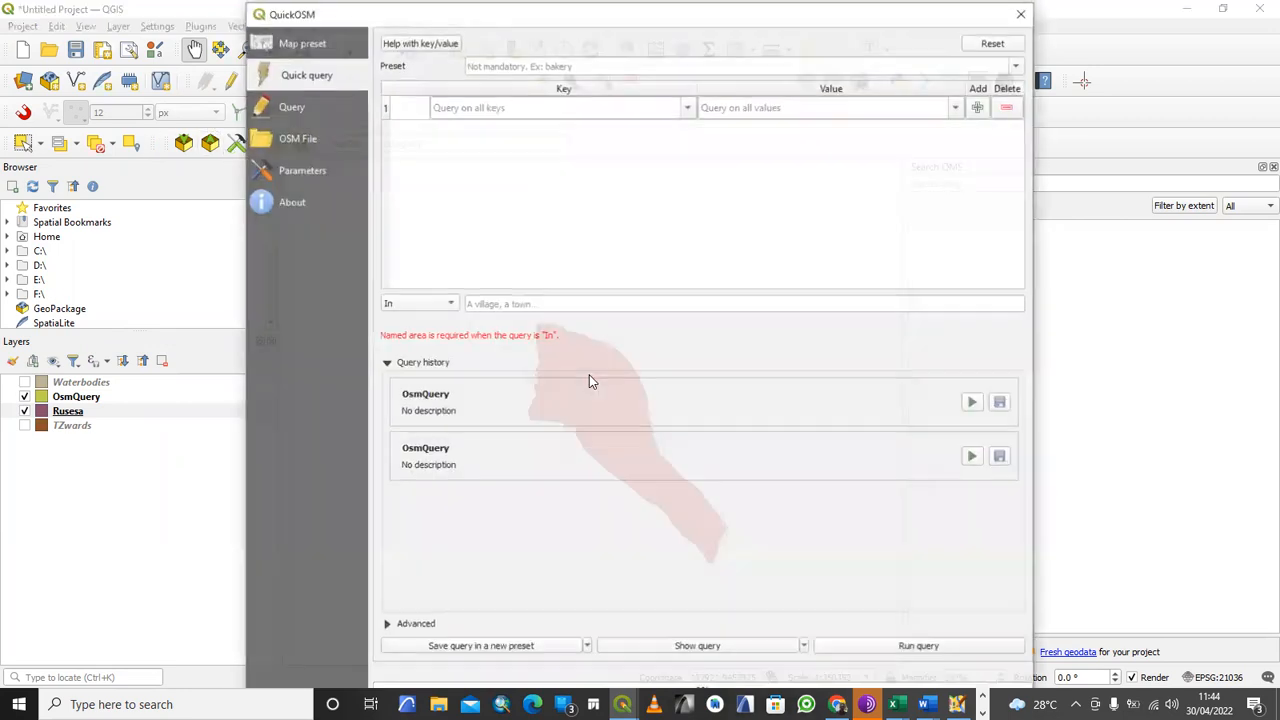
- In a new QuickOSM quick query, set the key to highway and the value to unclassified
type("higw")
key("BackSpace")
key("Down")
left_click(474, 127)
left_click(957, 107)
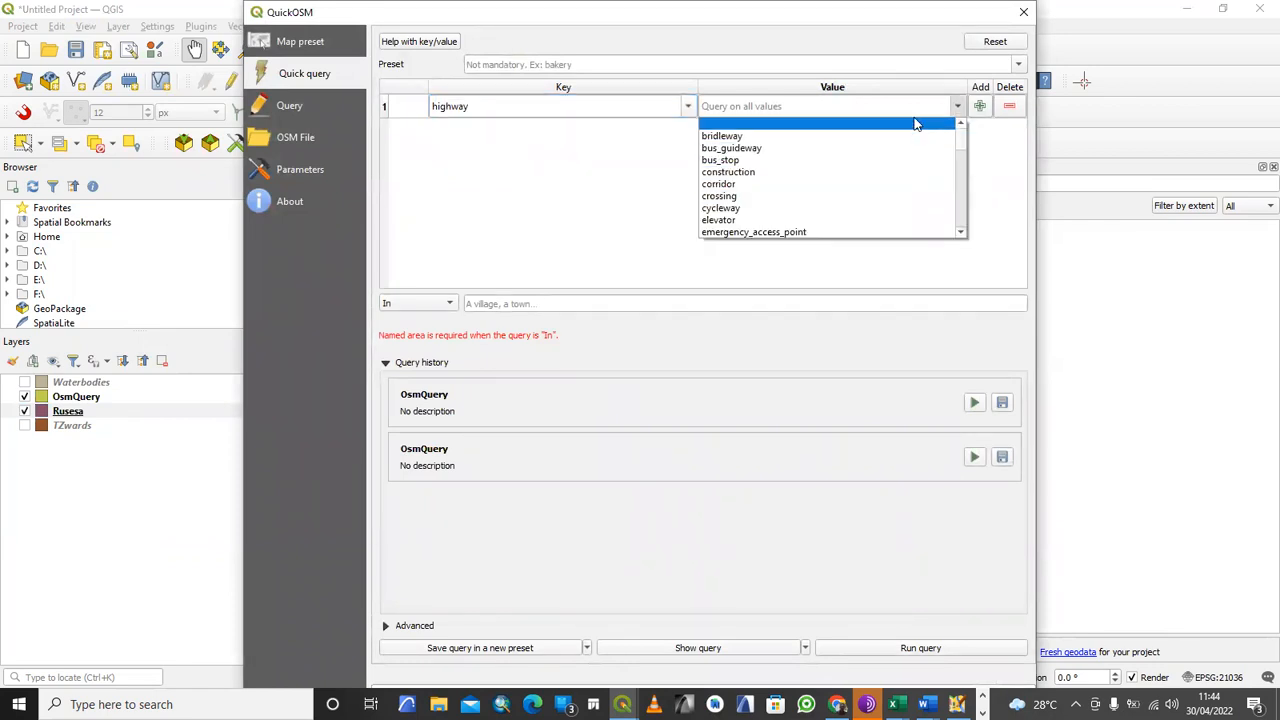
left_click(916, 124)
type("unclassified")
left_click(898, 130)
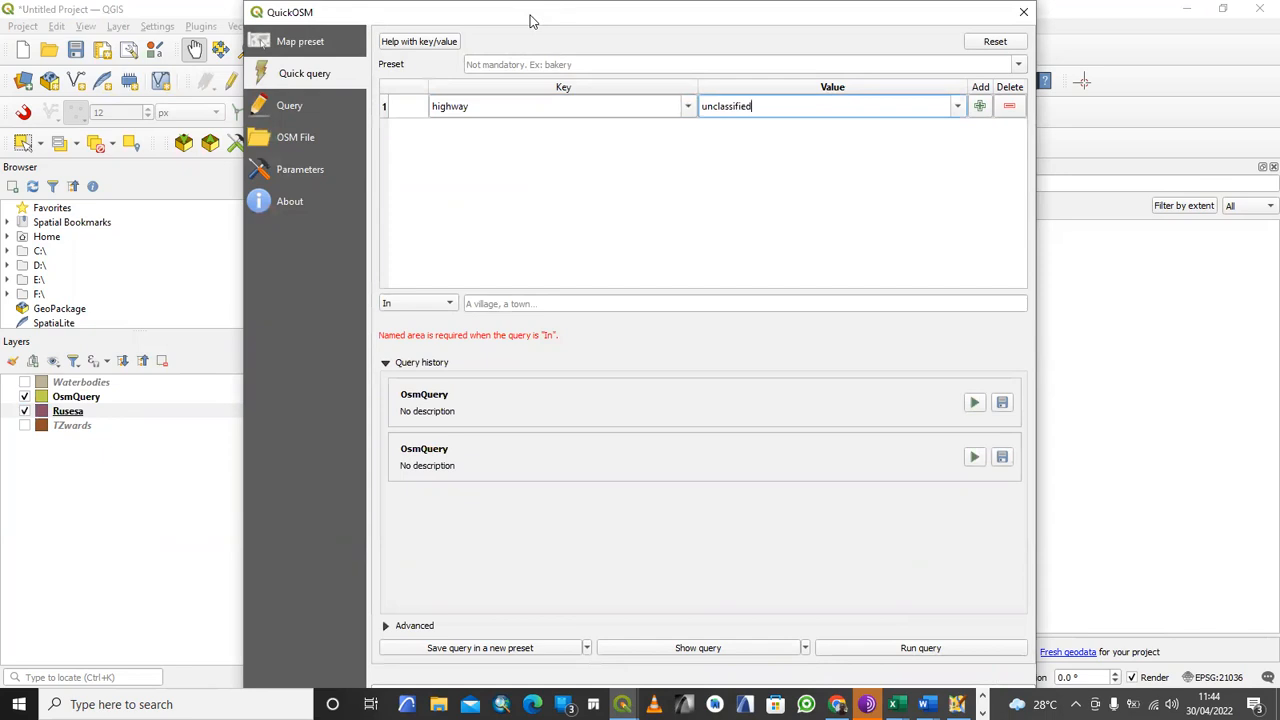
- Add a second "And" condition to the query and search its keys for "ho", "c" and "disp", leaving the key empty
left_click_drag(530, 20, 371, 165)
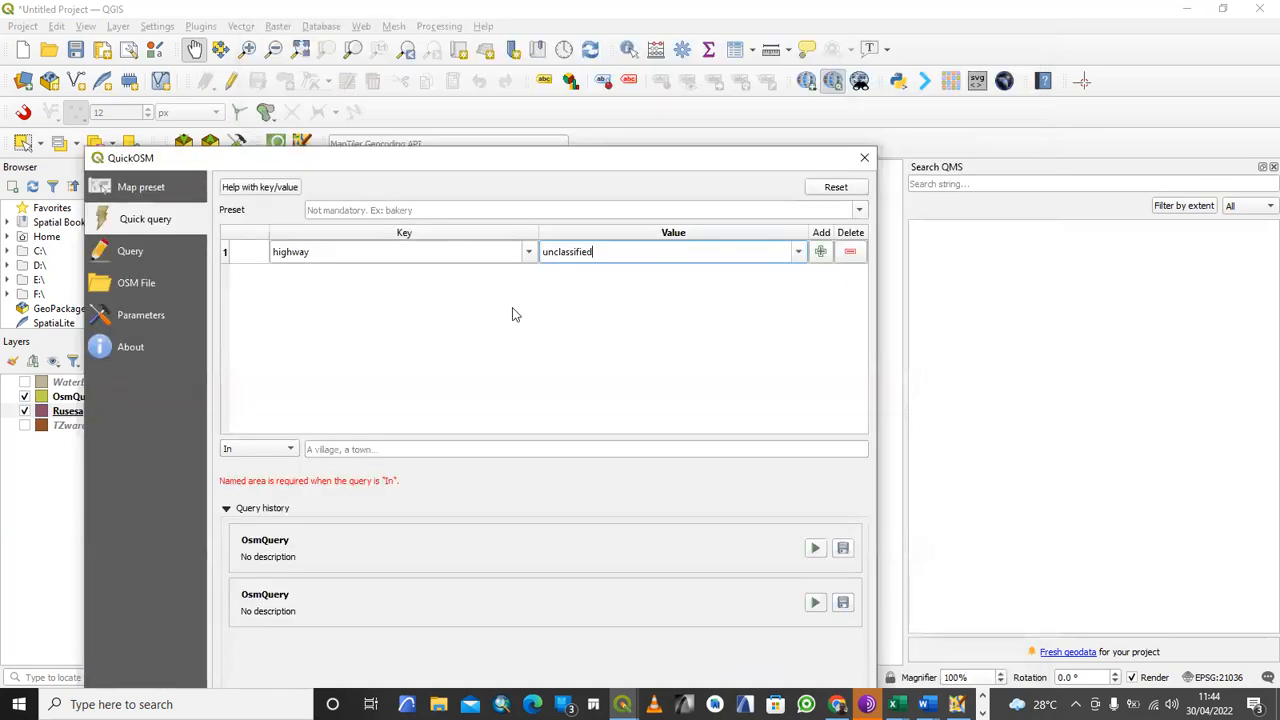
left_click(820, 252)
left_click(419, 280)
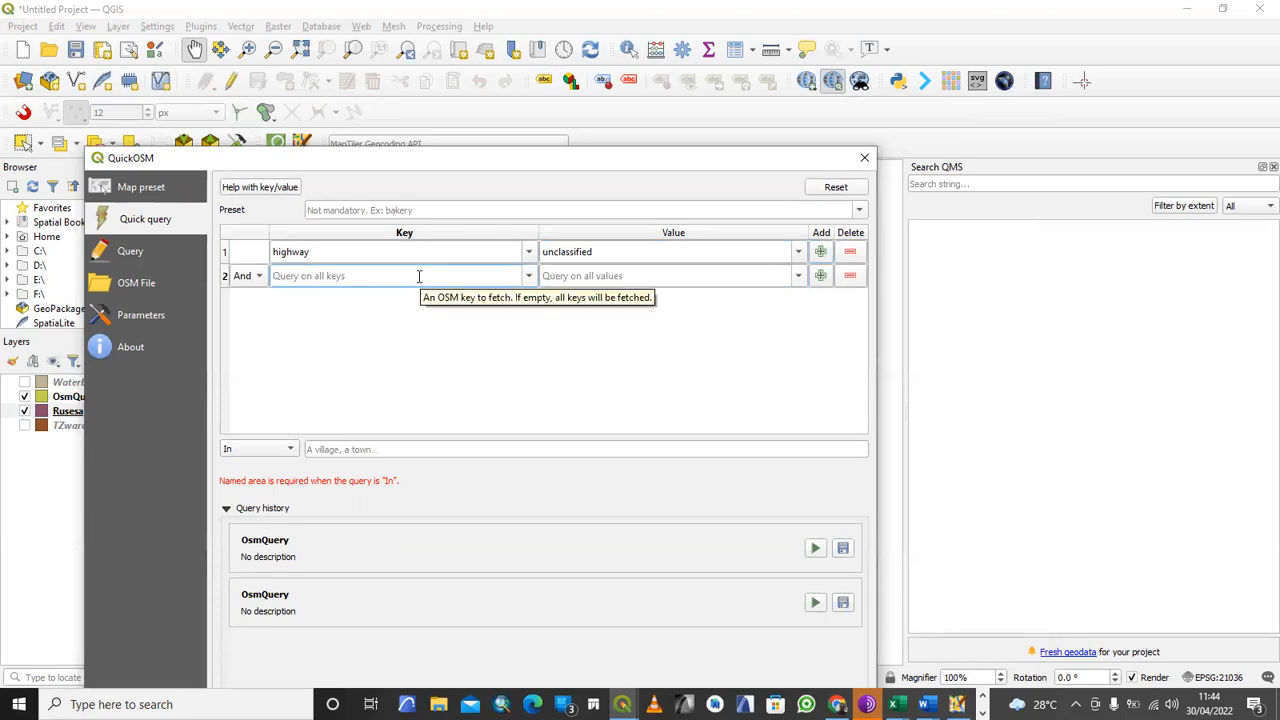
type("h")
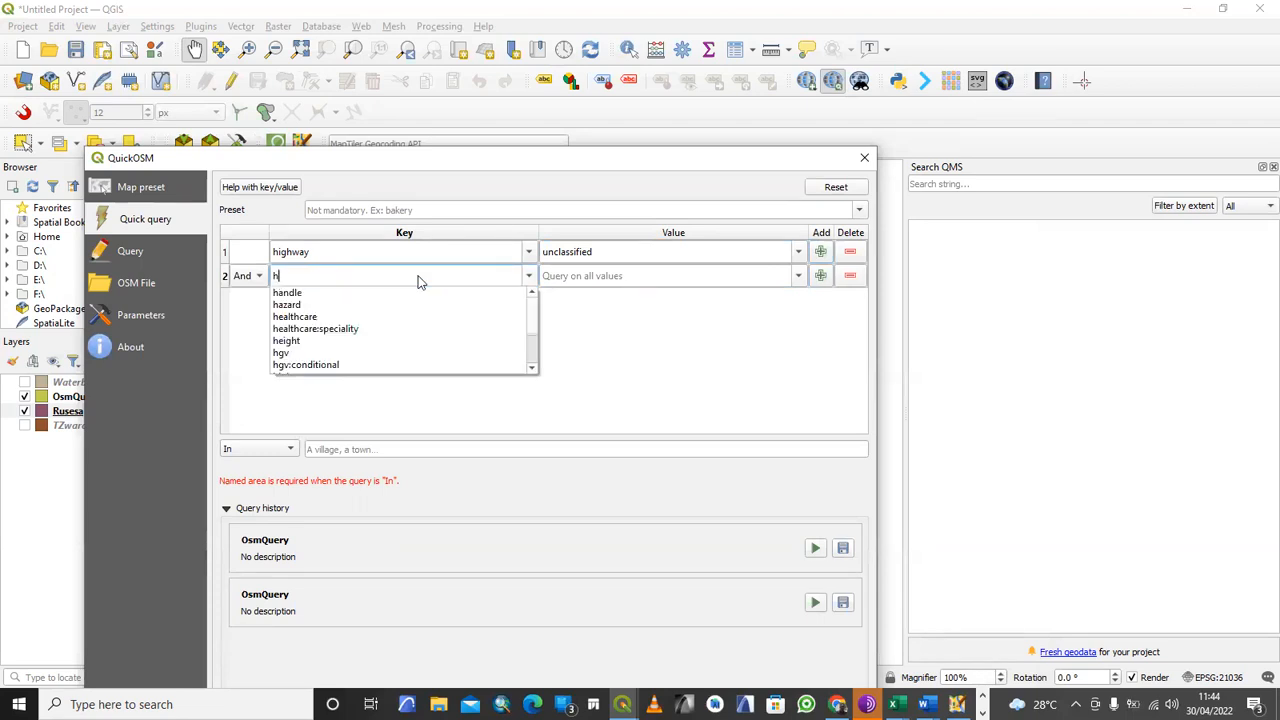
type("o")
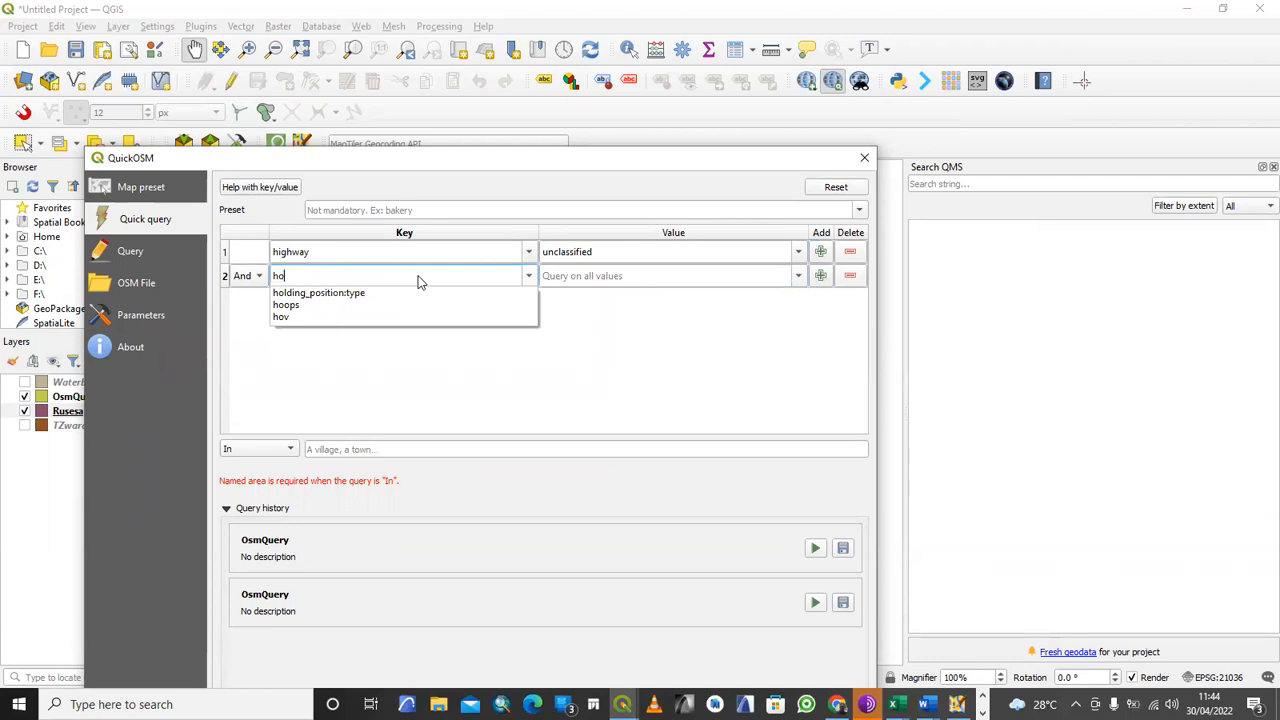
key("BackSpace")
key("BackSpace")
type("c")
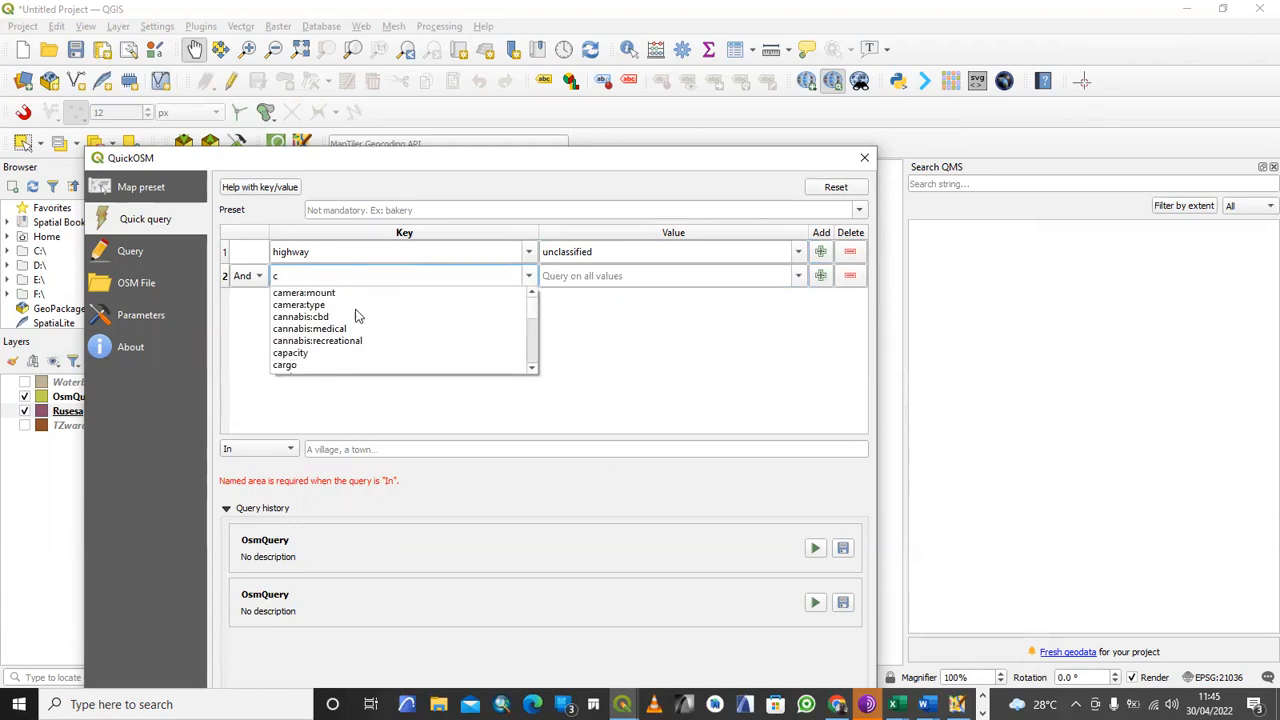
key("BackSpace")
type("d")
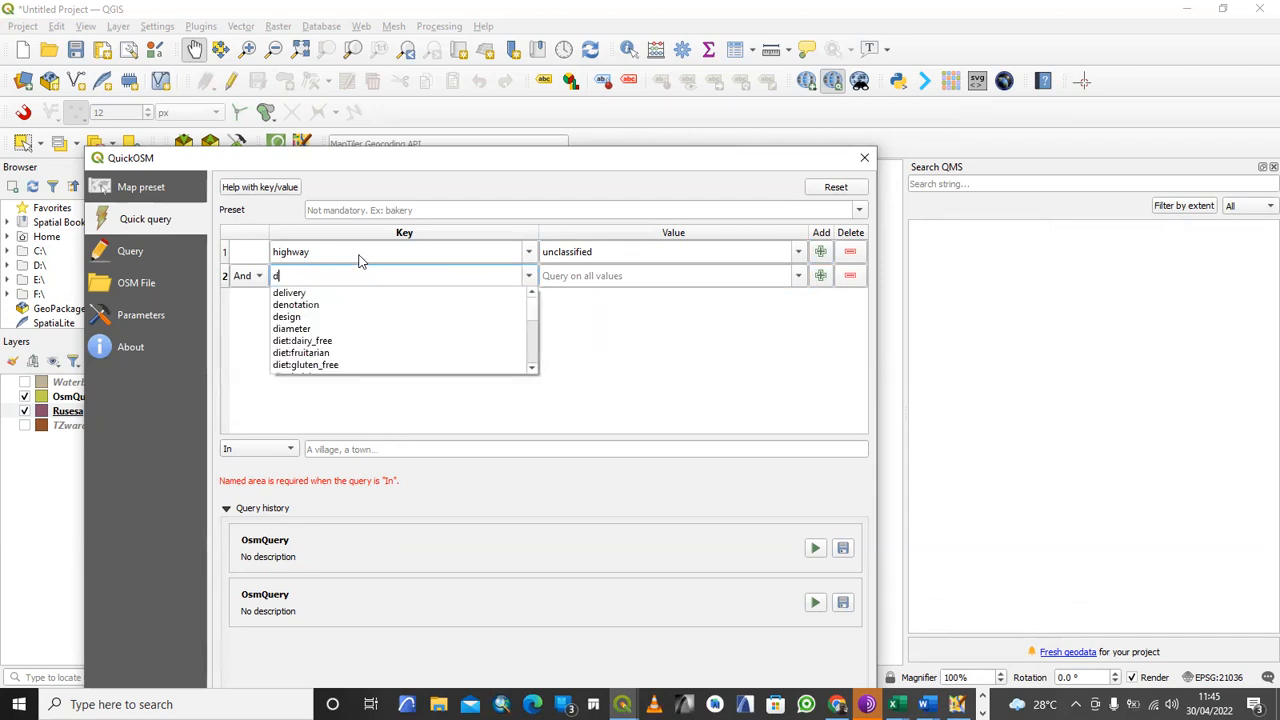
type("is")
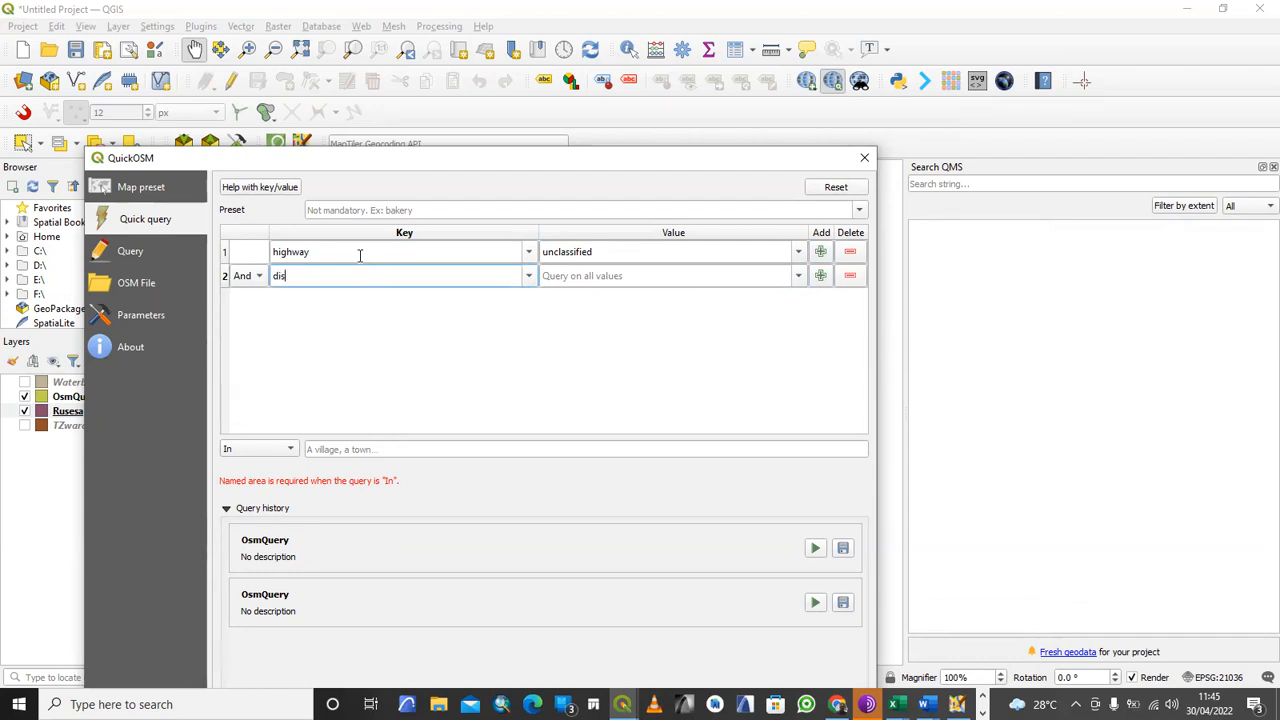
type("p")
key("BackSpace")
key("BackSpace")
key("BackSpace")
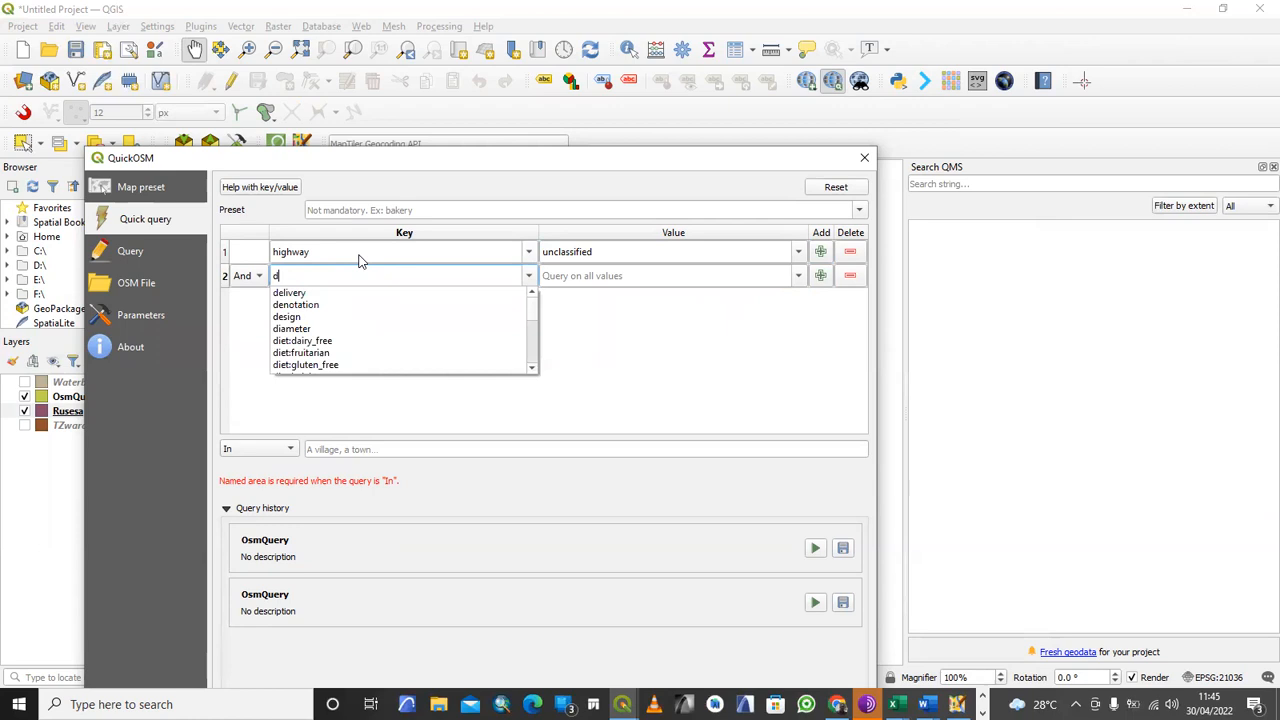
key("BackSpace")
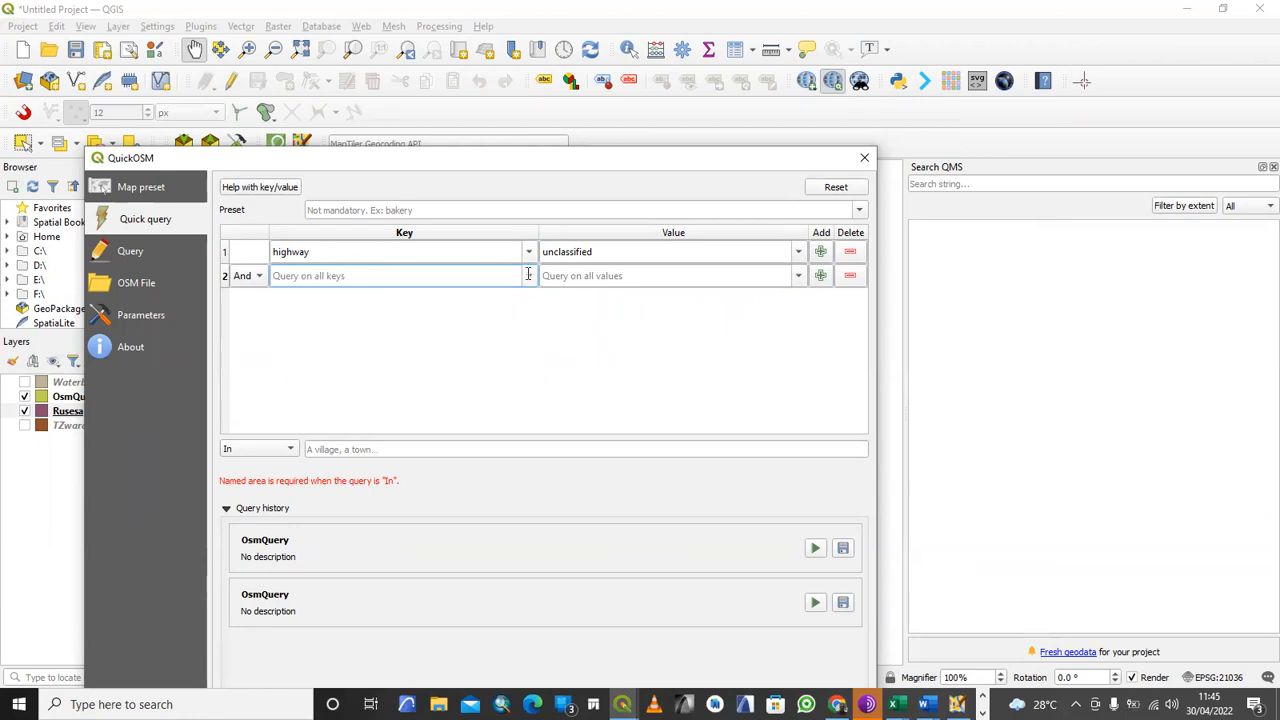
- Set the second query condition's key to healthcare and its value to *
left_click(527, 276)
scroll(400, 360, "down", 15)
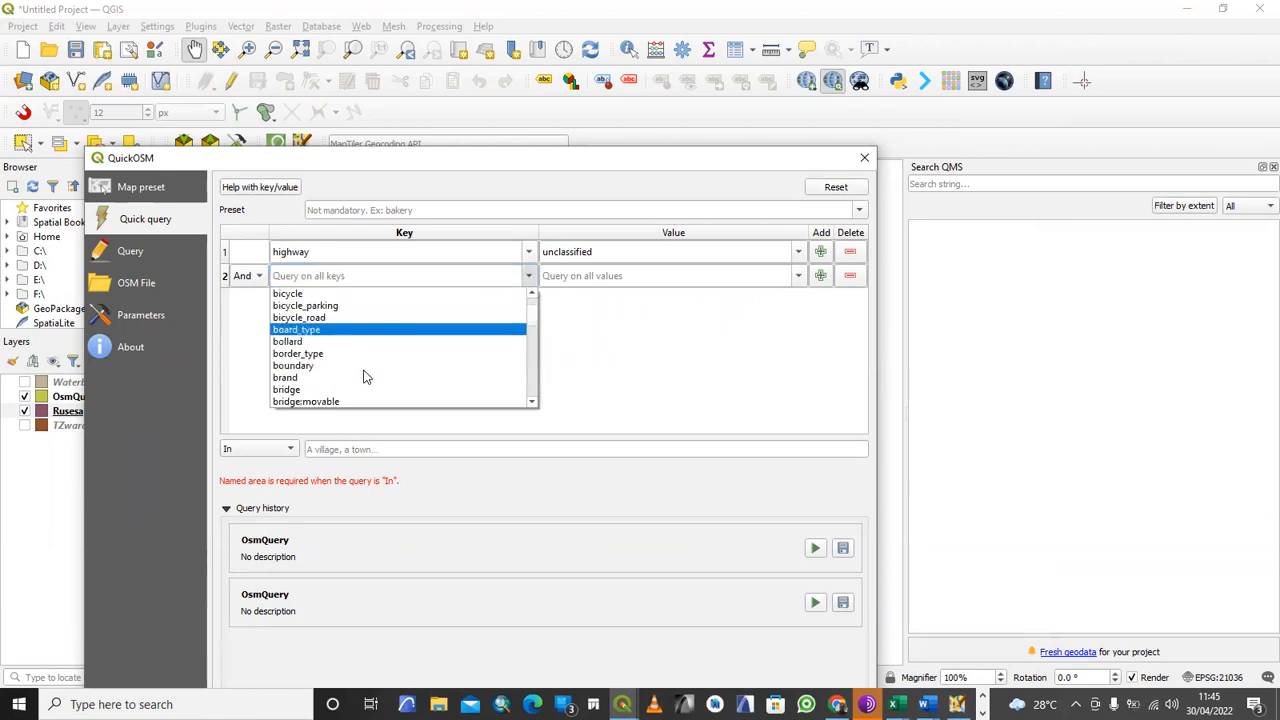
scroll(365, 378, "down", 6)
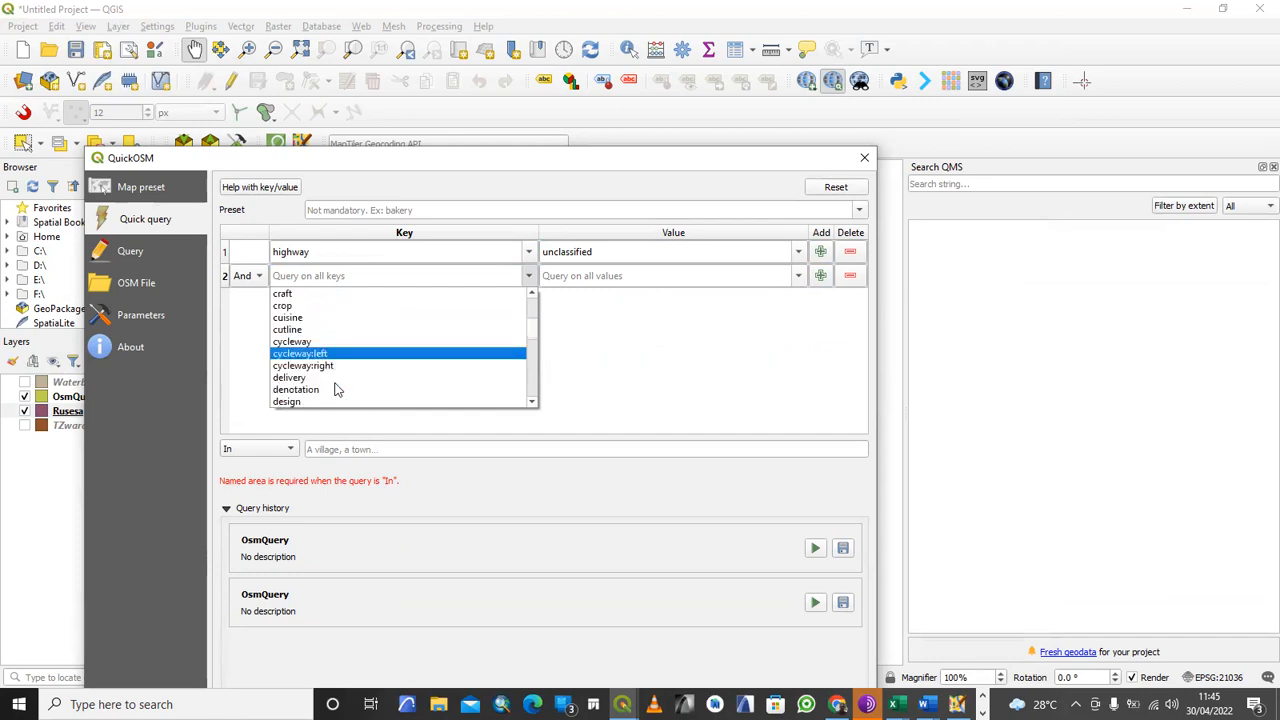
scroll(337, 390, "down", 20)
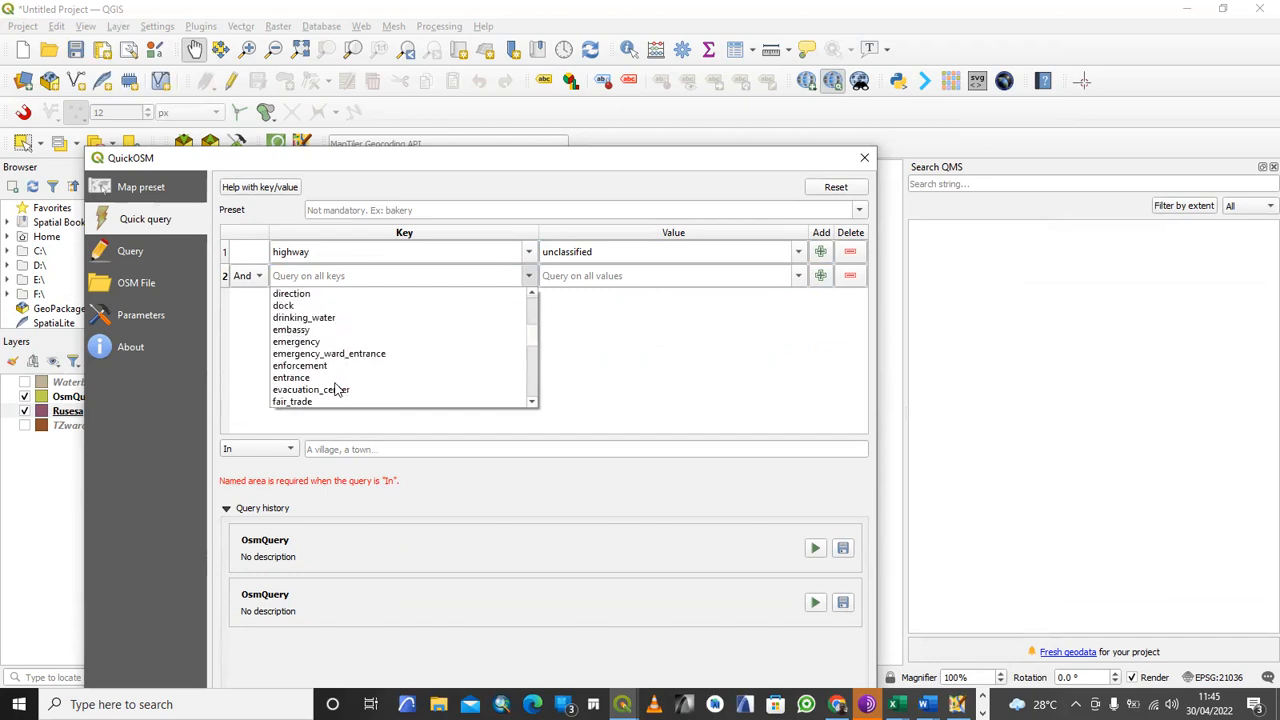
scroll(337, 390, "down", 4)
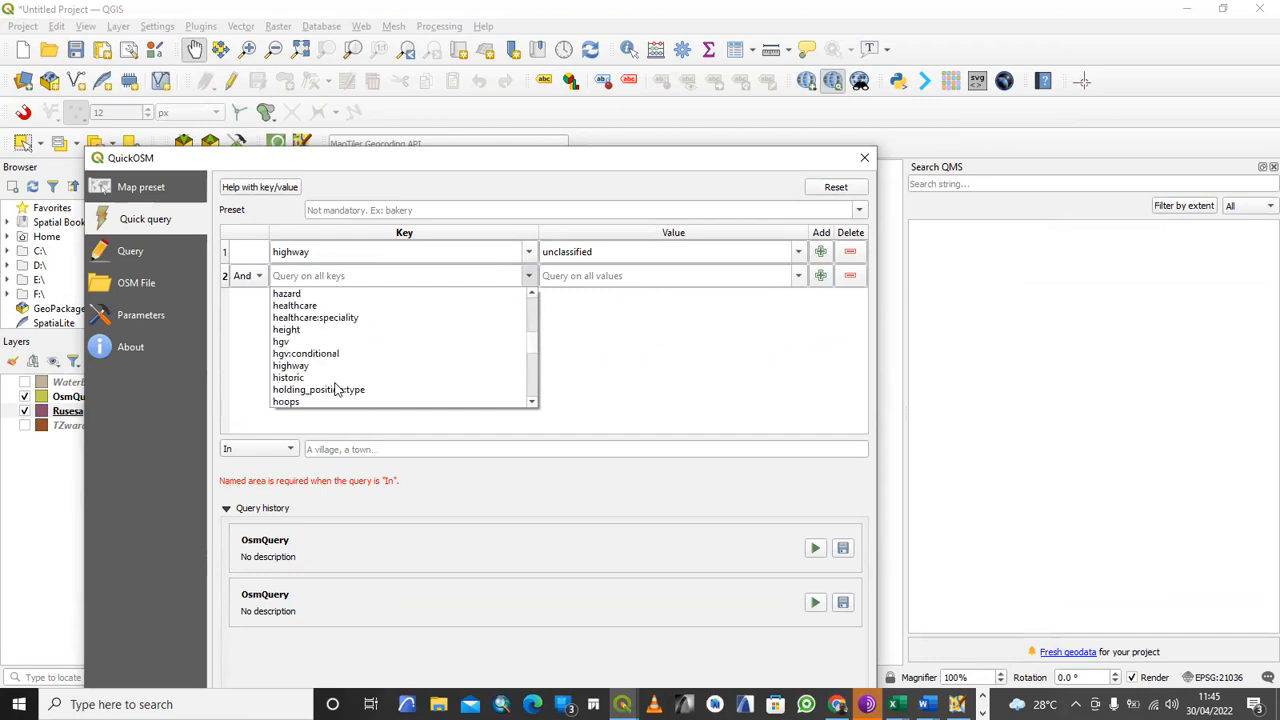
scroll(300, 370, "up", 1)
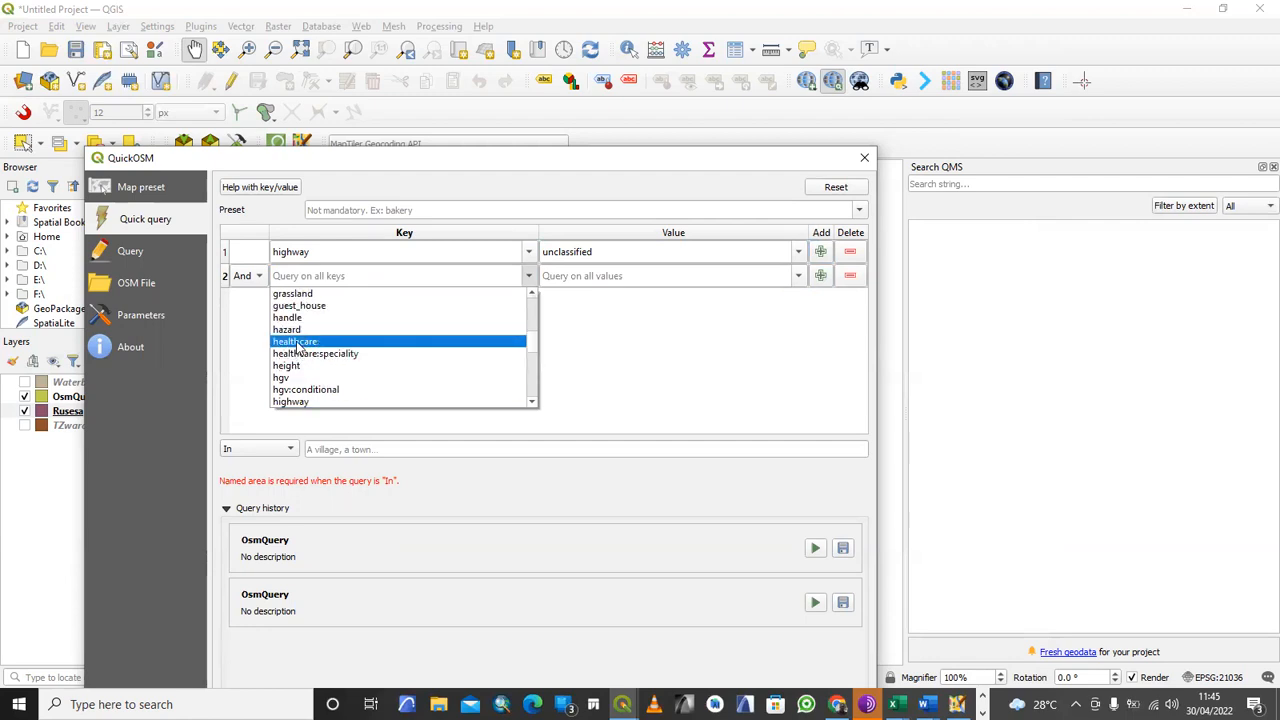
left_click(297, 342)
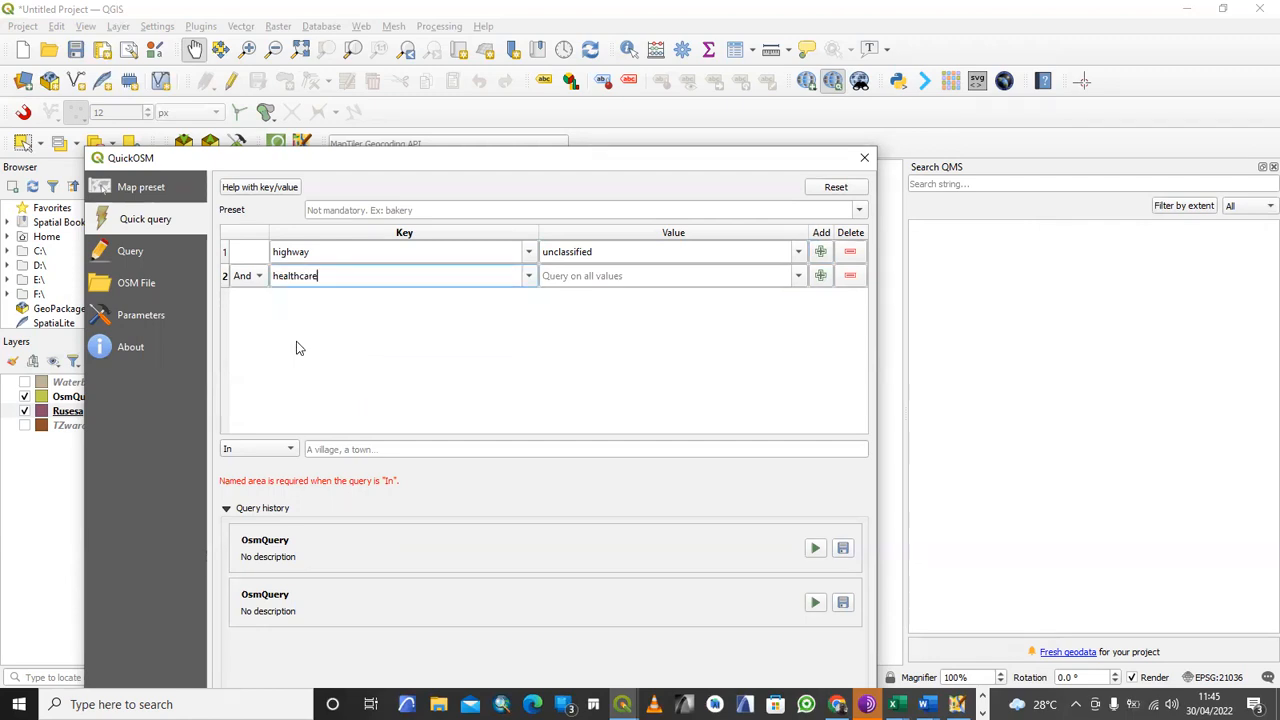
left_click(799, 275)
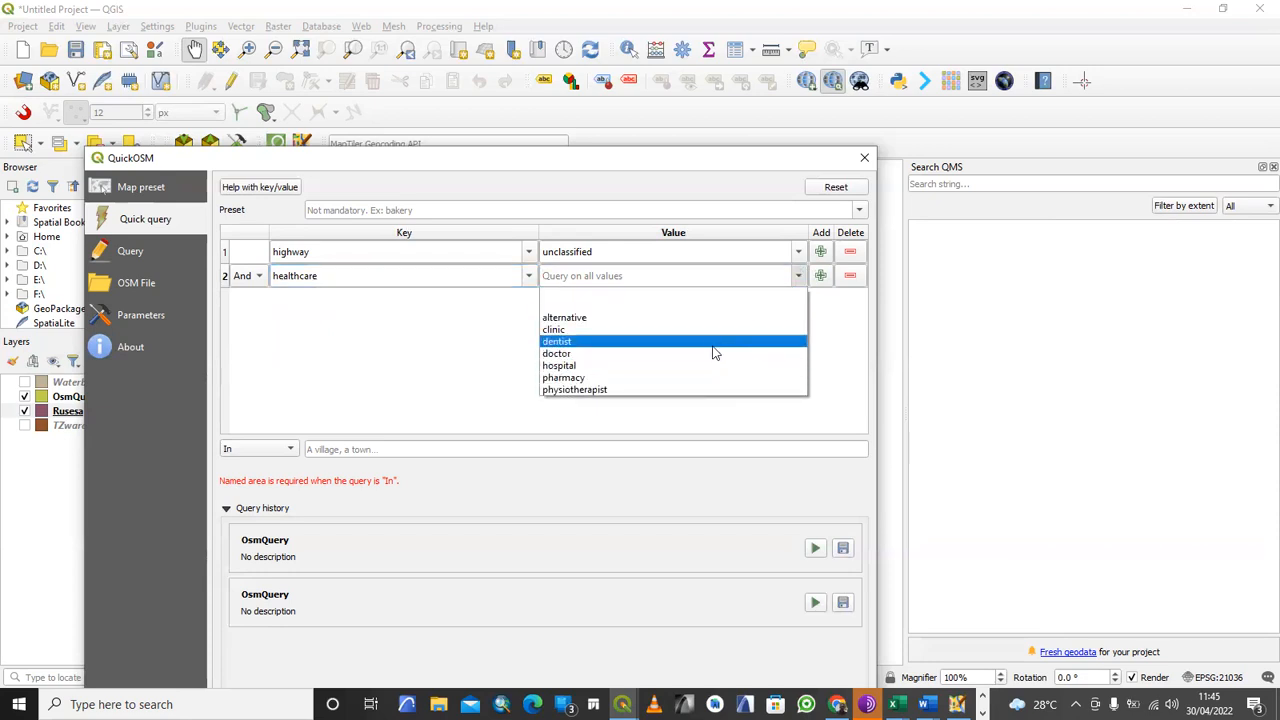
left_click(681, 269)
type("*")
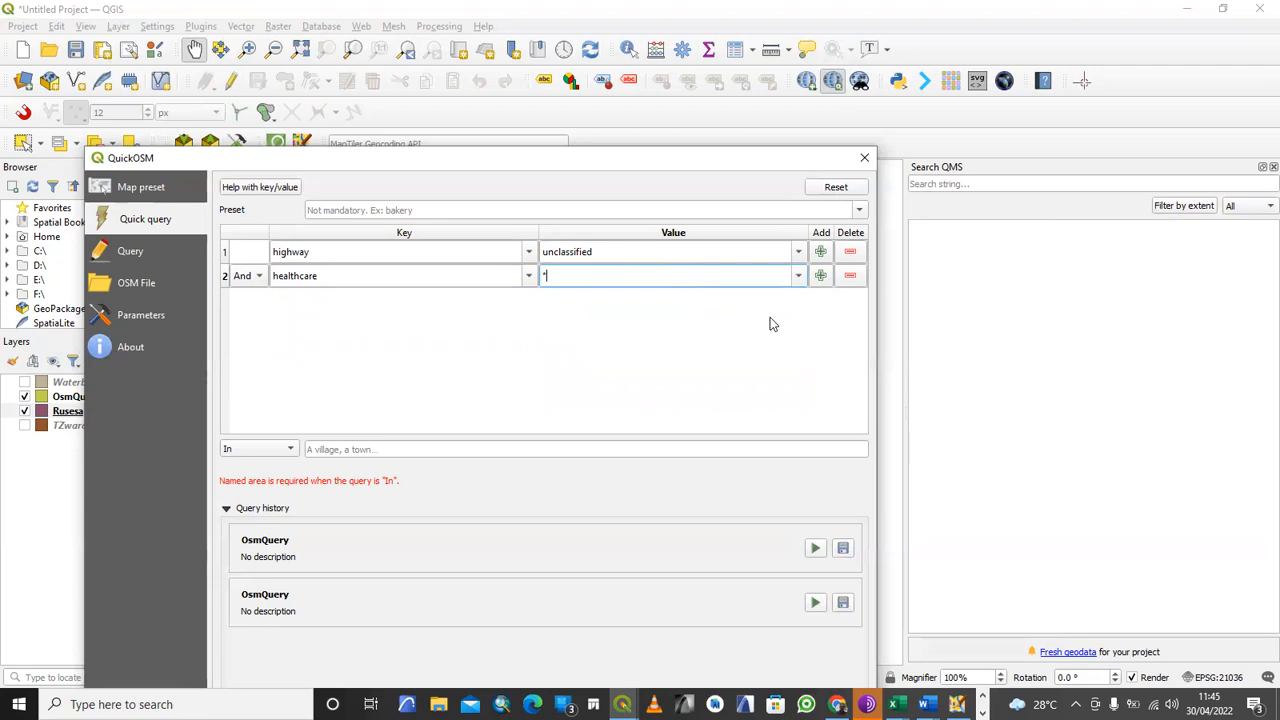
- Limit the query to the layer extent of Rusesa and run both OsmQuery entries from the query history
left_click_drag(661, 150, 703, 83)
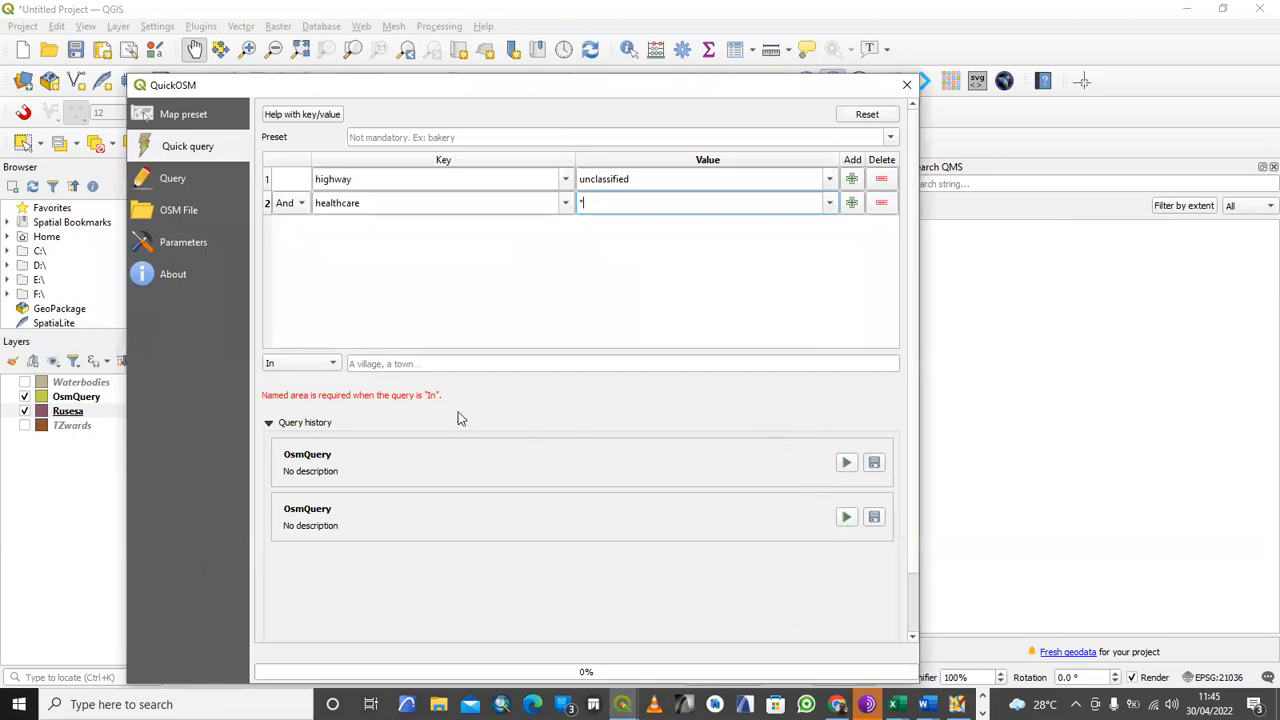
left_click(338, 365)
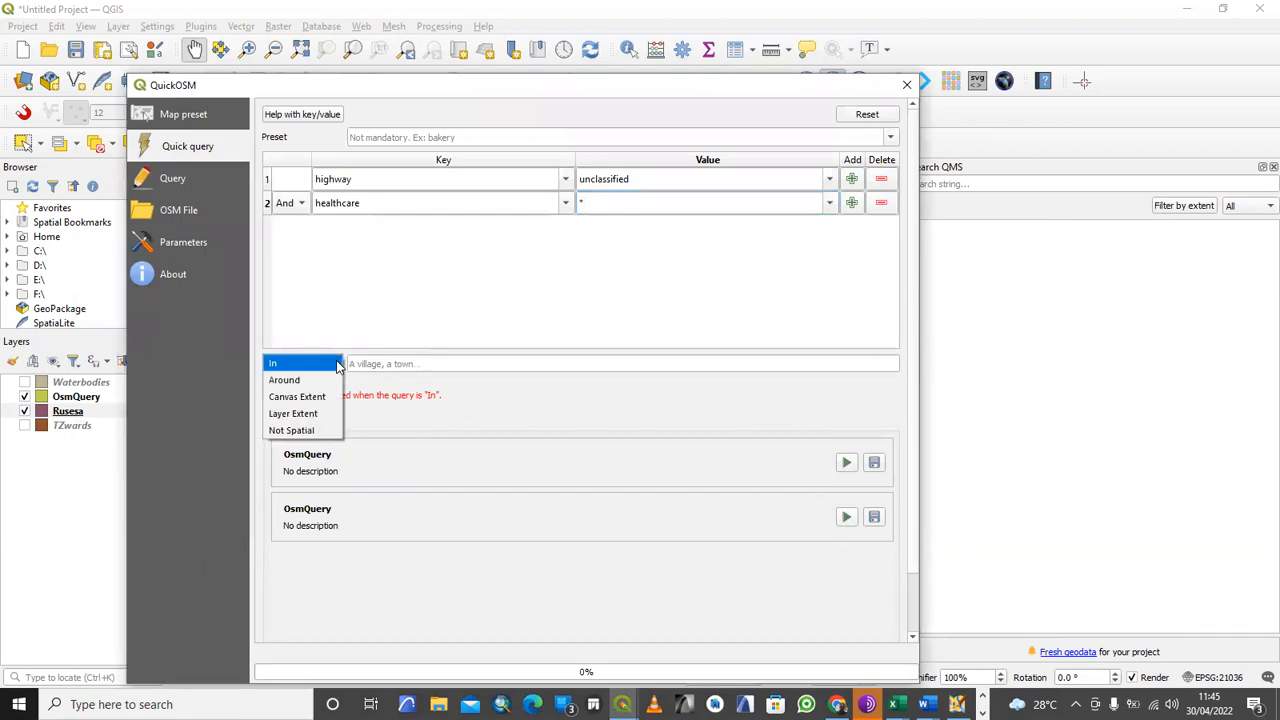
left_click(300, 414)
left_click(440, 366)
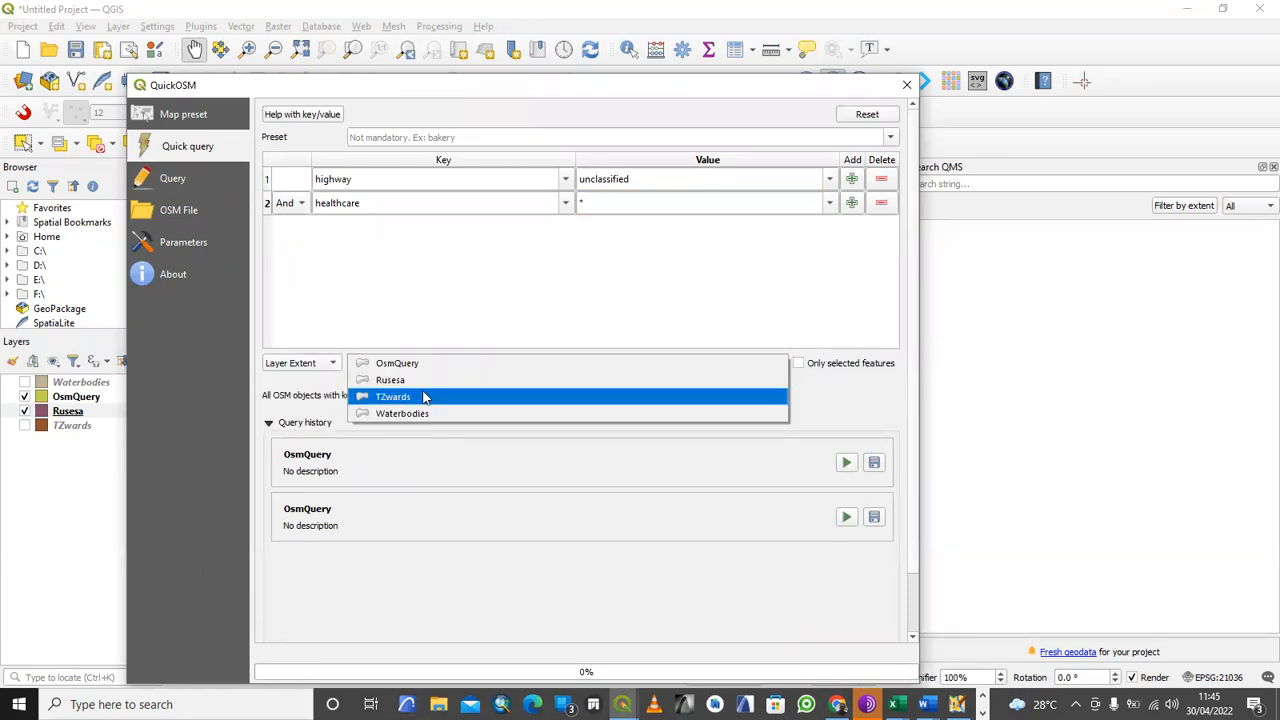
left_click(417, 393)
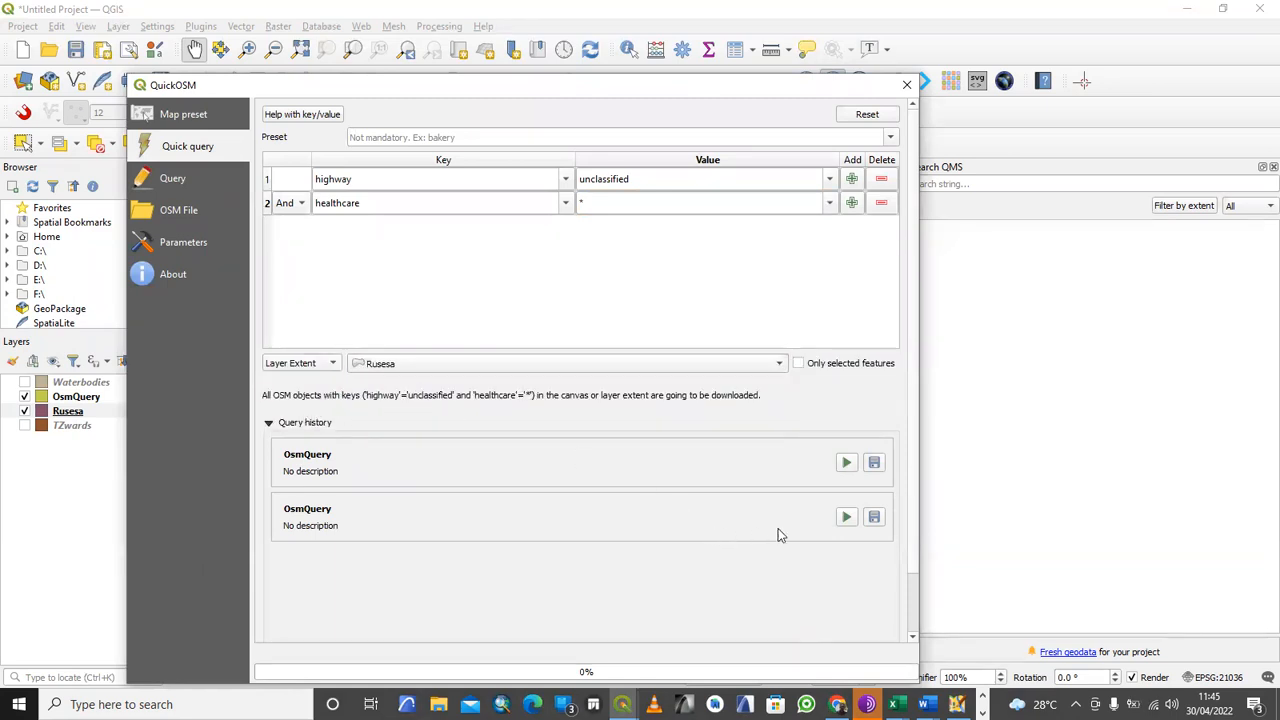
left_click(845, 518)
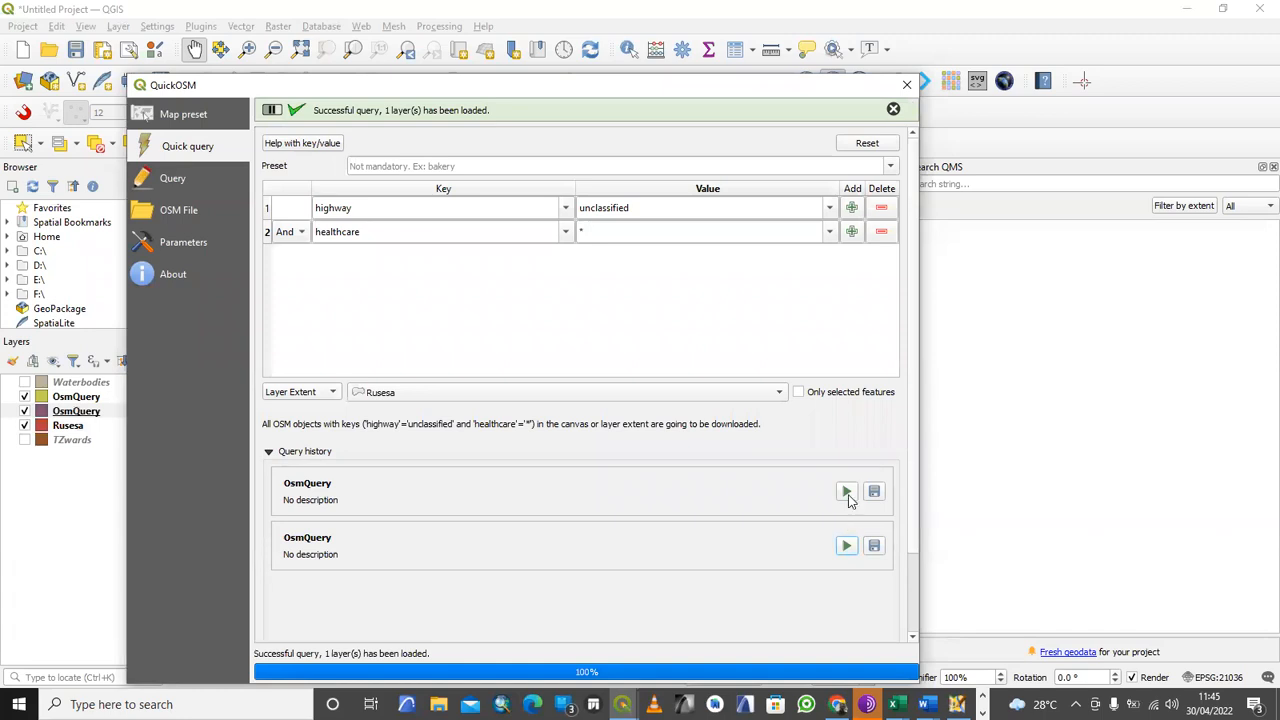
left_click(846, 491)
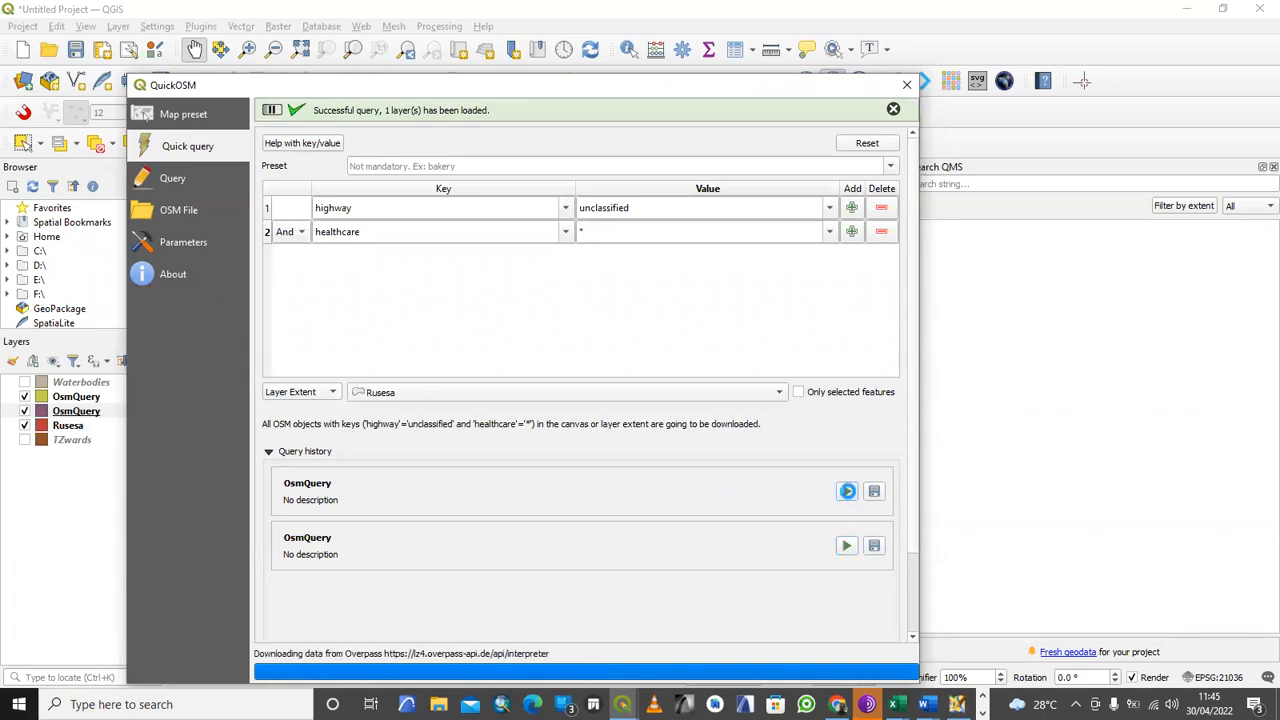
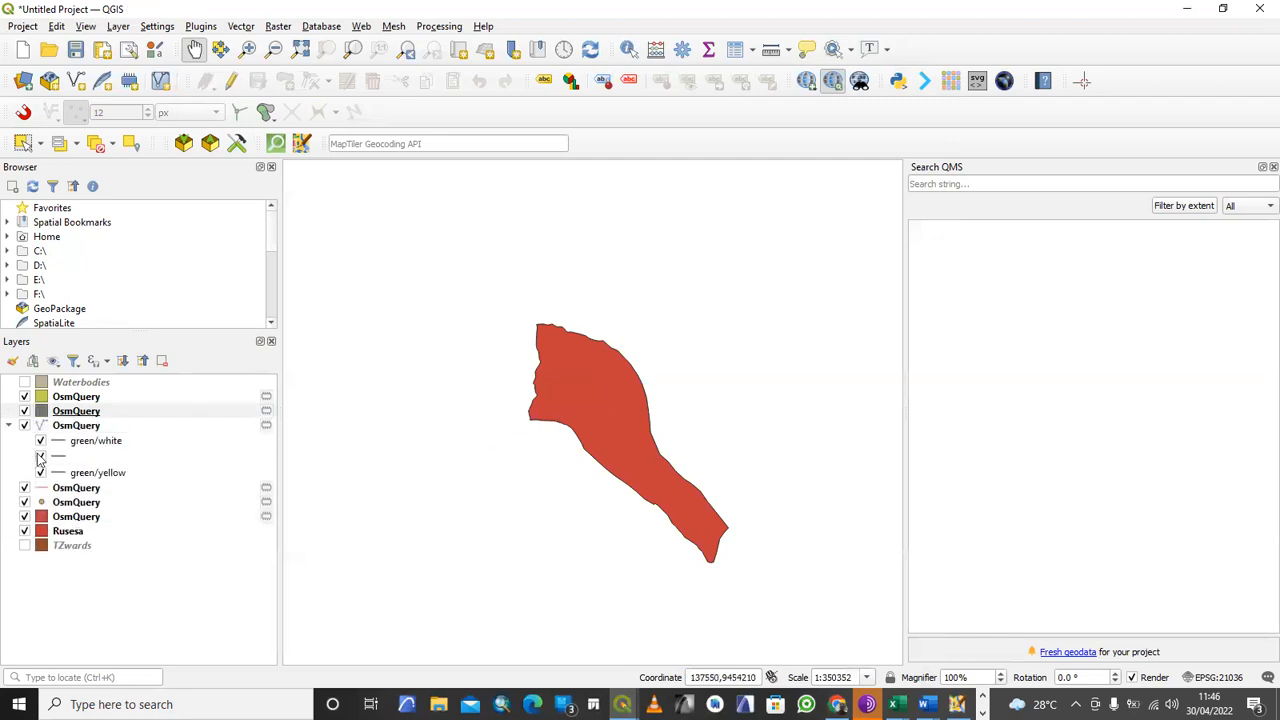
- Zoom to the OsmQuery line layer with the green/white category and hide the brown OsmQuery polygon layer covering the roads
left_click(72, 428)
right_click(72, 428)
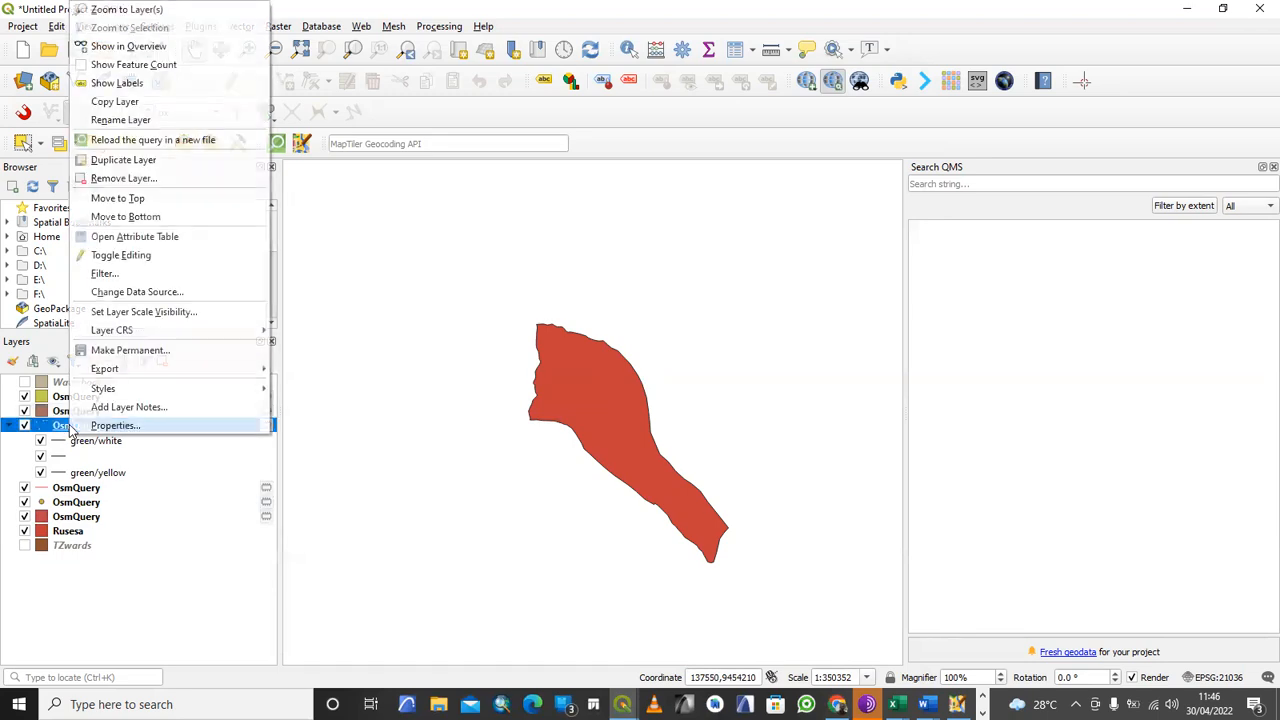
left_click(127, 9)
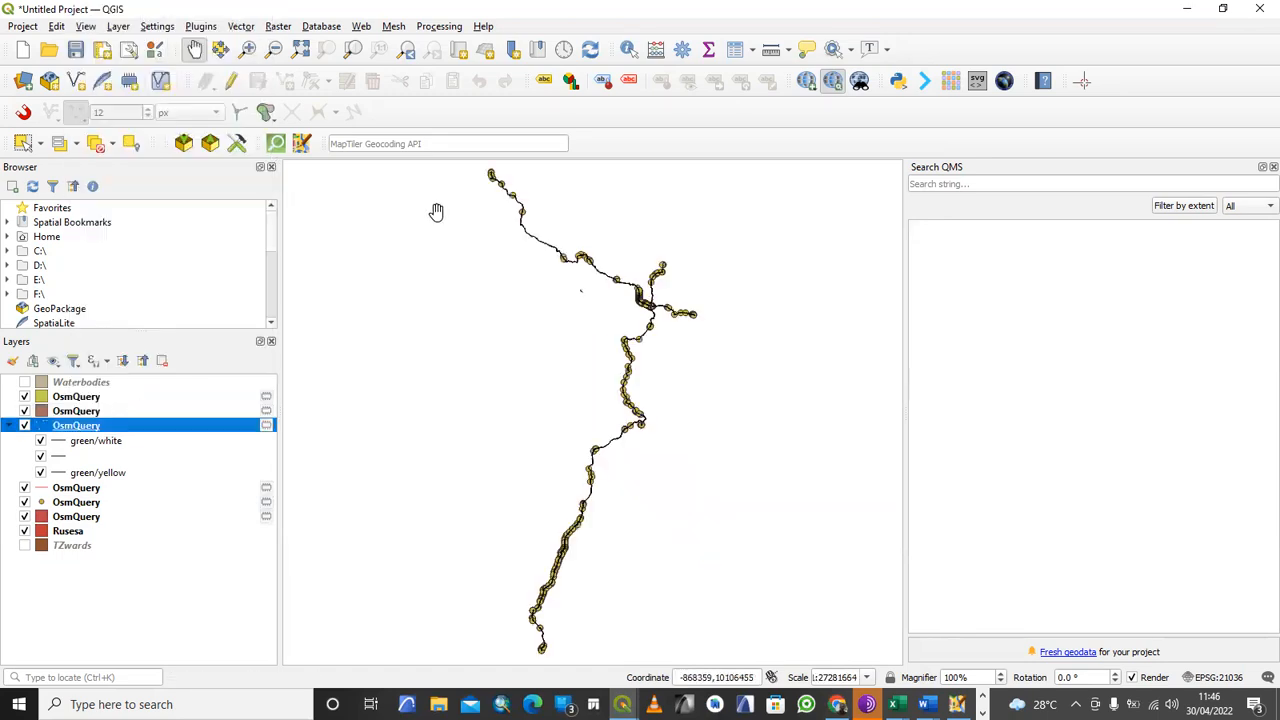
scroll(629, 332, "up", 3)
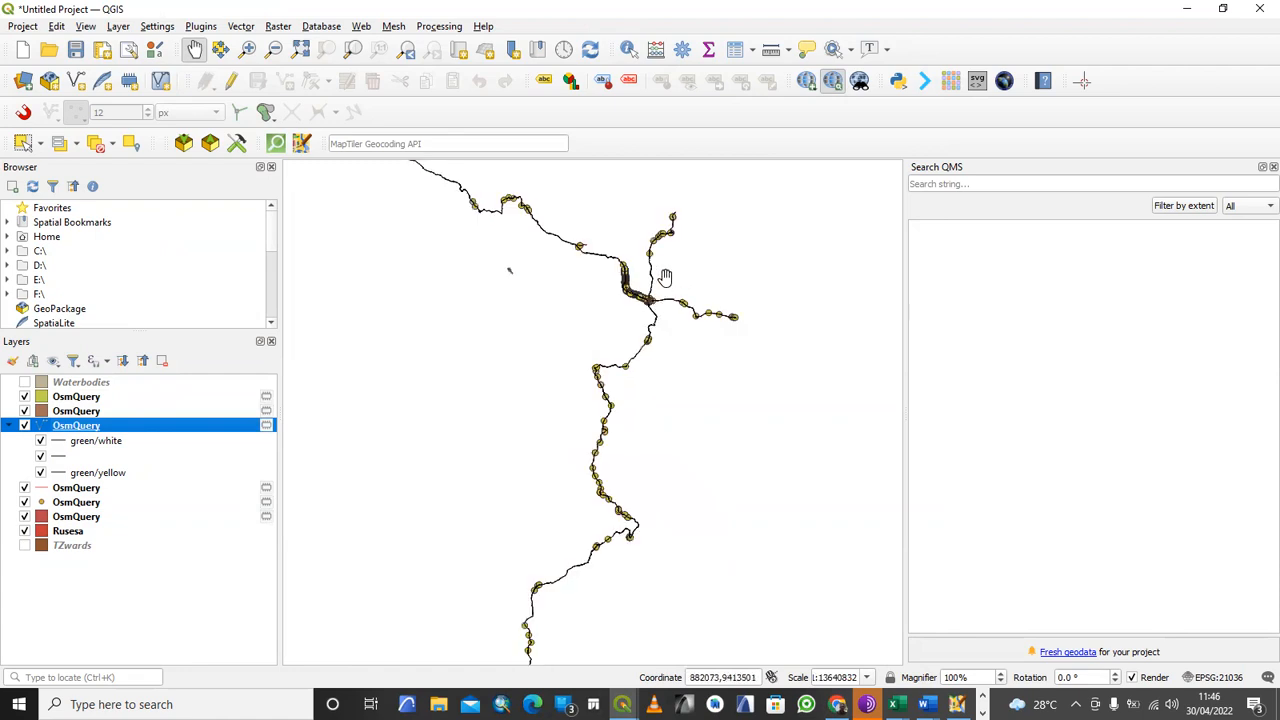
scroll(596, 358, "up", 2)
left_click_drag(726, 483, 600, 447)
scroll(602, 446, "up", 2)
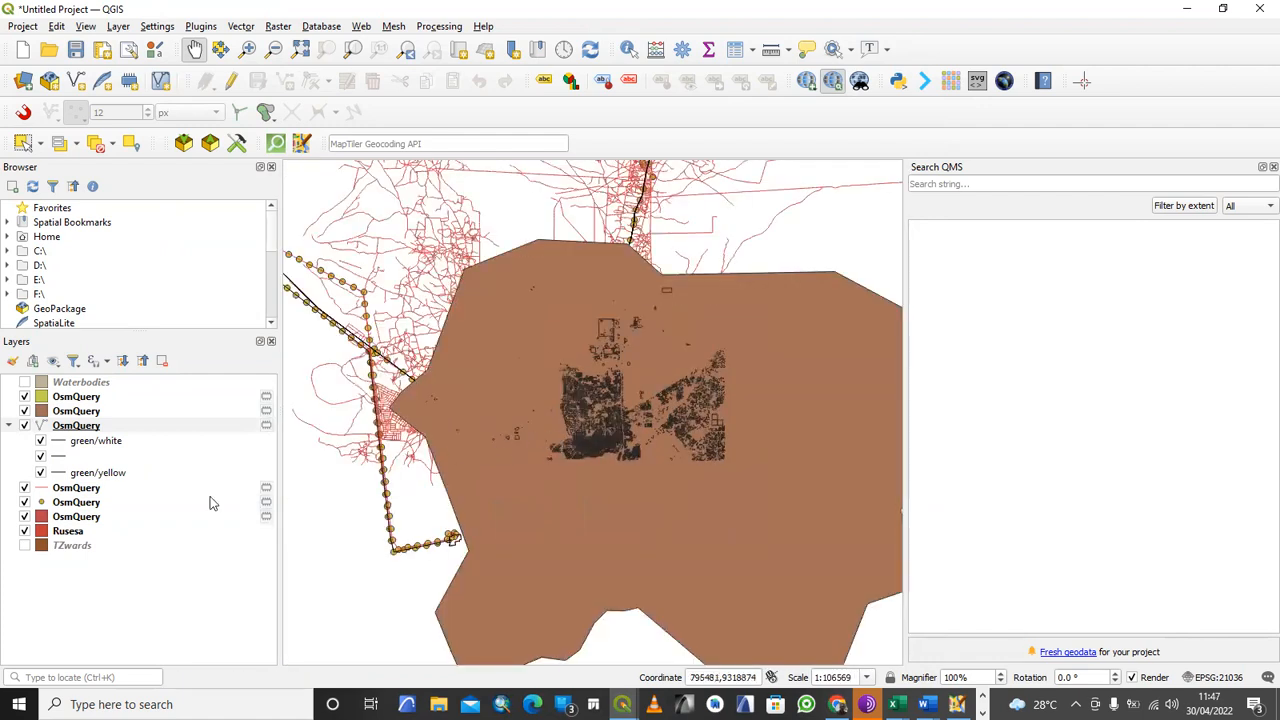
left_click(27, 425)
left_click(24, 411)
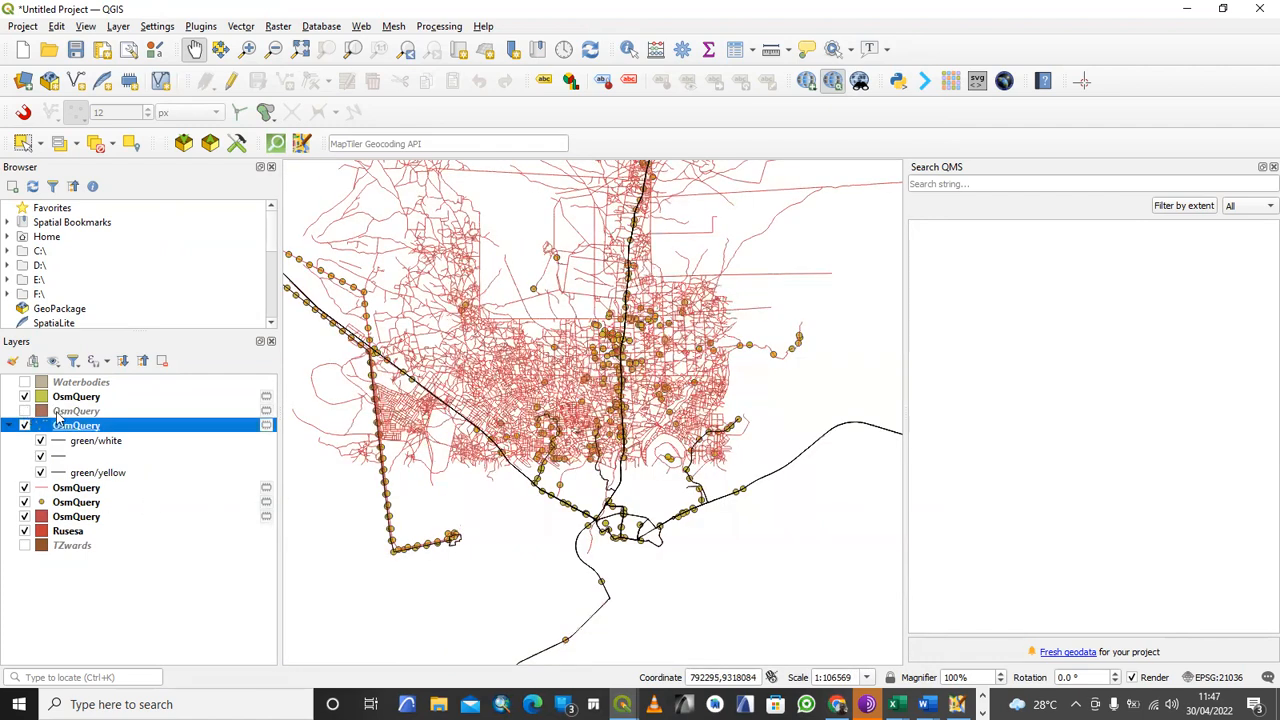
- Examine where the downloaded roads and points lie in relation to the Rusesa ward polygon
scroll(660, 412, "up", 1)
scroll(660, 412, "up", 1)
scroll(598, 434, "down", 2)
left_click_drag(385, 277, 527, 366)
scroll(500, 356, "down", 2)
left_click_drag(438, 343, 556, 398)
scroll(606, 400, "down", 2)
left_click_drag(495, 333, 589, 440)
scroll(594, 413, "down", 2)
left_click_drag(578, 358, 617, 454)
left_click_drag(455, 386, 609, 387)
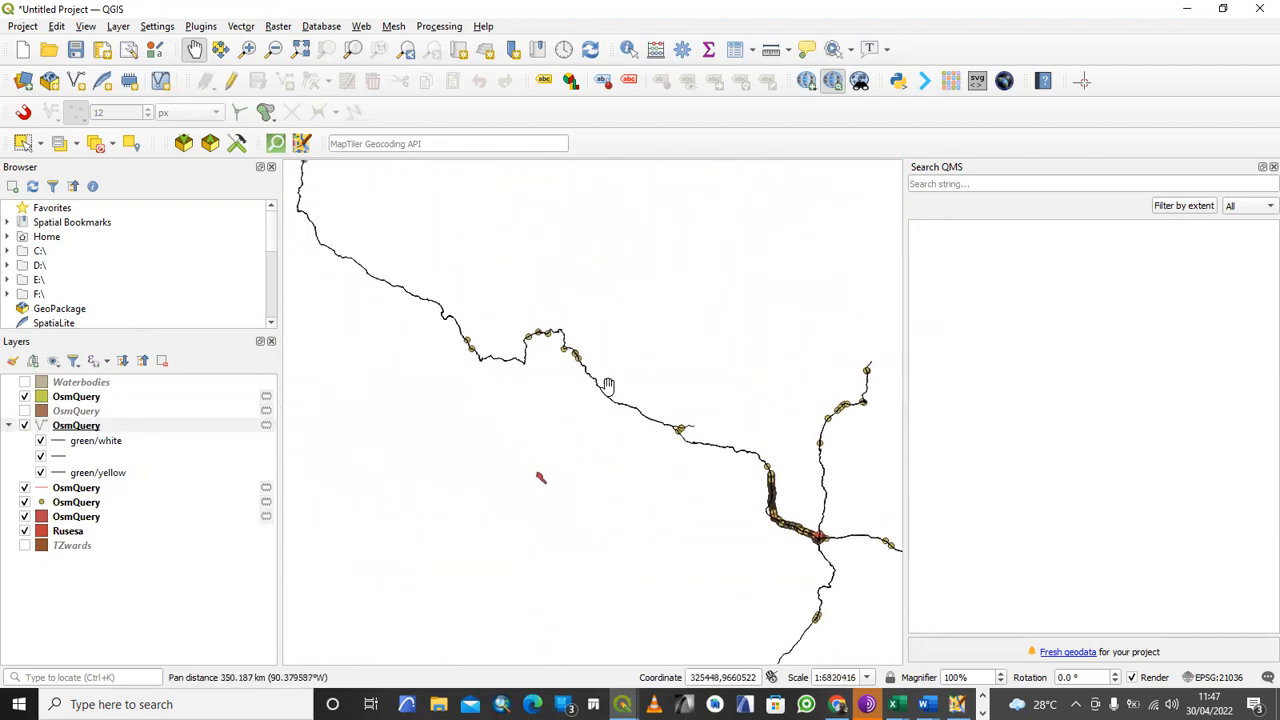
scroll(527, 478, "up", 3)
scroll(583, 471, "down", 2)
left_click_drag(586, 480, 395, 462)
scroll(487, 460, "up", 3)
scroll(540, 465, "up", 2)
left_click_drag(531, 410, 522, 184)
left_click_drag(640, 382, 611, 248)
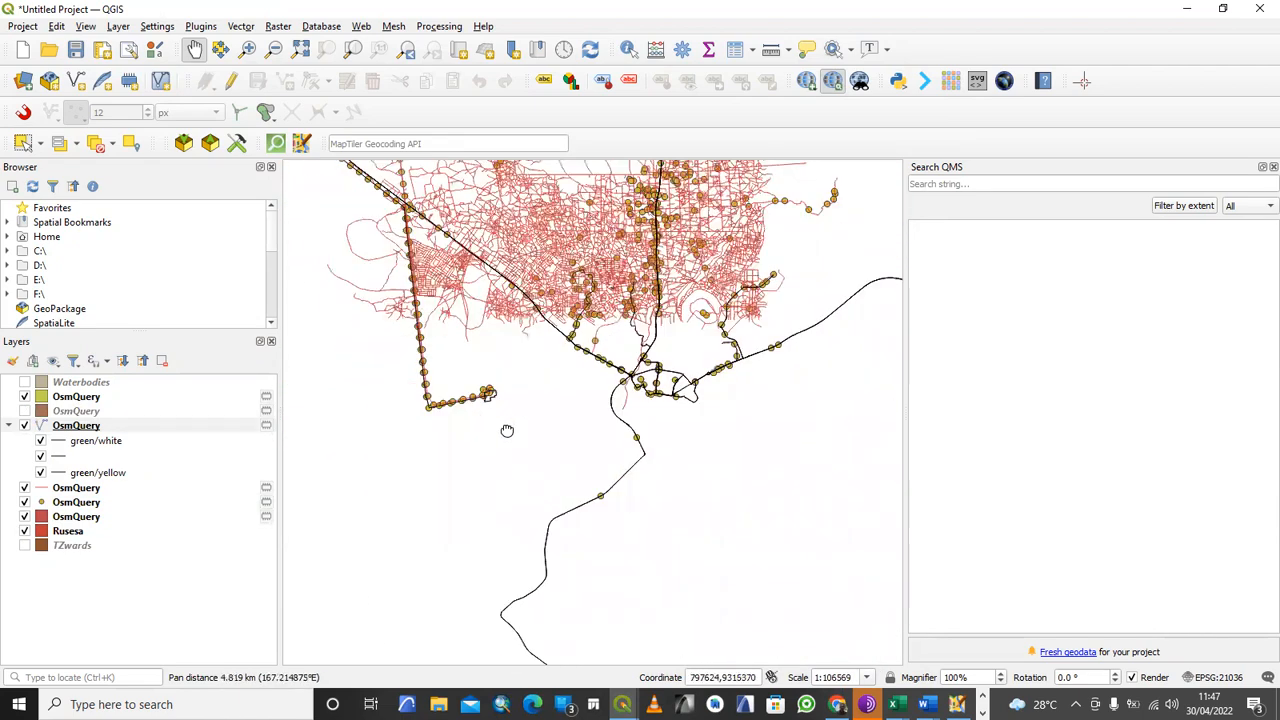
left_click_drag(327, 370, 734, 474)
scroll(775, 397, "down", 2)
left_click_drag(462, 416, 718, 427)
scroll(500, 423, "down", 2)
left_click_drag(431, 417, 594, 412)
scroll(500, 402, "down", 2)
left_click_drag(303, 351, 437, 396)
scroll(437, 396, "up", 3)
left_click_drag(529, 396, 350, 395)
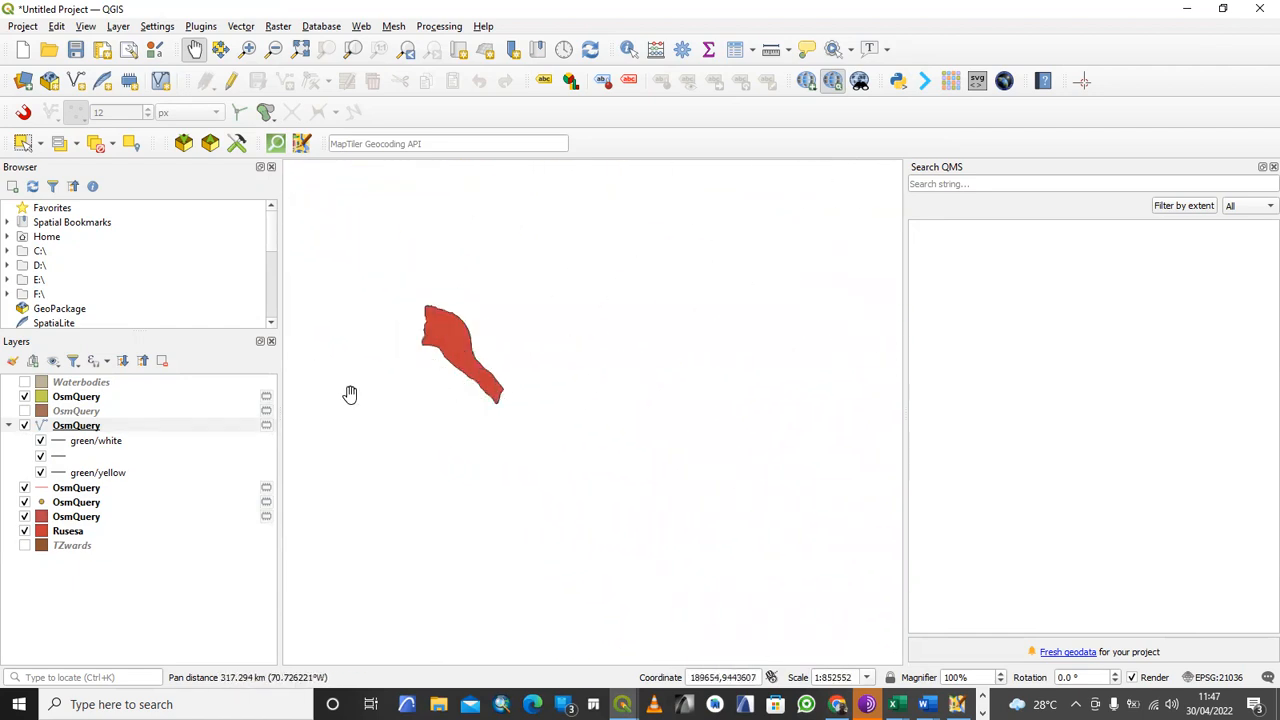
- Examine the dense downloaded street network east of the Rusesa ward at close range
scroll(468, 429, "down", 2)
left_click_drag(622, 413, 466, 423)
left_click_drag(660, 462, 489, 409)
left_click_drag(557, 461, 512, 432)
scroll(640, 464, "up", 3)
scroll(652, 471, "up", 1)
left_click_drag(758, 484, 561, 439)
scroll(540, 443, "up", 3)
left_click_drag(646, 466, 443, 354)
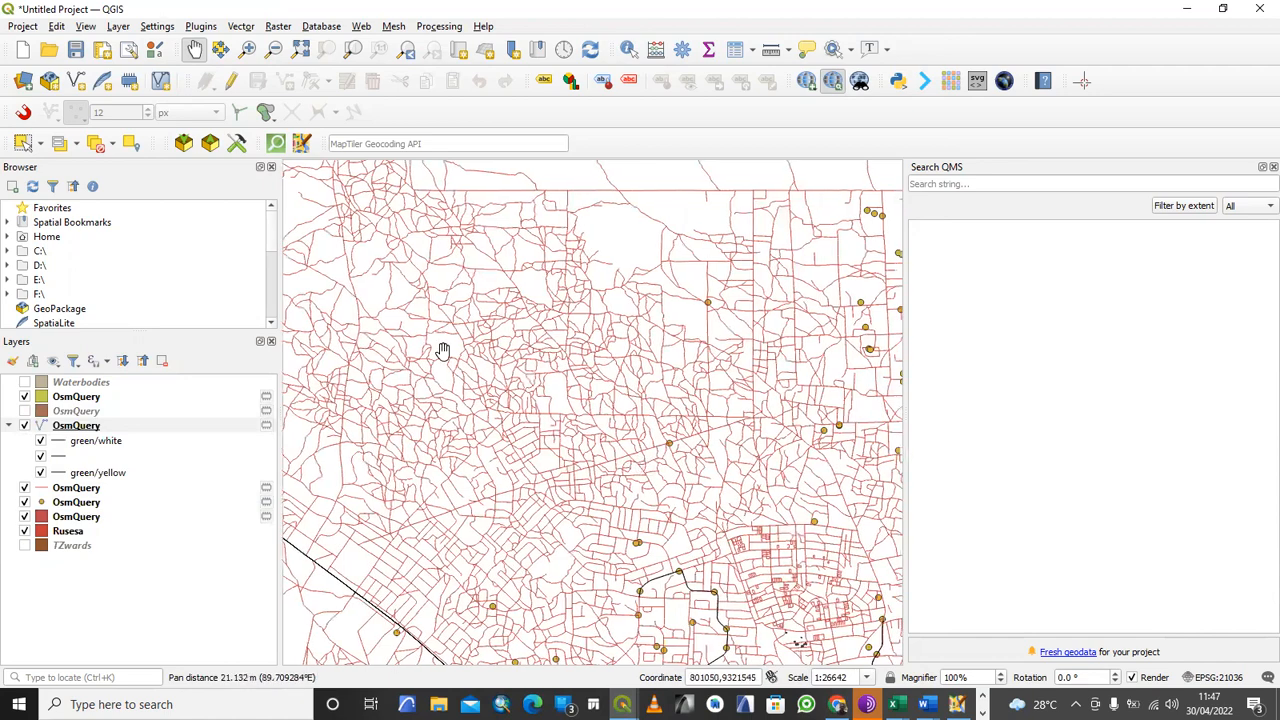
scroll(576, 493, "up", 2)
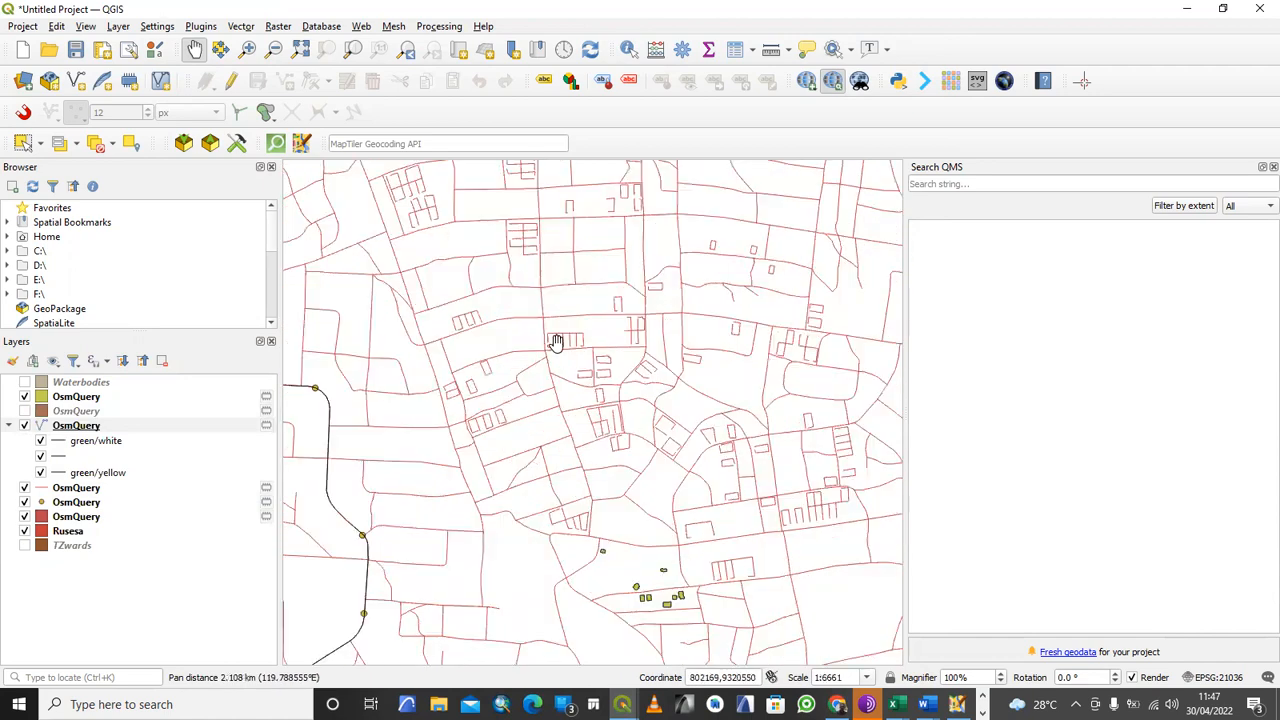
scroll(557, 346, "down", 3)
scroll(420, 417, "up", 3)
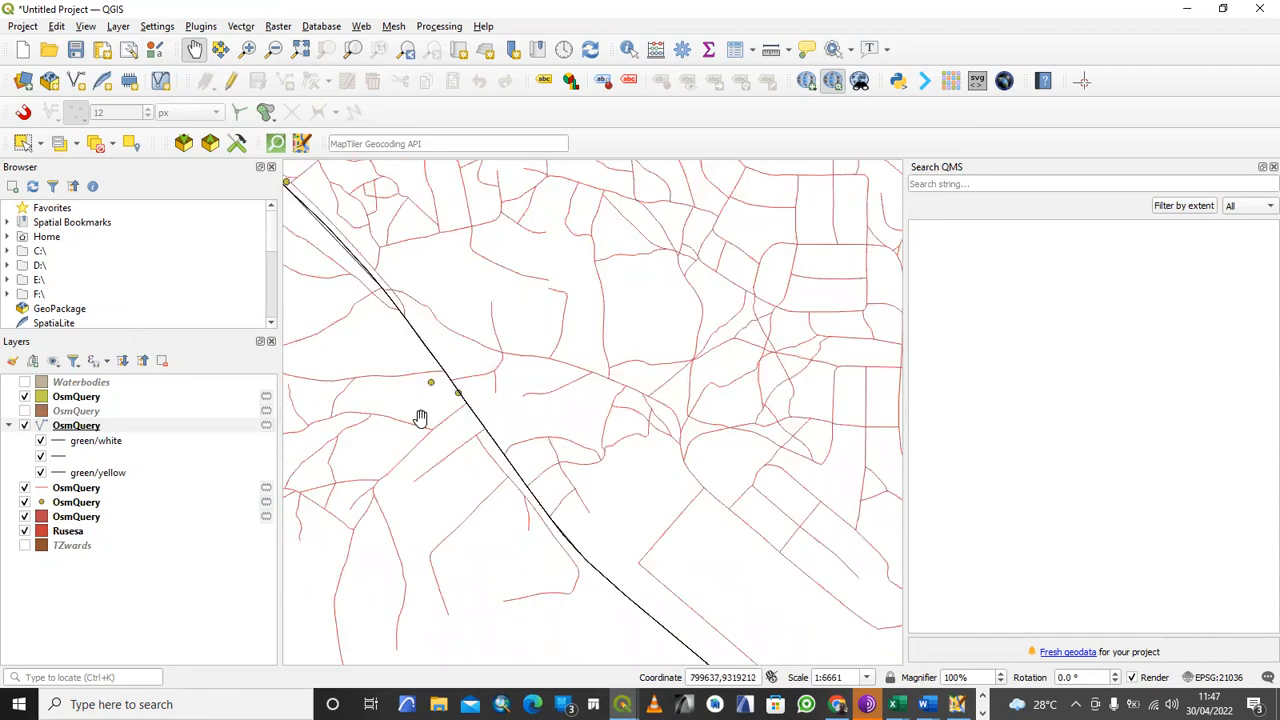
scroll(451, 431, "down", 3)
left_click_drag(477, 425, 437, 420)
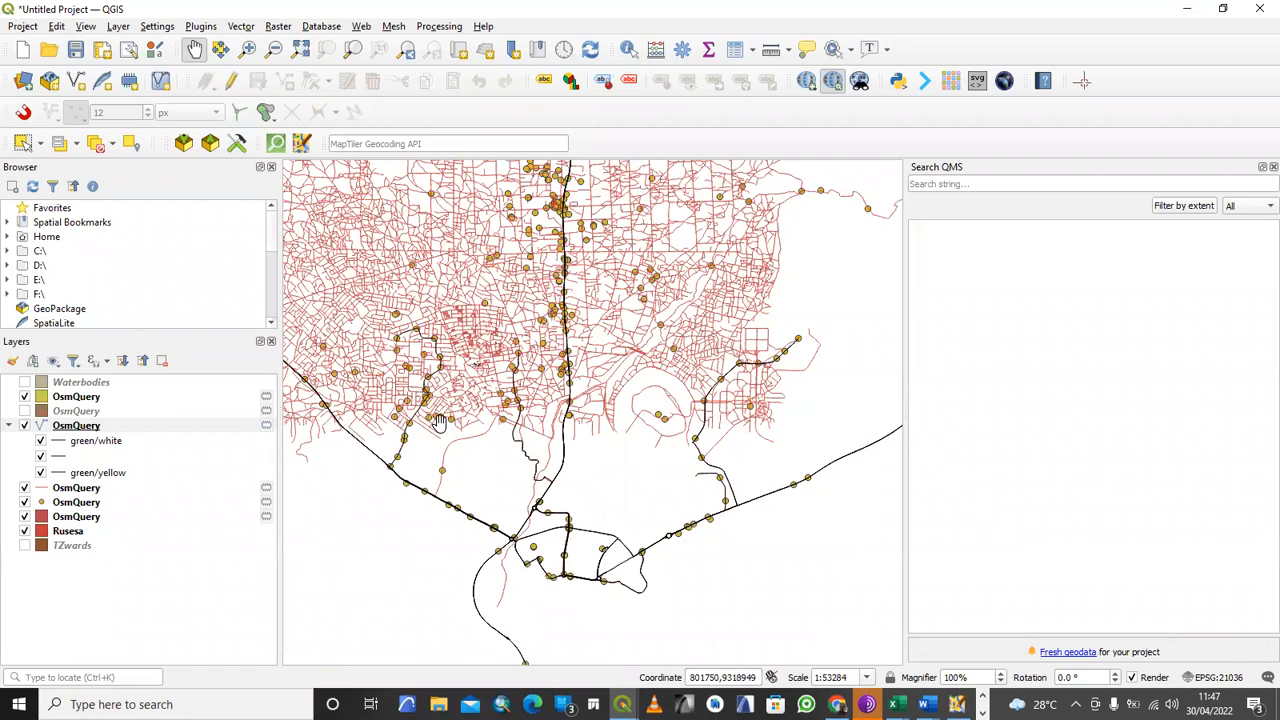
- Hide the green/yellow and unlabelled categories of the OsmQuery line layer
left_click_drag(404, 405, 521, 443)
left_click_drag(469, 329, 463, 369)
scroll(460, 368, "up", 1)
scroll(480, 321, "up", 1)
left_click_drag(540, 421, 587, 268)
left_click_drag(558, 307, 540, 56)
left_click(41, 472)
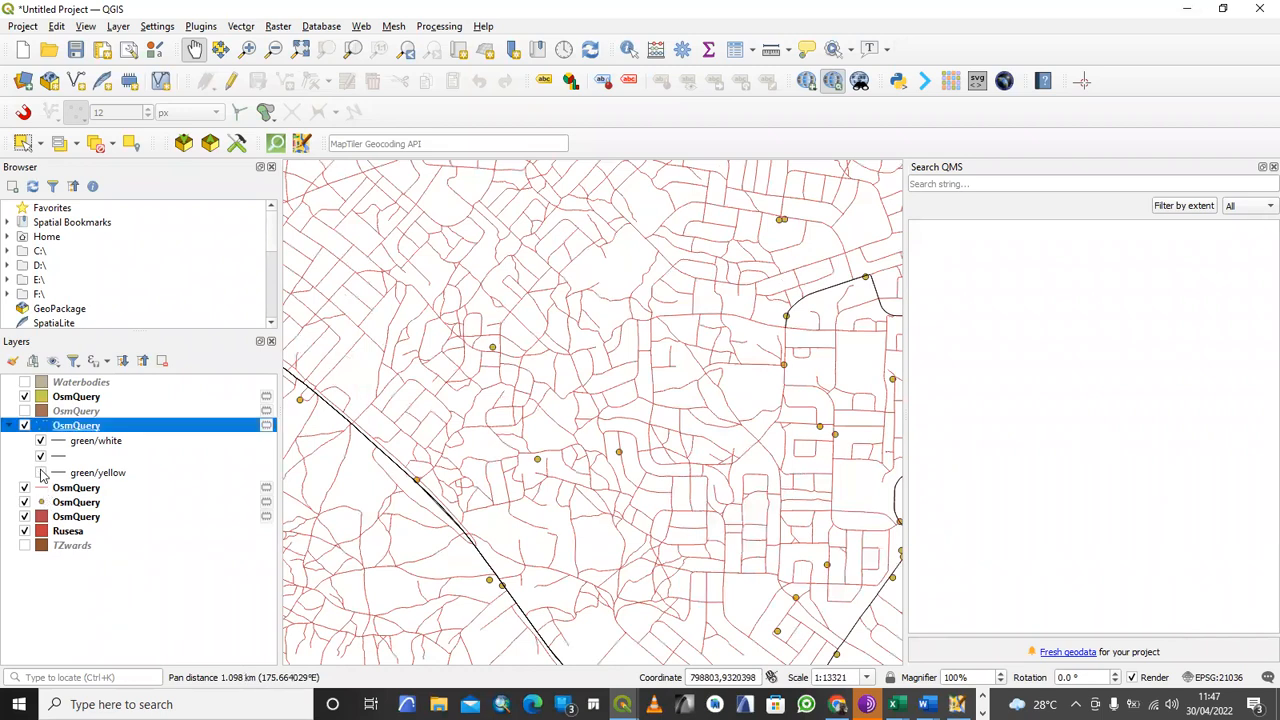
left_click(41, 456)
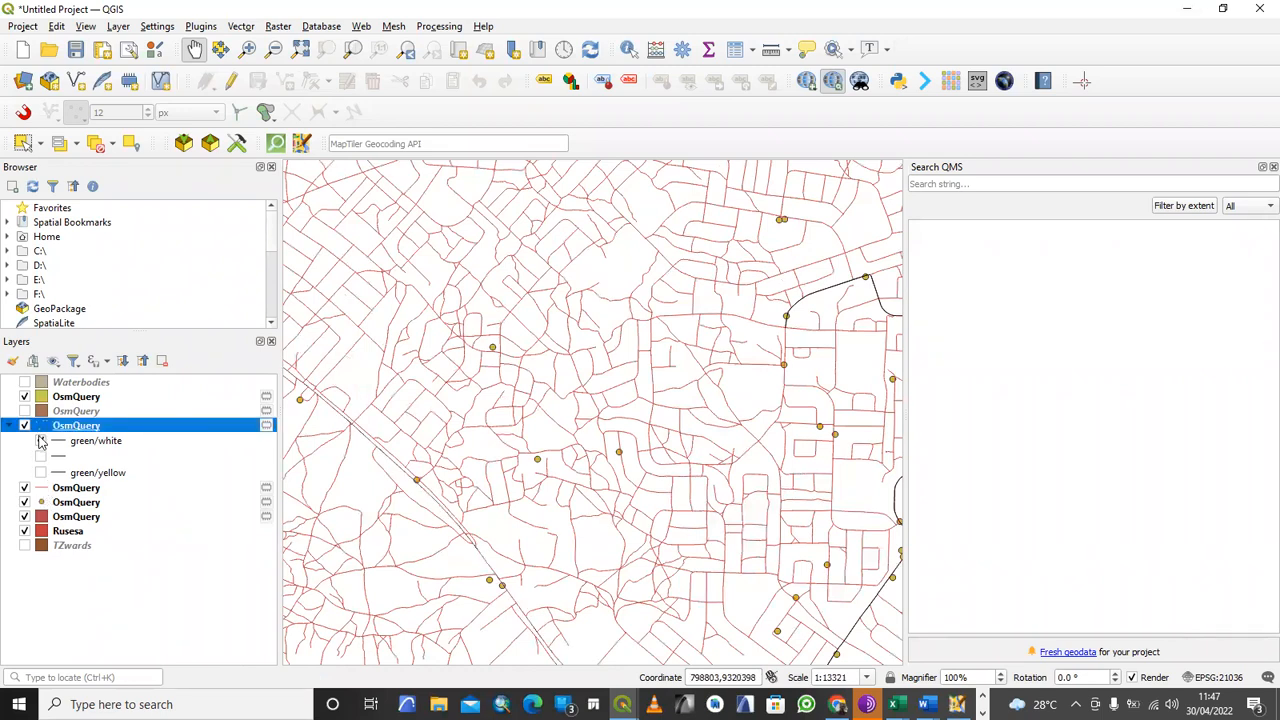
- Open the OsmQuery point layer's properties, accepting the Inverse of Arc 1960 to WGS 84 (1) + UTM zone 36S transformation
left_click(70, 504)
right_click(70, 505)
left_click(117, 488)
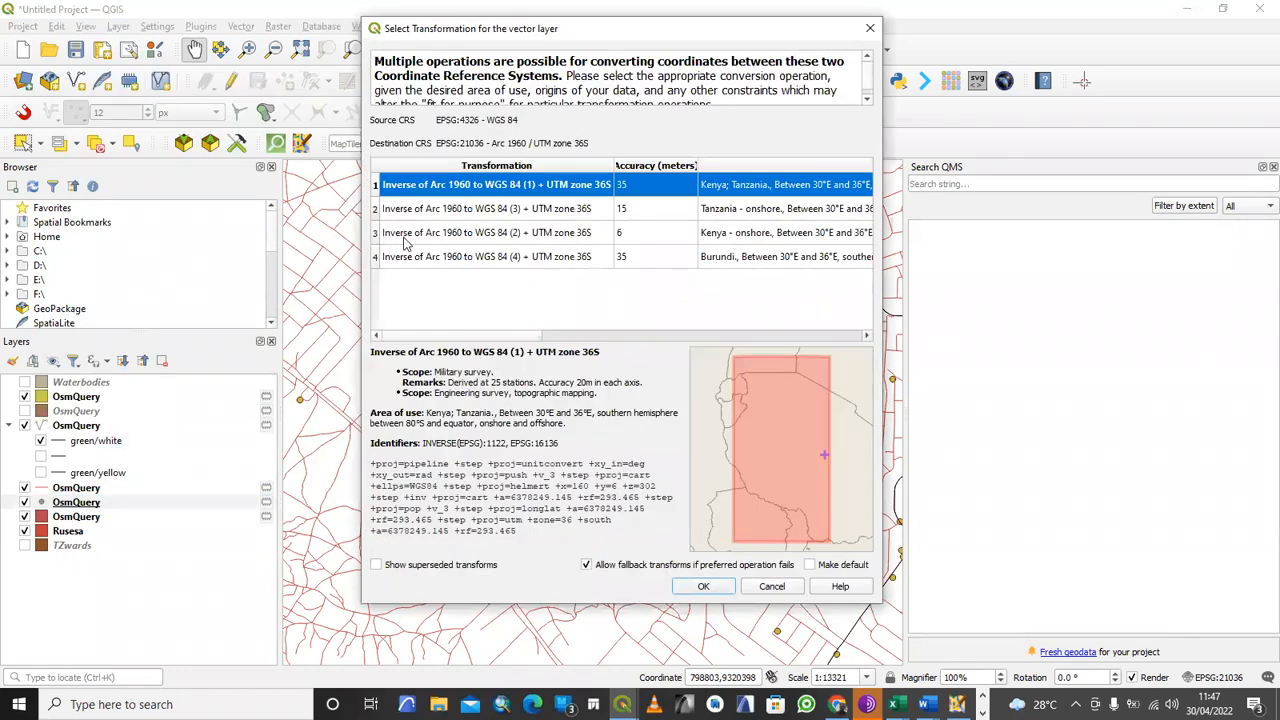
left_click(703, 587)
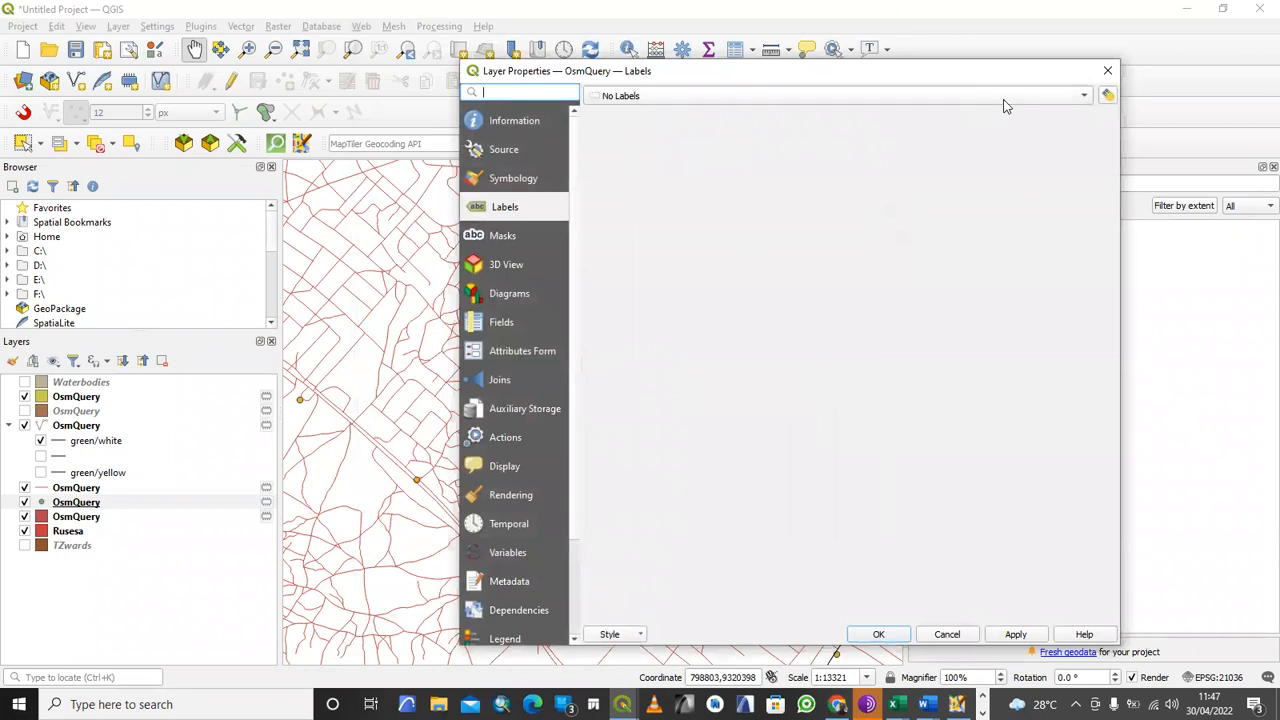
- Label the OsmQuery point layer with single labels taken from the name:sw field
left_click(1027, 97)
left_click(887, 112)
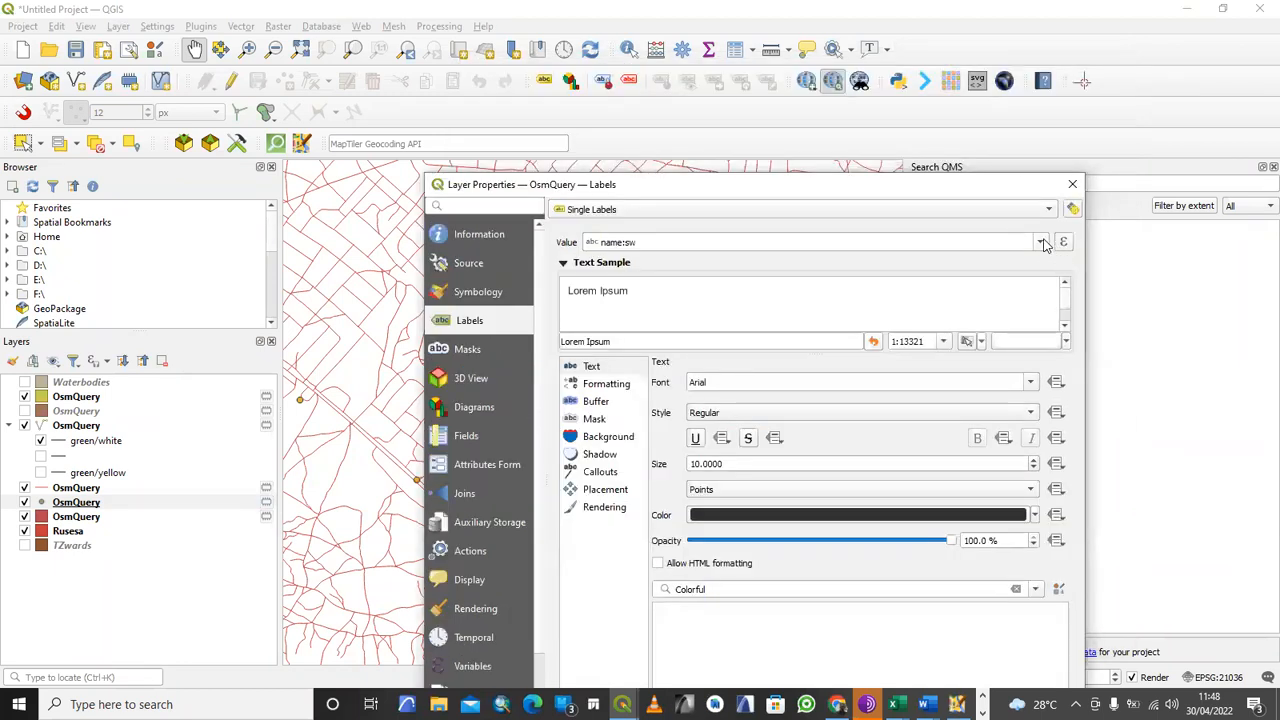
left_click(1042, 243)
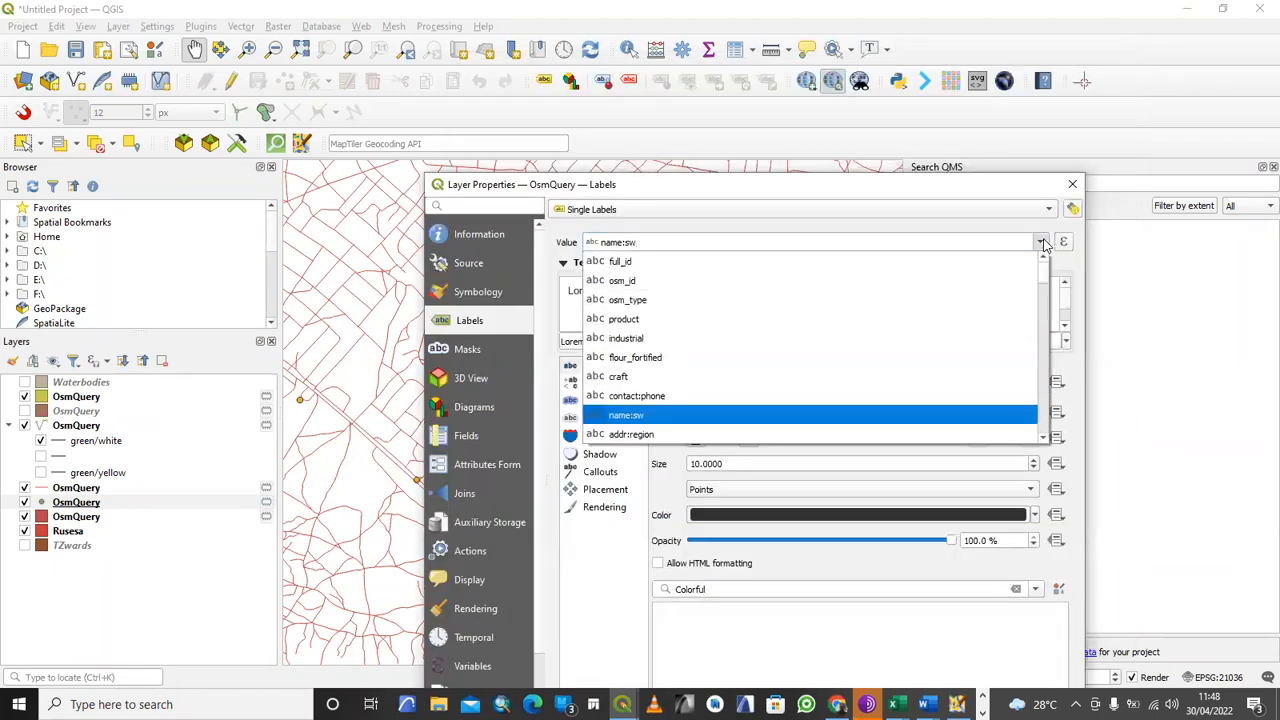
left_click(728, 410)
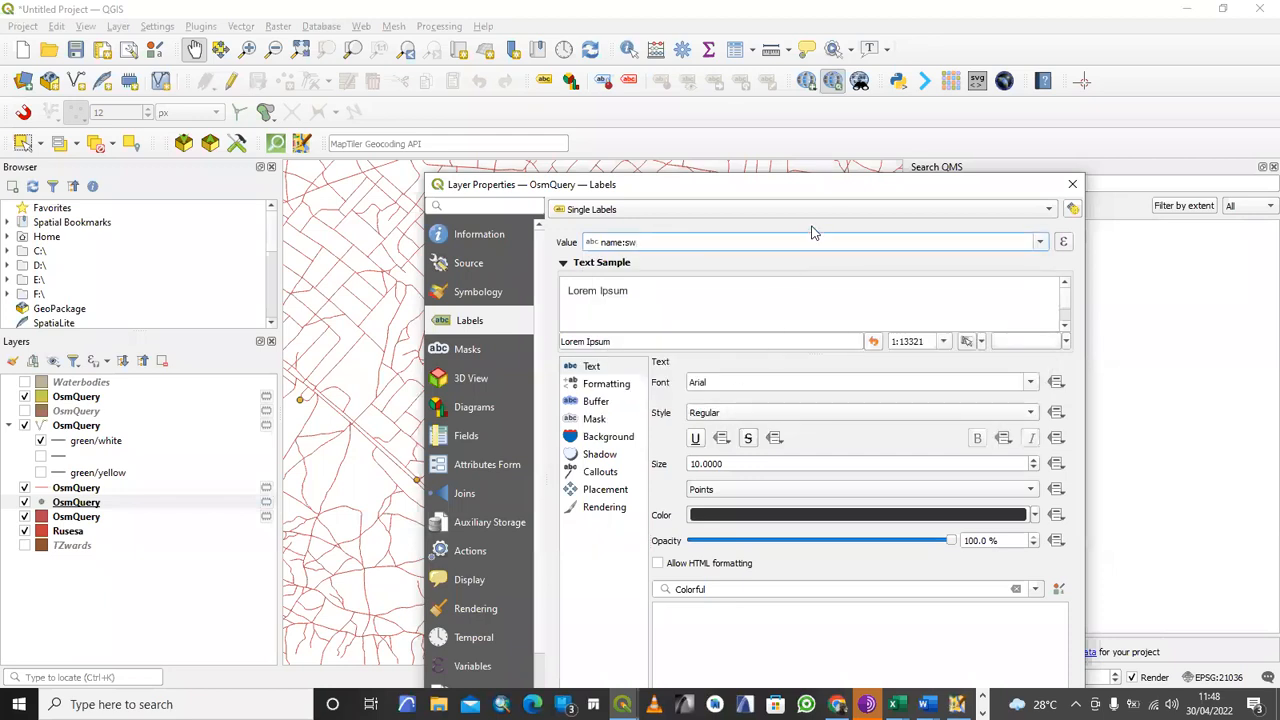
left_click_drag(836, 190, 845, 60)
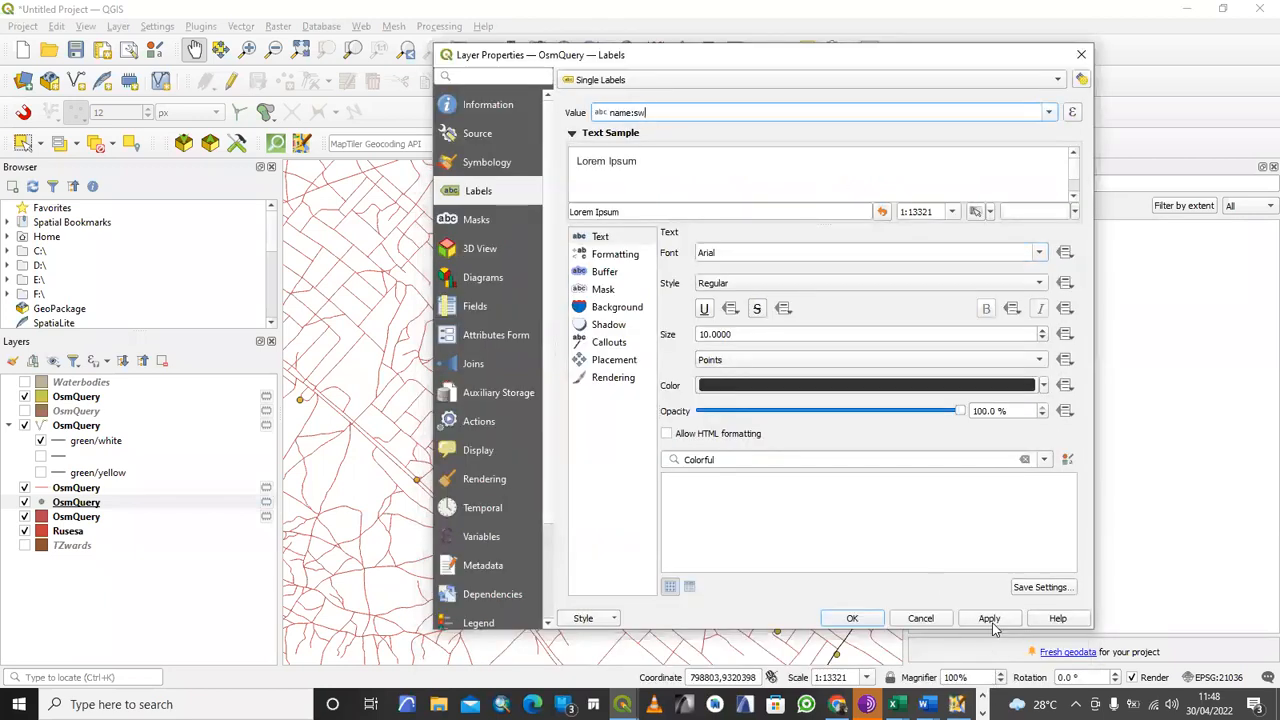
left_click(850, 618)
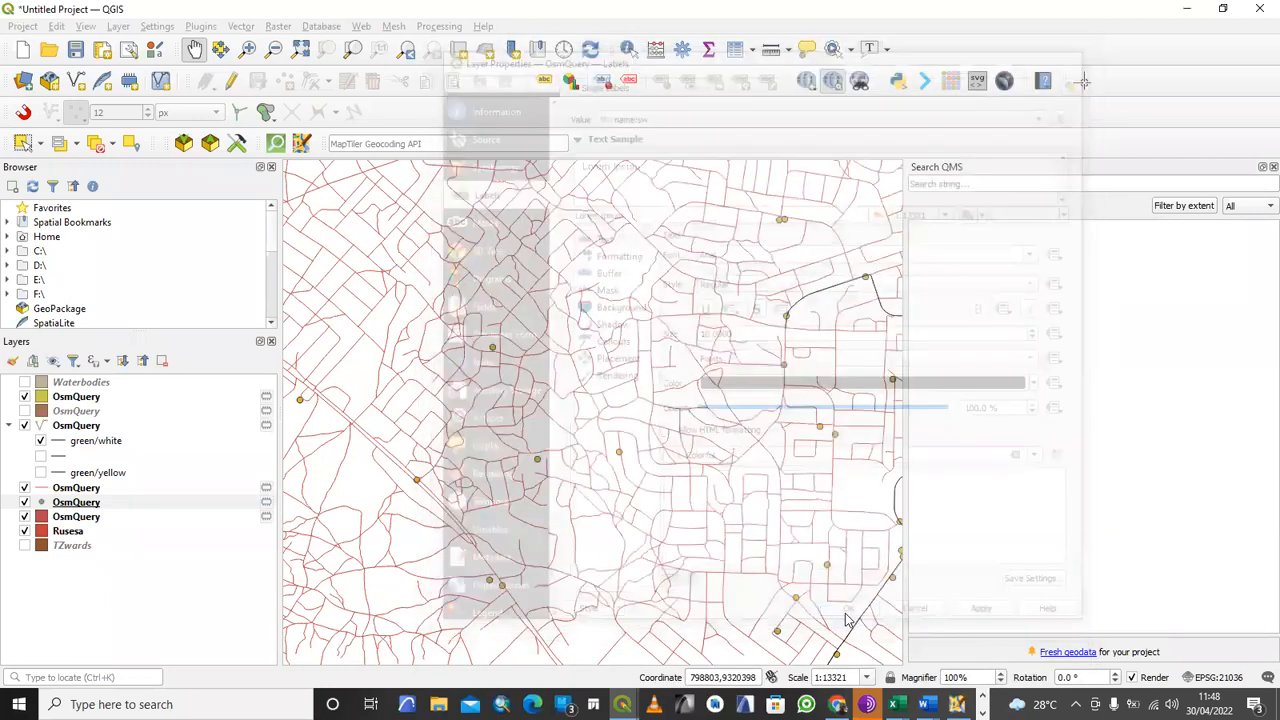
- Examine the Swahili name labels on the points across the dense downloaded street network
scroll(553, 470, "down", 2)
left_click_drag(632, 522, 575, 509)
left_click_drag(650, 450, 828, 450)
scroll(622, 452, "up", 1)
scroll(830, 450, "down", 1)
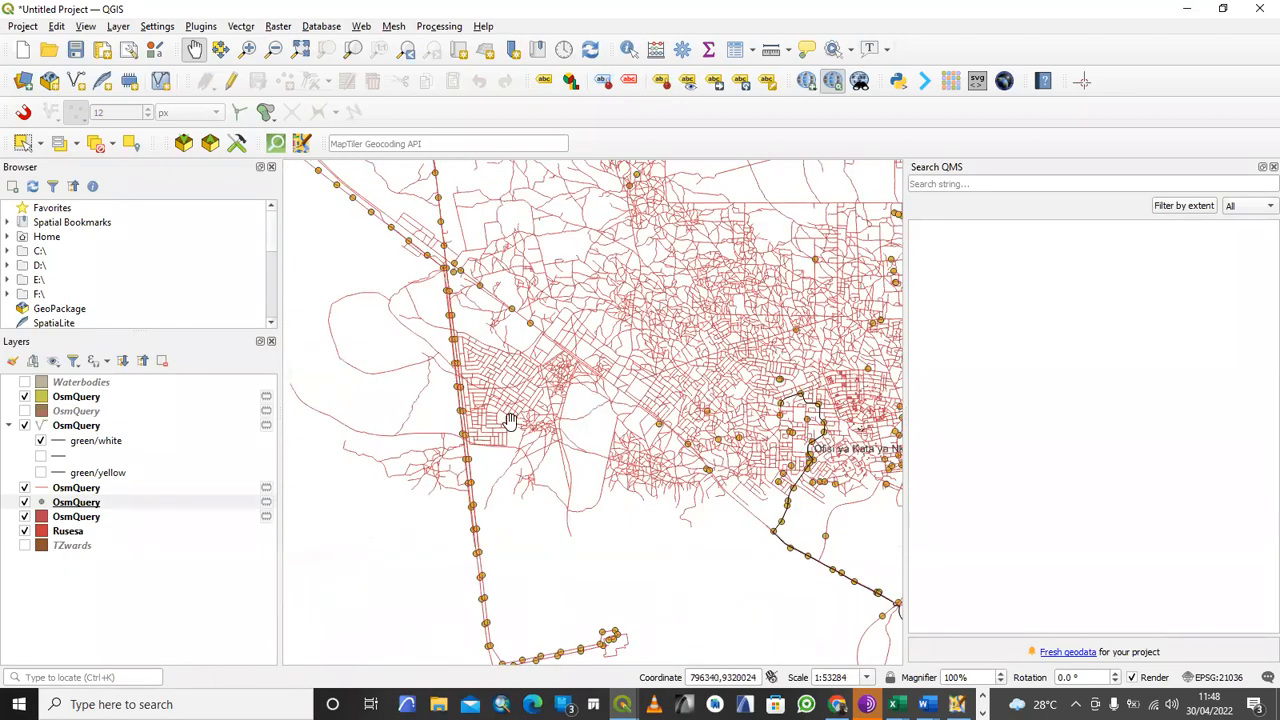
left_click_drag(510, 421, 600, 485)
scroll(548, 464, "down", 2)
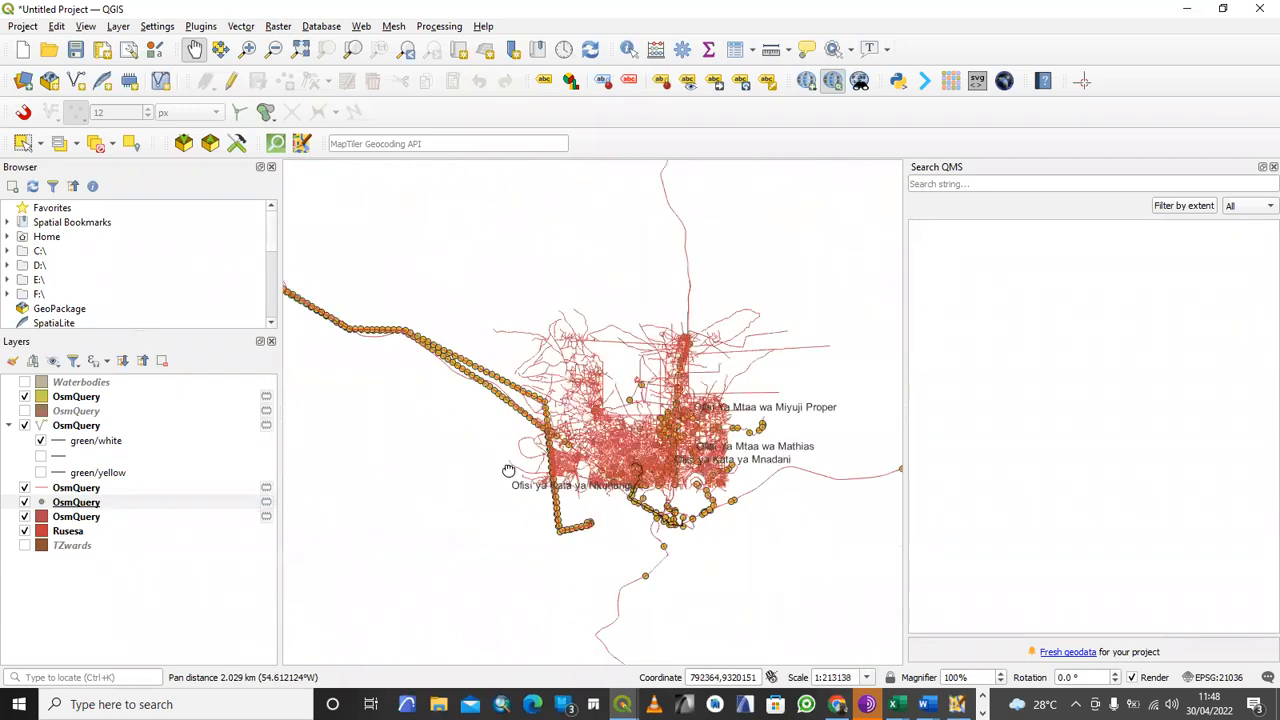
- Compare the downloaded network's extent with the Rusesa ward, finishing with a close view of the ward polygon
left_click_drag(509, 466, 720, 477)
scroll(509, 426, "down", 1)
left_click_drag(509, 426, 623, 454)
left_click_drag(476, 459, 620, 446)
scroll(594, 452, "down", 1)
left_click_drag(464, 408, 551, 411)
scroll(496, 404, "down", 2)
left_click_drag(475, 371, 569, 338)
left_click_drag(592, 477, 783, 510)
scroll(780, 507, "down", 2)
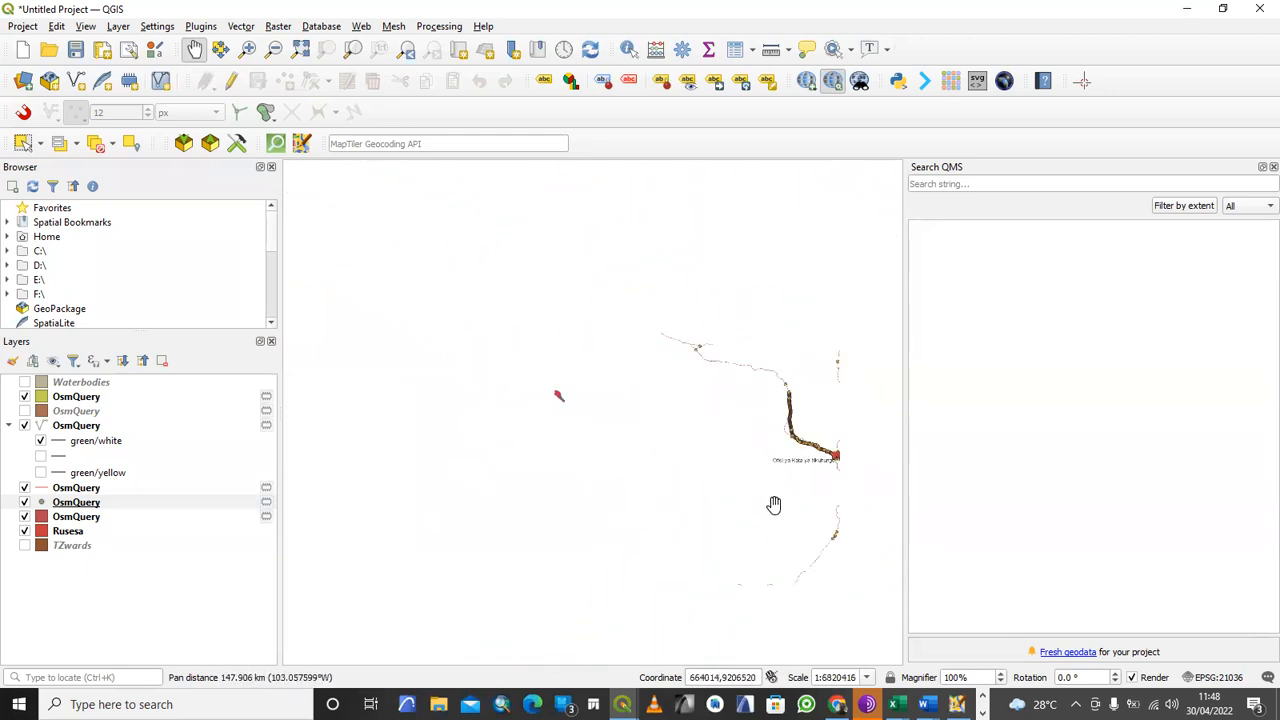
scroll(636, 438, "up", 2)
scroll(790, 507, "up", 2)
scroll(606, 380, "up", 1)
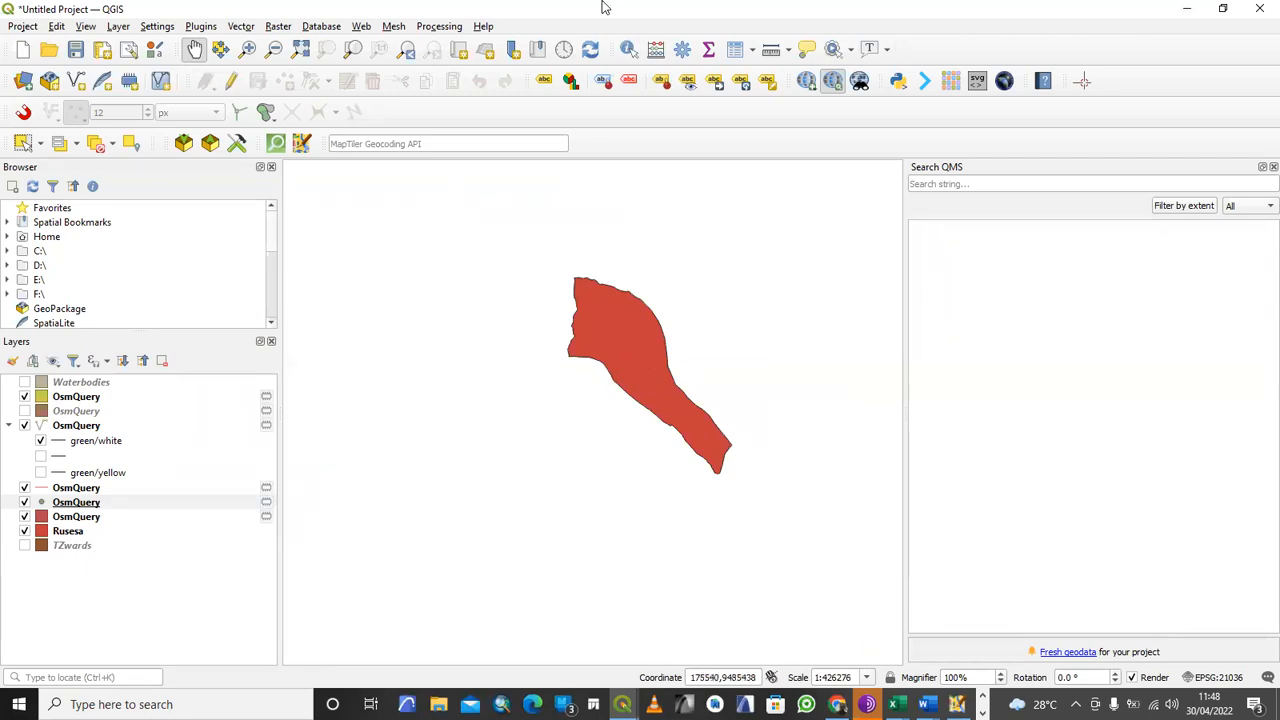
- Switch to Chrome and show the Google search results for nbs shapefile
left_click(837, 704)
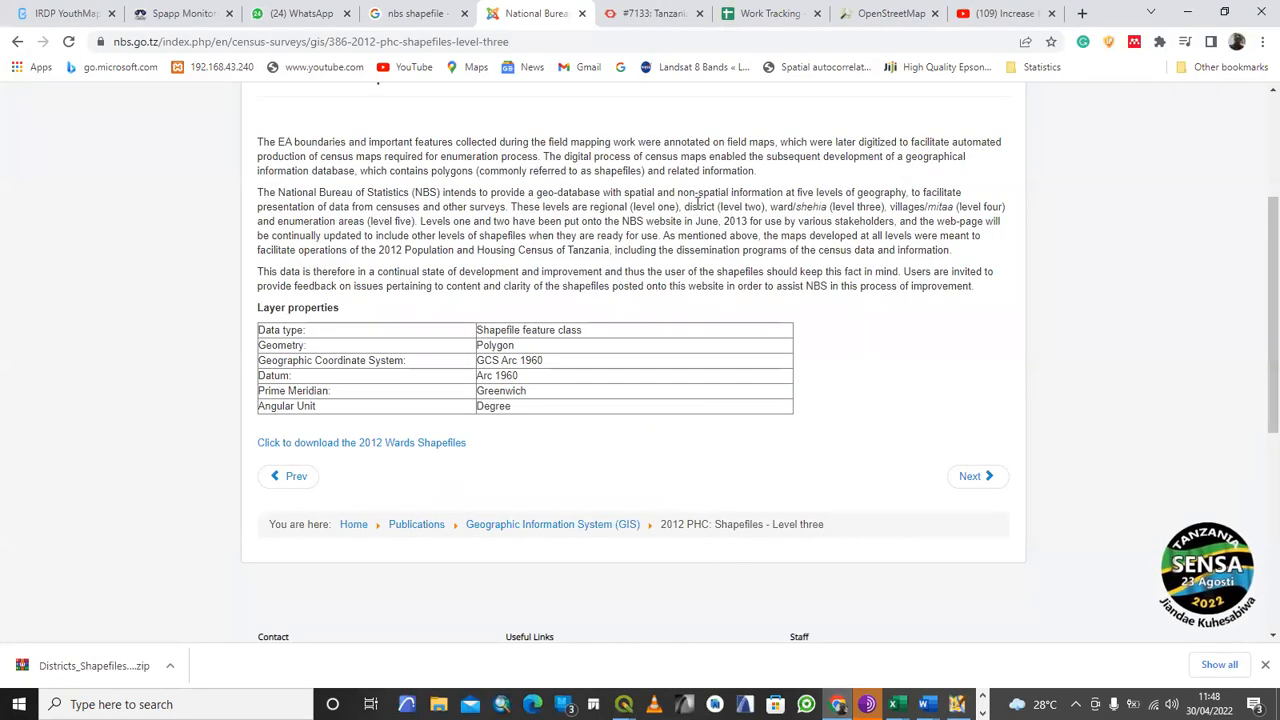
left_click(435, 16)
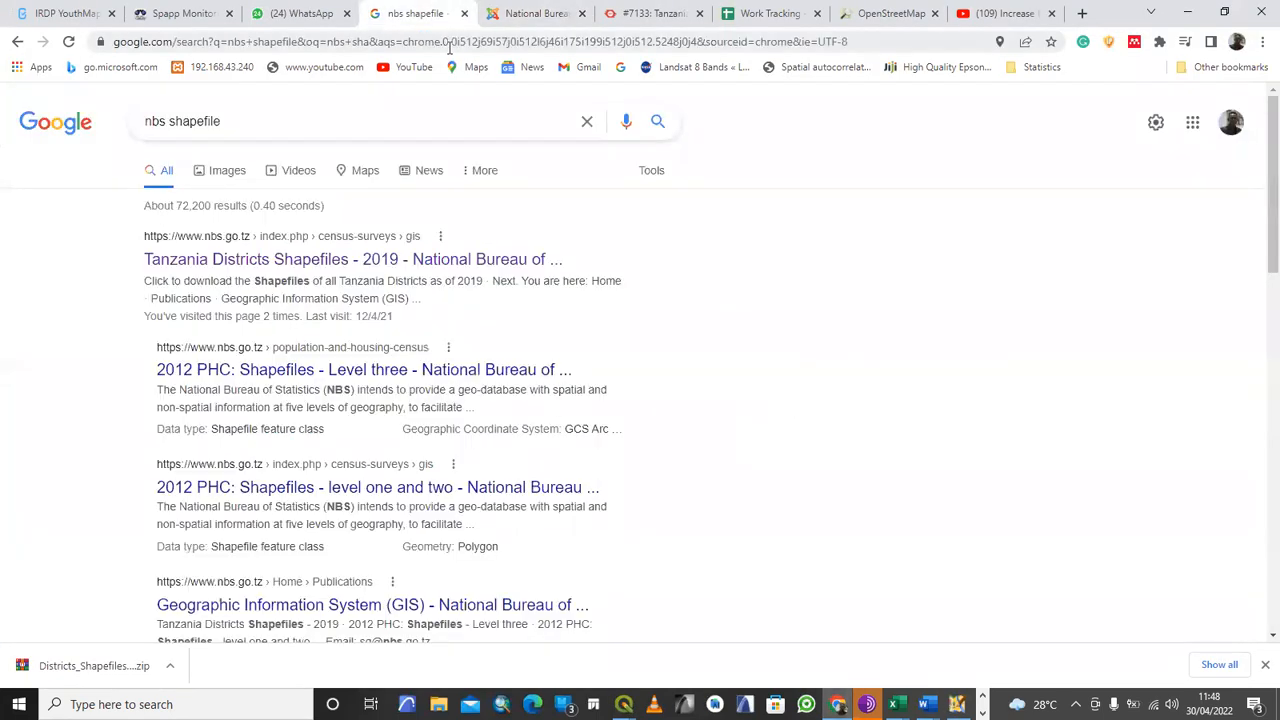
- Search the web for "hot export tool" and open the HOT Export Tool website
left_click(404, 44)
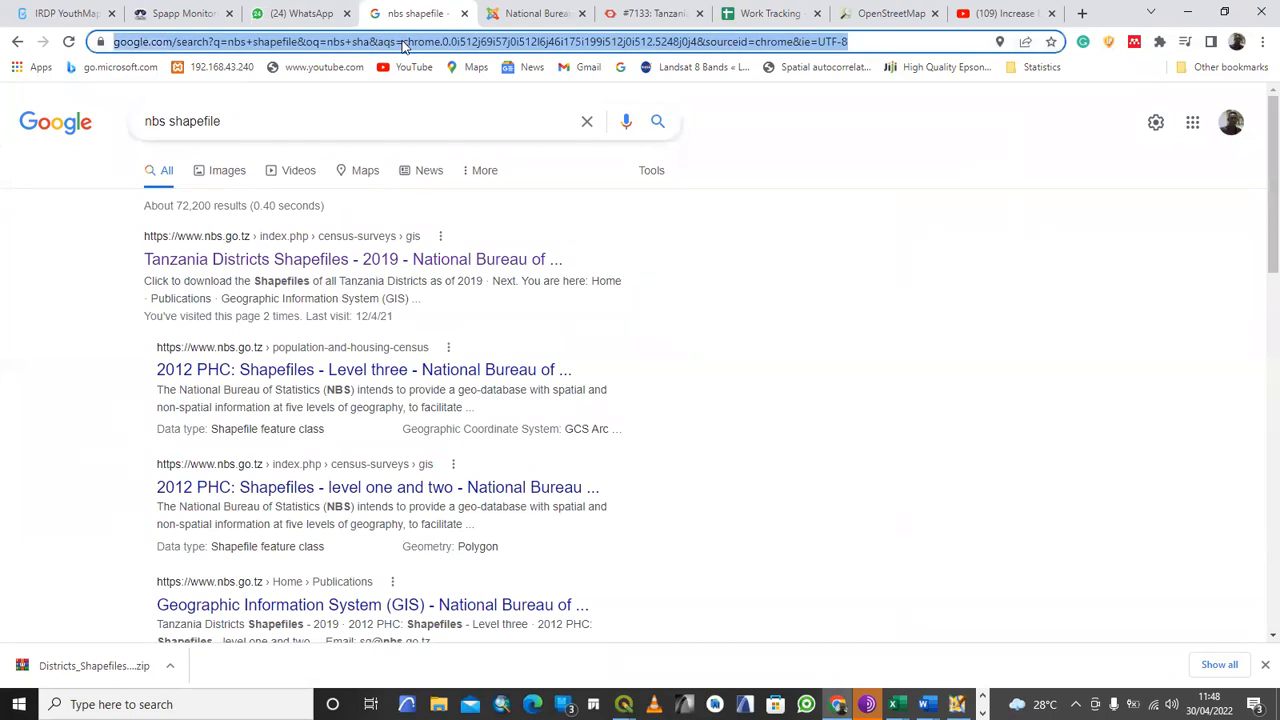
type("hot")
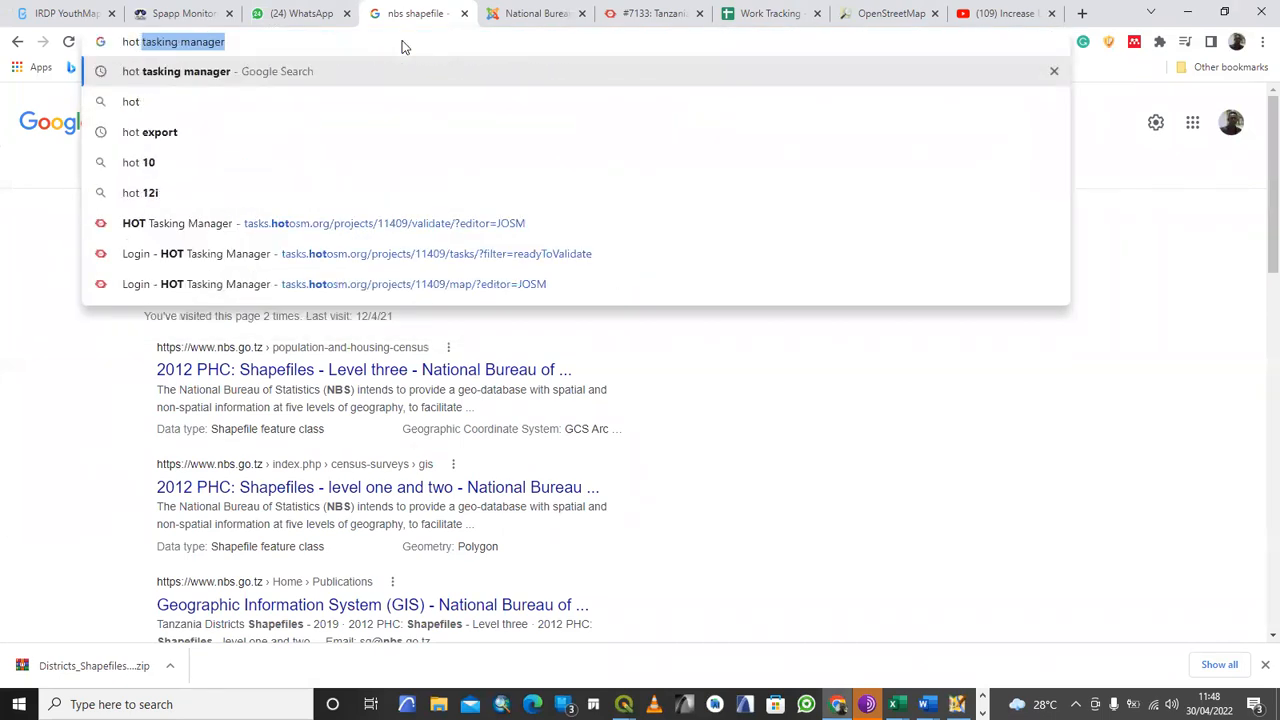
type(" export")
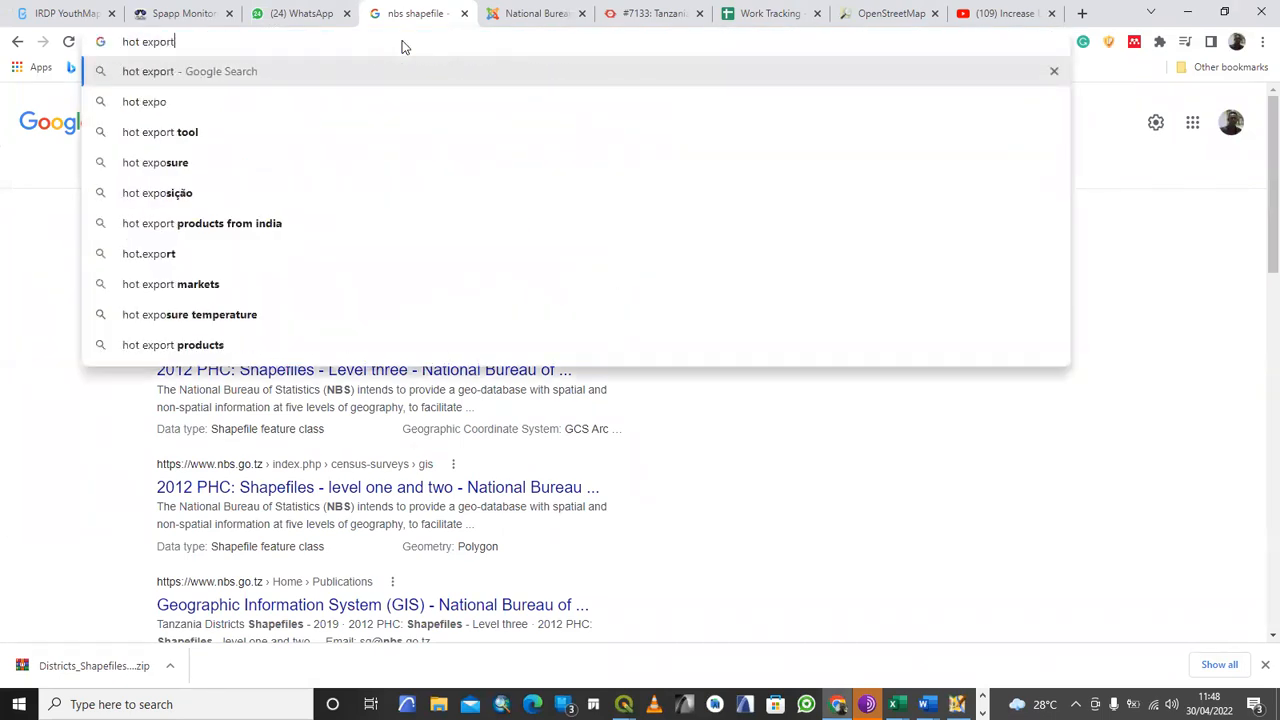
left_click(354, 103)
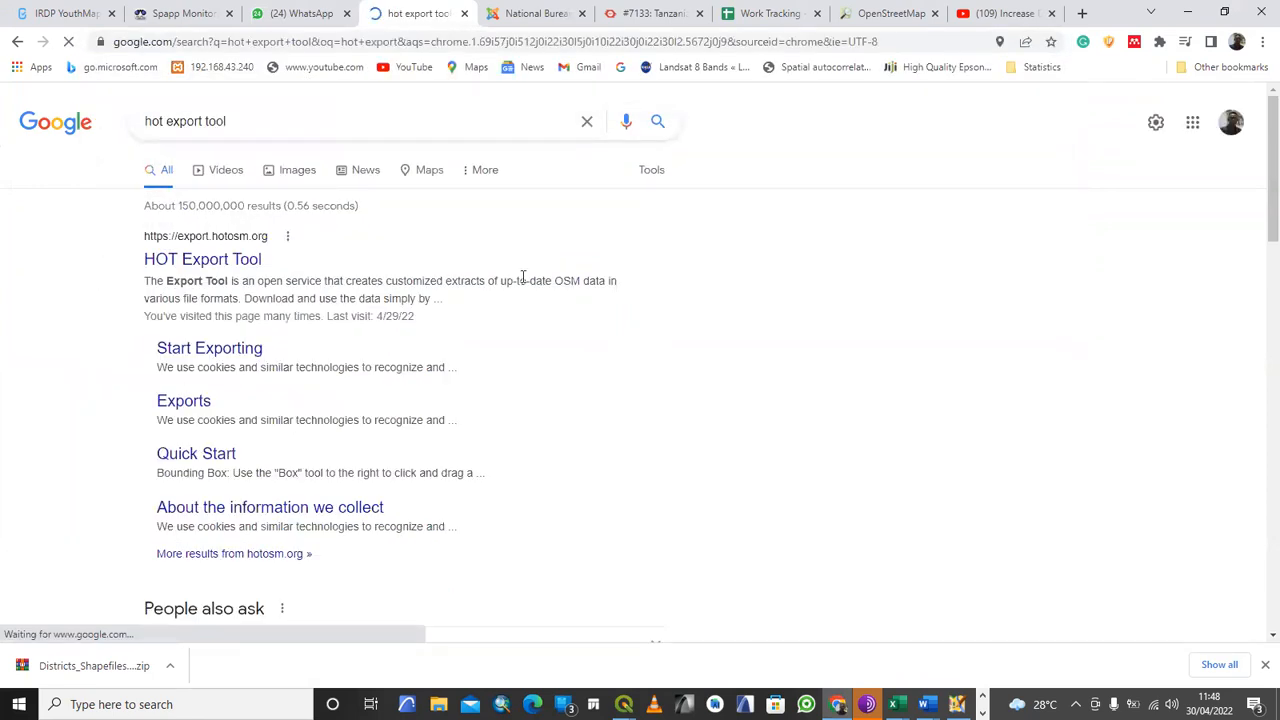
left_click(236, 263)
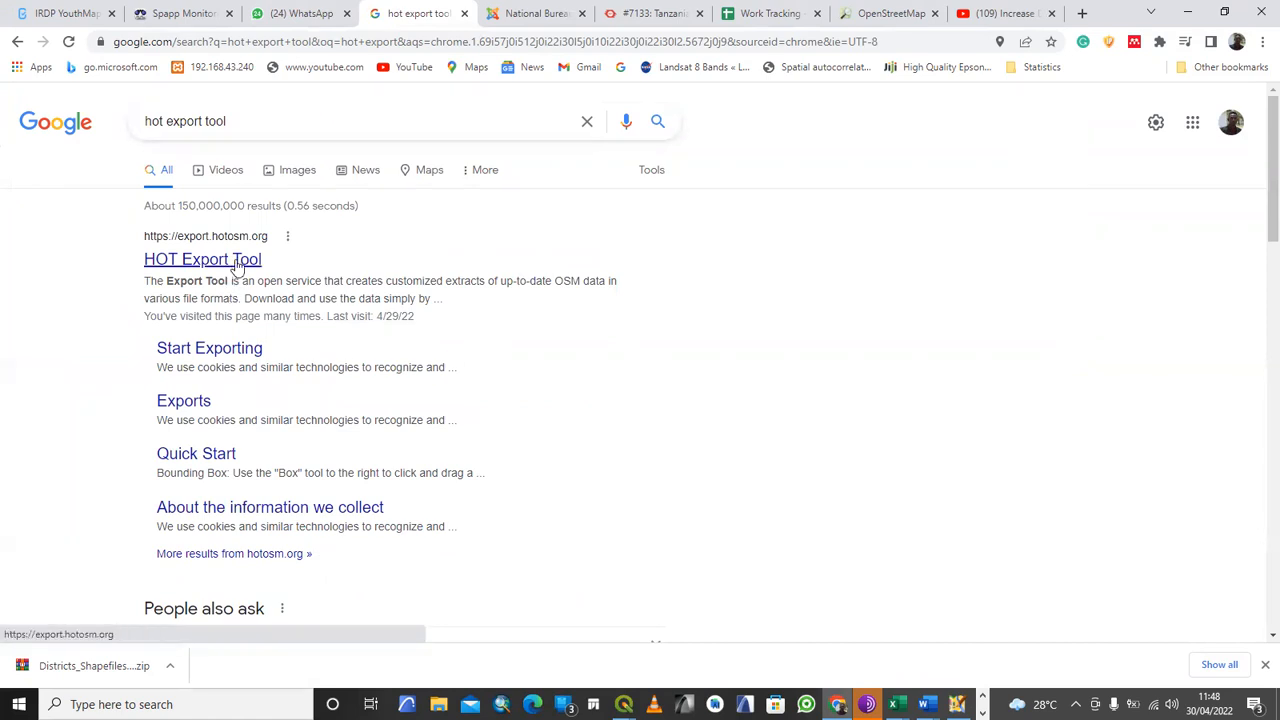
left_click(237, 263)
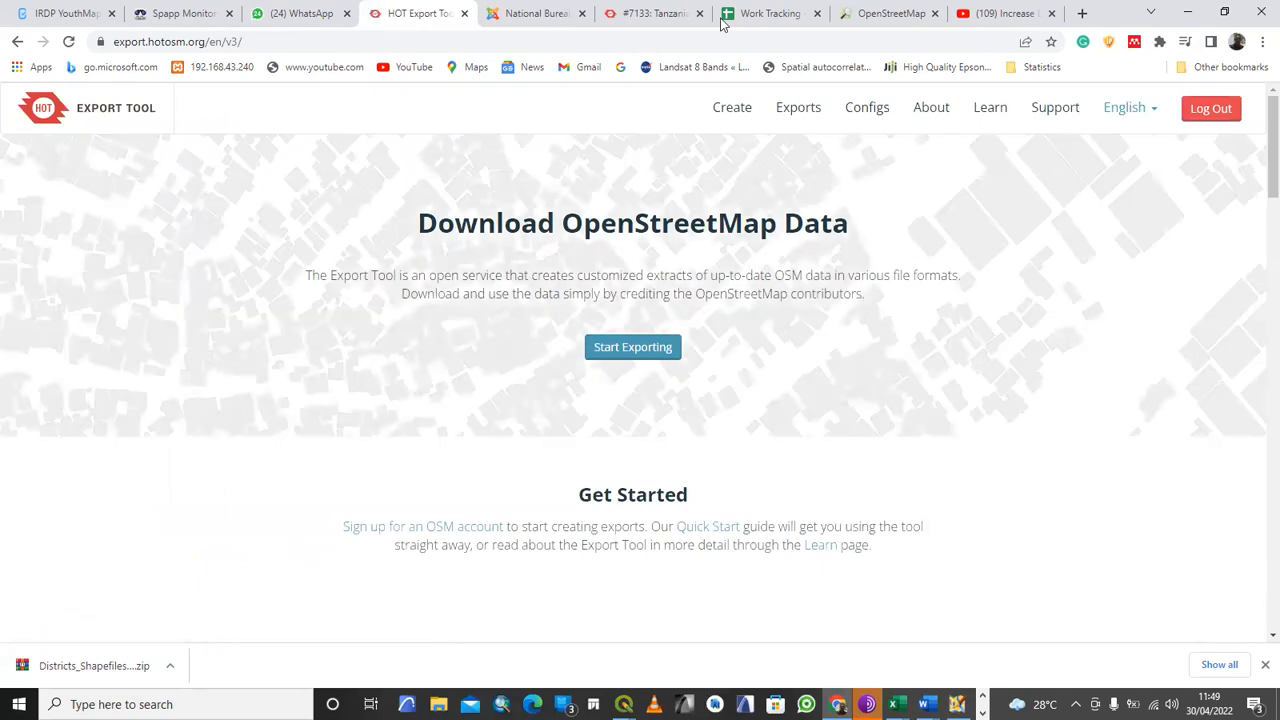
- Start a new OpenStreetMap data export and name it Rusesa, leaving the description empty
left_click(626, 353)
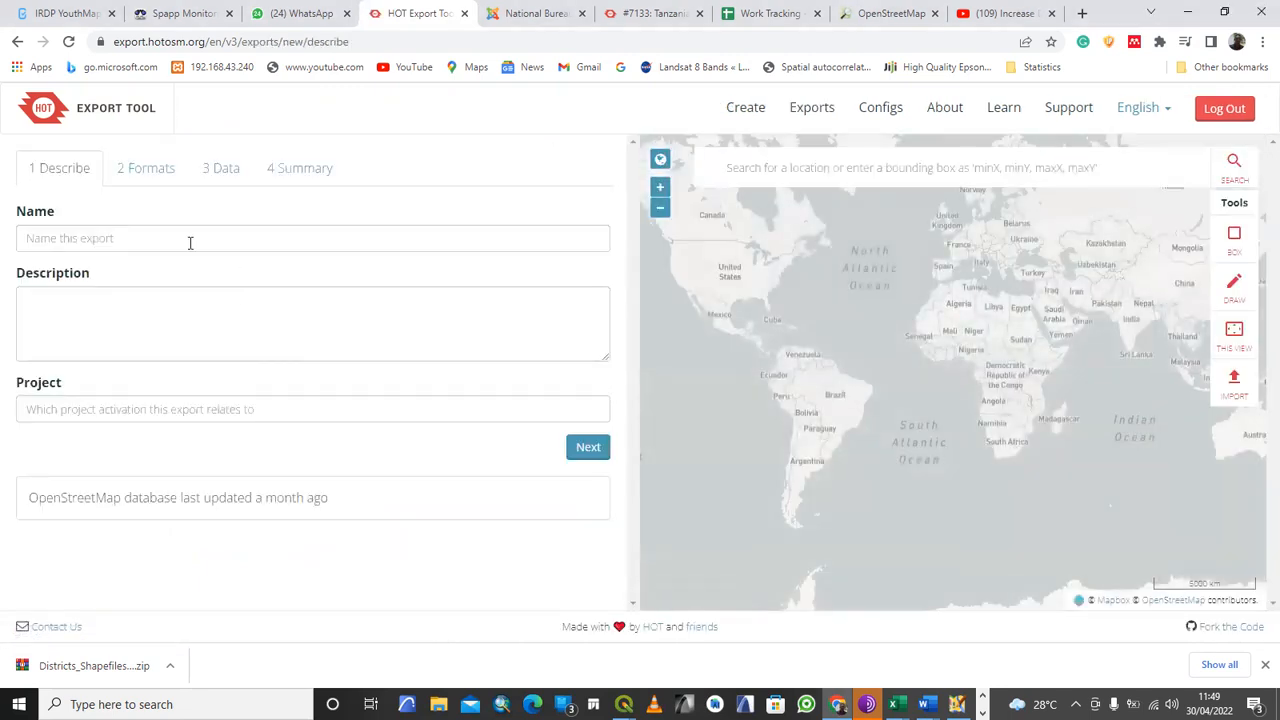
left_click(190, 240)
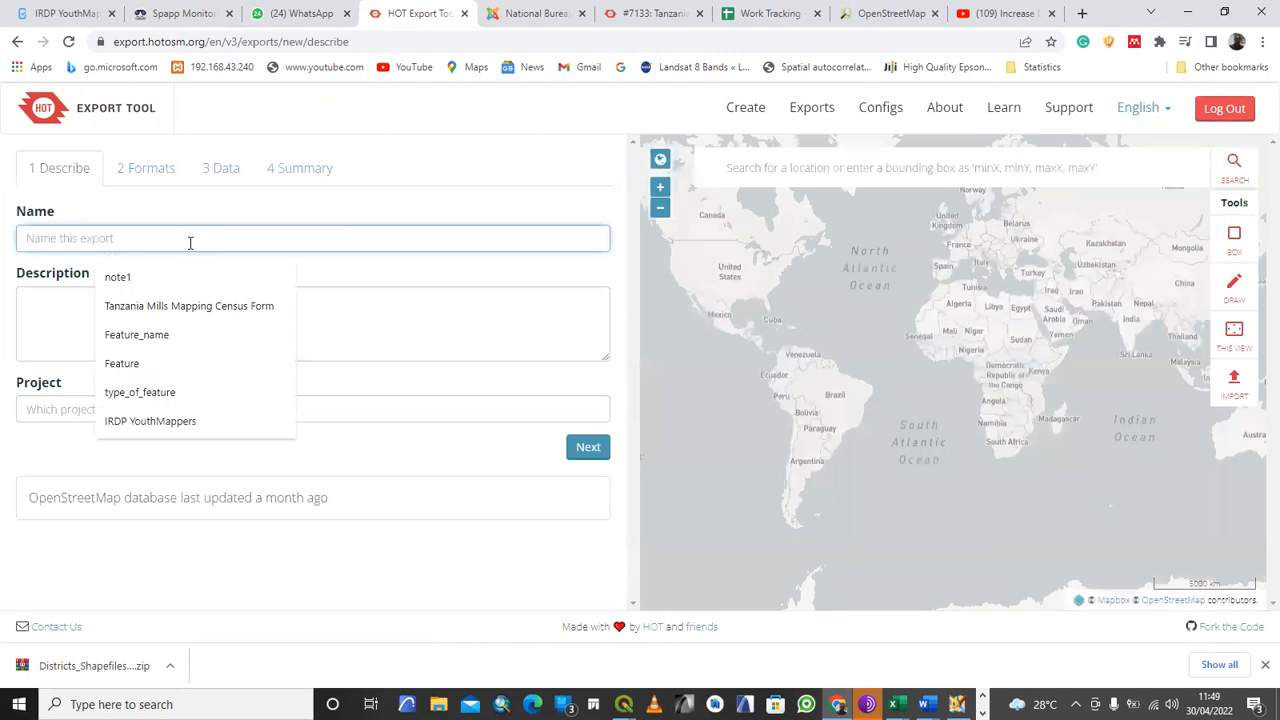
type("Rusesa")
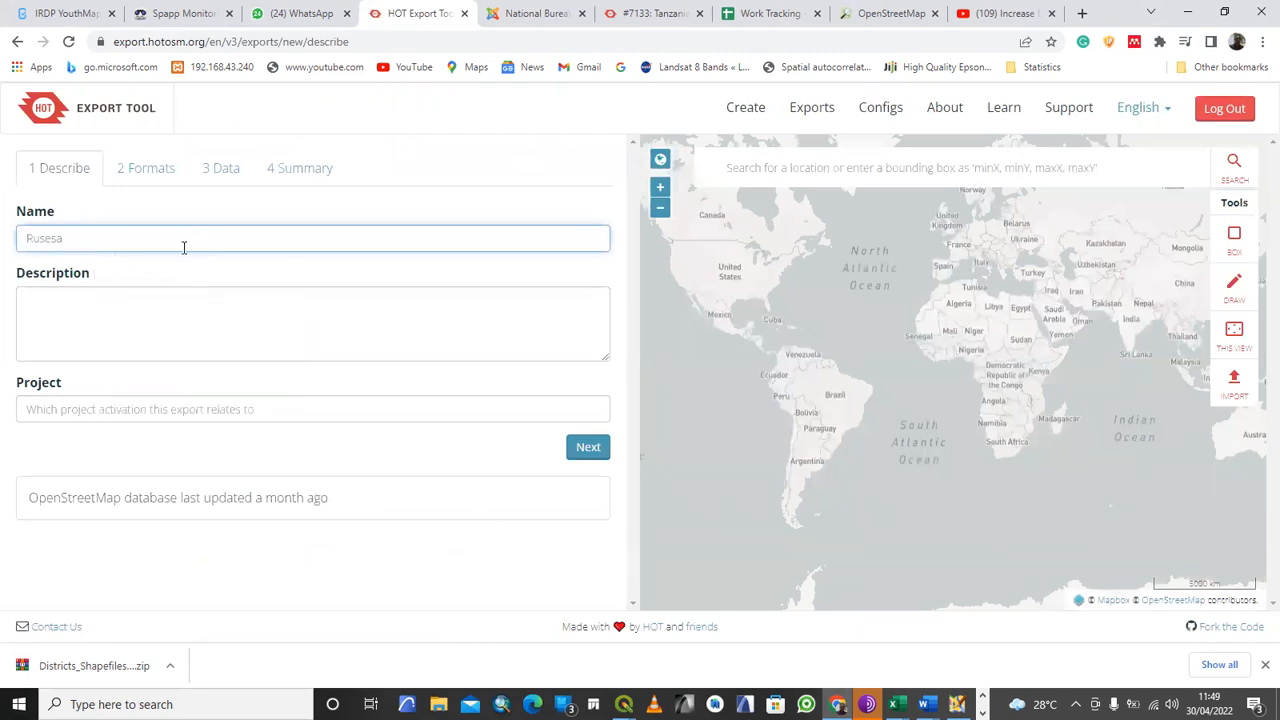
left_click(145, 313)
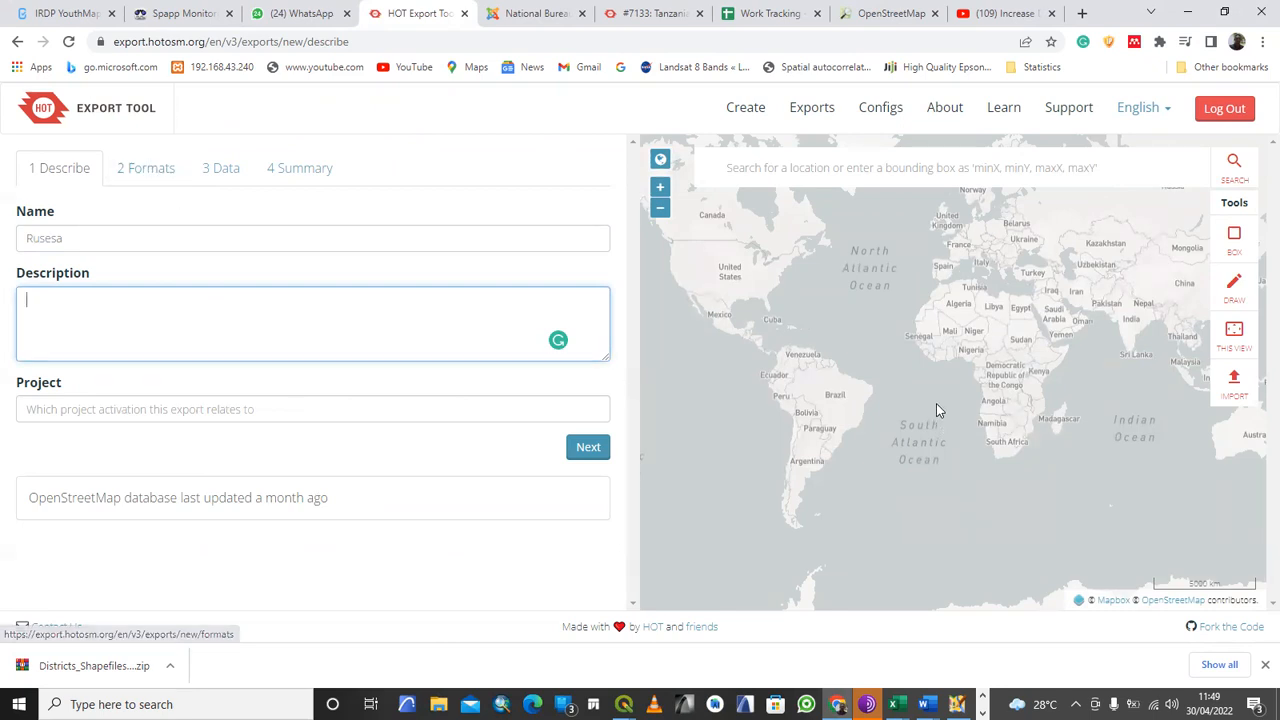
- Find Rusesa in Kasulu District Council, Kigoma, Tanzania, and set it as the export's area of interest
scroll(1025, 385, "up", 1)
scroll(1029, 386, "up", 2)
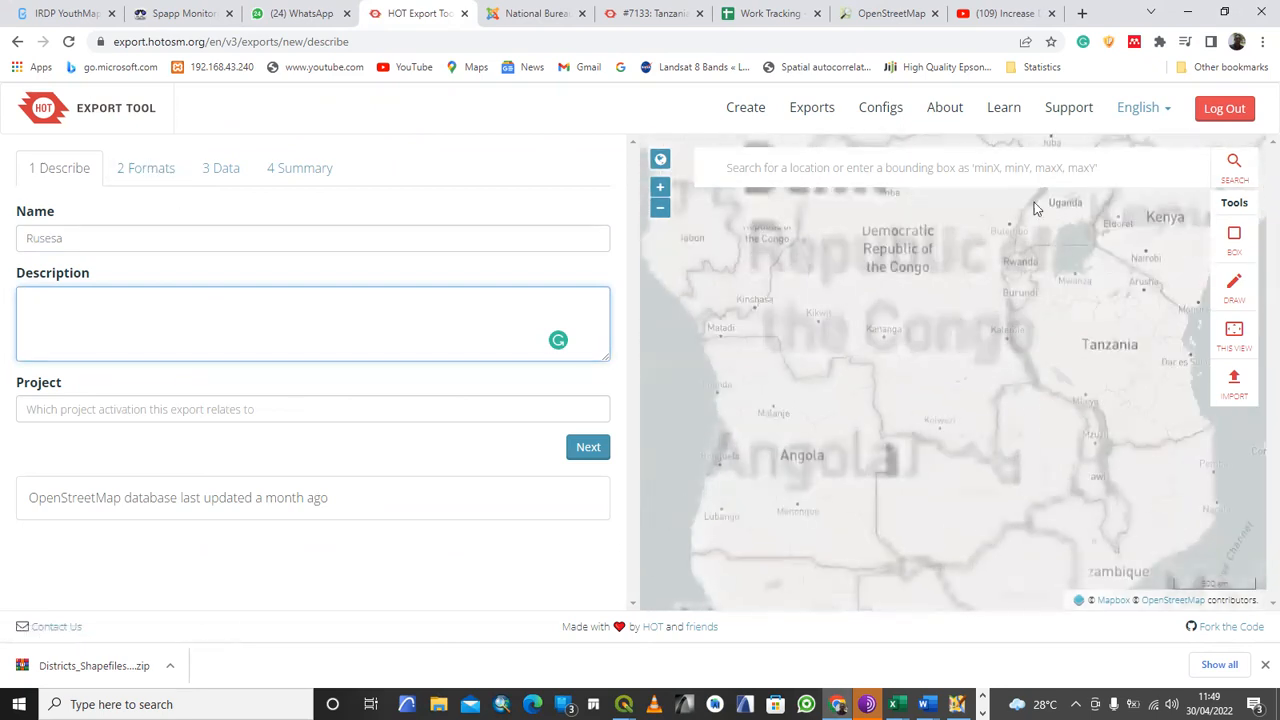
left_click(991, 167)
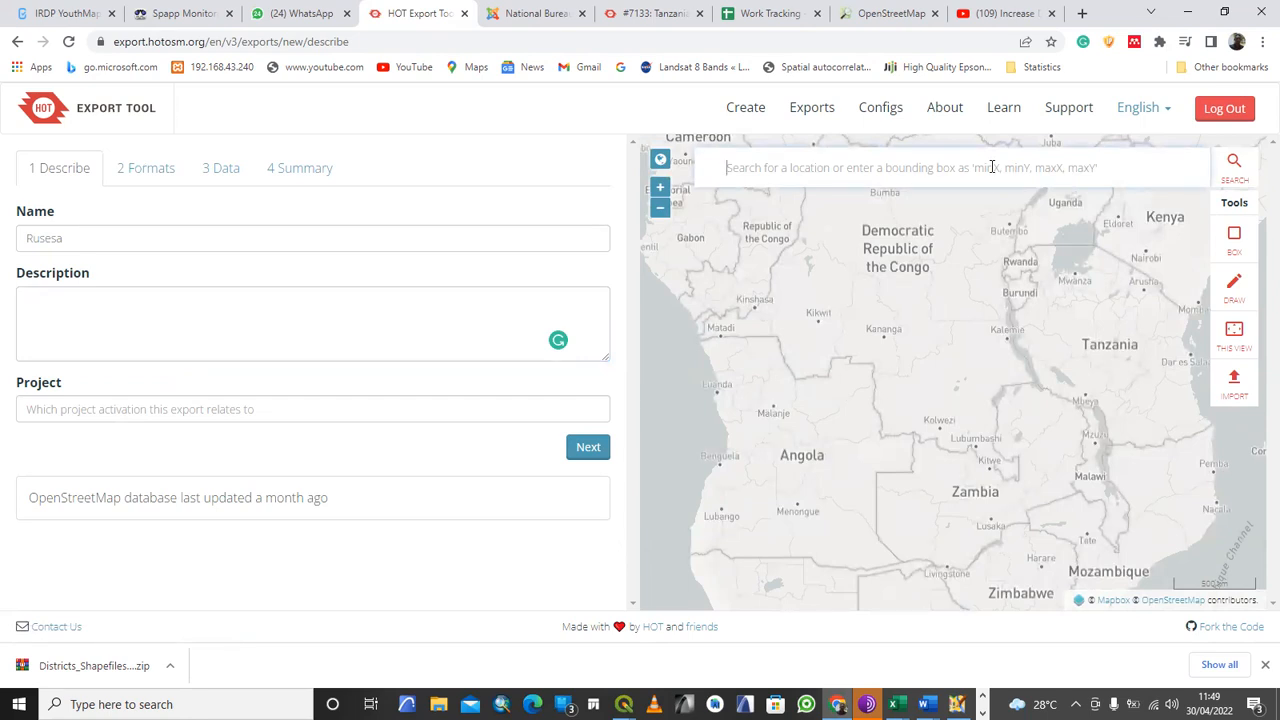
type("rusesa")
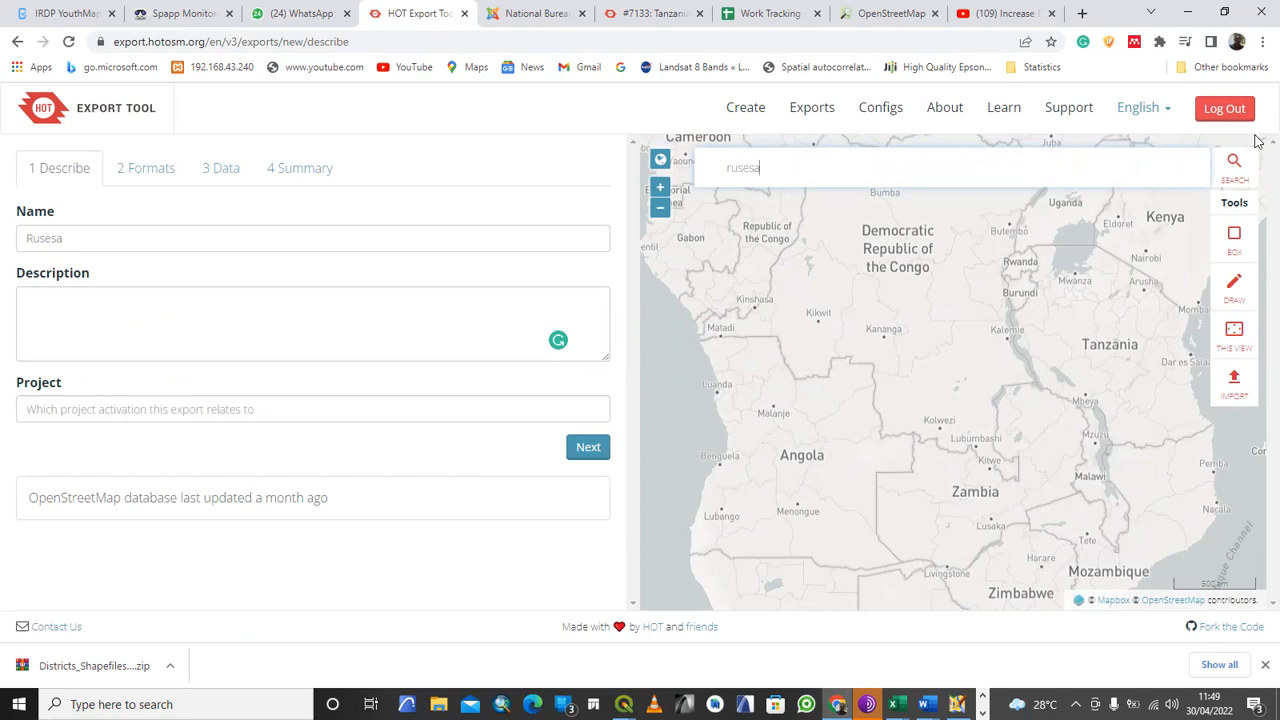
left_click(1234, 162)
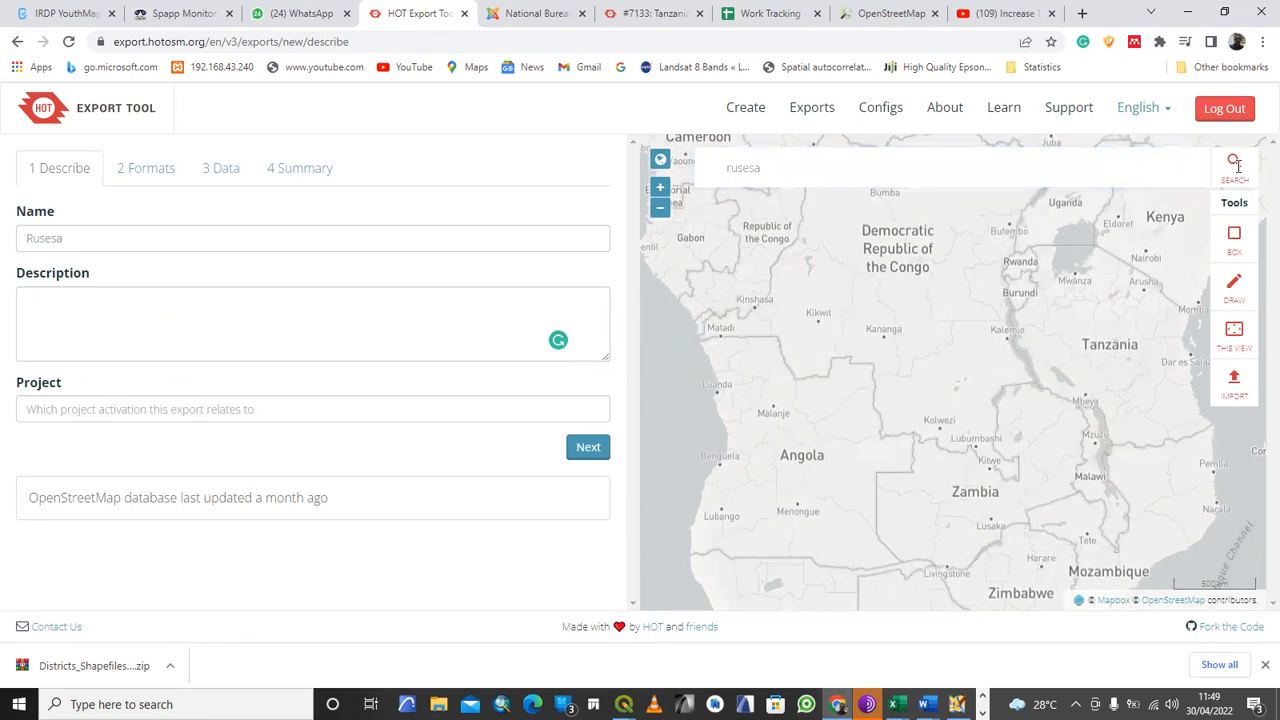
left_click(1028, 168)
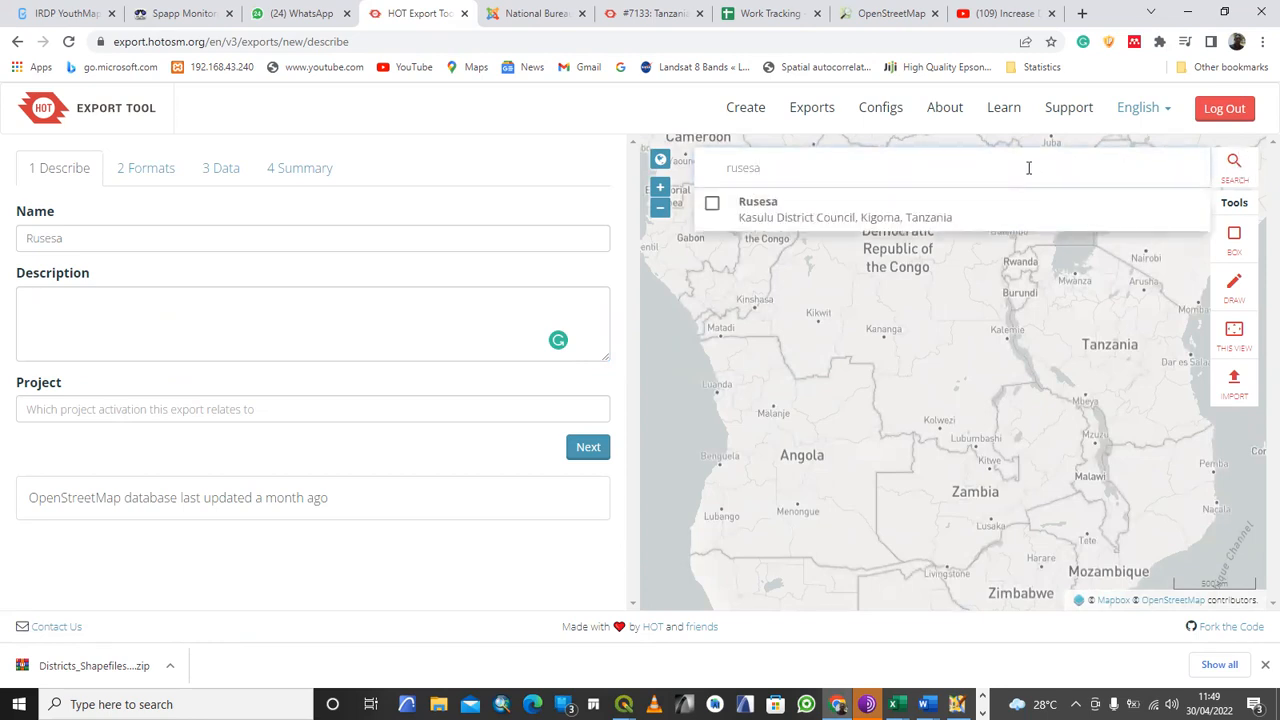
left_click(713, 207)
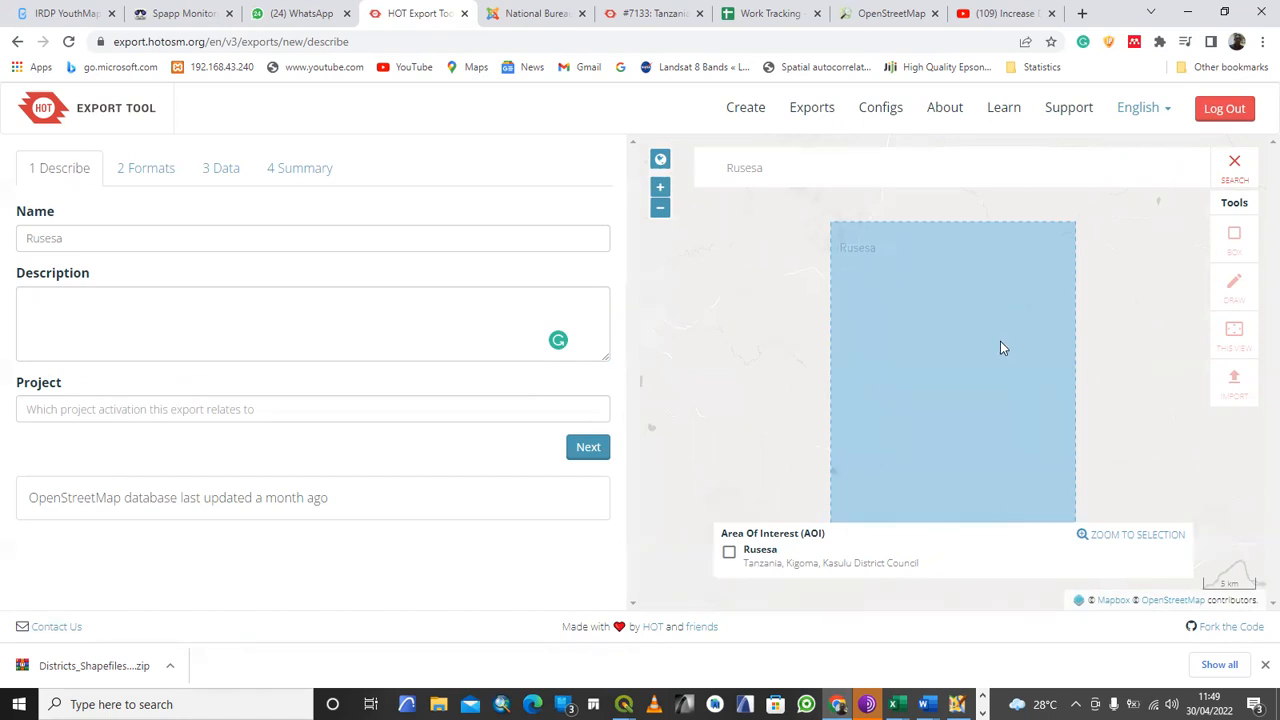
- Choose Shapefile (.shp) as the only export file format, excluding GeoPackage, and proceed to the data selection
left_click(147, 181)
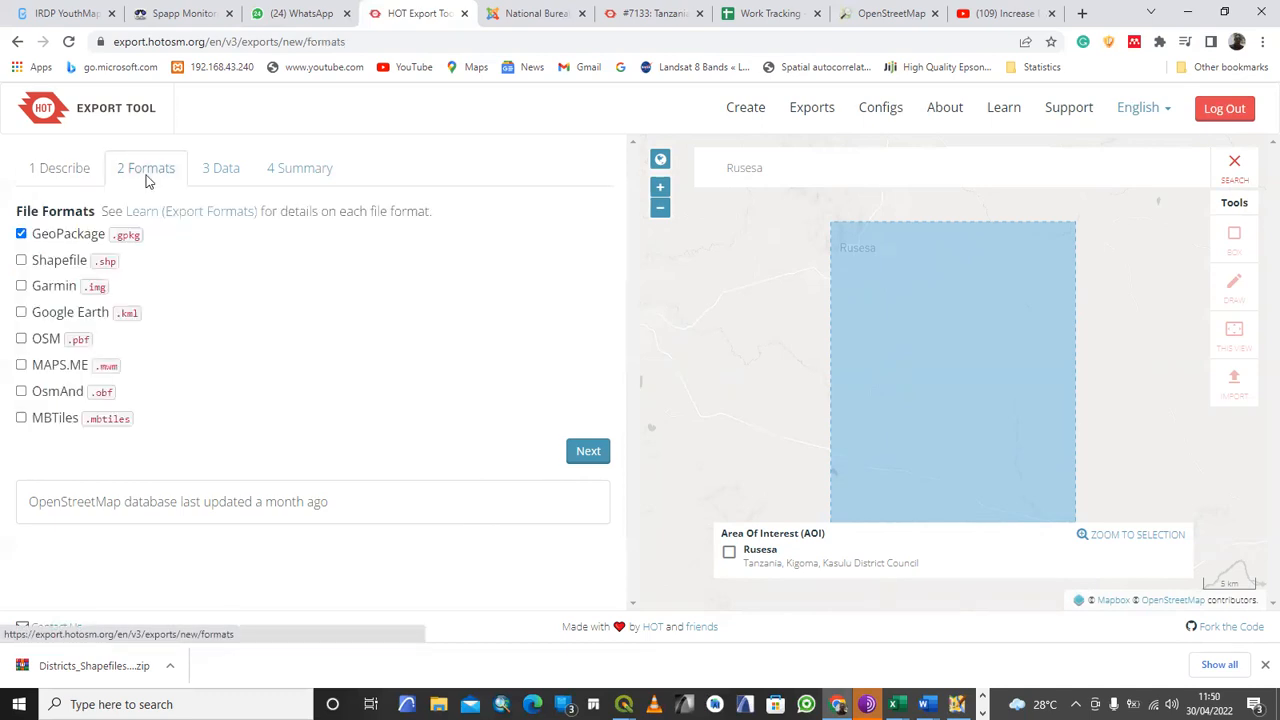
left_click(21, 261)
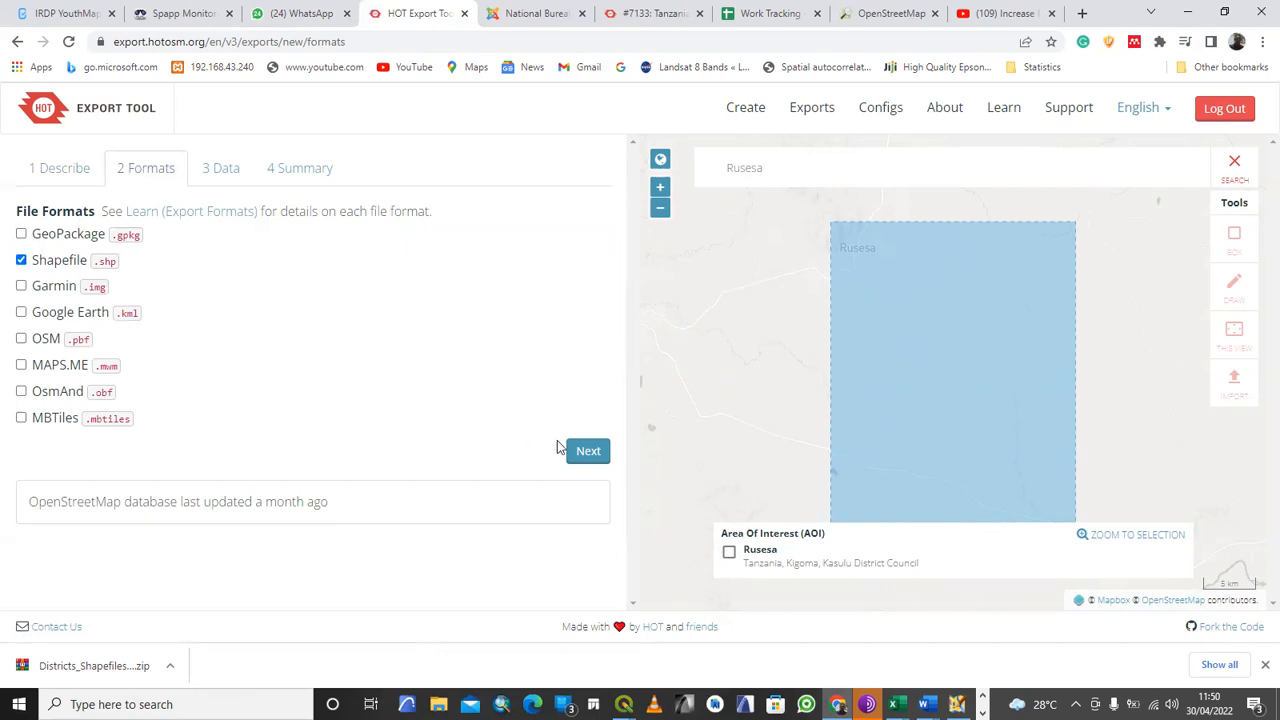
left_click(588, 453)
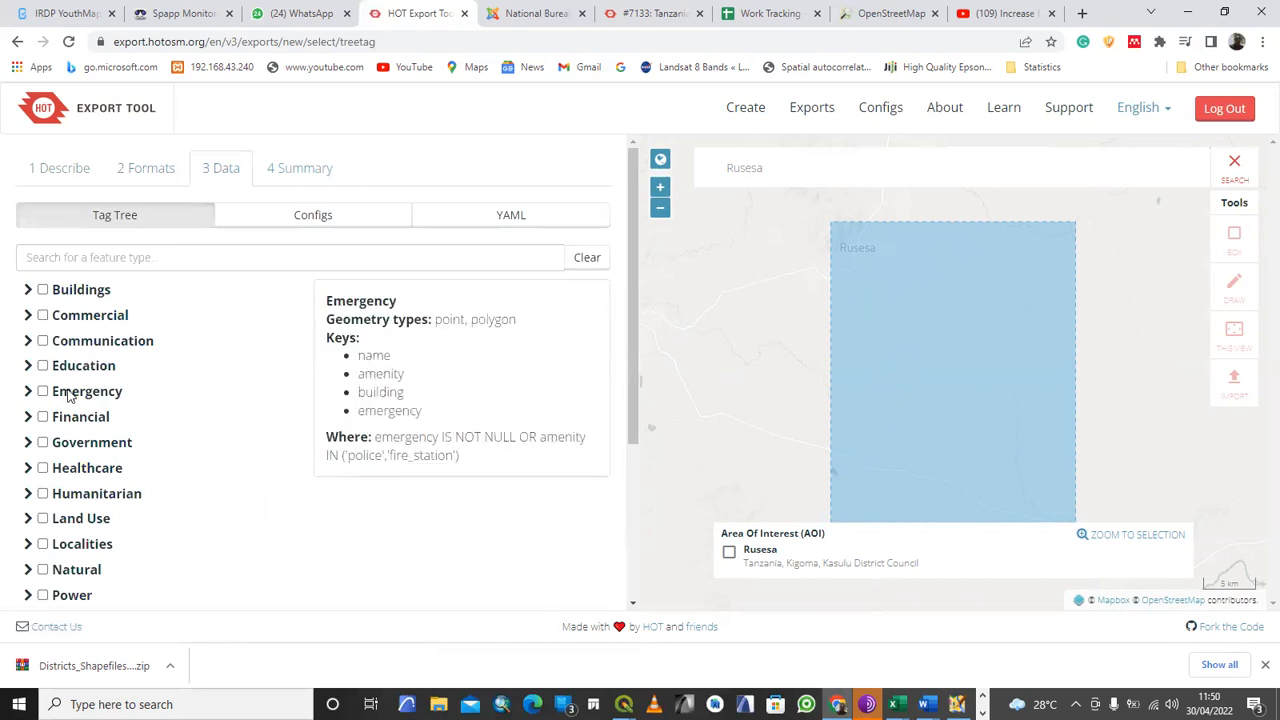
- Include the Healthcare and Transportation feature categories in the export
scroll(50, 395, "down", 3)
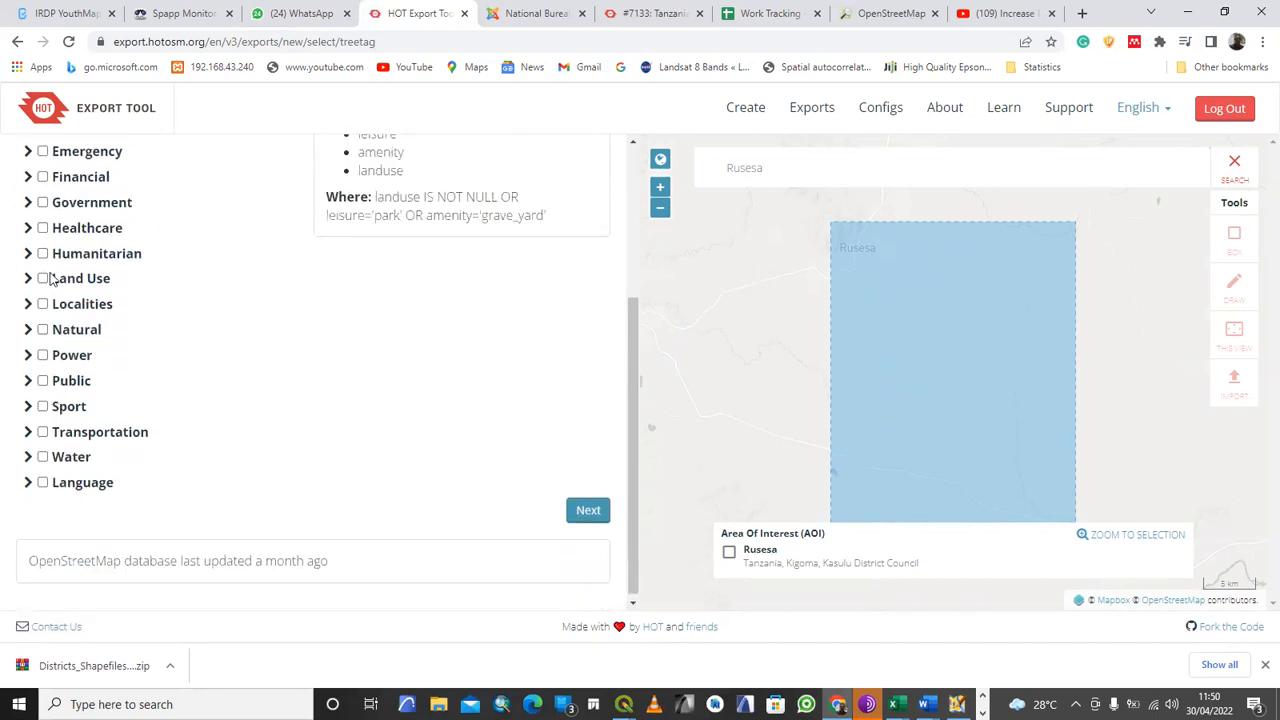
left_click(42, 228)
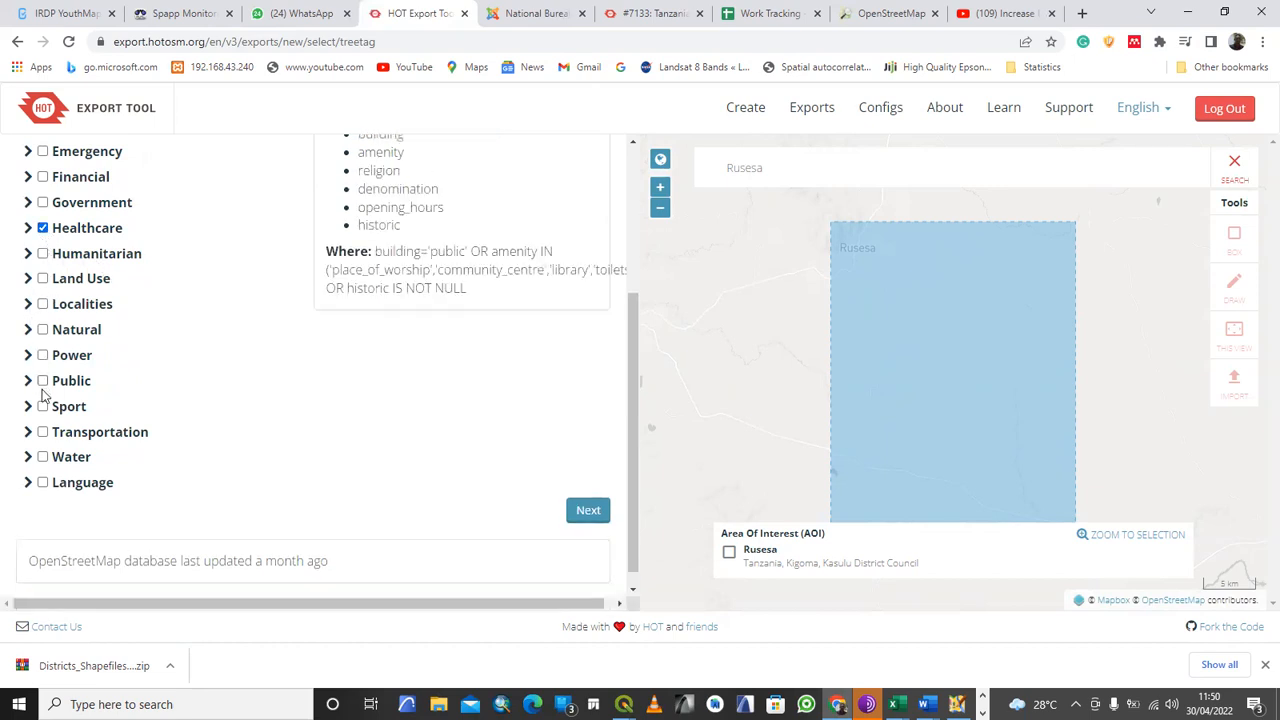
left_click(43, 433)
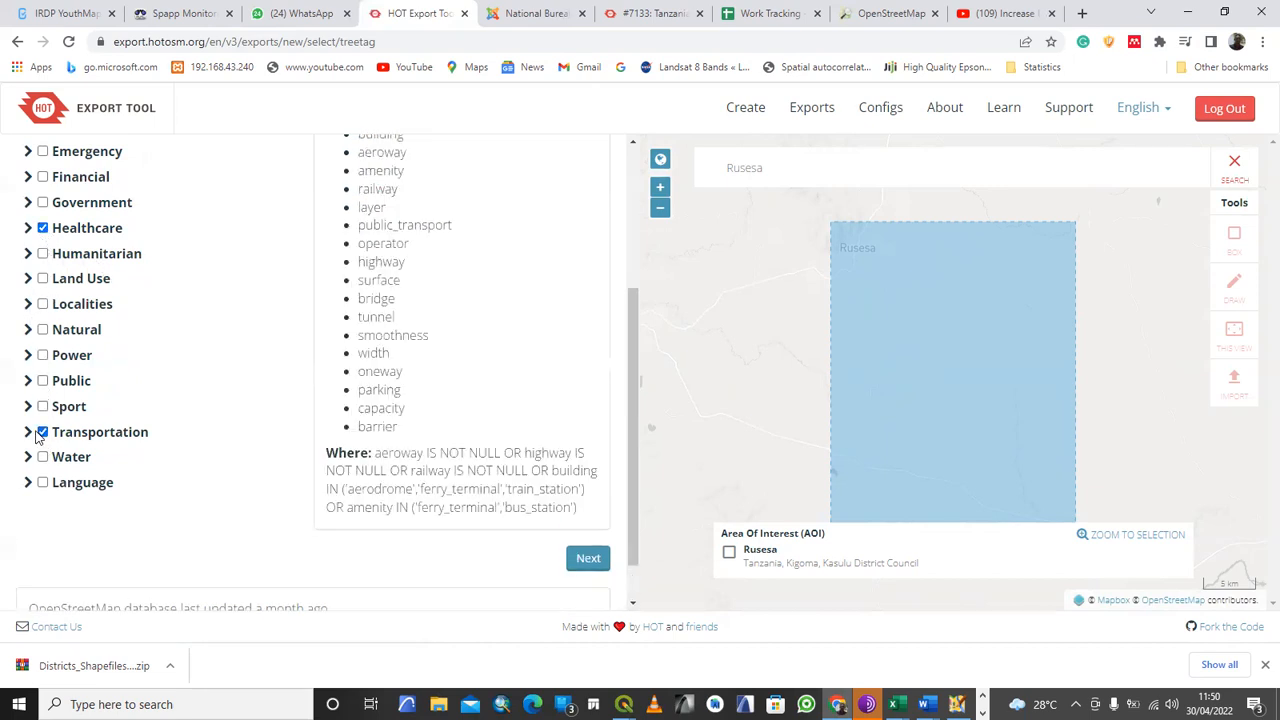
- Exclude Airport, Ferry Terminal, Train Station, Footpath, Parking and Barrier from the Transportation category, keeping Bus Station, Road and Railway
left_click(29, 433)
left_click(51, 457)
left_click(51, 482)
scroll(108, 432, "down", 2)
left_click(51, 350)
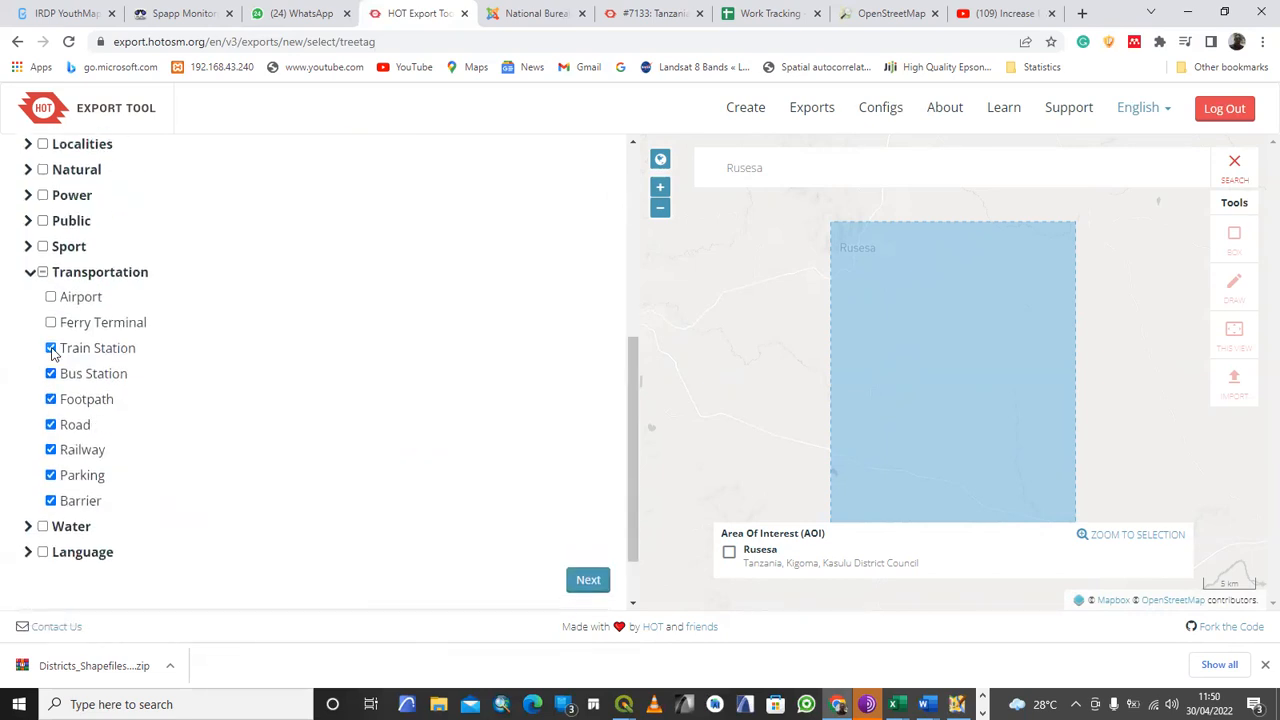
left_click(51, 401)
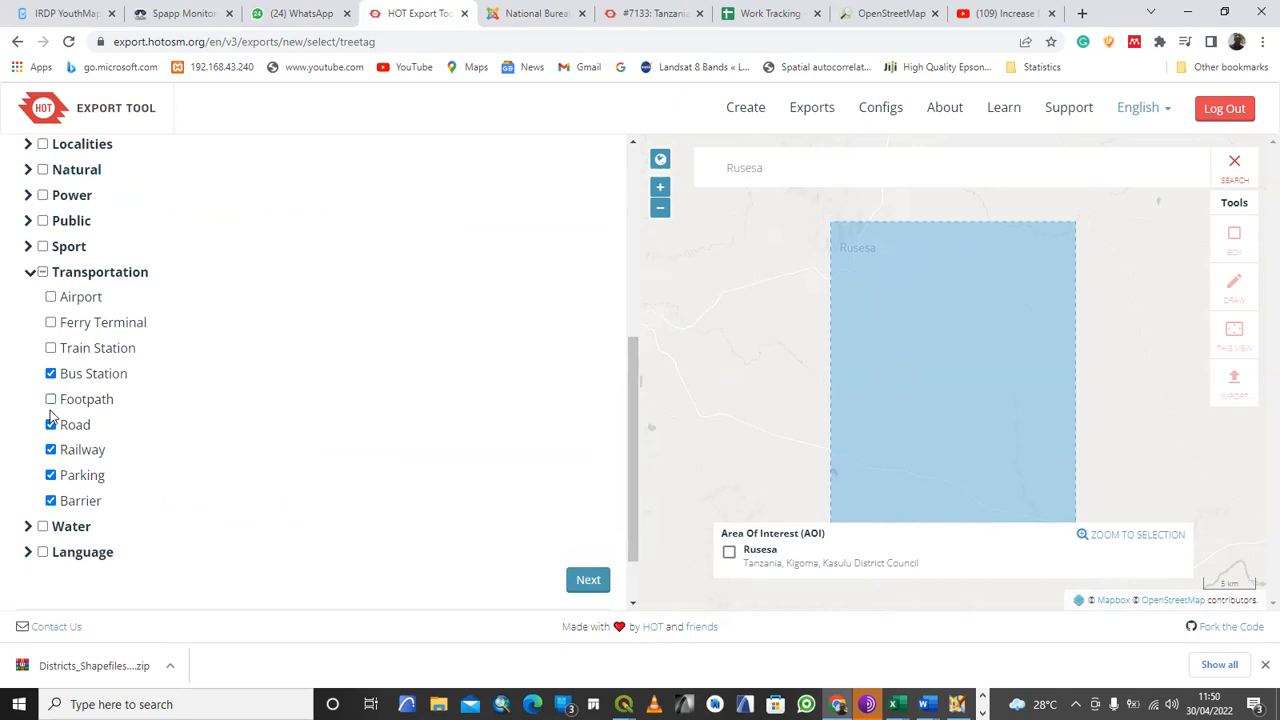
left_click(51, 476)
left_click(51, 501)
- Review the feature tag tree, including the Buildings subcategories and the chosen Transportation features
scroll(300, 400, "up", 3)
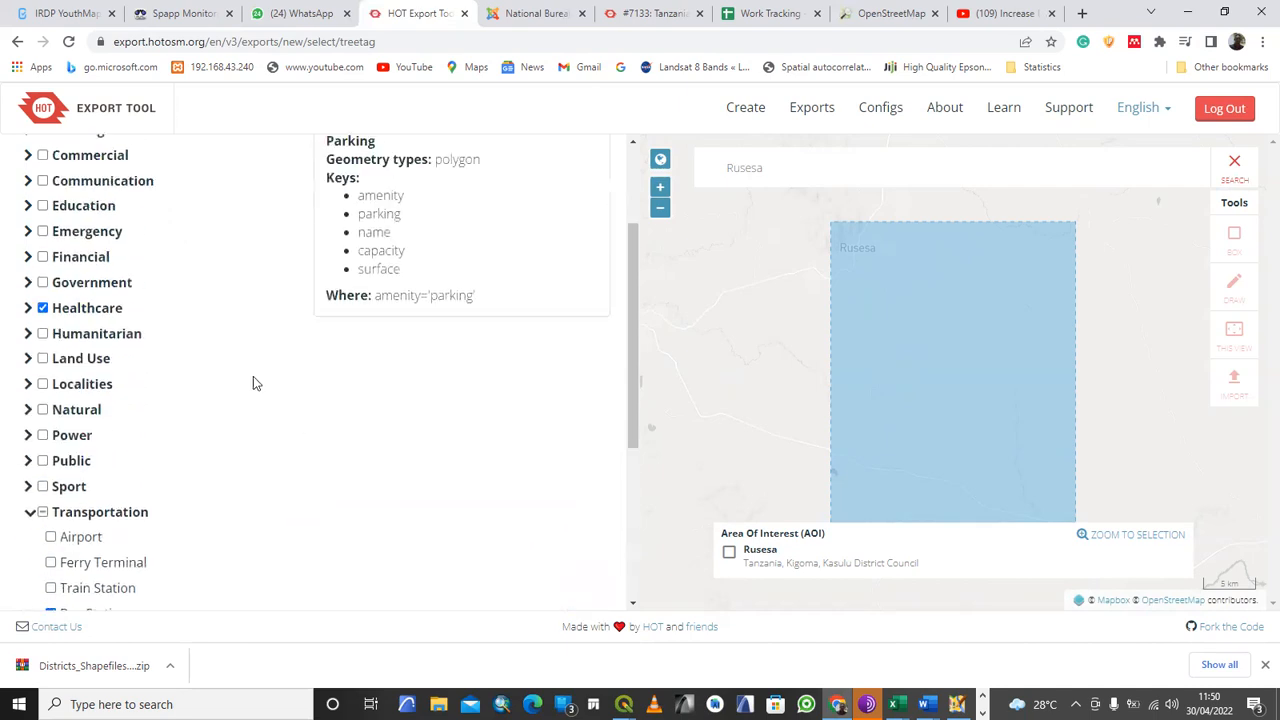
scroll(253, 383, "up", 2)
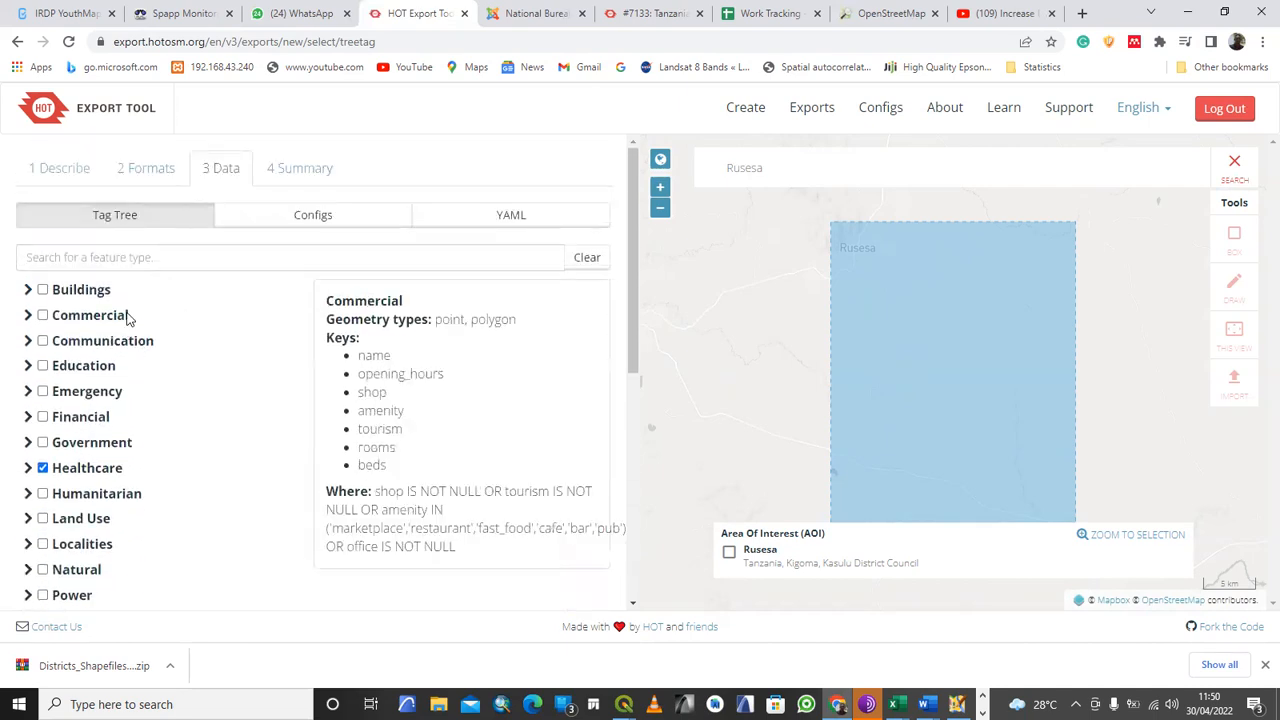
left_click(29, 289)
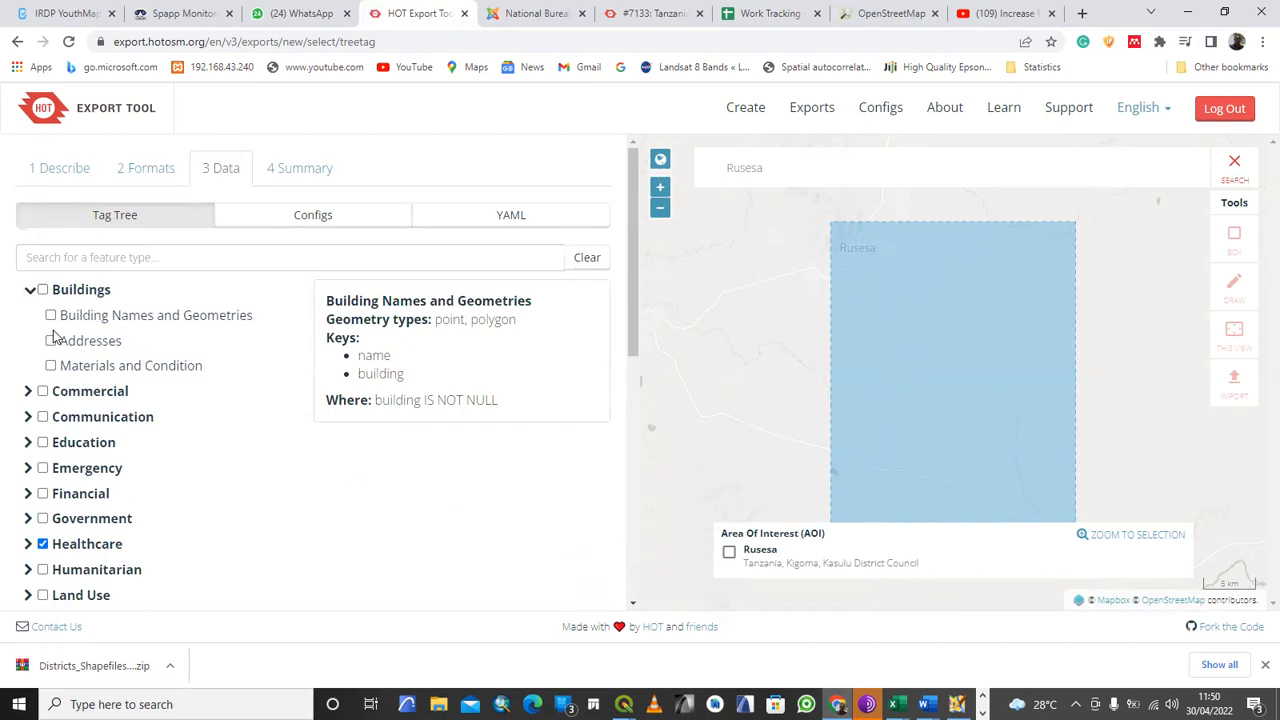
scroll(100, 430, "down", 3)
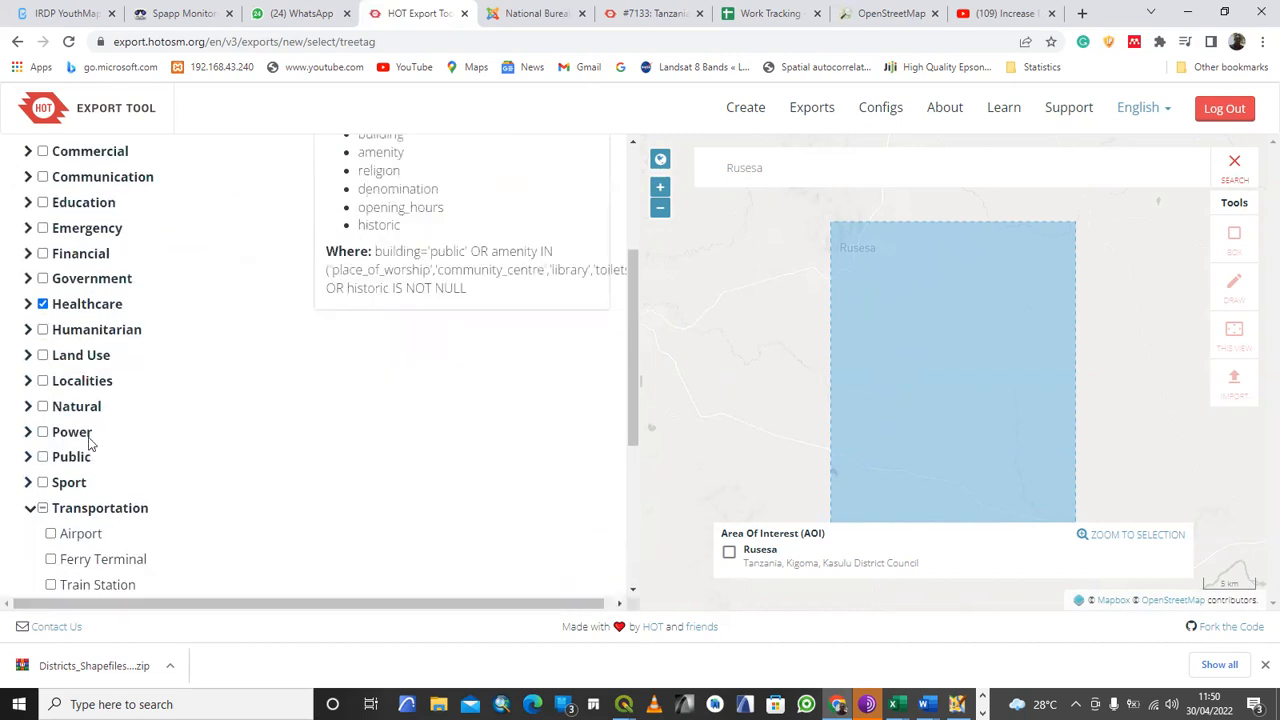
scroll(90, 400, "down", 1)
scroll(120, 440, "down", 2)
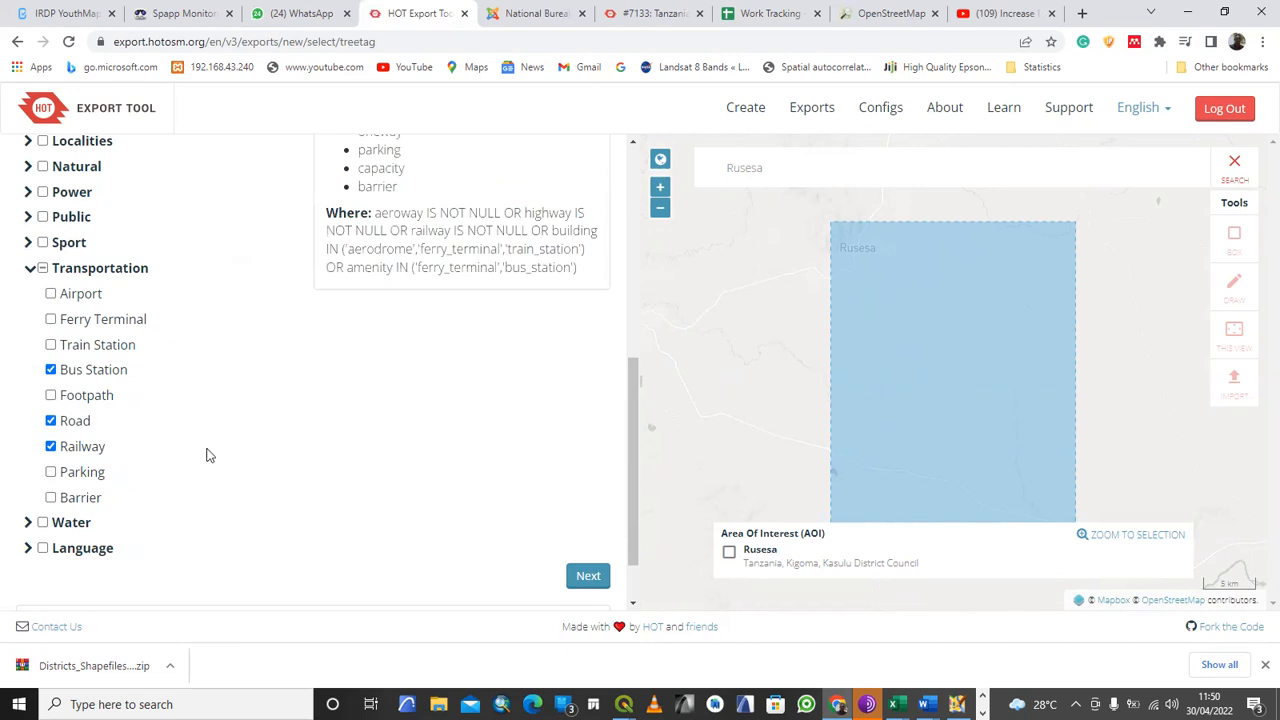
scroll(206, 451, "up", 4)
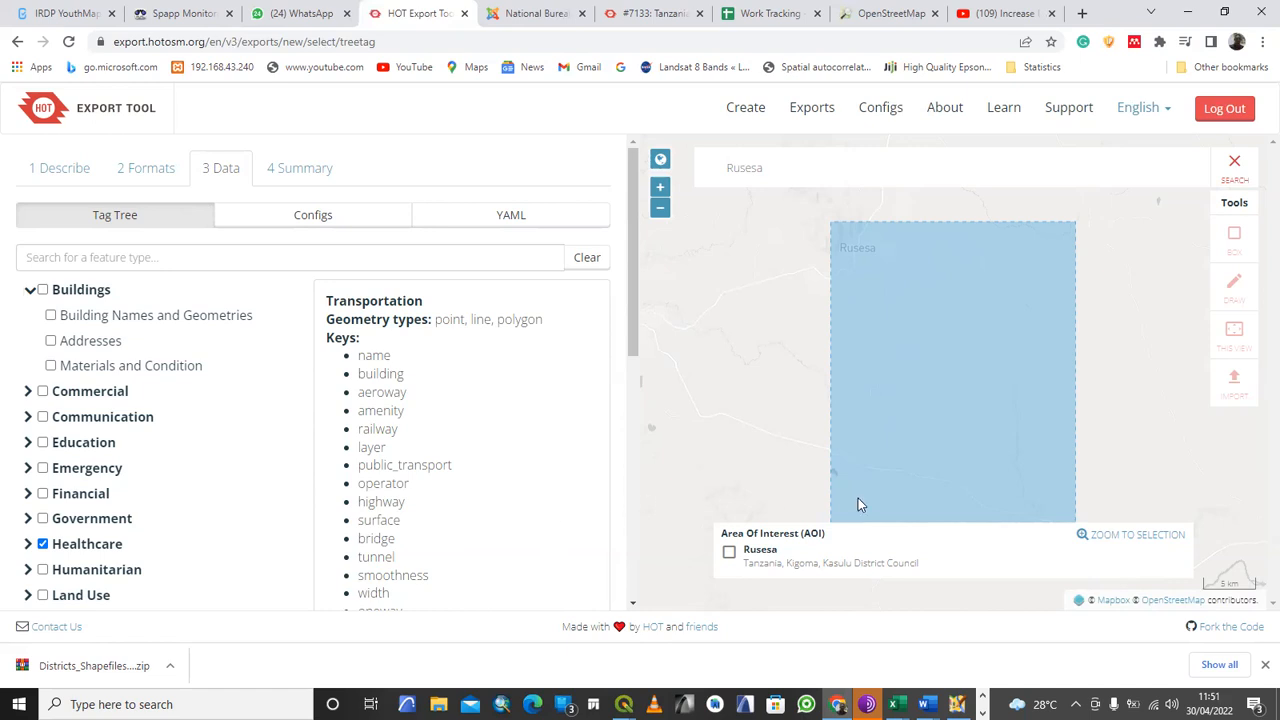
- Finish the feature selection, create the published Rusesa export and download Rusesa_shp.zip
scroll(532, 420, "down", 5)
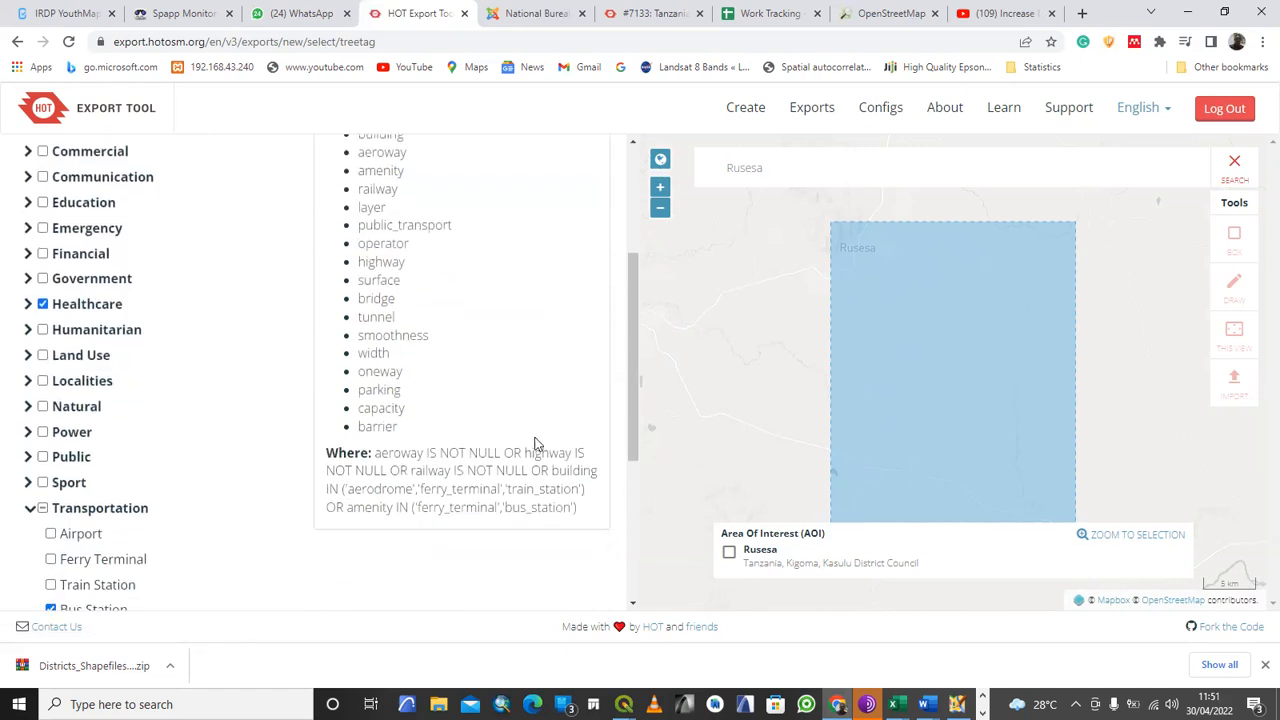
scroll(517, 537, "down", 1)
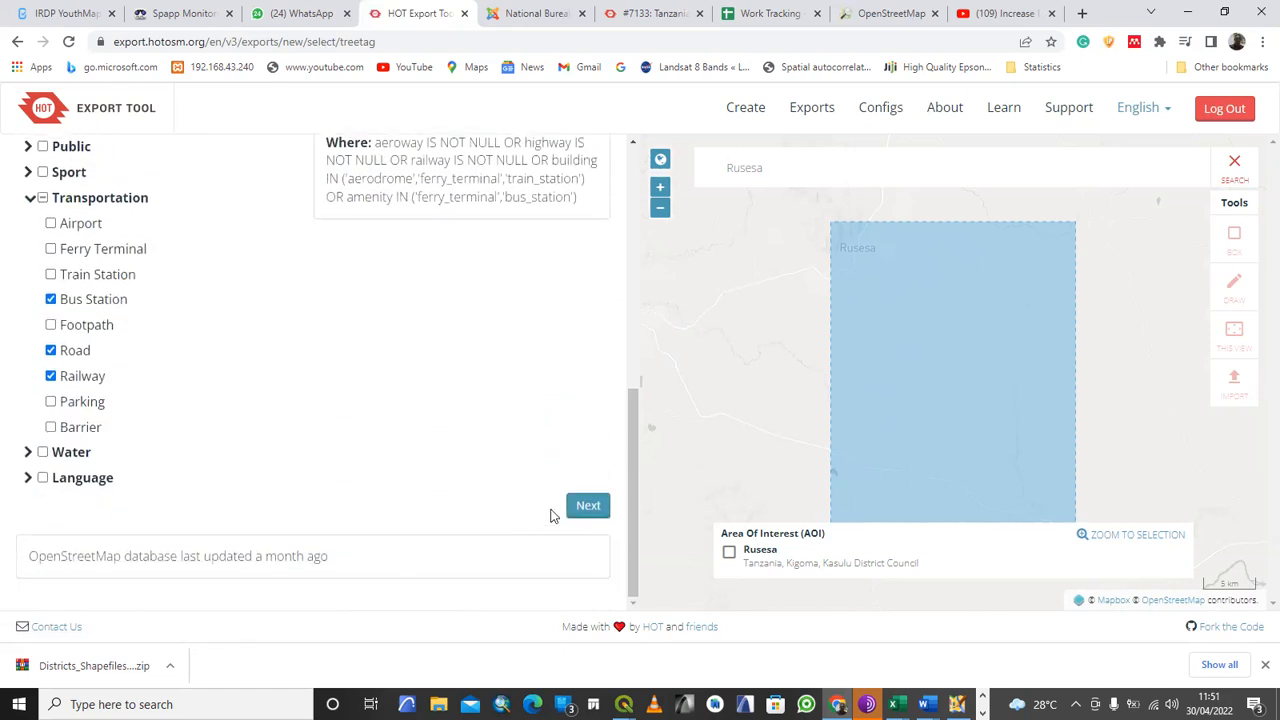
left_click(588, 507)
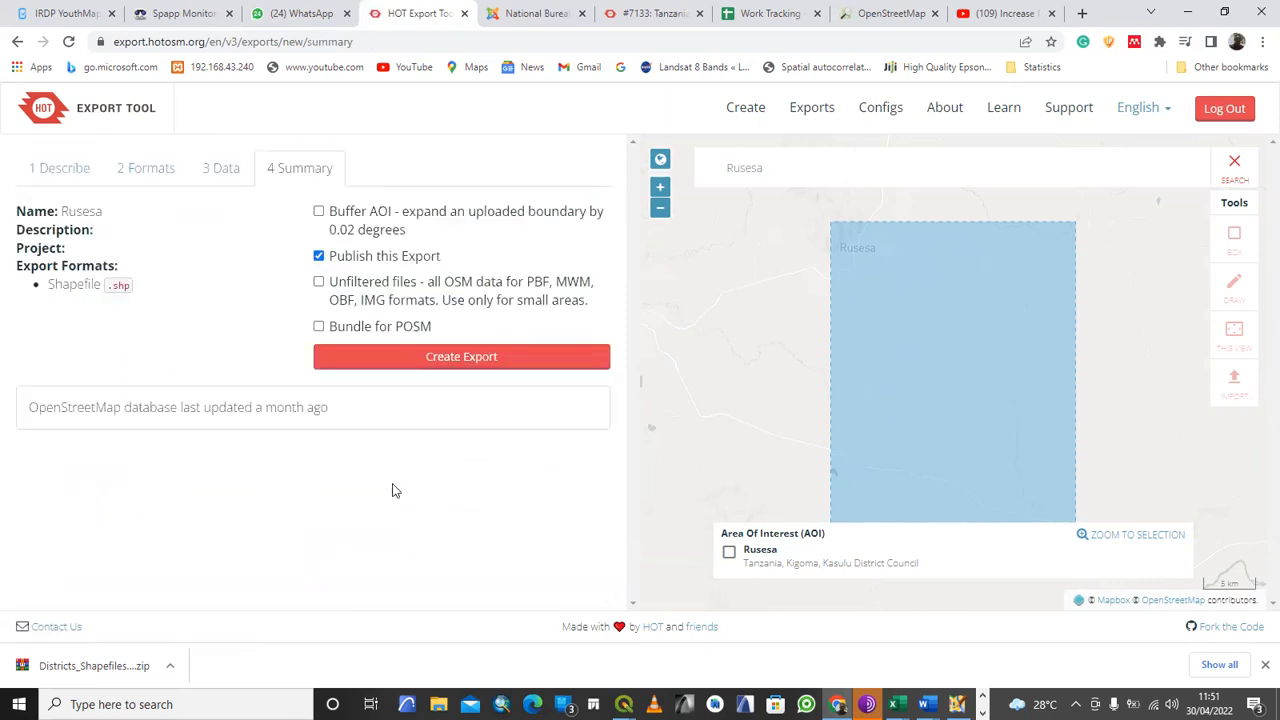
left_click(433, 360)
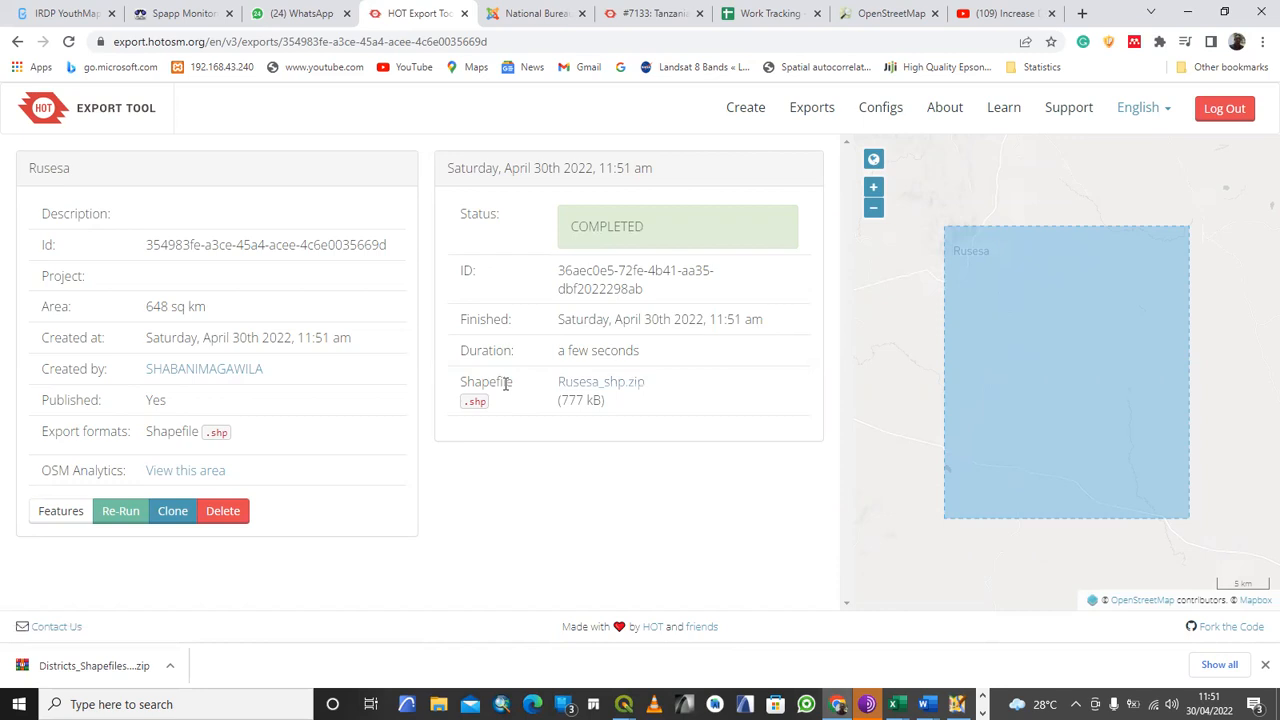
left_click(594, 387)
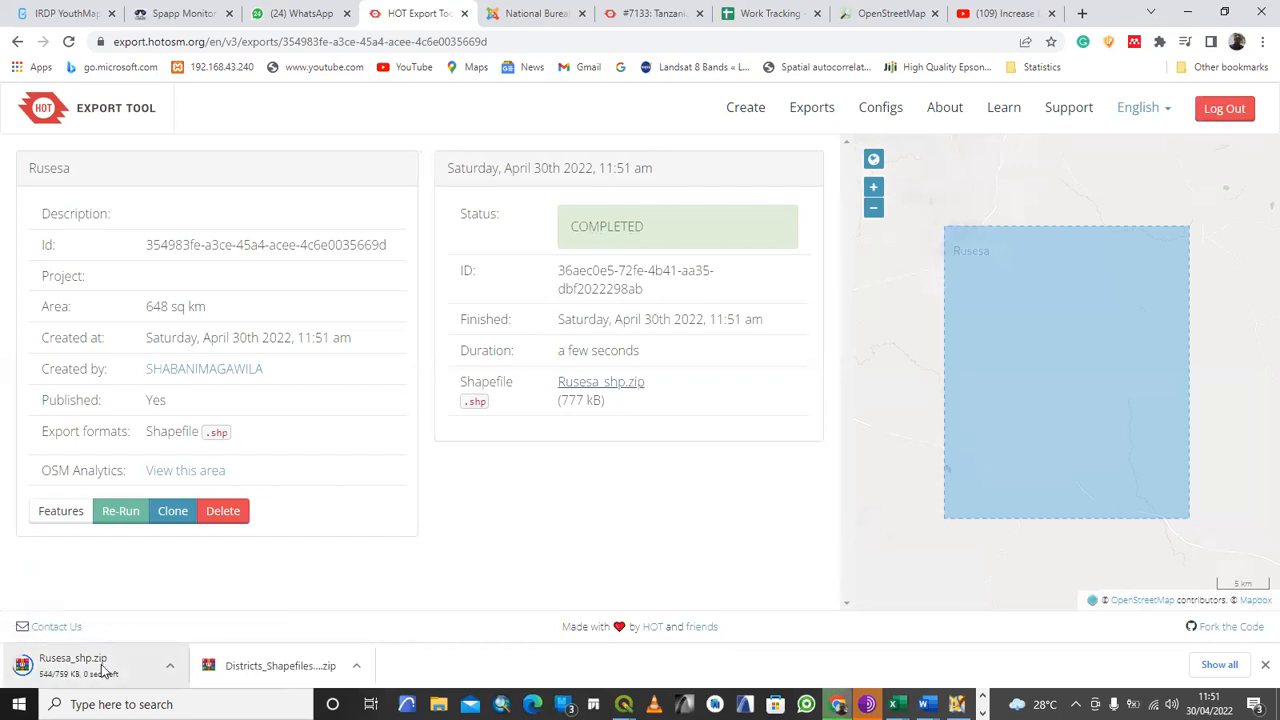
- Switch to the QGIS project and add all layers of Rusesa_shp.zip from the Downloads folder as vector layers
left_click(622, 704)
left_click(540, 635)
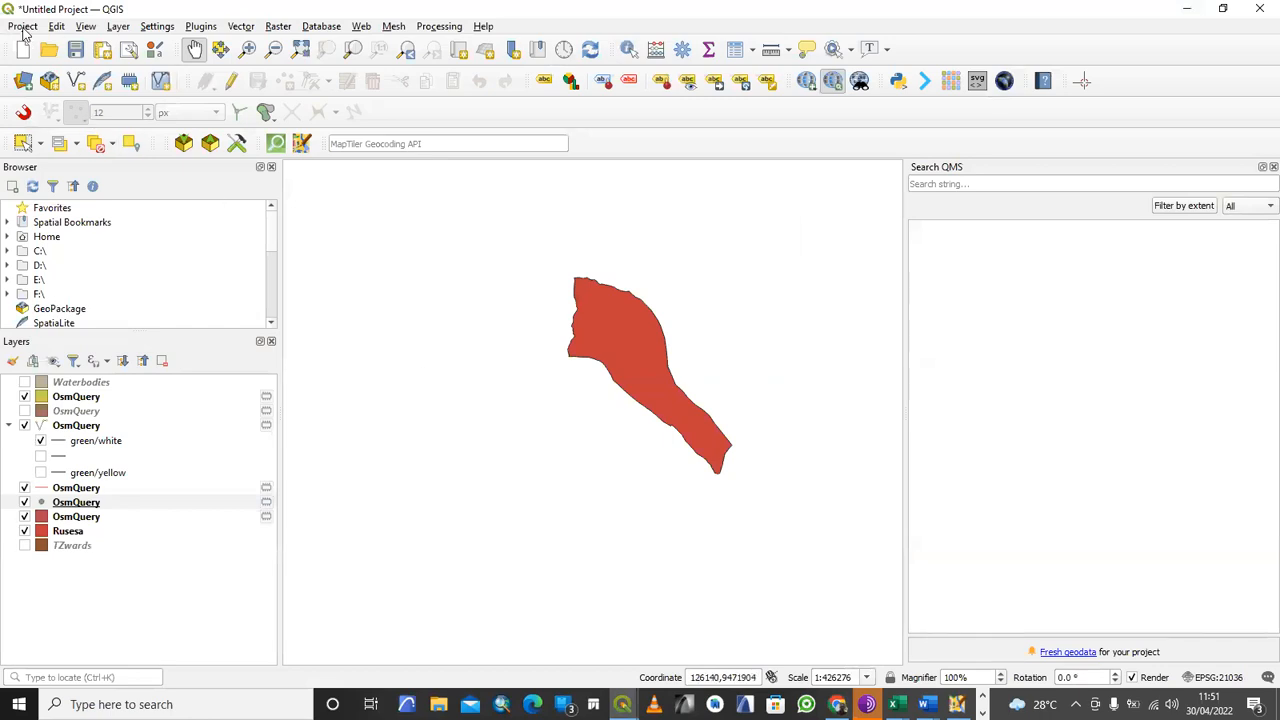
left_click(24, 82)
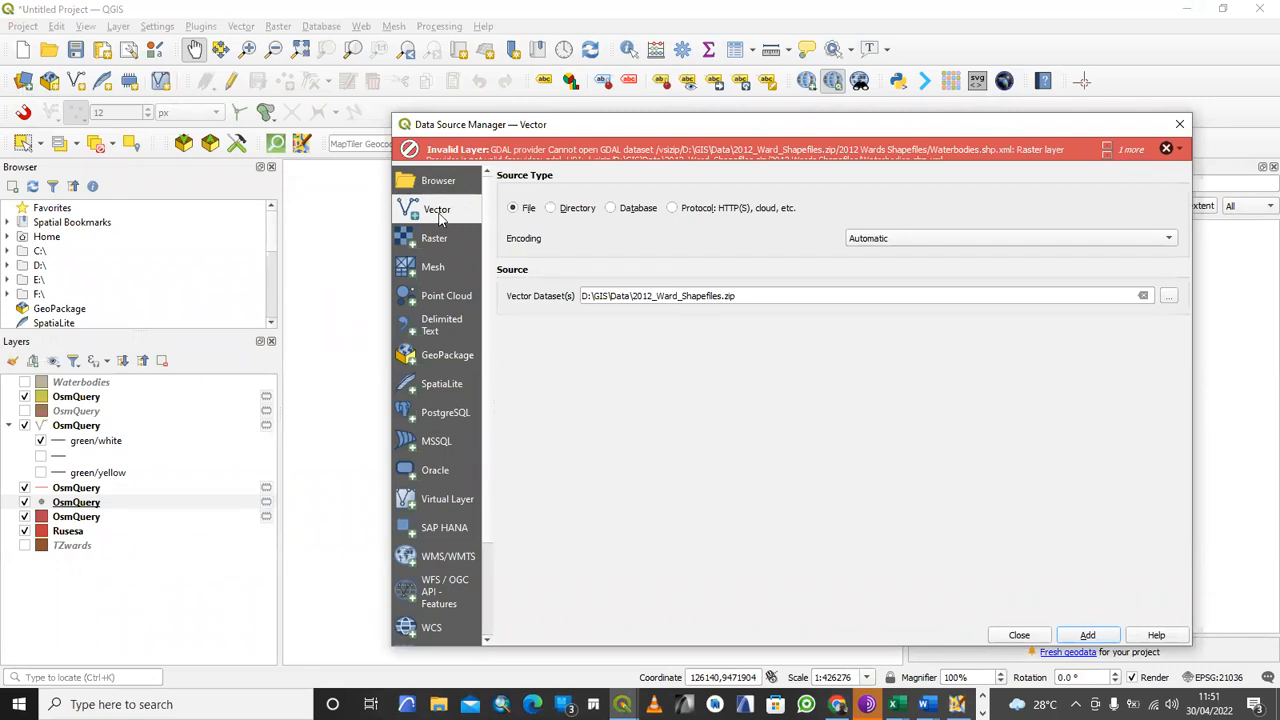
left_click(1168, 296)
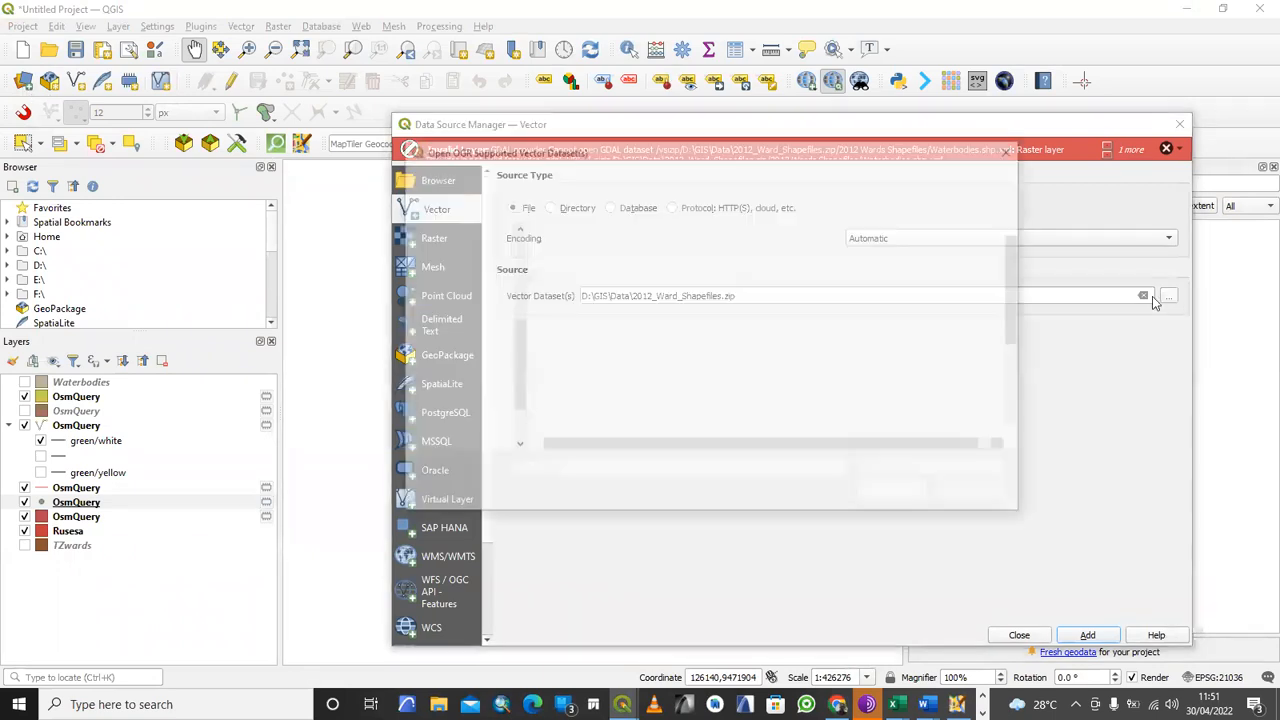
left_click(462, 312)
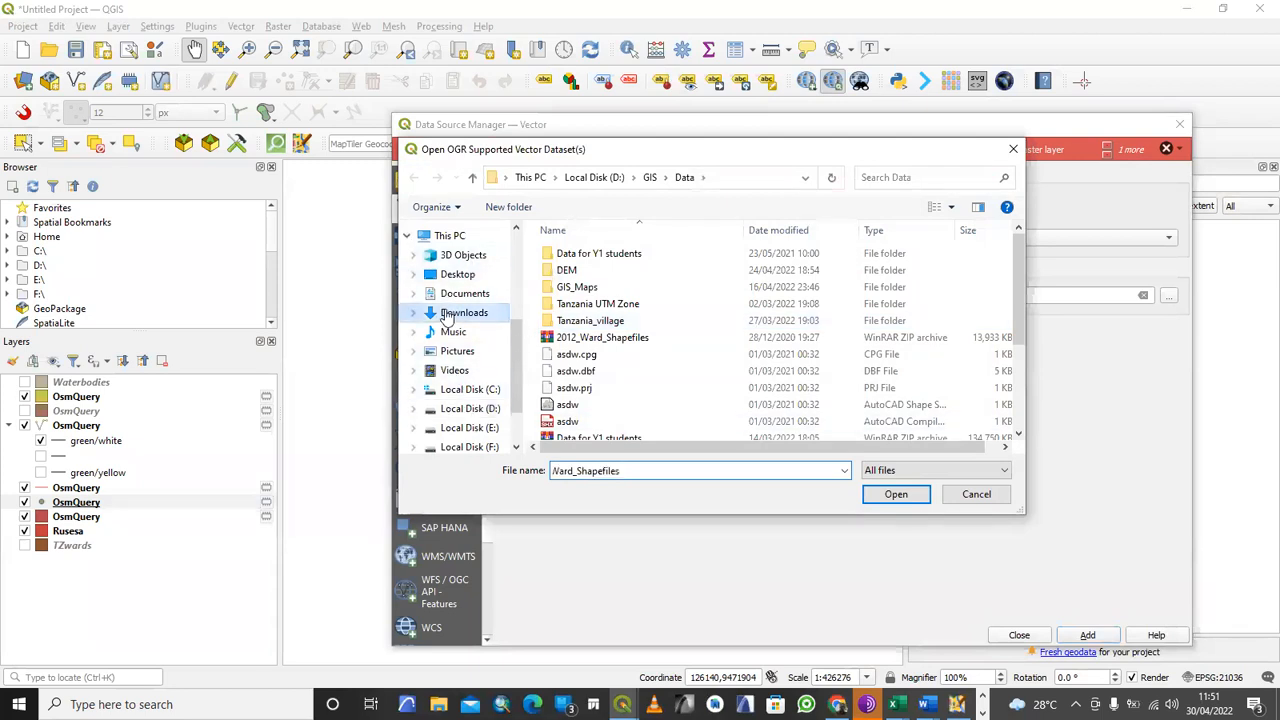
left_click(587, 278)
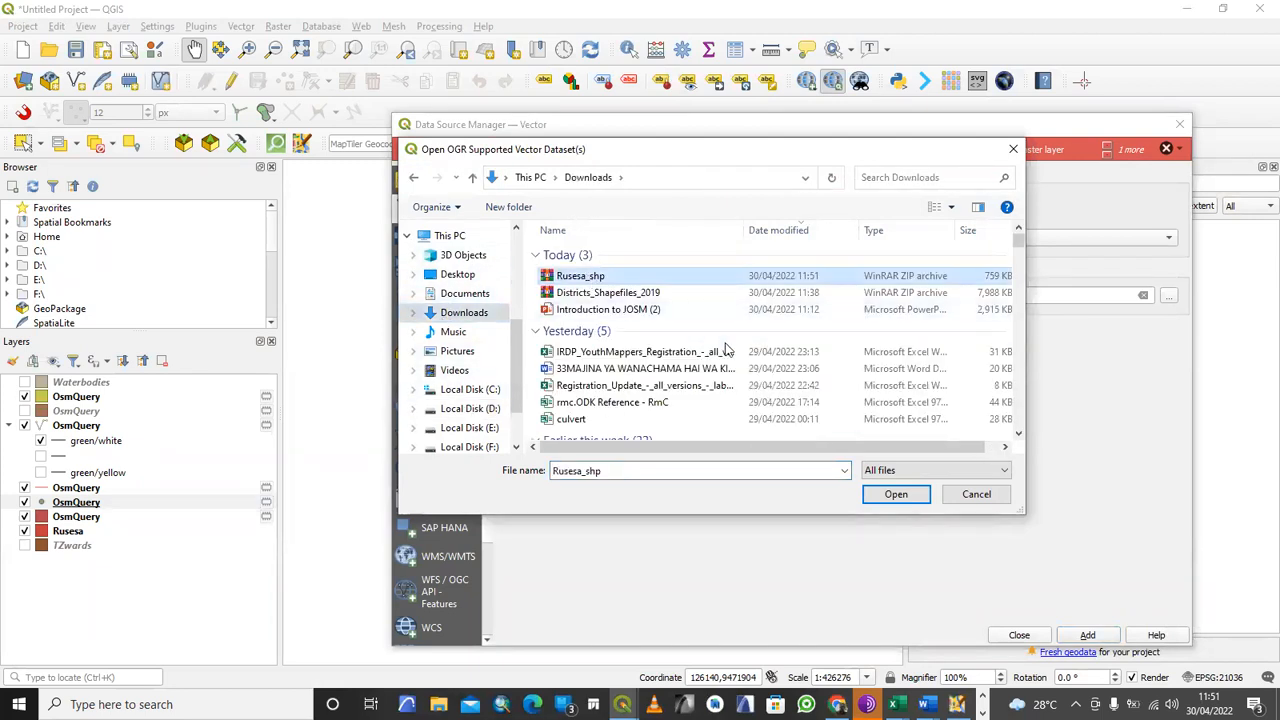
left_click(893, 495)
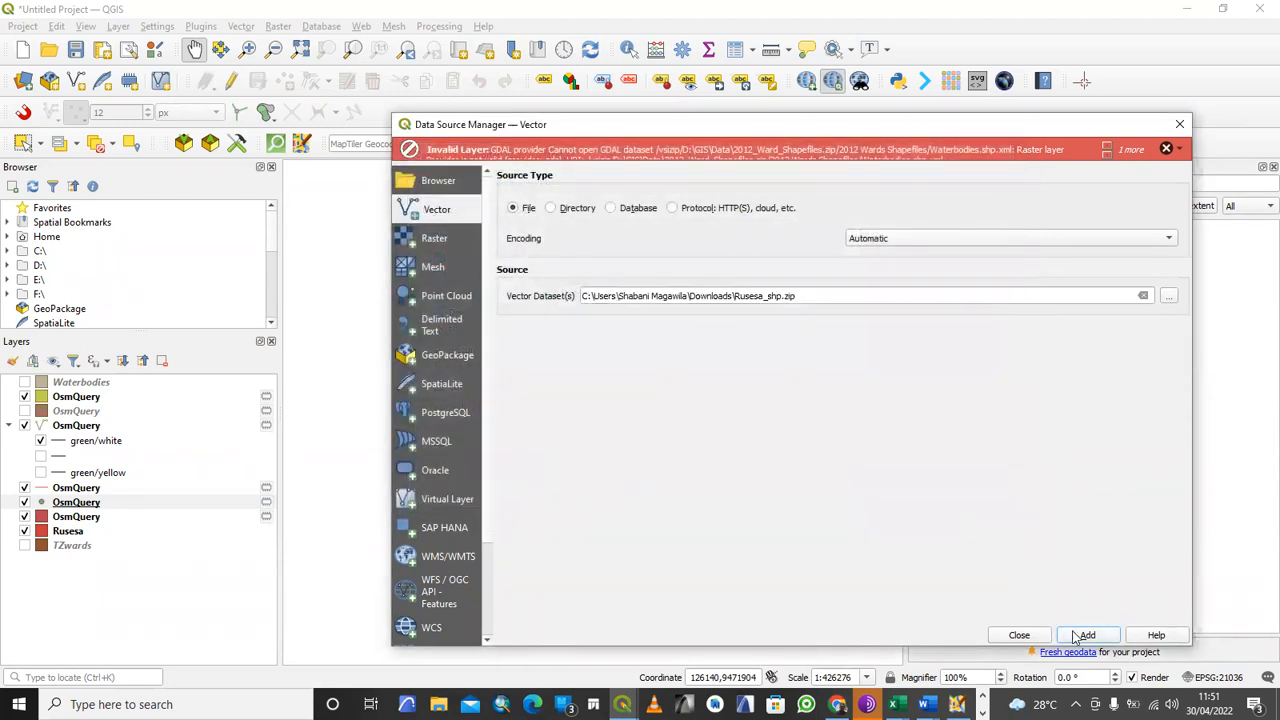
left_click(1085, 635)
left_click(766, 433)
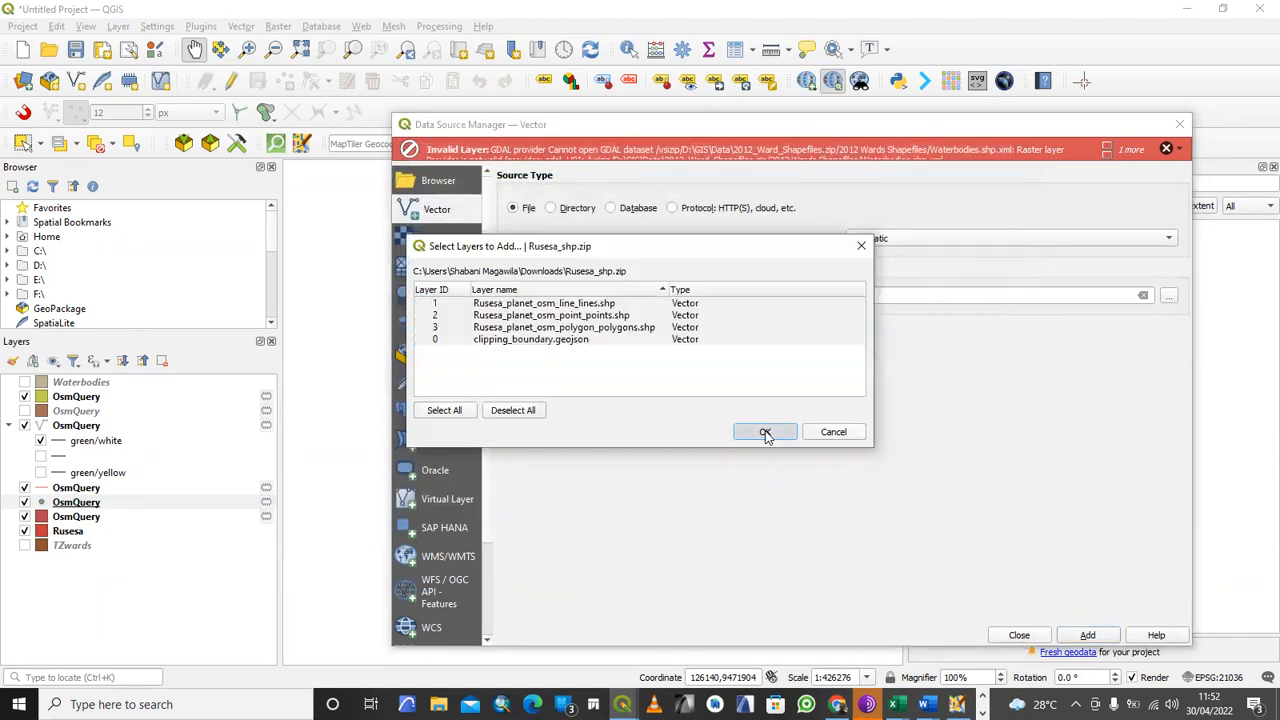
left_click(1019, 635)
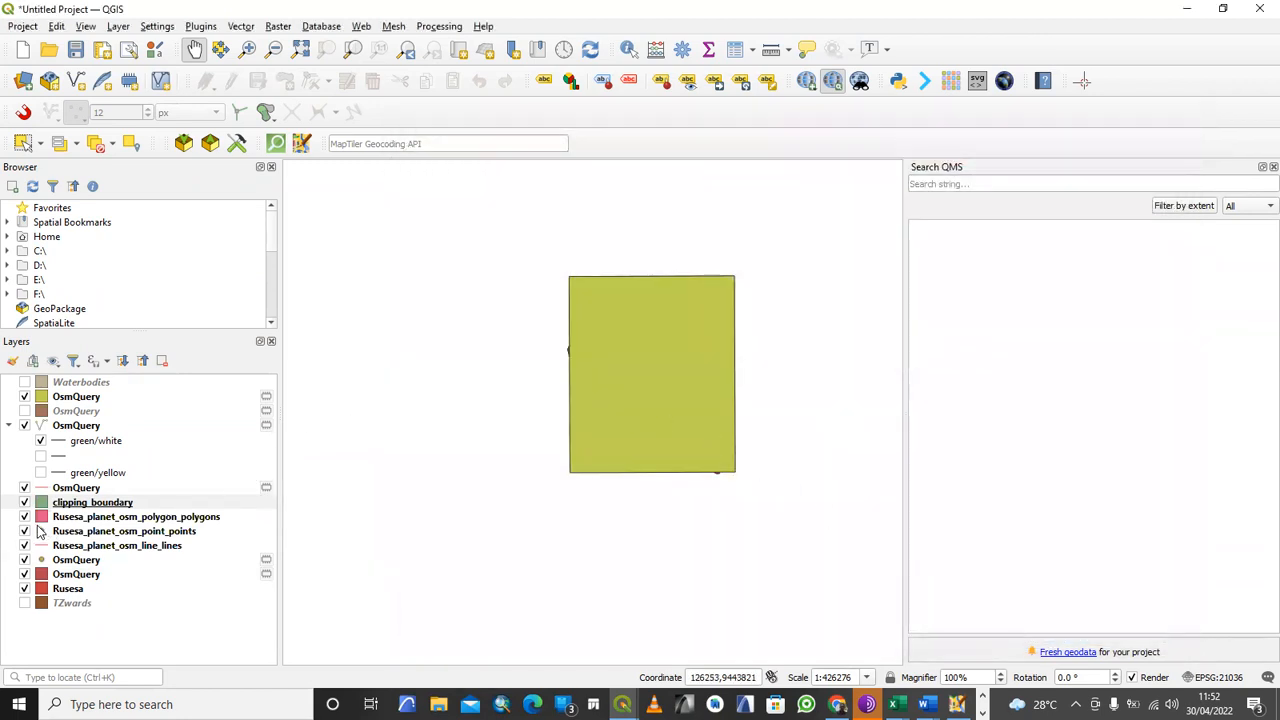
- Remove the layers from Rusesa_planet_osm_point_points down to TZwards from the project
left_click(90, 428)
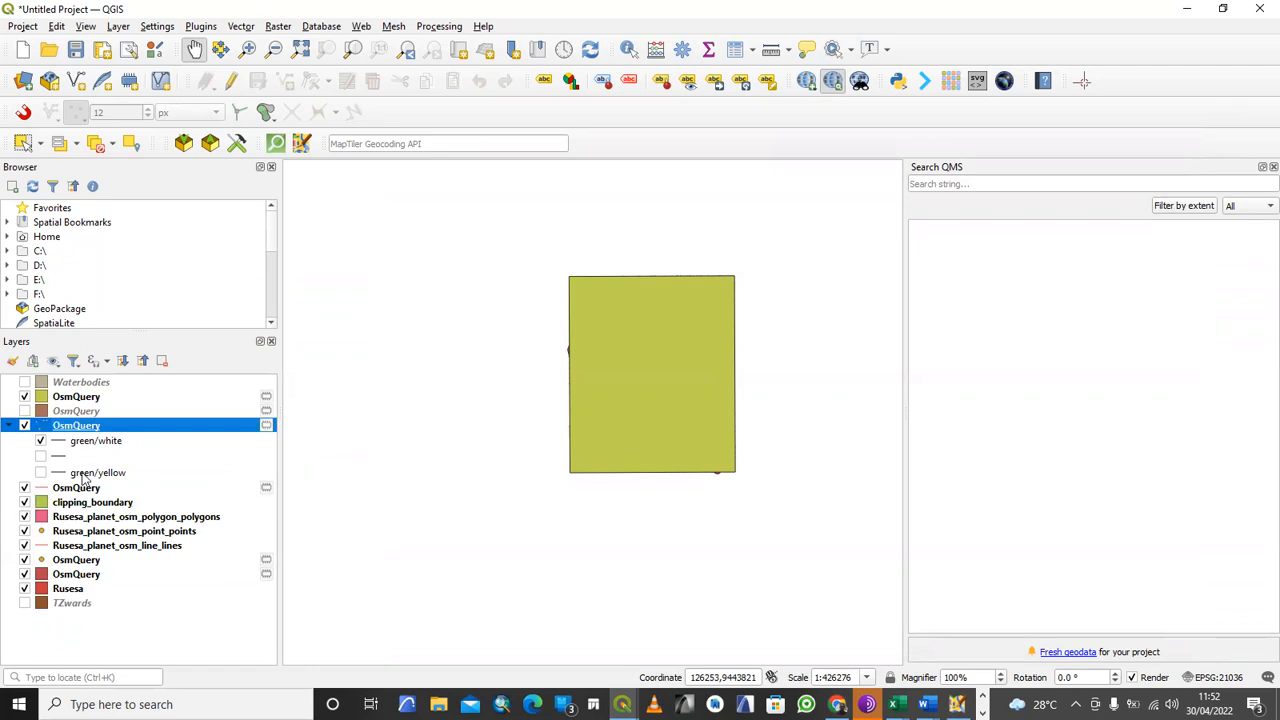
left_click(73, 605, "shift")
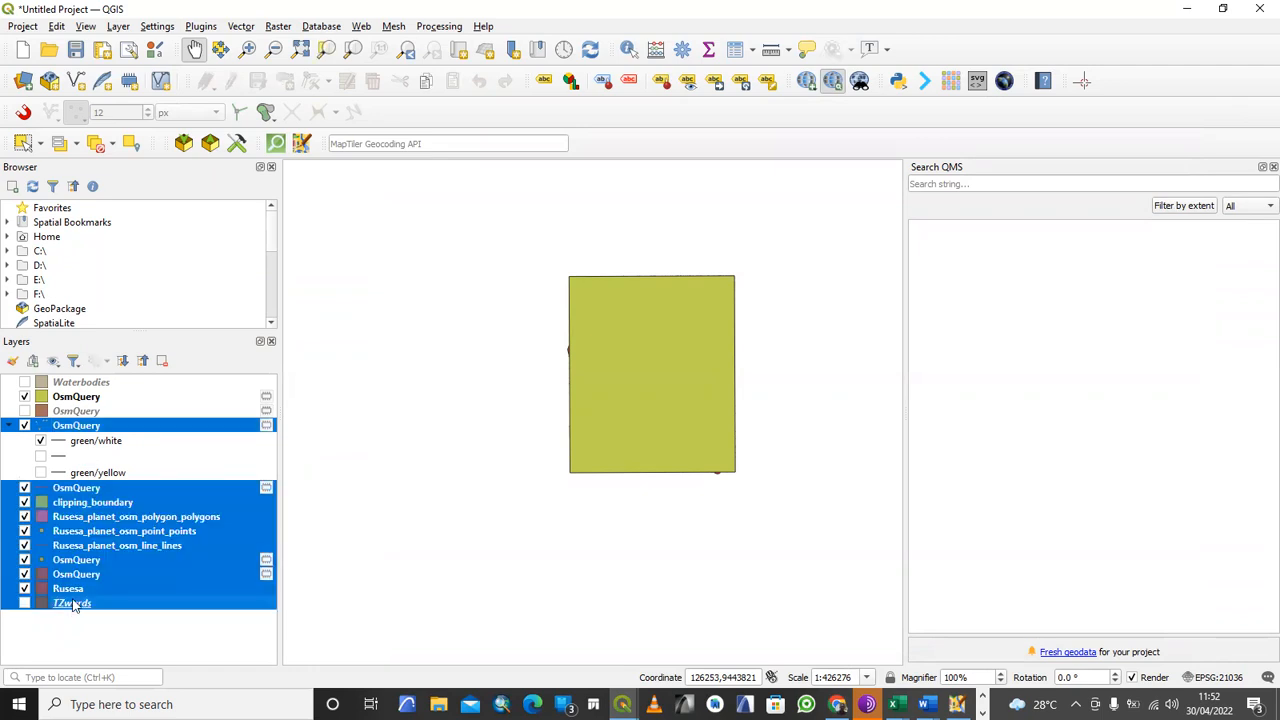
right_click(97, 521)
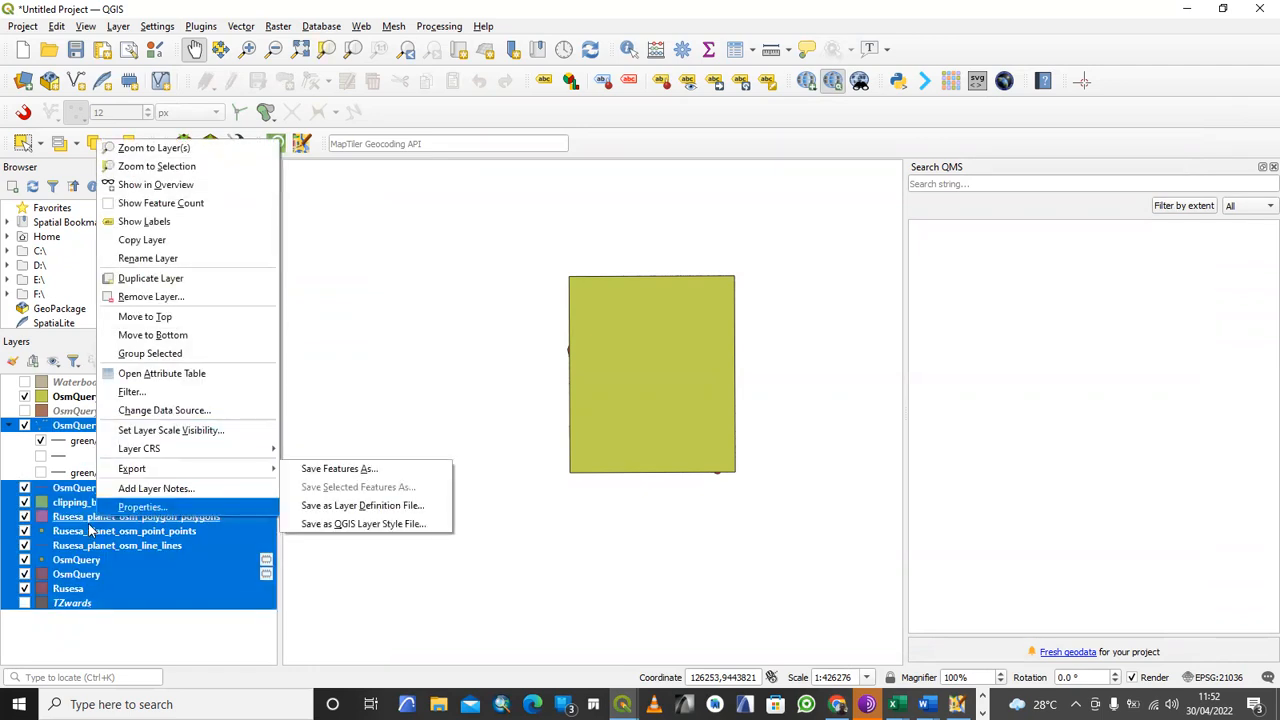
left_click(78, 533)
left_click(74, 604, "shift")
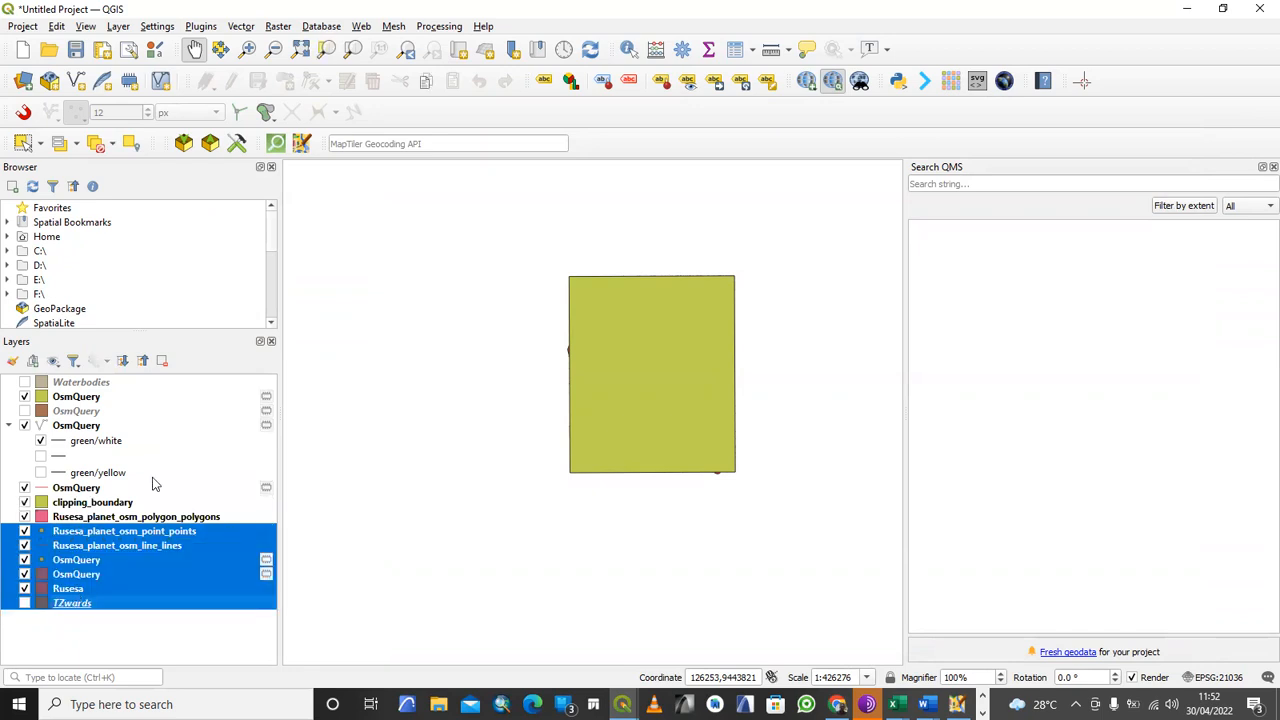
left_click(162, 361)
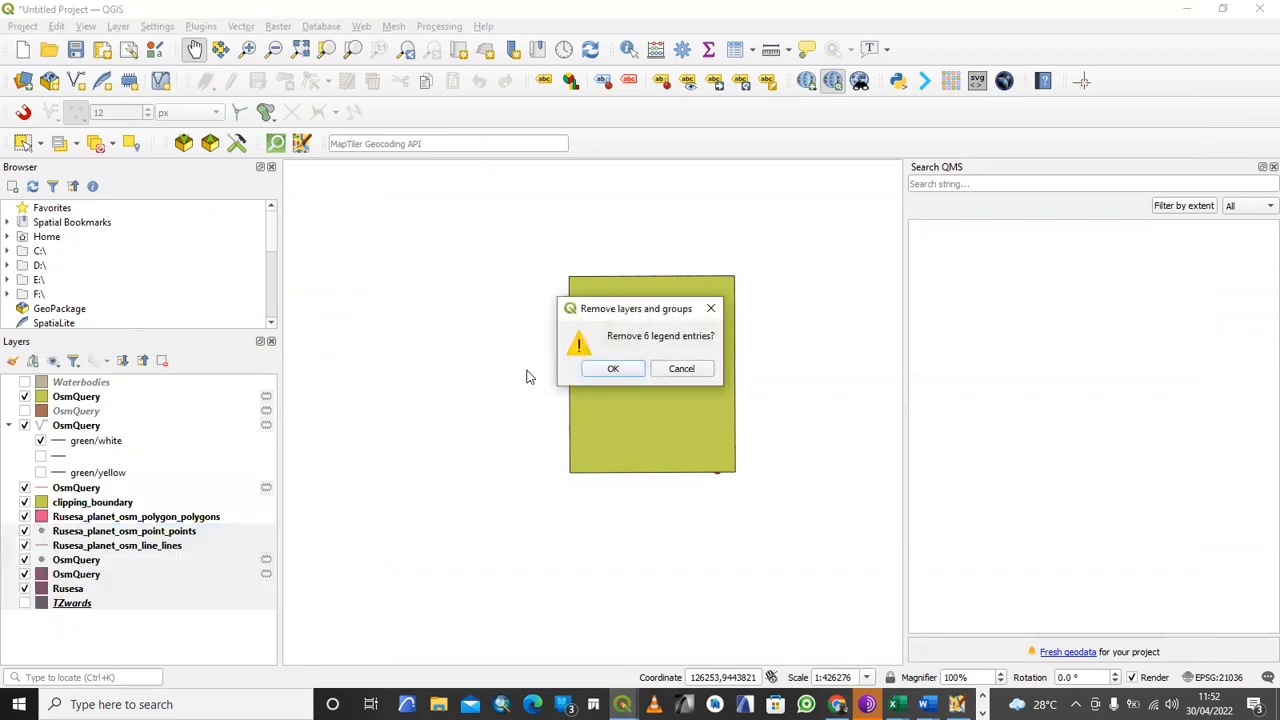
left_click(609, 369)
- Remove the layers from clipping_boundary up to Waterbodies, keeping only Rusesa_planet_osm_polygon_polygons
left_click(83, 500)
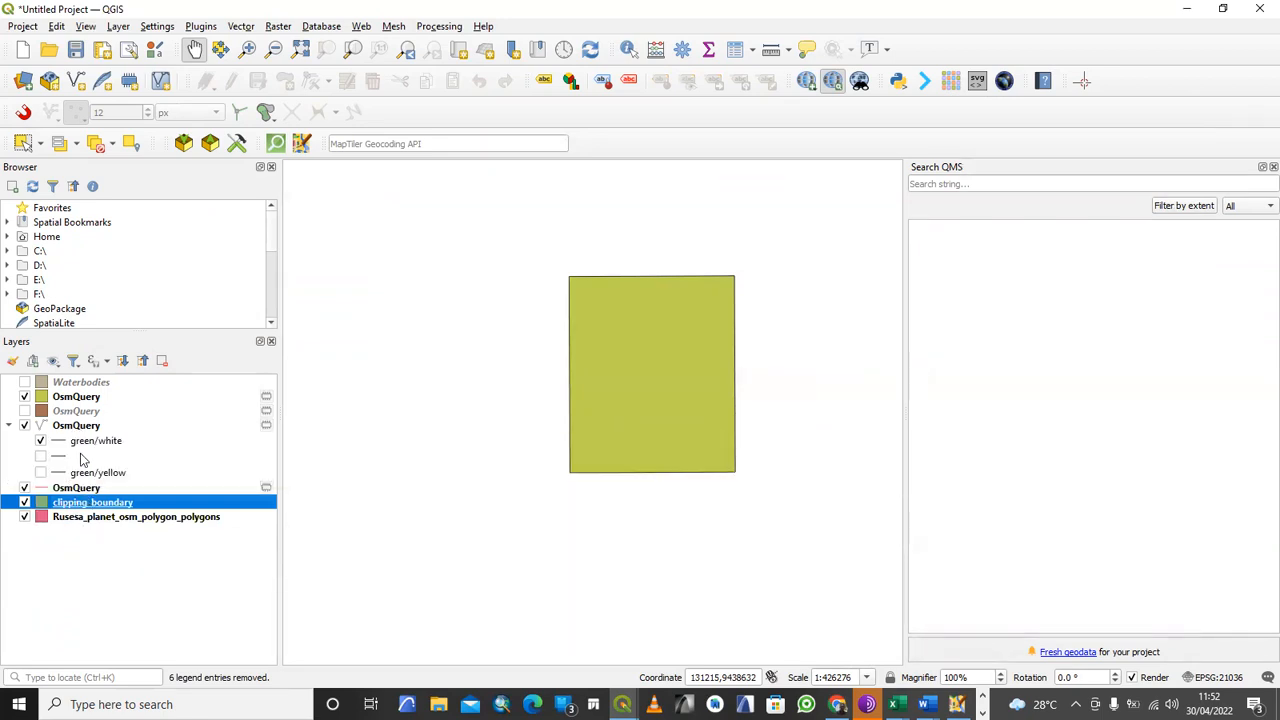
left_click(75, 385, "shift")
left_click(161, 360)
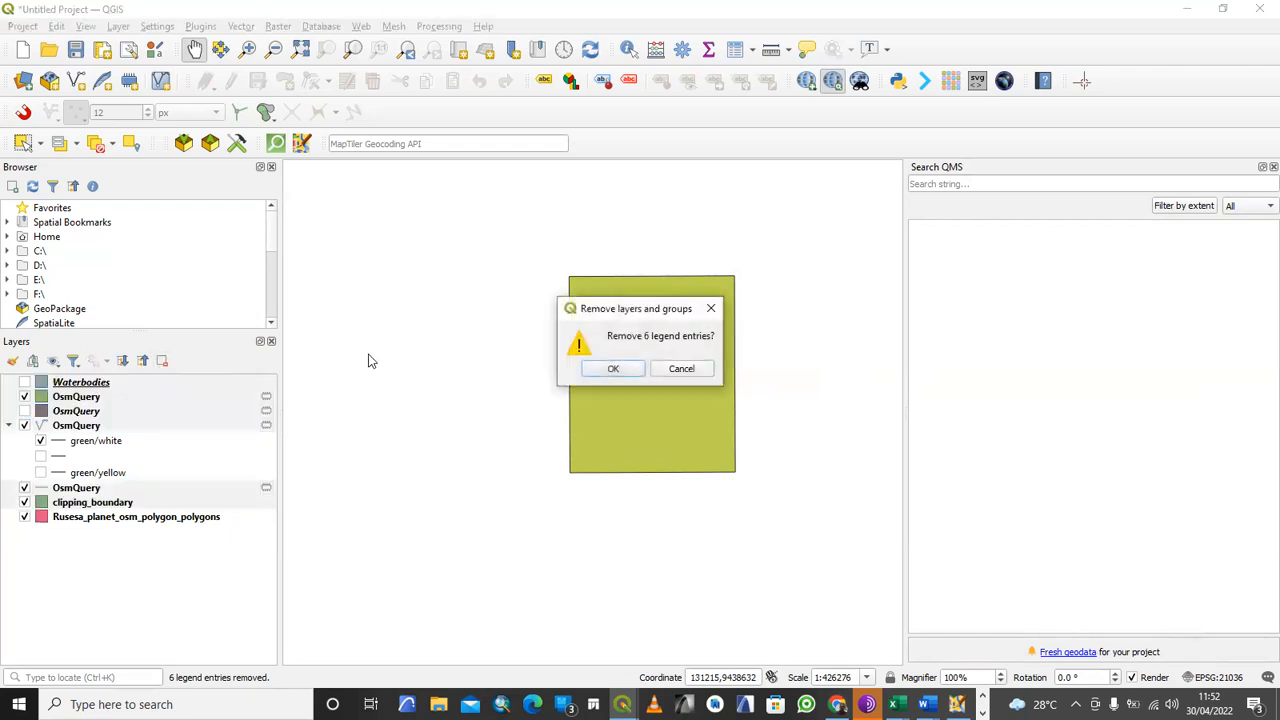
left_click(606, 370)
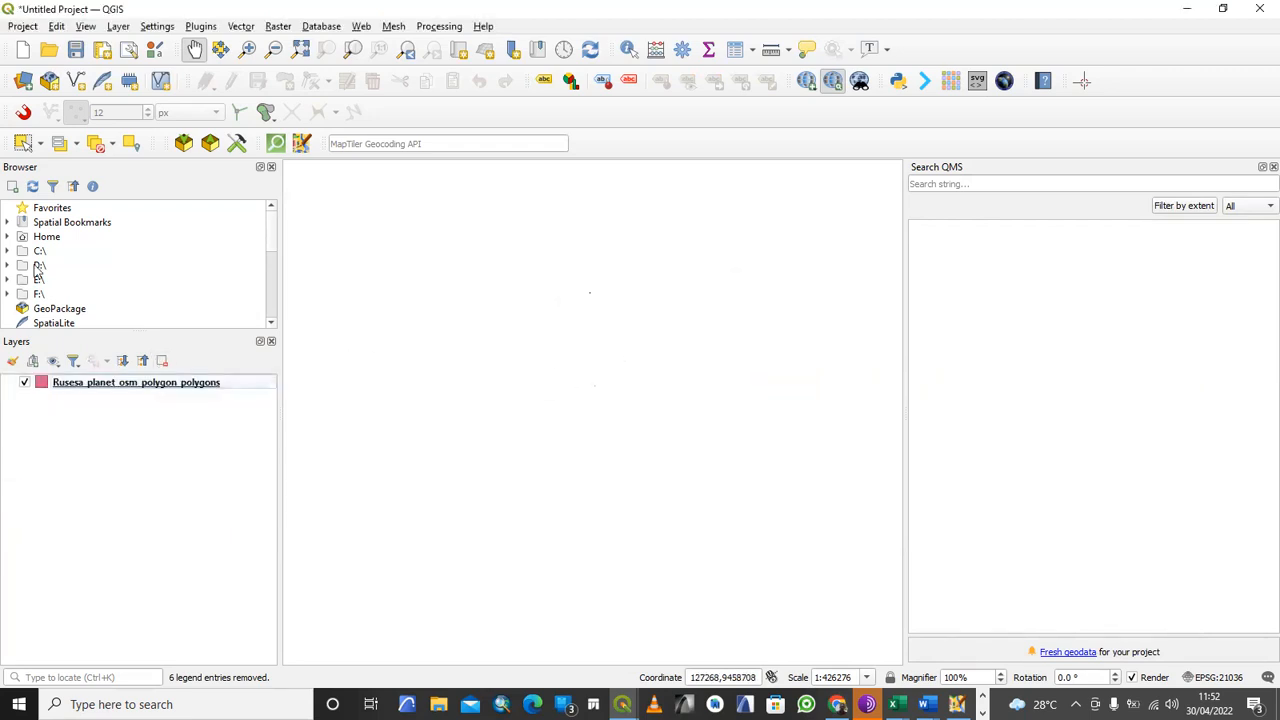
- Add all layers of Rusesa_shp.zip again and hide the clipping_boundary layer
left_click(23, 81)
left_click(1086, 636)
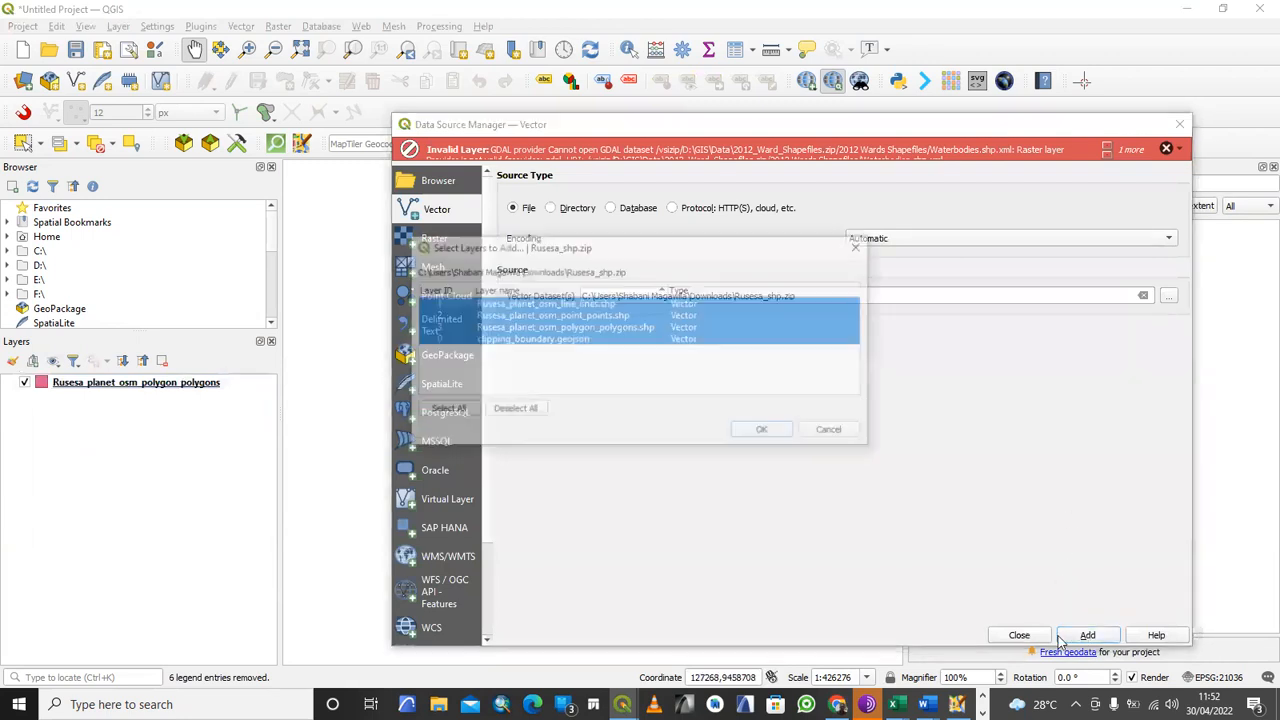
left_click(740, 436)
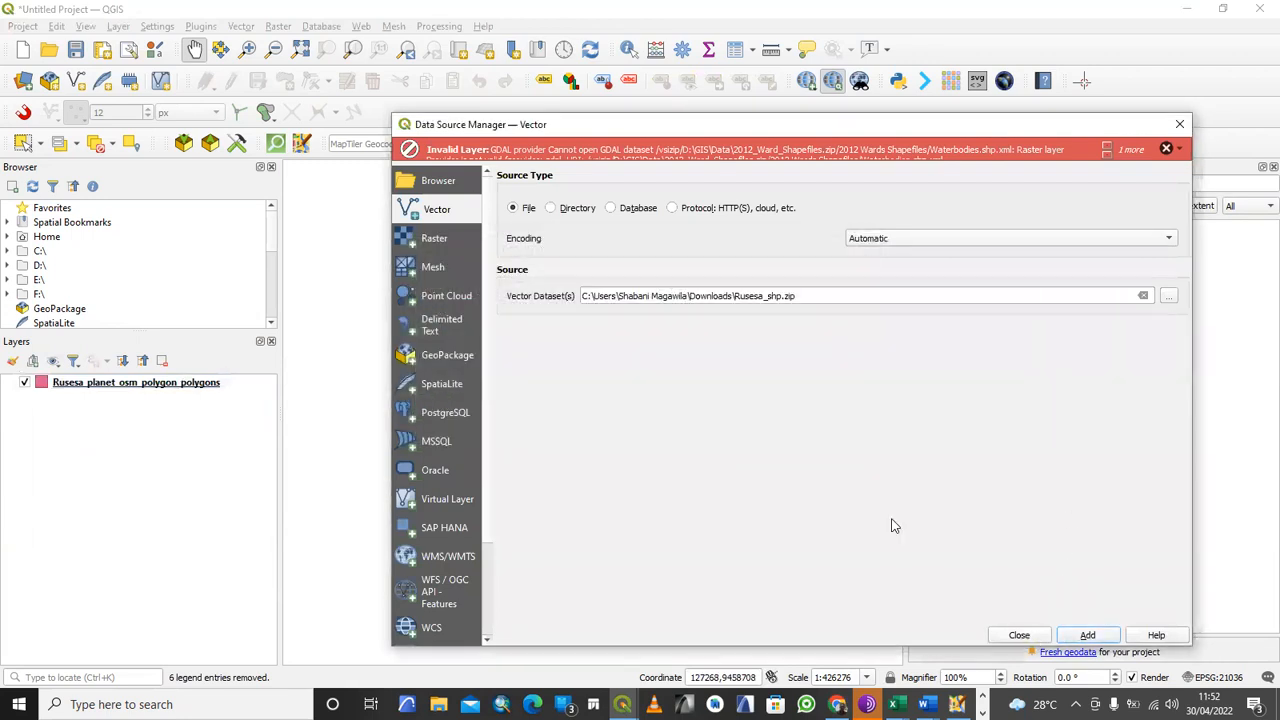
left_click(1019, 635)
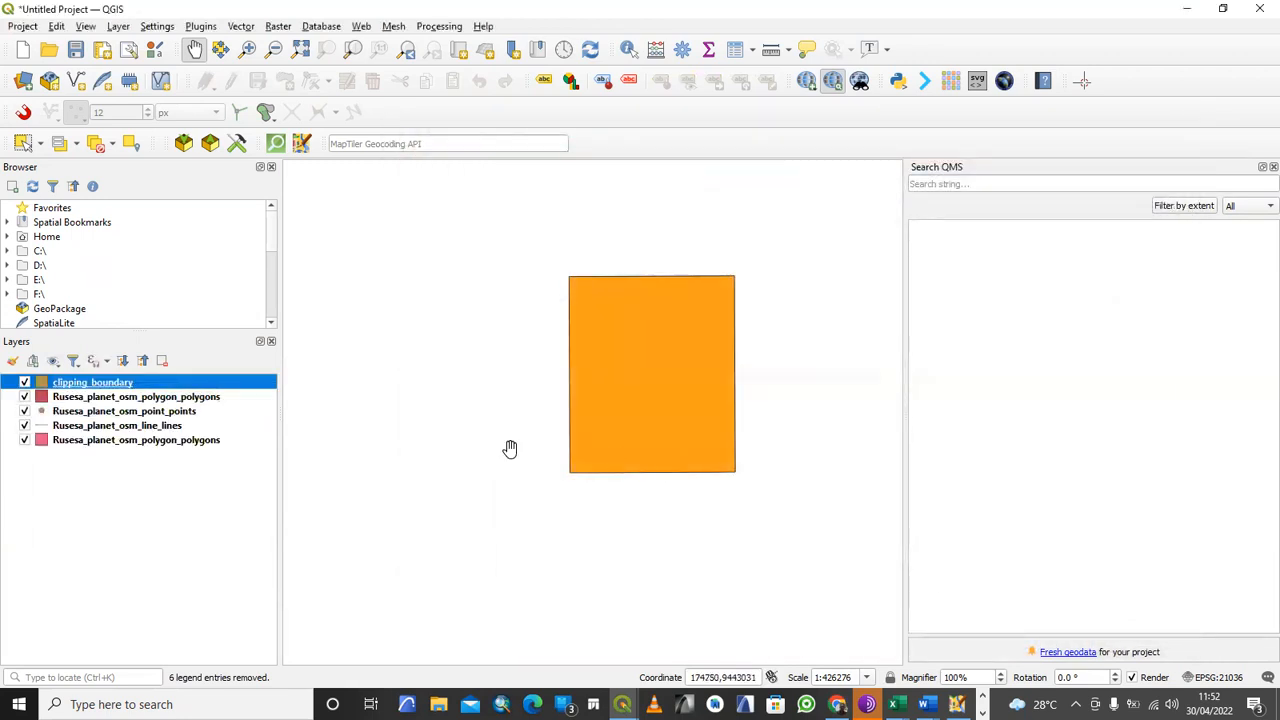
left_click(24, 383)
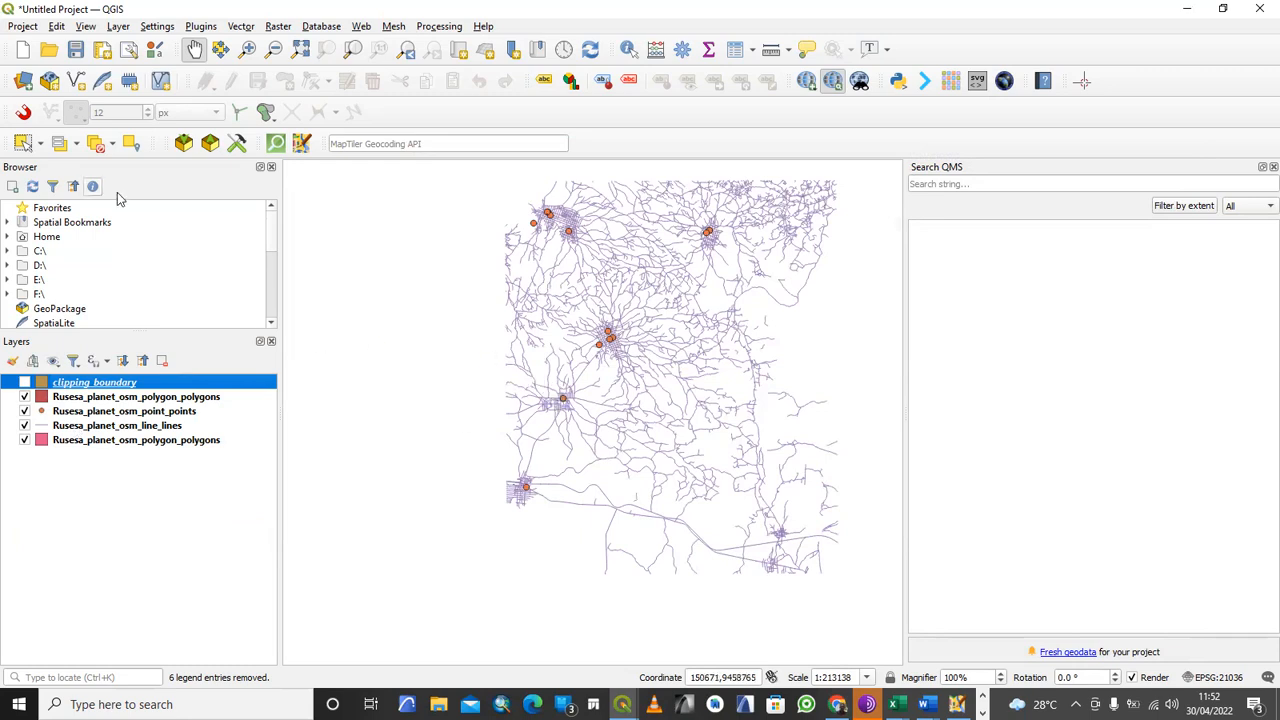
- Start choosing another vector dataset and browse to the D:\GIS folder
left_click(23, 81)
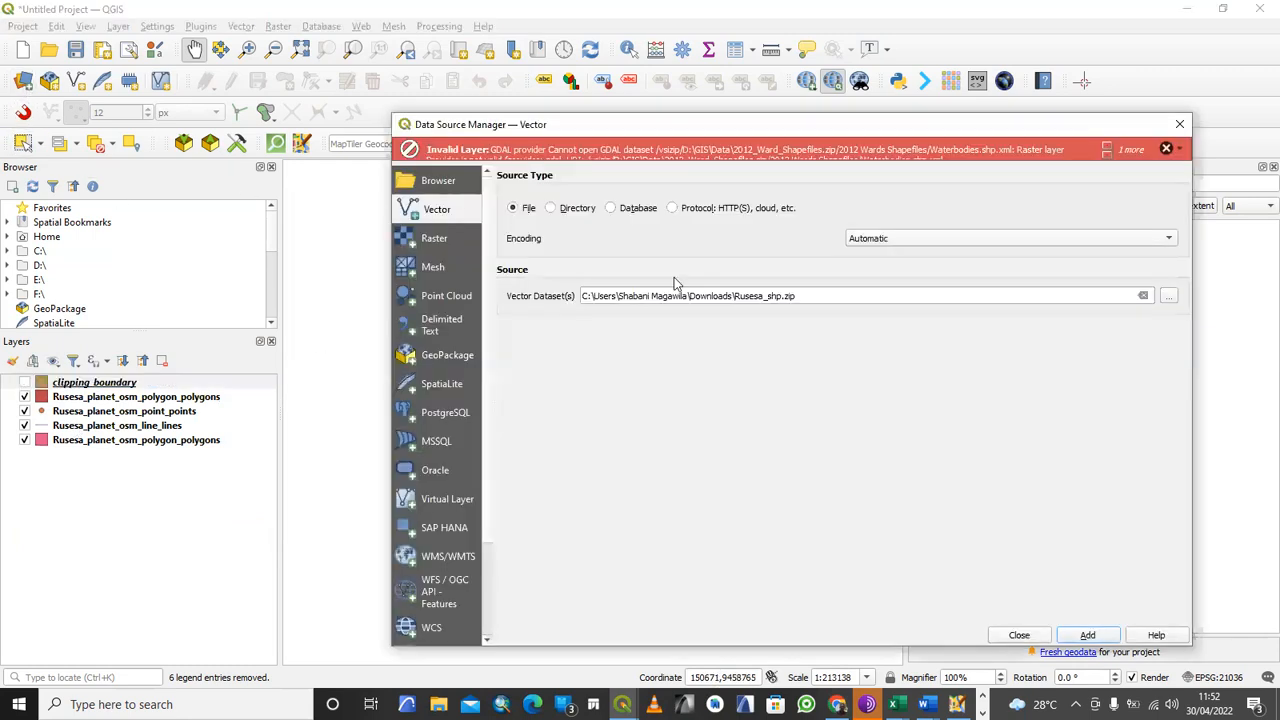
left_click(1166, 299)
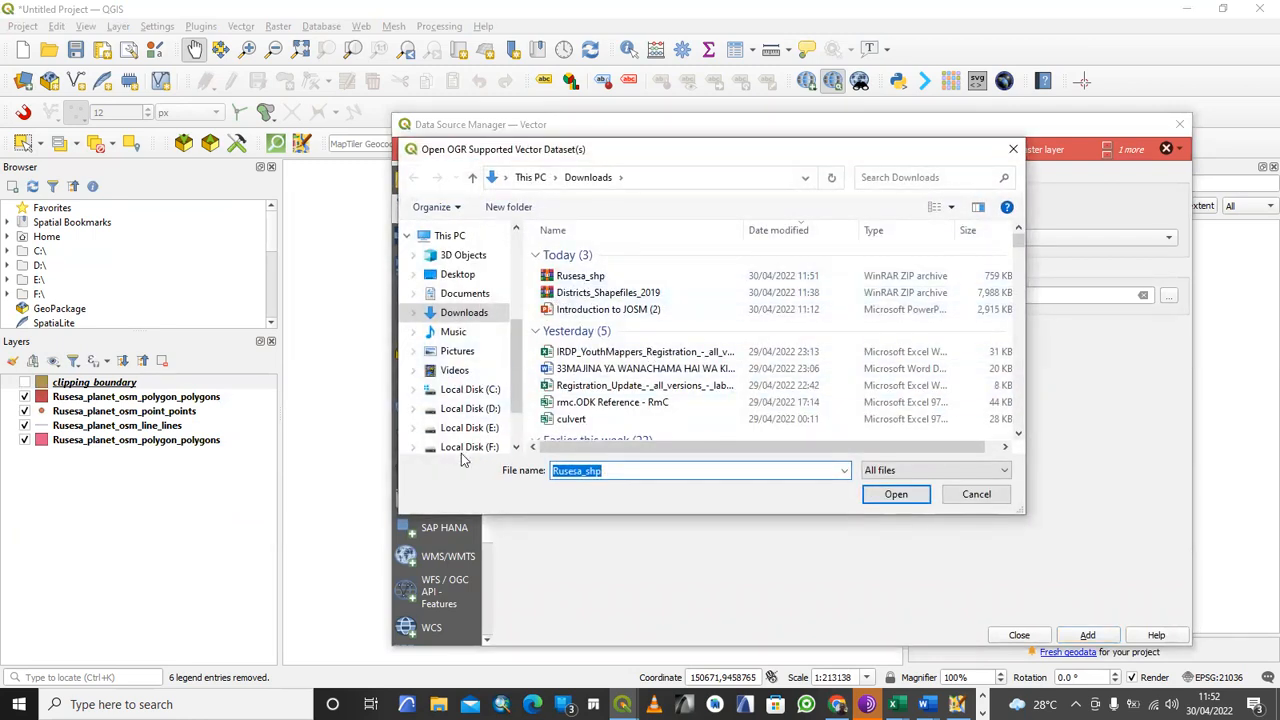
left_click(478, 412)
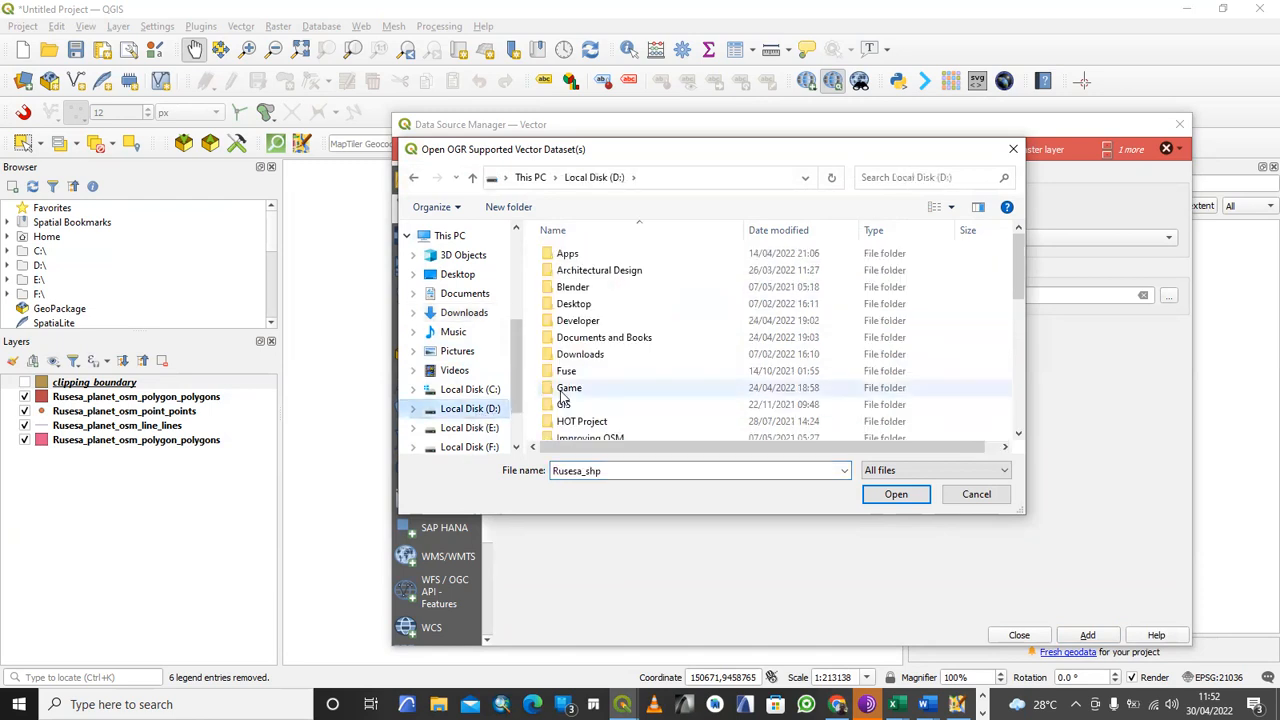
double_click(564, 403)
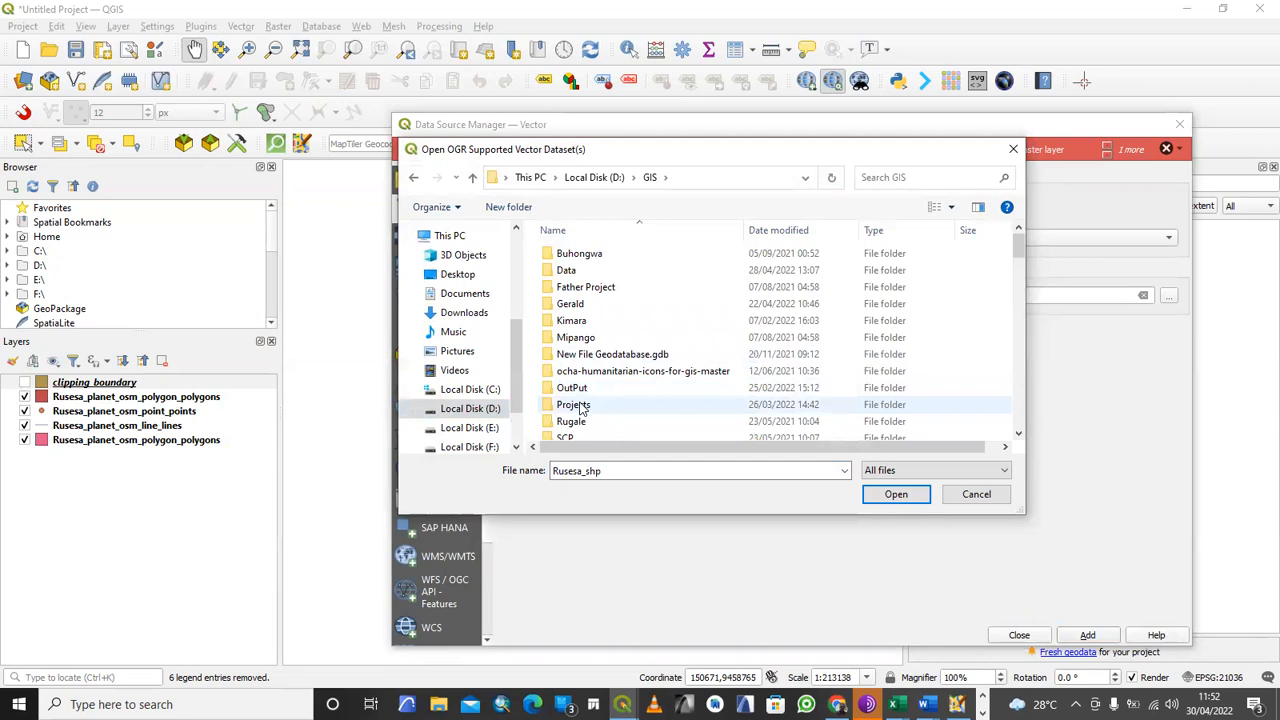
double_click(575, 405)
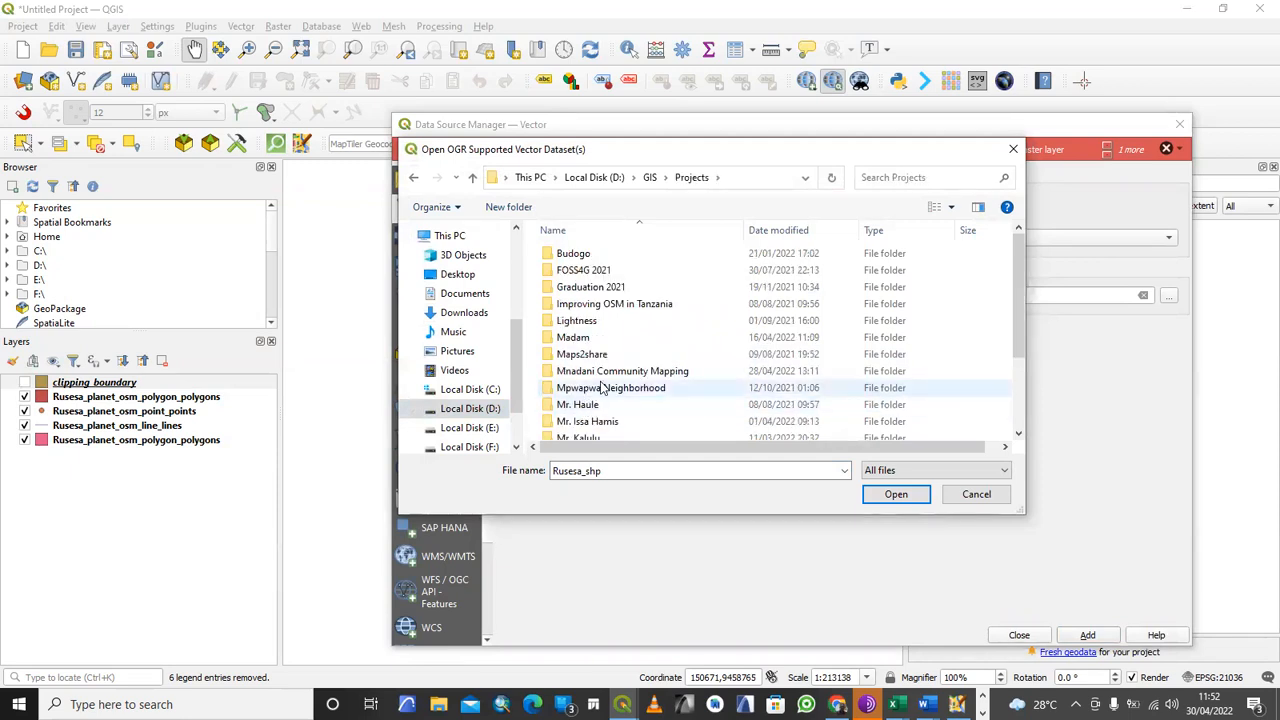
scroll(582, 372, "down", 1)
scroll(582, 372, "down", 2)
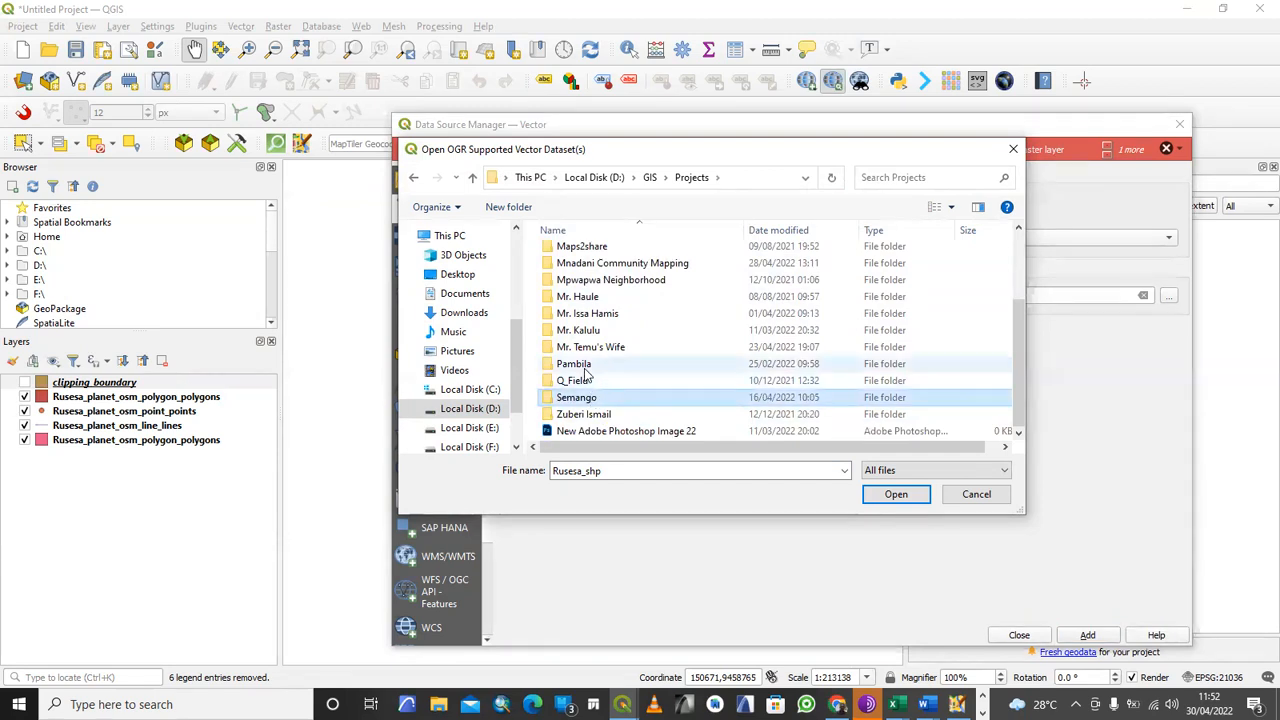
scroll(574, 364, "up", 2)
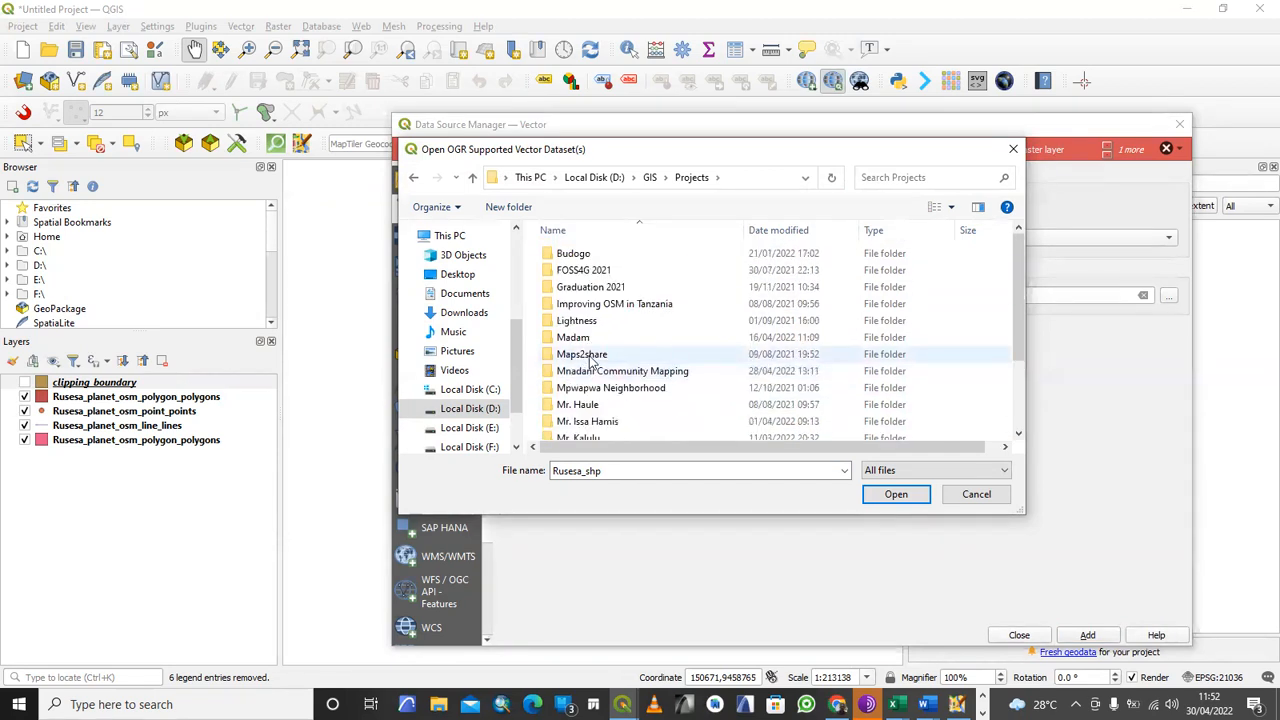
left_click(414, 178)
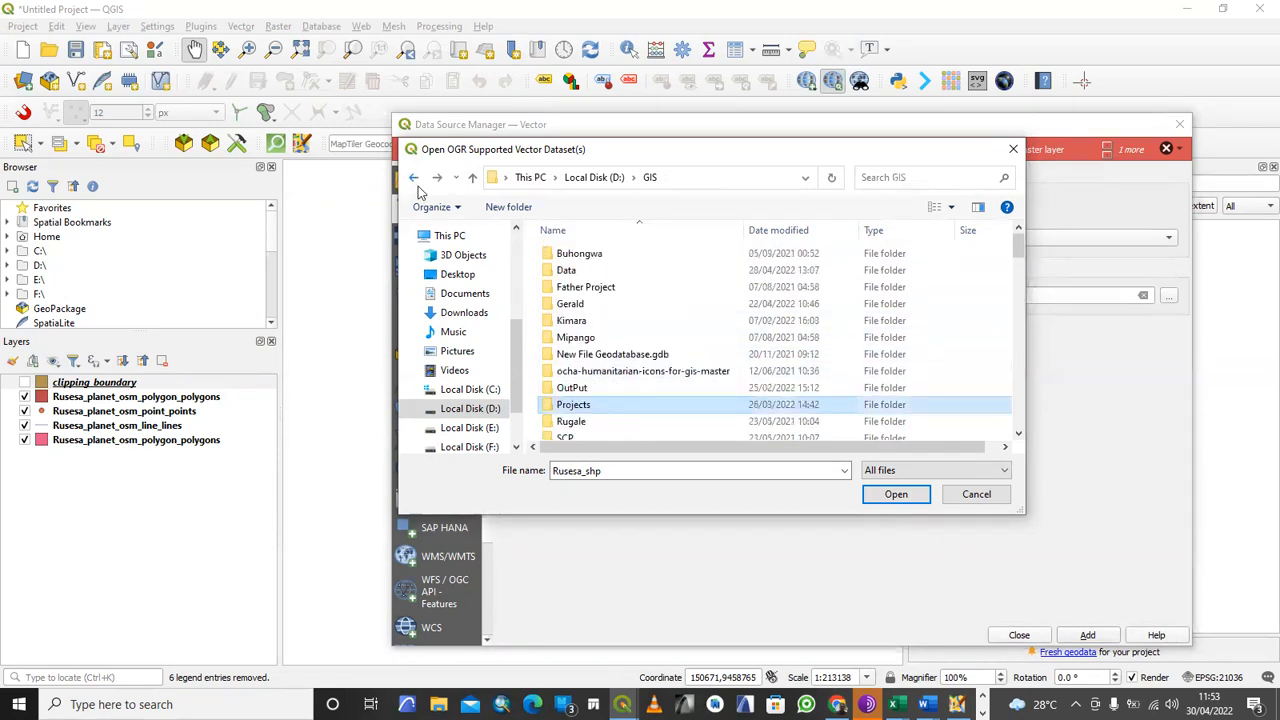
- Choose 2012_Ward_Shapefiles.zip in the Data folder and add all of its layers to the project
double_click(566, 272)
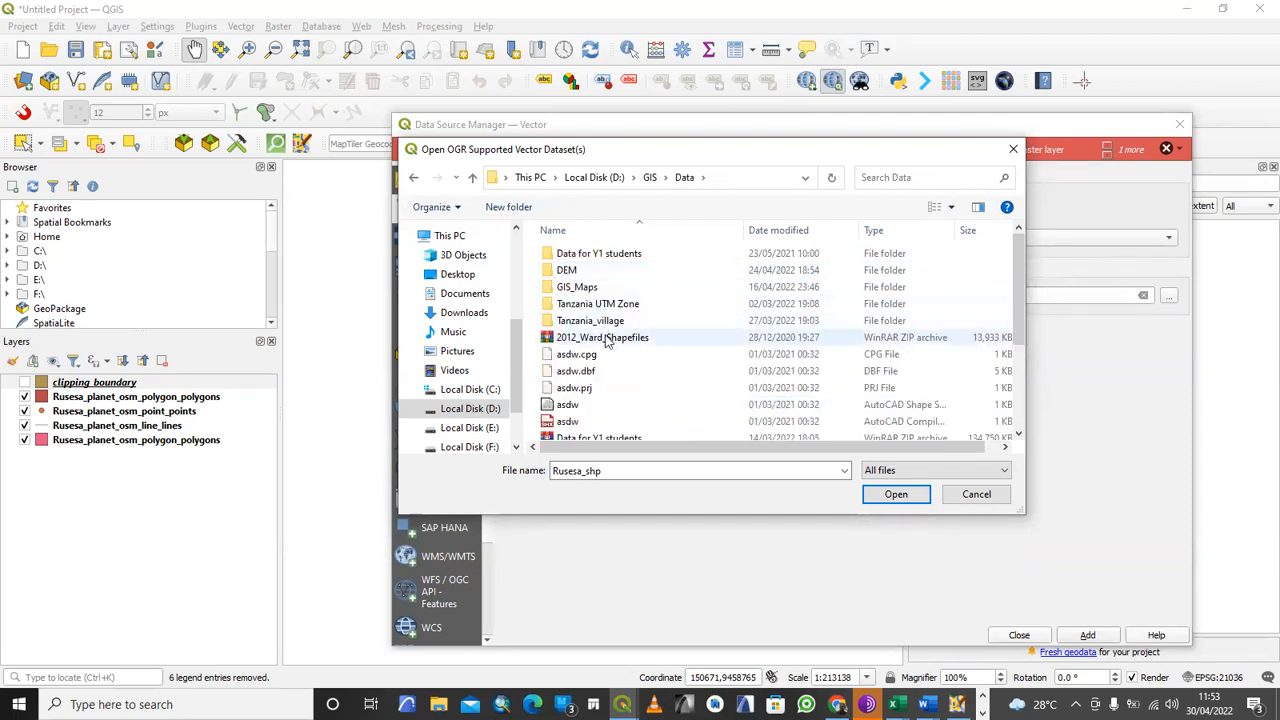
left_click(607, 340)
left_click(897, 496)
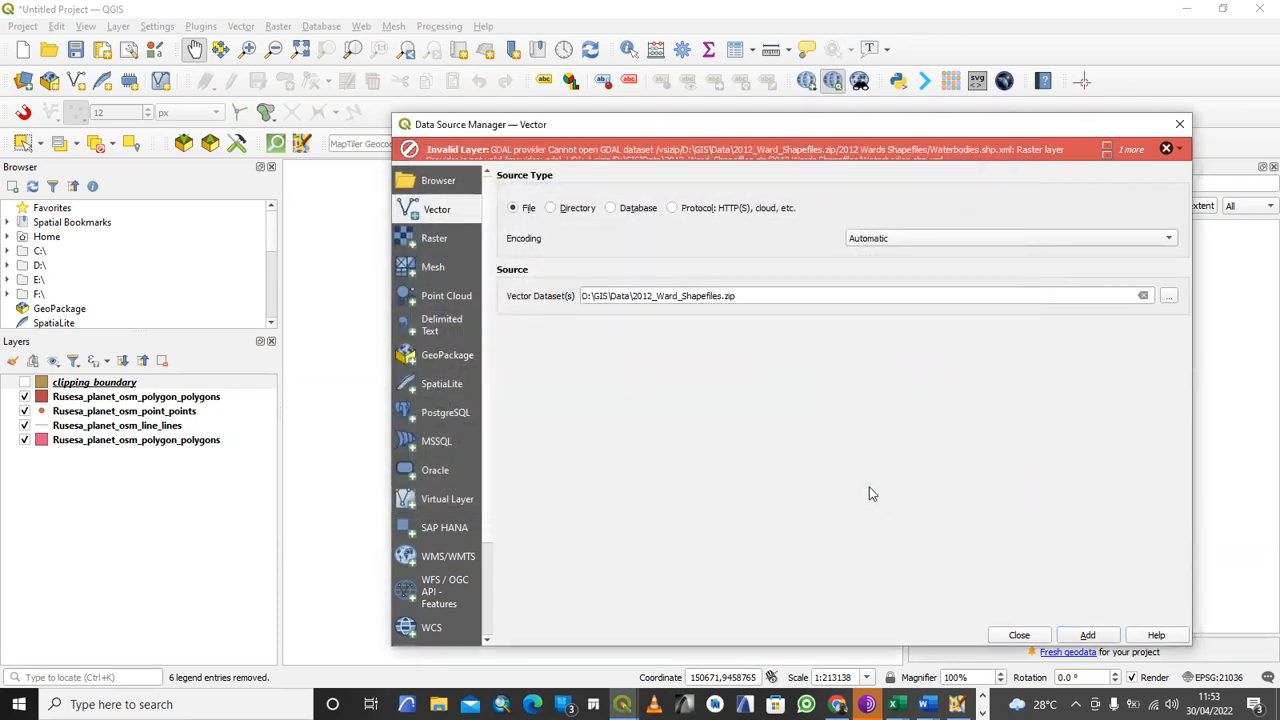
left_click(1072, 637)
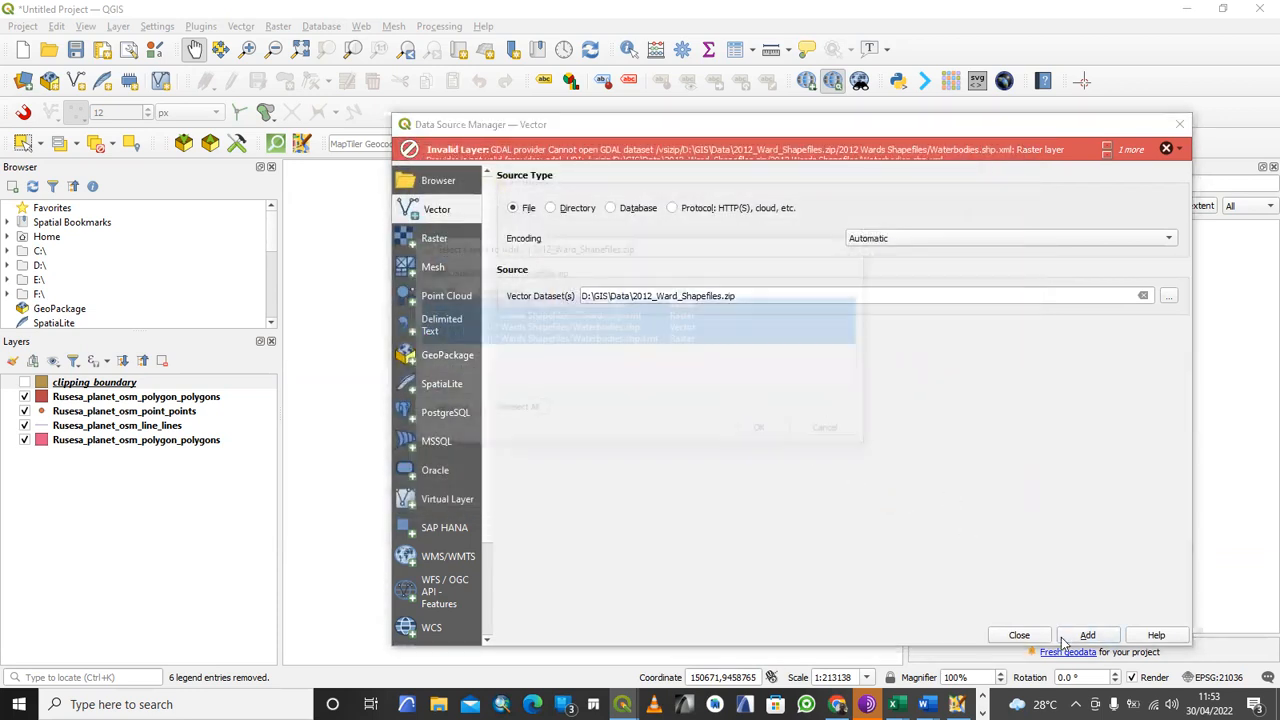
left_click(766, 432)
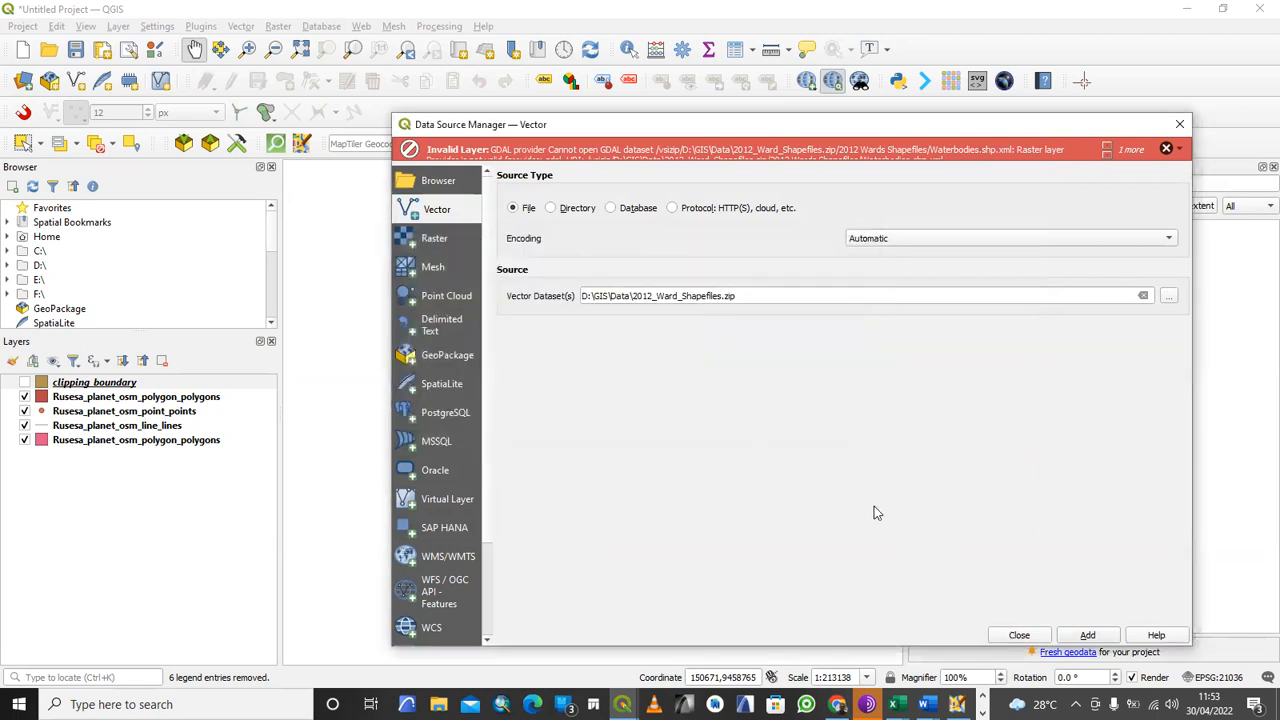
left_click(1019, 636)
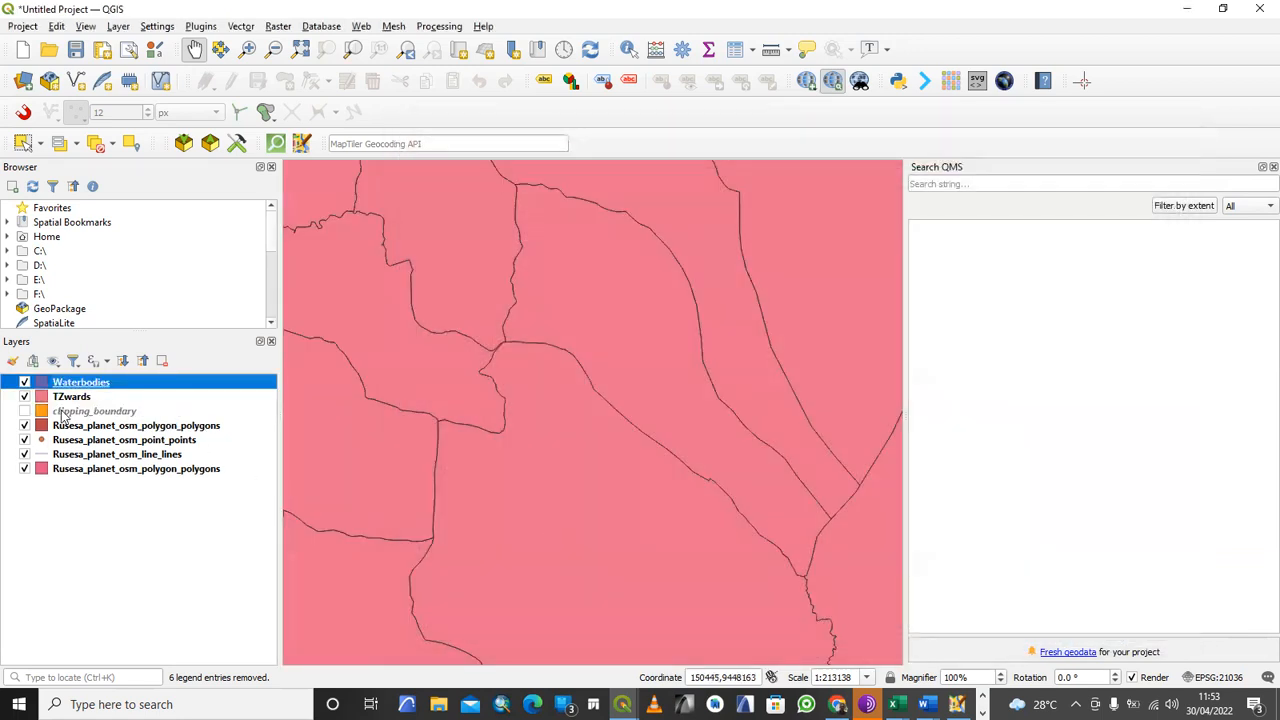
left_click(75, 144)
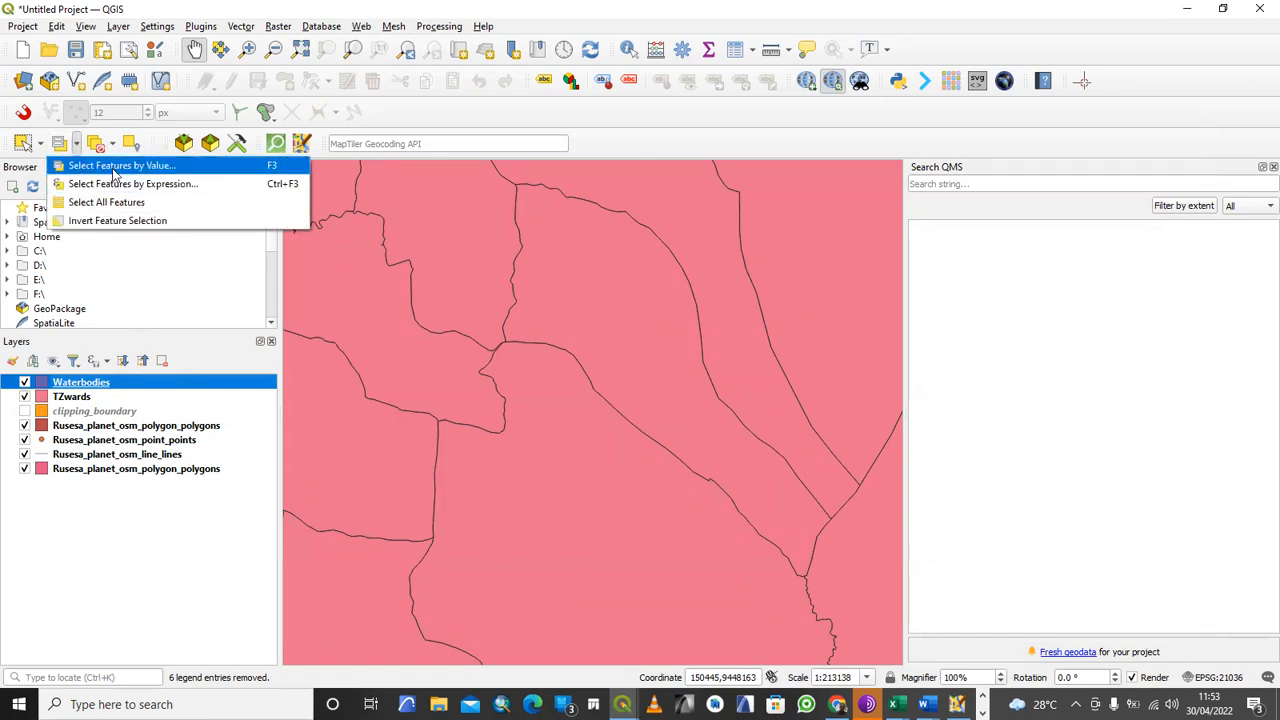
left_click(112, 165)
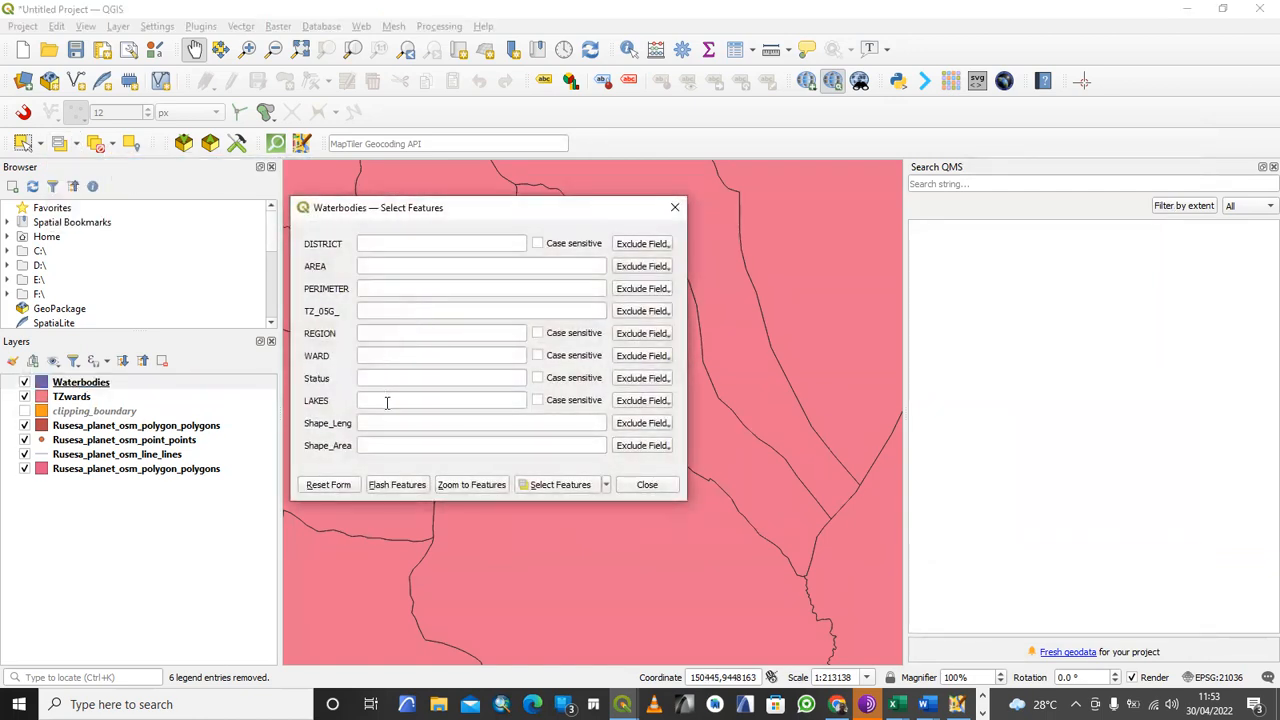
left_click(674, 207)
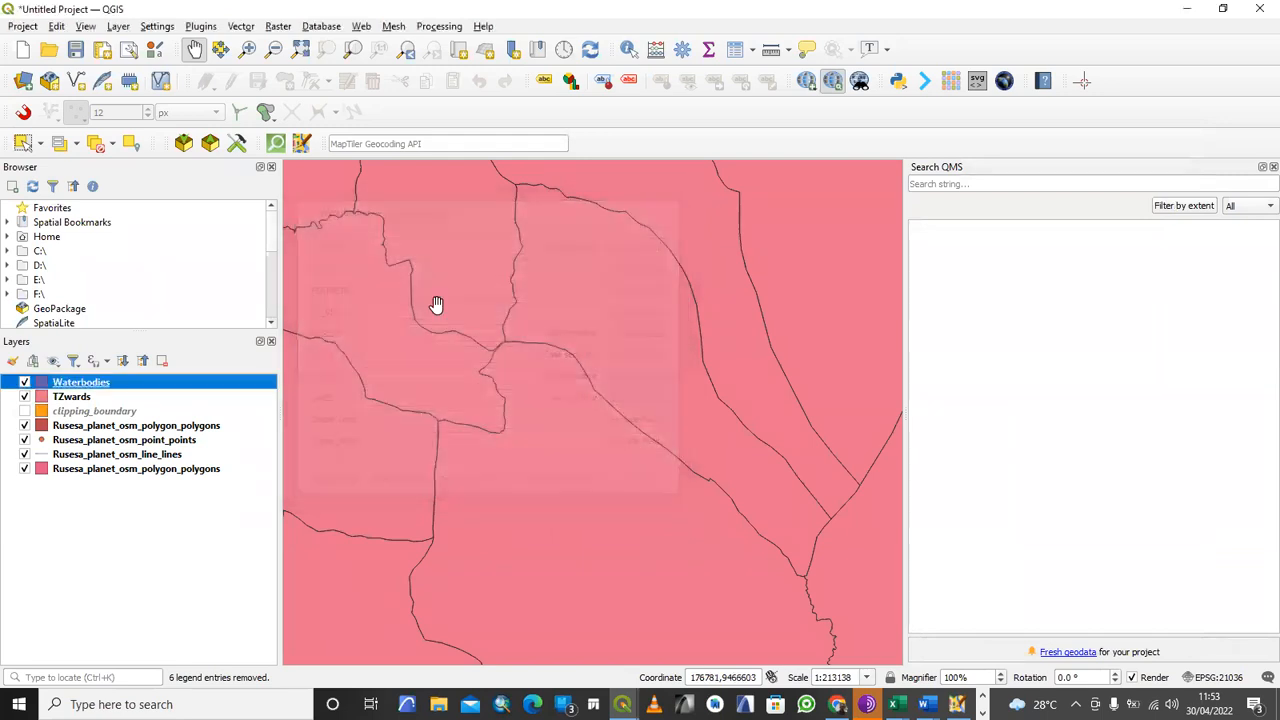
- Select the feature in the TZwards layer by value, with Ward_Name containing Rusesa
right_click(88, 400)
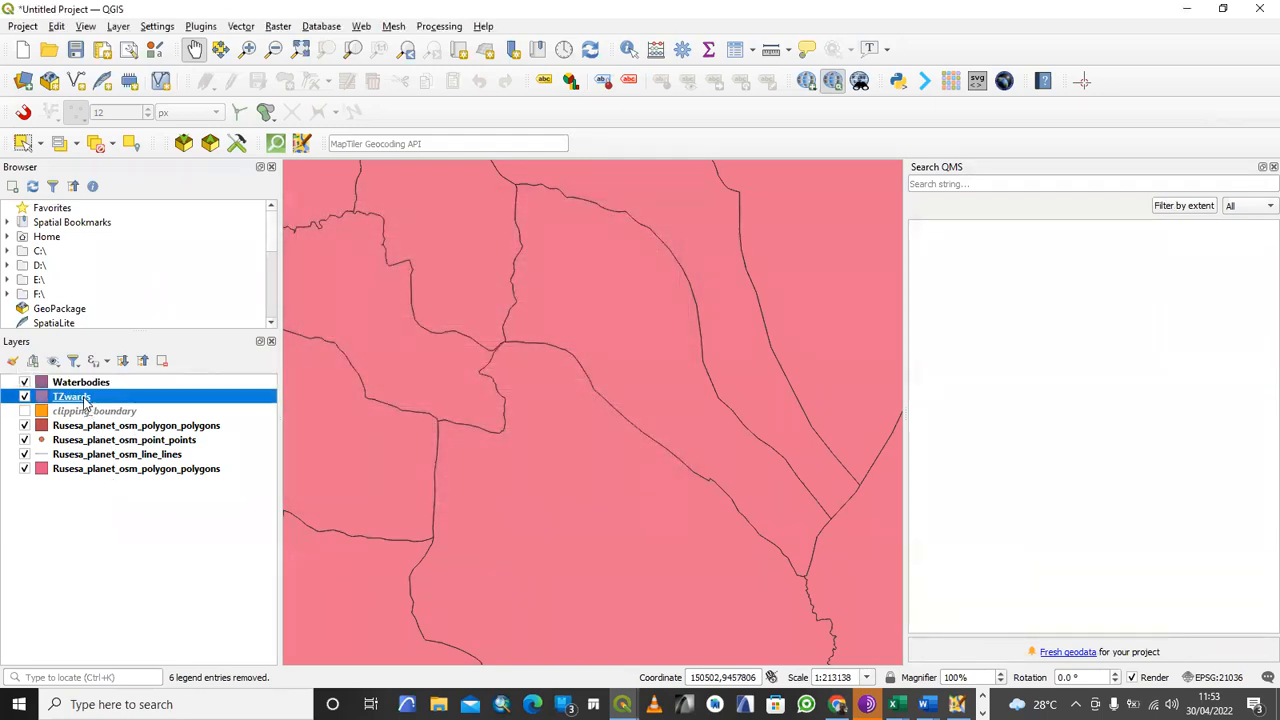
left_click(77, 143)
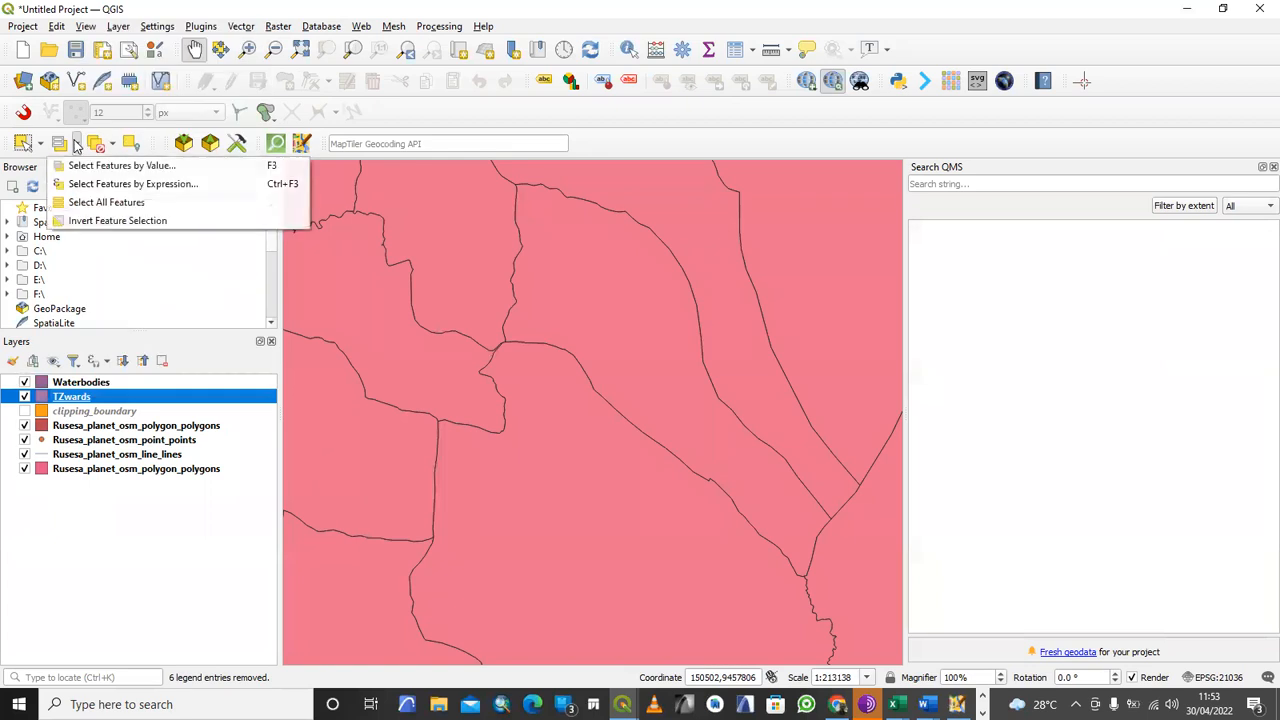
left_click(120, 166)
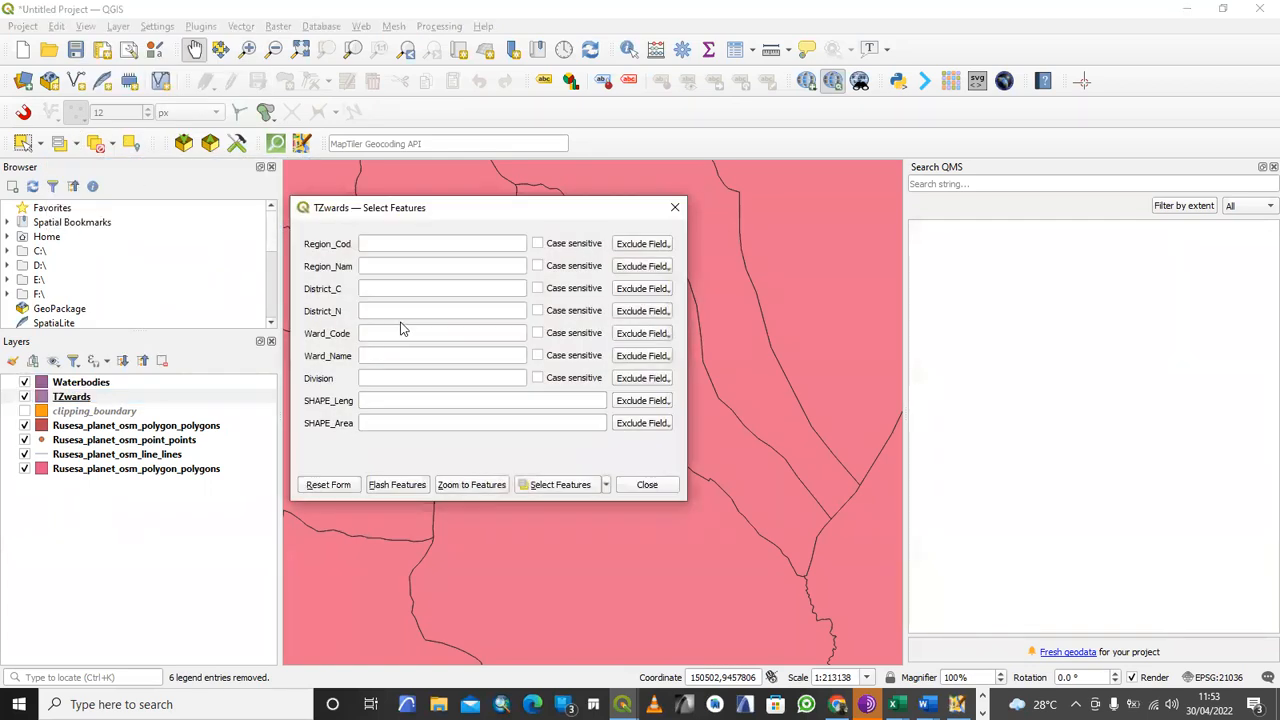
left_click(389, 356)
type("ruse")
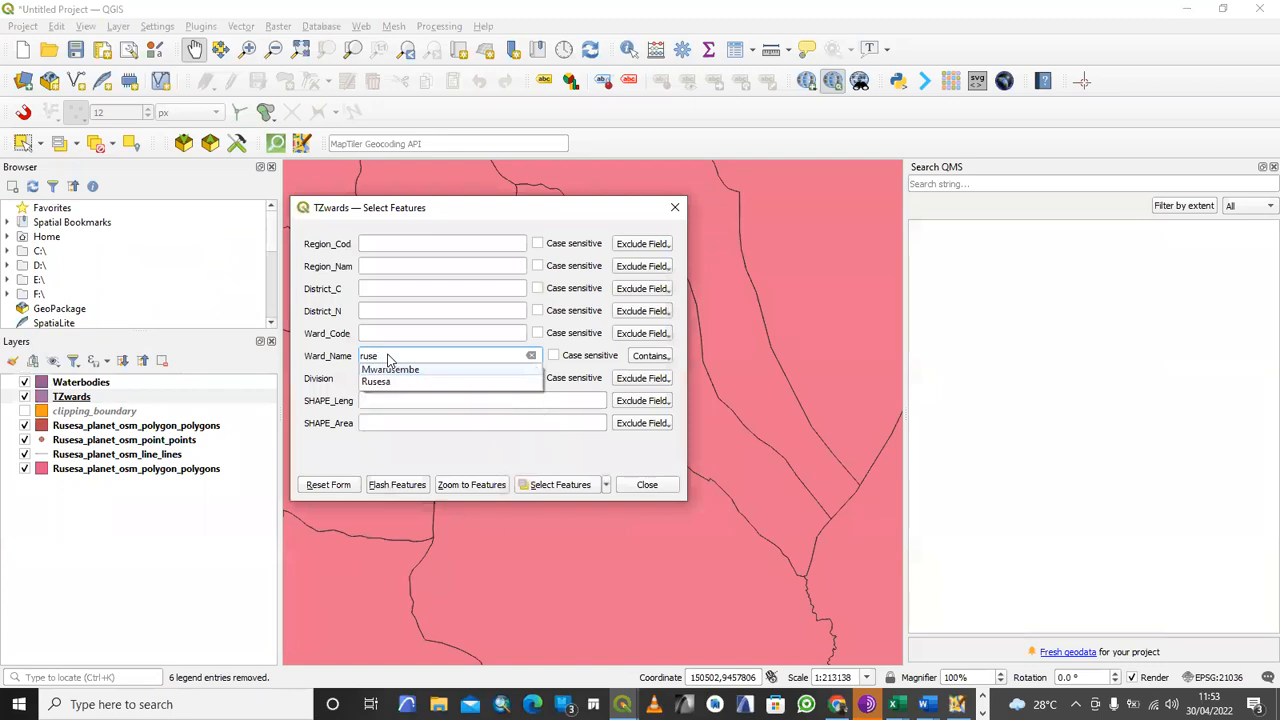
left_click(389, 382)
left_click(558, 485)
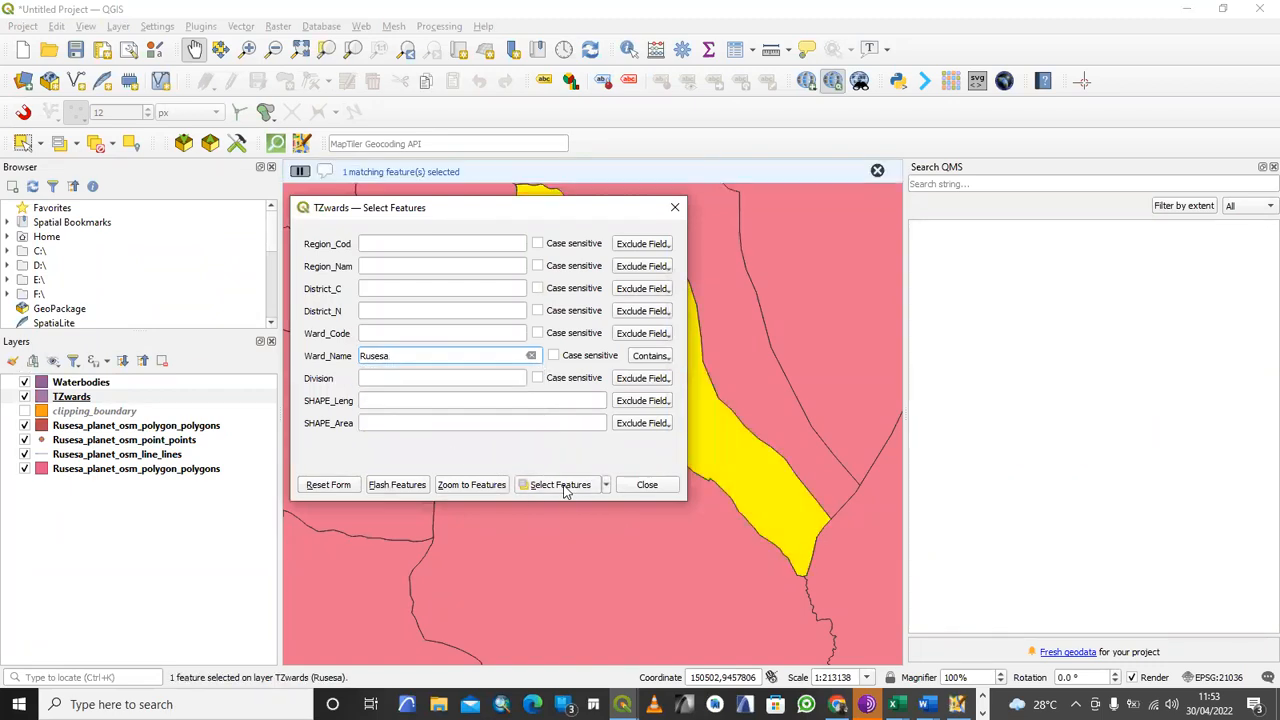
left_click(640, 484)
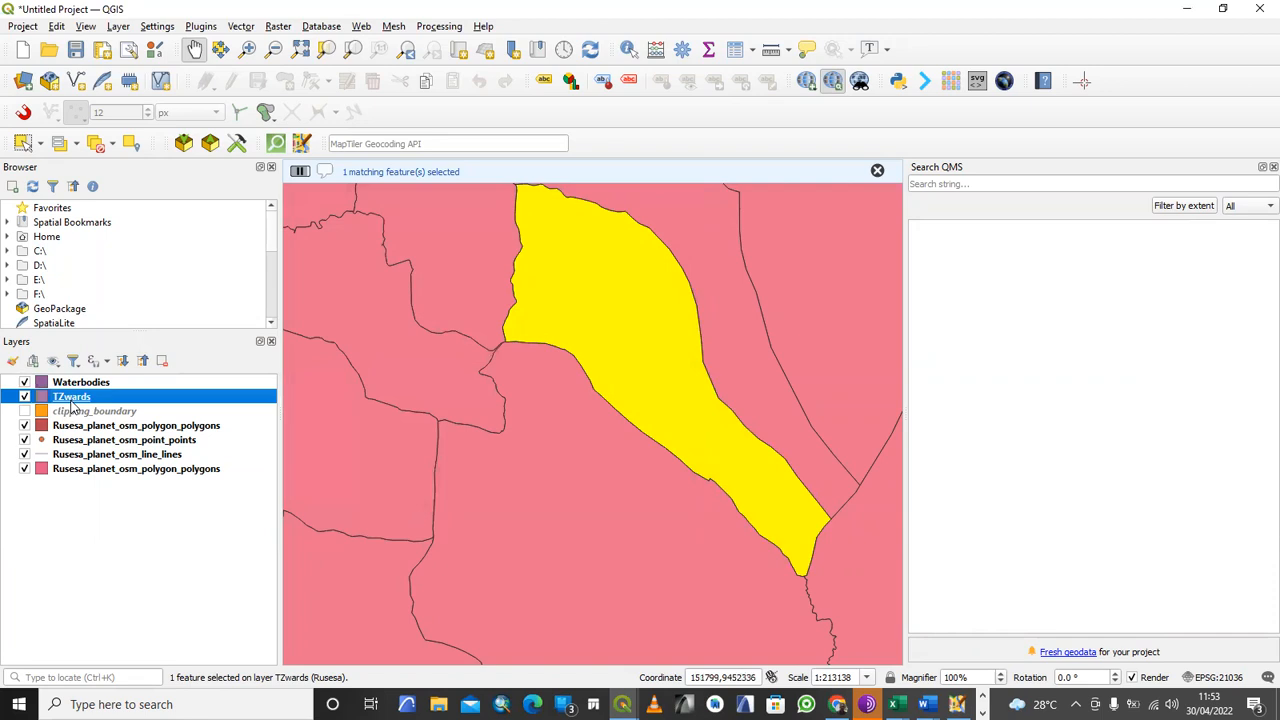
- Start exporting only the selected TZwards feature as an ESRI Shapefile, and create and open a new Desktop folder named Rusesa for it
right_click(75, 402)
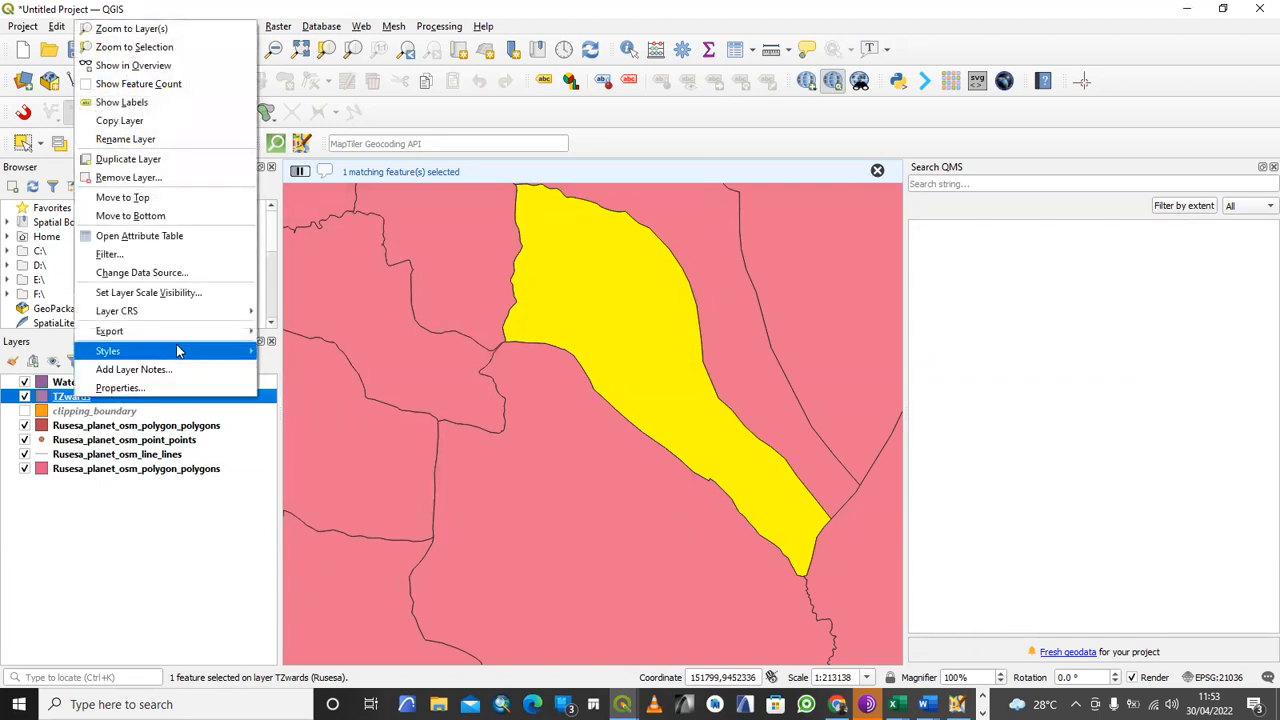
mouse_move(199, 340)
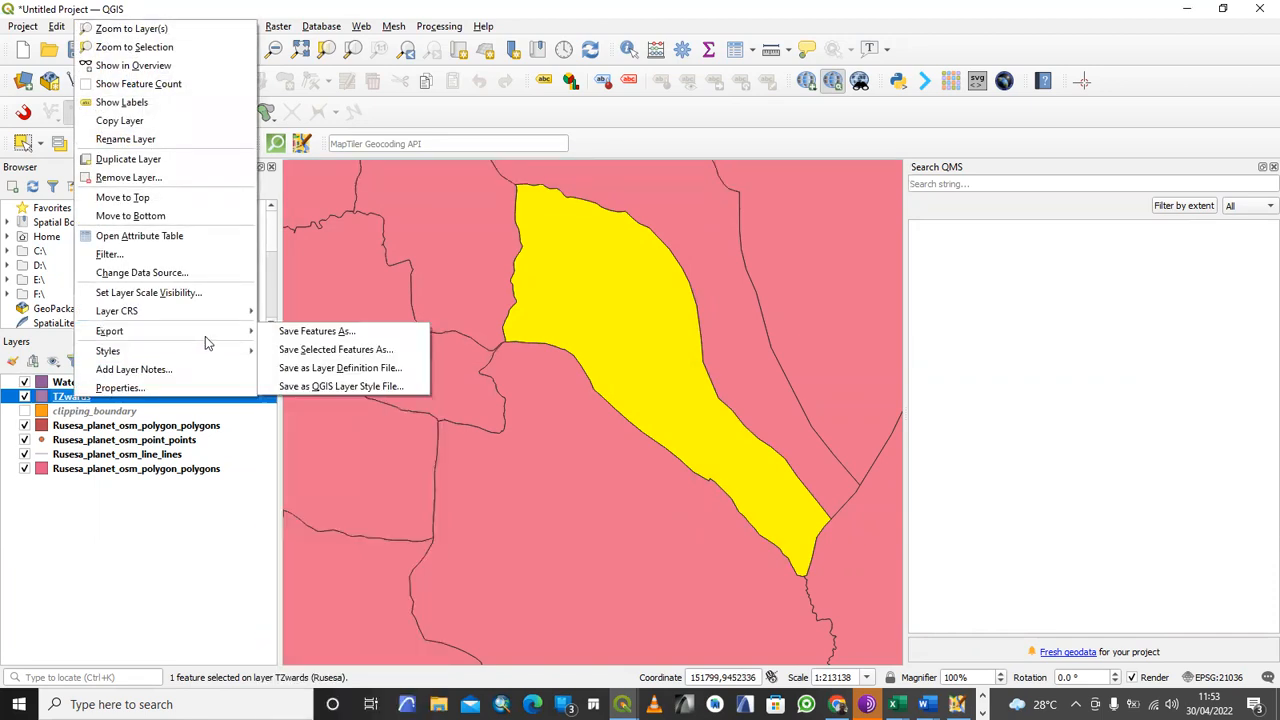
left_click(360, 350)
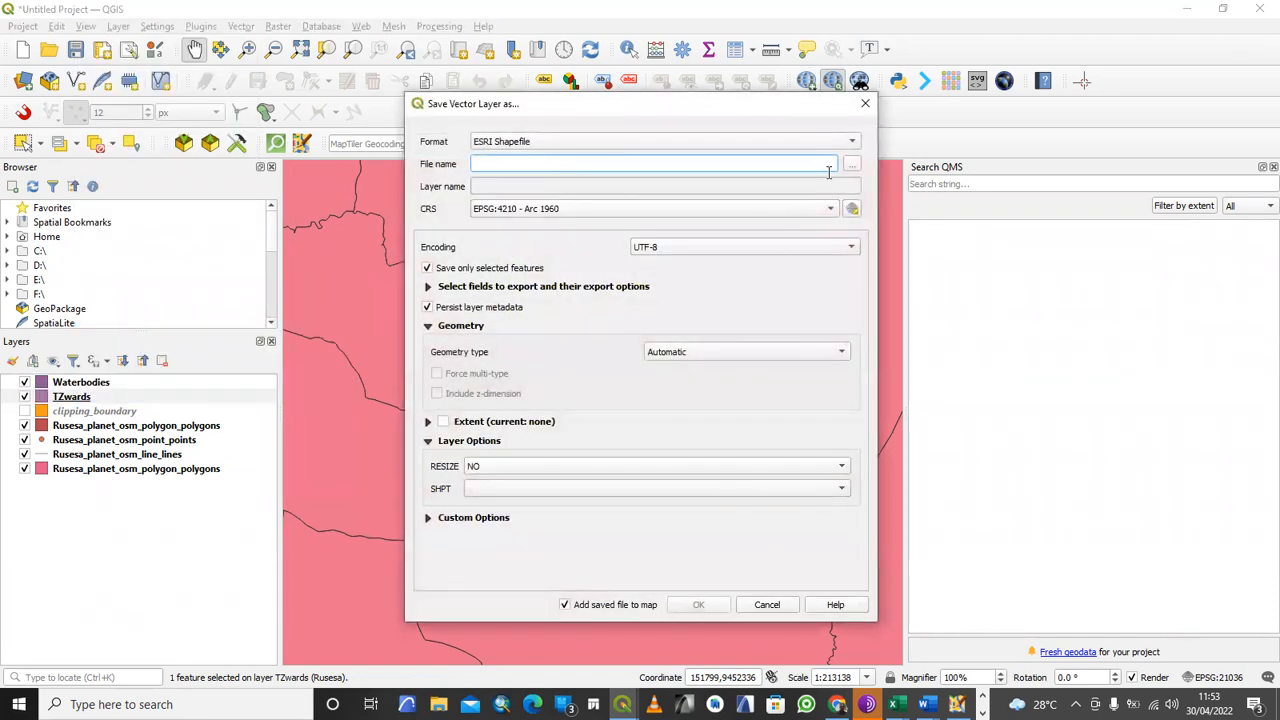
left_click(851, 166)
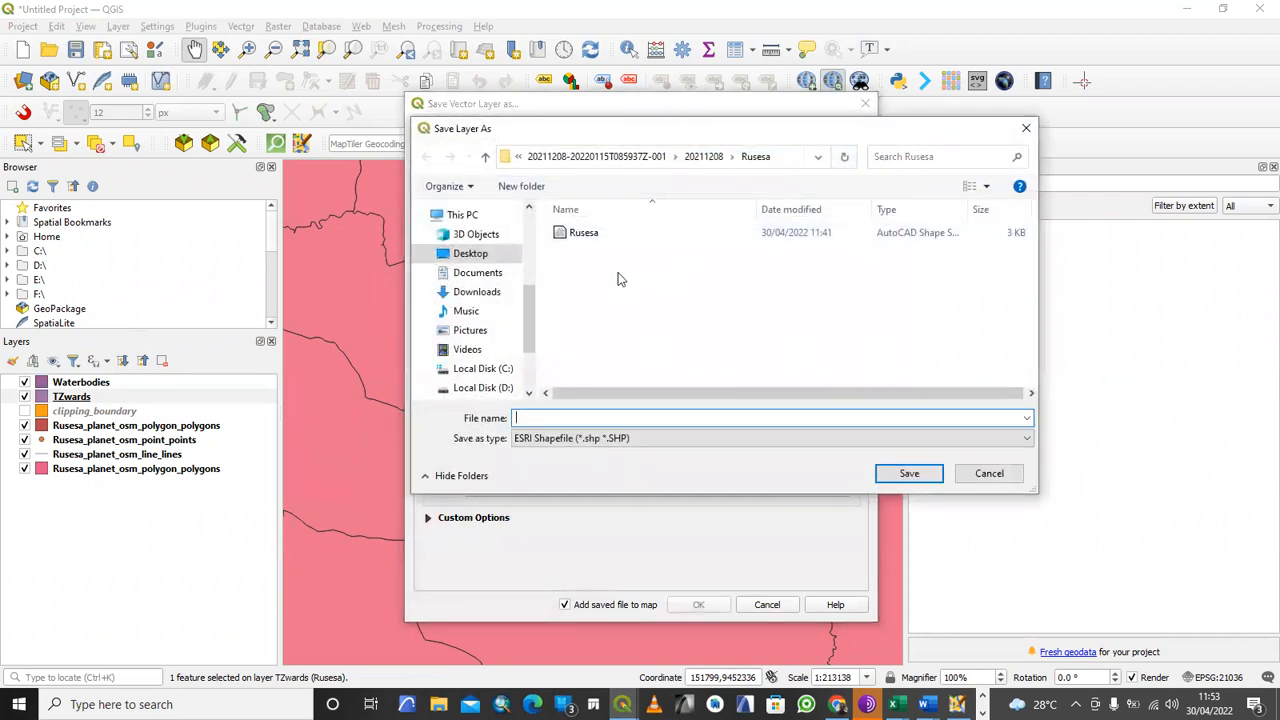
left_click(468, 253)
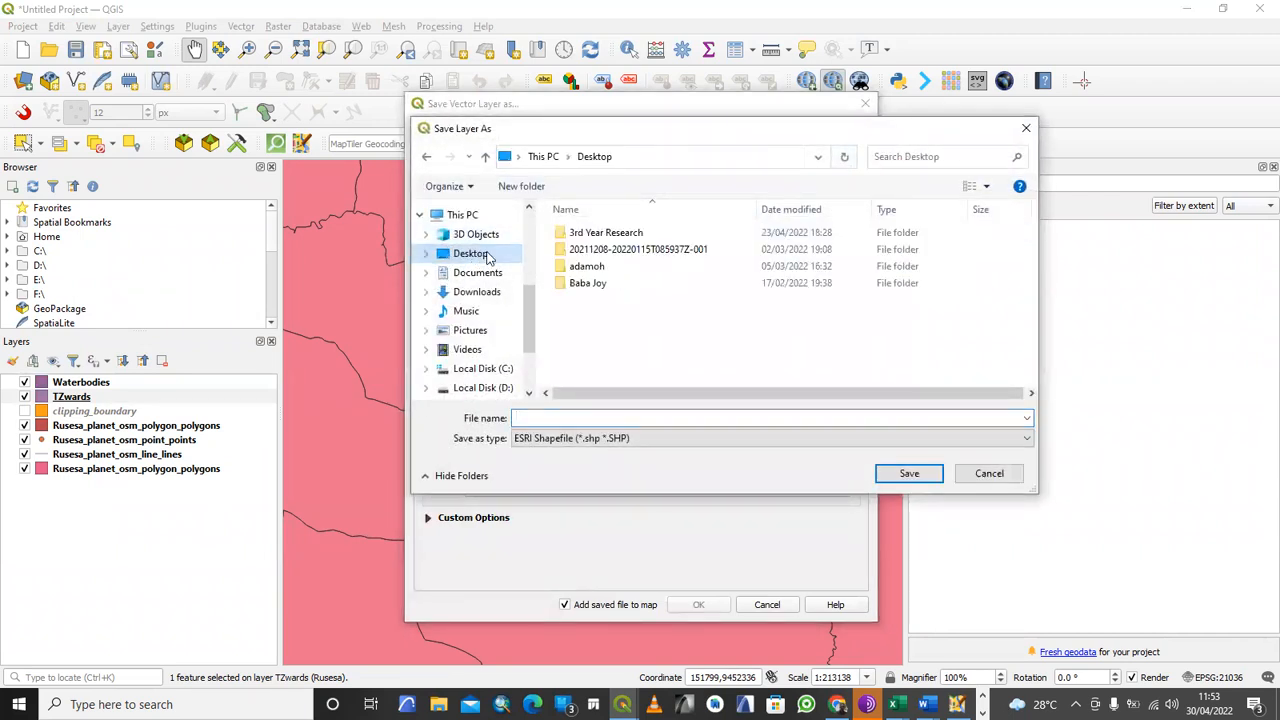
right_click(997, 298)
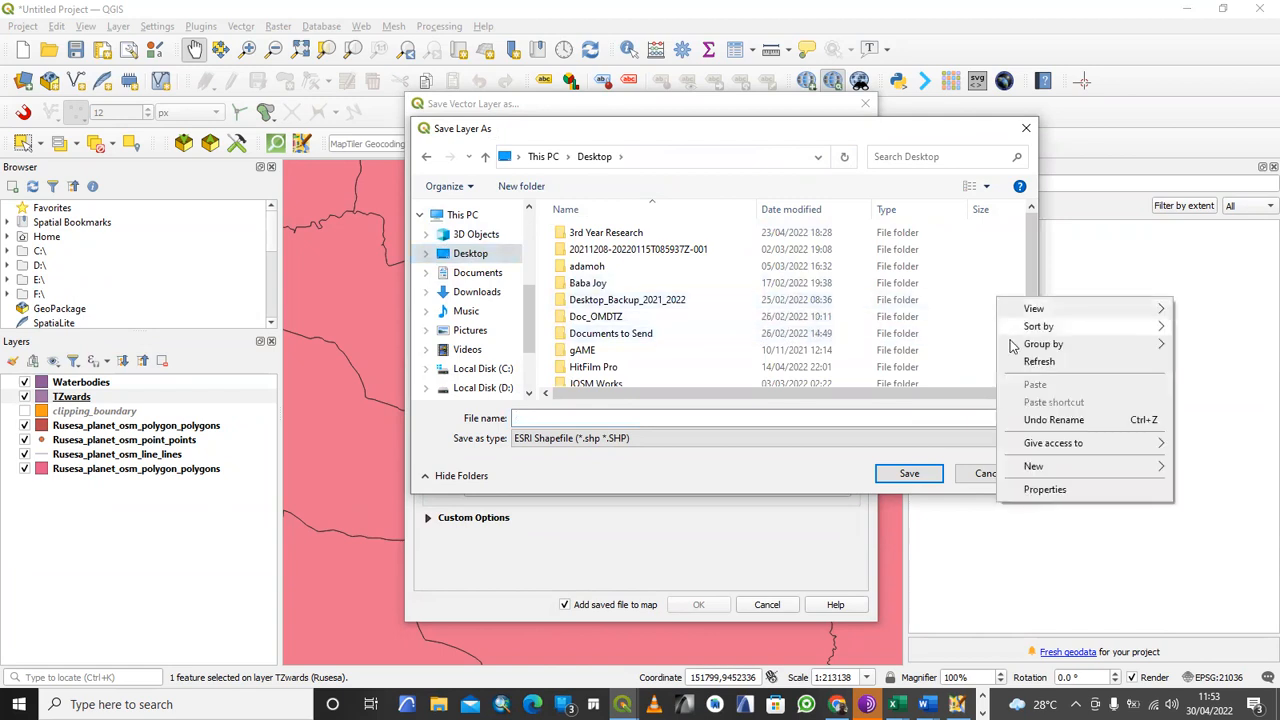
mouse_move(1060, 467)
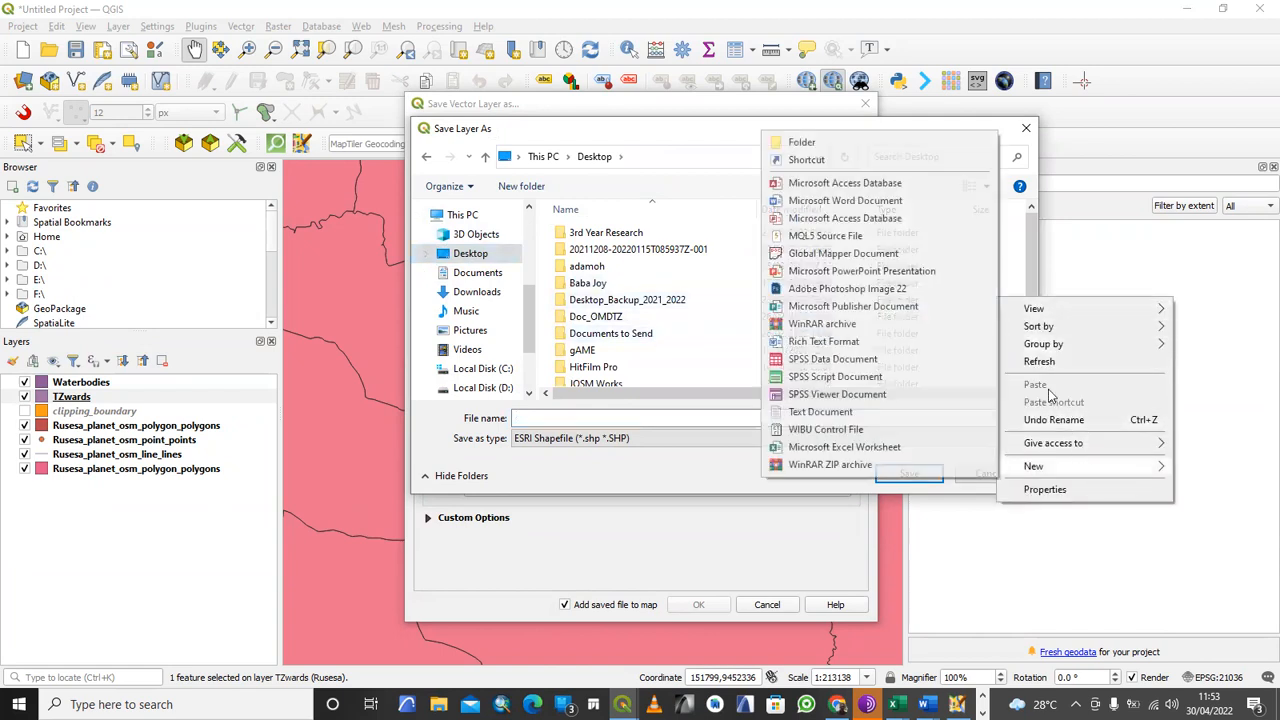
left_click(836, 146)
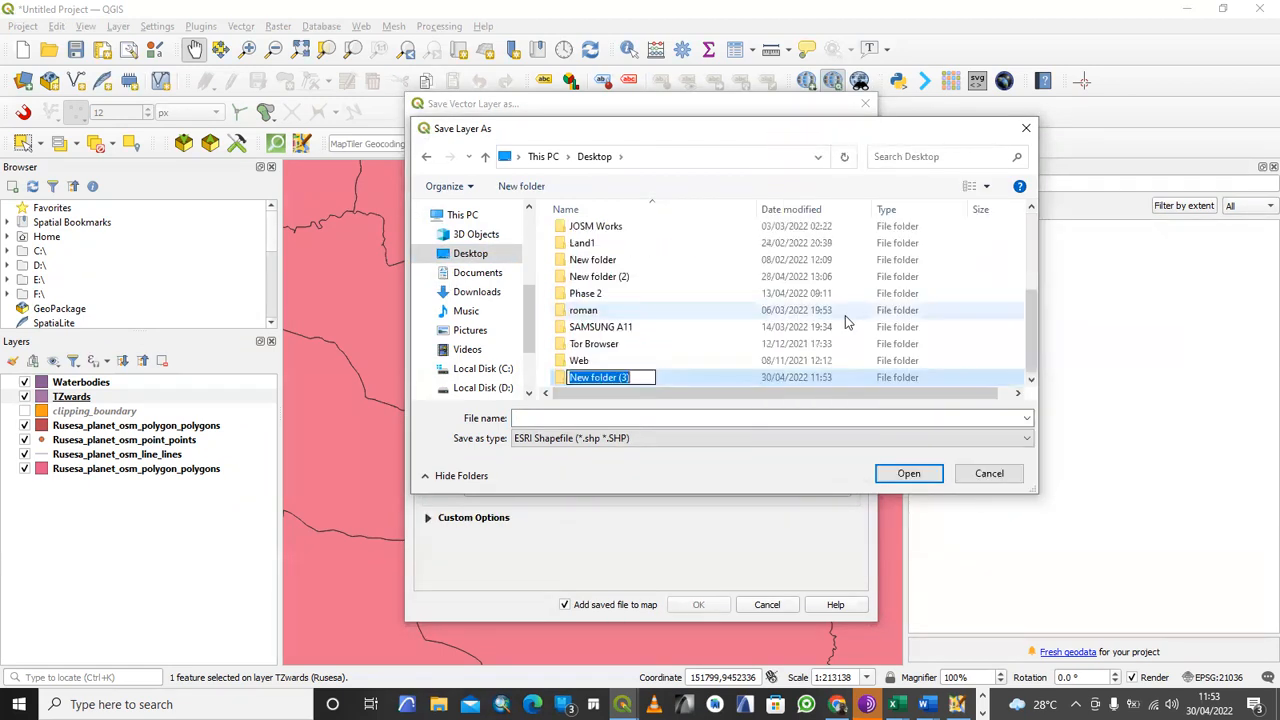
type("Rusesa")
left_click(604, 361)
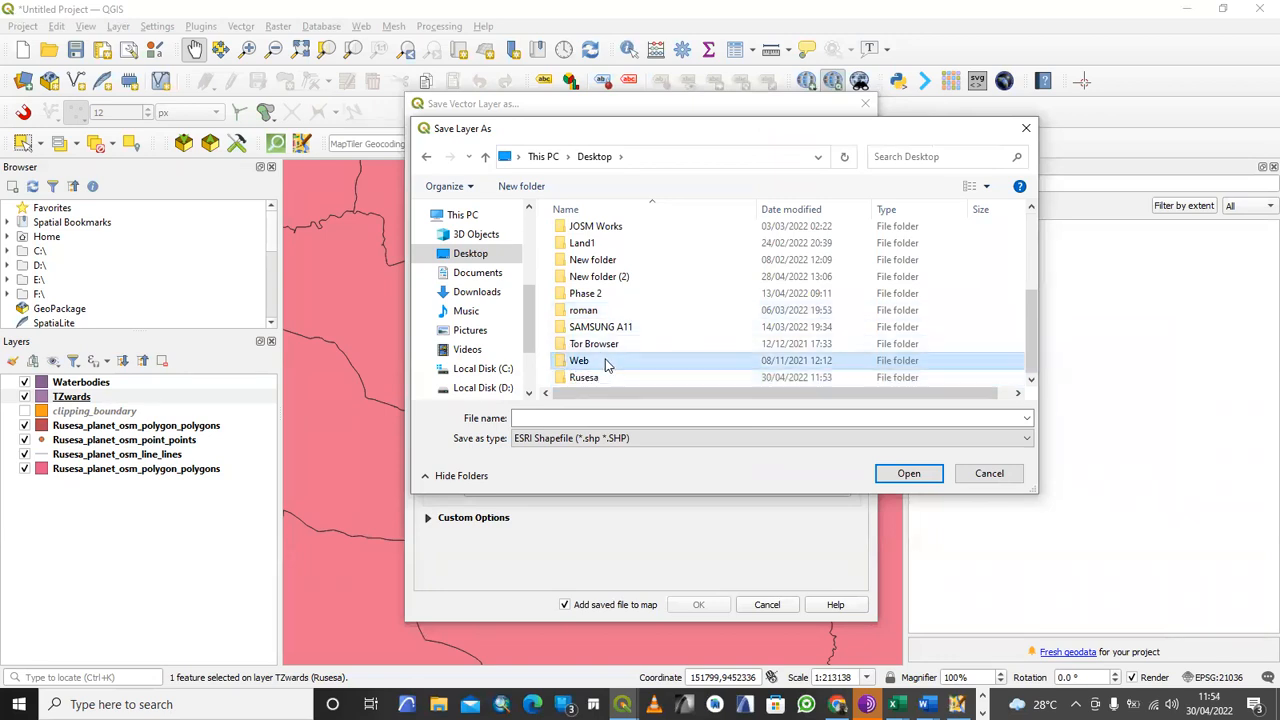
double_click(604, 376)
- Name the exported shapefile Rusesa, keep the EPSG:4210 - Arc 1960 CRS, and save it with the result added to the map
left_click(592, 418)
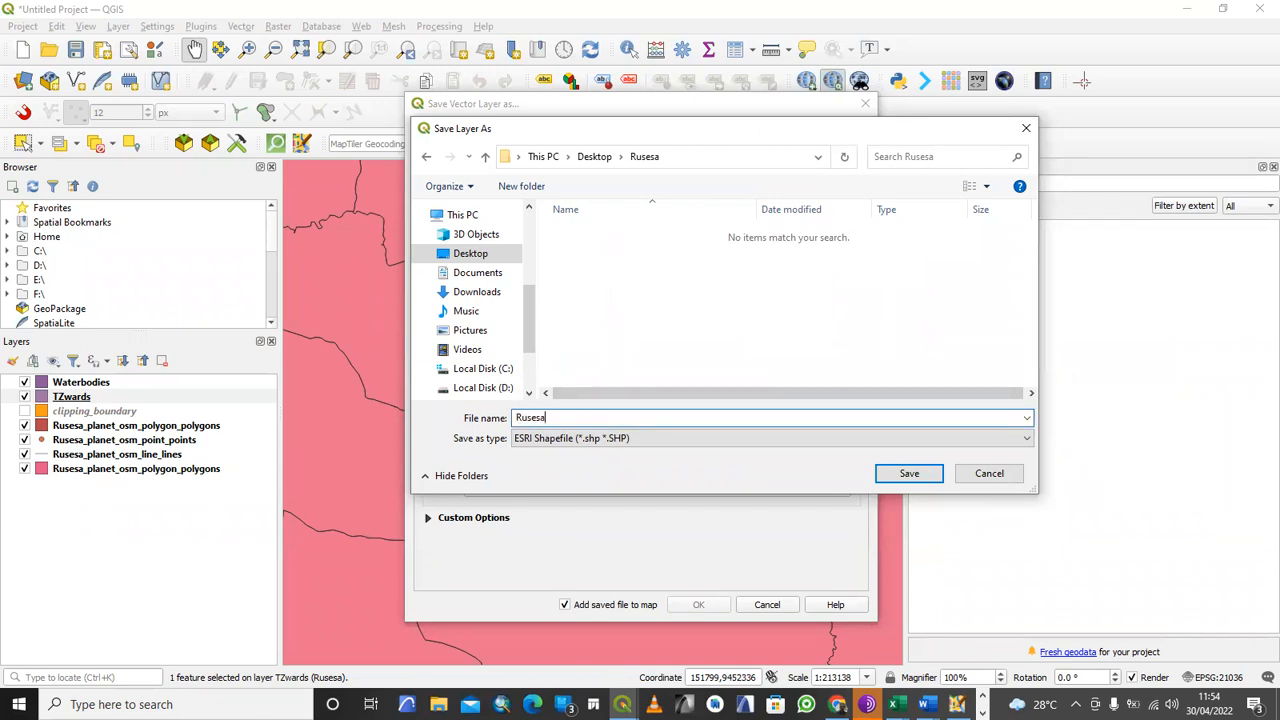
left_click(932, 476)
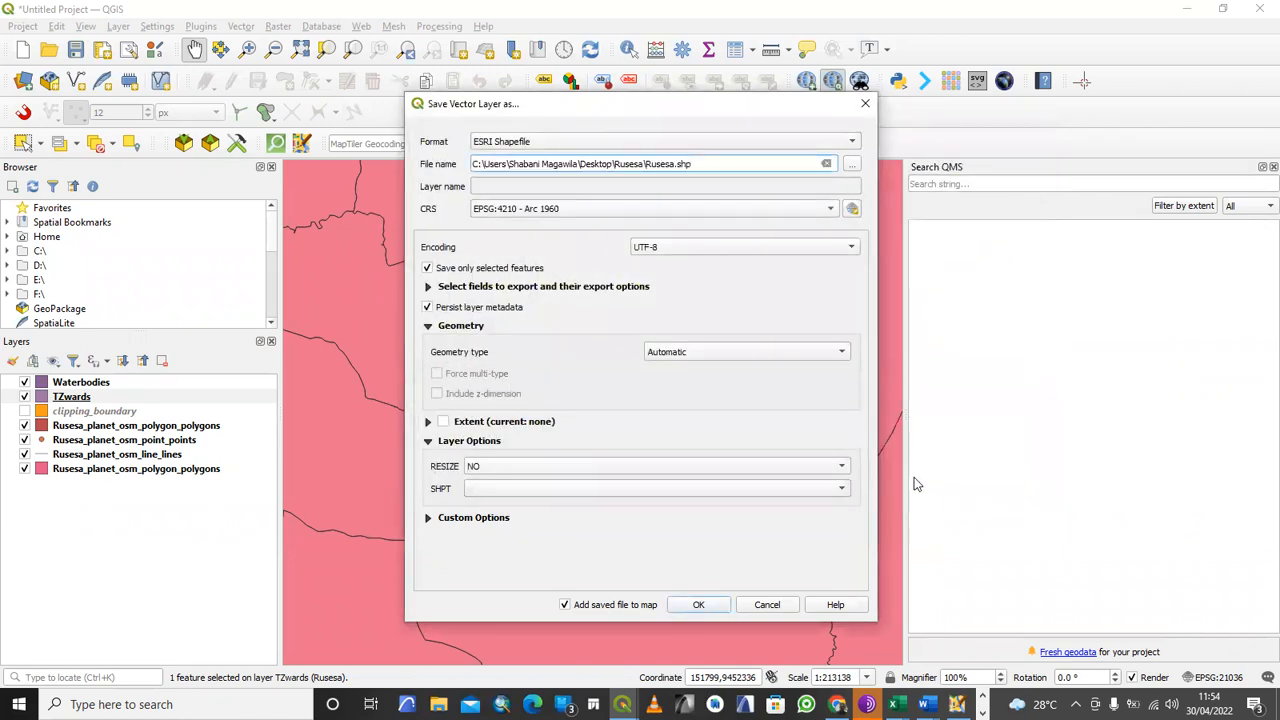
left_click(705, 605)
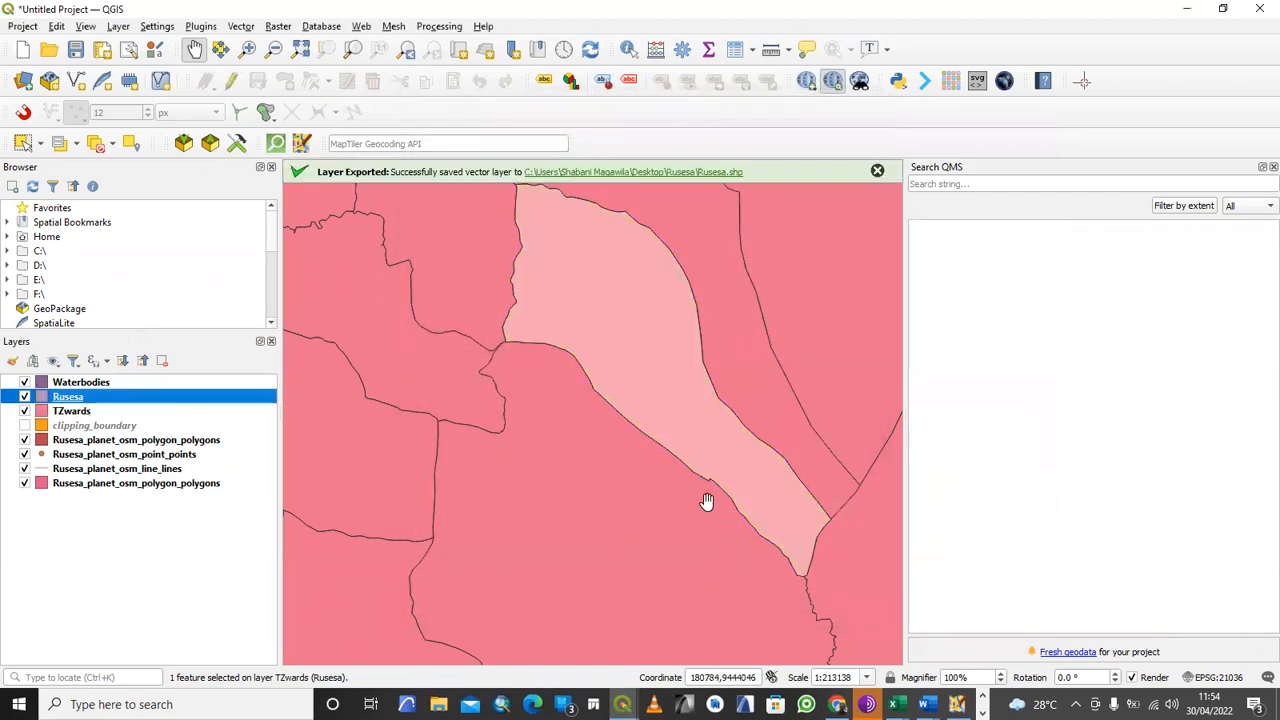
- Hide the TZwards layer and move the Rusesa layer below all the Rusesa_planet_osm layers
left_click(68, 412)
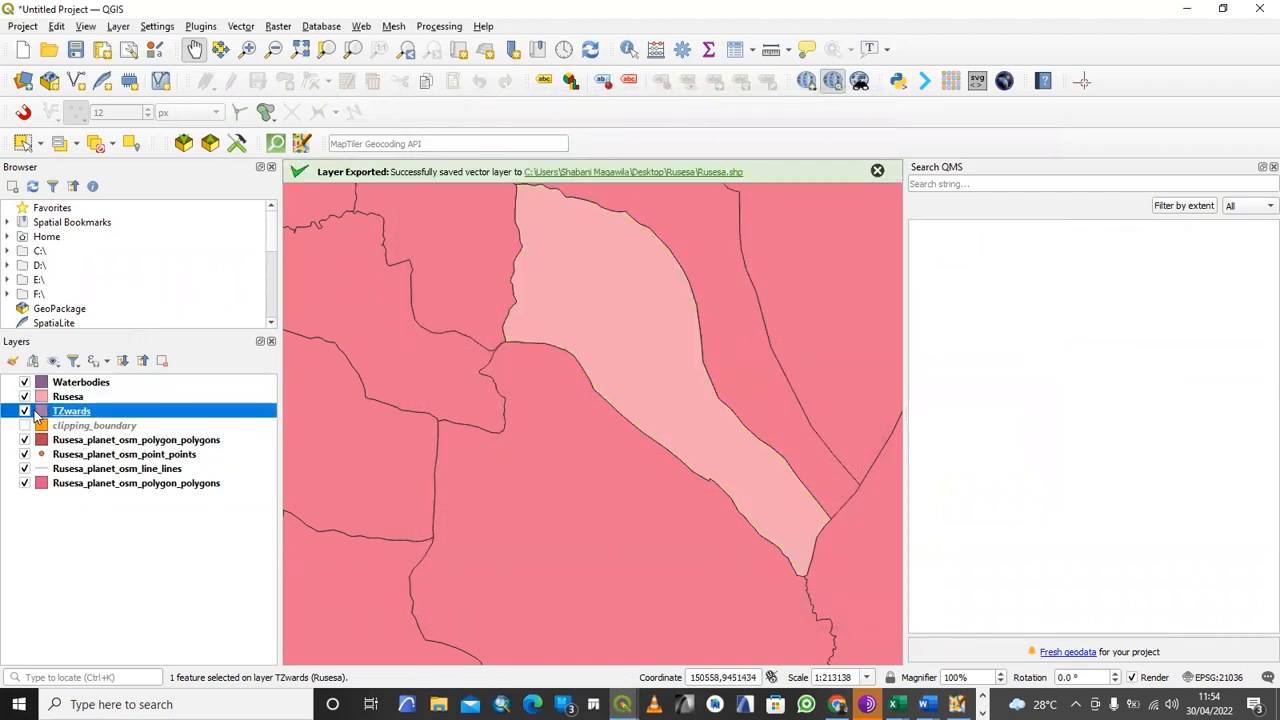
left_click(25, 411)
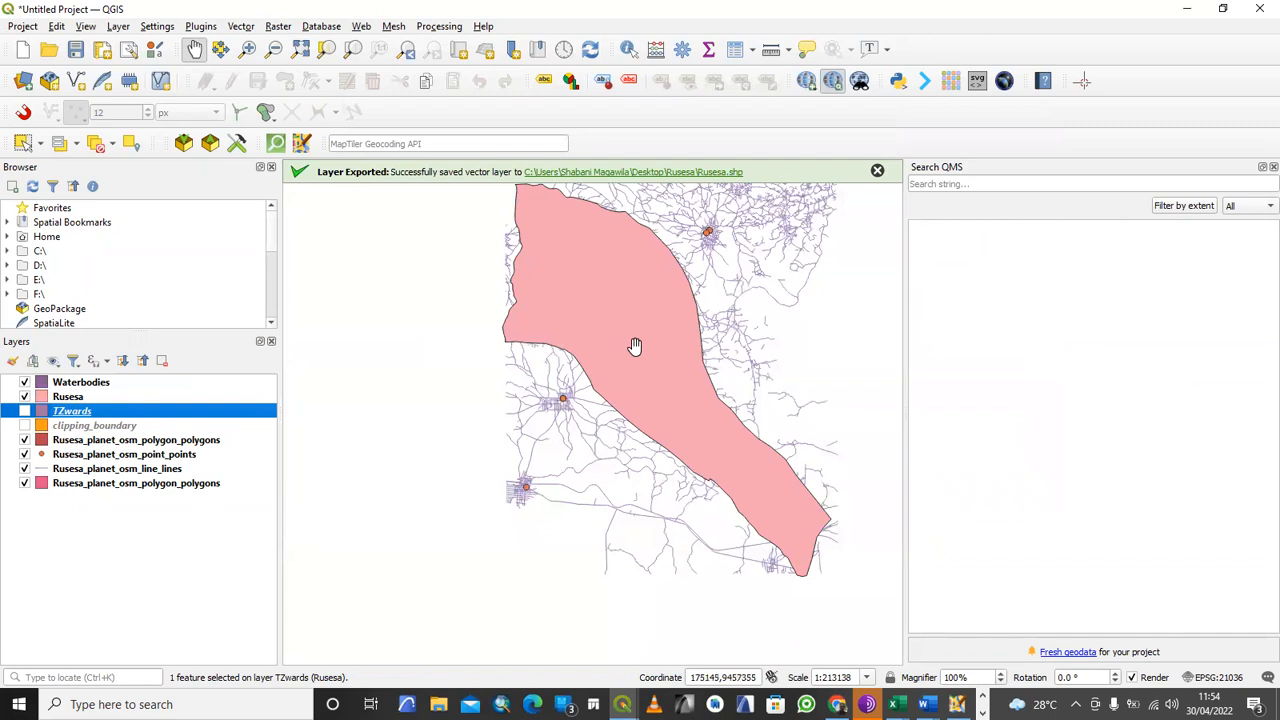
scroll(634, 346, "down", 1)
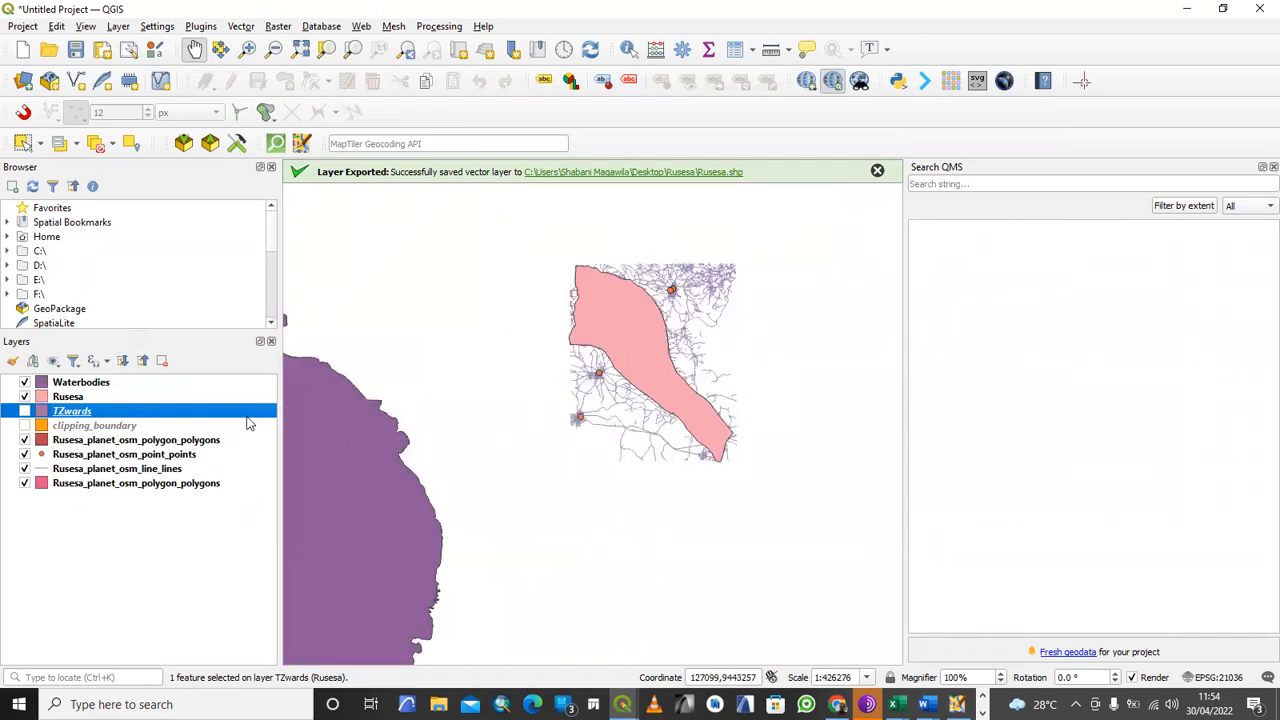
left_click_drag(66, 400, 72, 505)
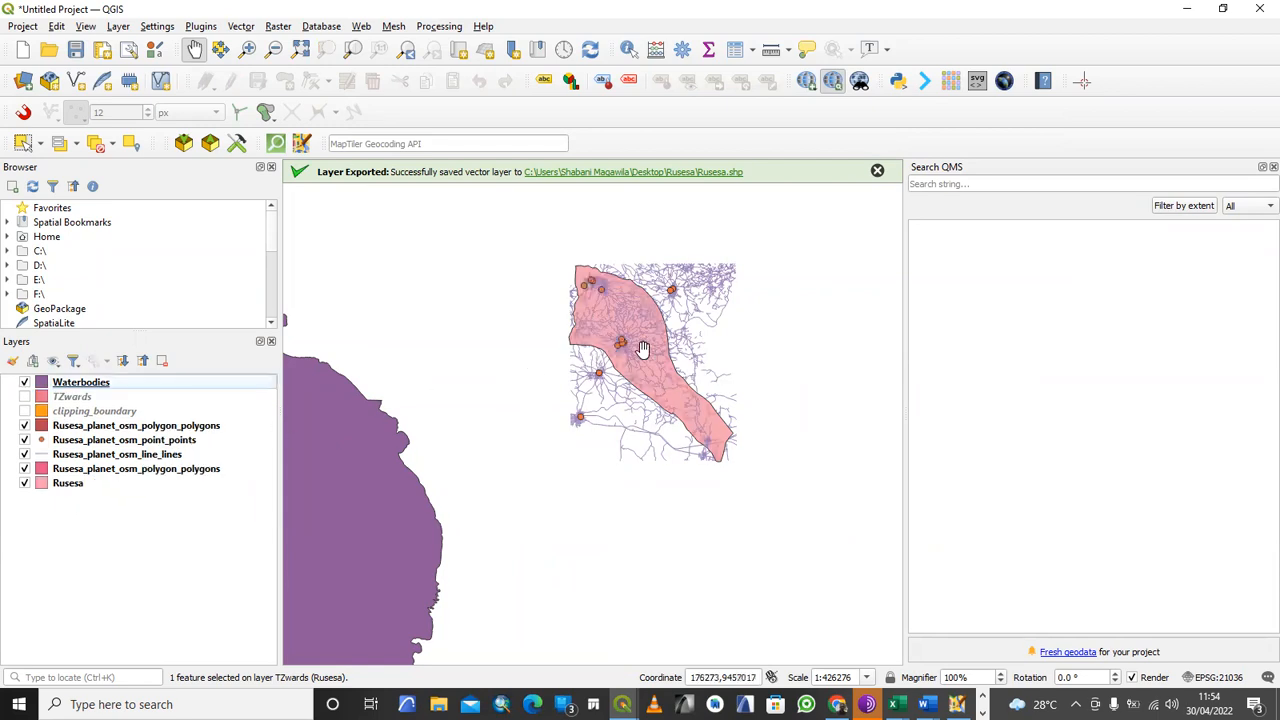
scroll(631, 348, "up", 2)
left_click_drag(591, 337, 611, 420)
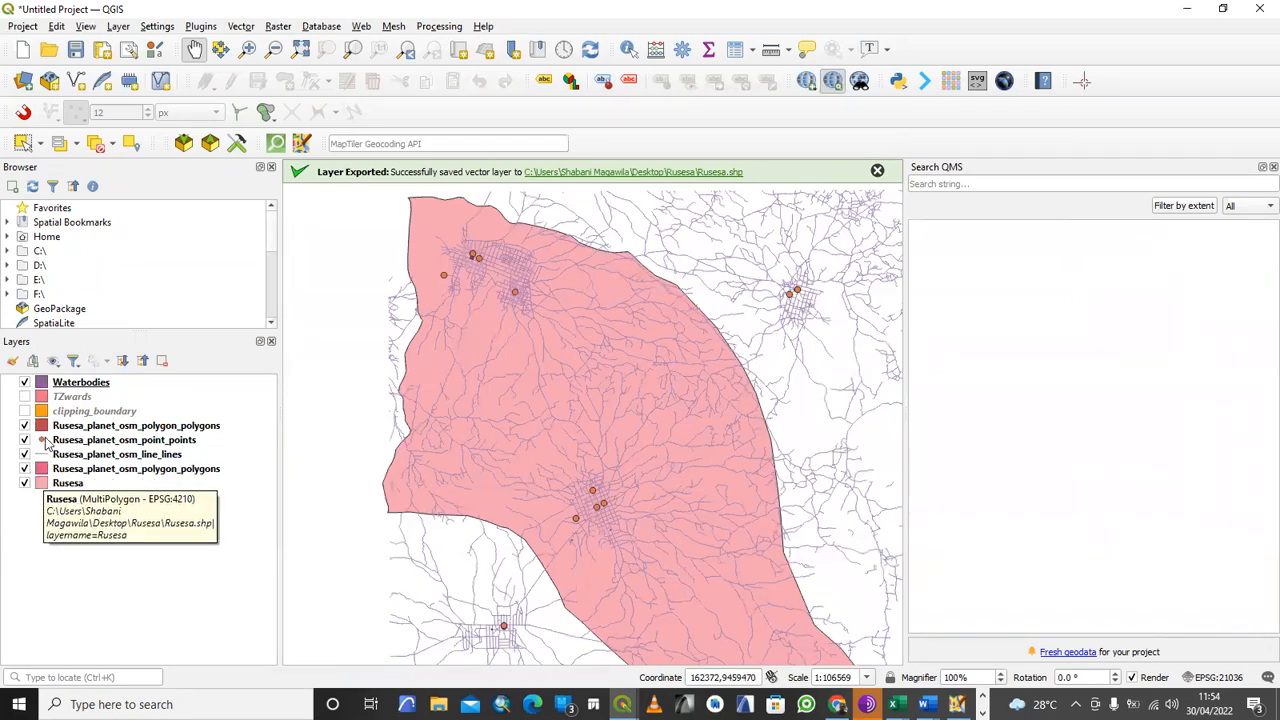
- Label the Rusesa_planet_osm_point_points layer with single labels using the name field
left_click(83, 442)
right_click(85, 447)
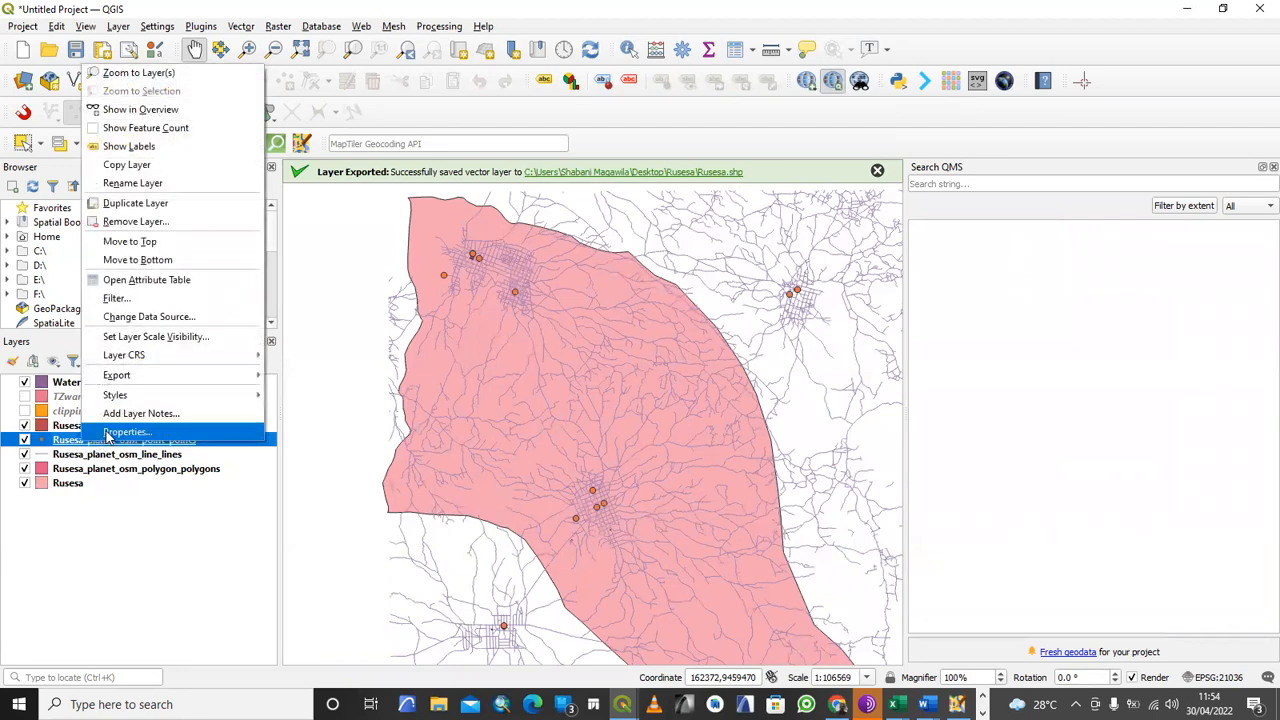
left_click(108, 437)
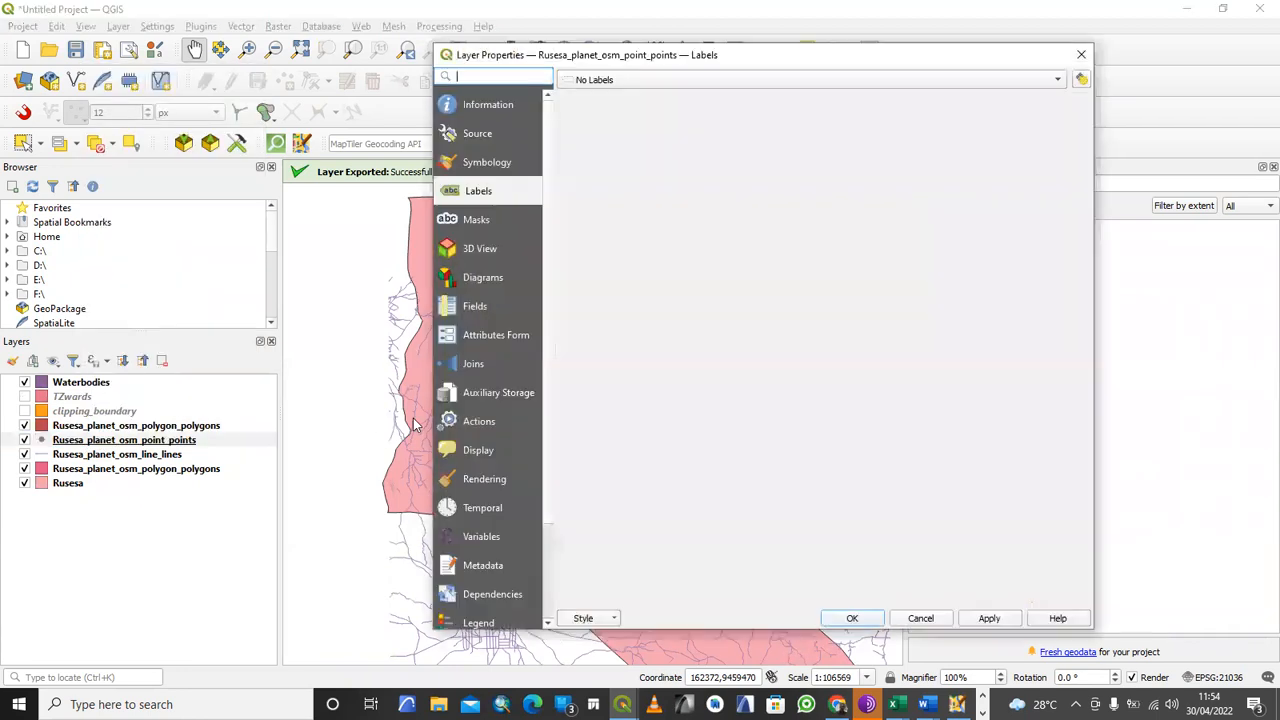
left_click(760, 80)
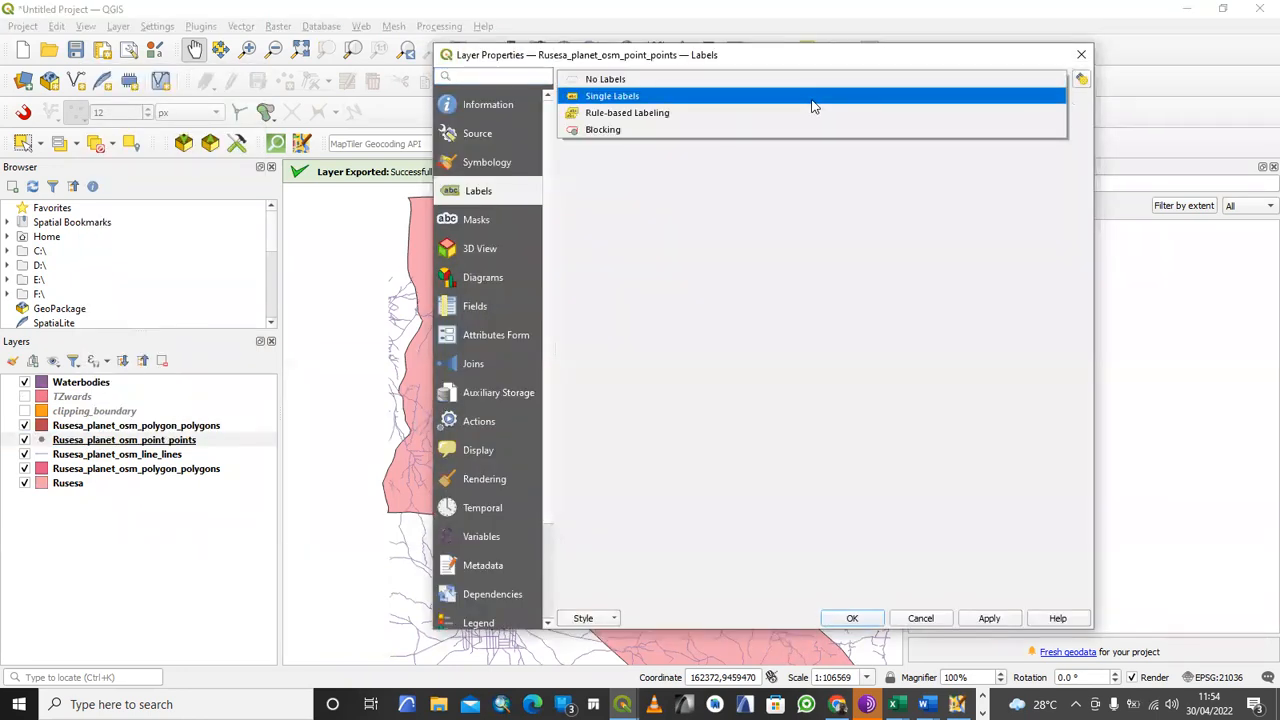
left_click(807, 97)
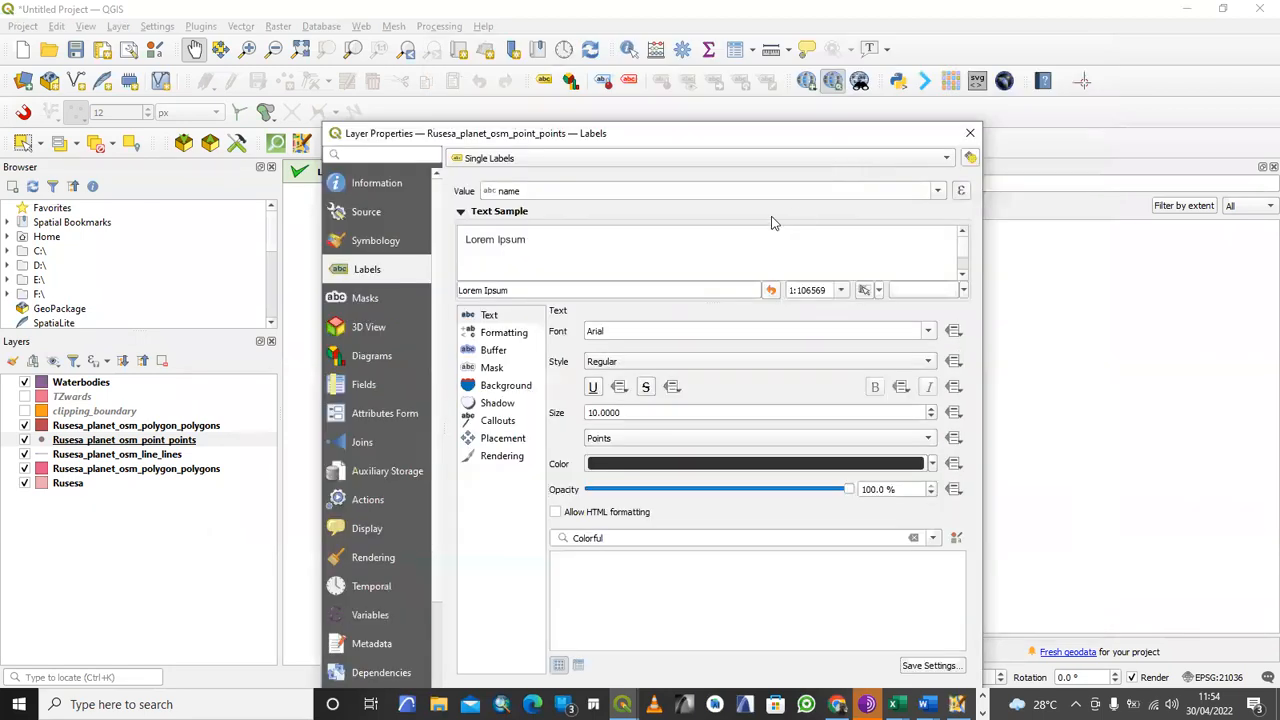
left_click(938, 191)
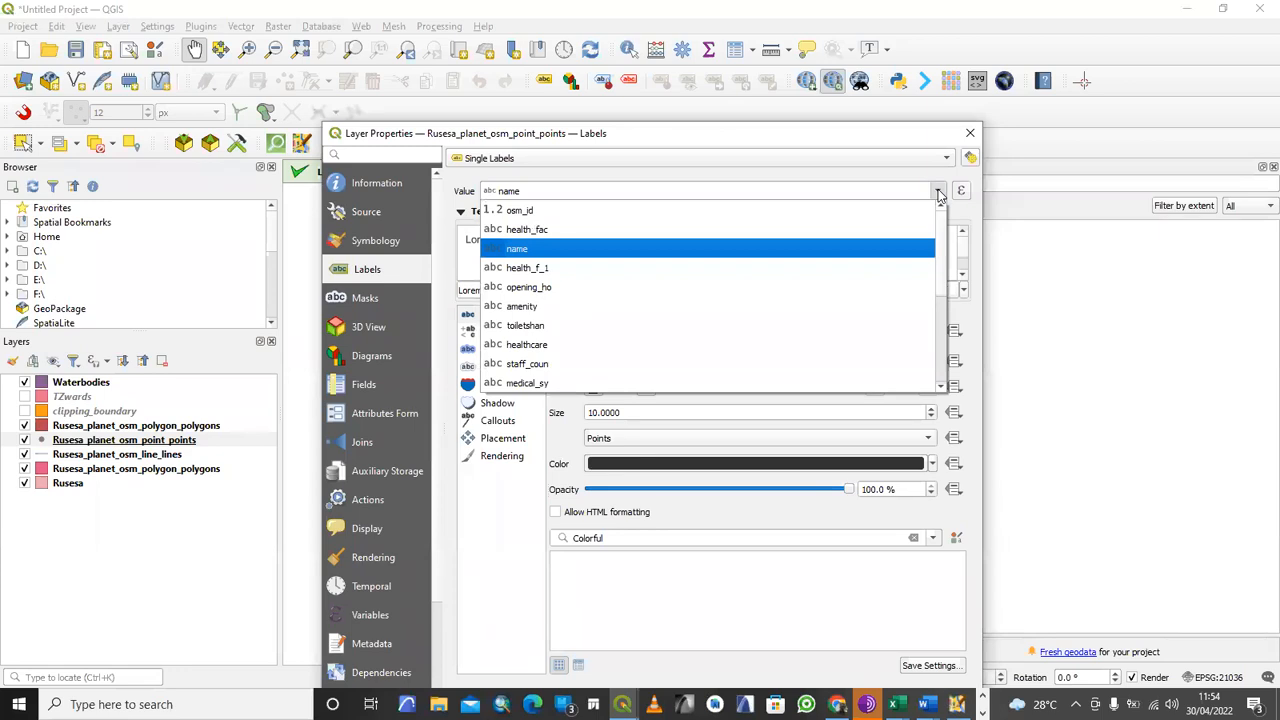
left_click(938, 193)
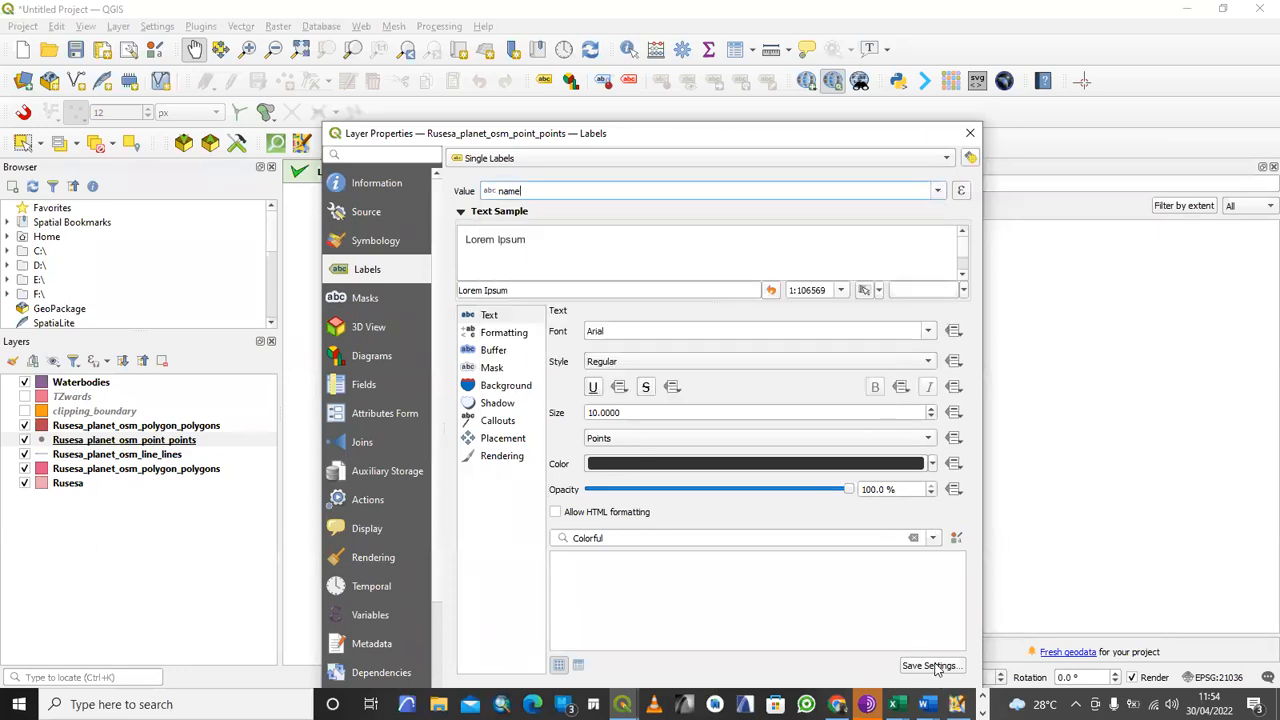
left_click_drag(743, 123, 761, 88)
left_click(893, 545)
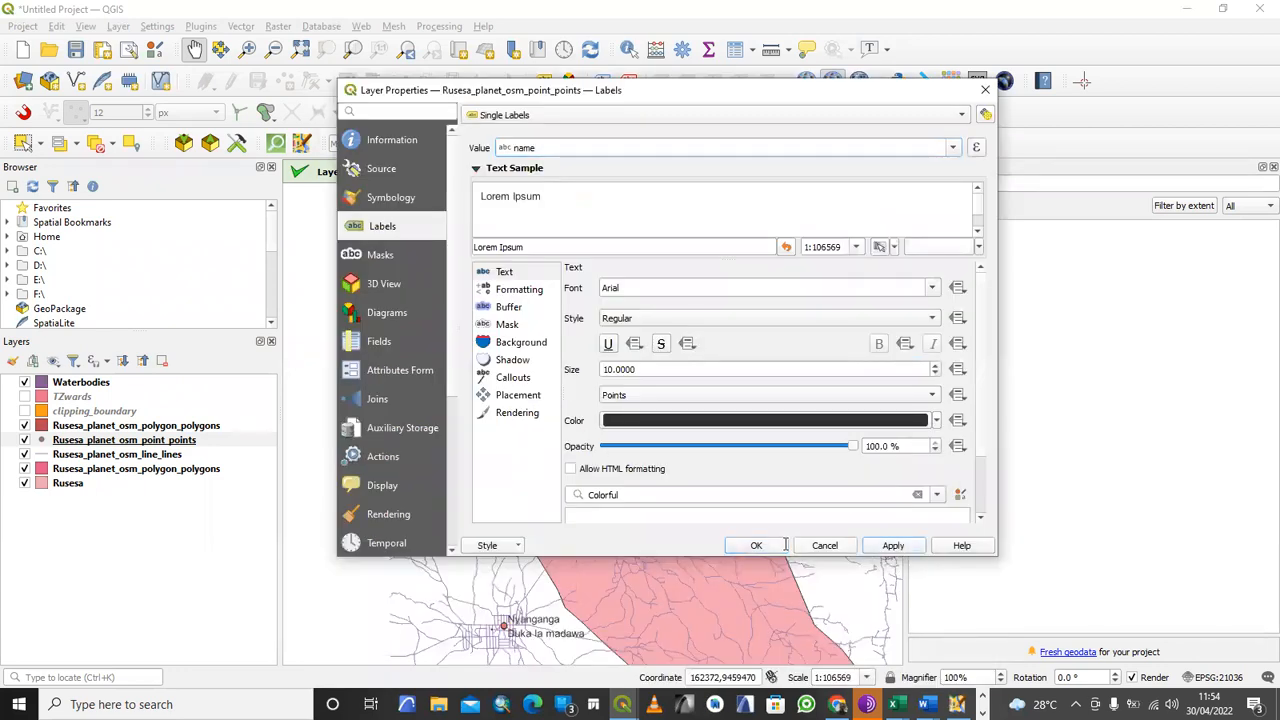
left_click(757, 545)
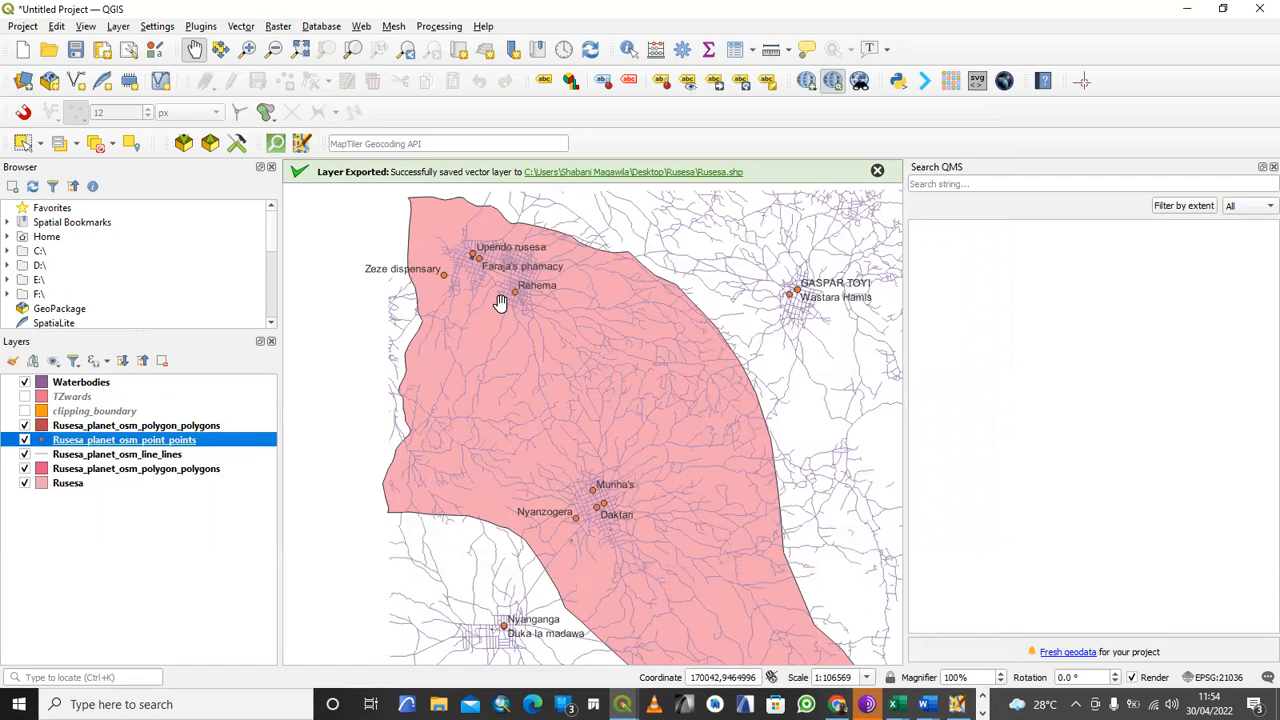
scroll(513, 259, "up", 1)
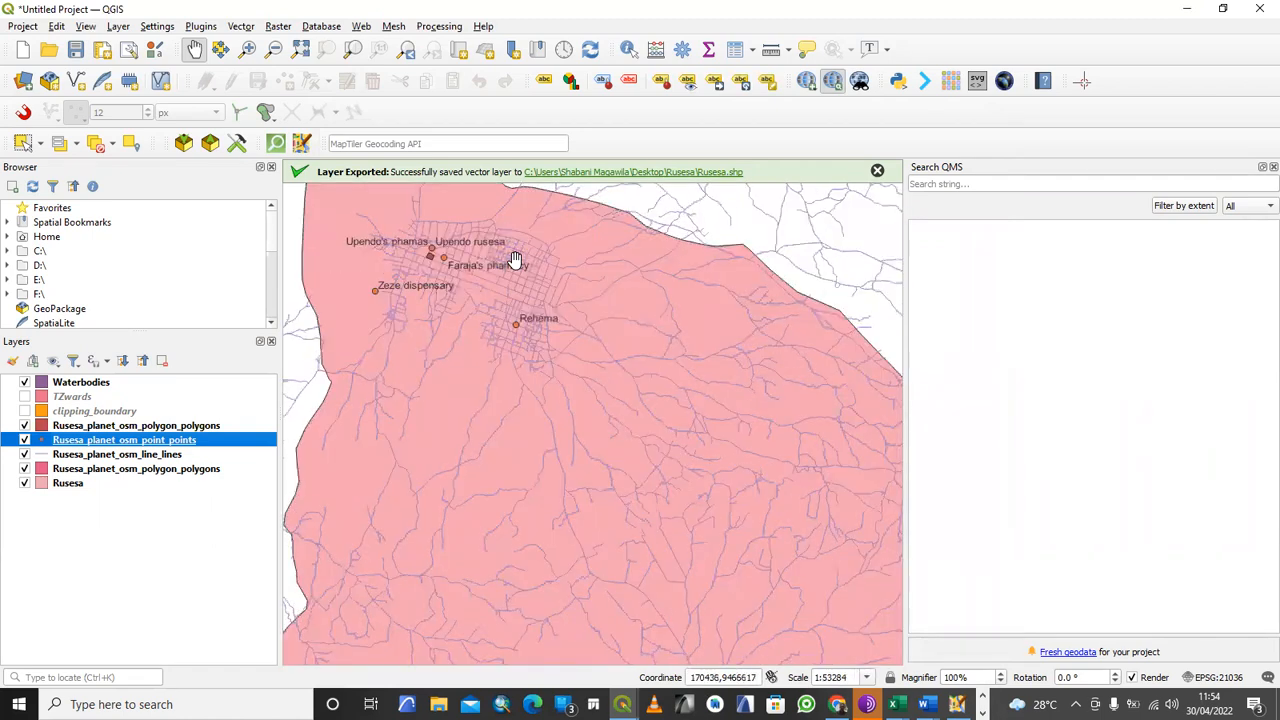
- Hide the Rusesa_planet_osm_line_lines layer so only the labelled points show over the ward boundary
left_click_drag(458, 341, 440, 301)
scroll(540, 319, "down", 1)
left_click_drag(571, 442, 491, 337)
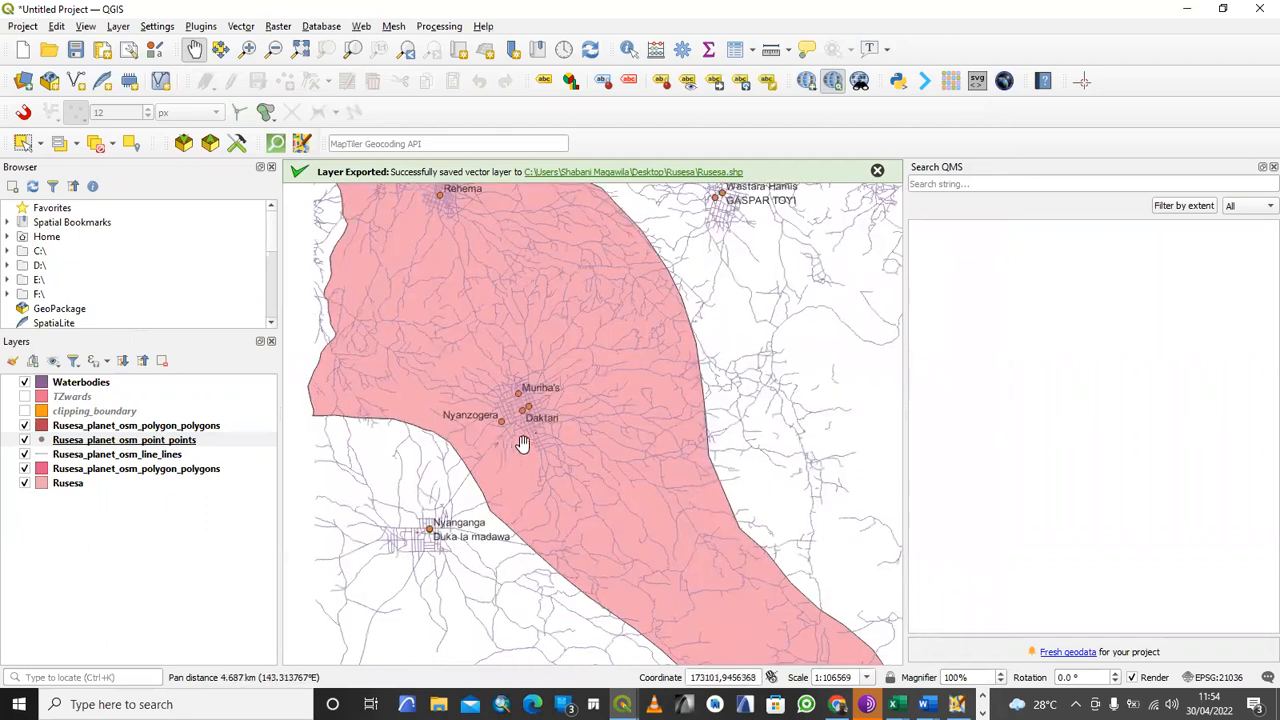
scroll(534, 415, "up", 1)
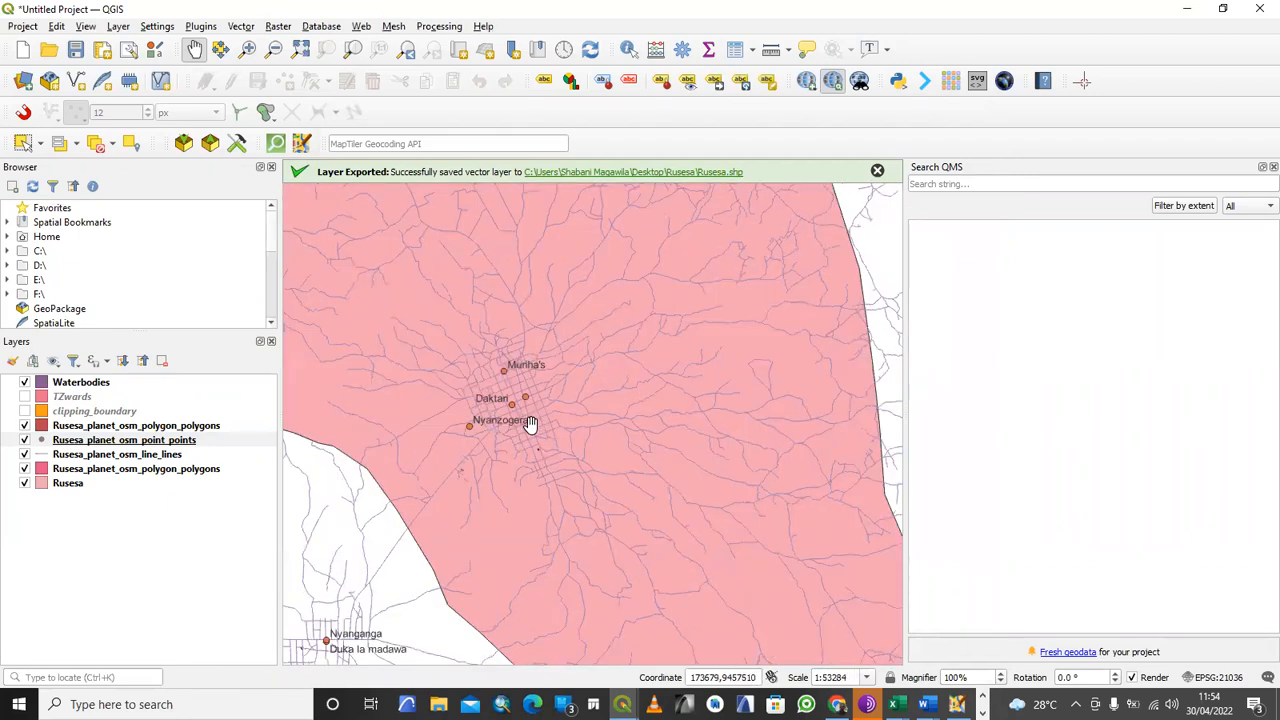
scroll(532, 415, "down", 2)
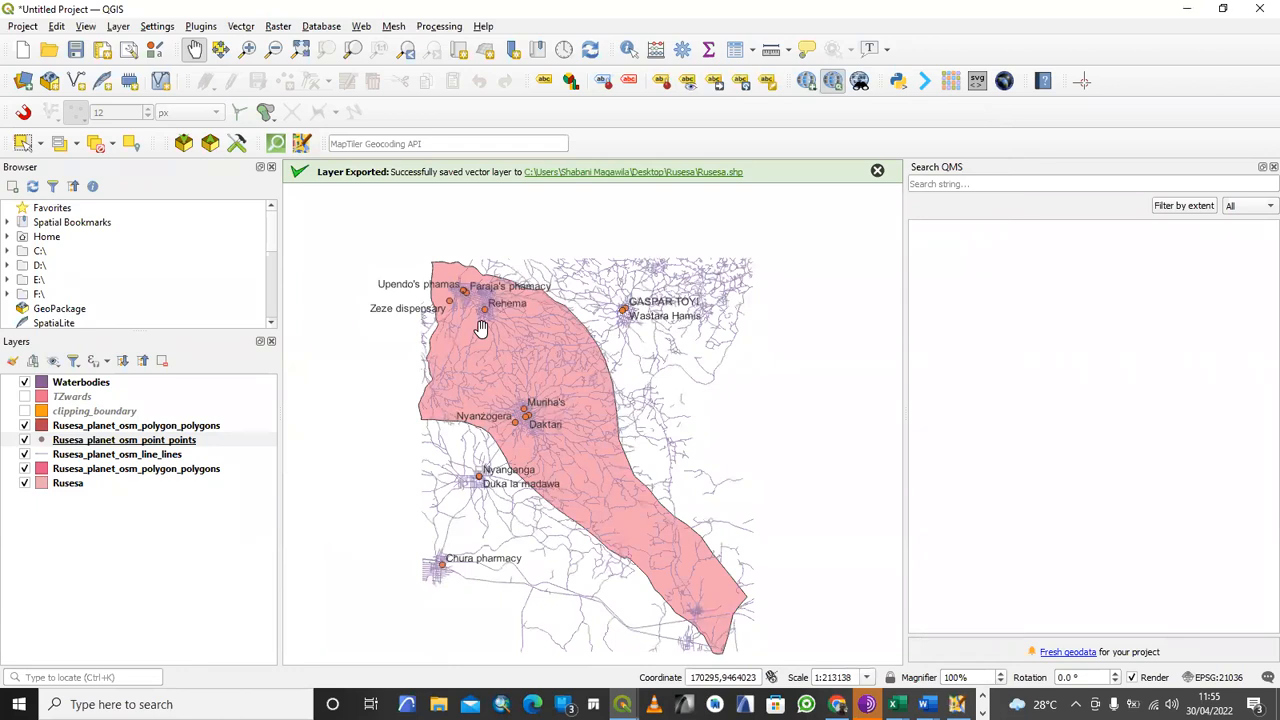
left_click(25, 454)
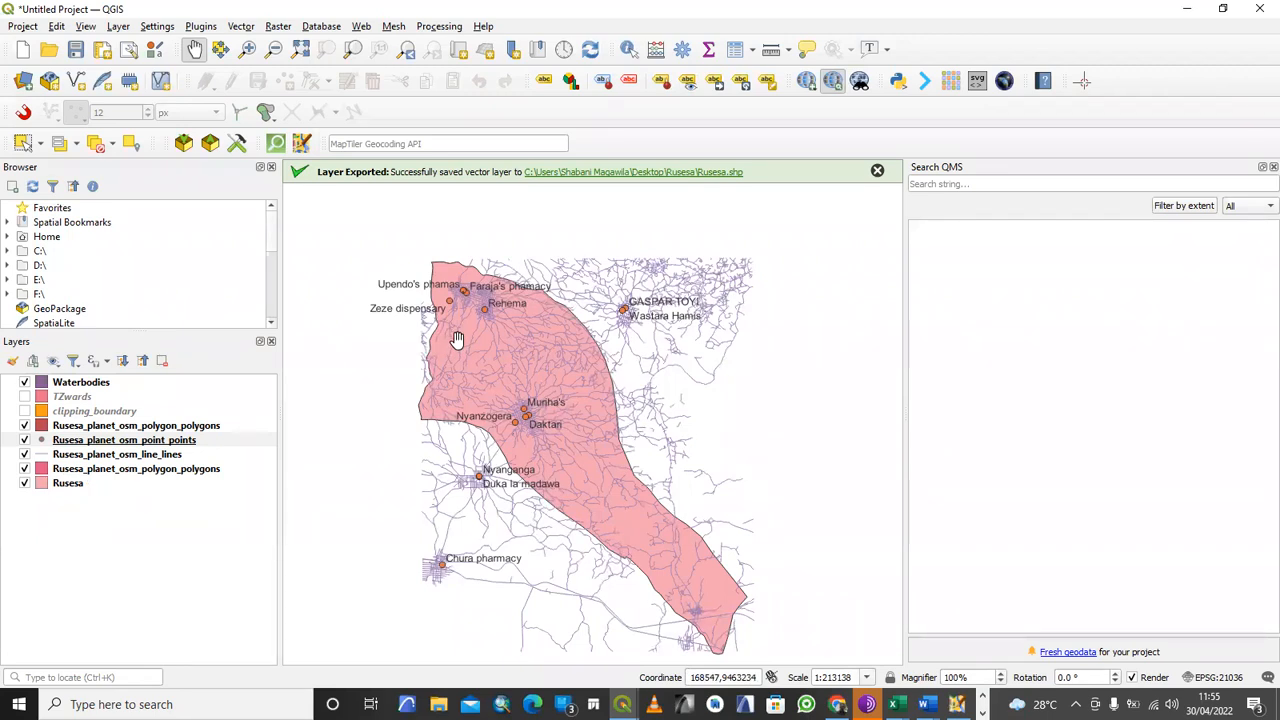
left_click(24, 455)
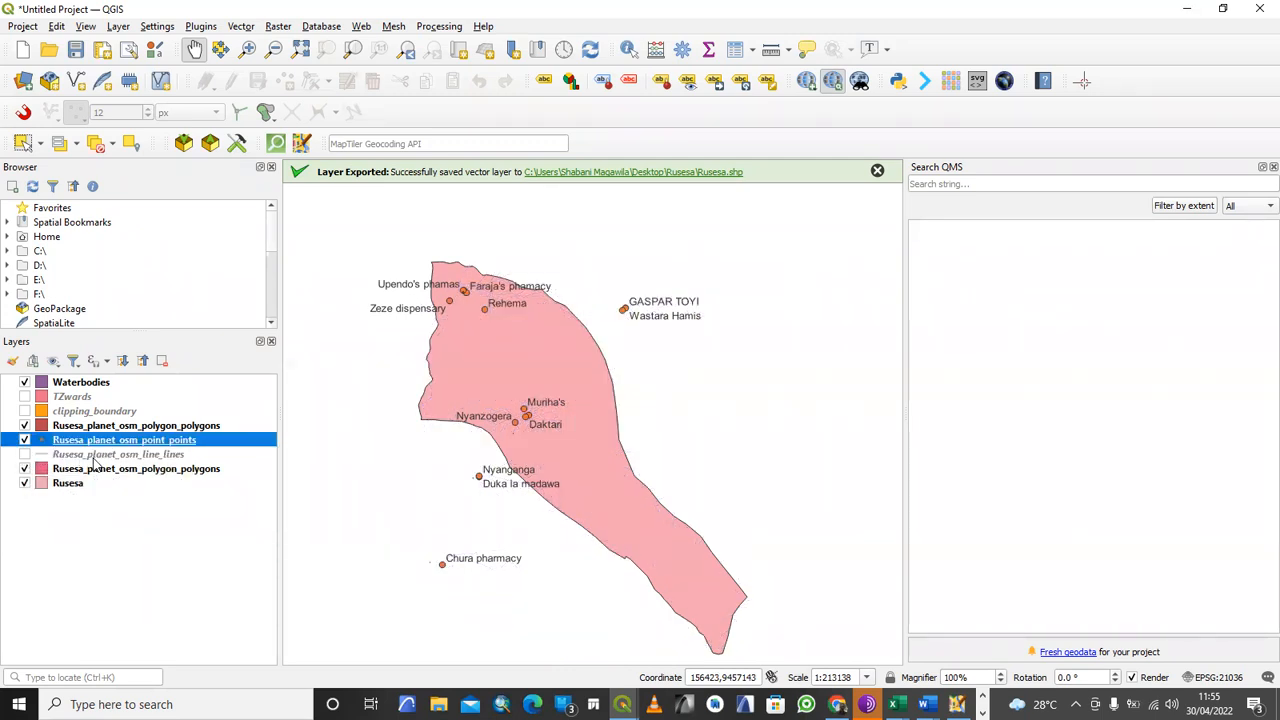
- Open the Rusesa layer's symbology and set the simple fill colour's opacity to 0%
scroll(480, 312, "up", 1)
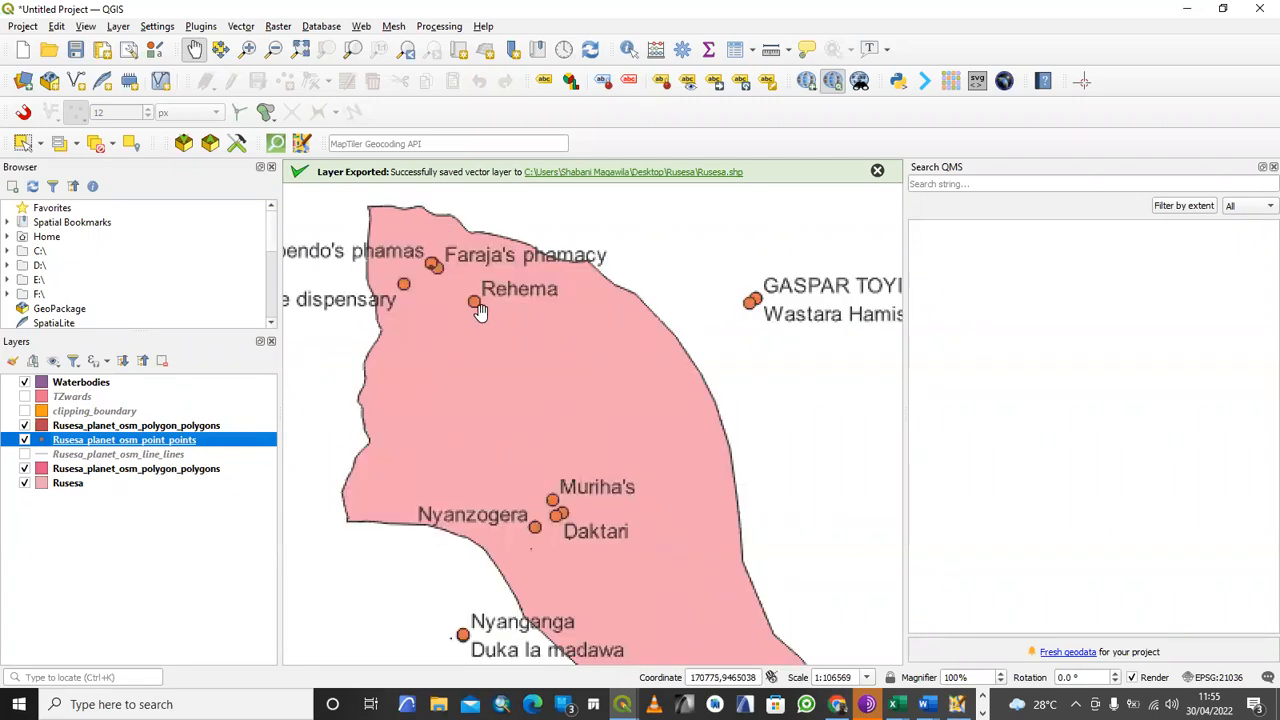
scroll(480, 312, "up", 1)
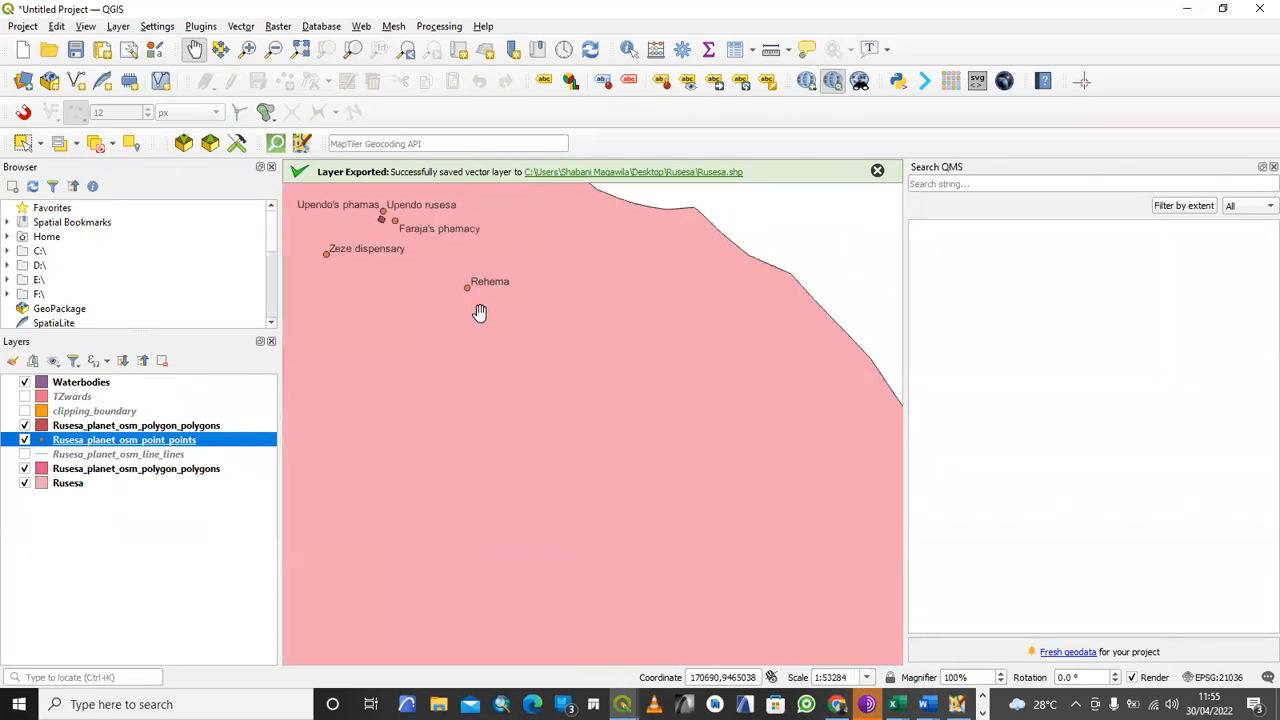
scroll(480, 312, "down", 1)
left_click_drag(500, 474, 551, 337)
scroll(616, 501, "down", 1)
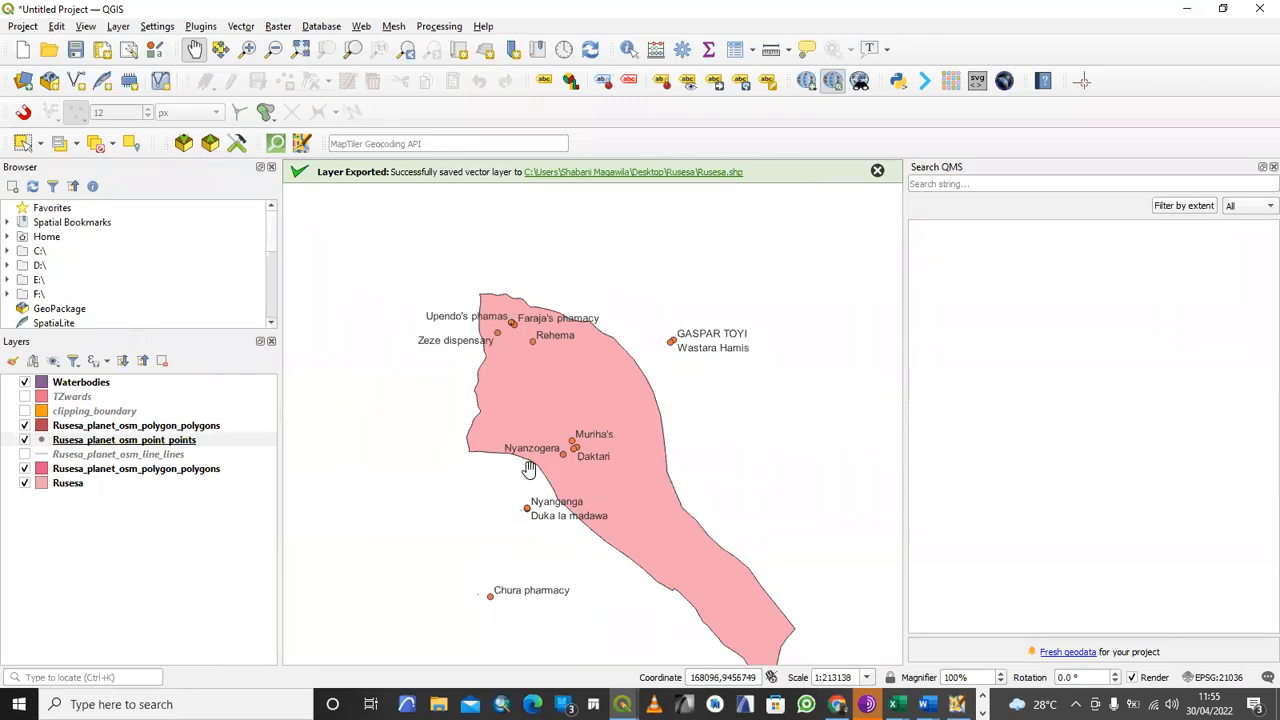
left_click(65, 487)
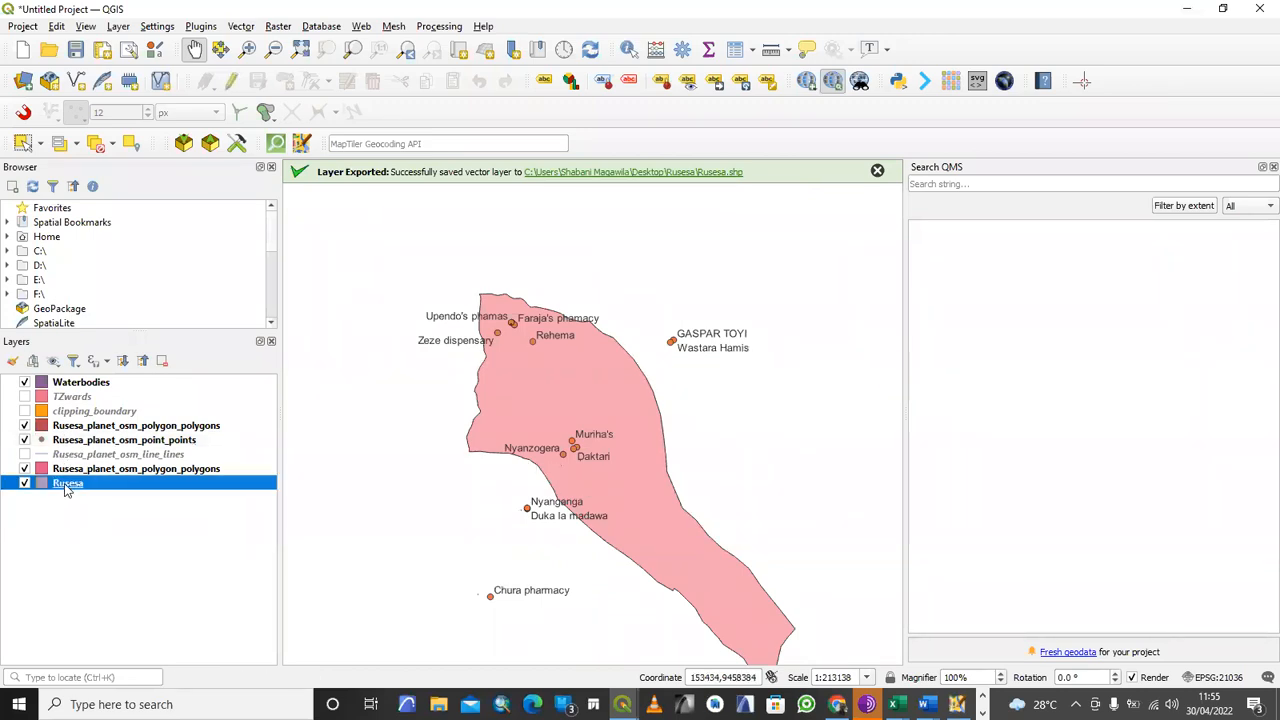
right_click(67, 487)
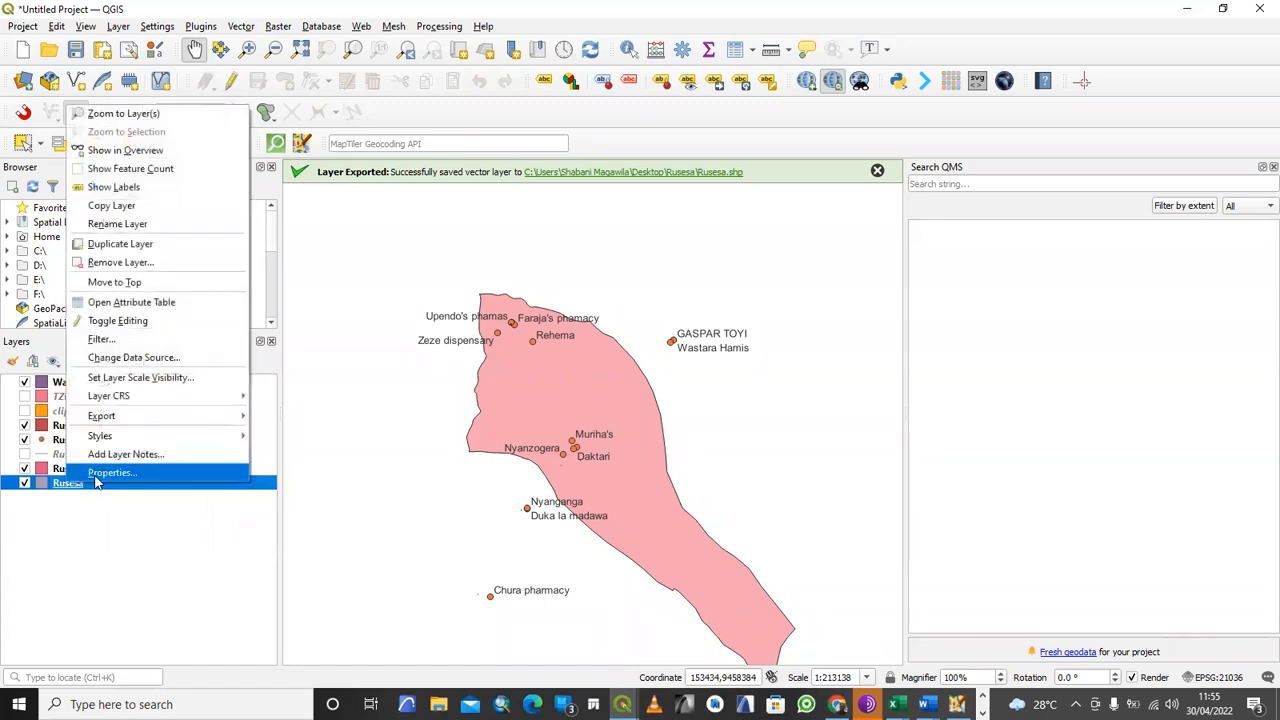
left_click(97, 476)
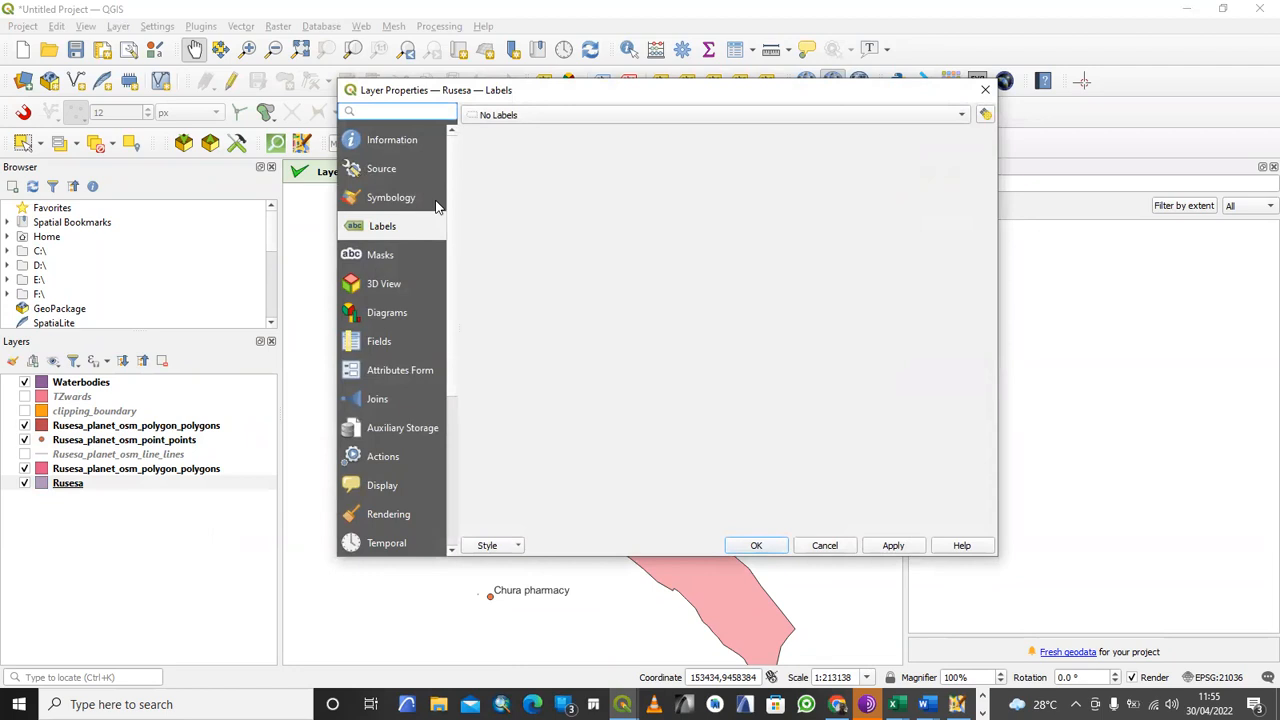
left_click(400, 198)
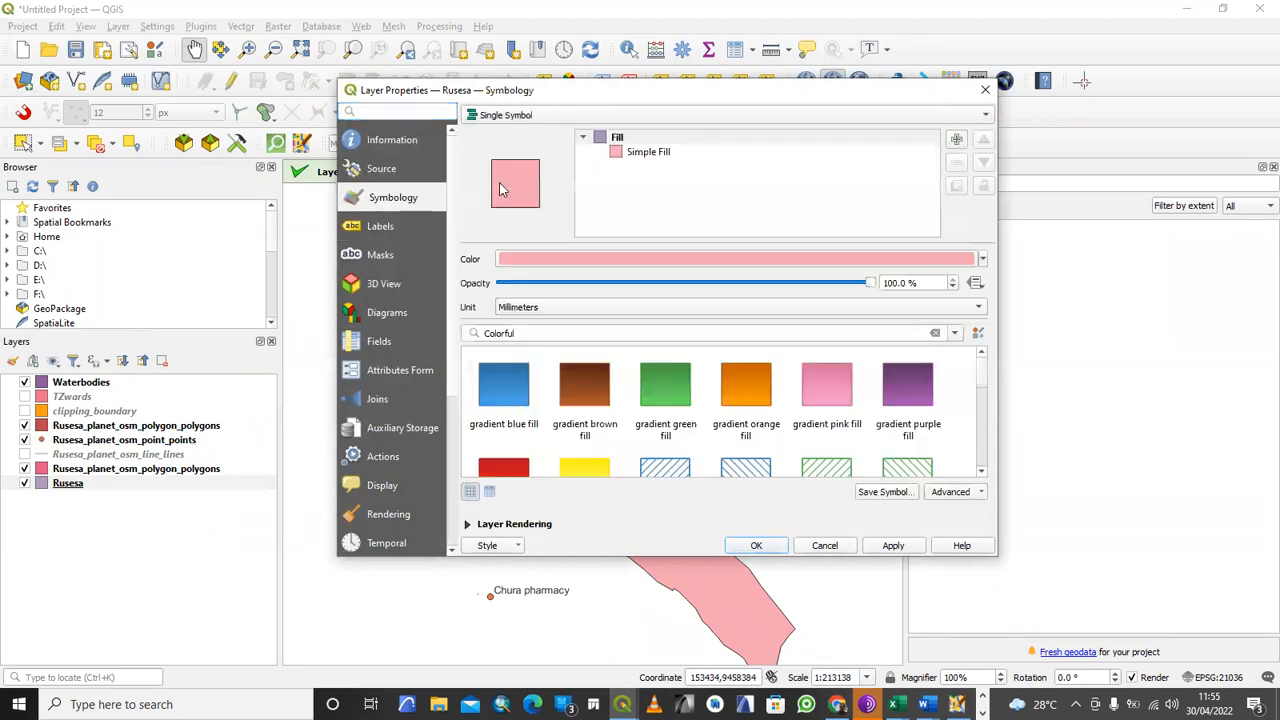
left_click(648, 152)
left_click(770, 286)
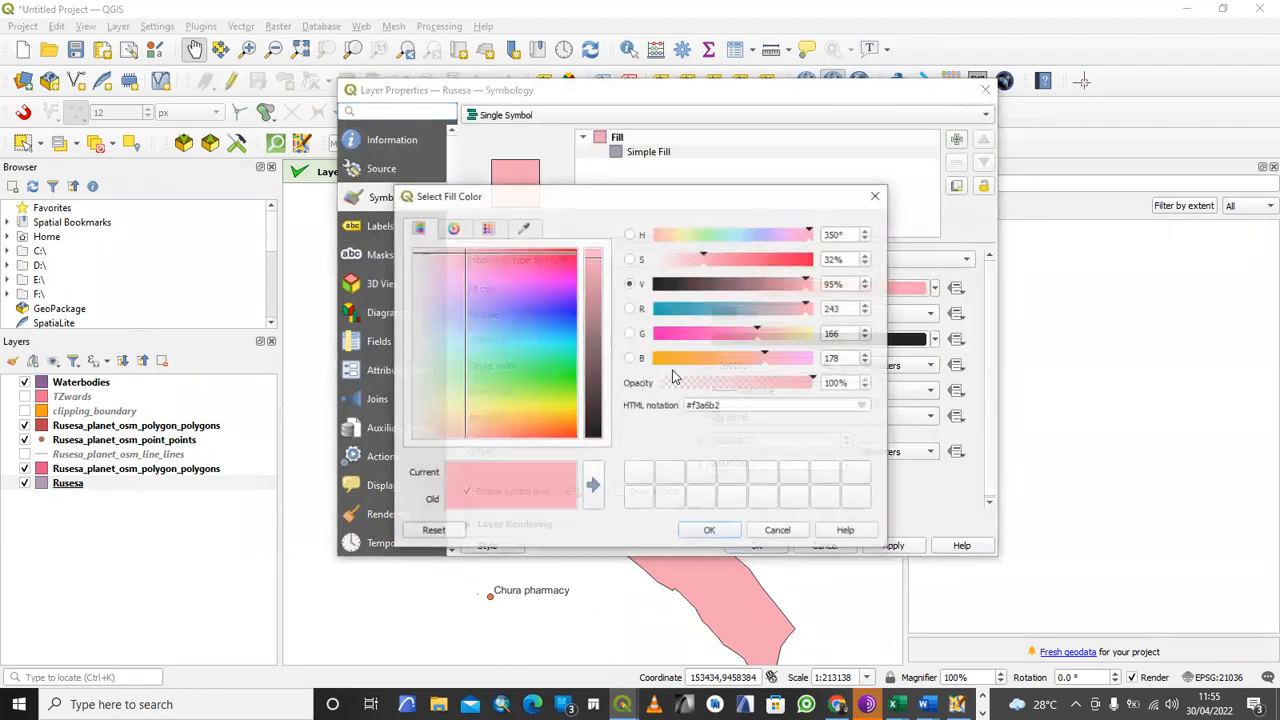
left_click_drag(673, 380, 655, 384)
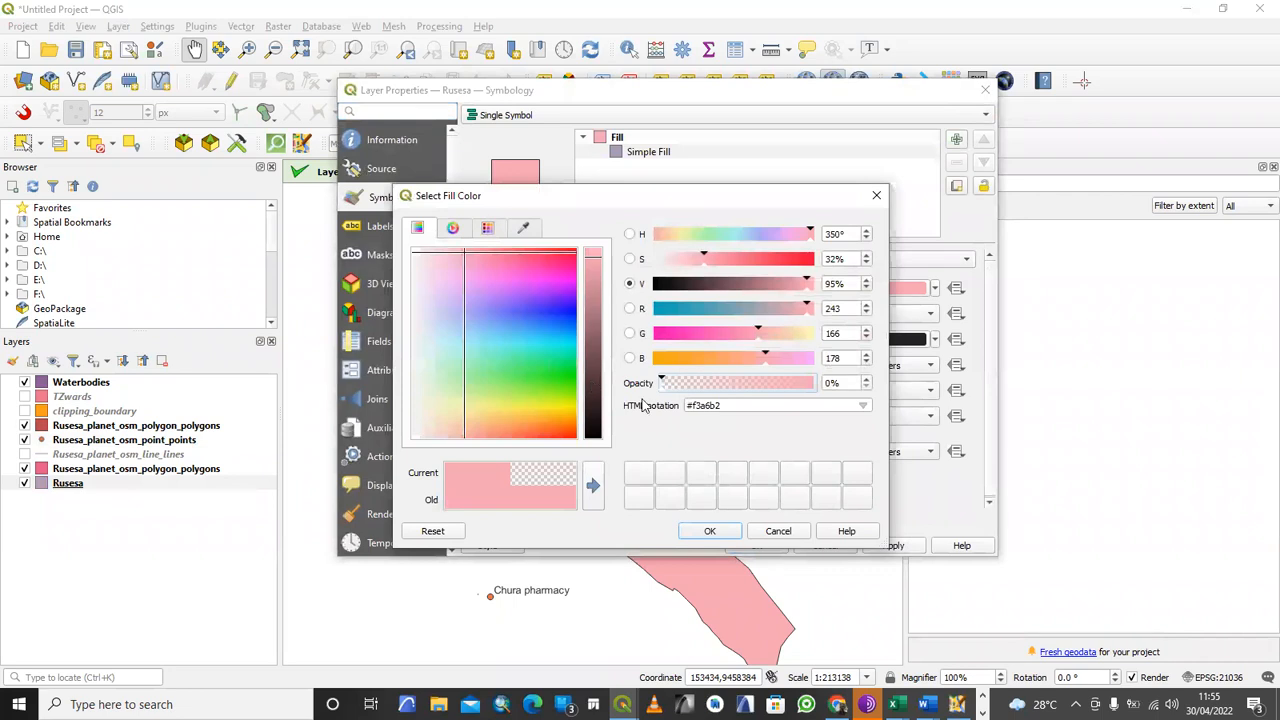
left_click(712, 533)
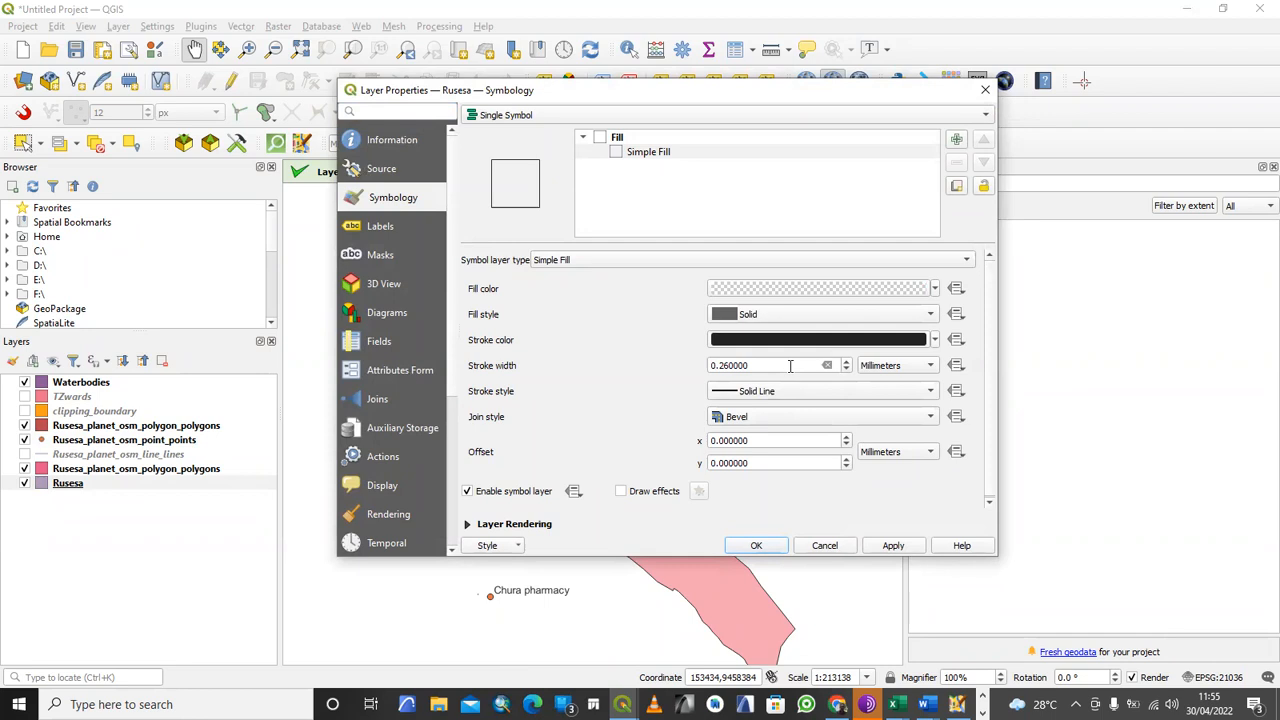
- Set the Rusesa outline's stroke width to 0.66 mm and apply the layer style
left_click(847, 364)
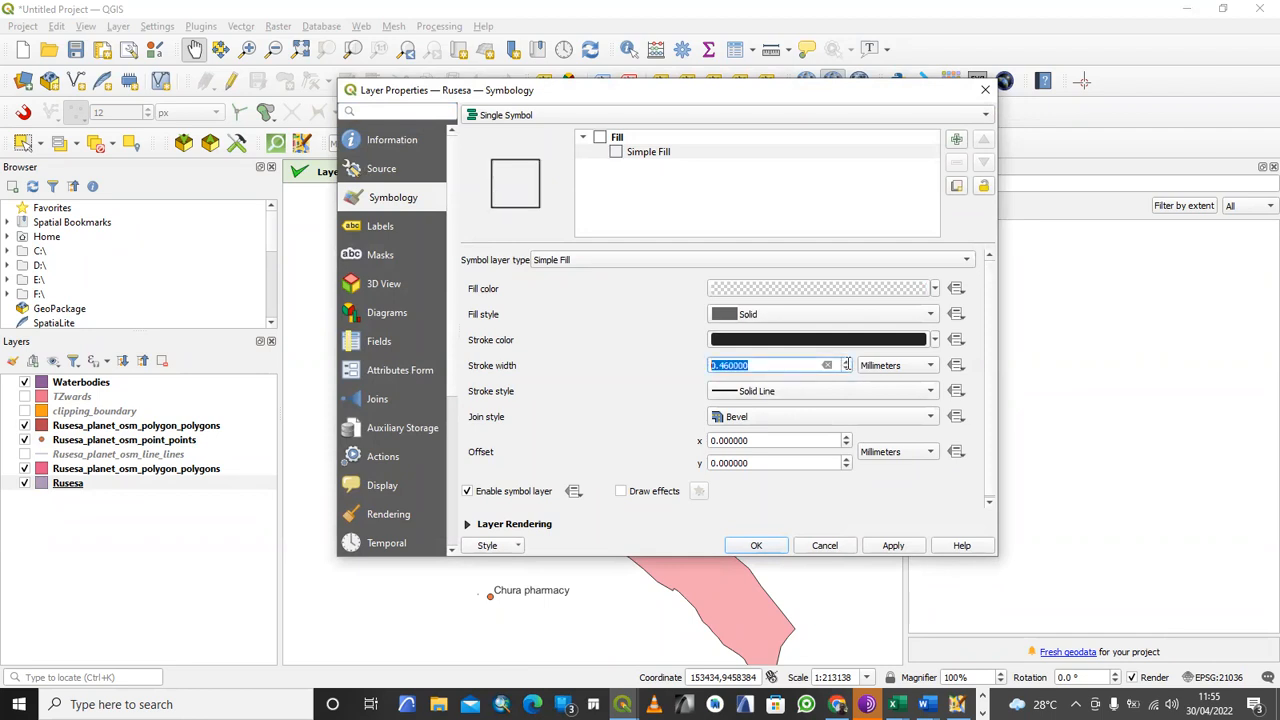
left_click(760, 365)
left_click(847, 364)
left_click(897, 545)
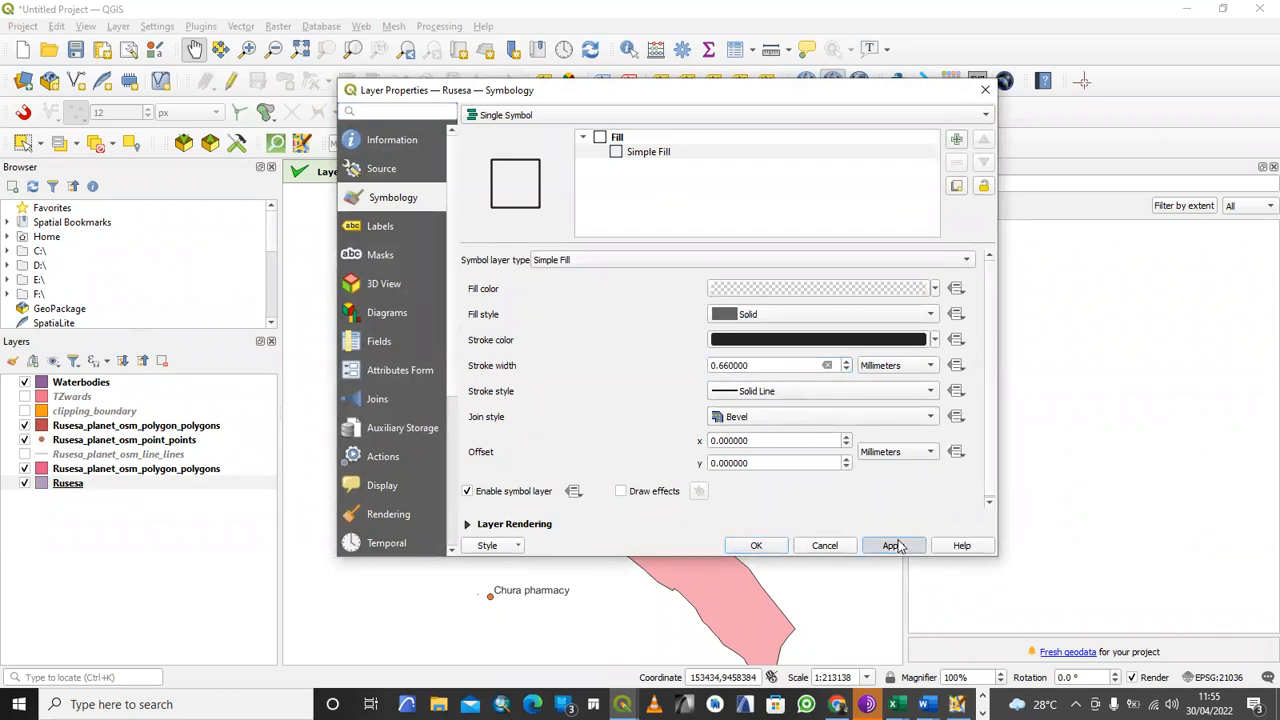
left_click(756, 545)
- Frame the whole Rusesa boundary in the map canvas and create a new print layout titled Rusesa_Map
scroll(528, 410, "up", 1)
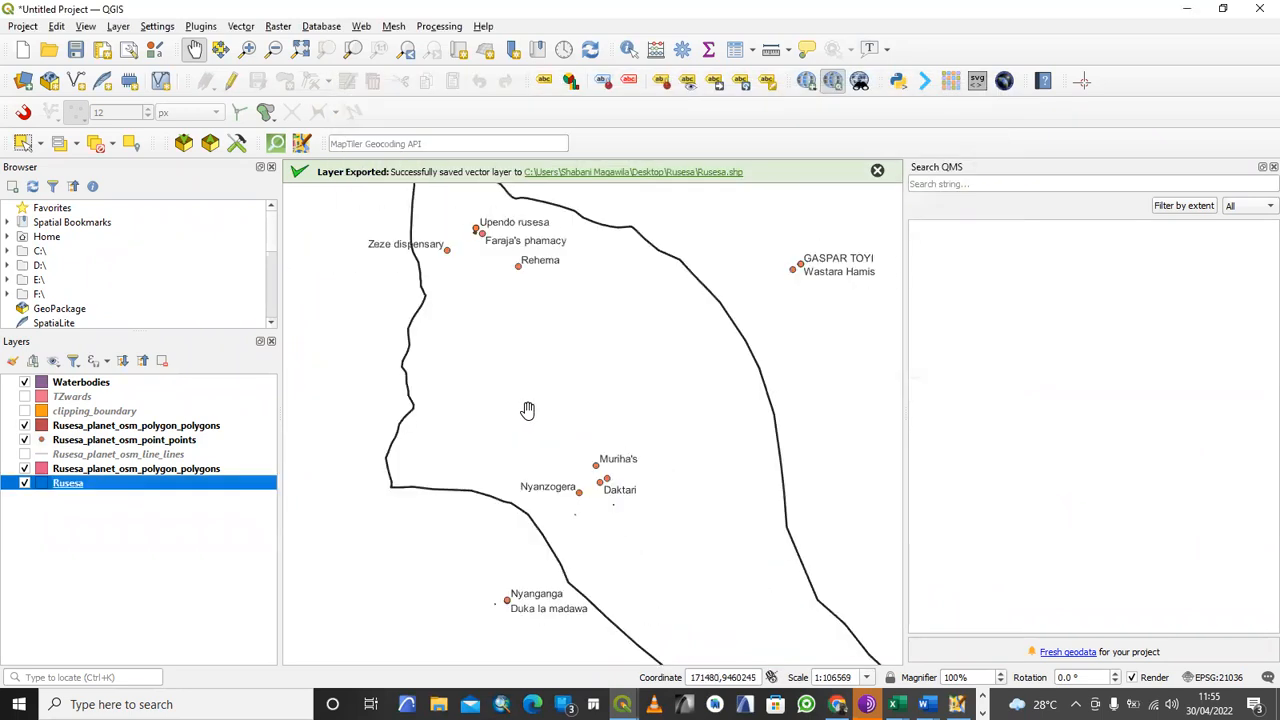
scroll(591, 417, "up", 1)
scroll(591, 417, "down", 1)
left_click_drag(591, 417, 478, 415)
scroll(559, 424, "down", 1)
left_click_drag(559, 424, 532, 380)
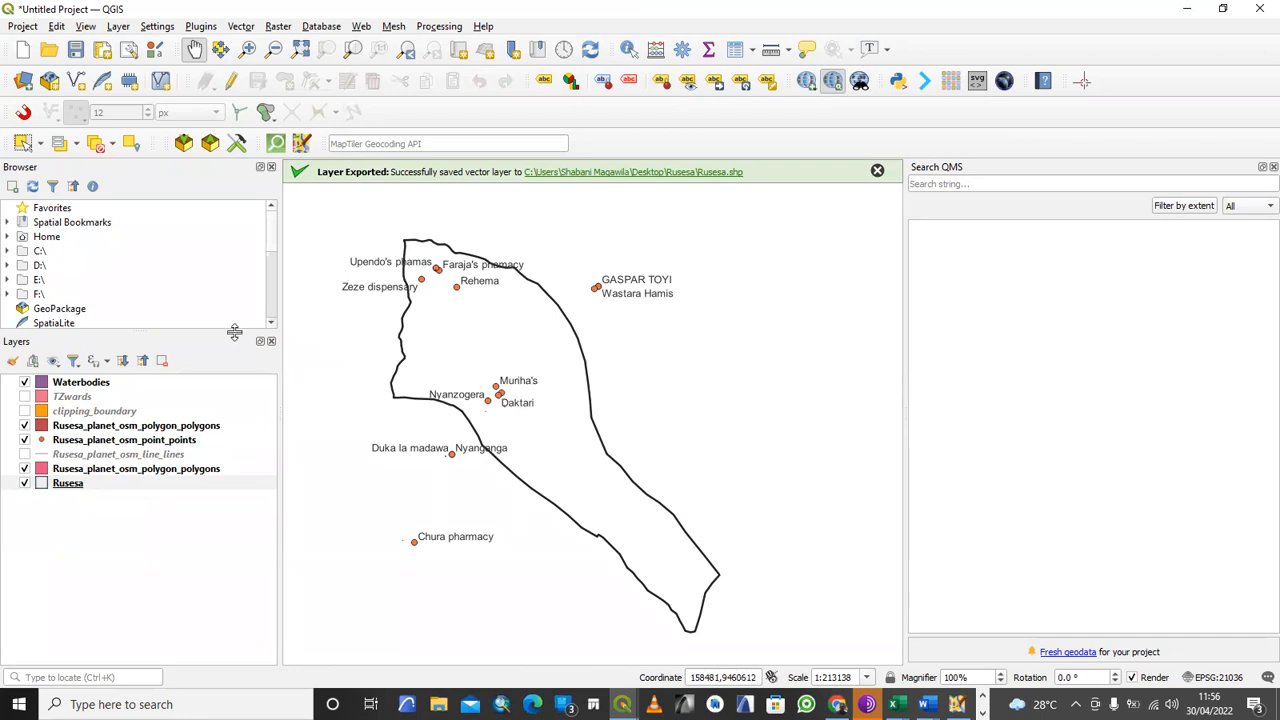
left_click(102, 50)
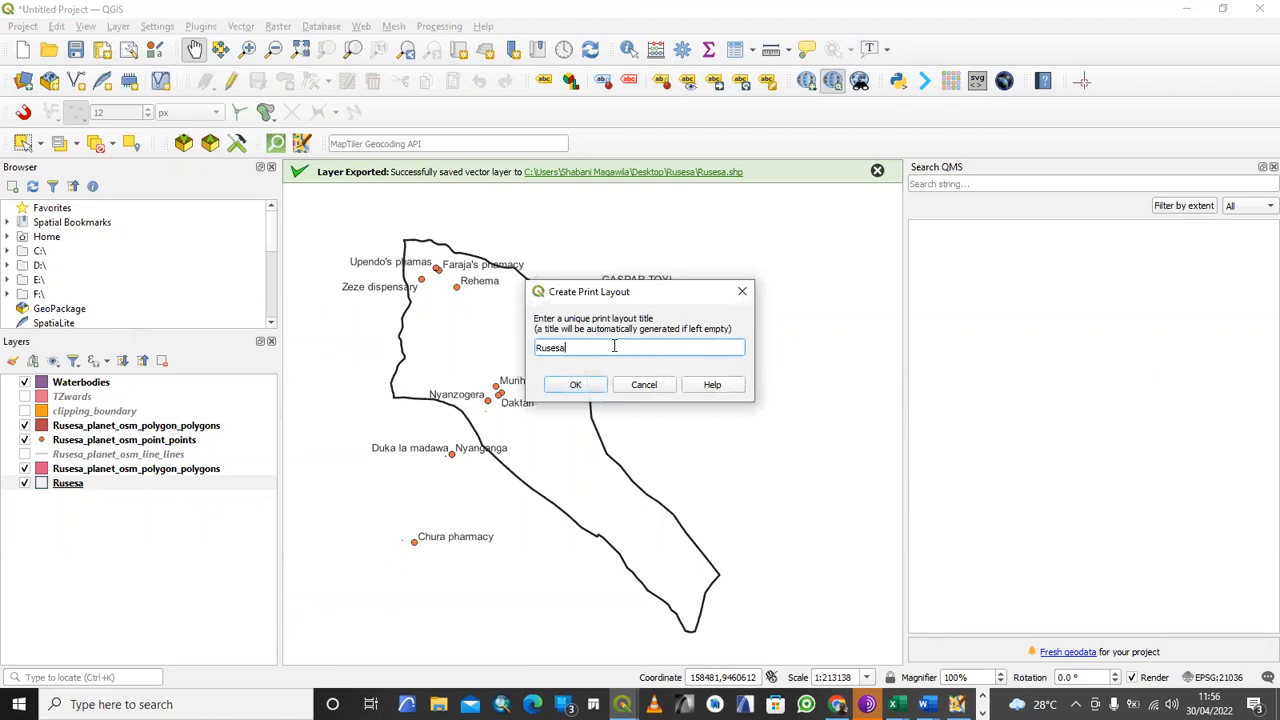
left_click(586, 384)
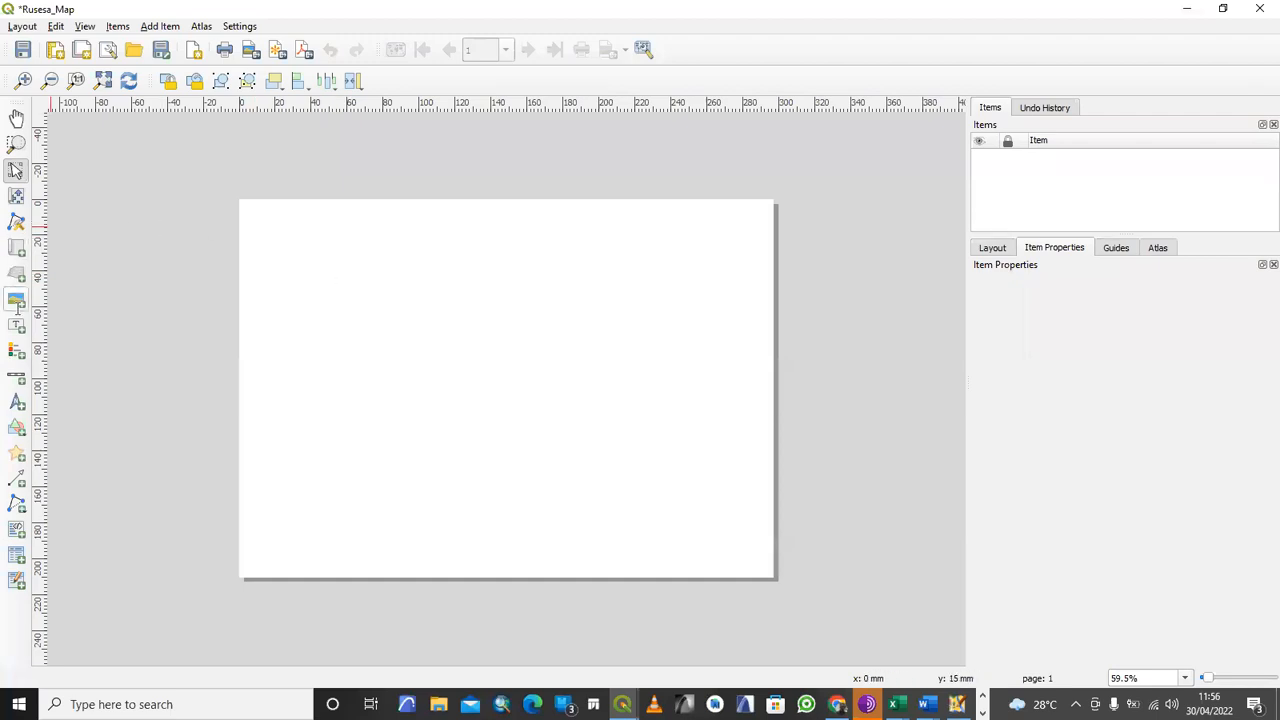
- Add a map covering nearly the whole page and shift its content so the full Rusesa boundary fits inside
left_click(16, 248)
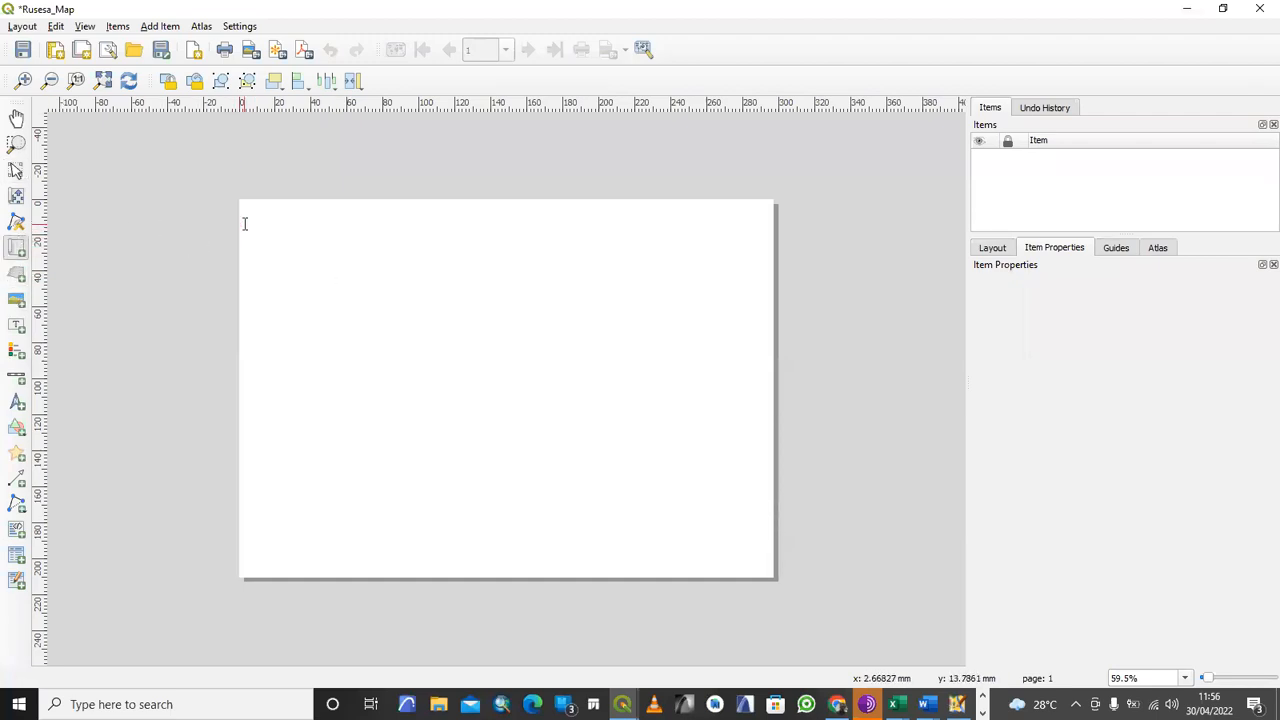
left_click_drag(251, 217, 765, 565)
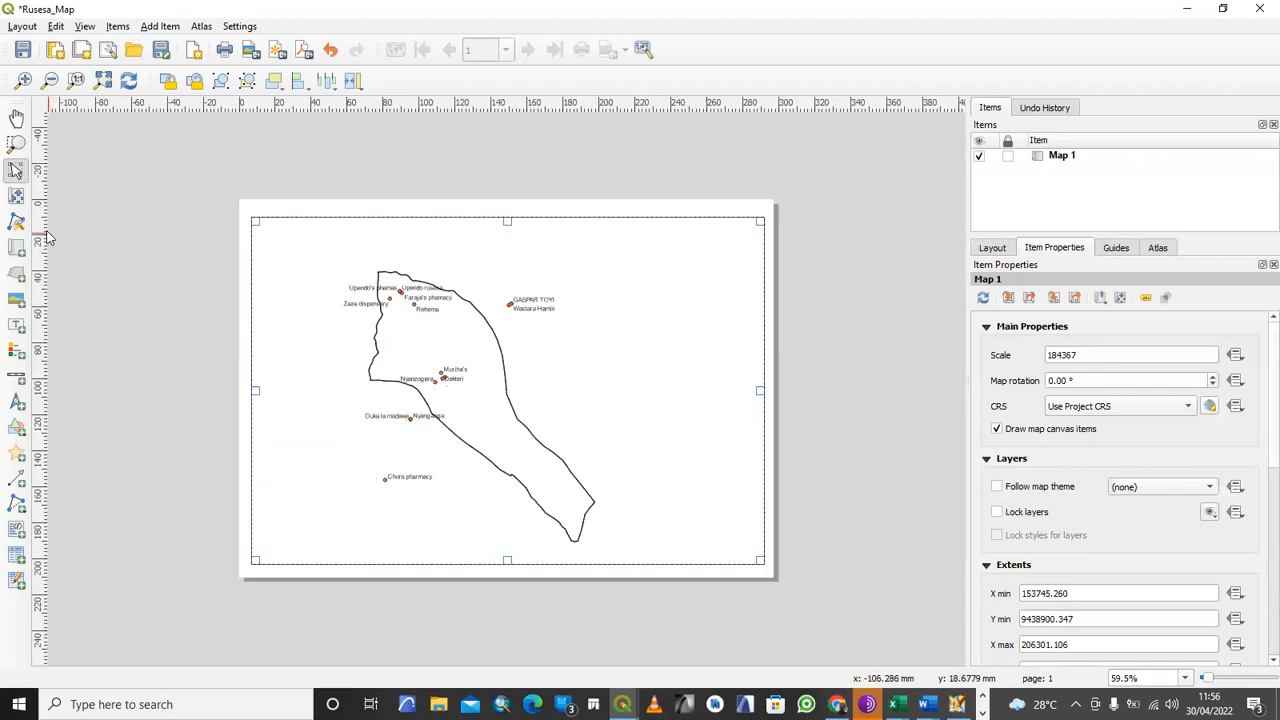
left_click(16, 196)
scroll(386, 394, "up", 1)
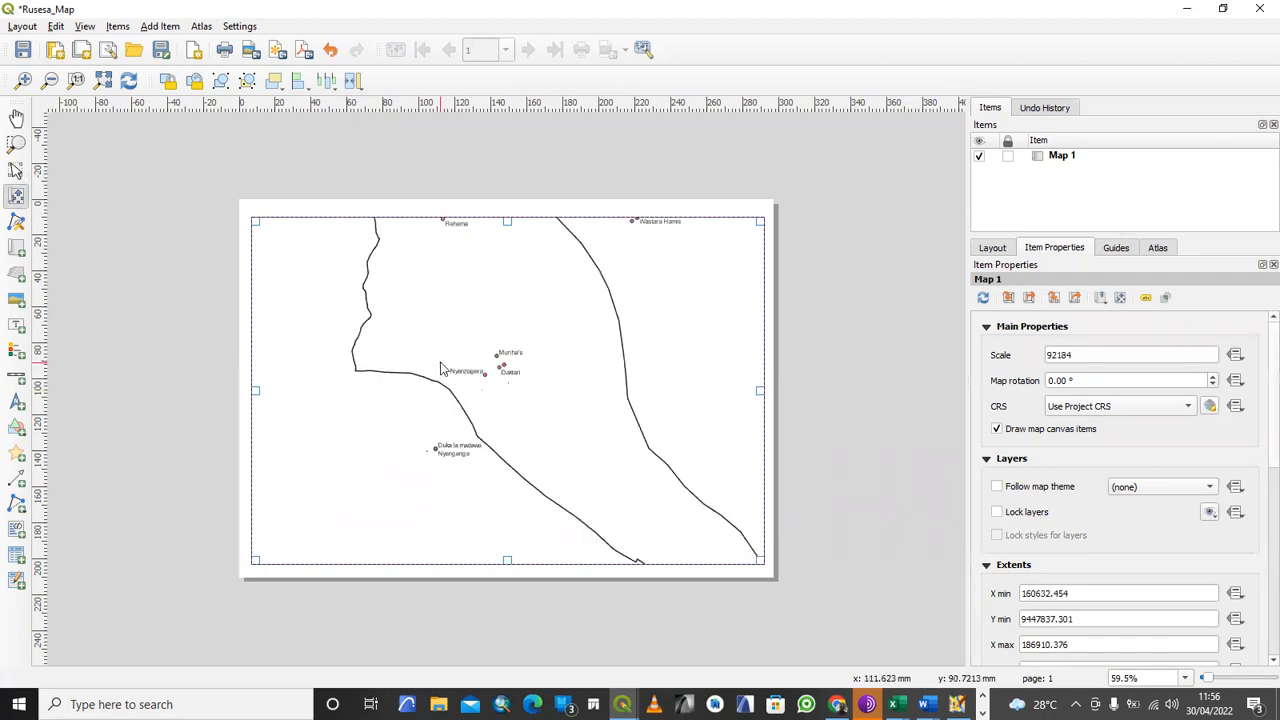
scroll(457, 358, "down", 1)
left_click_drag(453, 377, 459, 366)
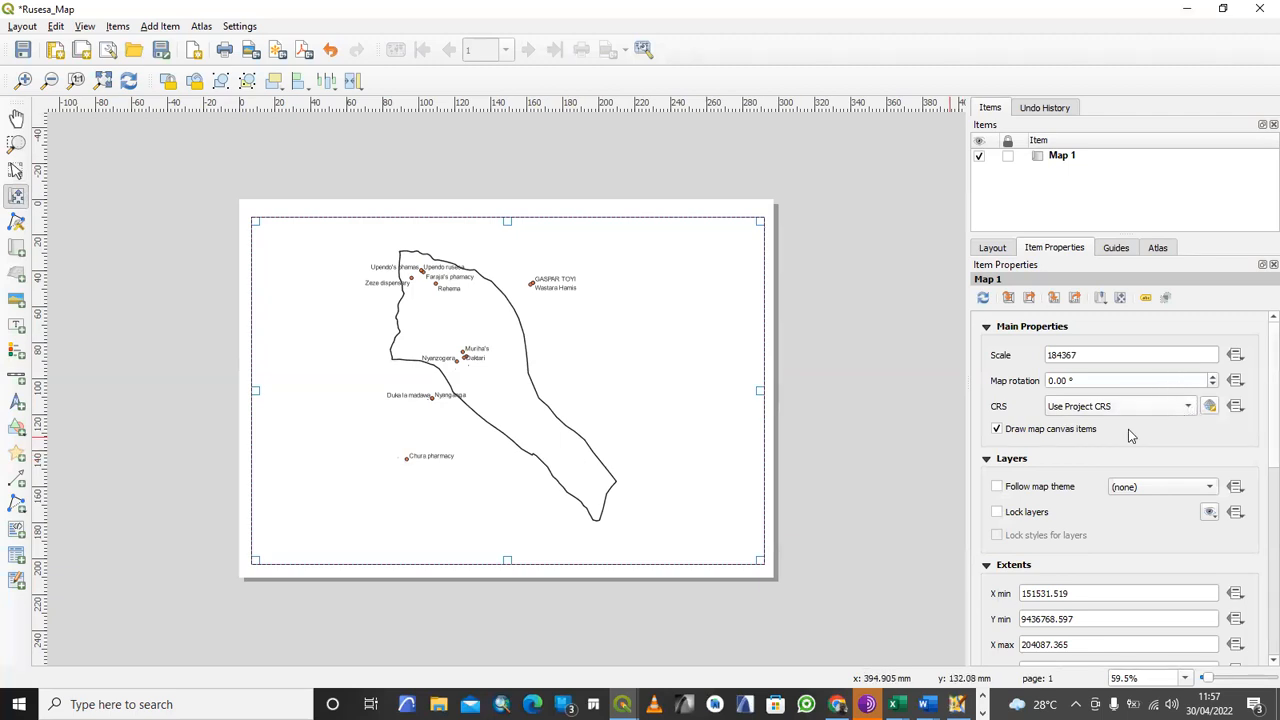
left_click_drag(454, 338, 443, 365)
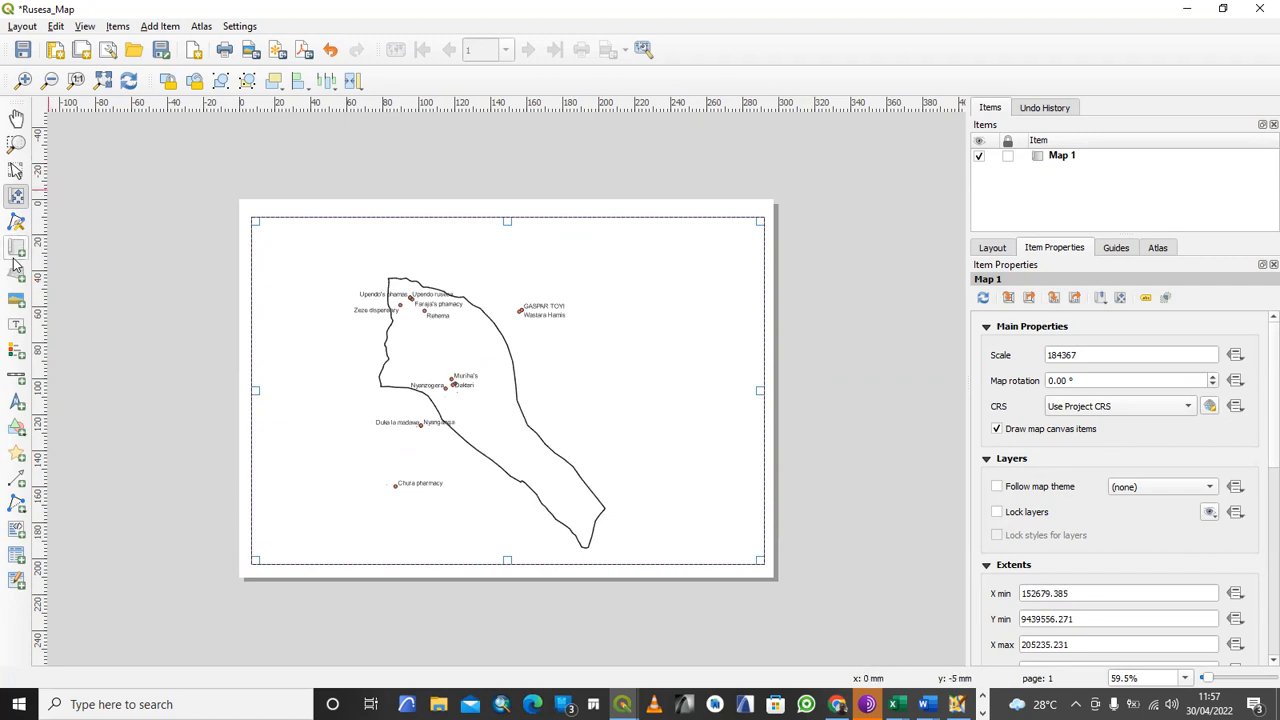
- Add a legend in the page's lower-right corner and a scale bar in its lower-left area
left_click(16, 350)
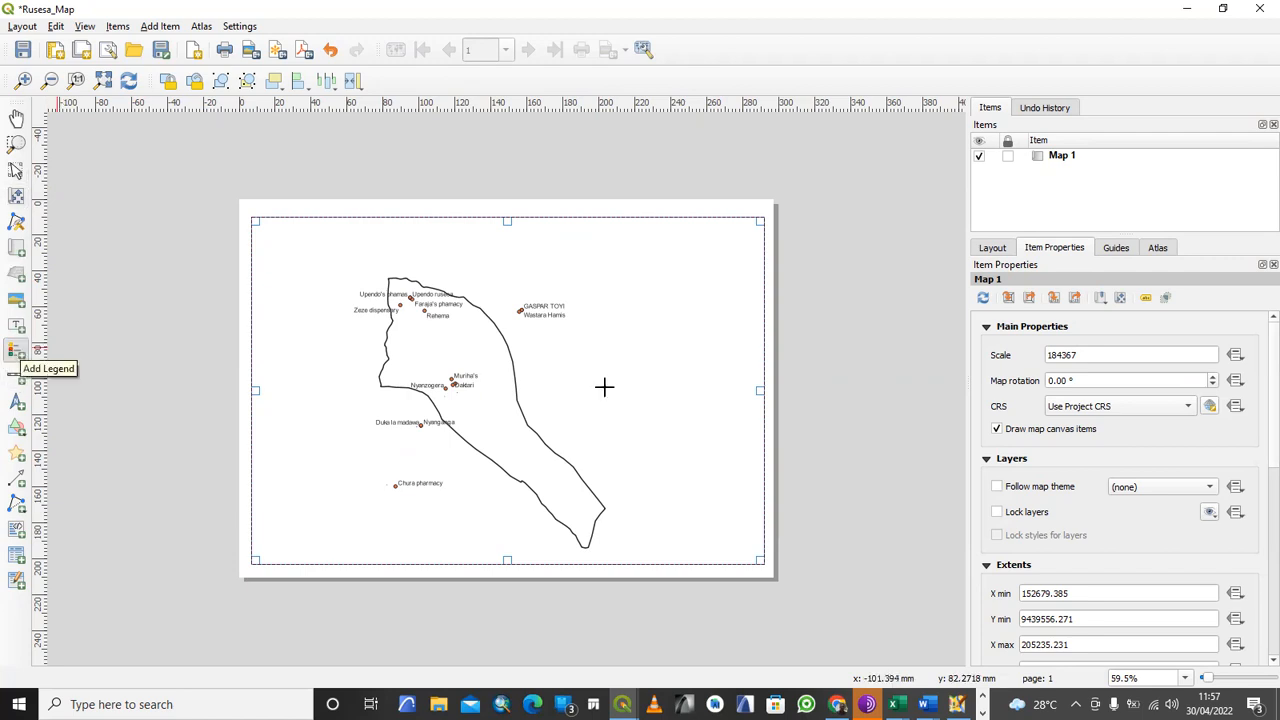
left_click_drag(692, 462, 742, 519)
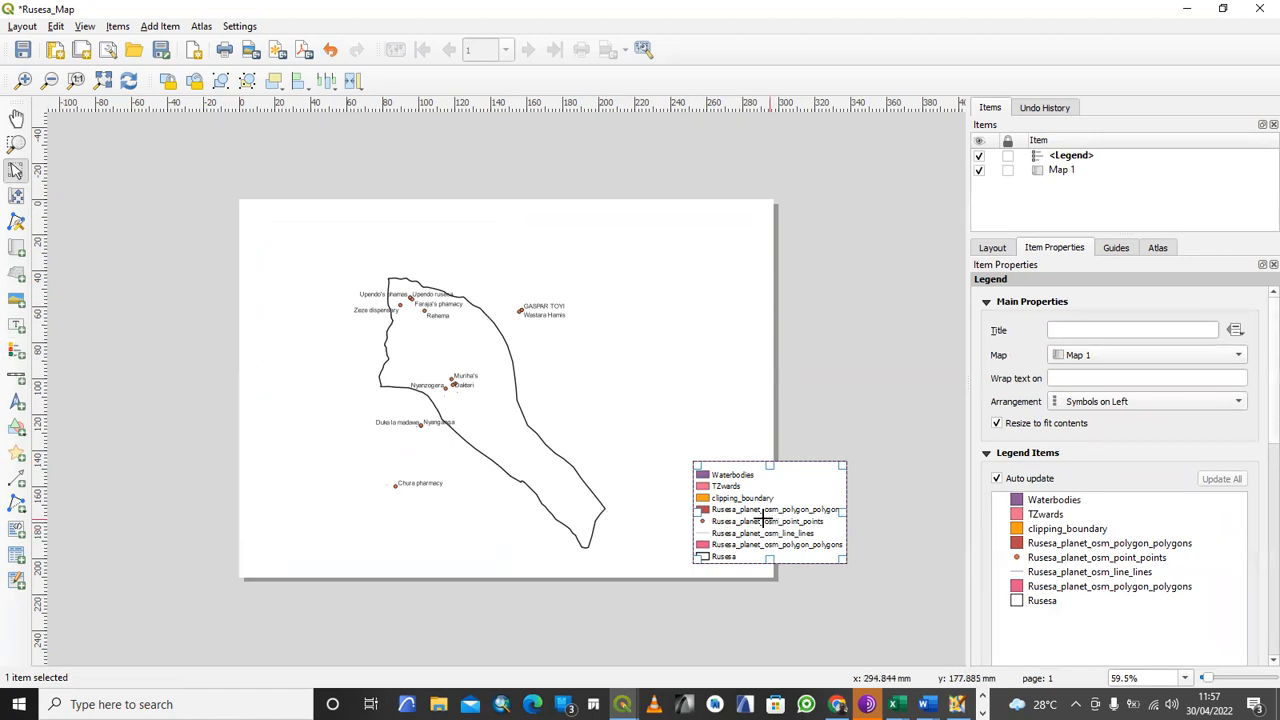
left_click(16, 376)
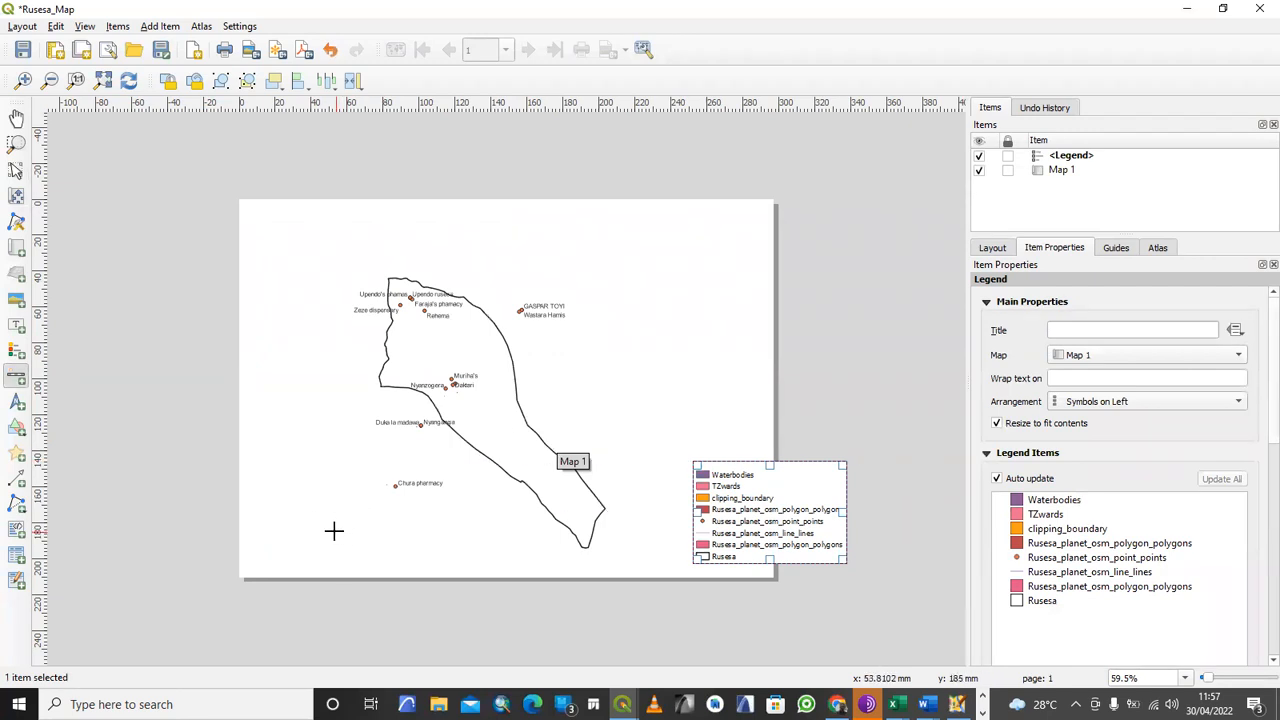
left_click_drag(331, 536, 474, 543)
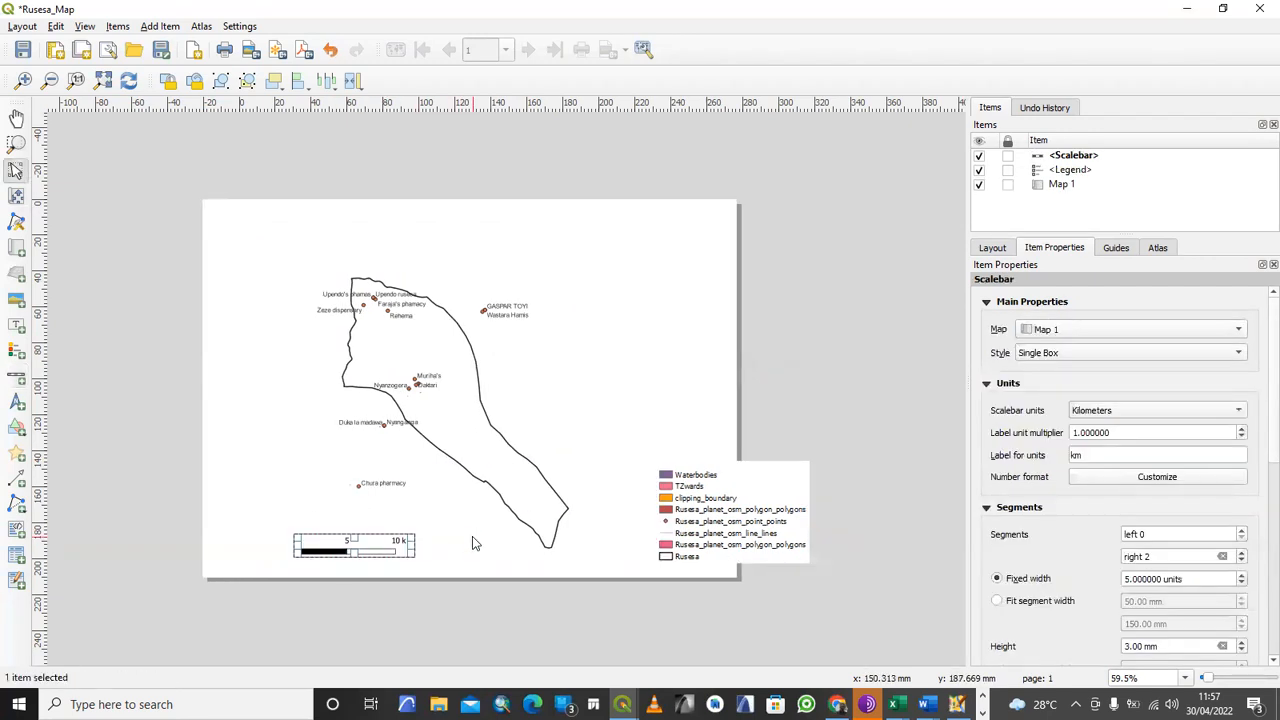
- Turn off the legend's auto update and remove the Waterbodies, TZwards, clipping_boundary and first Rusesa_planet_osm_polygon_polygons entries
left_click(703, 500)
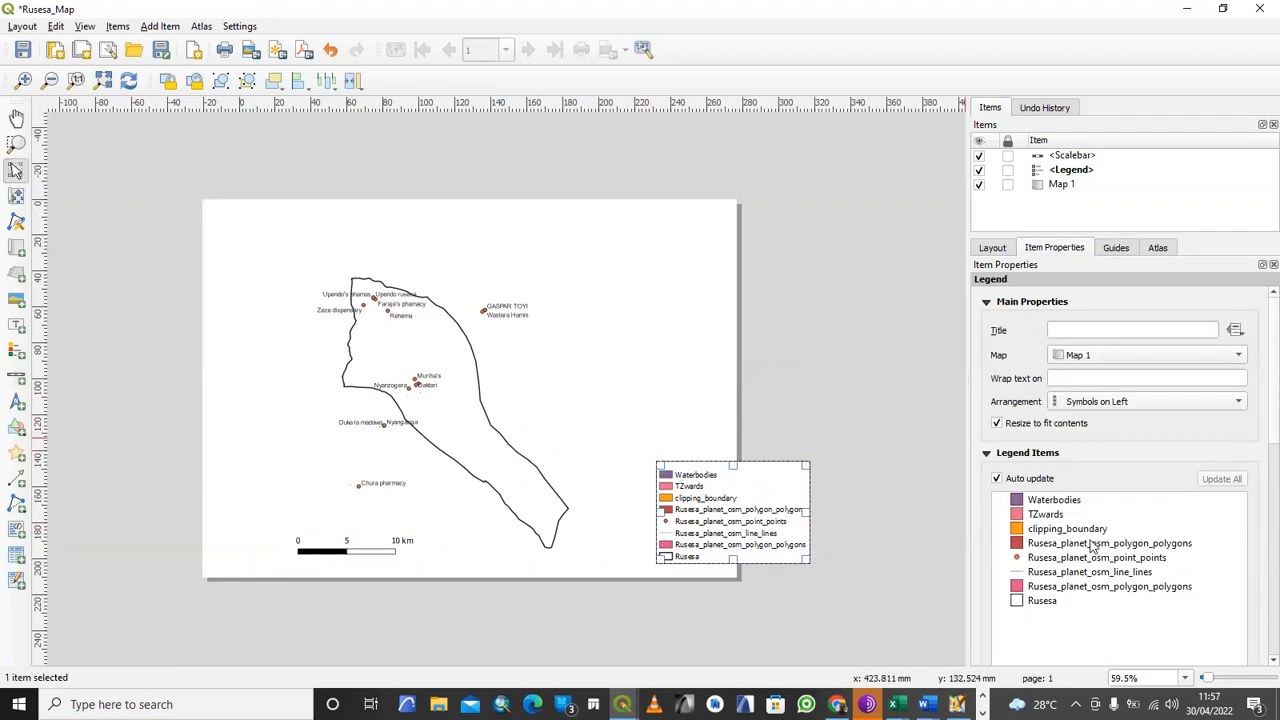
left_click(997, 480)
scroll(1214, 571, "down", 1)
left_click(1072, 496)
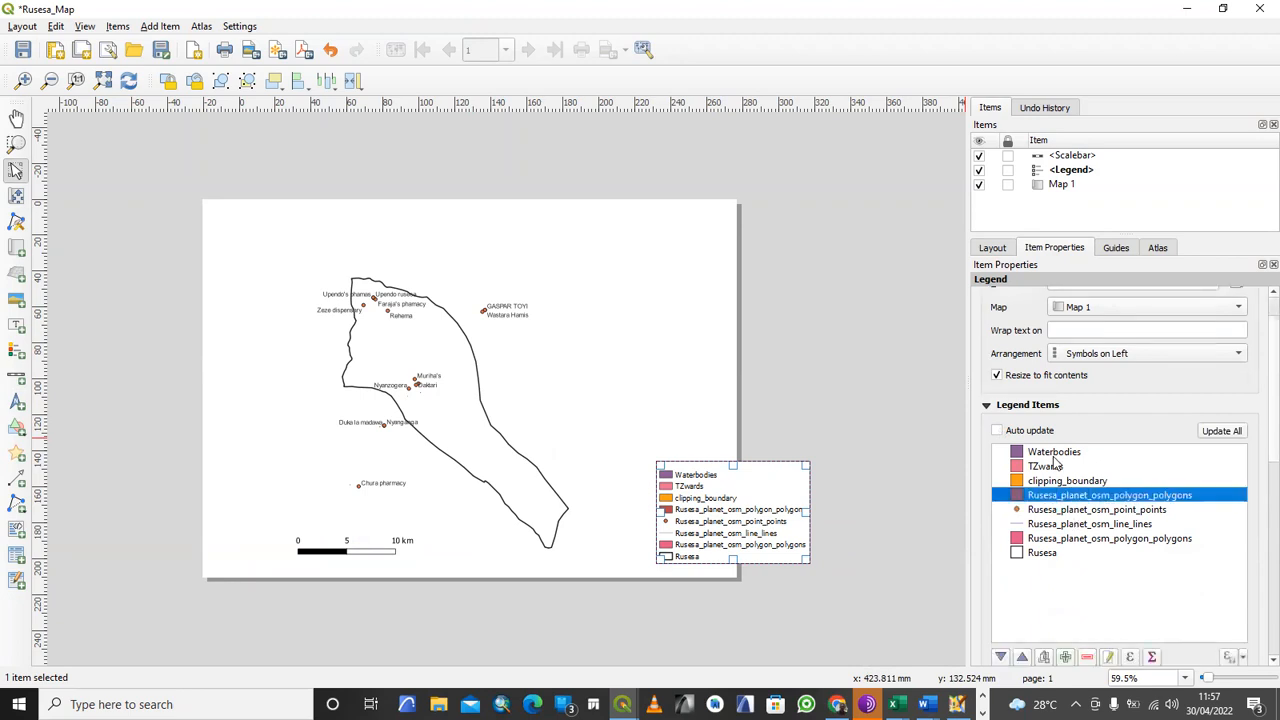
scroll(1052, 456, "up", 1)
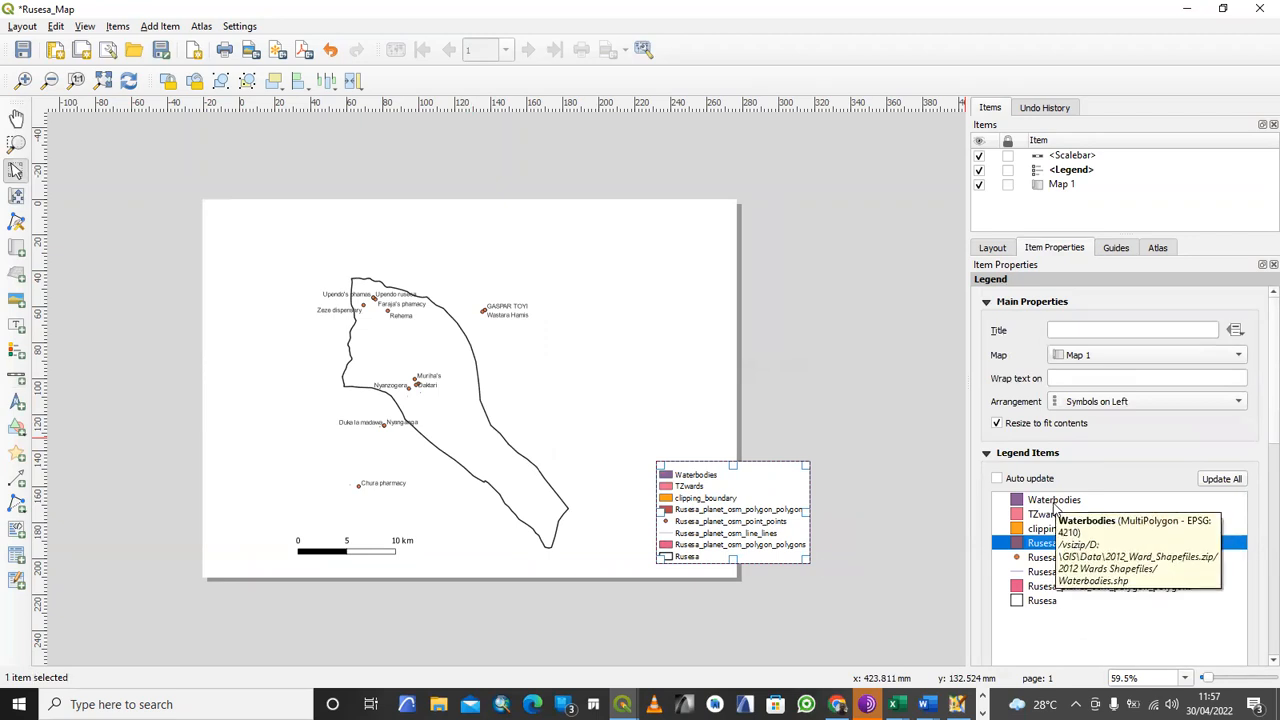
left_click(1058, 502, "shift")
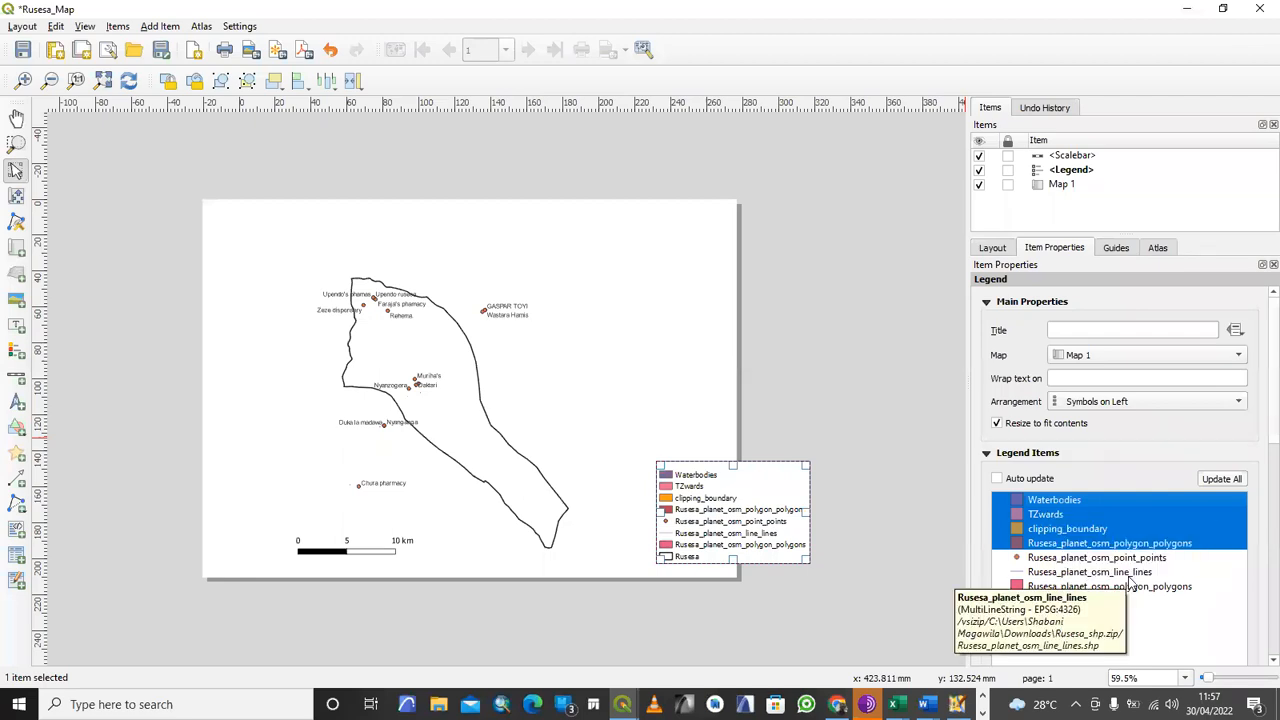
scroll(1200, 598, "down", 3)
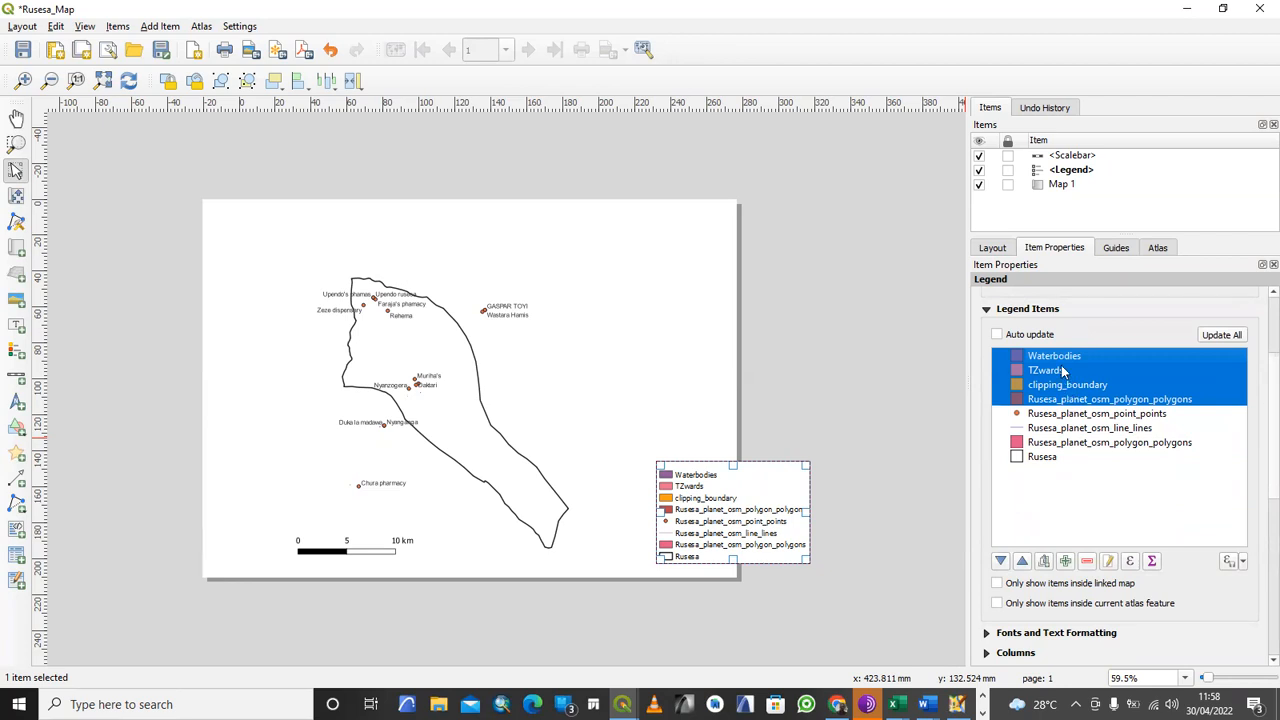
left_click(1087, 563)
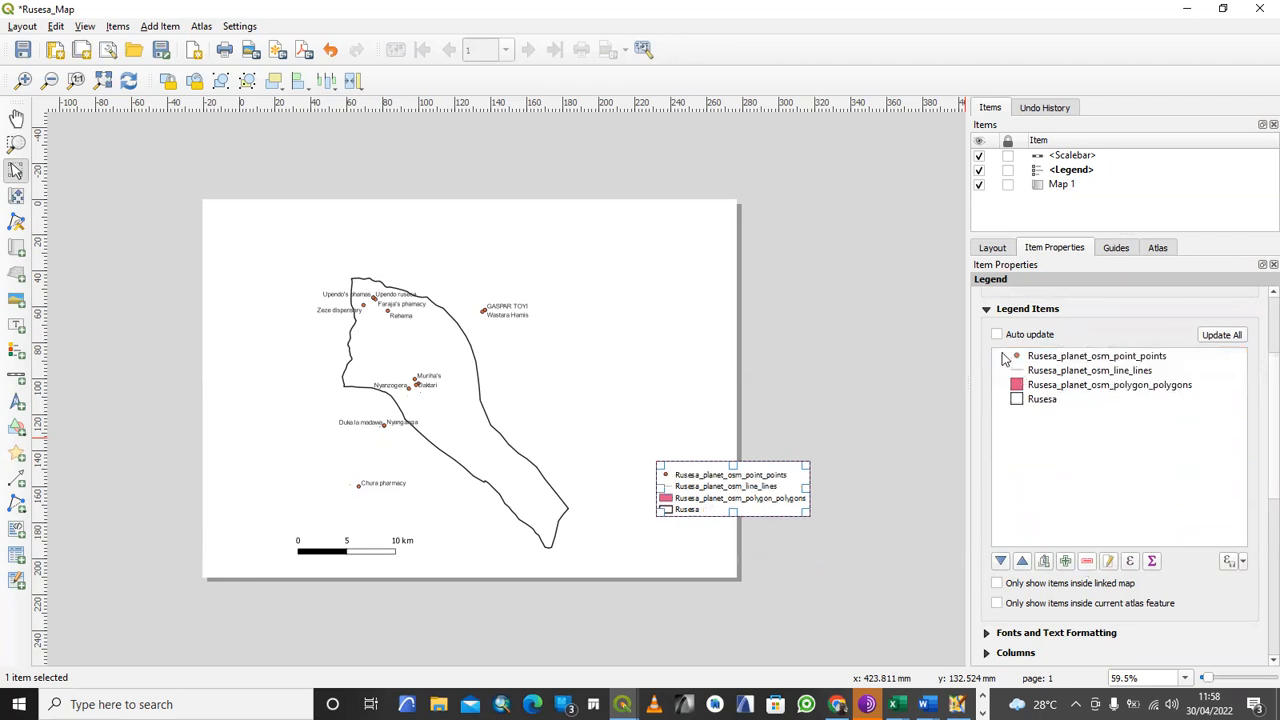
- Remove the Rusesa_planet_osm_line_lines and remaining polygon_polygons entries from the legend and move the legend fully inside the page's lower-right area
left_click(1059, 382)
left_click(1059, 372, "ctrl")
left_click(1087, 561)
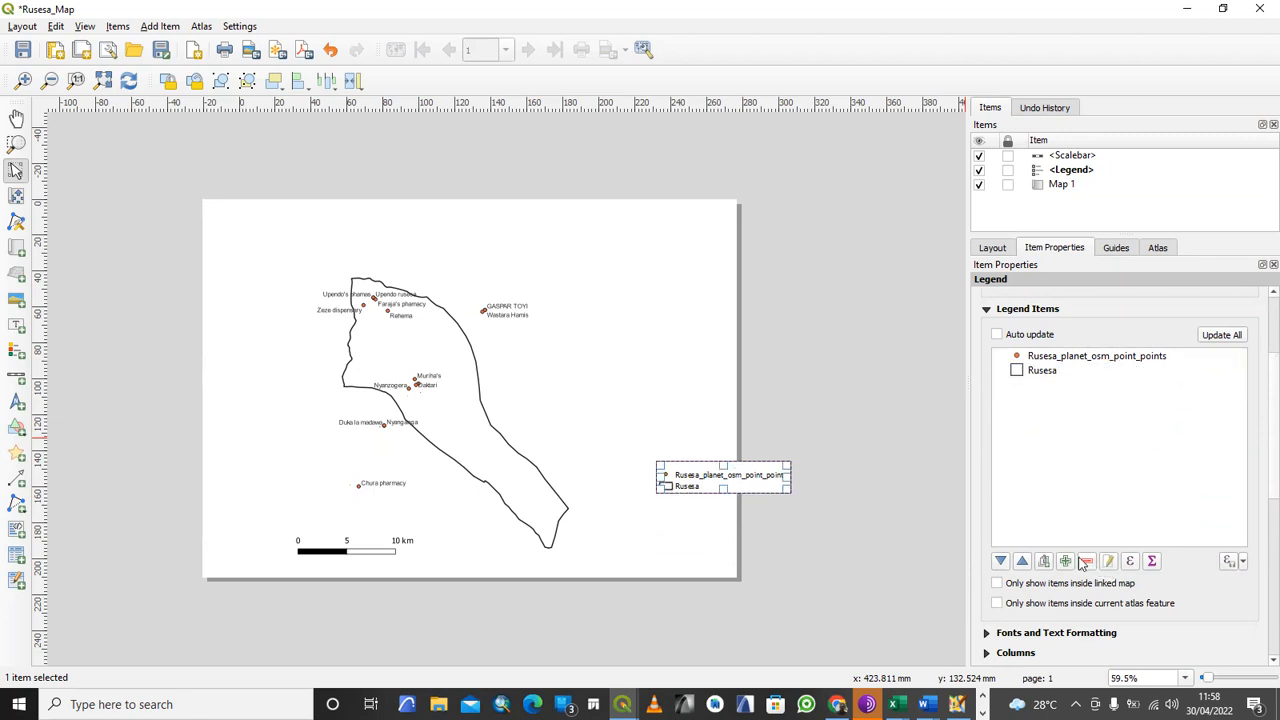
left_click_drag(686, 479, 623, 533)
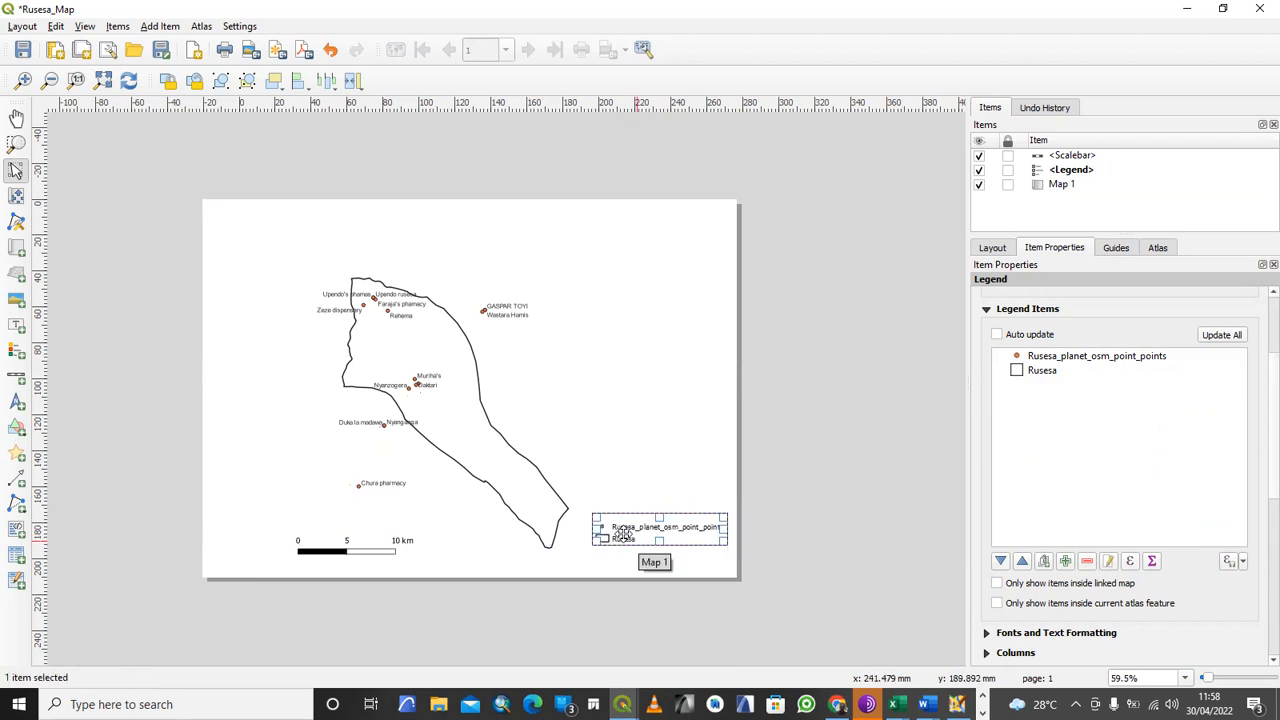
- Relabel the Rusesa_planet_osm_point_points legend entry as Health Facilities
left_click(1065, 356)
left_click(1108, 561)
left_click_drag(1121, 331, 968, 335)
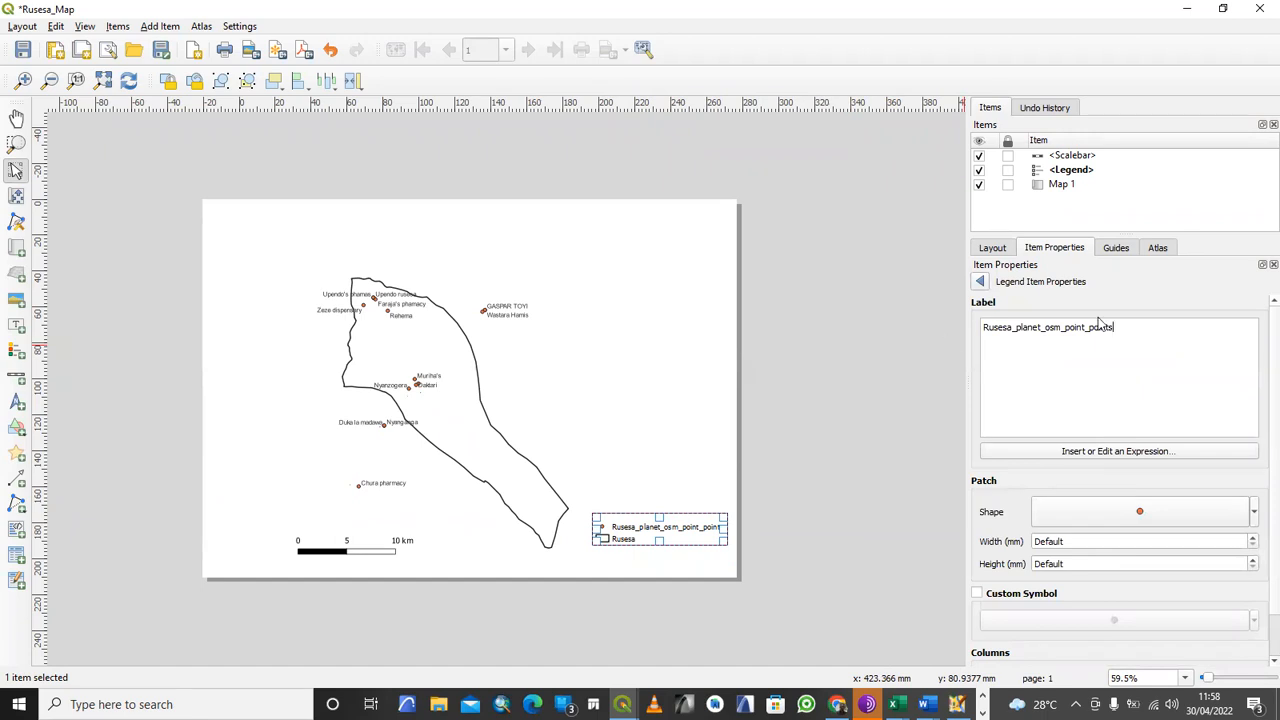
left_click_drag(1111, 330, 996, 334)
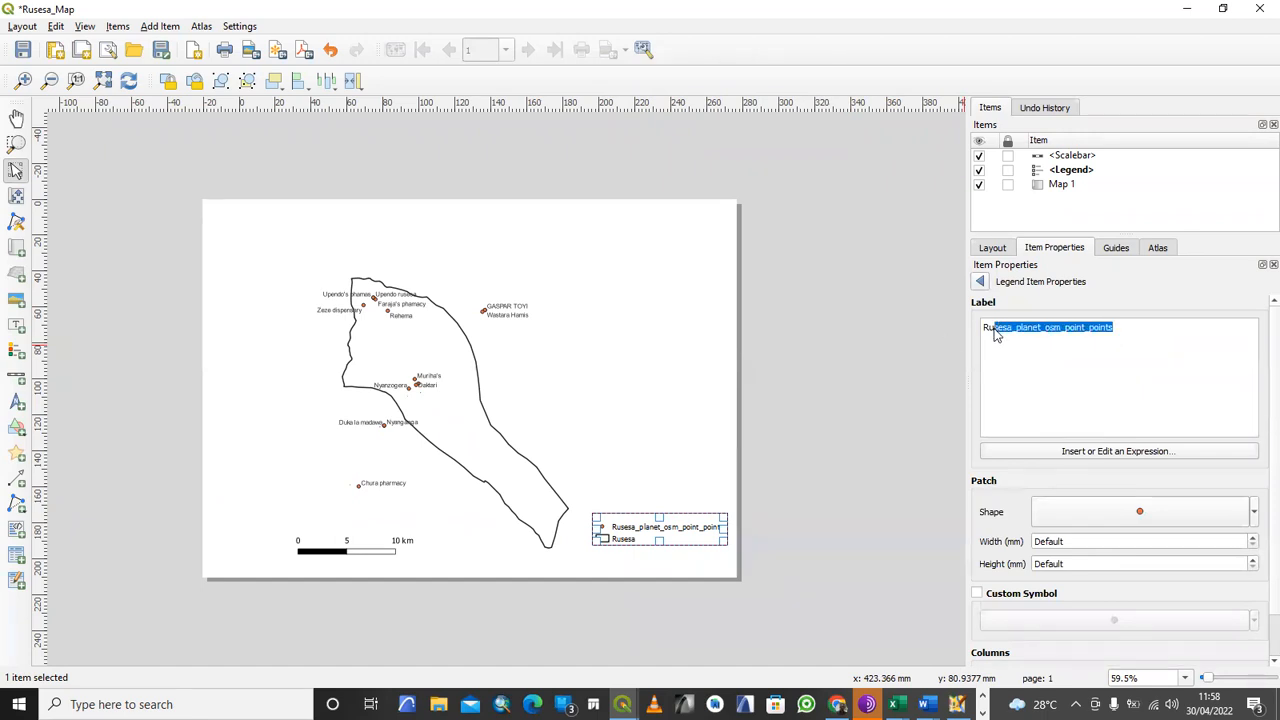
key("BackSpace")
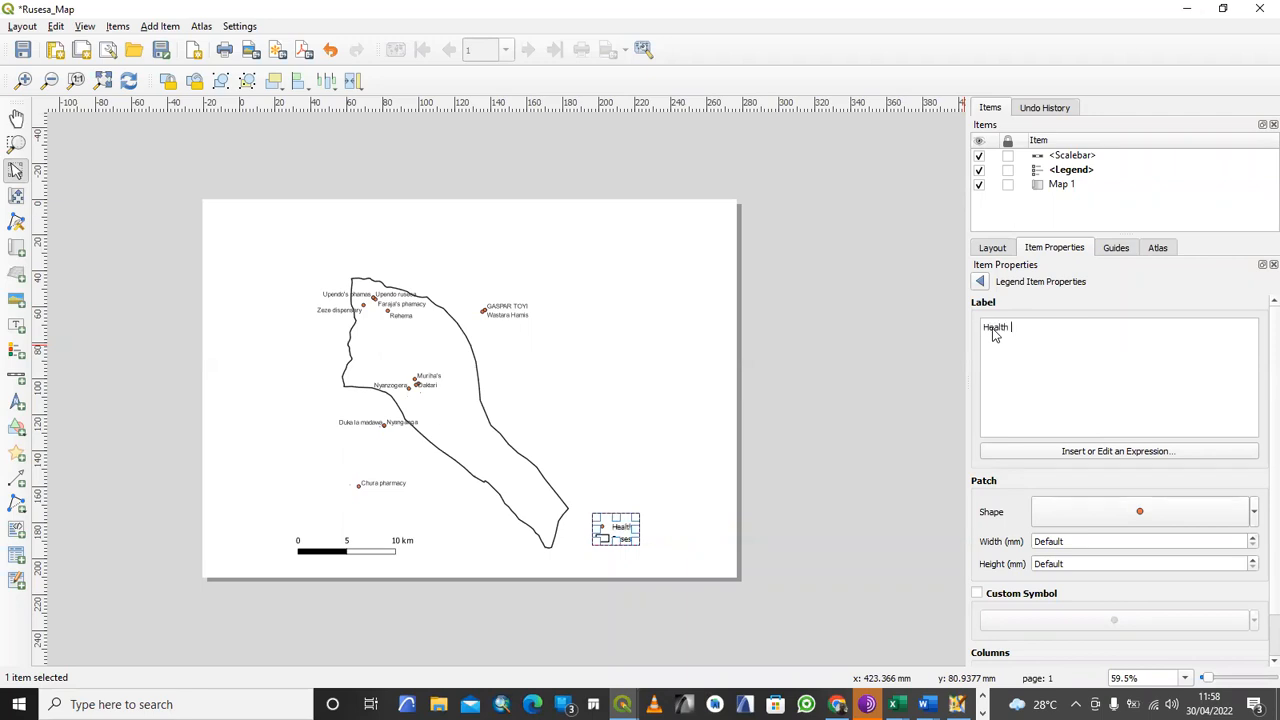
type("Facilities")
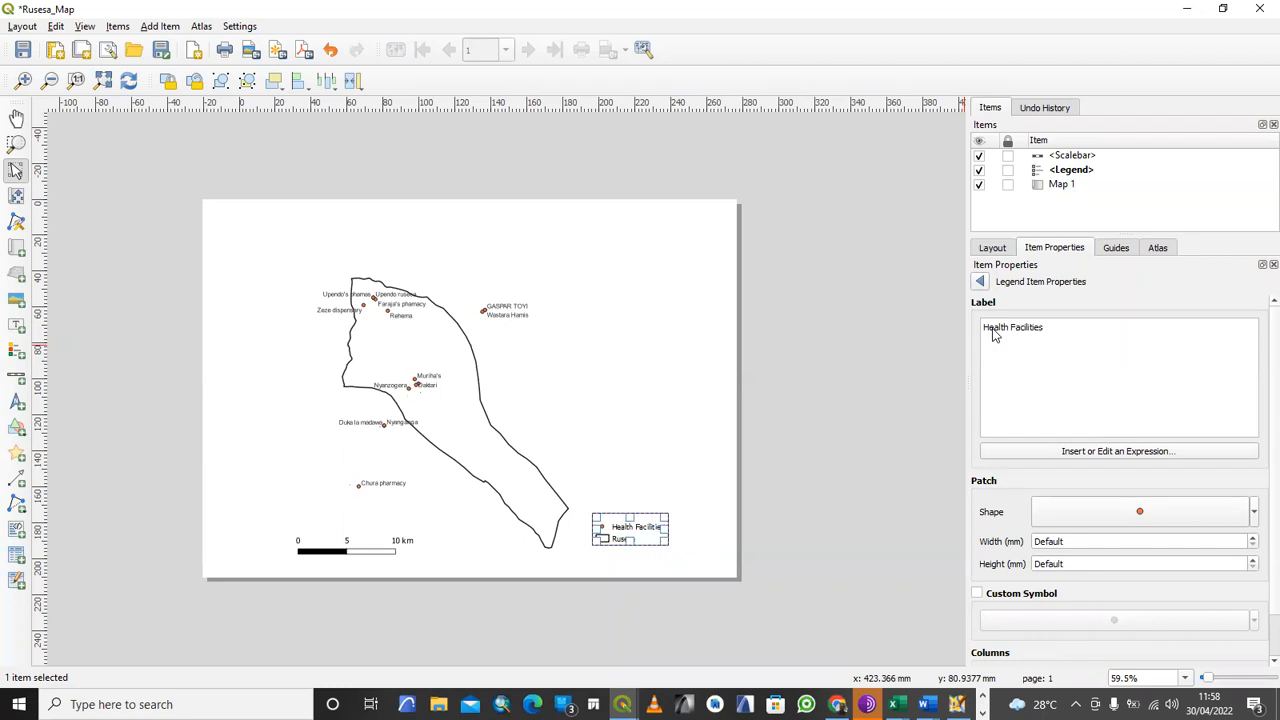
left_click(980, 283)
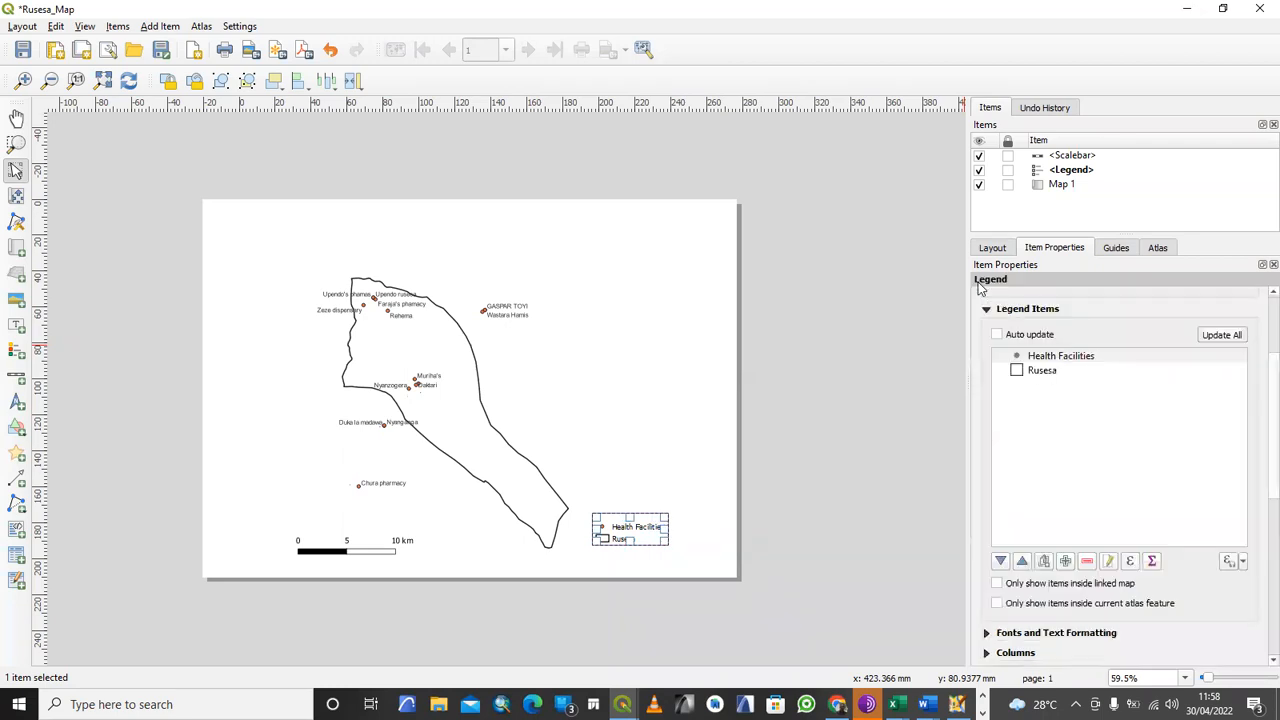
- Relabel the Rusesa legend entry as Rusesa Boundary and shift the legend closer to the page's lower-right corner
left_click(1052, 371)
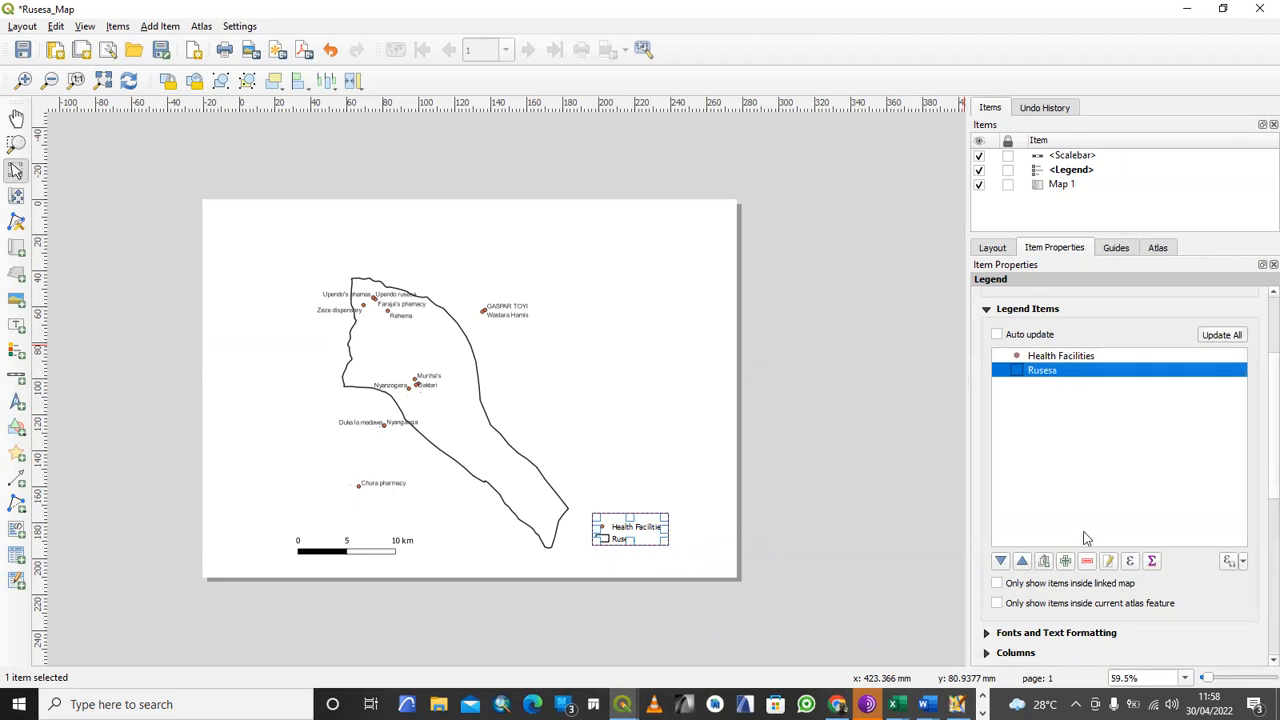
left_click(1109, 560)
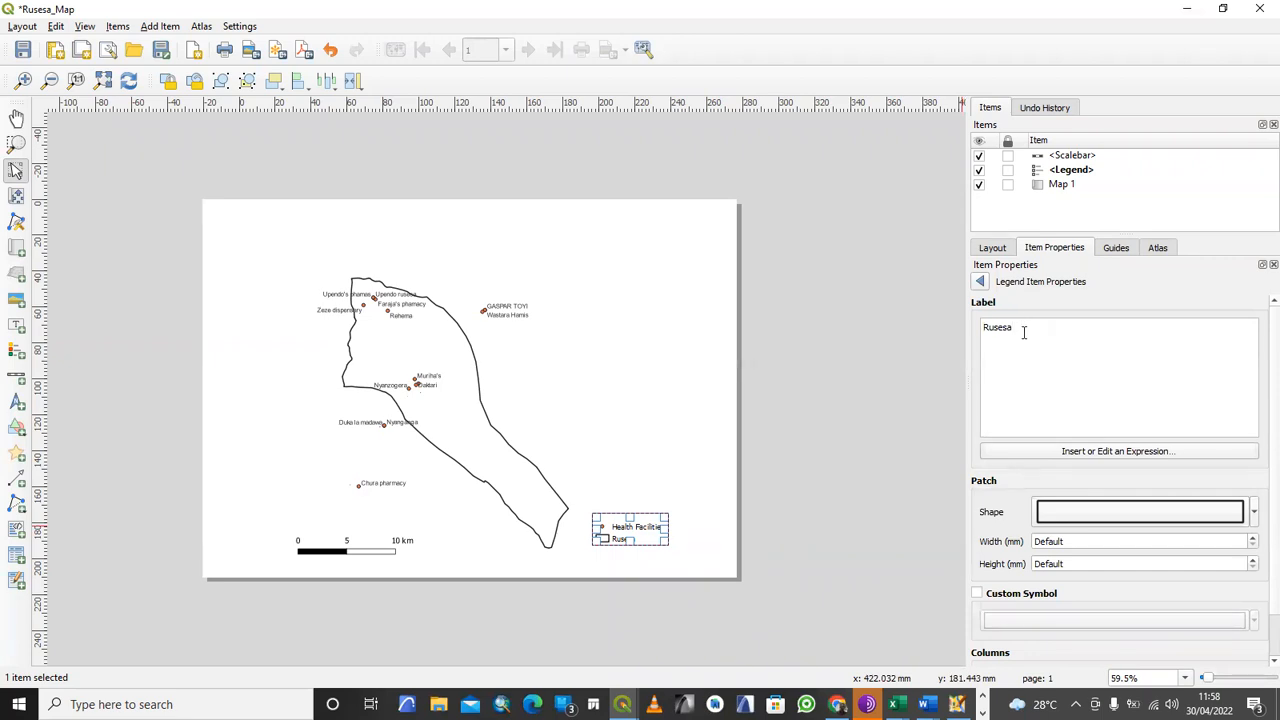
type("dary")
left_click(980, 281)
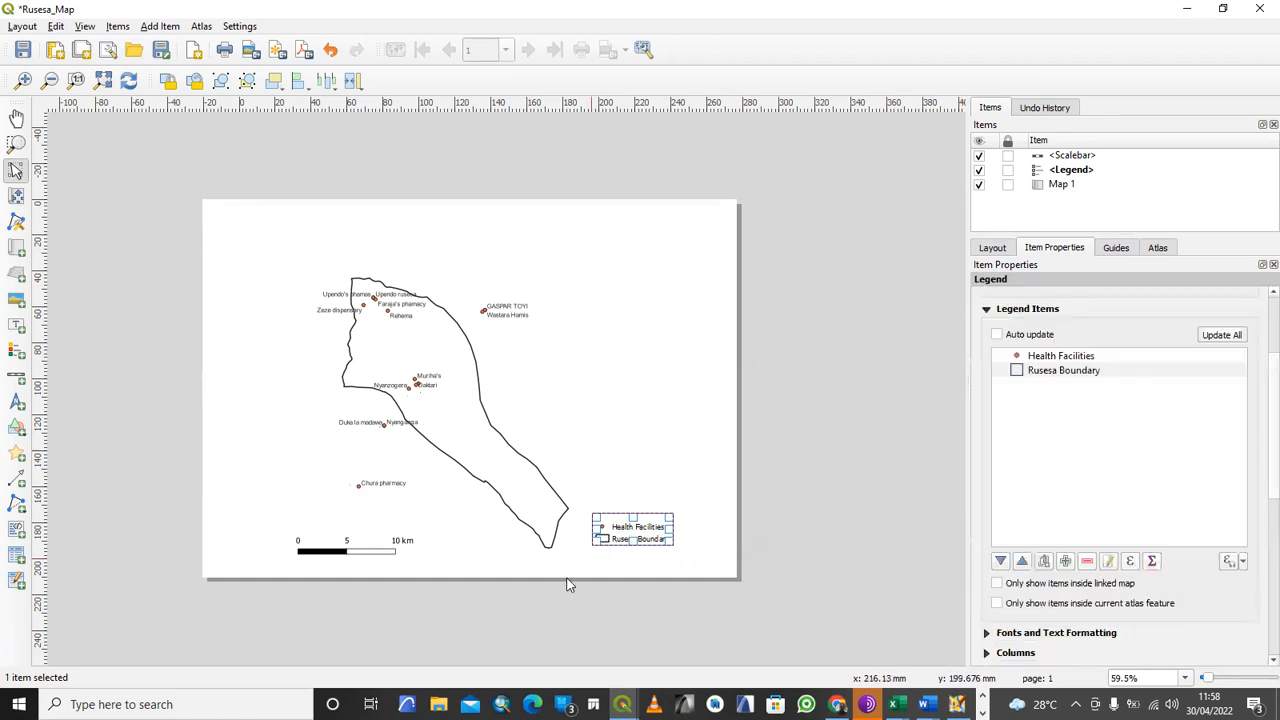
left_click_drag(663, 549, 694, 560)
- Add a north arrow in the page's upper-right area, above the legend
left_click(381, 556)
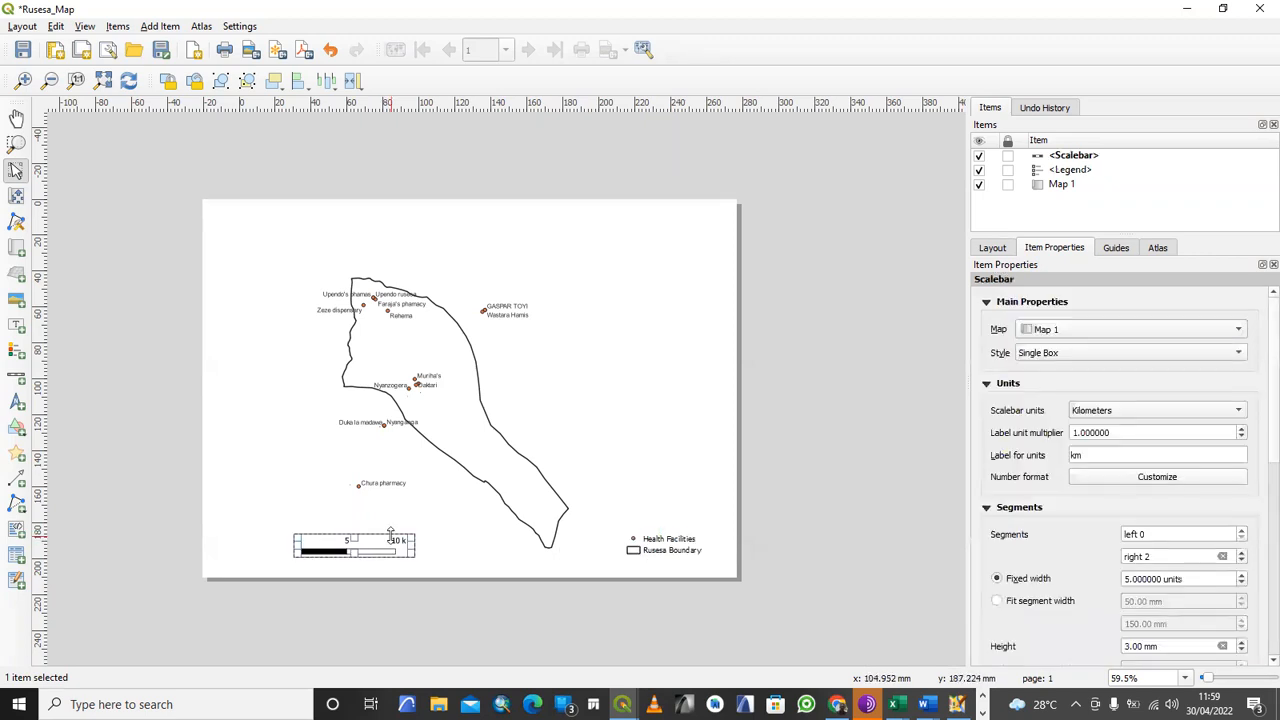
left_click(15, 402)
left_click_drag(629, 258, 674, 312)
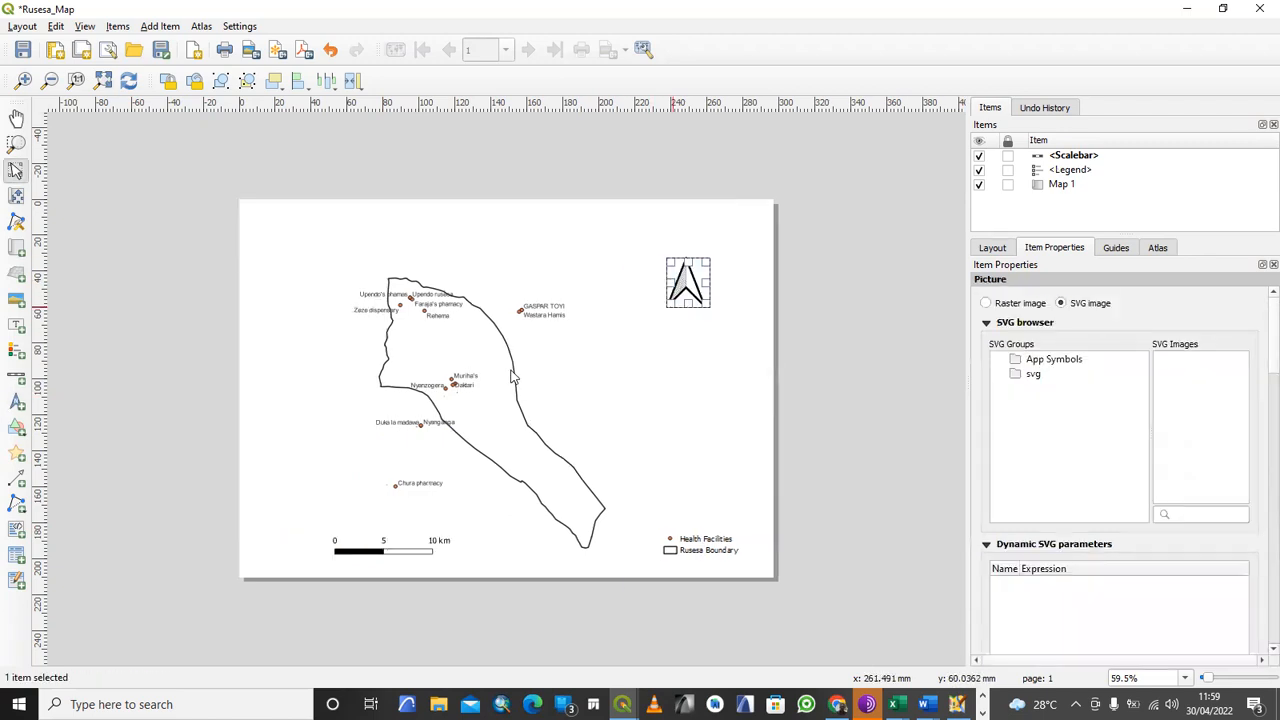
left_click(668, 392)
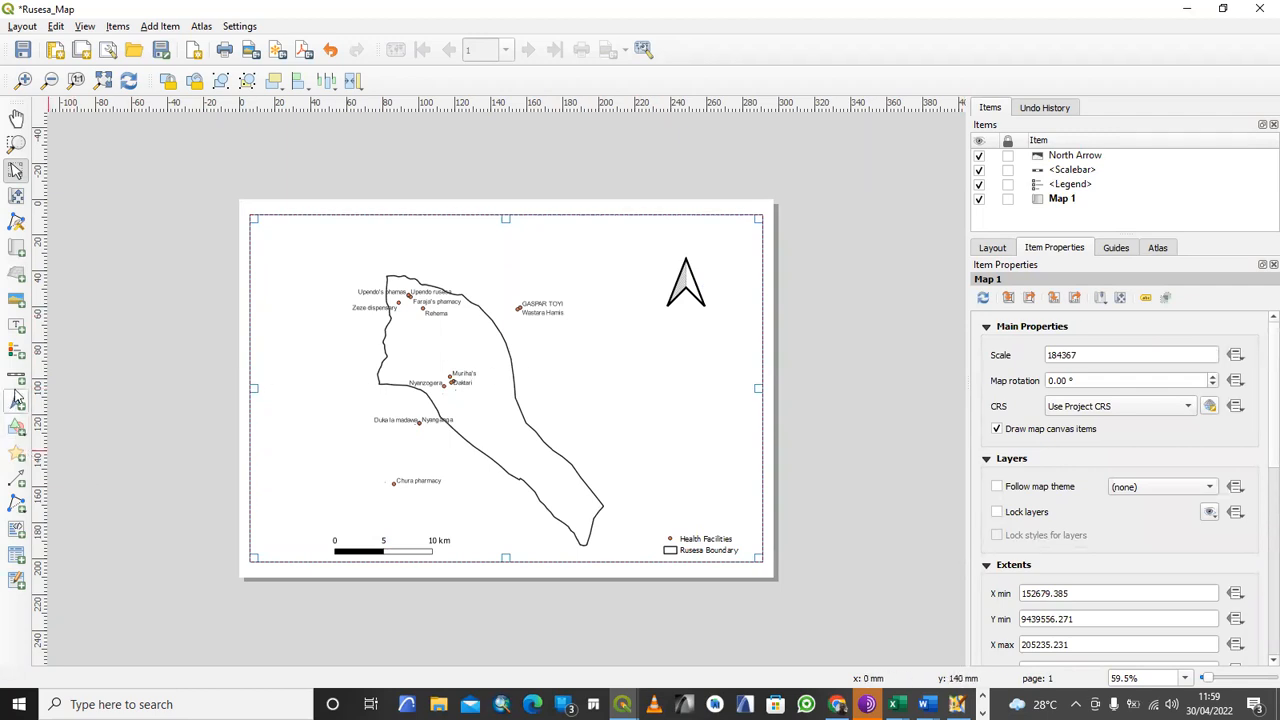
- Add a text label above the Rusesa boundary reading "Health Facilities at Rusesa Ward"
left_click(16, 327)
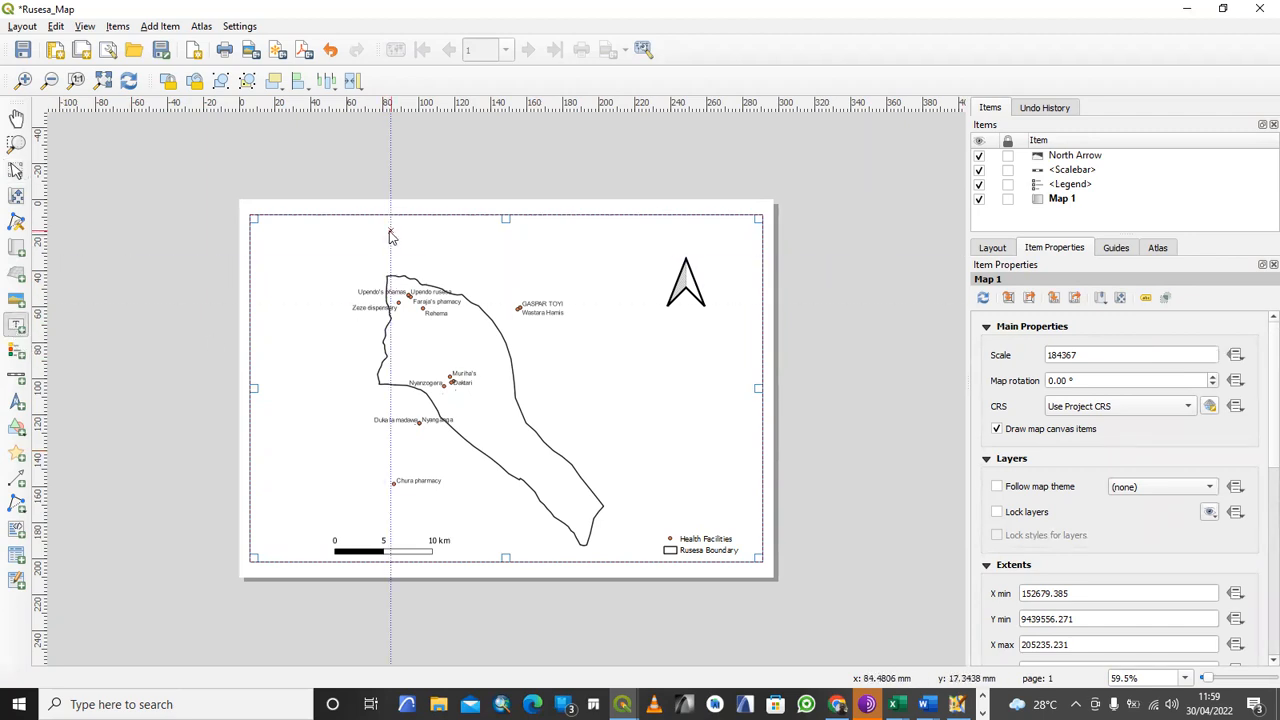
left_click_drag(375, 228, 609, 262)
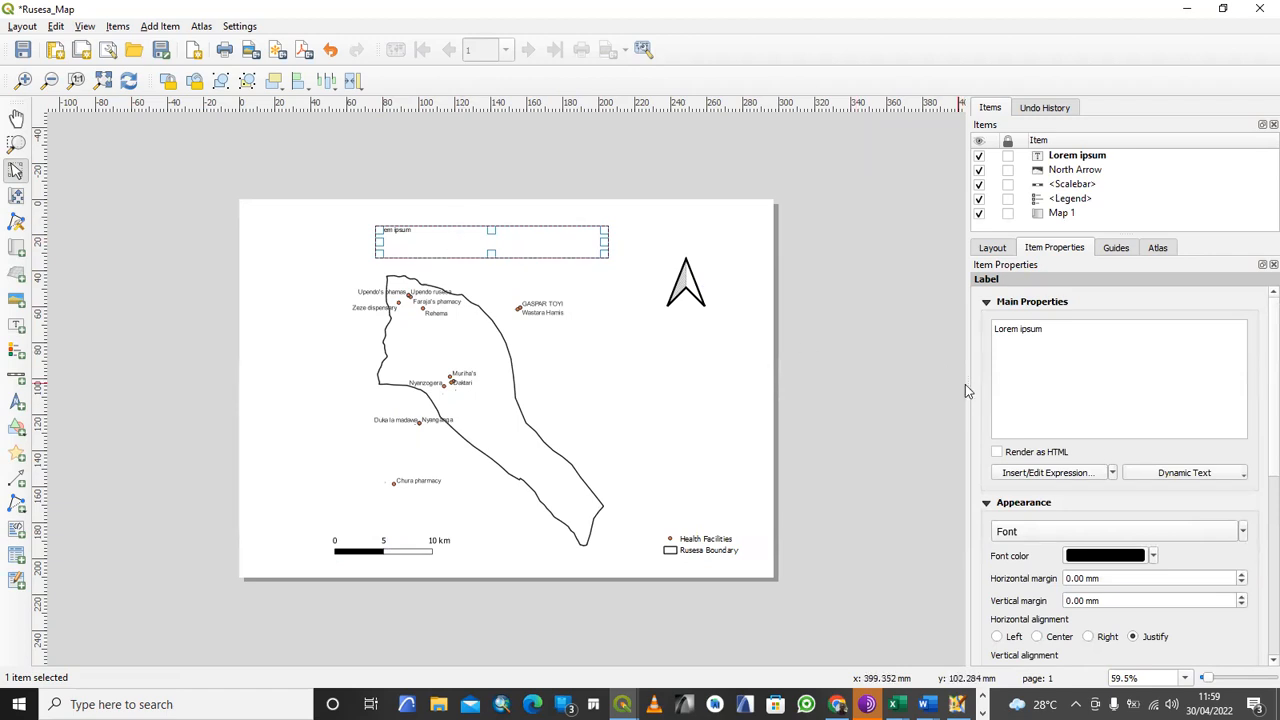
left_click_drag(1062, 328, 945, 328)
type("Health Faci")
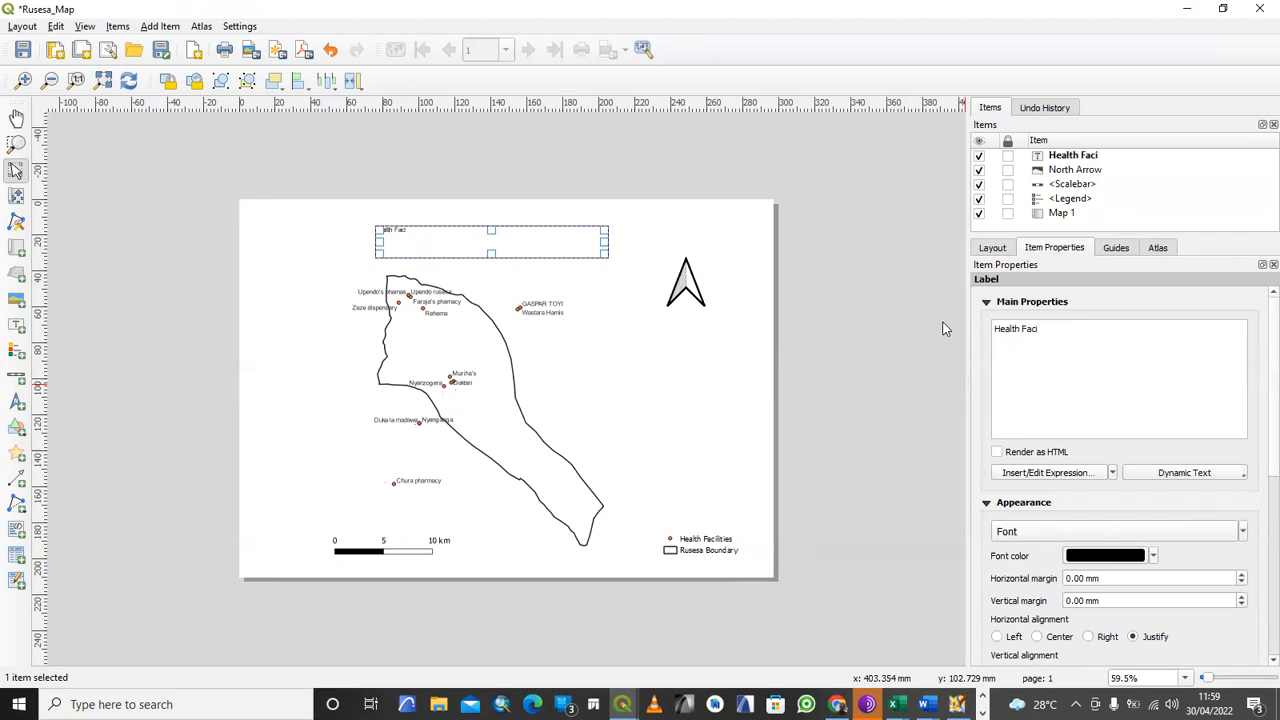
type("lities at Rusesa Ward")
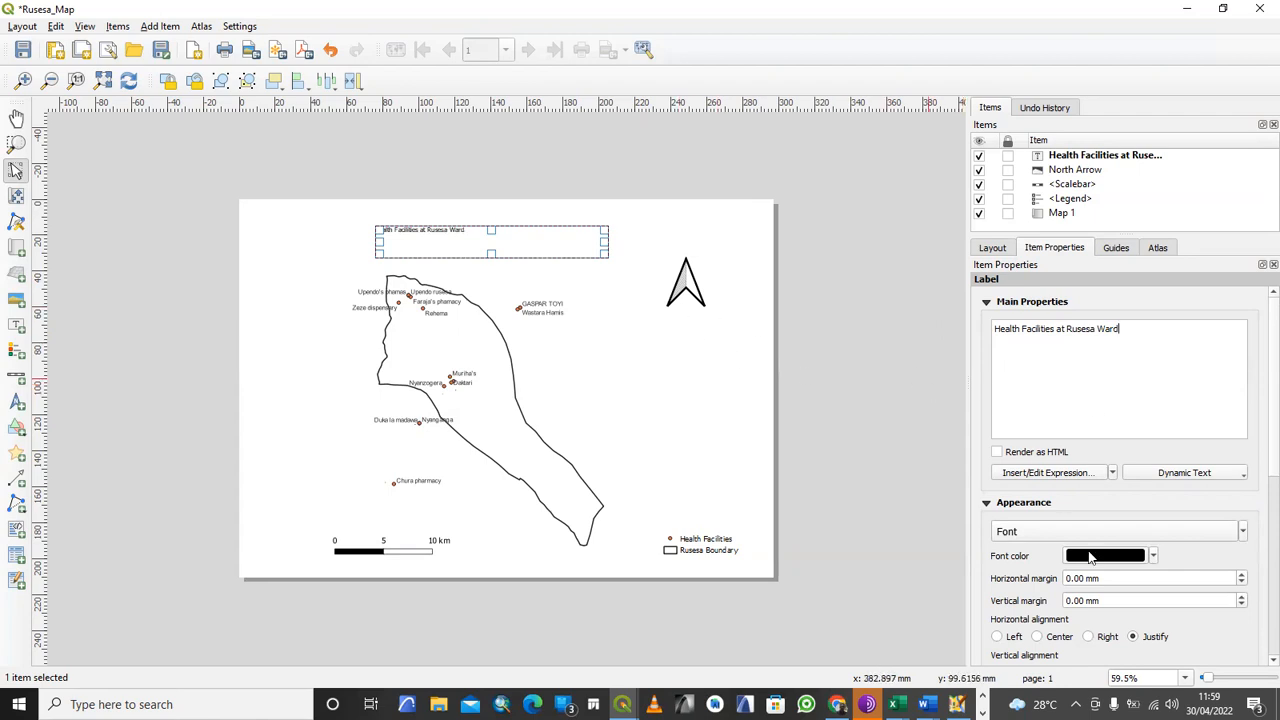
- Open the title label's font settings and make its text bold and underlined
left_click(1052, 532)
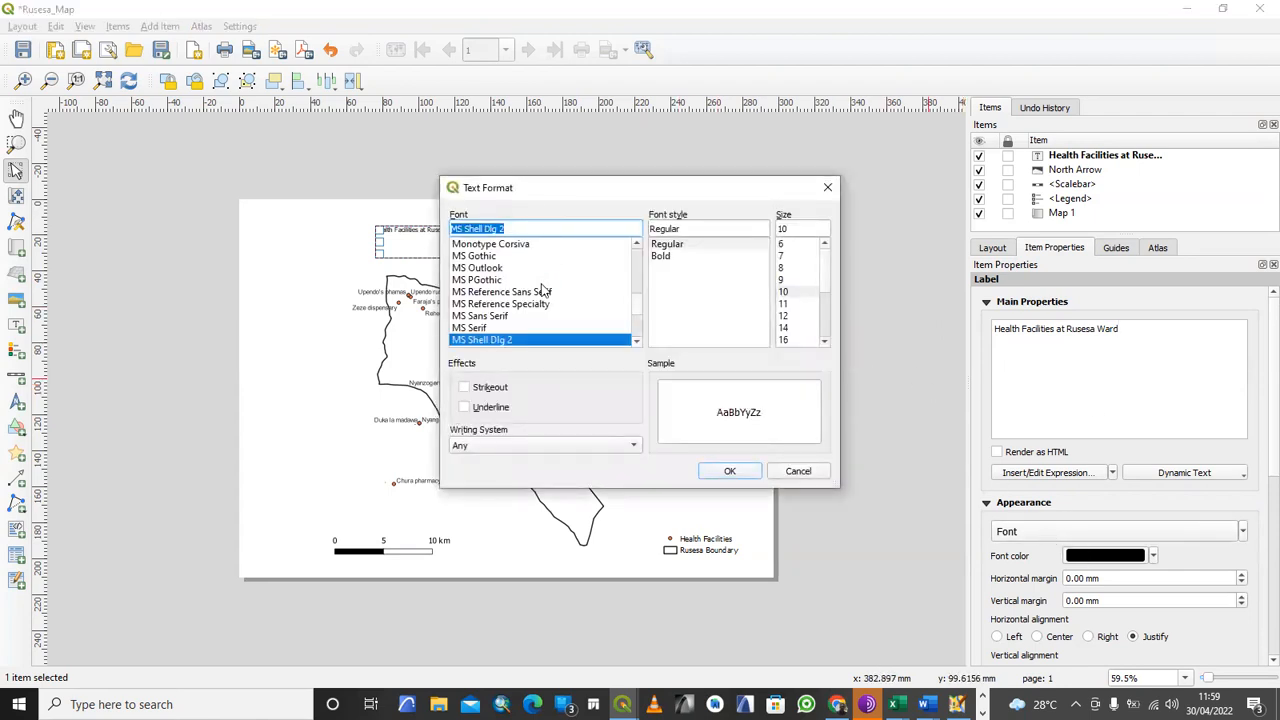
left_click(661, 258)
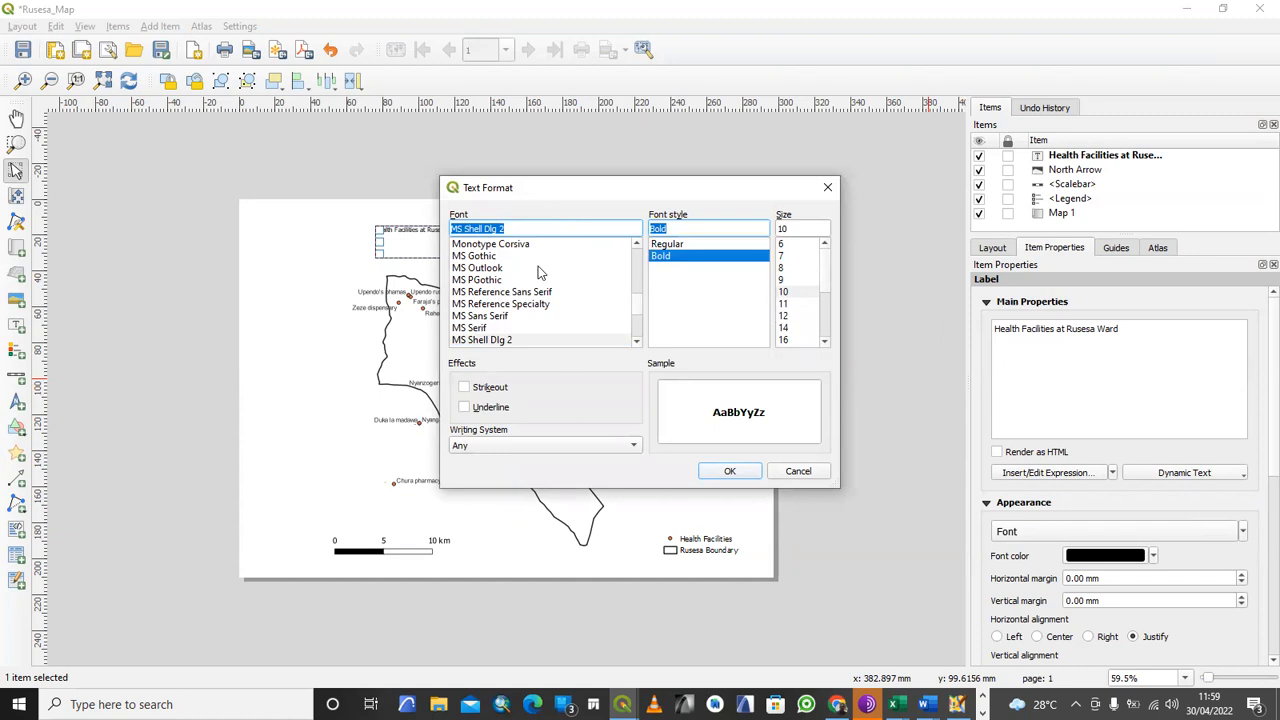
left_click(466, 414)
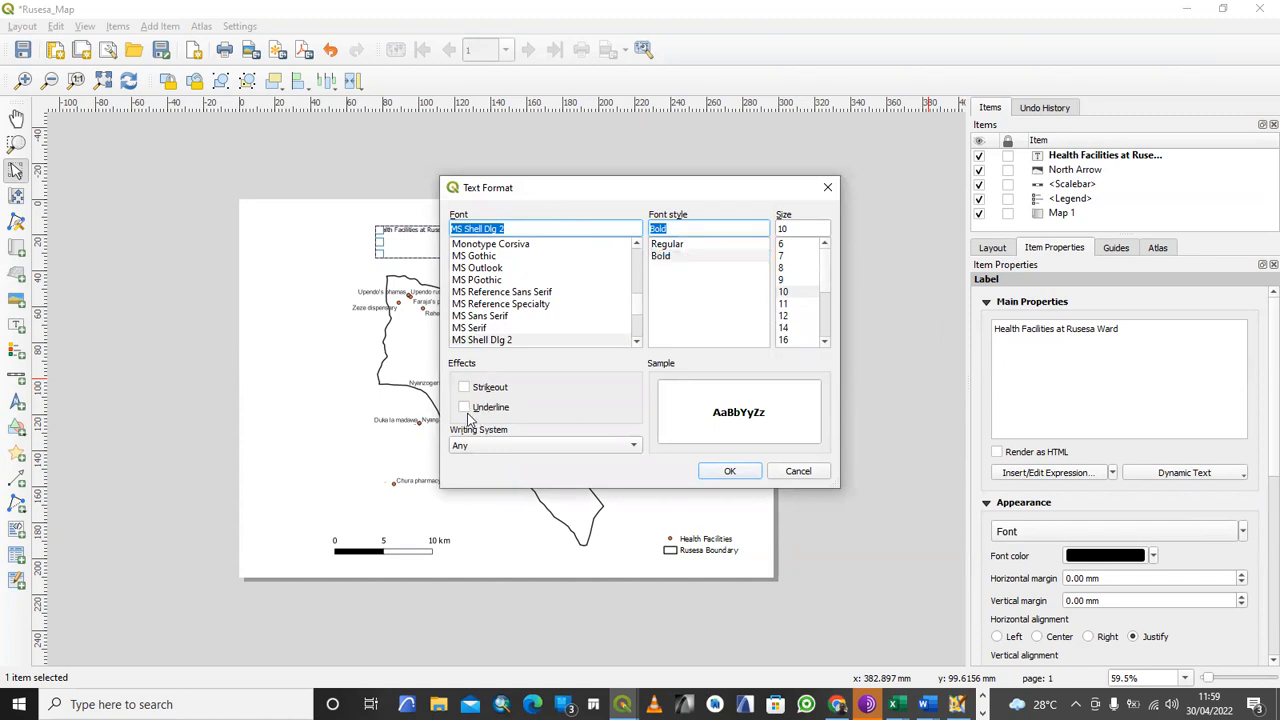
left_click(464, 410)
- Set the title label's font to Arial Regular at size 28 and apply it
scroll(568, 293, "down", 3)
scroll(568, 293, "down", 20)
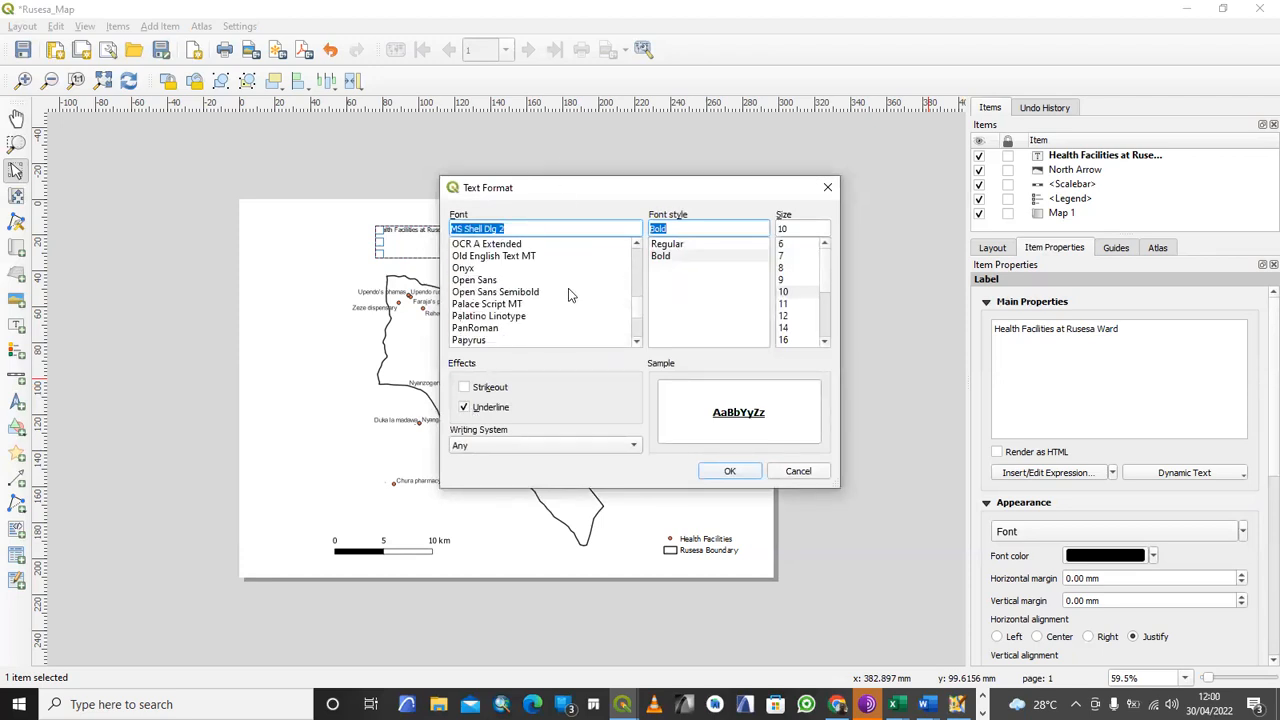
scroll(568, 293, "down", 2)
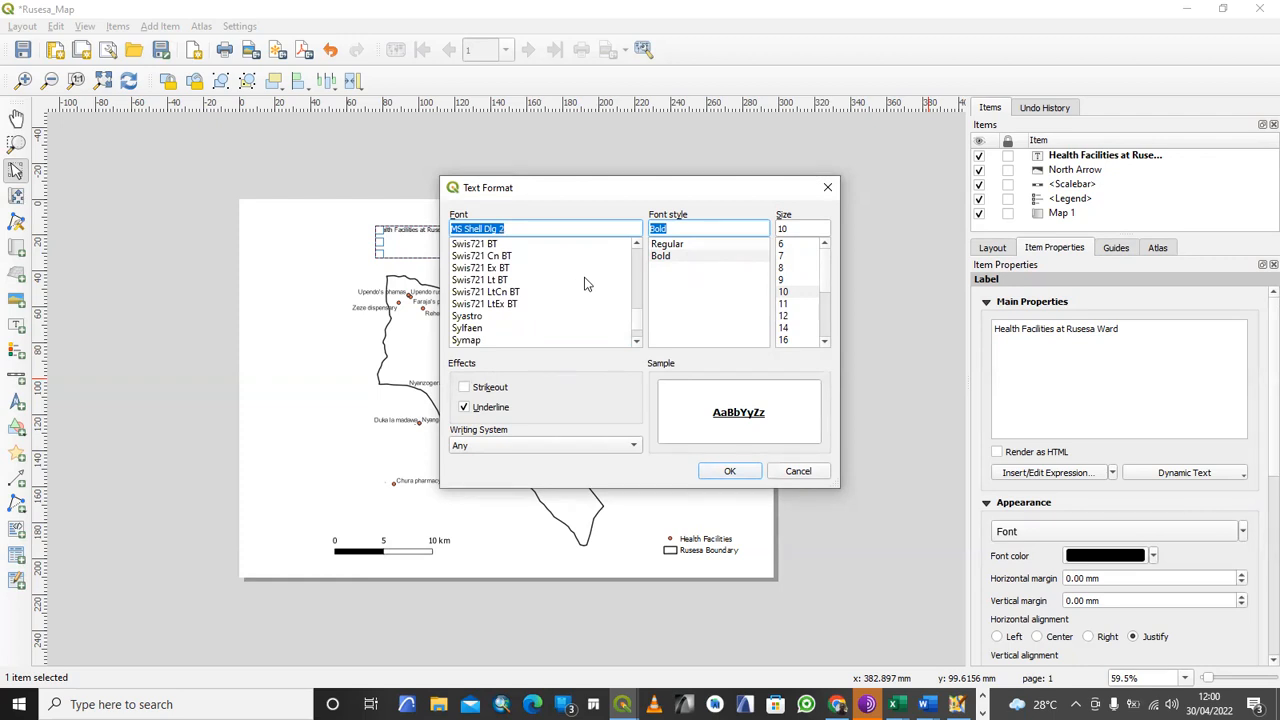
left_click(600, 229)
type("adEref")
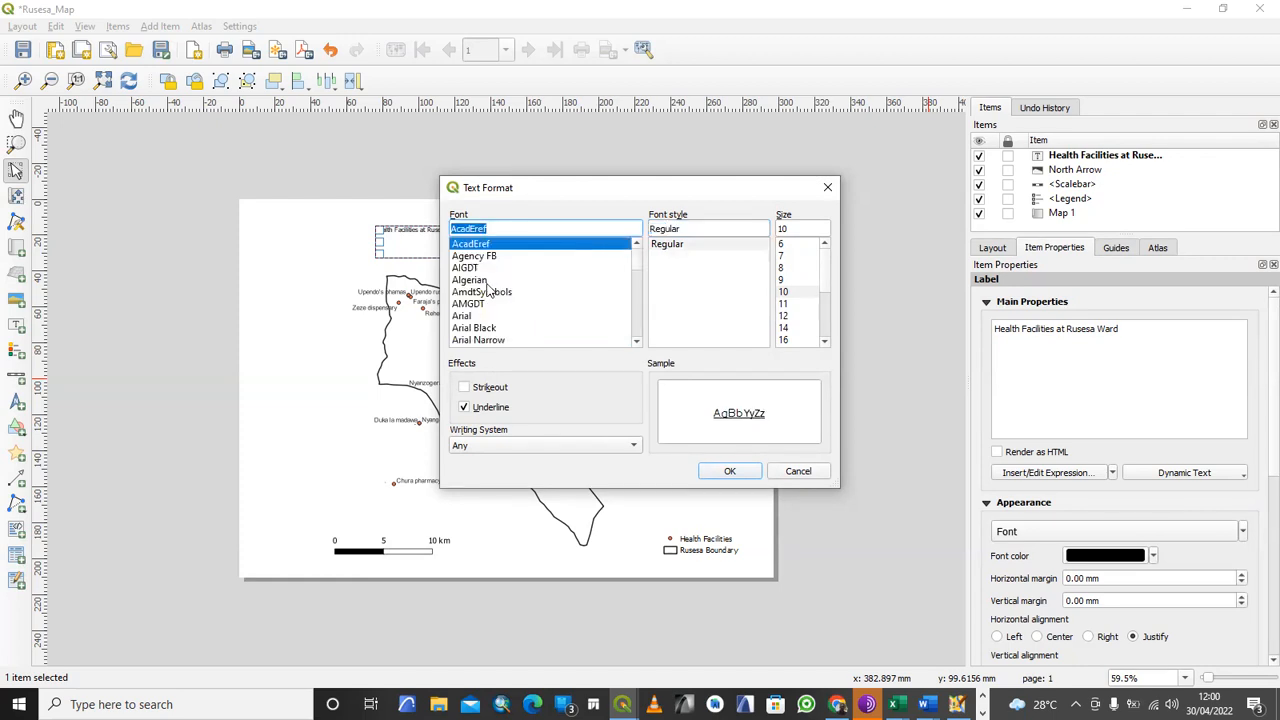
left_click(467, 303)
left_click(463, 316)
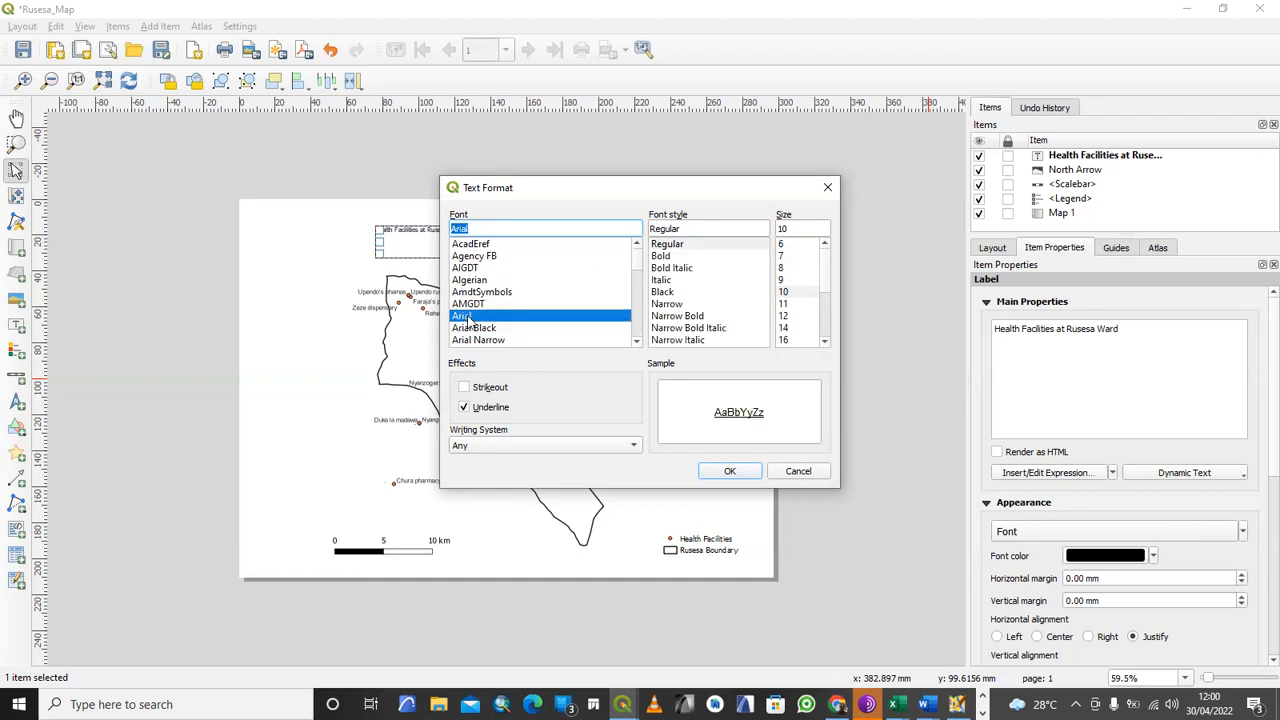
scroll(808, 318, "down", 3)
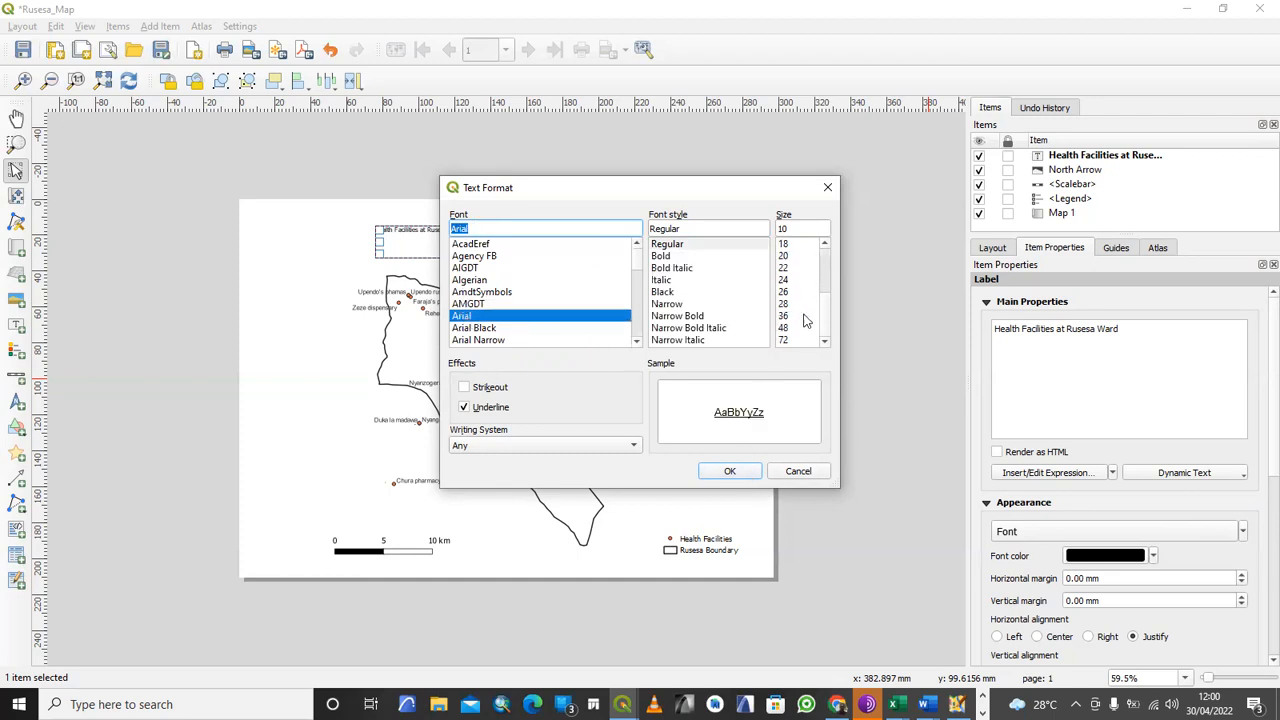
left_click(784, 304)
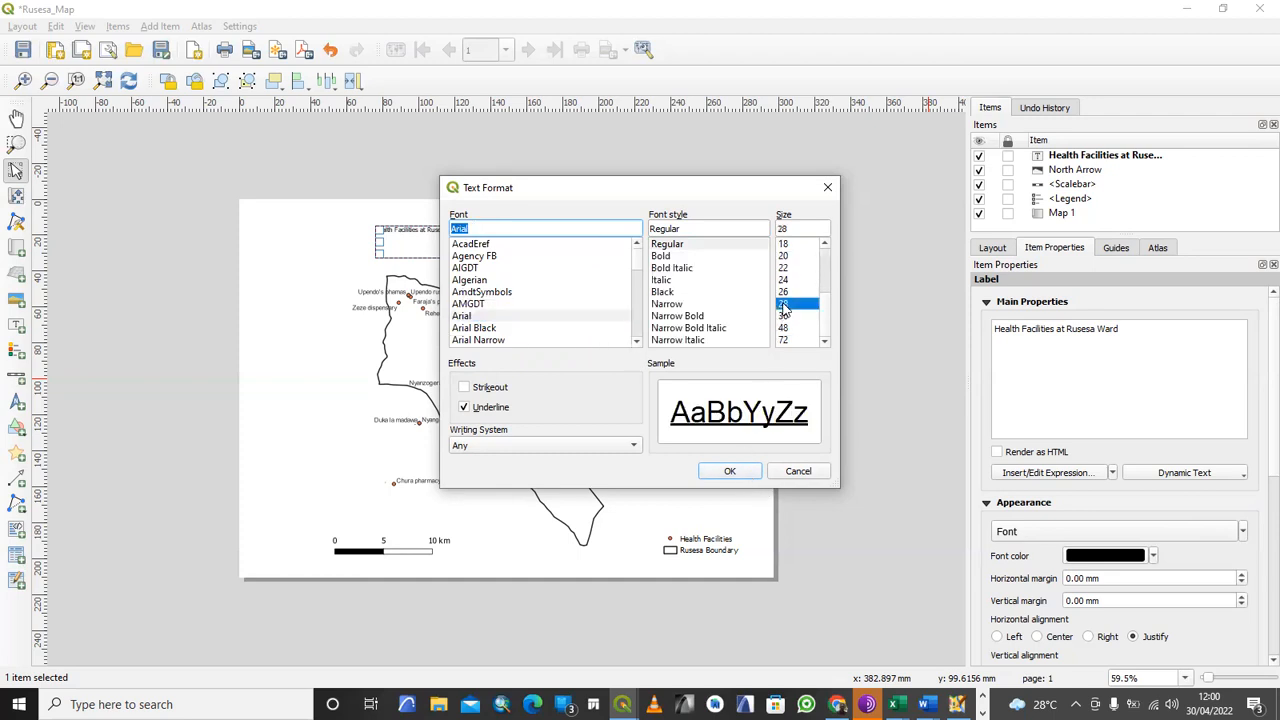
left_click(729, 471)
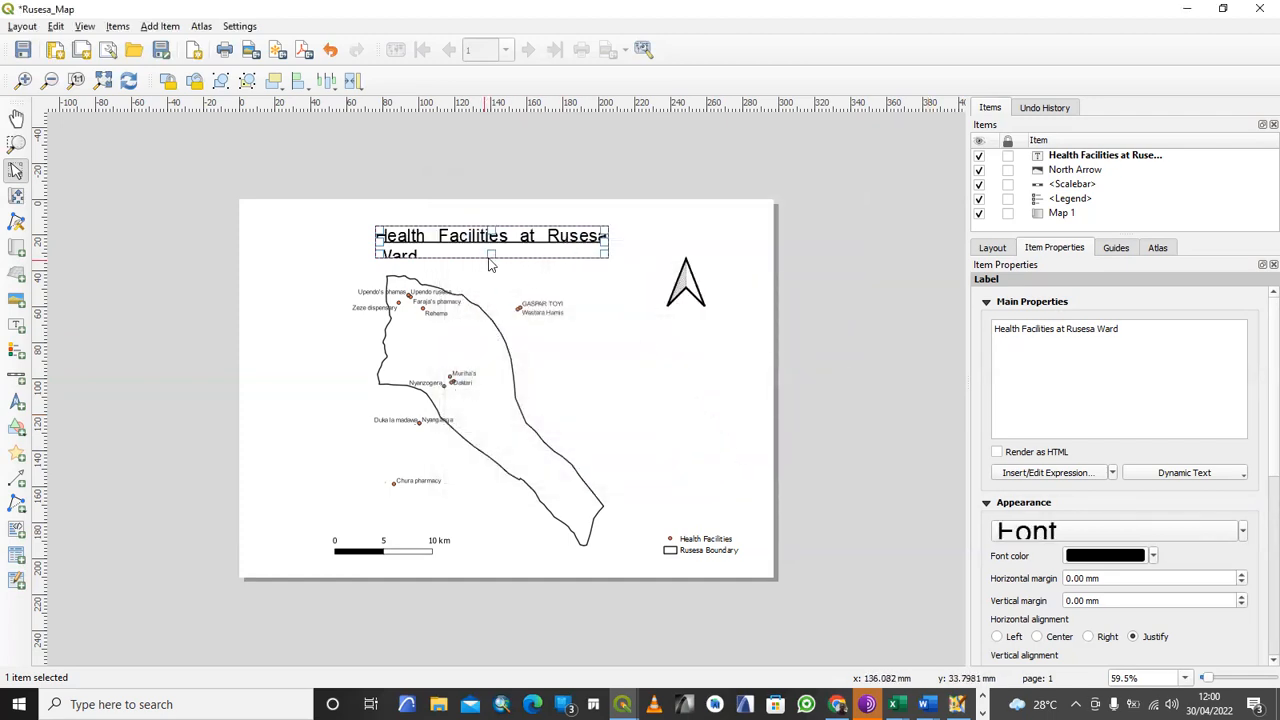
- Extend the title label's frame downward to fit both text lines and center the text horizontally
left_click_drag(492, 257, 482, 268)
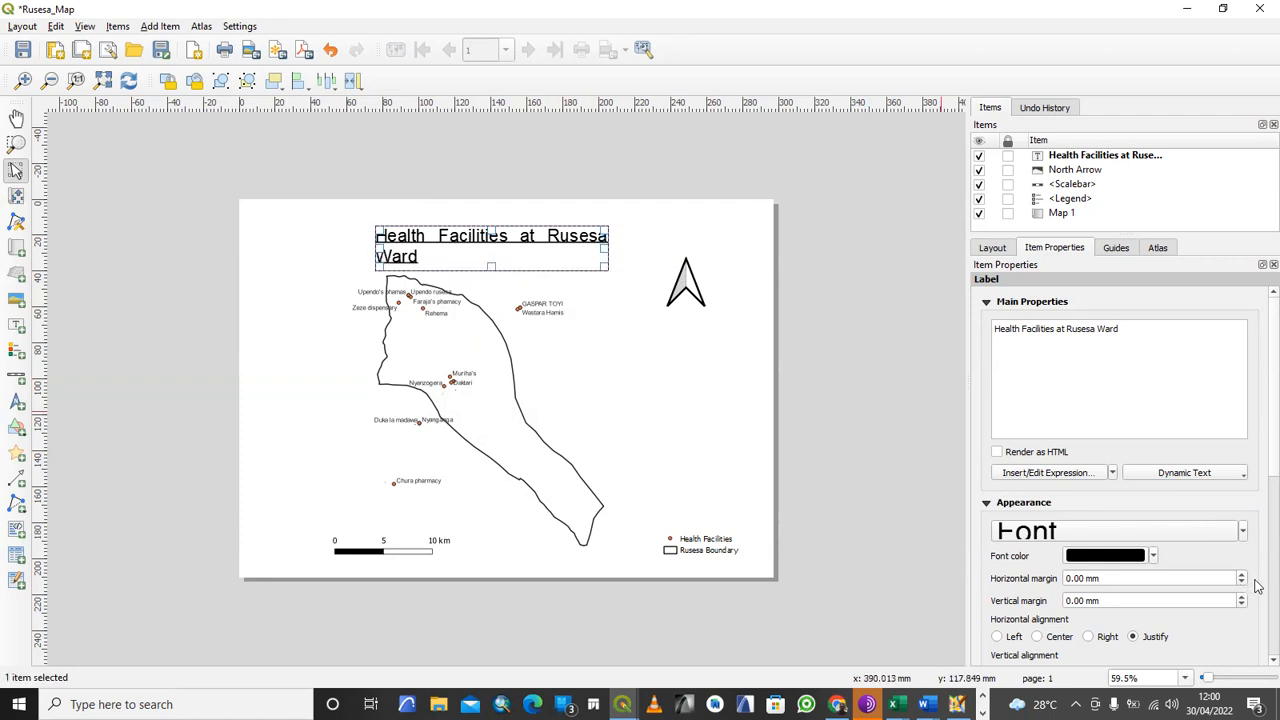
left_click(1037, 636)
scroll(1038, 586, "down", 2)
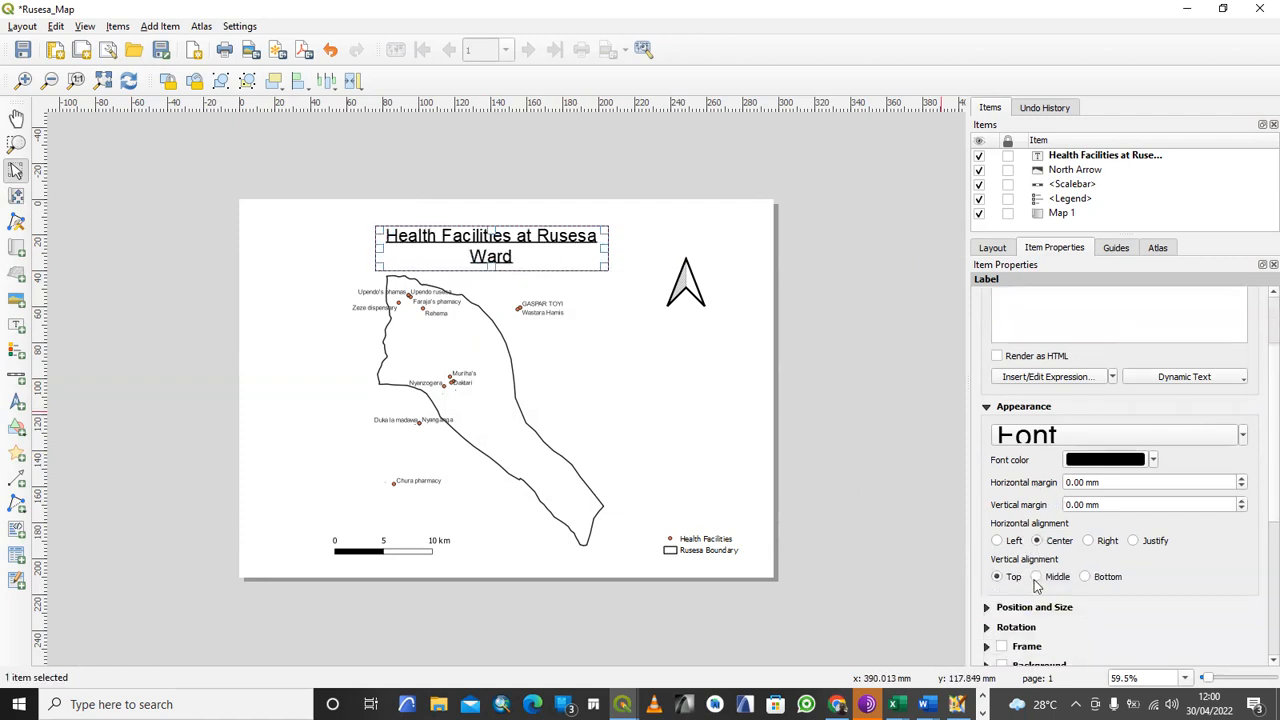
- Set the title label's vertical alignment to Middle and deselect it
left_click(1037, 577)
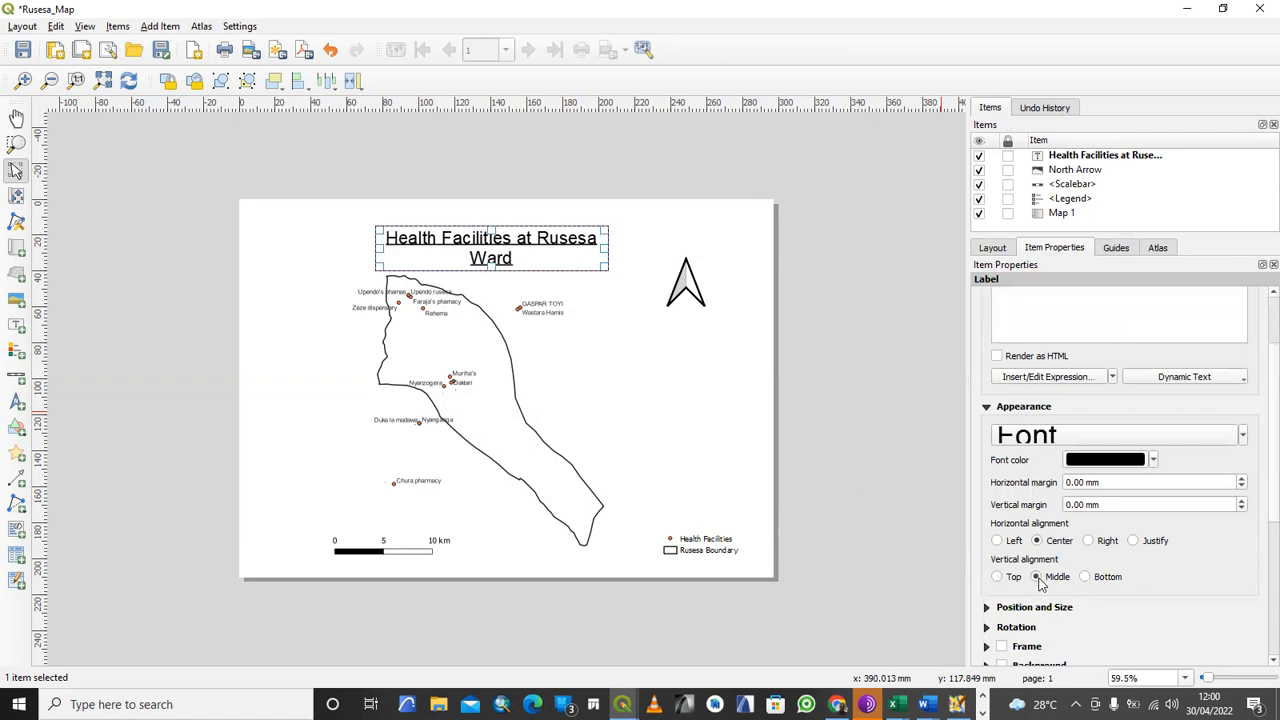
left_click(874, 467)
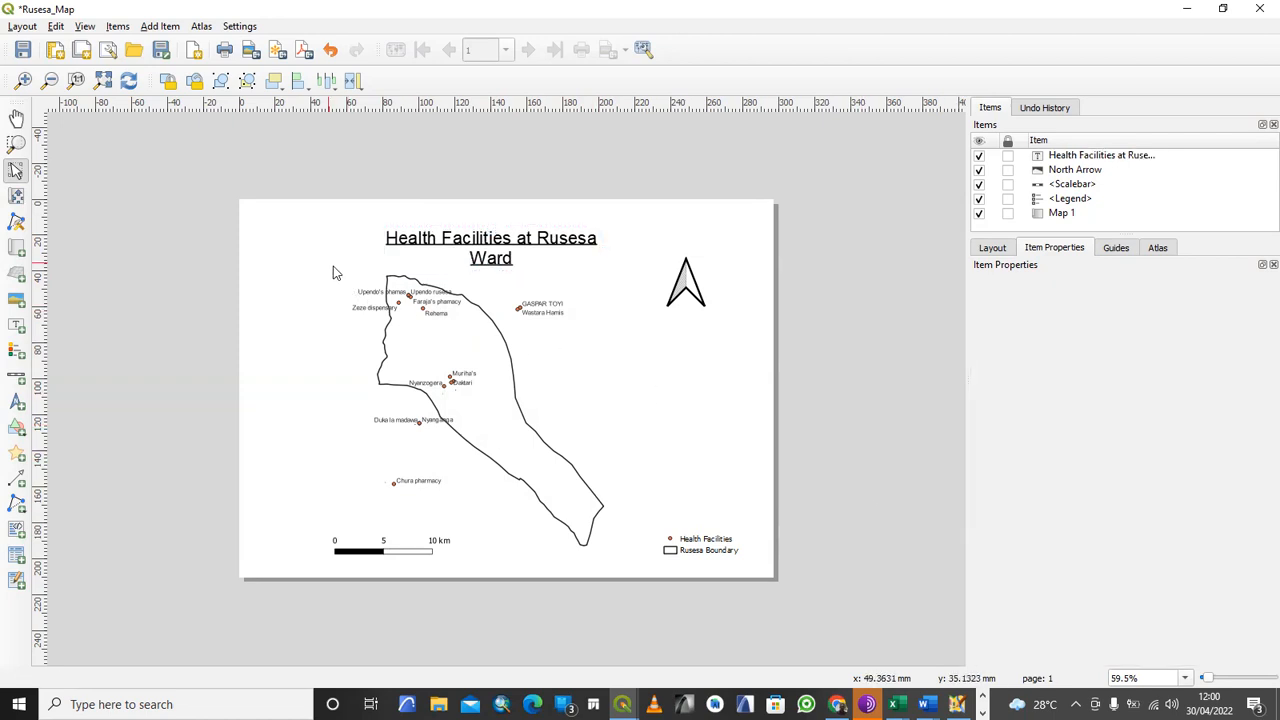
- Enable a frame around the Map 1 item in the layout
left_click(313, 314)
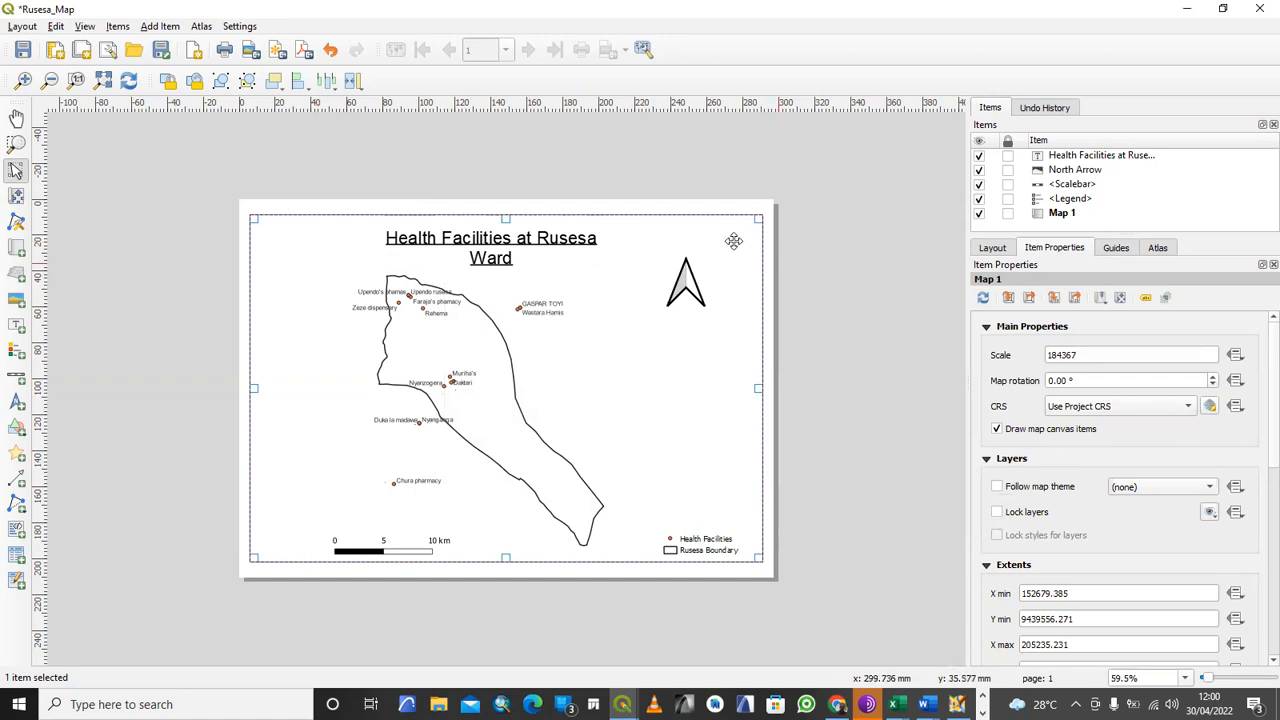
scroll(1045, 500, "down", 3)
scroll(1022, 636, "down", 3)
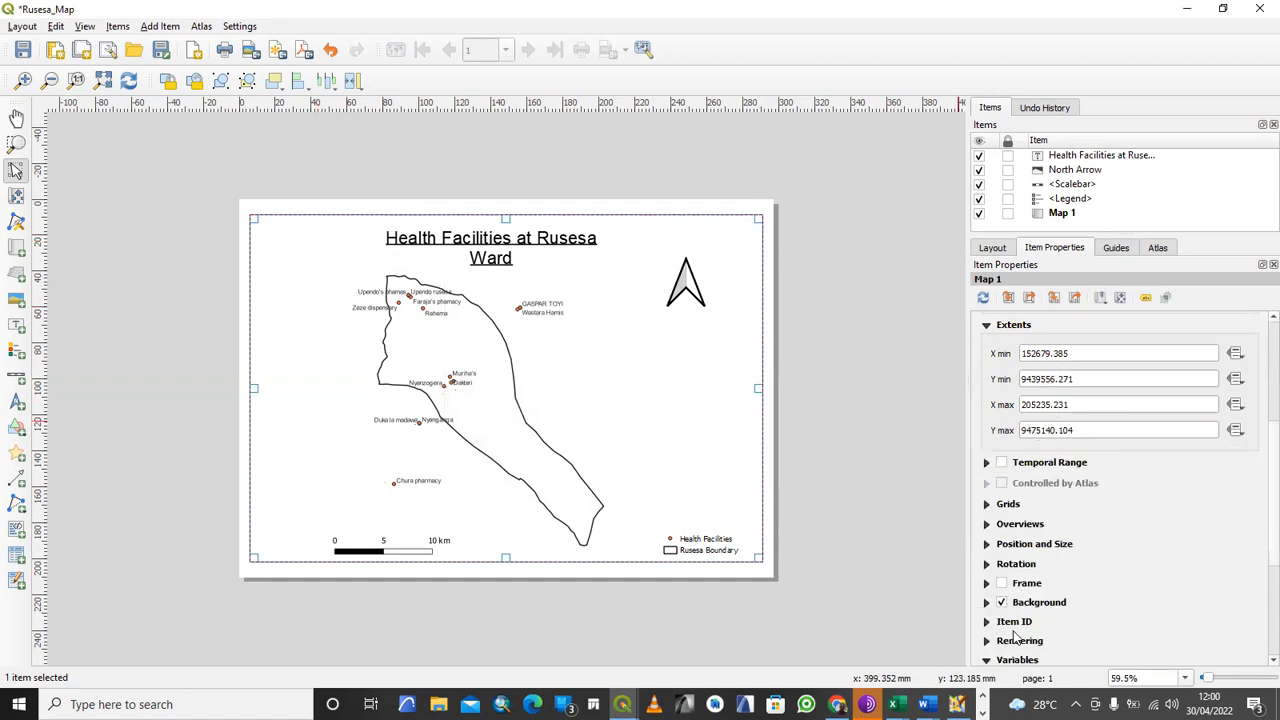
left_click(1001, 583)
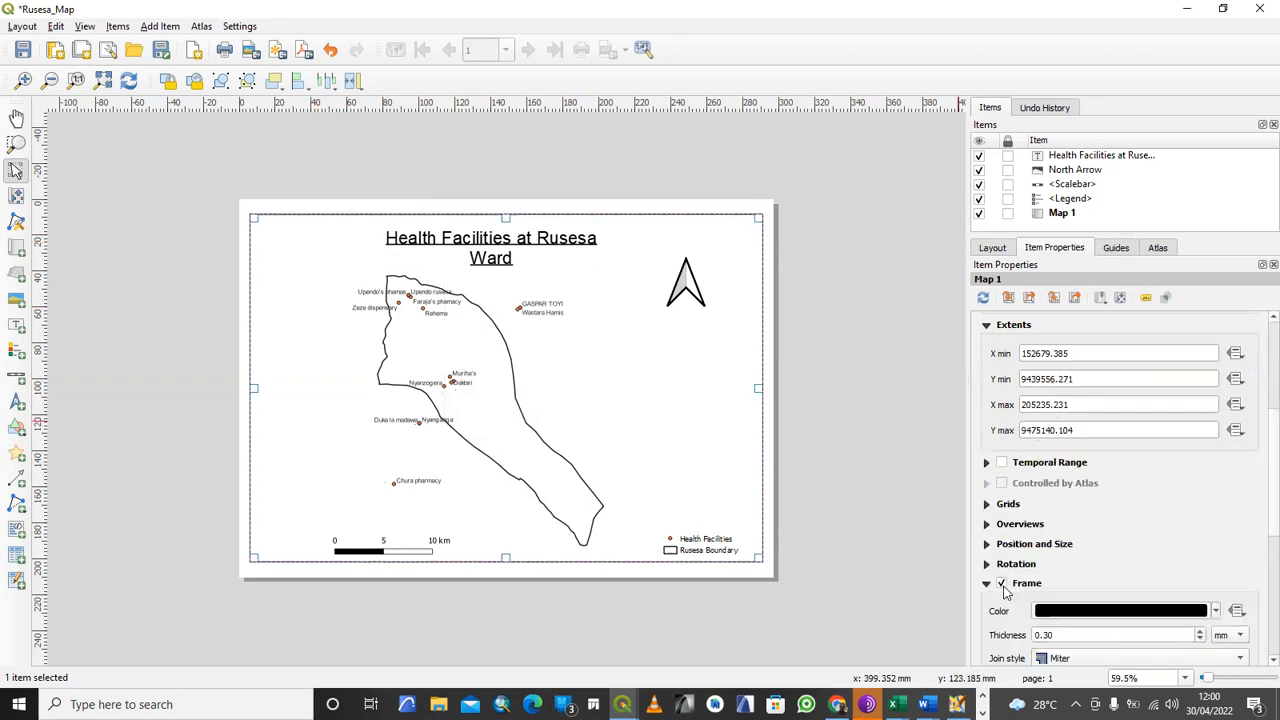
left_click(869, 484)
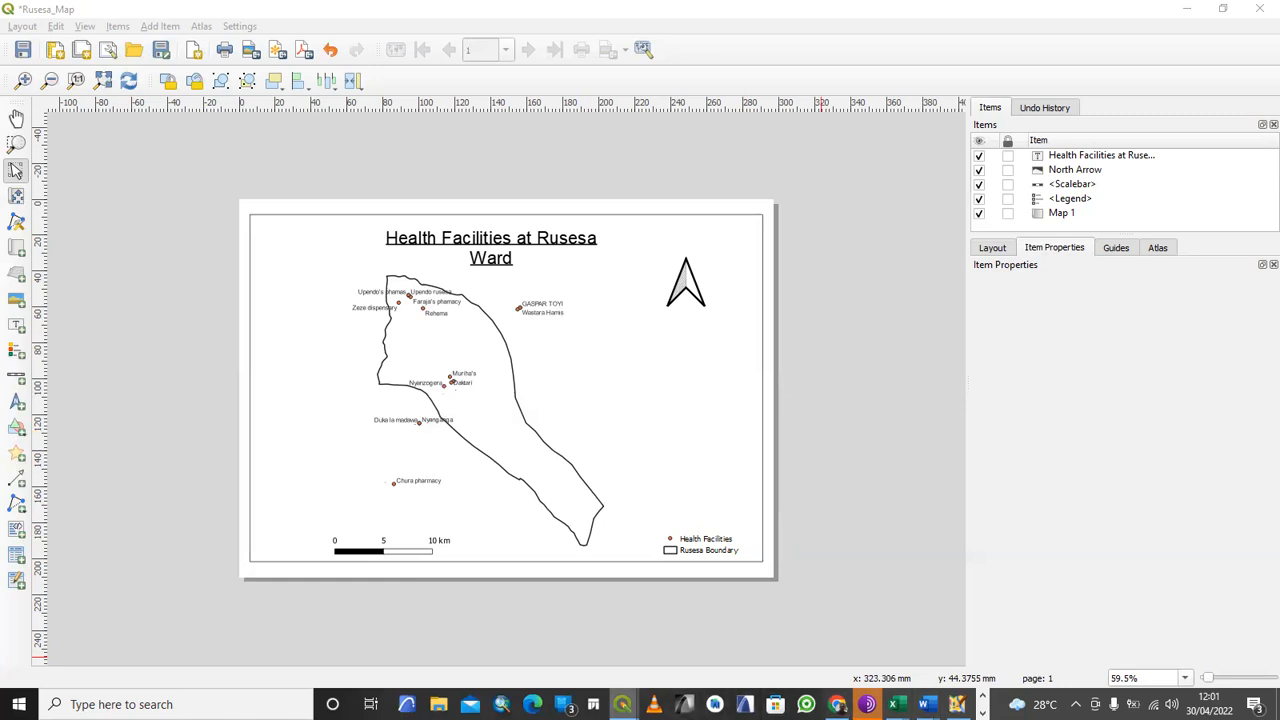
- Switch to the main QGIS project window and open the symbology properties of the Rusesa_planet_osm_point_points layer
mouse_move(621, 704)
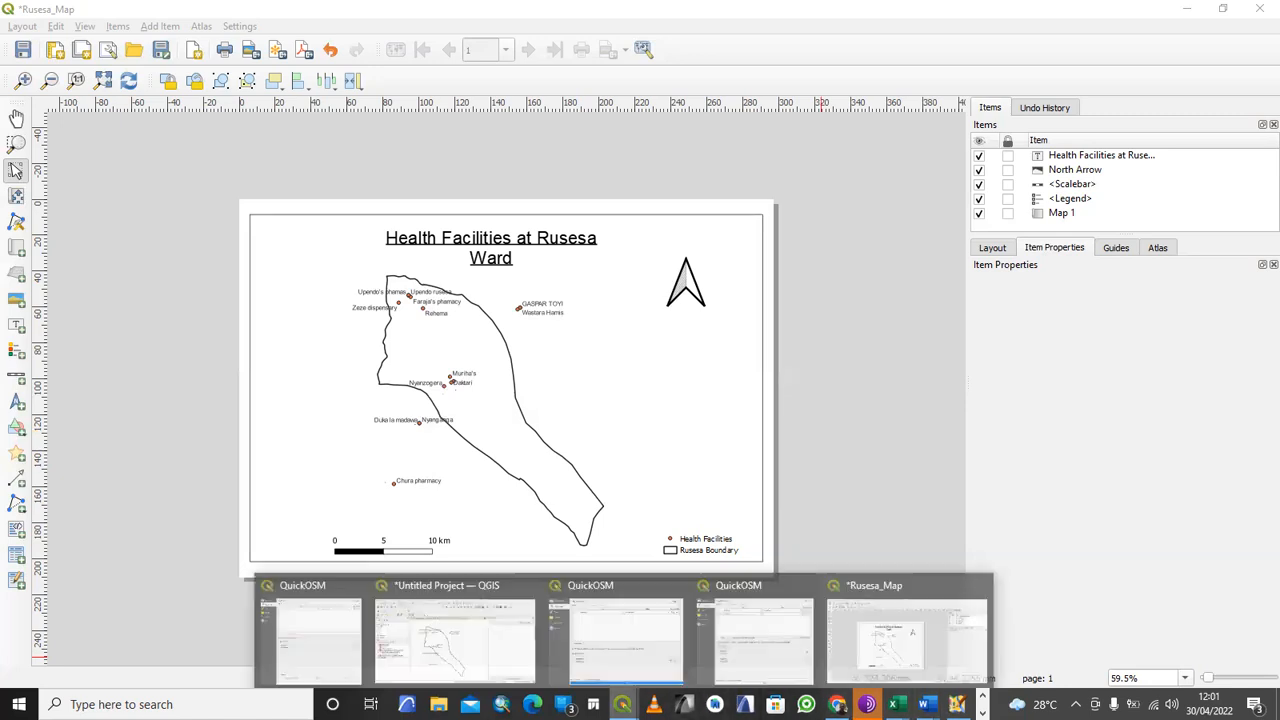
left_click(468, 628)
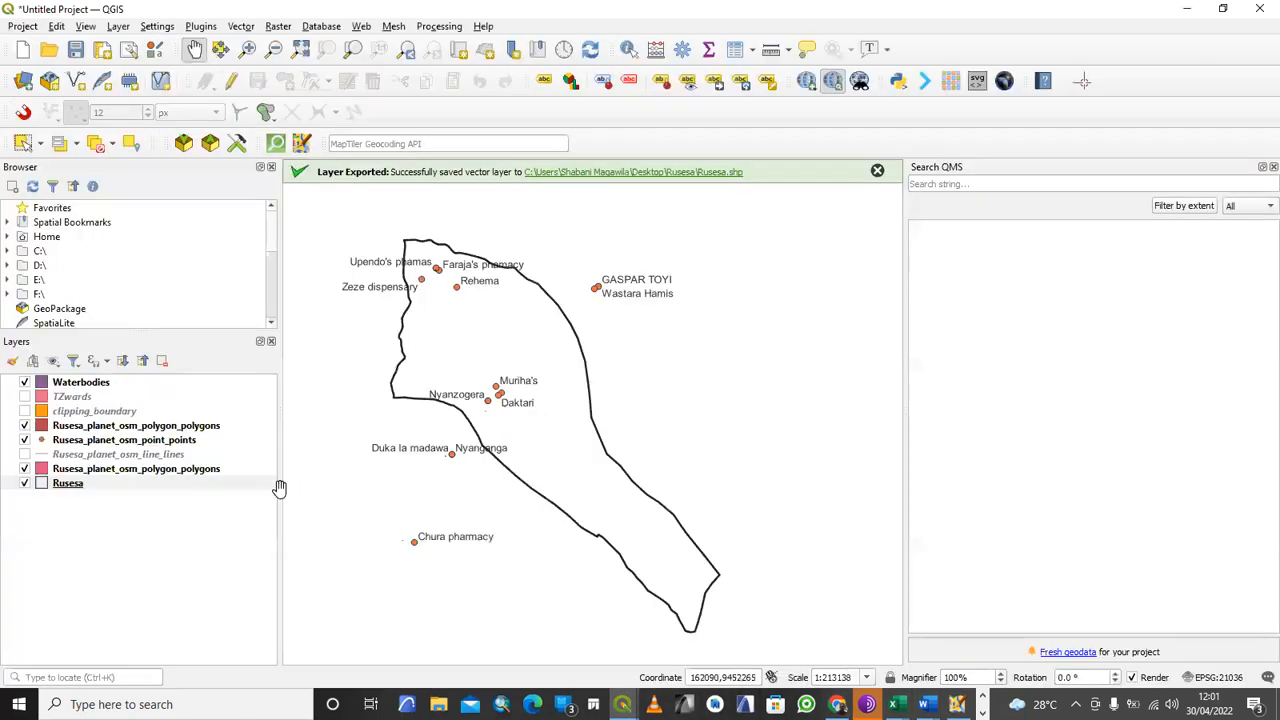
right_click(131, 440)
left_click(160, 428)
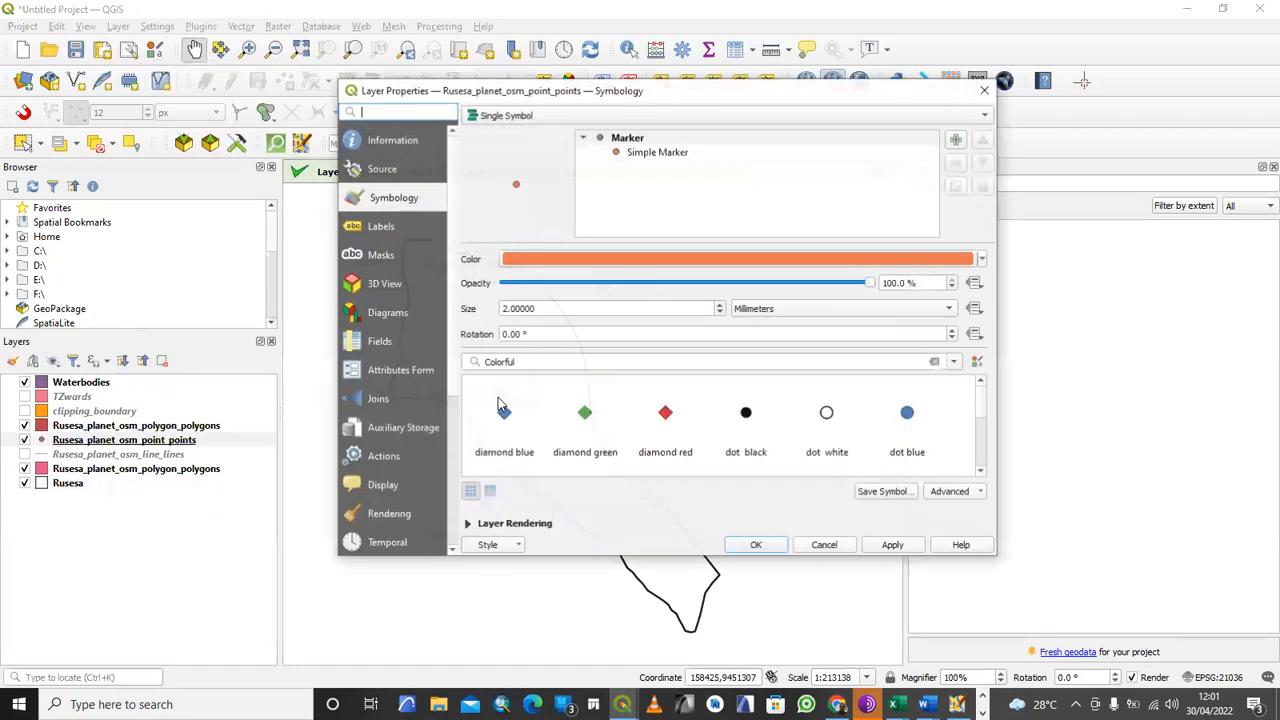
- Change the point layer's marker to the "topo hospital" symbol from the All Symbols set and apply it
scroll(812, 418, "down", 2)
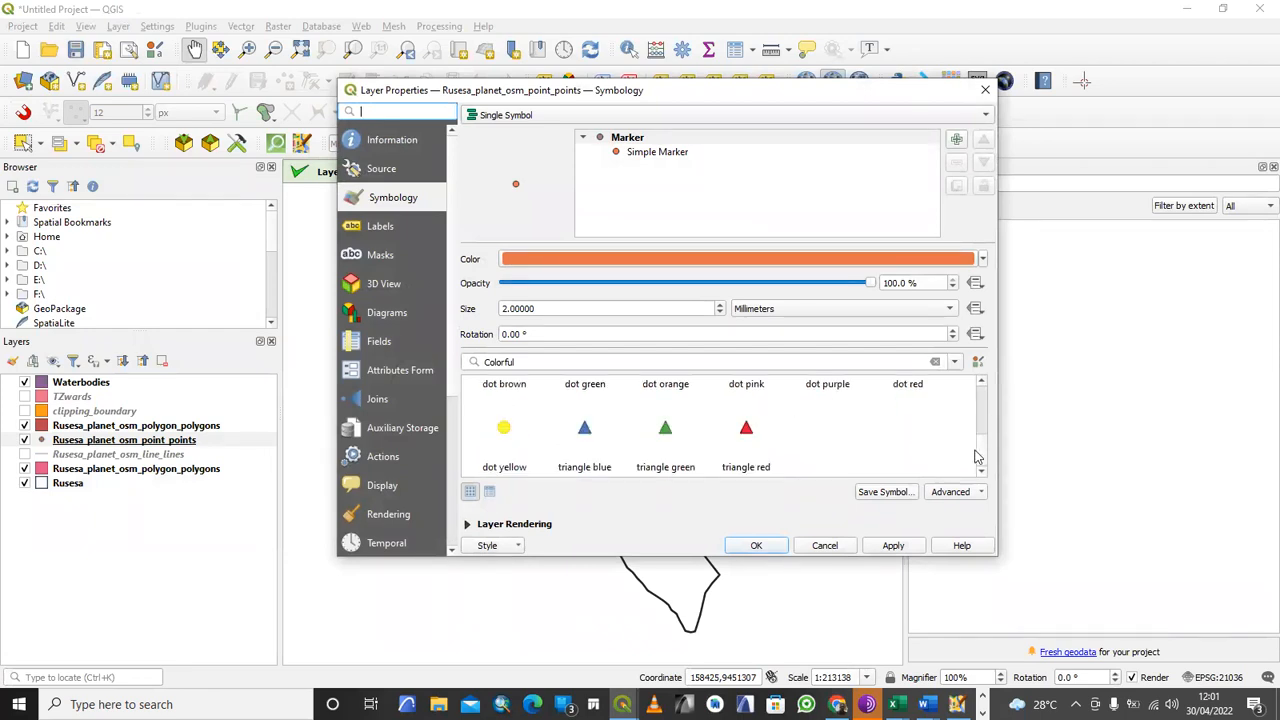
scroll(976, 457, "up", 3)
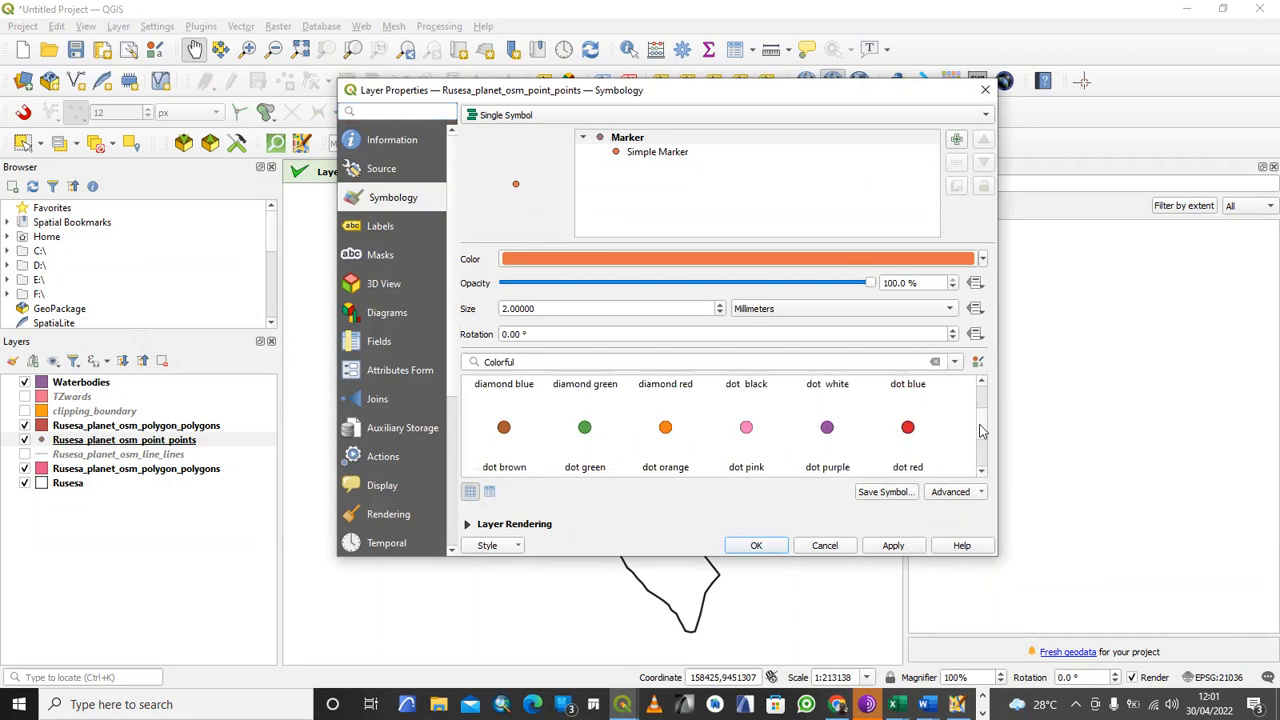
scroll(980, 430, "up", 1)
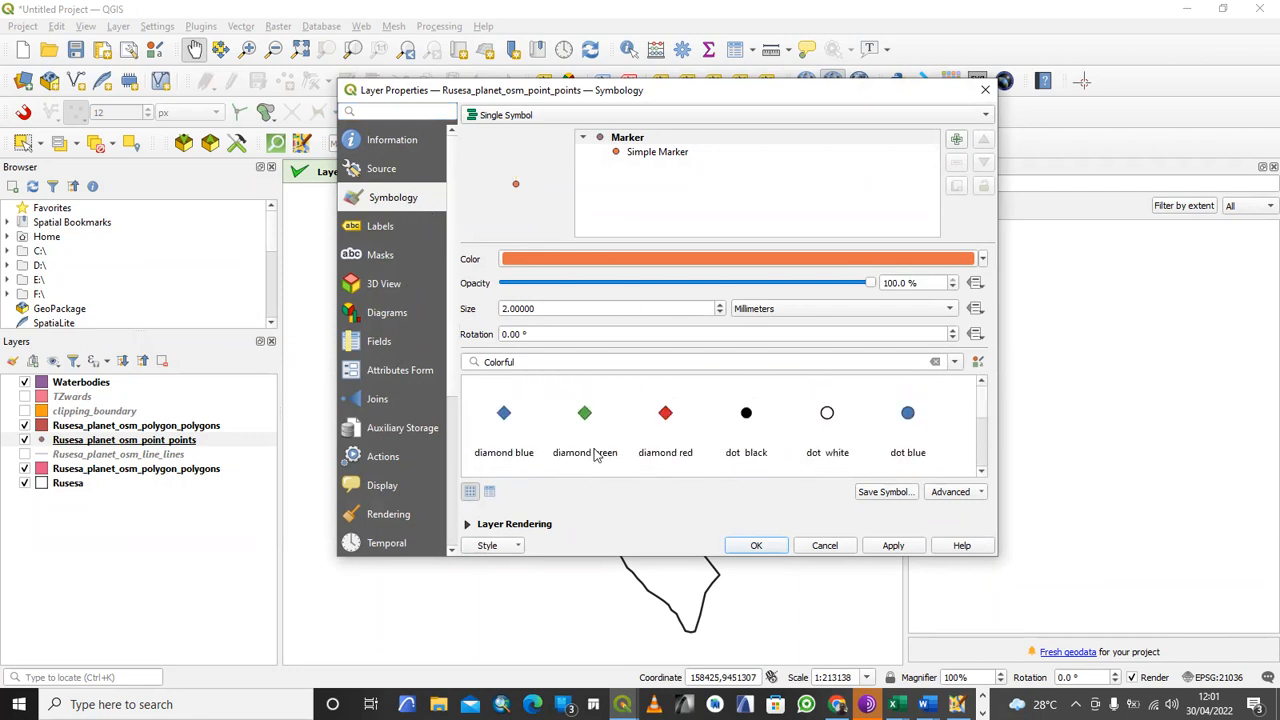
left_click(588, 361)
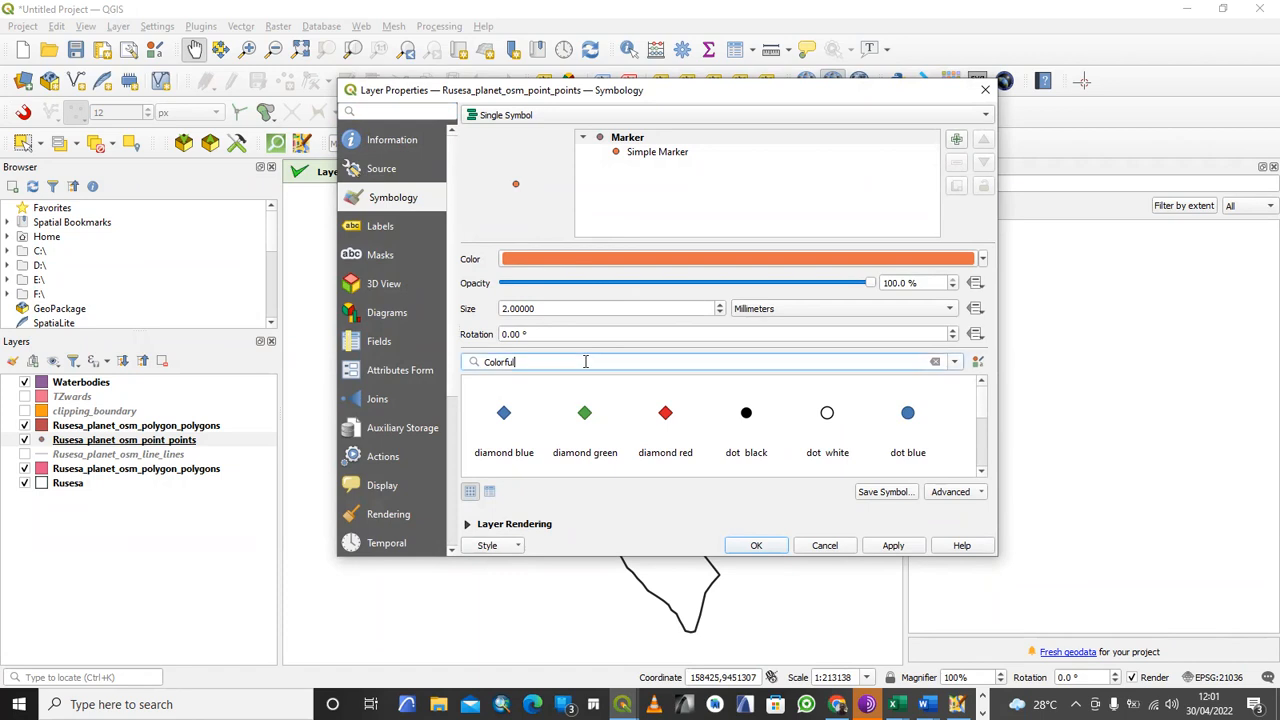
left_click(955, 362)
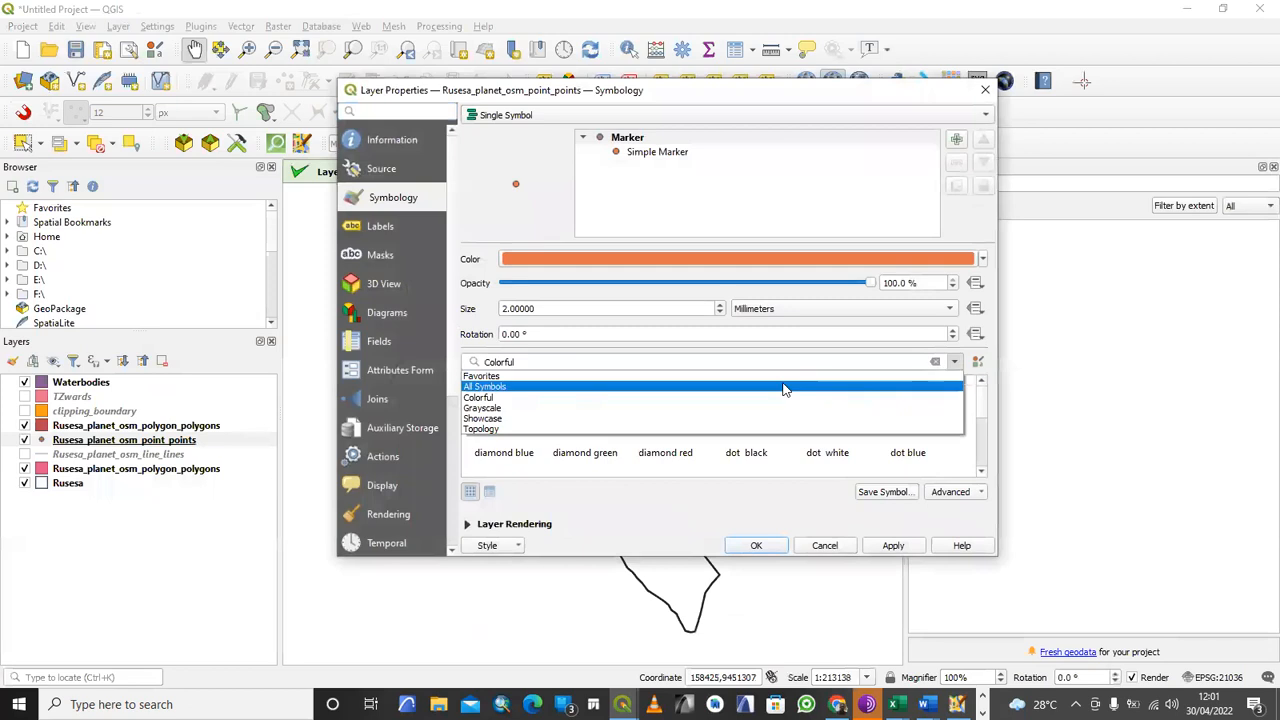
left_click(686, 387)
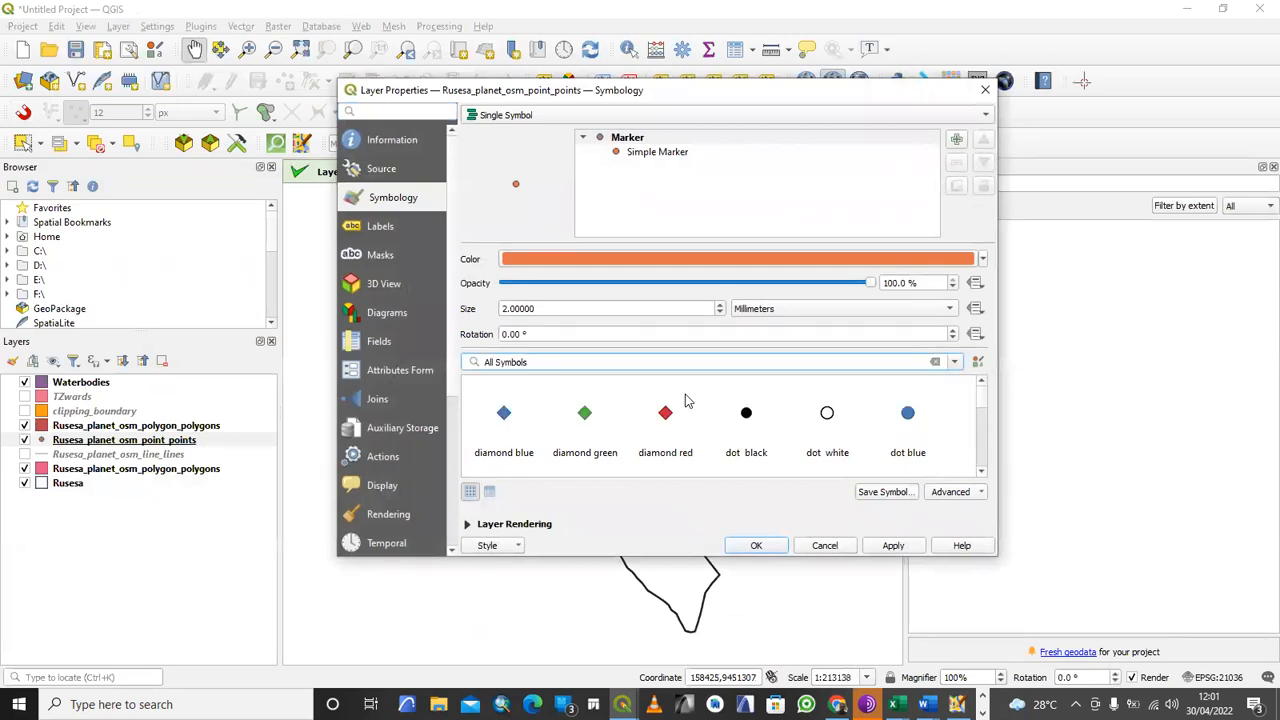
scroll(642, 422, "down", 1)
scroll(642, 422, "down", 3)
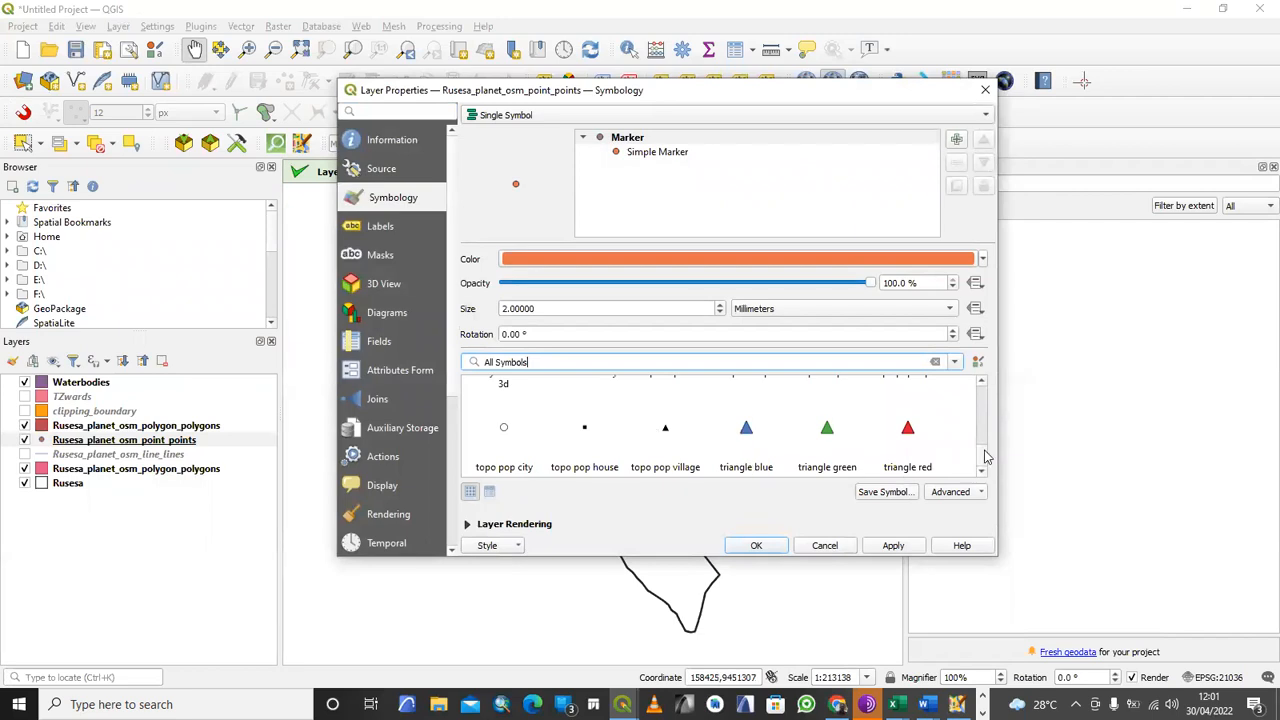
scroll(985, 445, "up", 1)
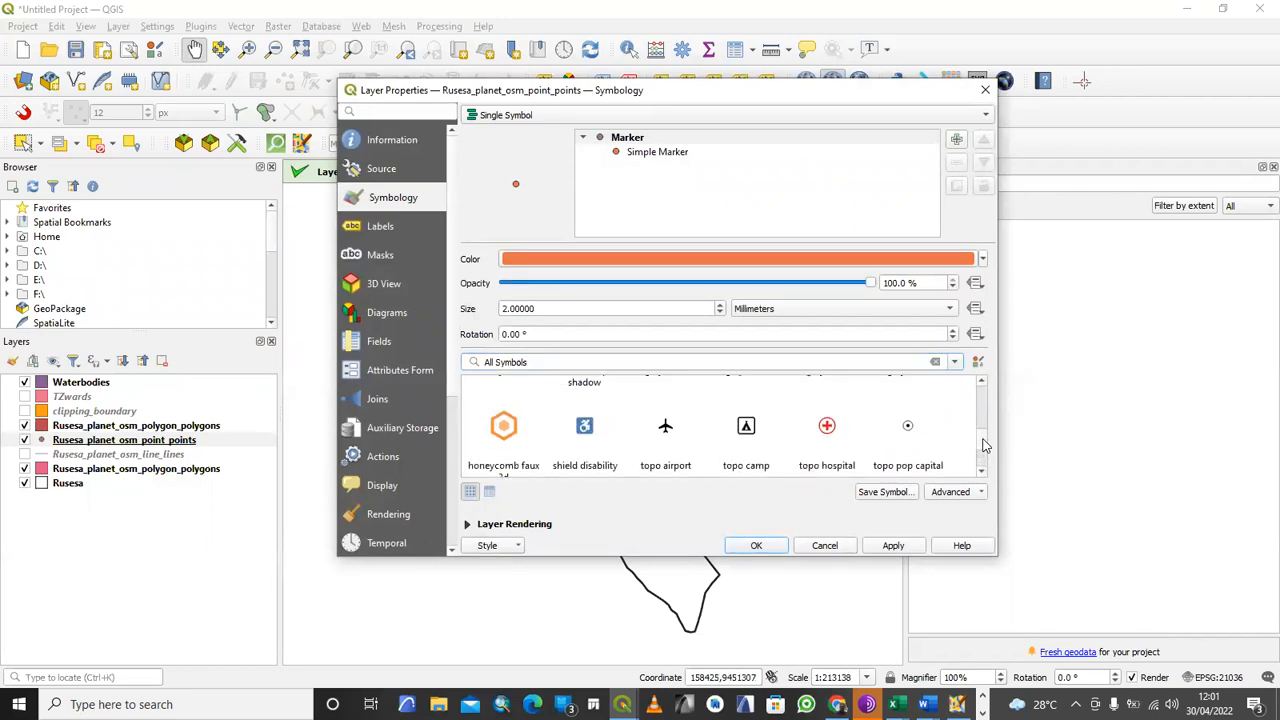
left_click(826, 426)
left_click(893, 546)
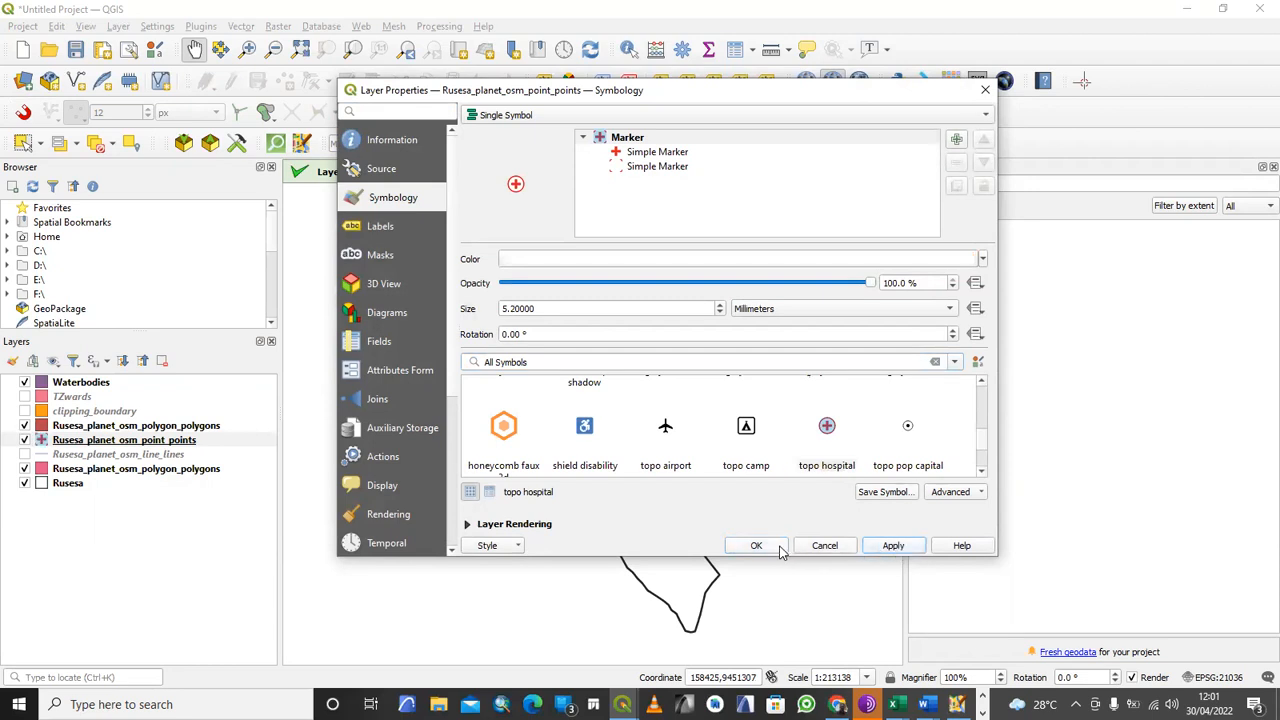
- Reduce the whole hospital marker's size to 2.8 millimeters, apply it and close the layer properties
left_click(656, 152)
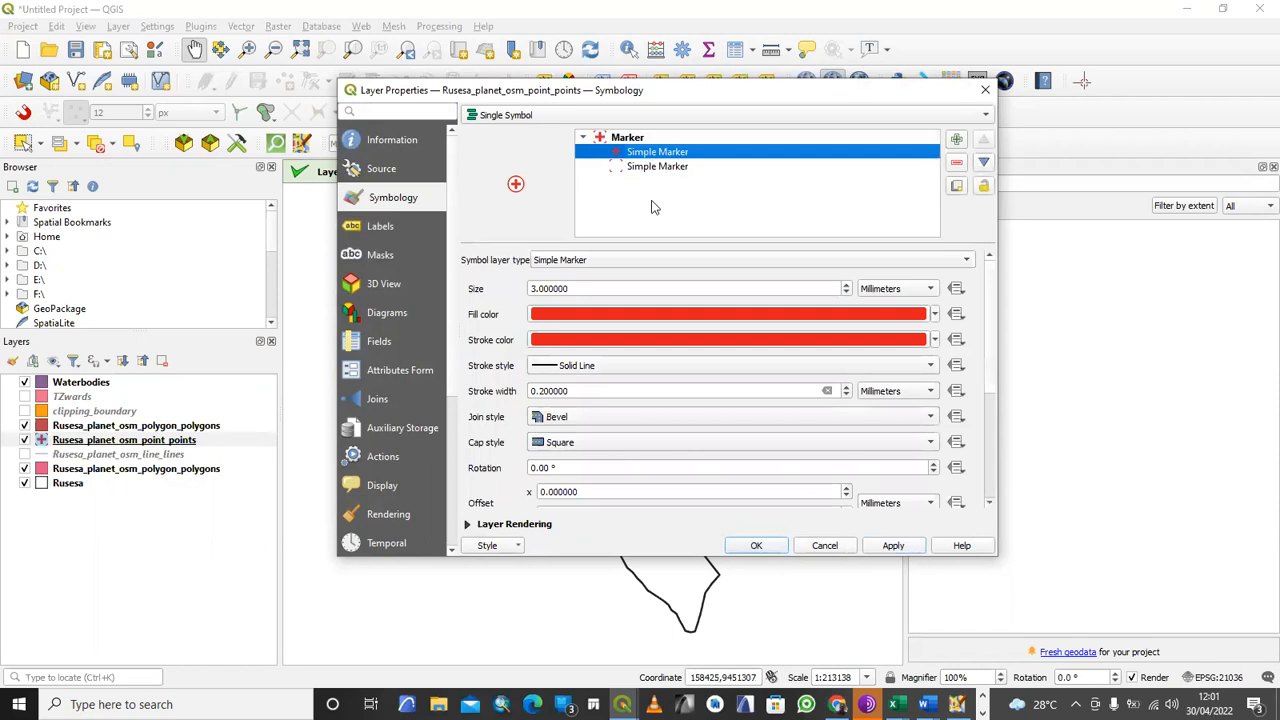
left_click(620, 138)
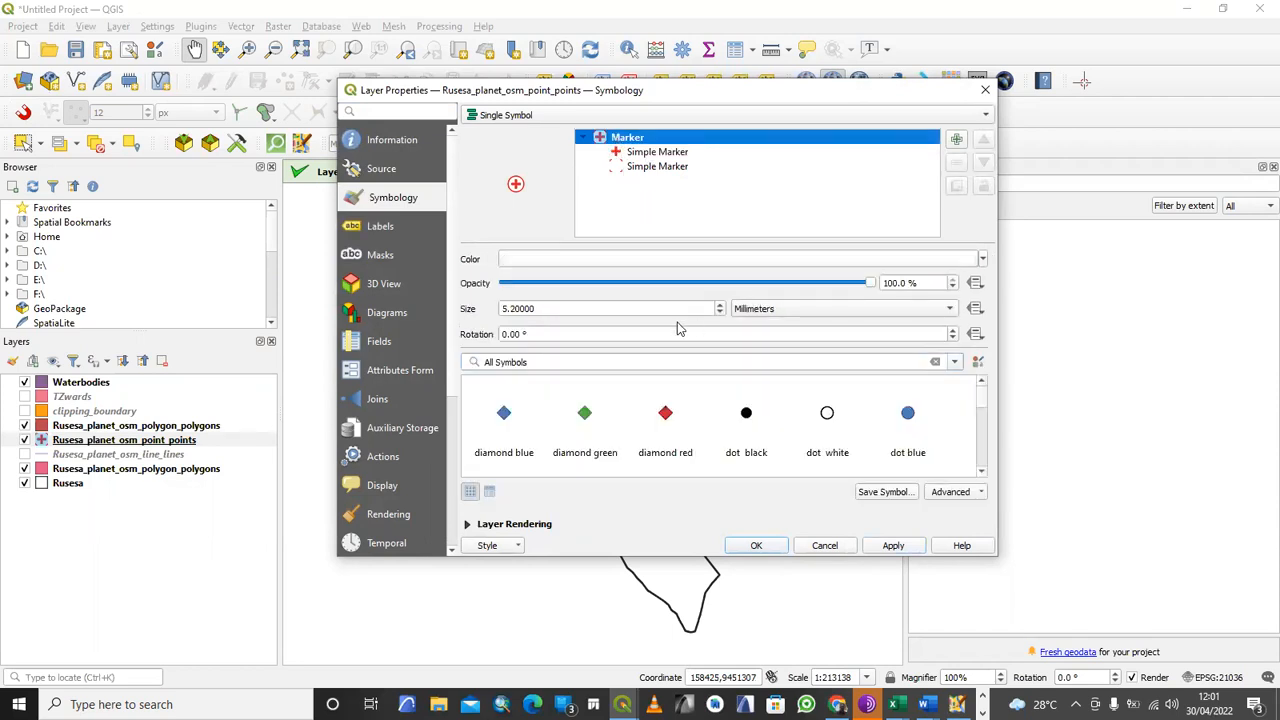
left_click(720, 313)
left_click(720, 313)
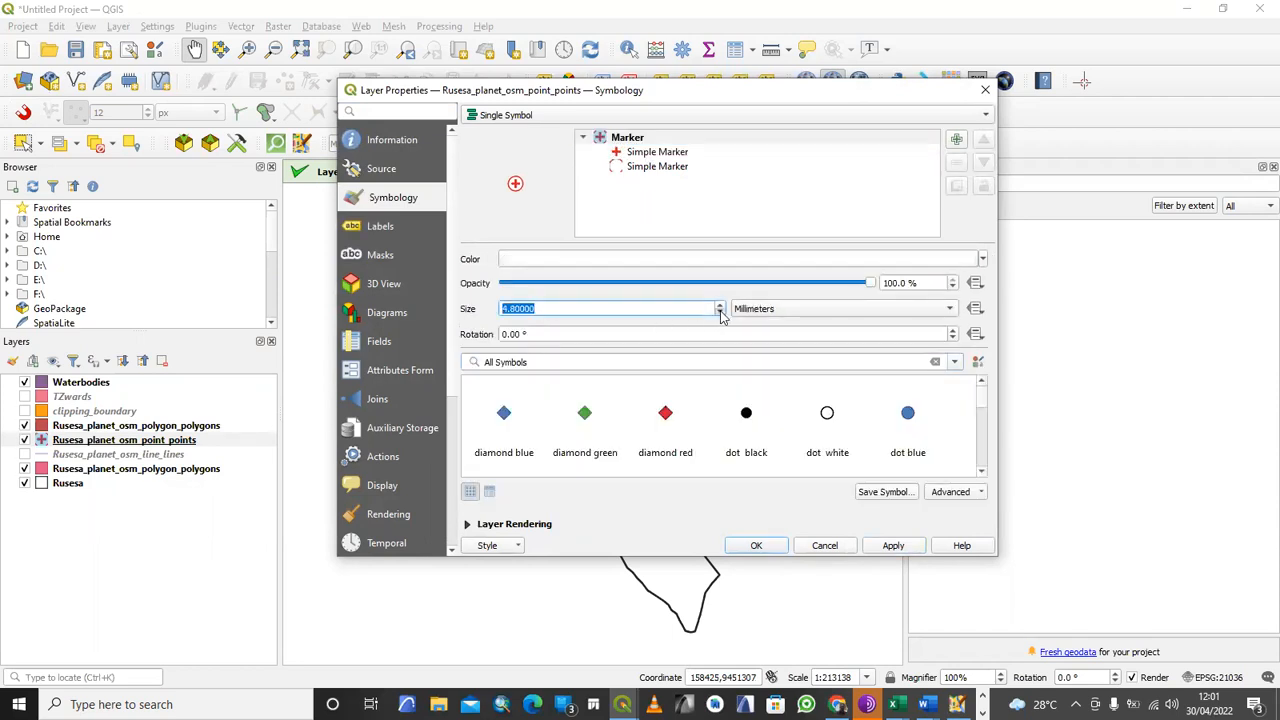
left_click(720, 313)
left_click(720, 313)
left_click(720, 313)
left_click(720, 313)
left_click(720, 313)
left_click(720, 313)
left_click(720, 313)
left_click(720, 313)
left_click(720, 313)
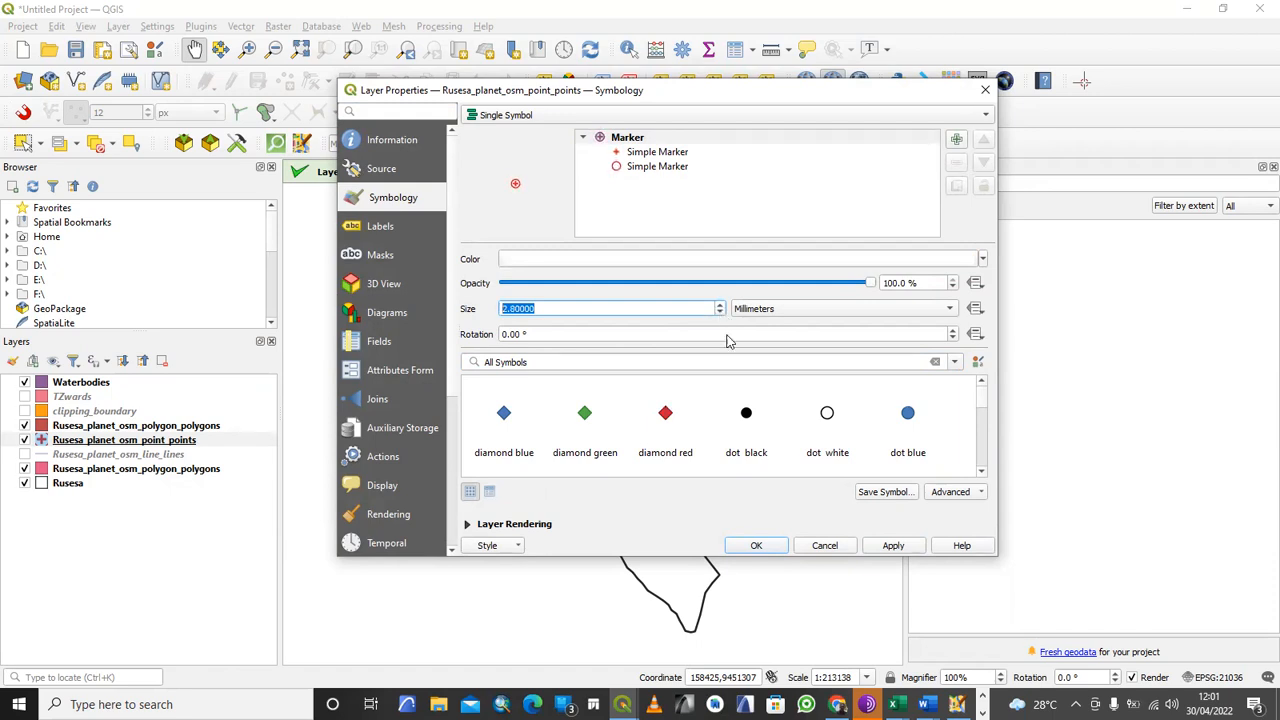
left_click(892, 546)
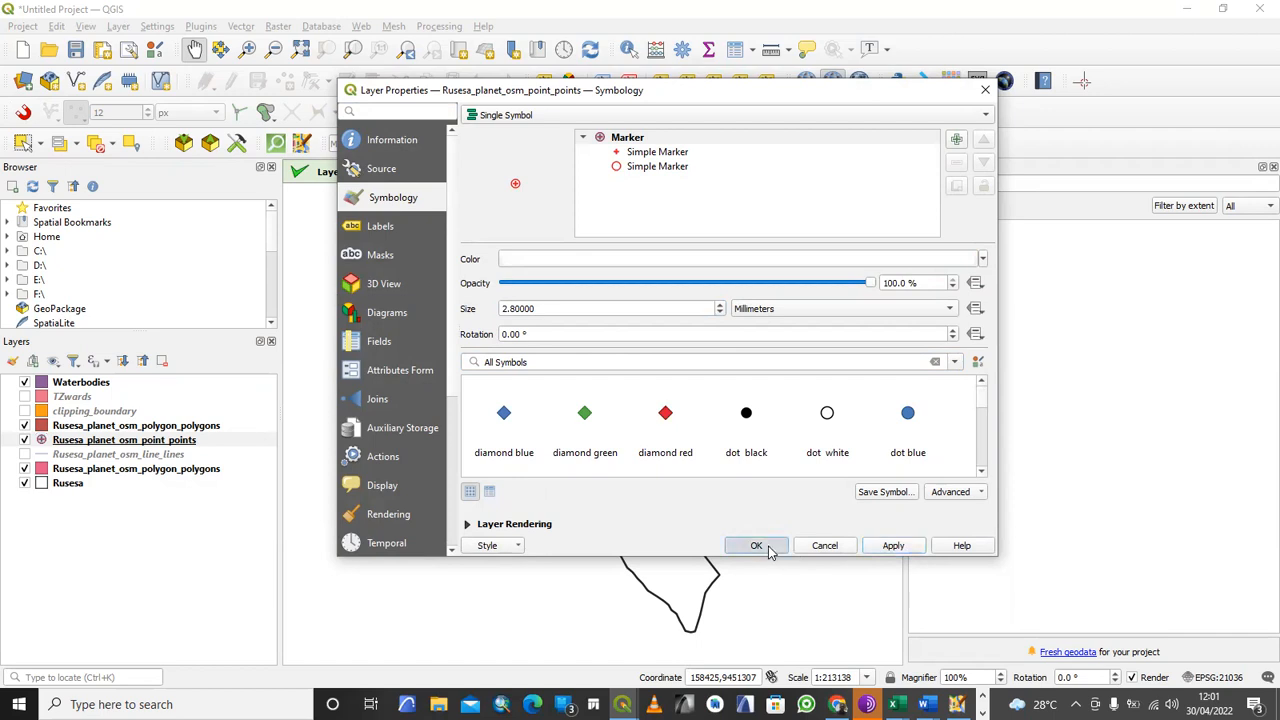
left_click(760, 546)
- Add the OSM Humanitarian basemap from QuickMapServices to the project
scroll(505, 407, "up", 1)
scroll(500, 407, "down", 1)
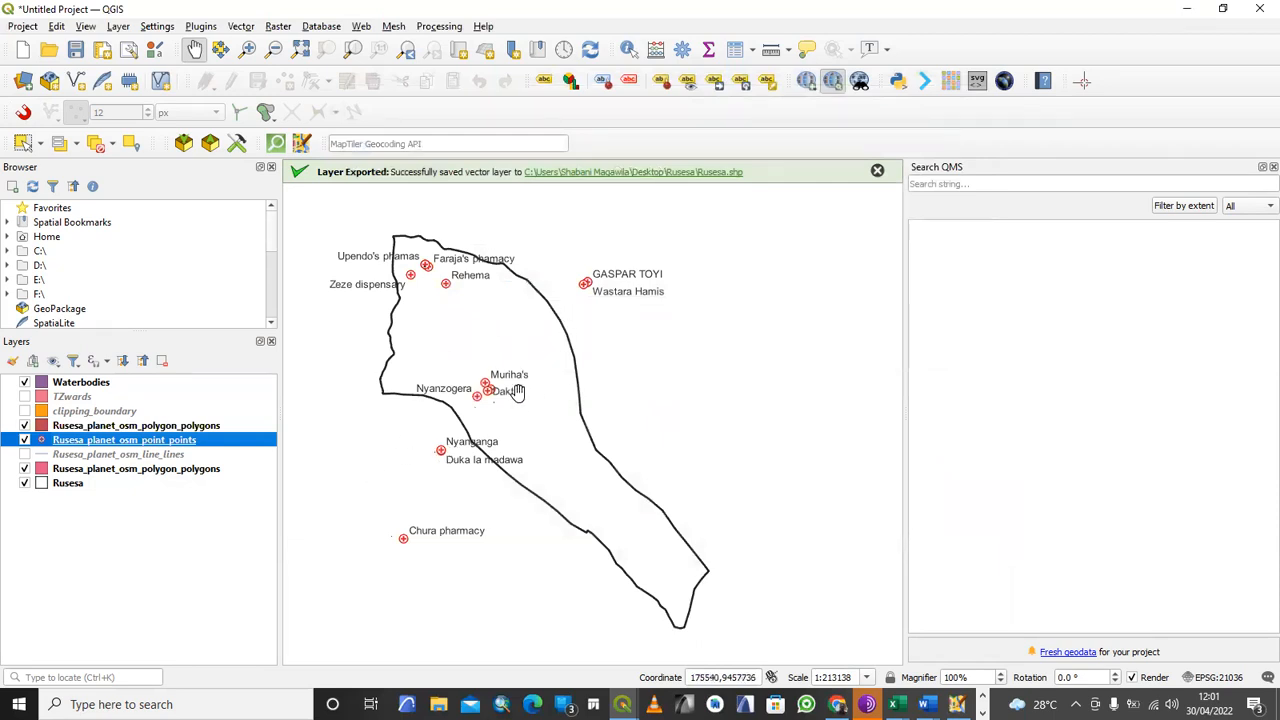
left_click_drag(515, 400, 586, 469)
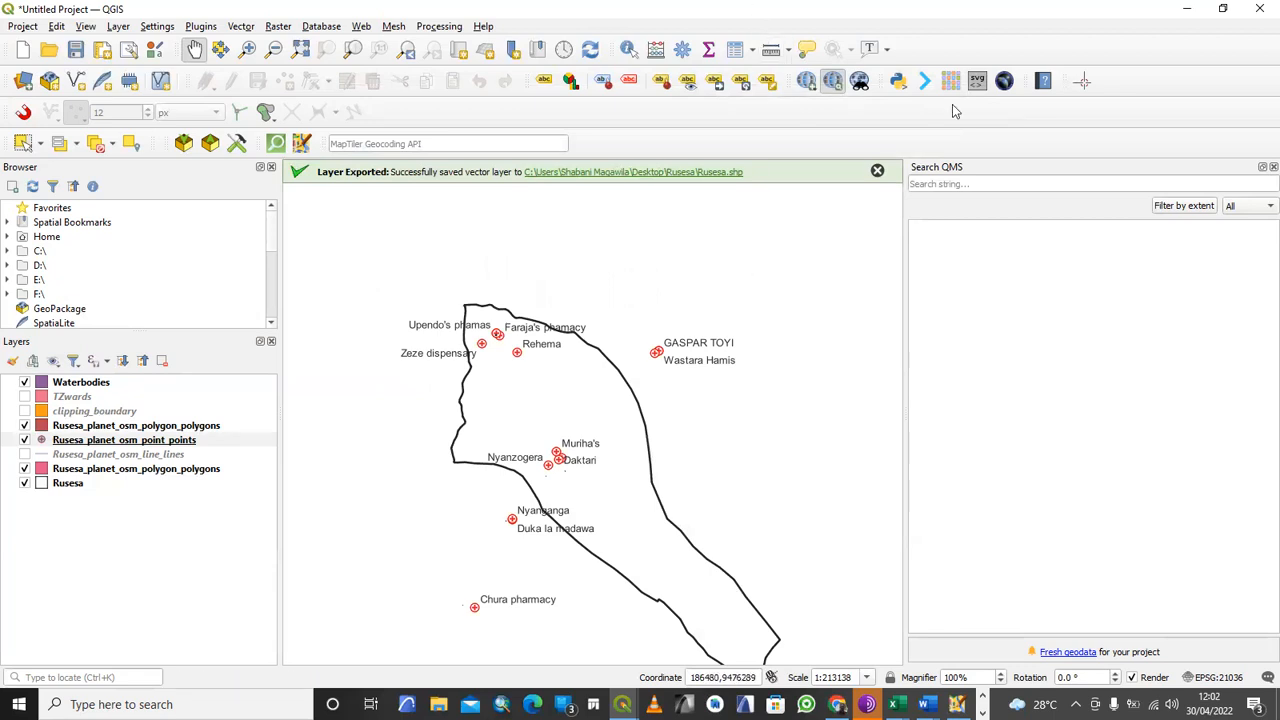
left_click(361, 27)
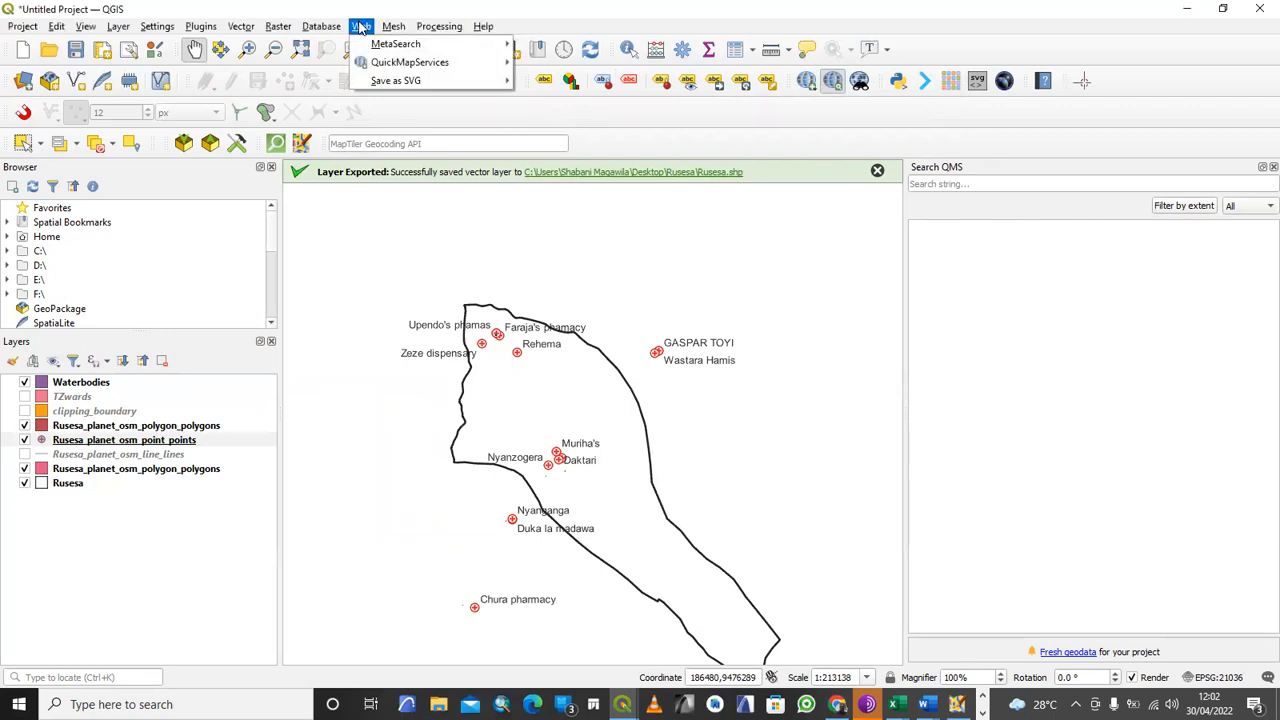
mouse_move(398, 70)
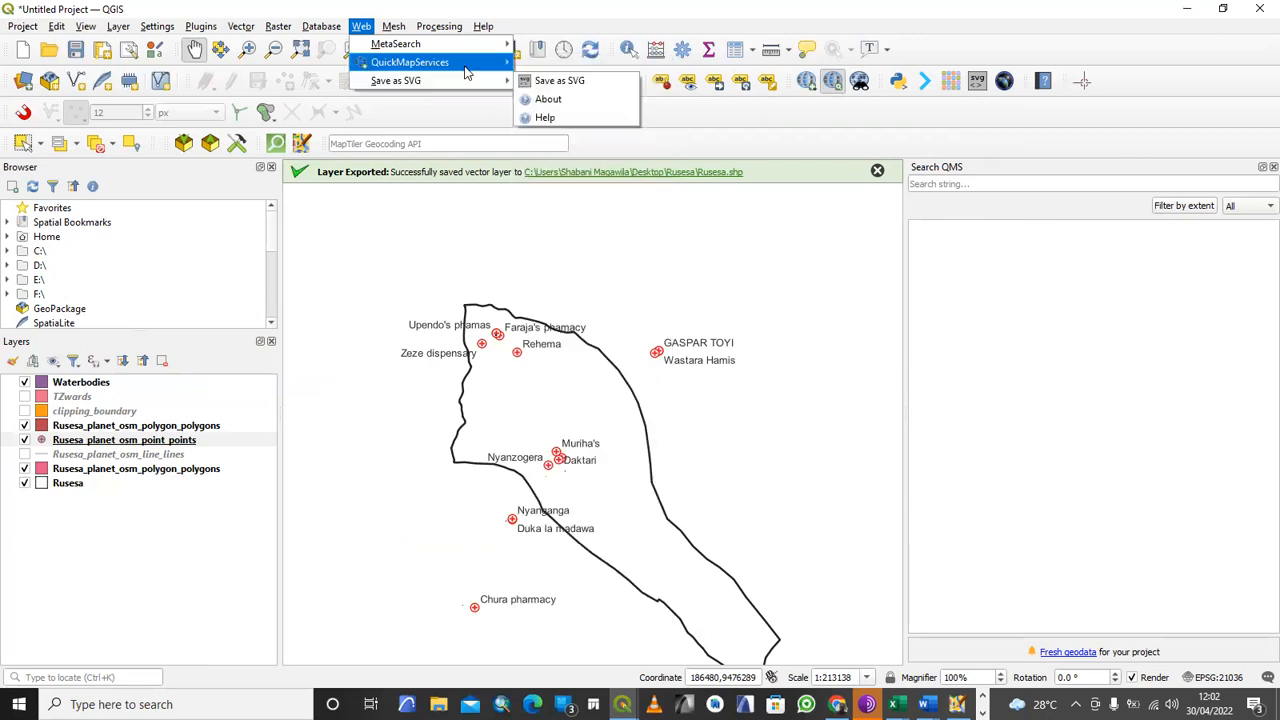
mouse_move(543, 67)
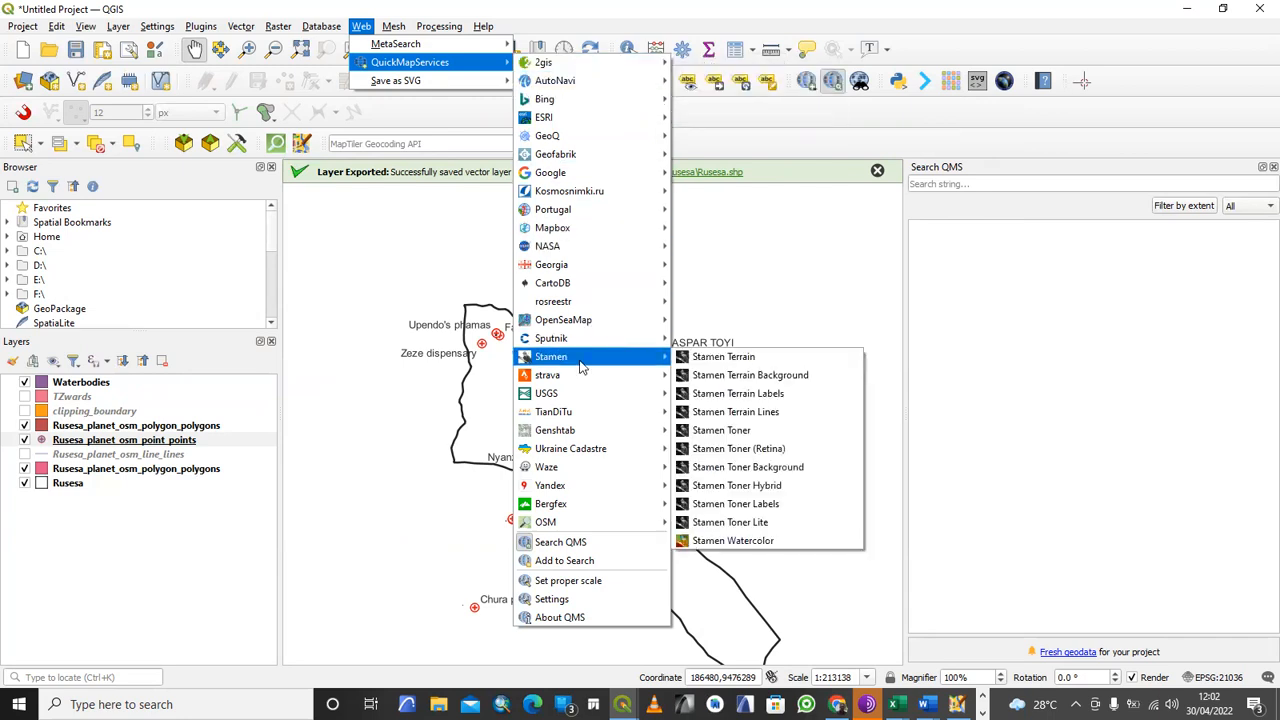
mouse_move(545, 524)
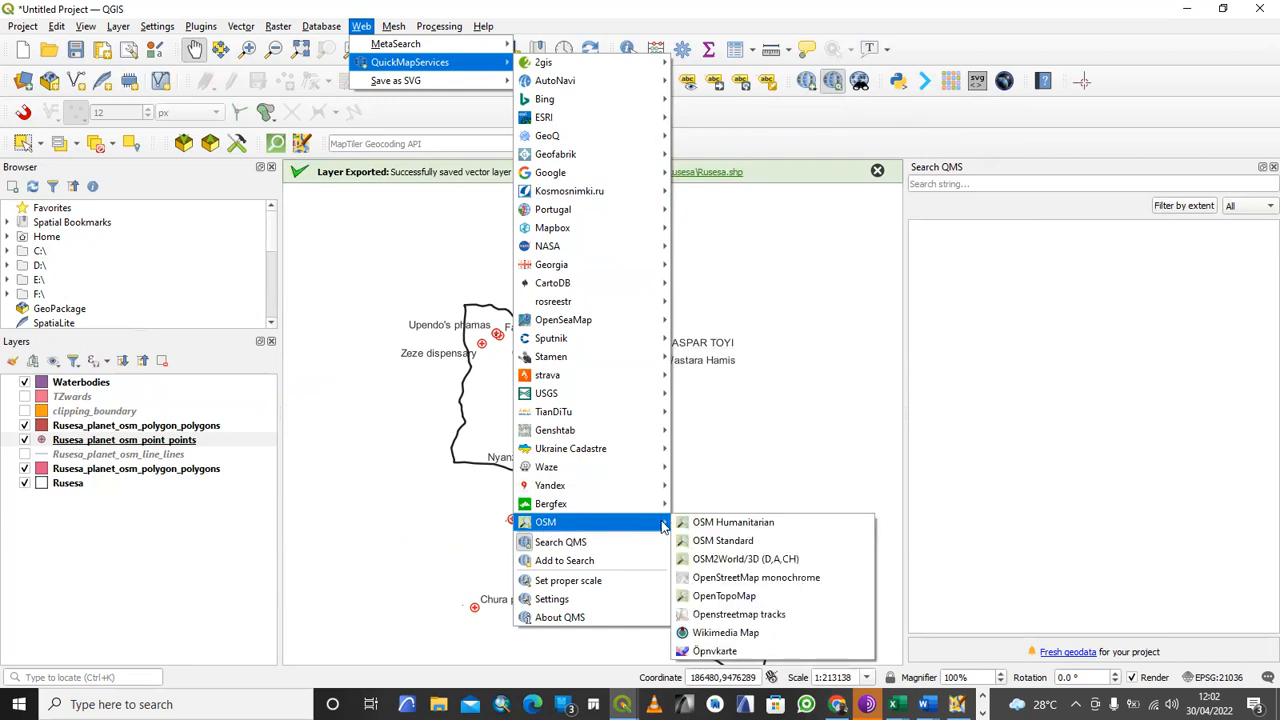
left_click(743, 524)
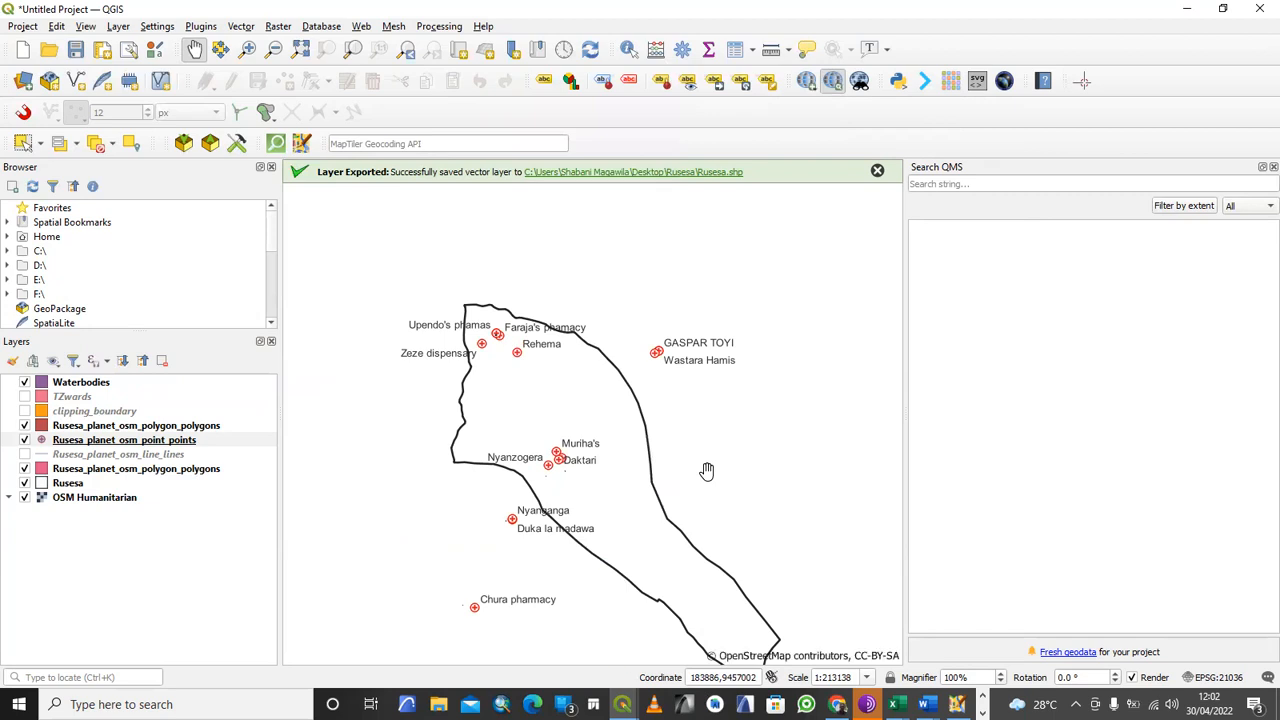
- Examine the map around the Rusesa boundary at several scales to check whether the OSM Humanitarian basemap renders
left_click_drag(649, 543, 637, 457)
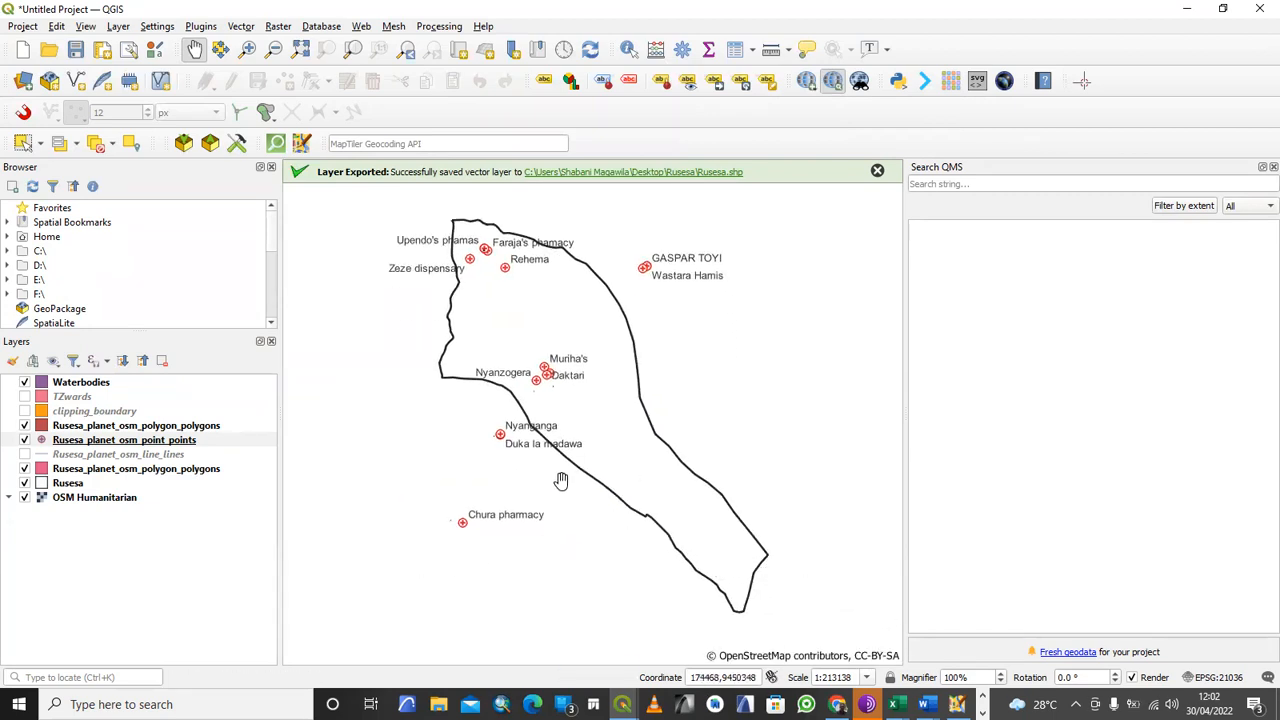
scroll(646, 480, "down", 2)
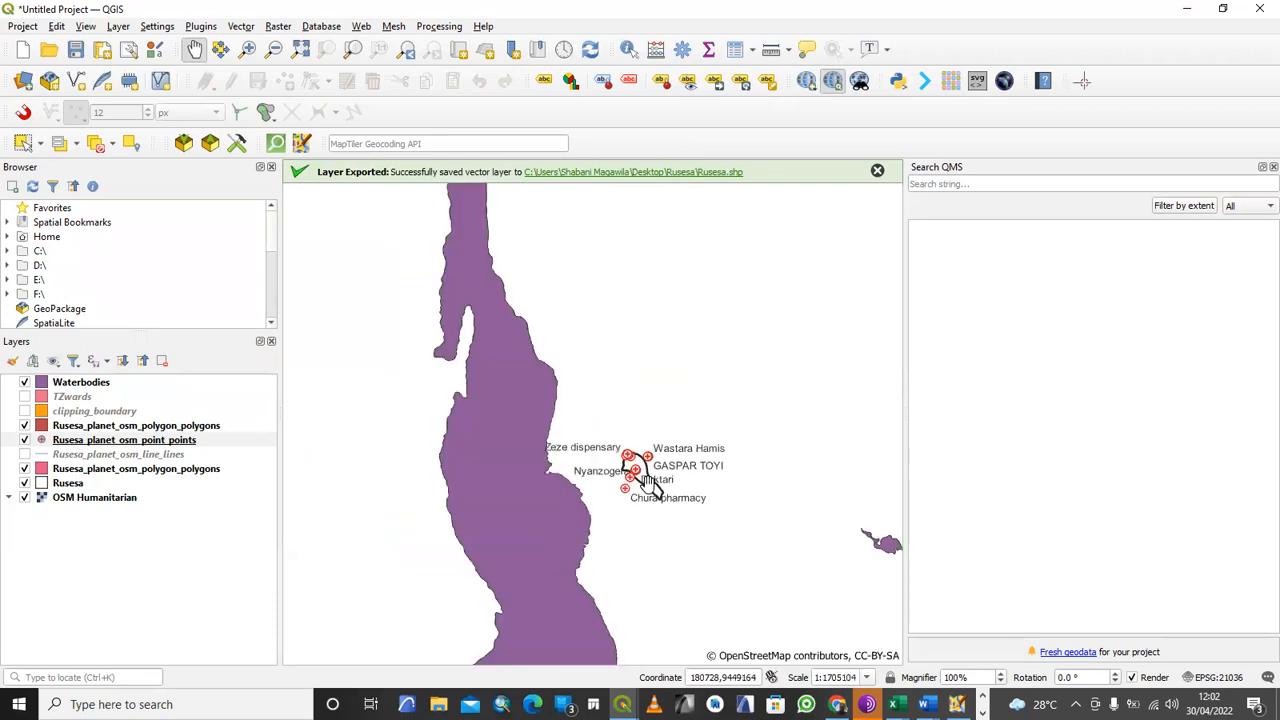
scroll(652, 488, "up", 2)
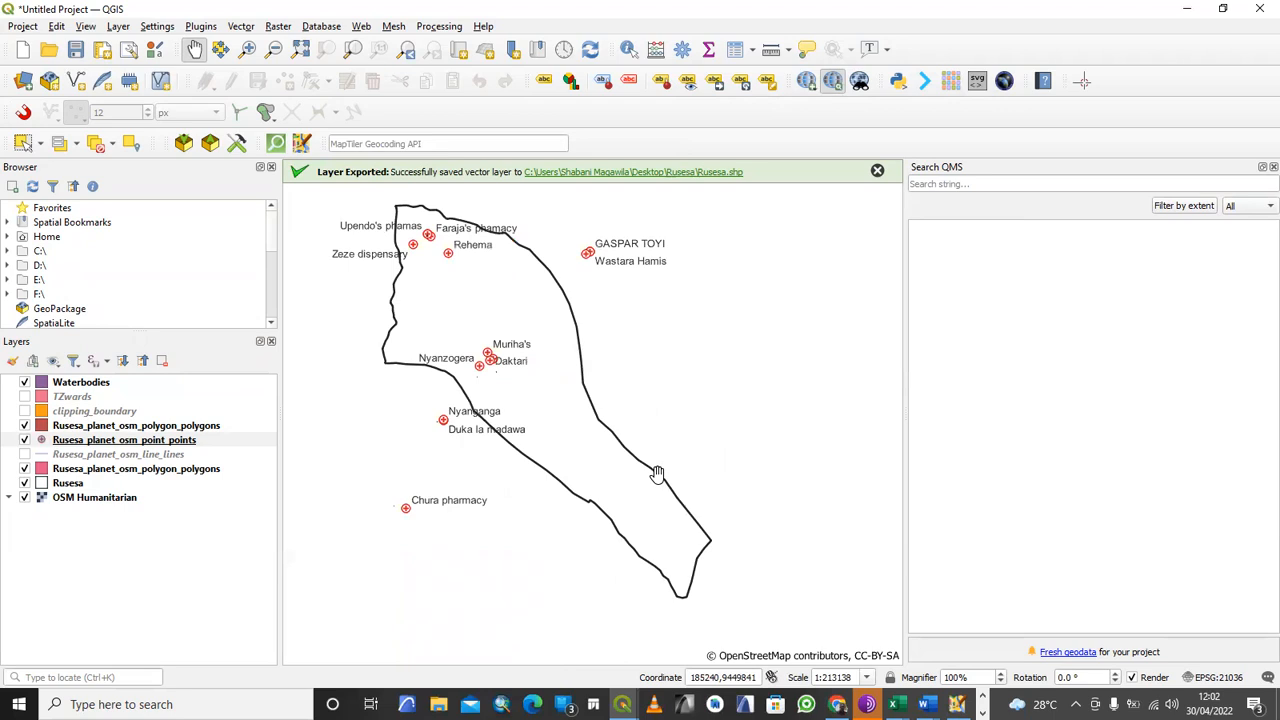
scroll(657, 474, "down", 4)
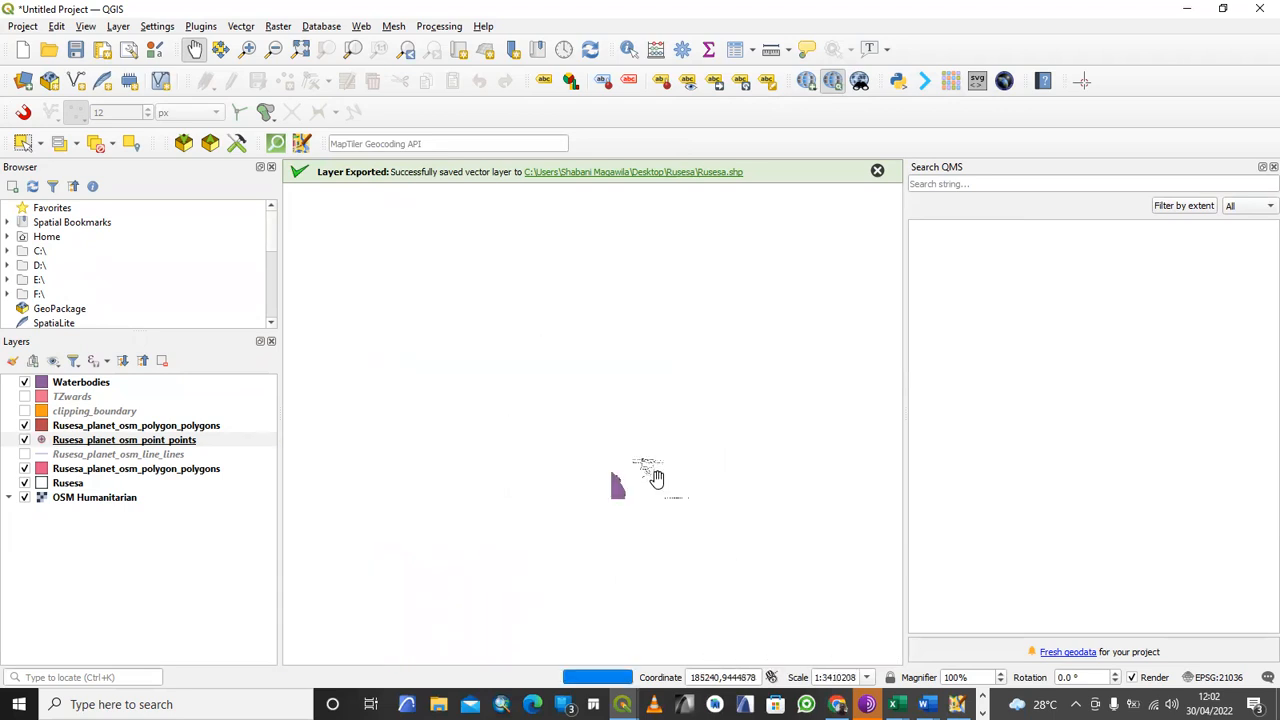
scroll(675, 495, "up", 4)
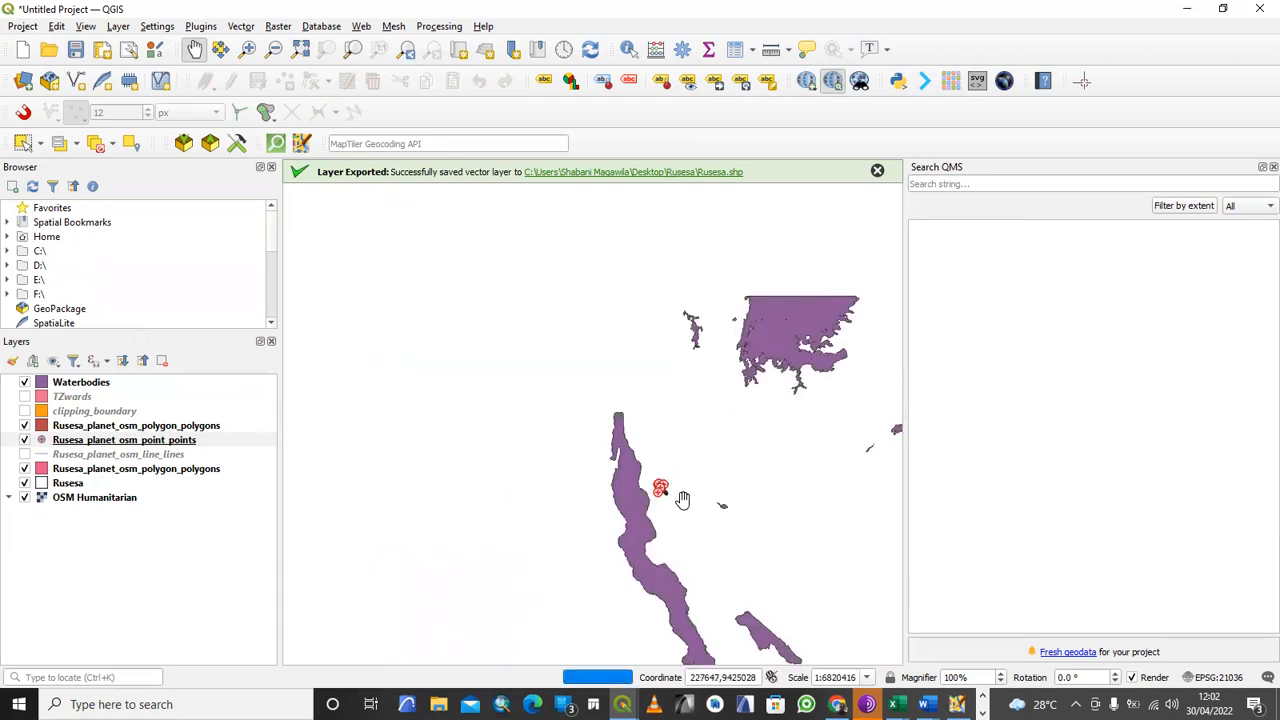
left_click(25, 484)
left_click(25, 484)
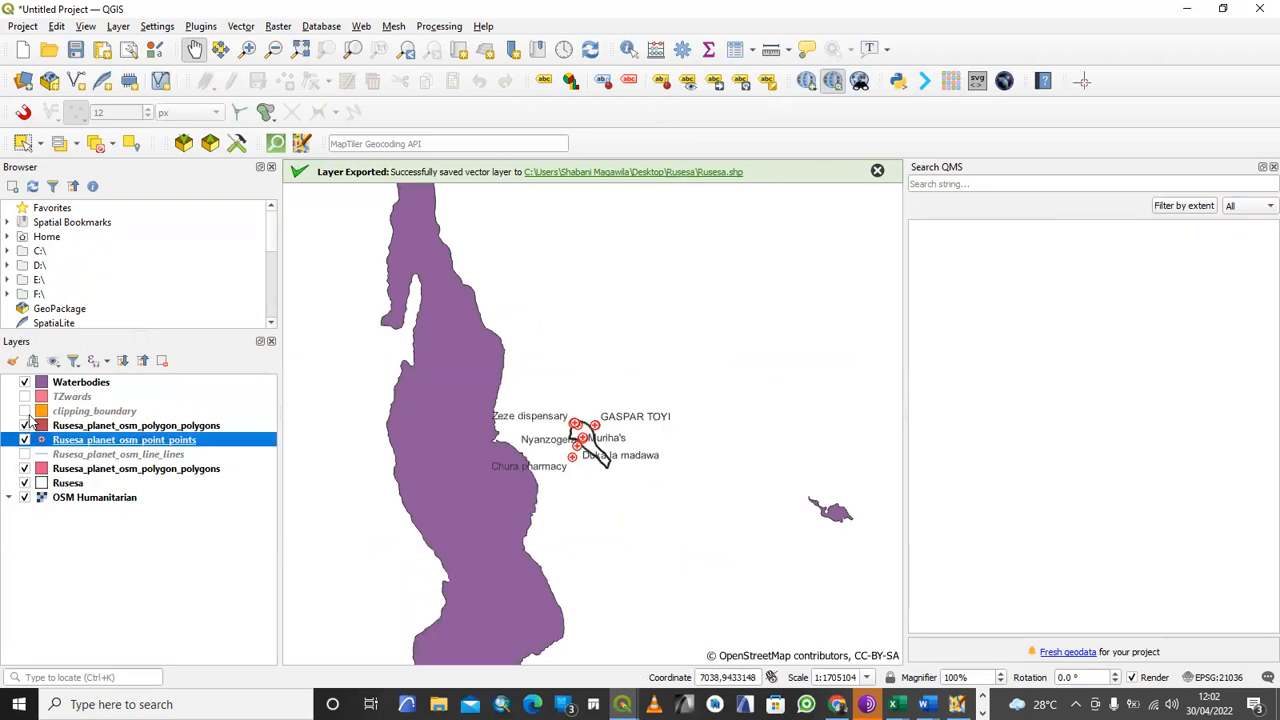
left_click(86, 503)
scroll(474, 471, "up", 2)
left_click_drag(474, 471, 516, 485)
scroll(621, 462, "up", 2)
left_click_drag(614, 555, 605, 334)
scroll(636, 386, "down", 1)
left_click_drag(637, 387, 637, 459)
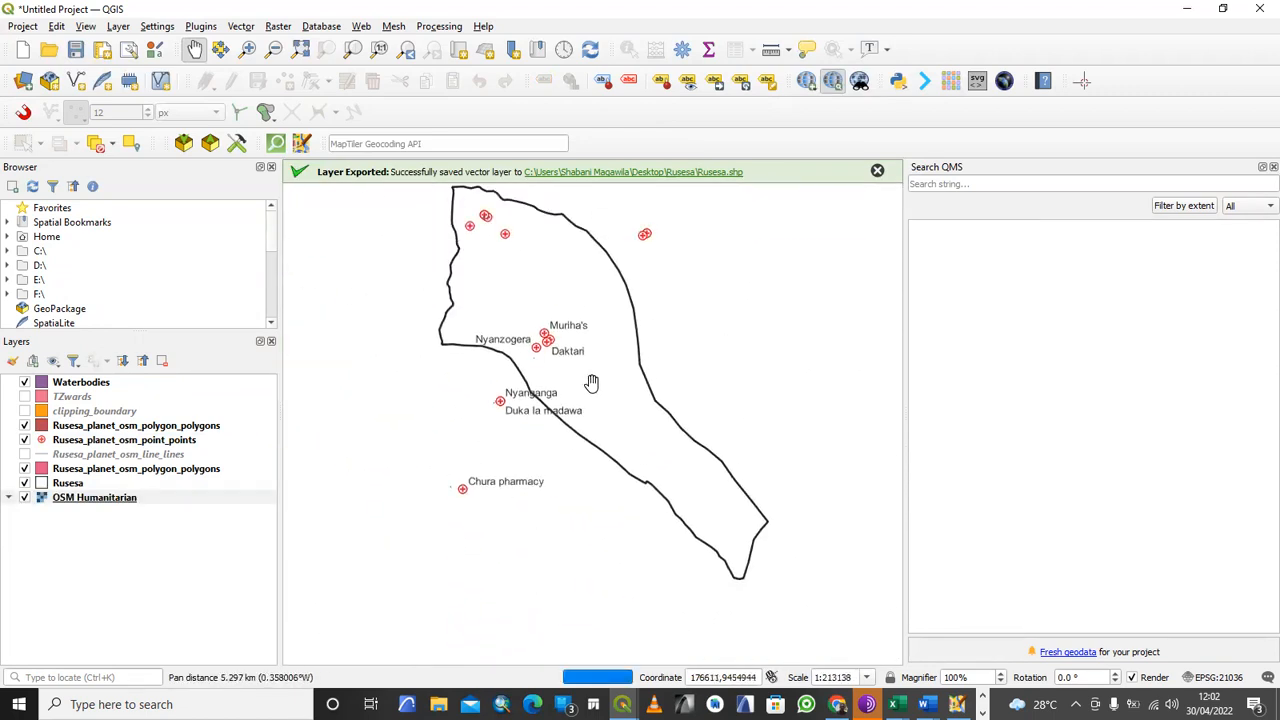
left_click_drag(592, 384, 590, 424)
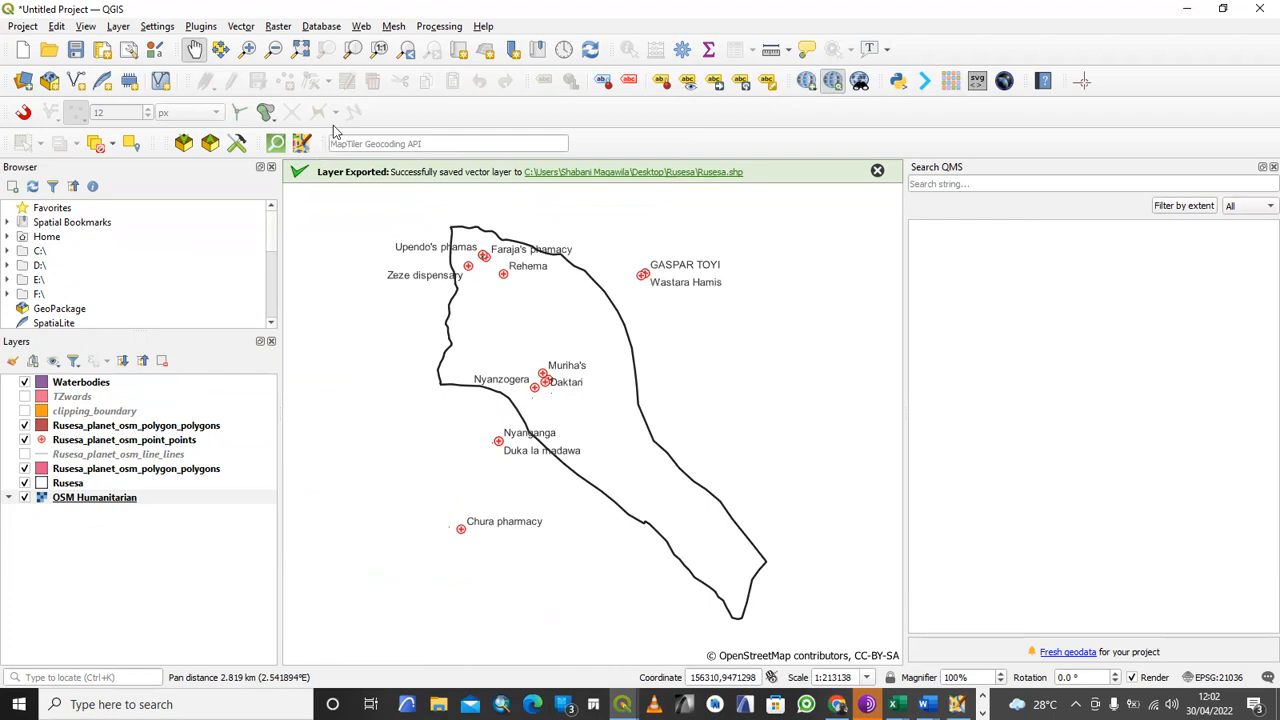
- Add the OSM Standard basemap from QuickMapServices to the project
left_click(361, 27)
mouse_move(440, 62)
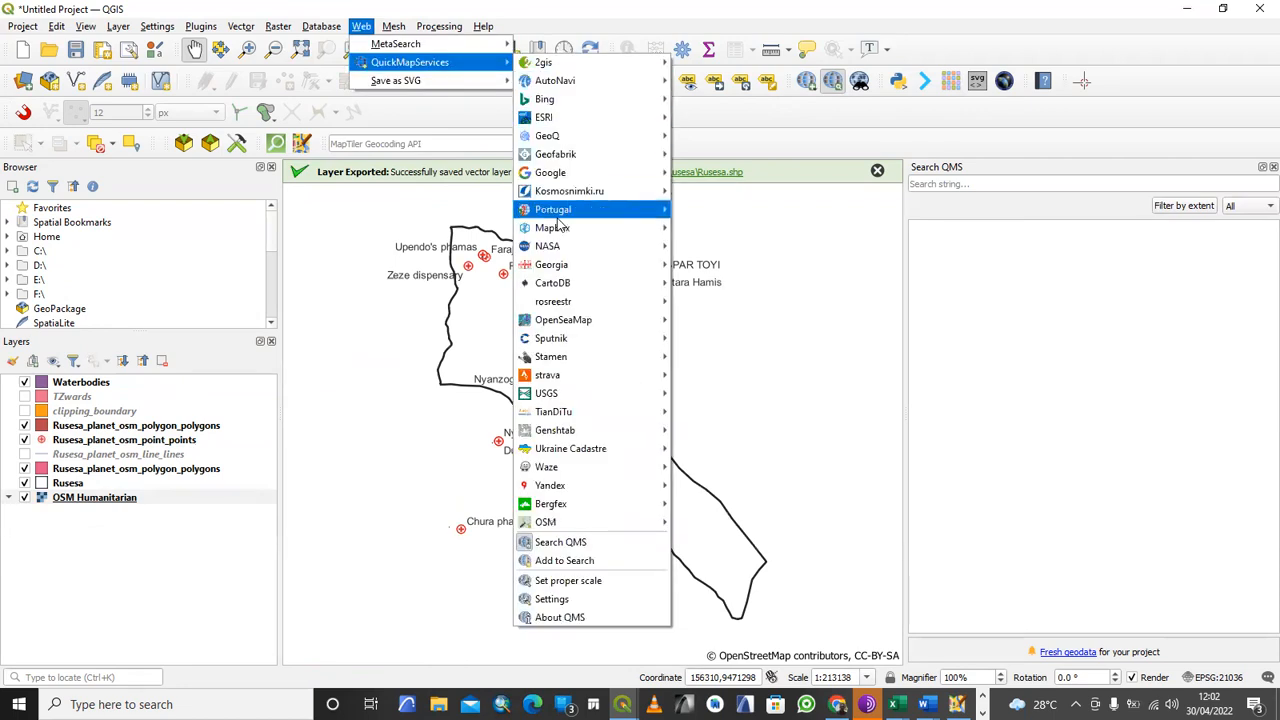
mouse_move(587, 522)
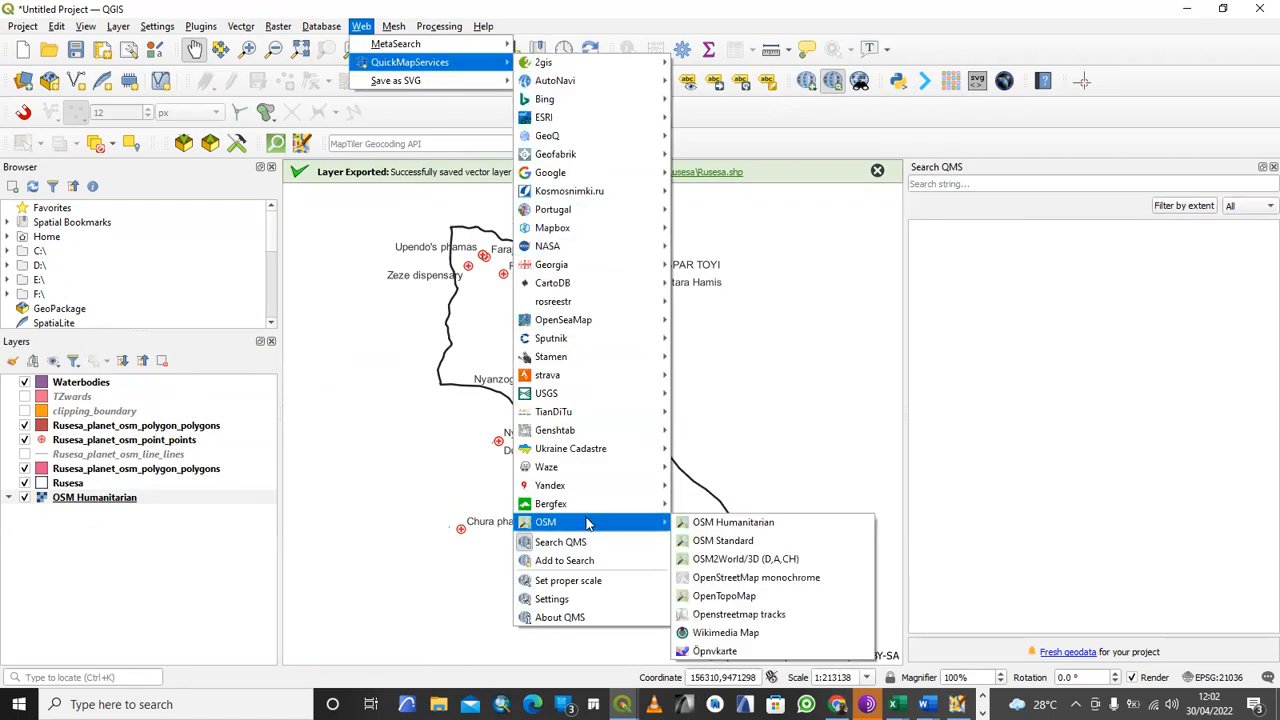
left_click(720, 541)
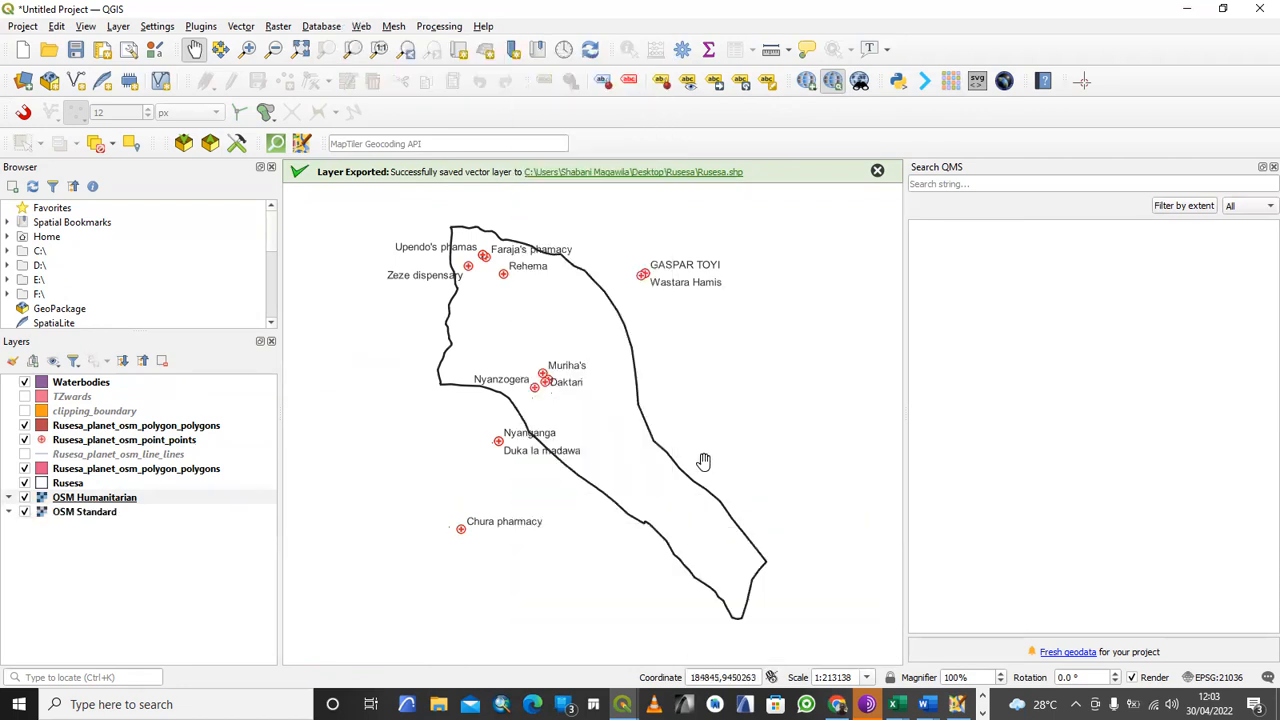
- Remove the OSM Humanitarian layer from the project and confirm the removal
left_click(130, 498)
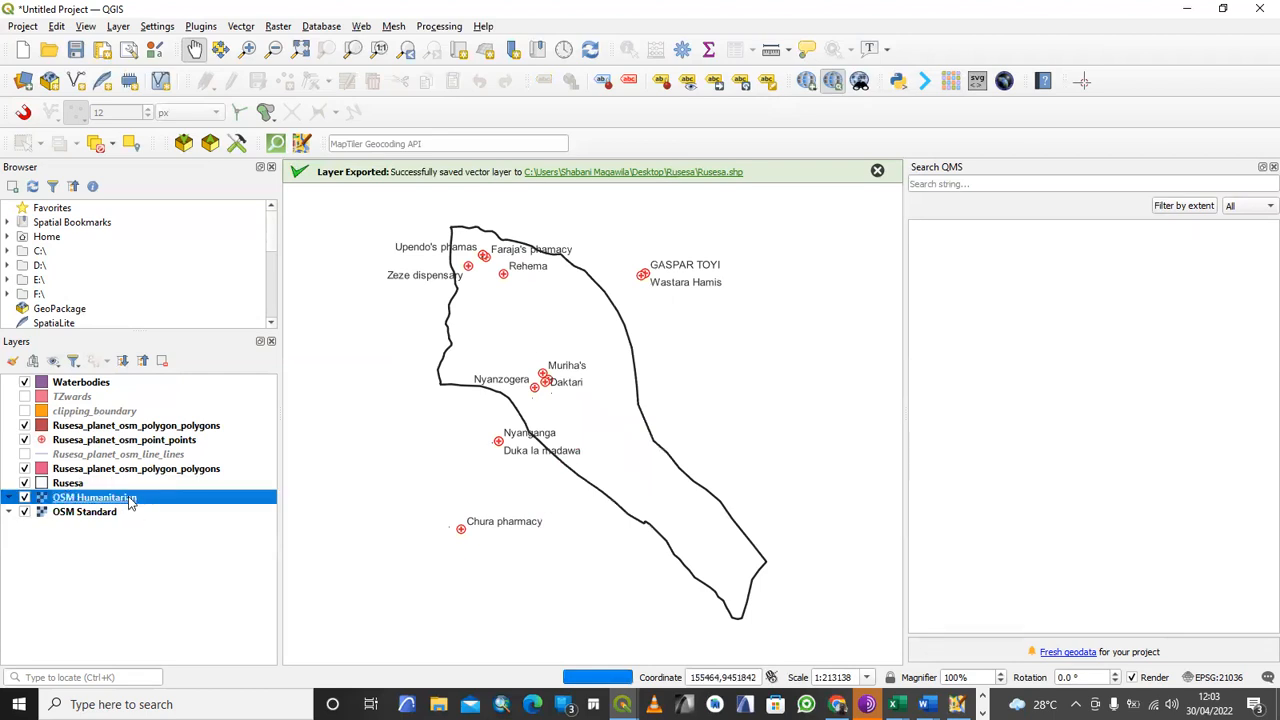
right_click(130, 498)
left_click(175, 311)
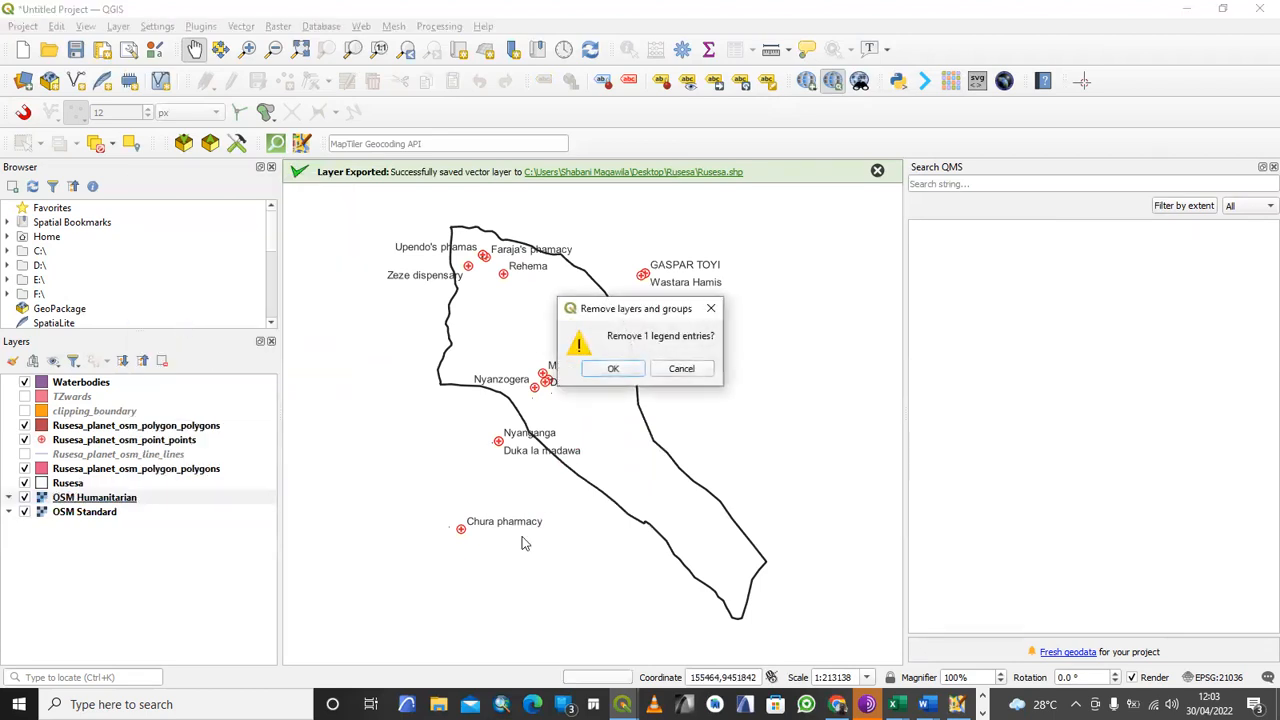
left_click(611, 368)
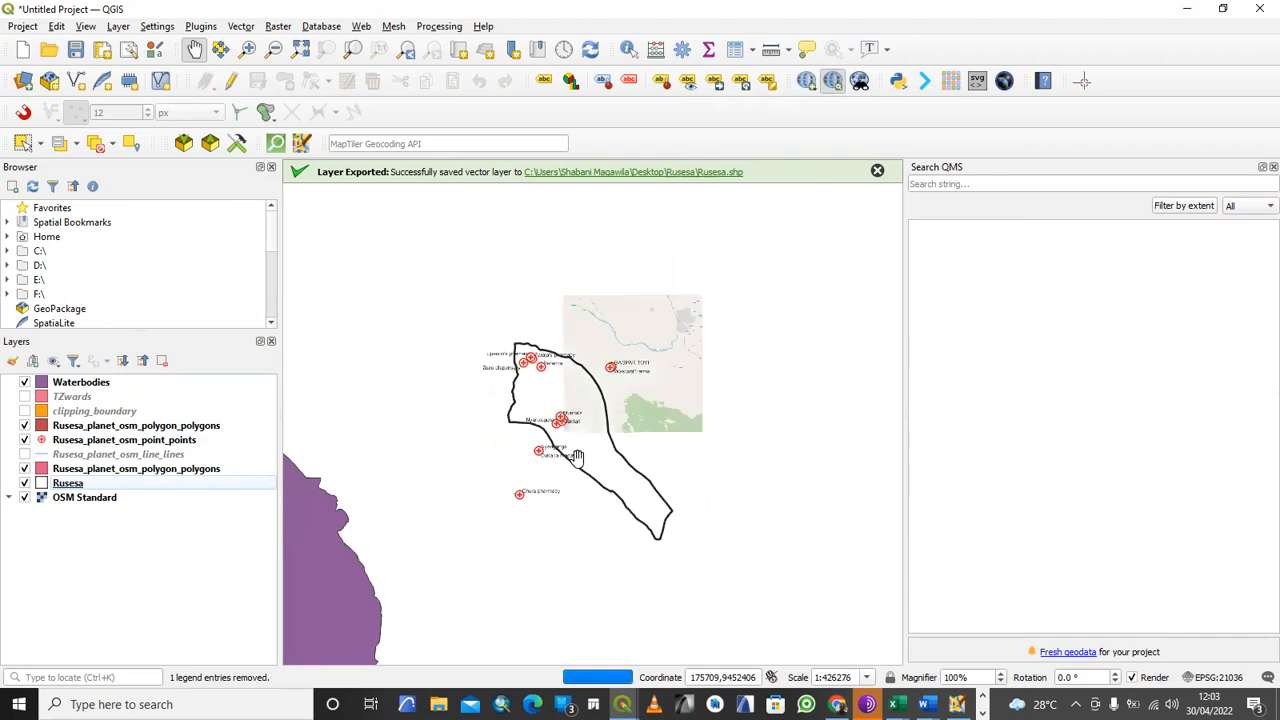
- Switch to the Rusesa_Map print layout window and select the title label above the map
left_click_drag(577, 459, 551, 494)
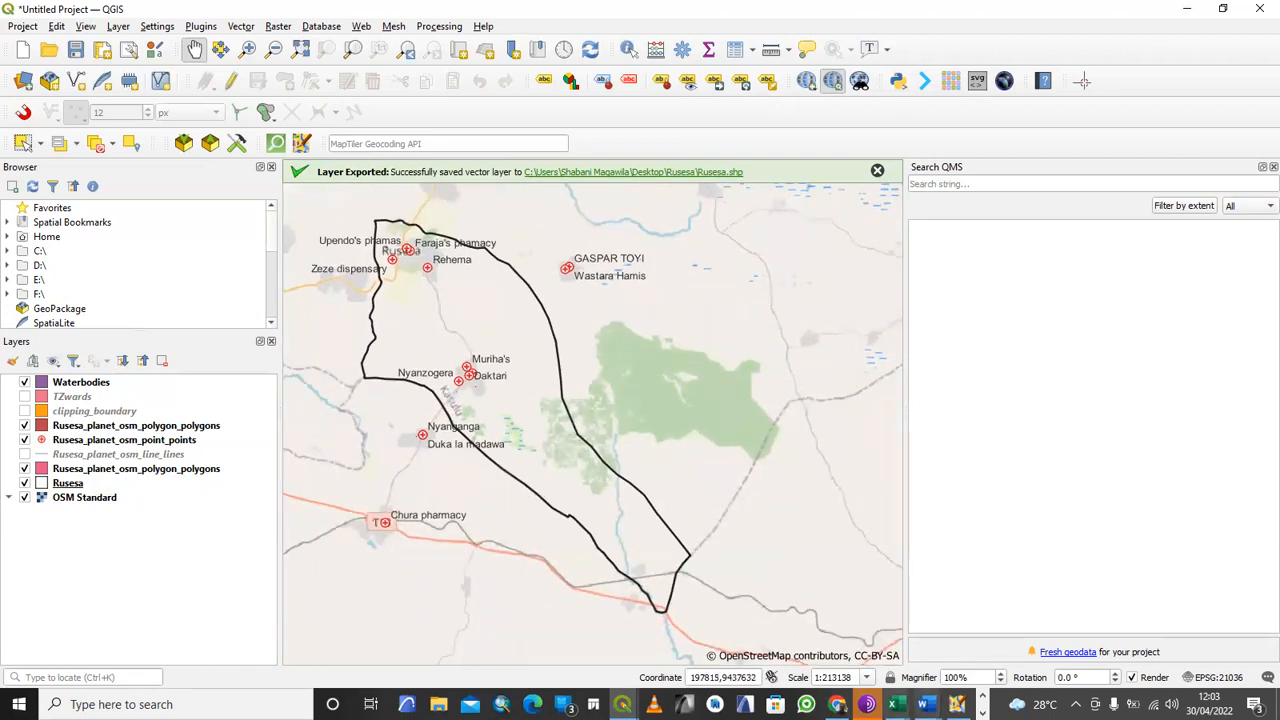
left_click(622, 704)
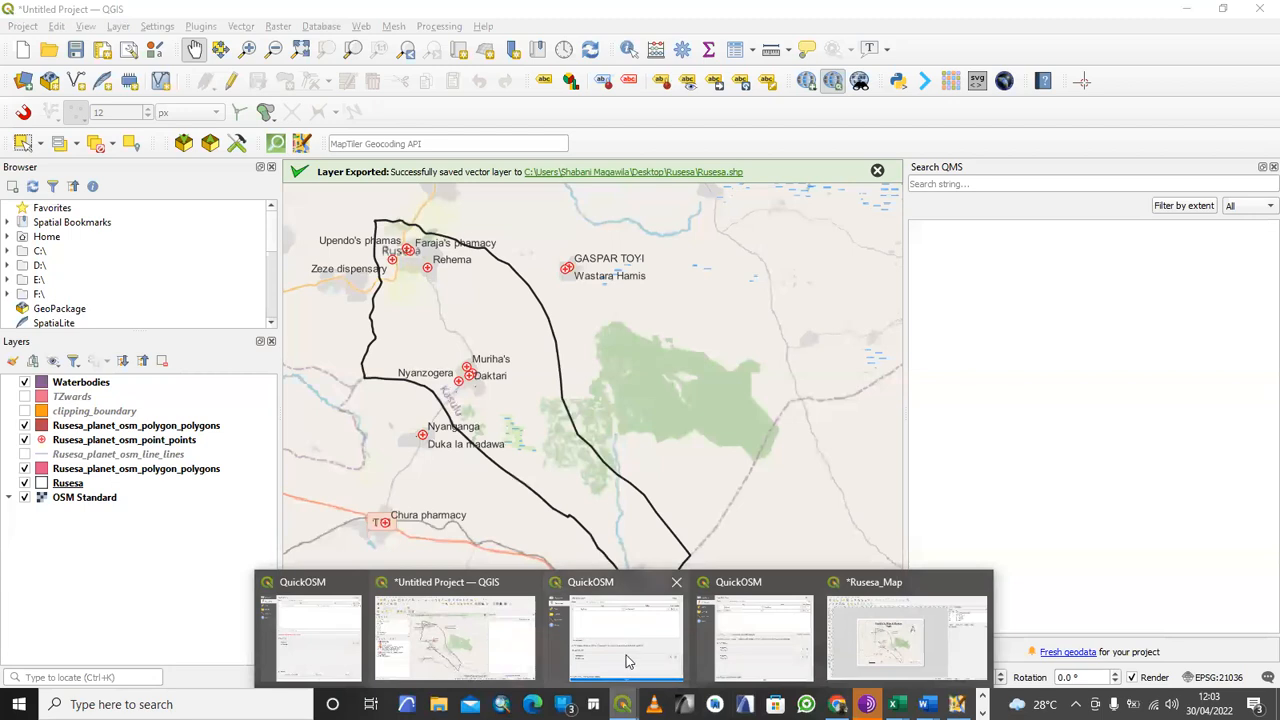
left_click(905, 638)
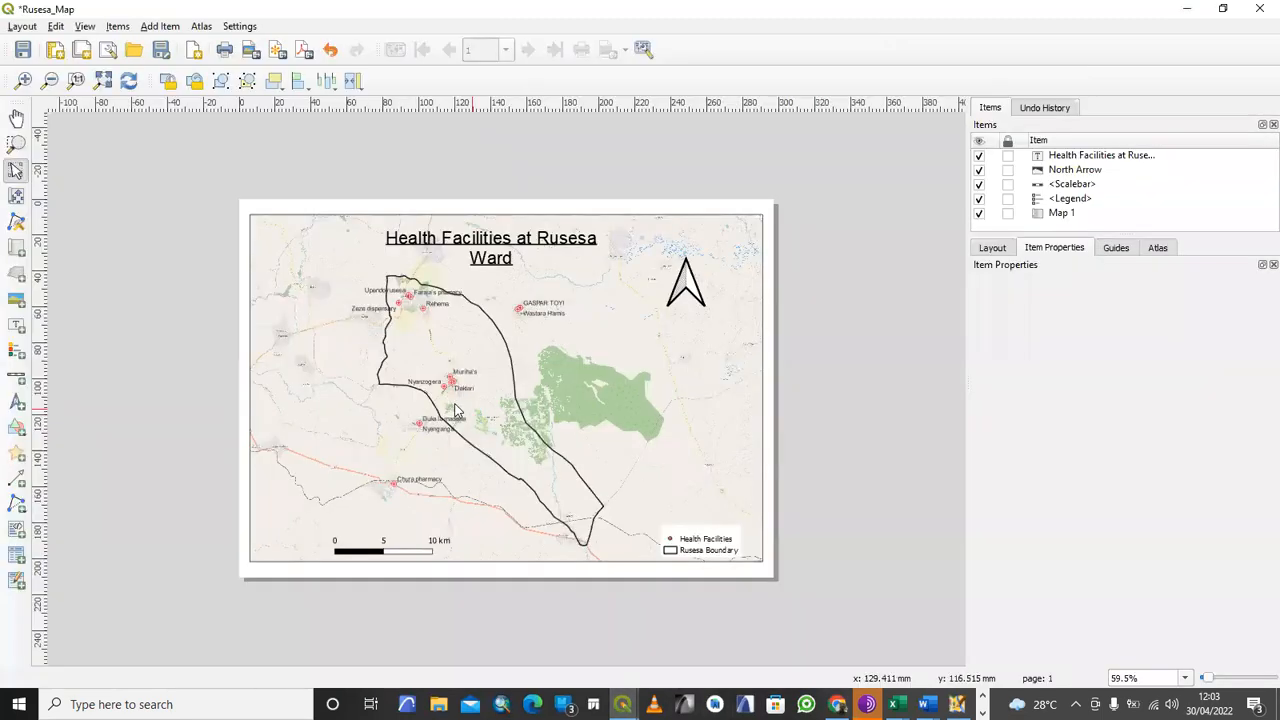
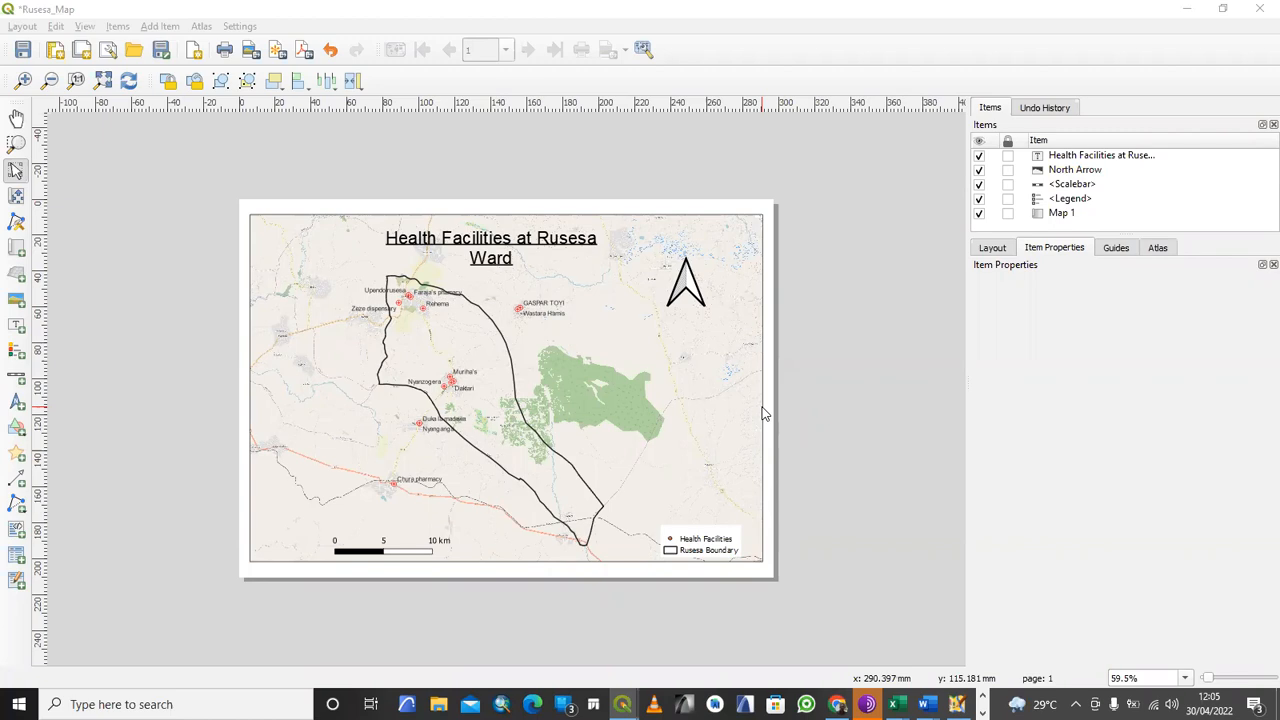
left_click(478, 249)
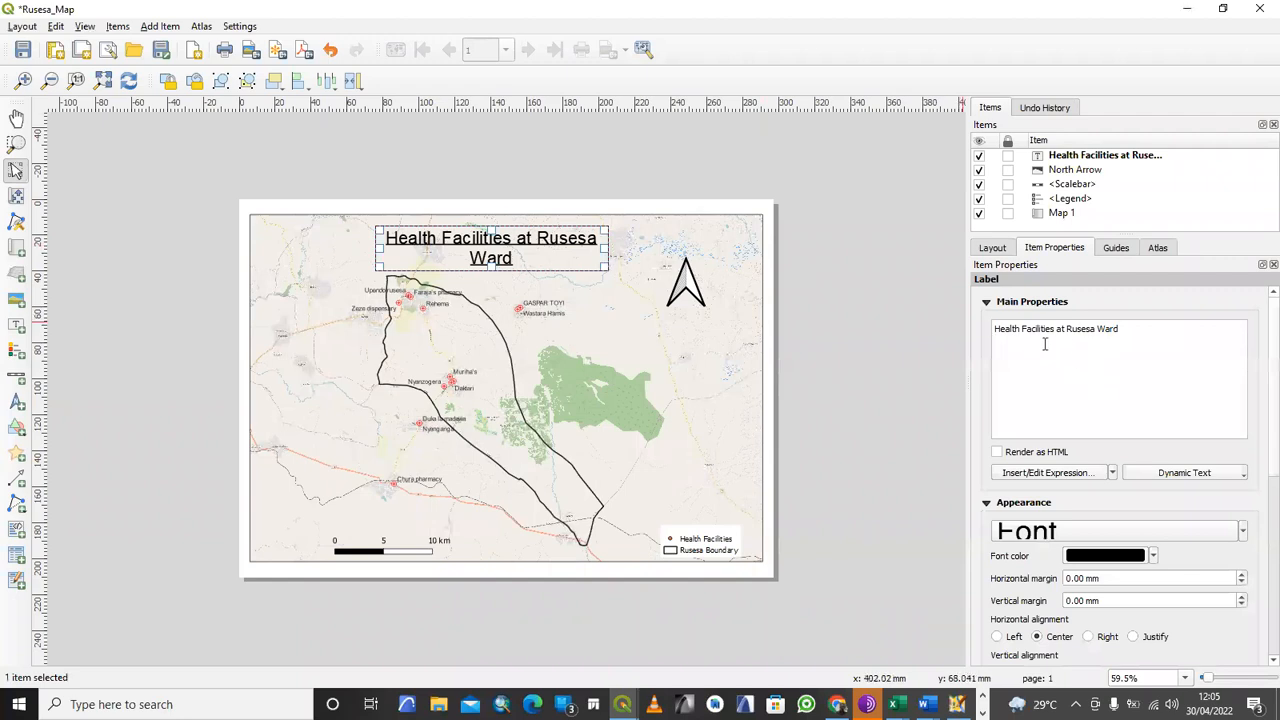
left_click(1073, 477)
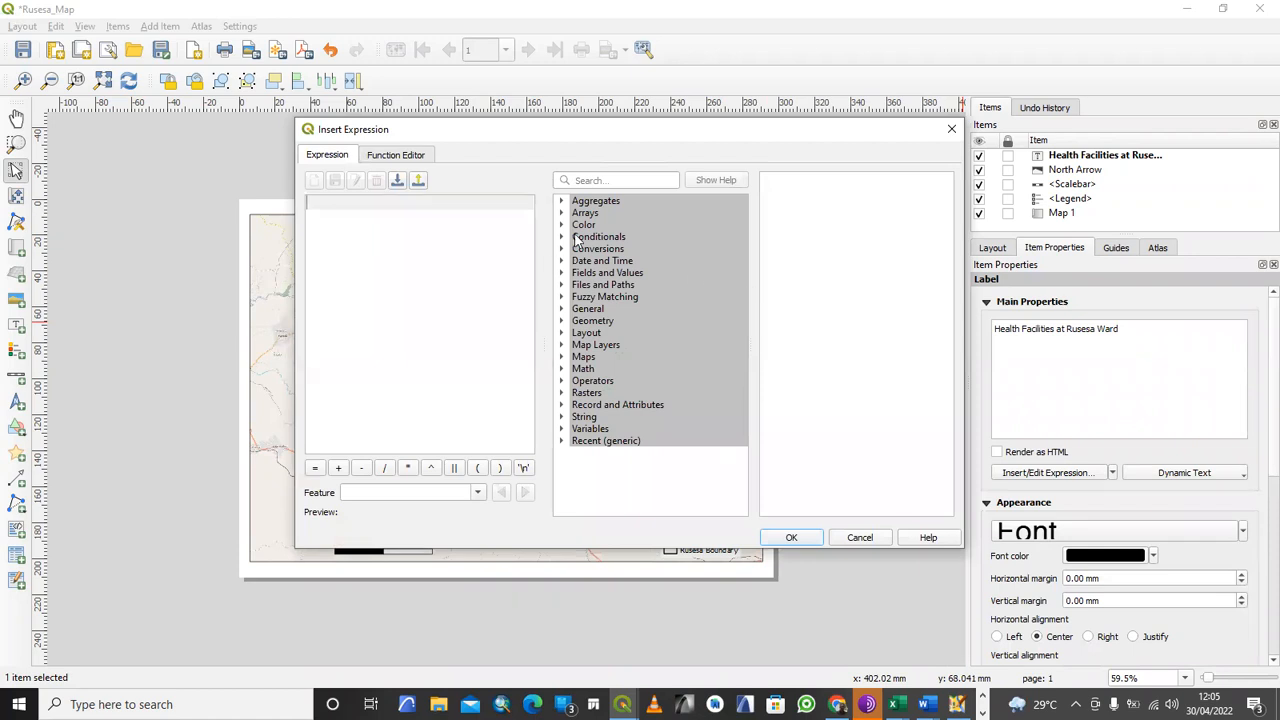
left_click(599, 181)
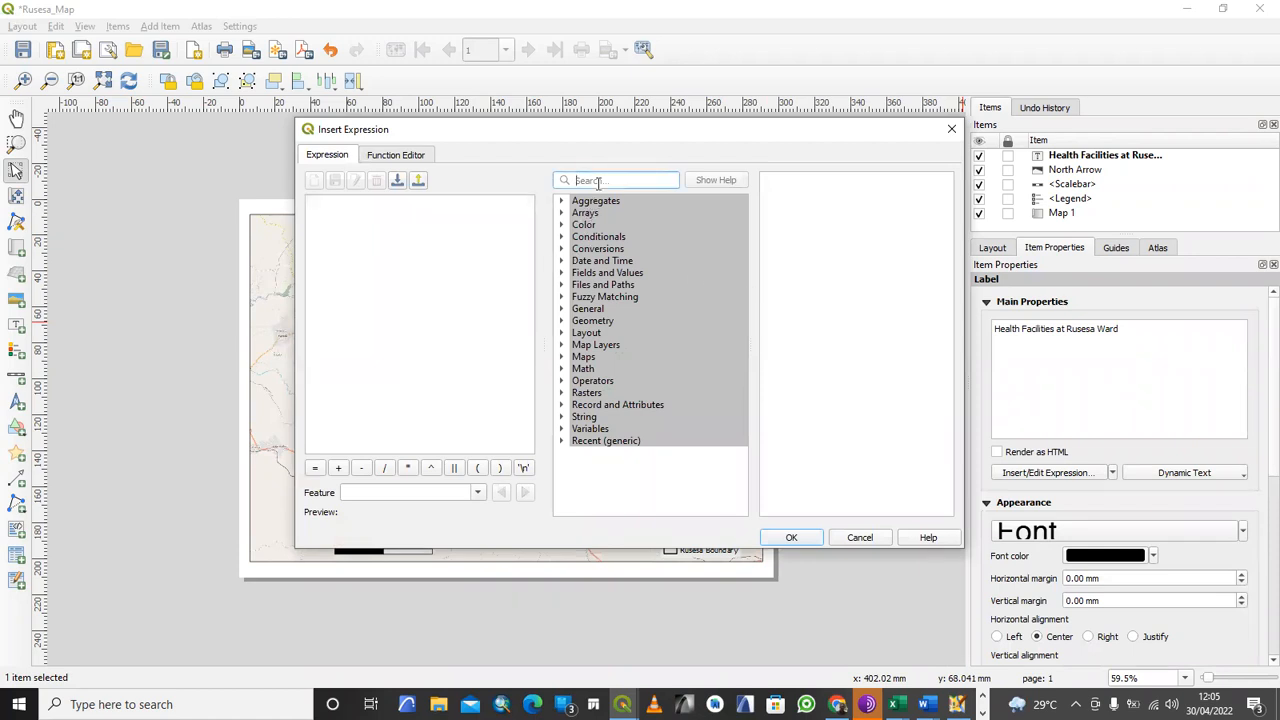
type("upp")
double_click(601, 214)
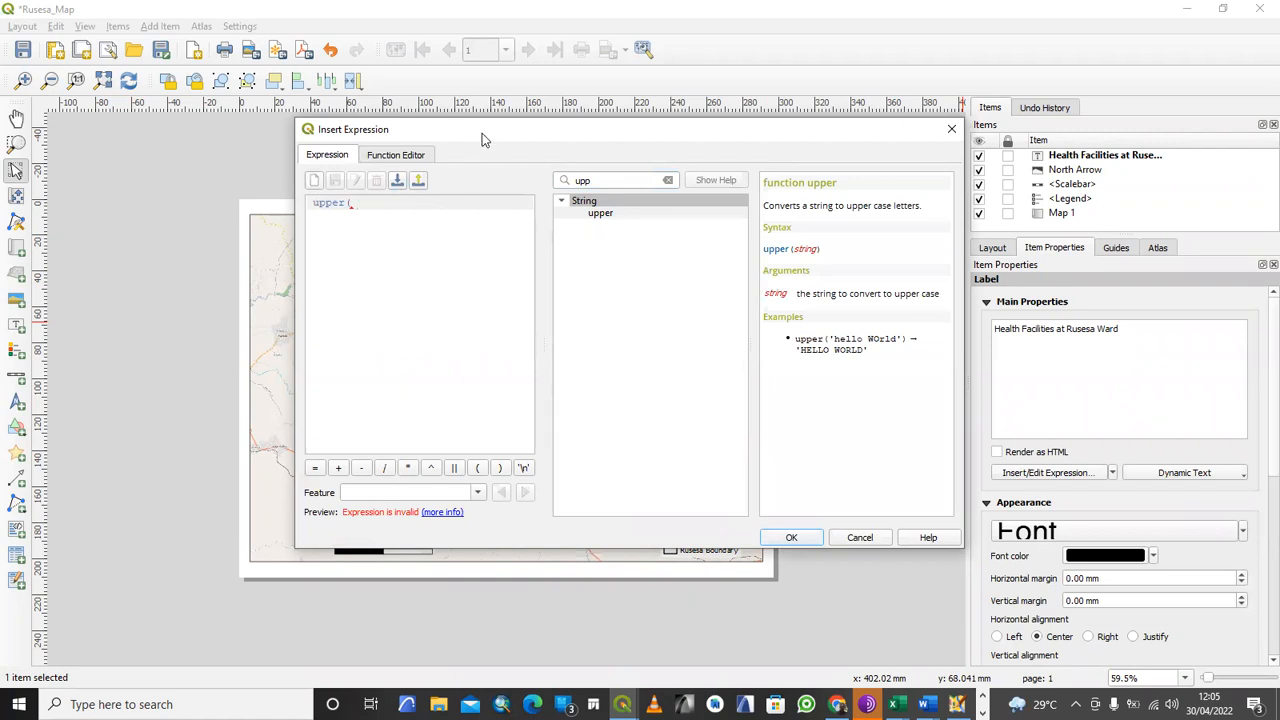
left_click_drag(482, 133, 603, 214)
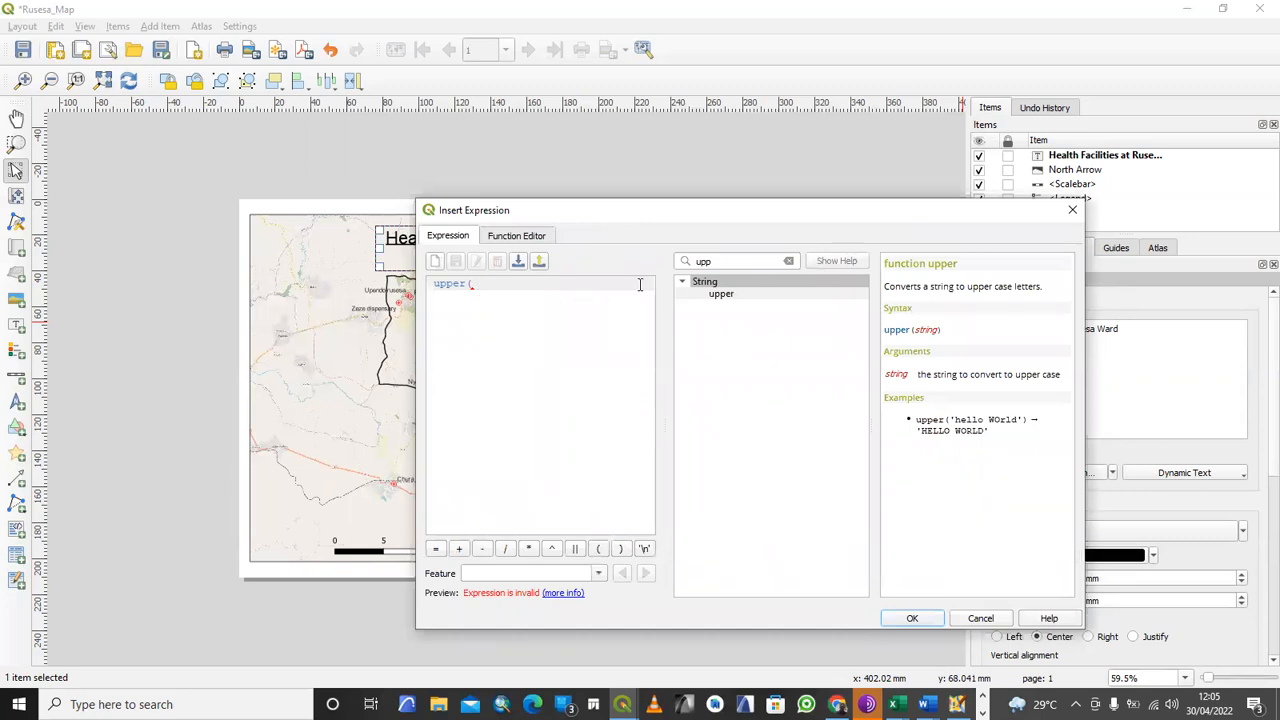
left_click_drag(505, 283, 355, 283)
key("BackSpace")
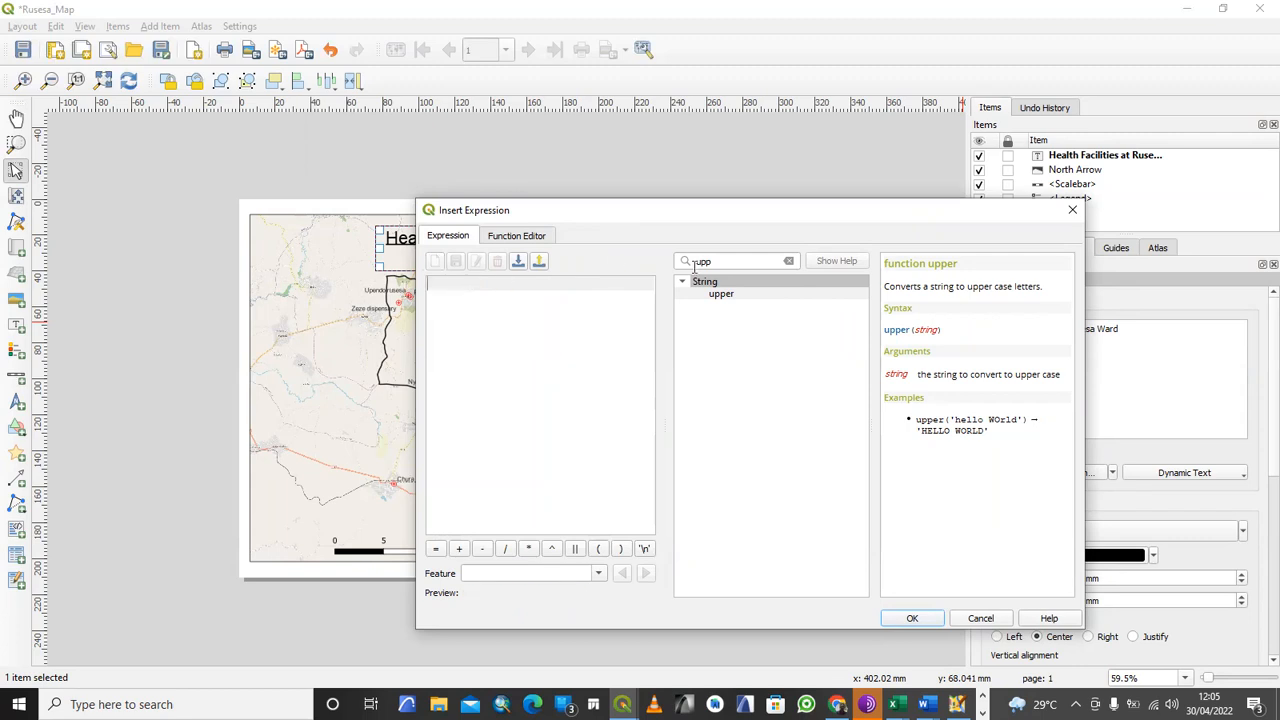
left_click(1072, 210)
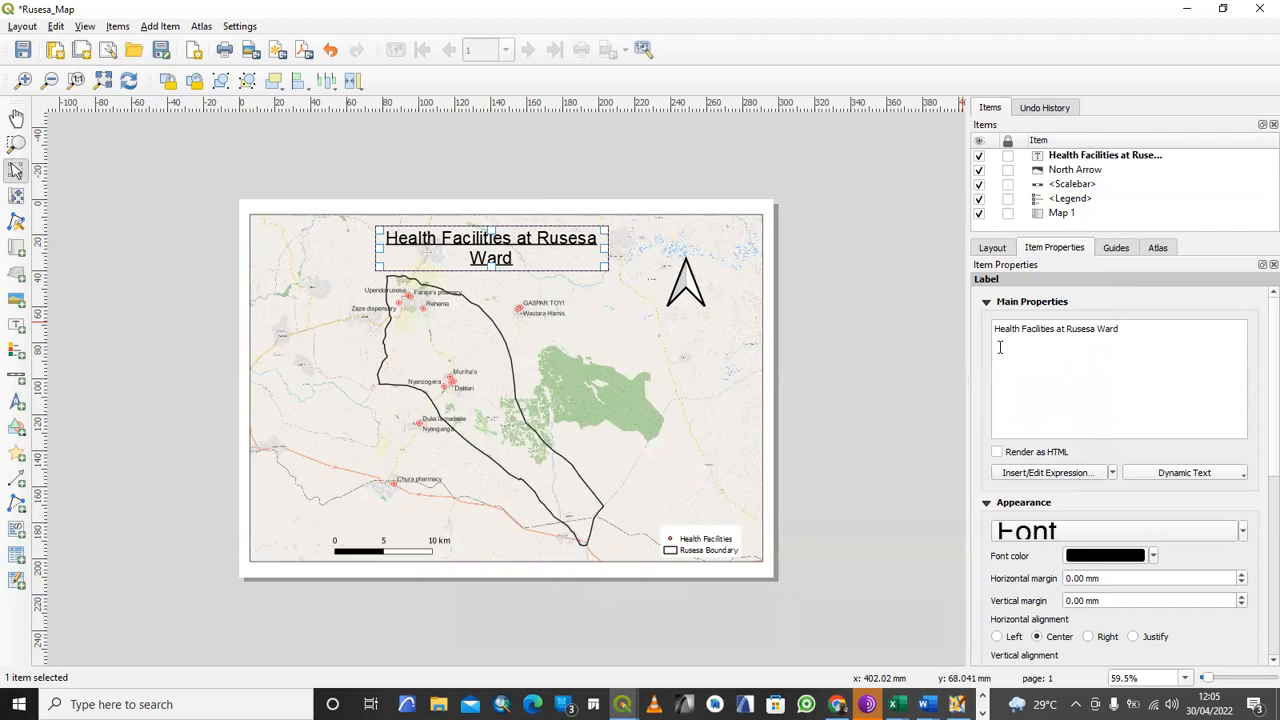
type("upper")
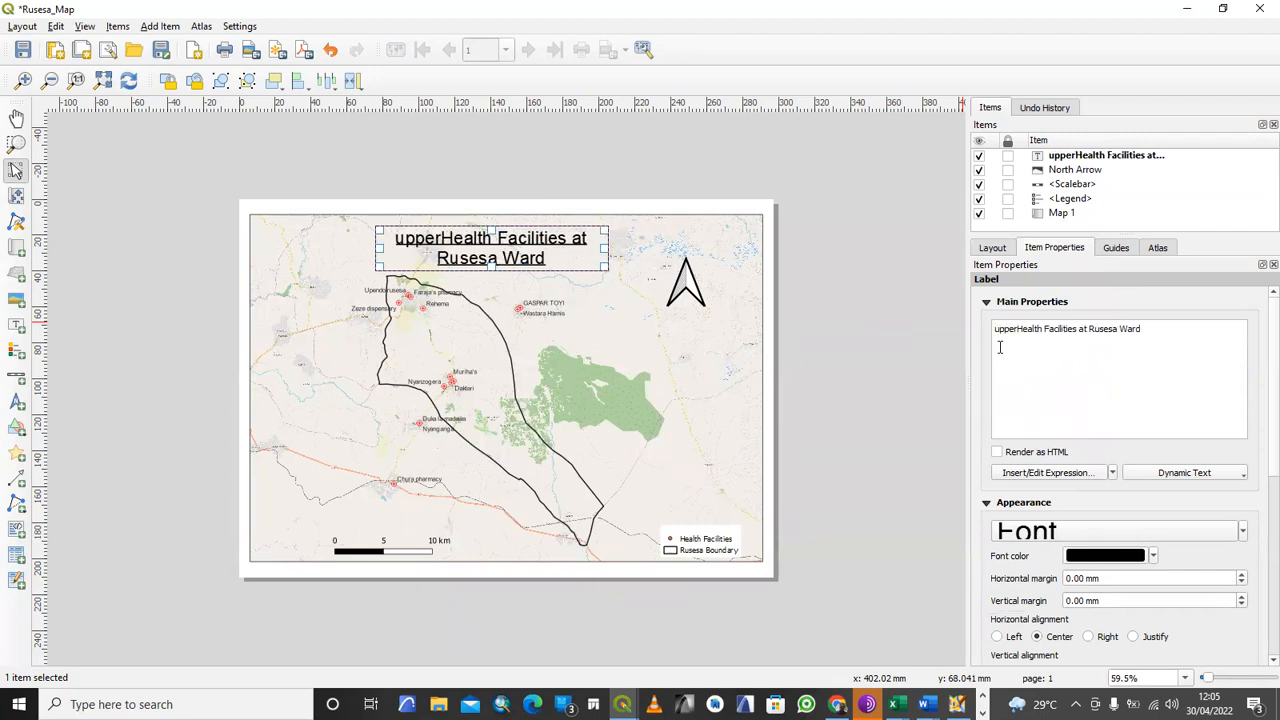
key("BackSpace")
key("BackSpace")
key("BackSpace")
key("BackSpace")
key("BackSpace")
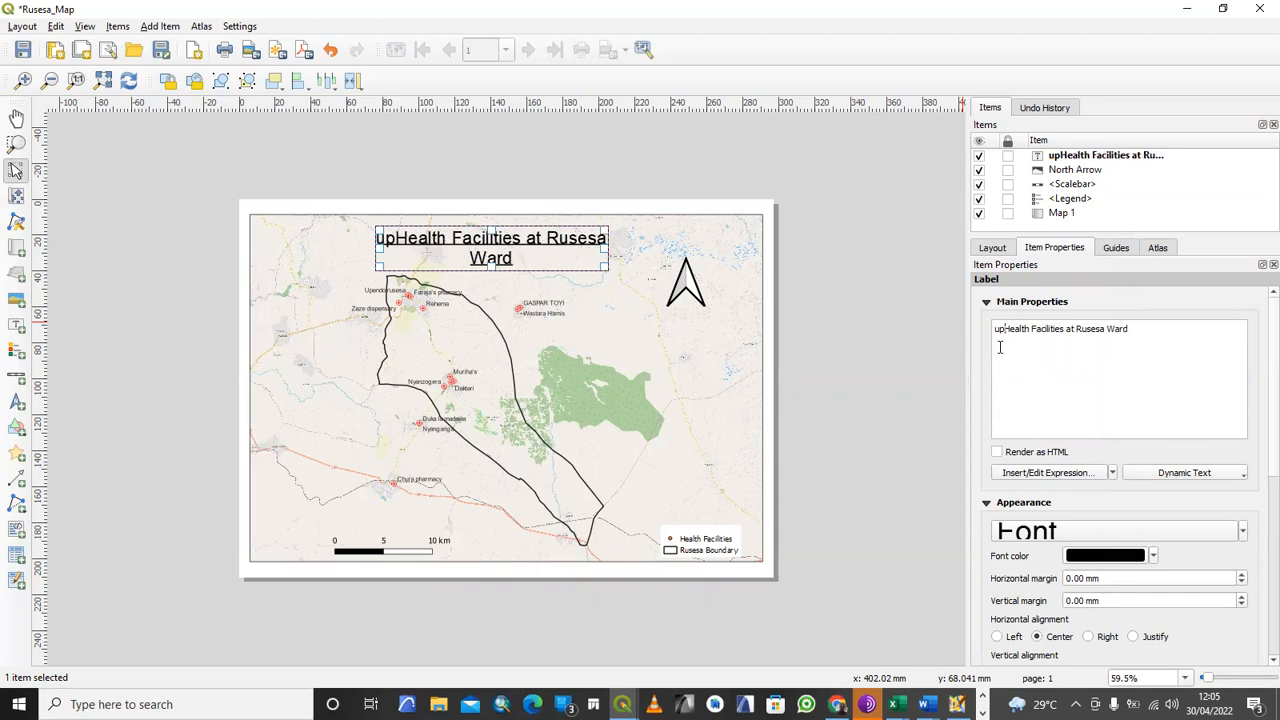
- Insert the upper function as an expression in front of the title label's text
left_click(1034, 475)
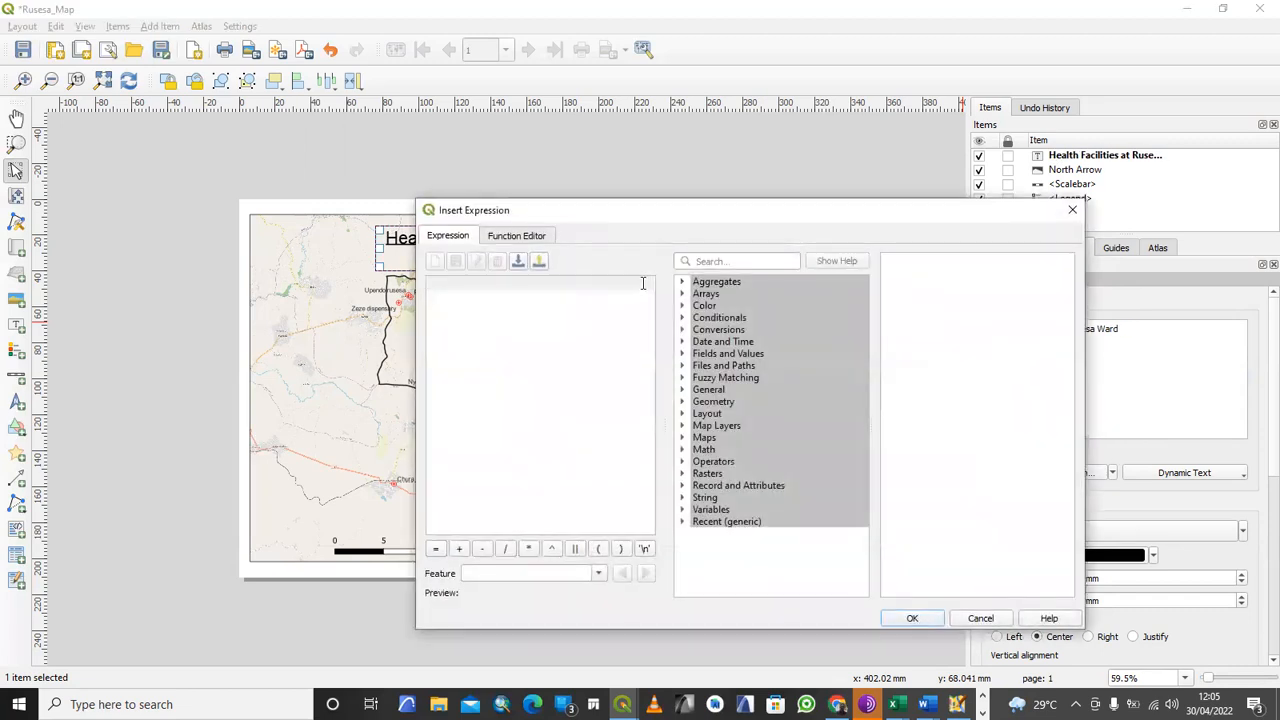
left_click(734, 263)
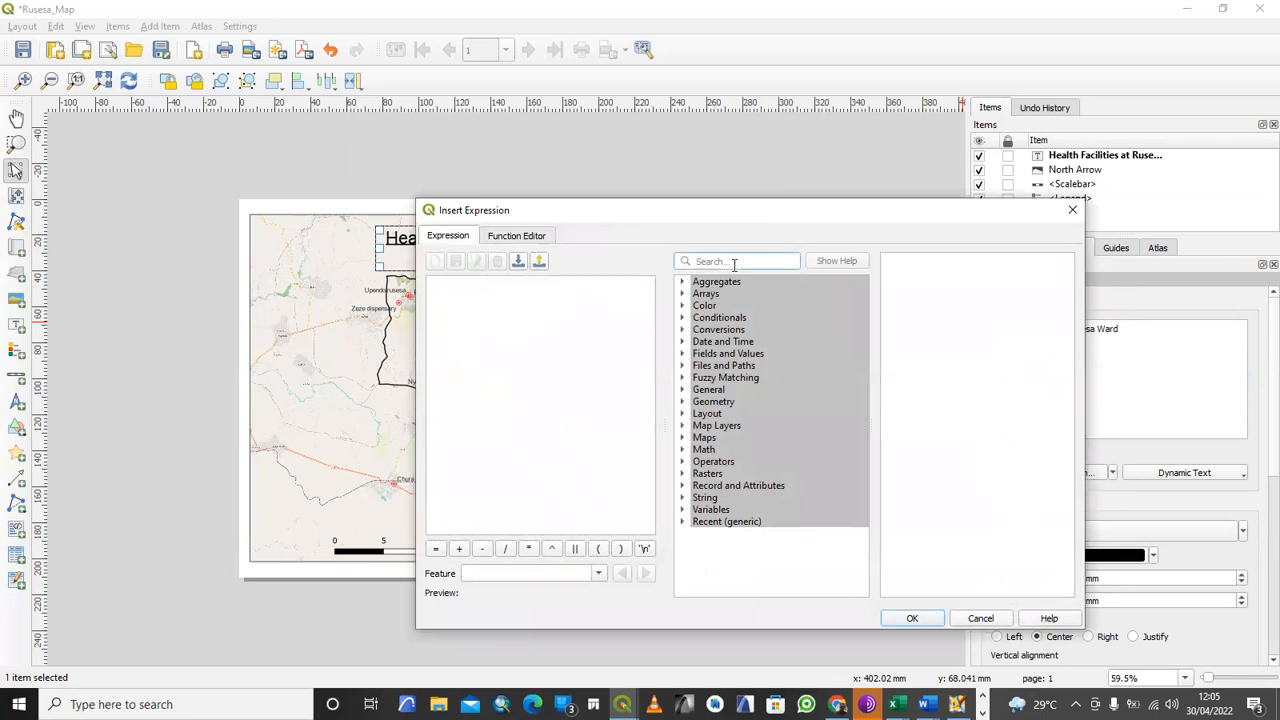
type("upp")
double_click(724, 294)
type(")")
key("BackSpace")
left_click(913, 620)
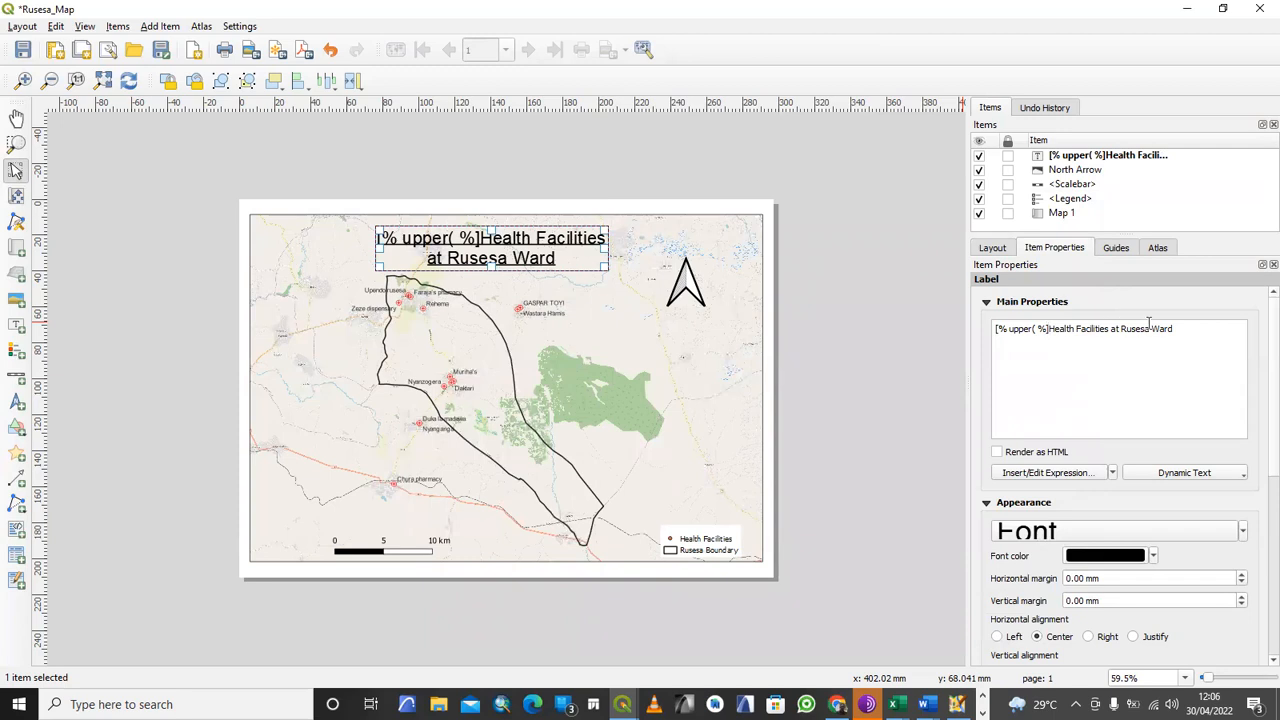
- Move the title expression's closing square bracket to the end of the text, after "Ward"
left_click(1181, 328)
left_click(1047, 328)
key("BackSpace")
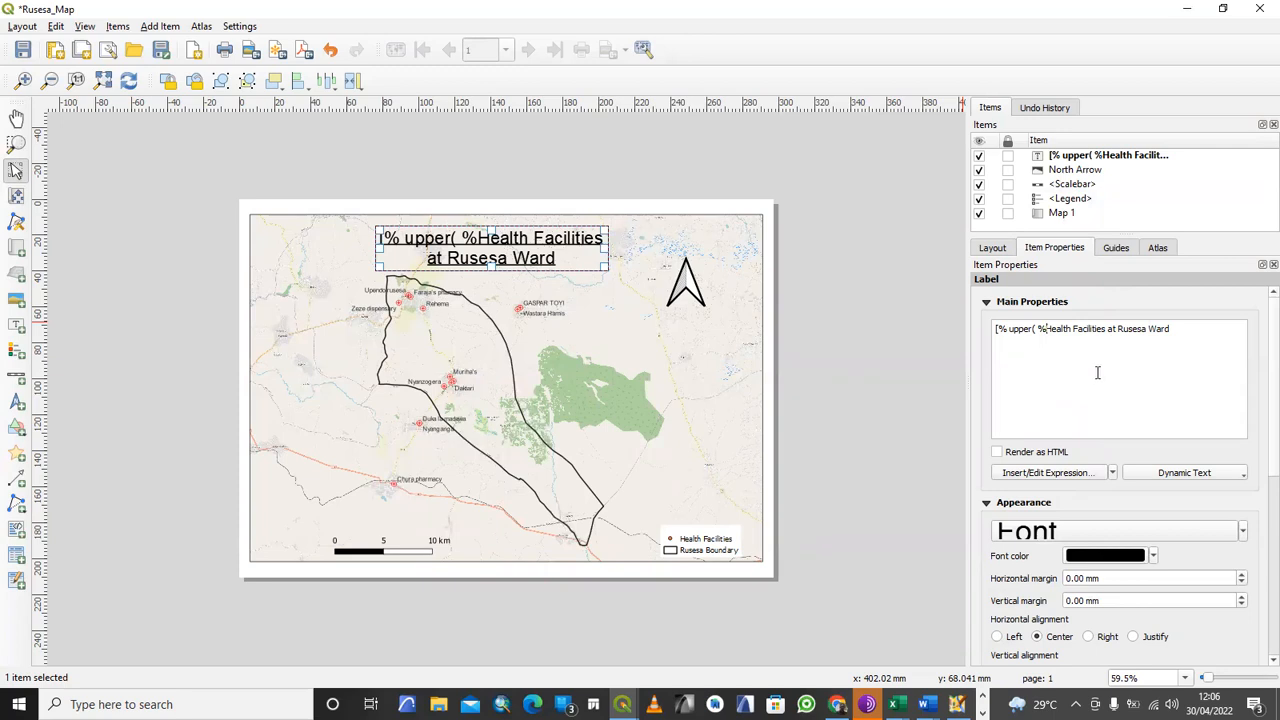
left_click(1180, 329)
type("]")
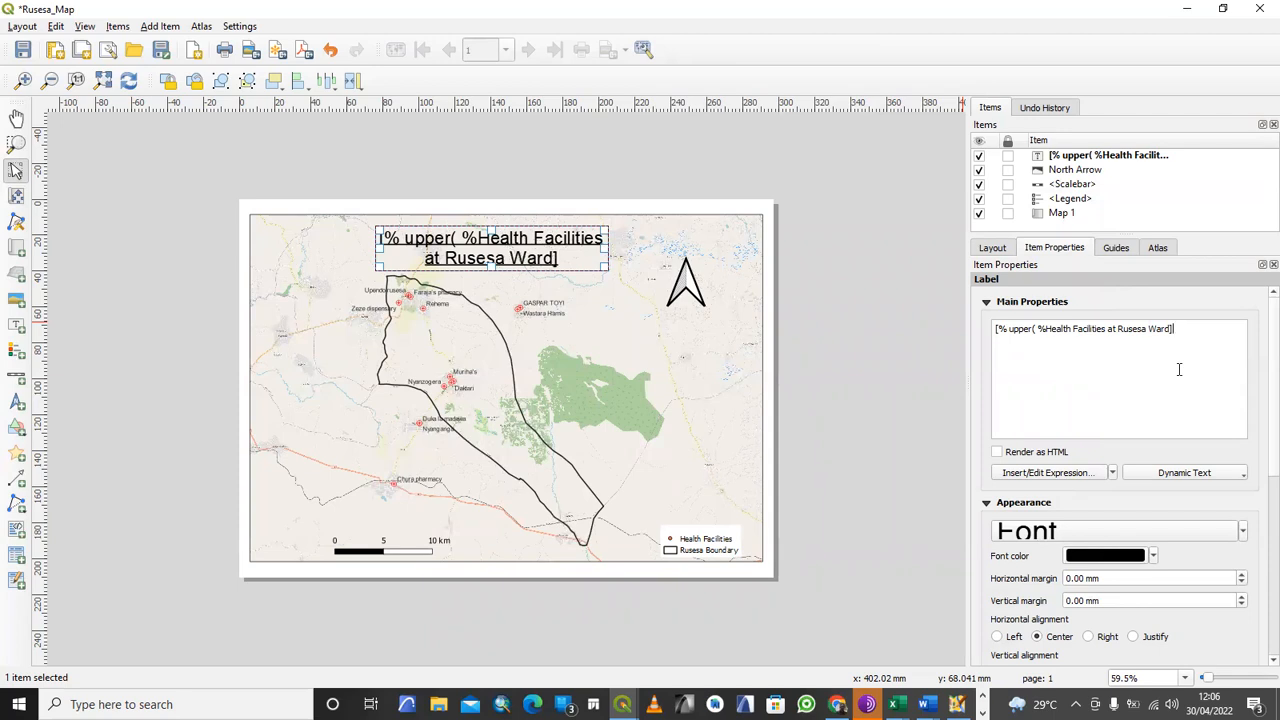
- Remove both percent signs from the title expression and add a closing parenthesis after "Ward"
left_click(1044, 329)
key("BackSpace")
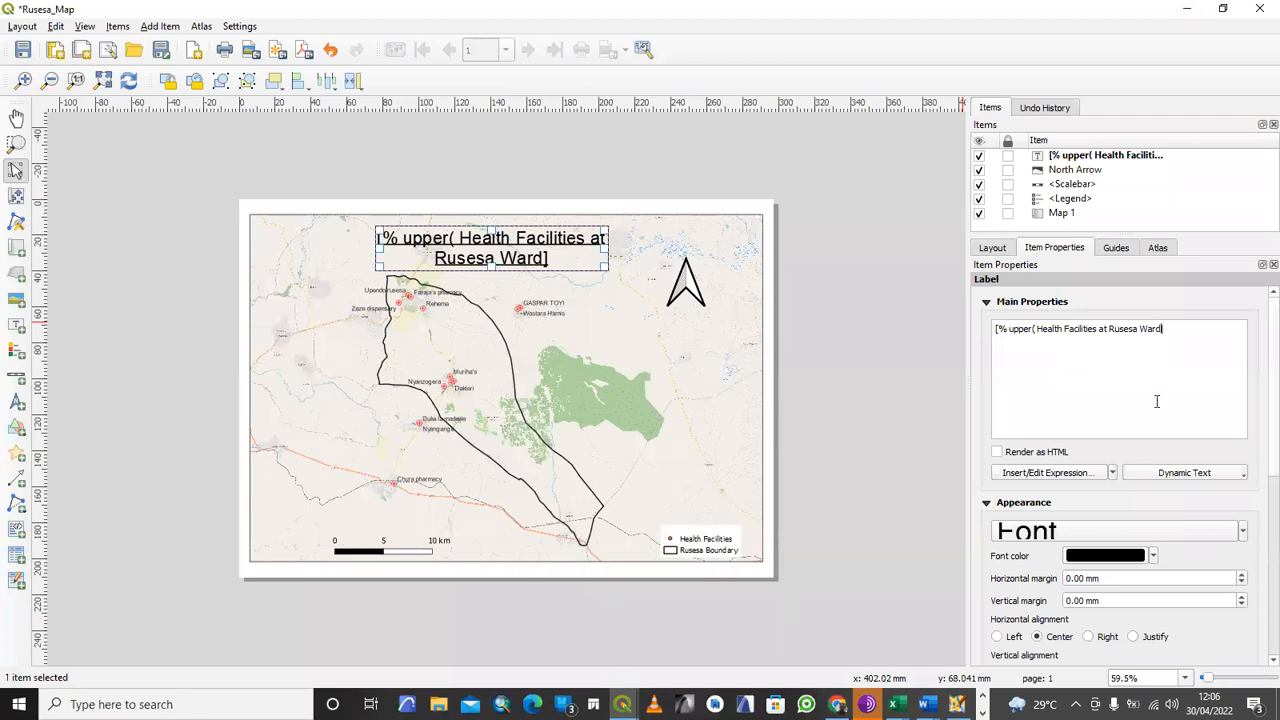
type(")")
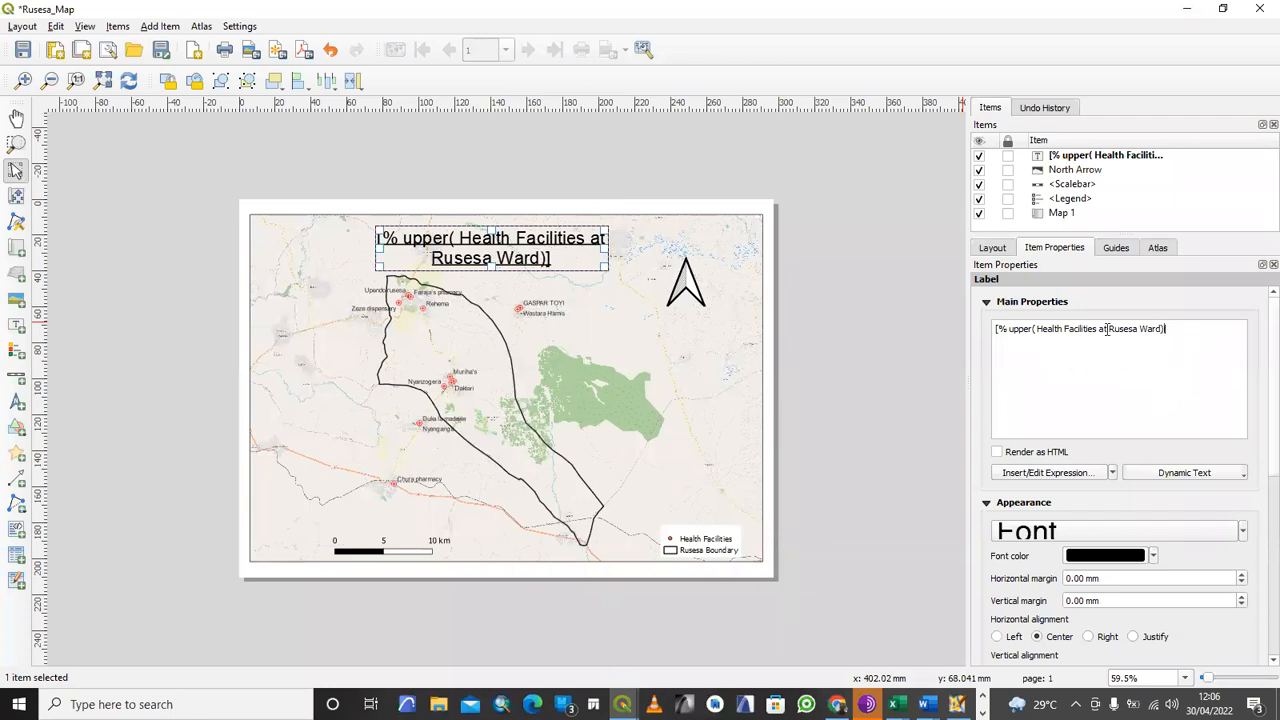
left_click(1007, 328)
key("BackSpace")
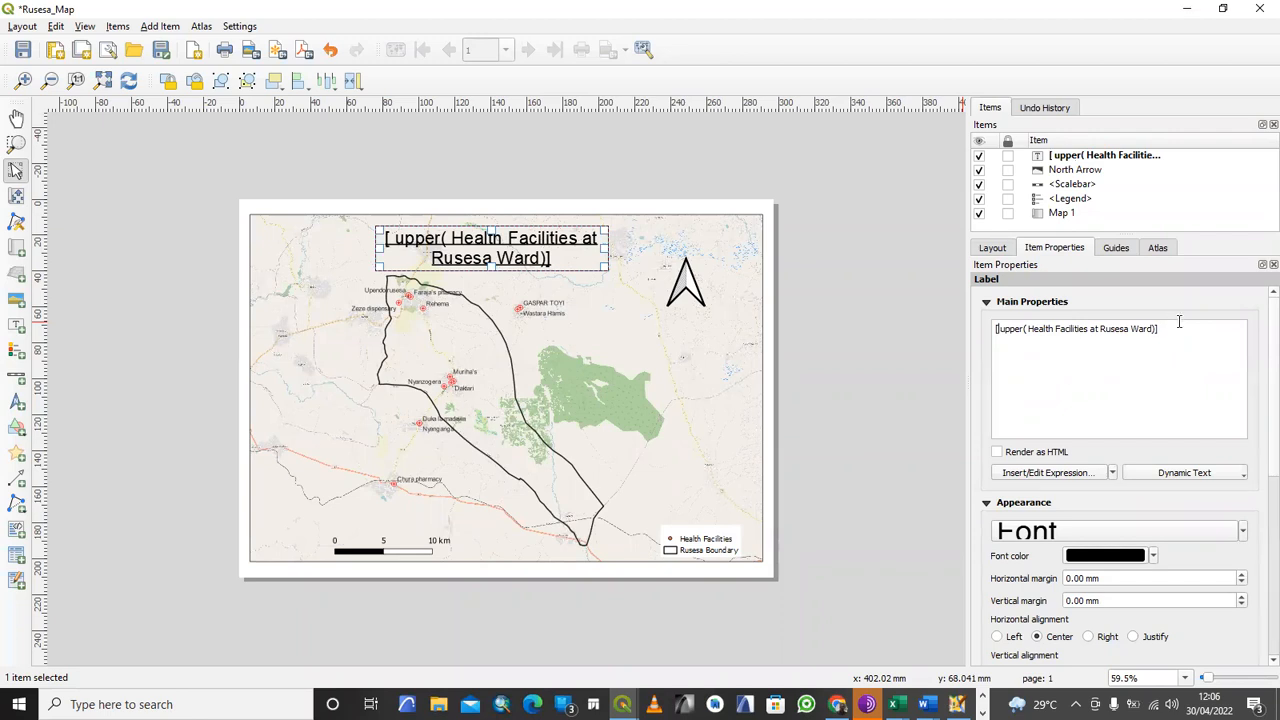
- Copy the whole title expression, clear the label text and paste the expression back
left_click_drag(1169, 329, 952, 320)
key("ctrl+c")
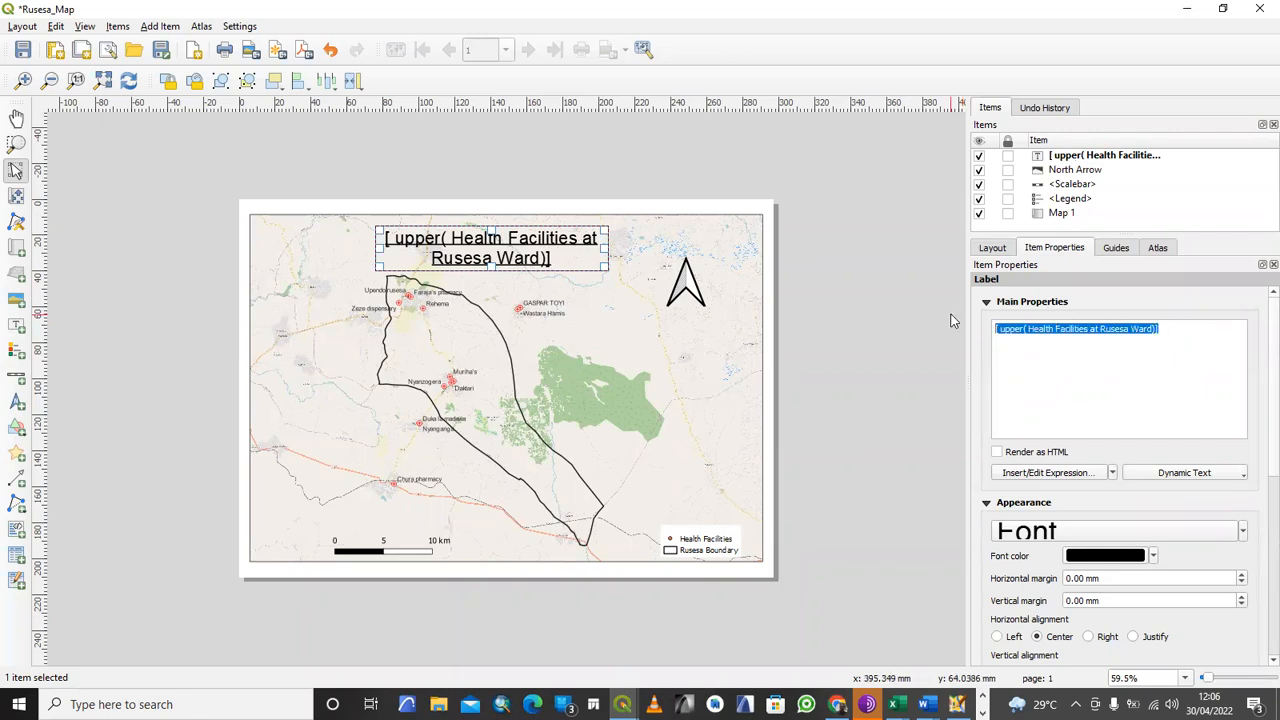
key("BackSpace")
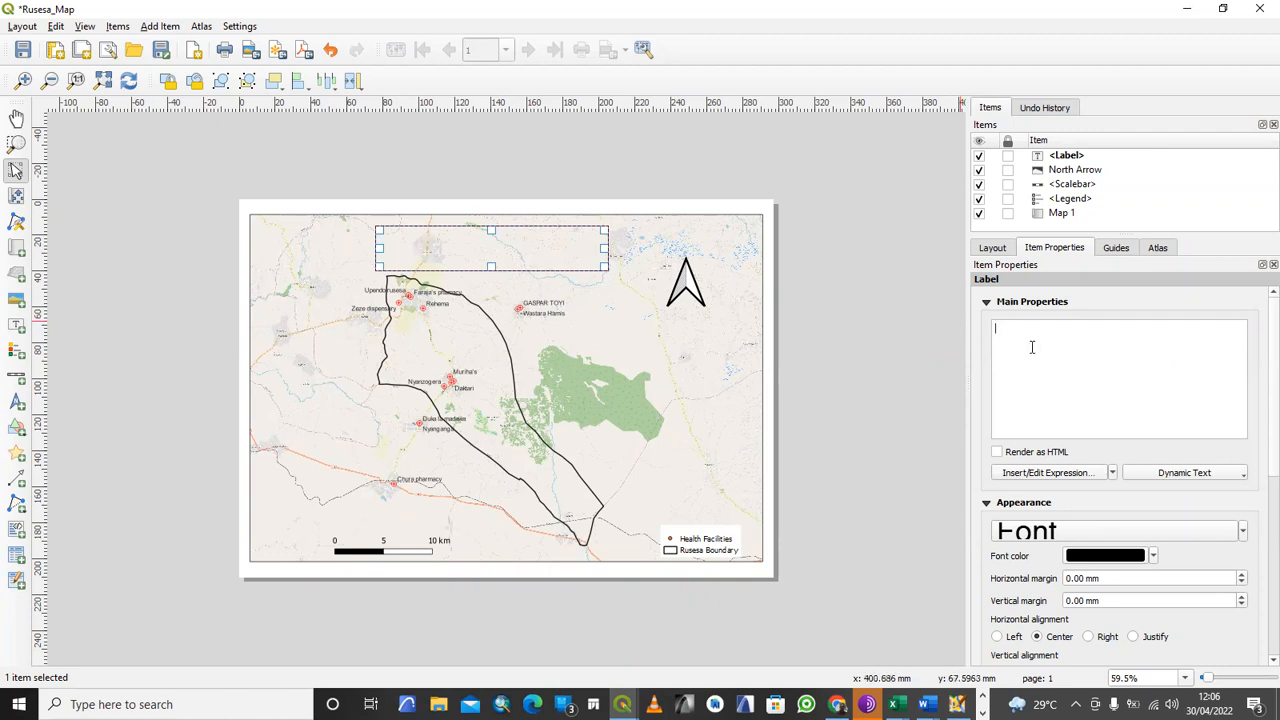
key("ctrl+v")
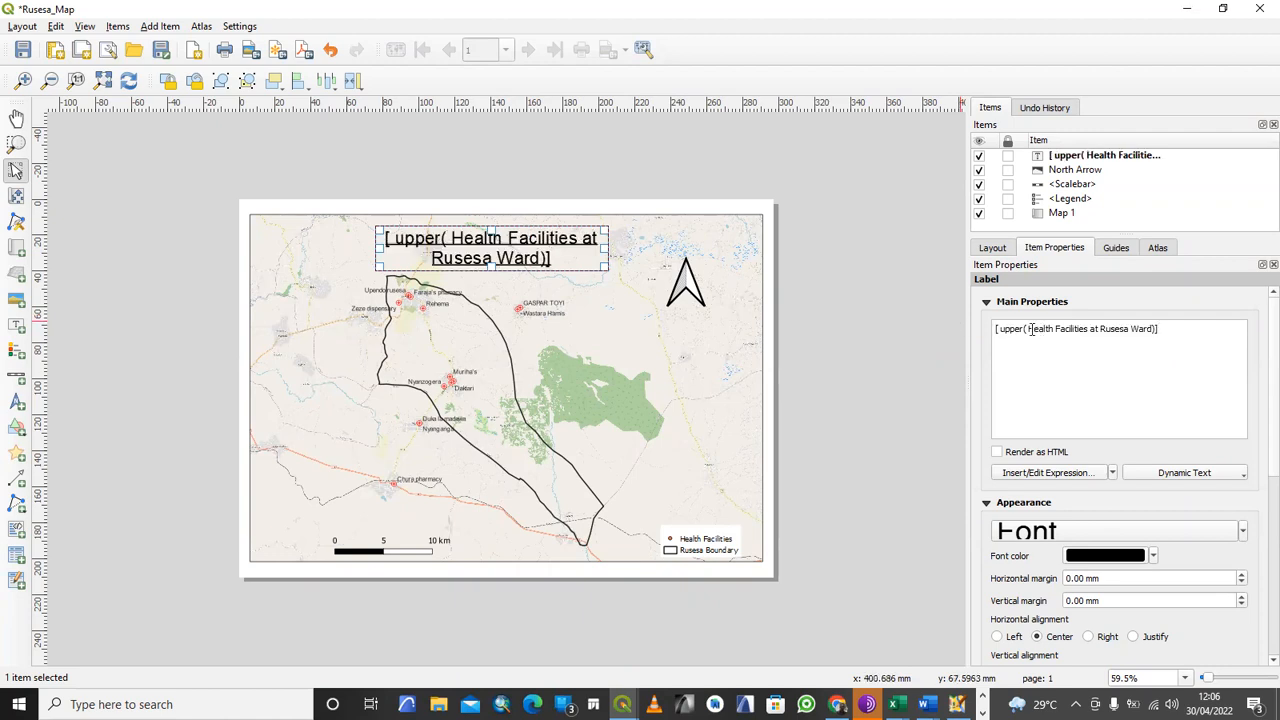
- Strip the upper function, parentheses and square brackets from the title label, leaving "Health Facilities at Rusesa Ward"
left_click_drag(1031, 329, 921, 323)
key("BackSpace")
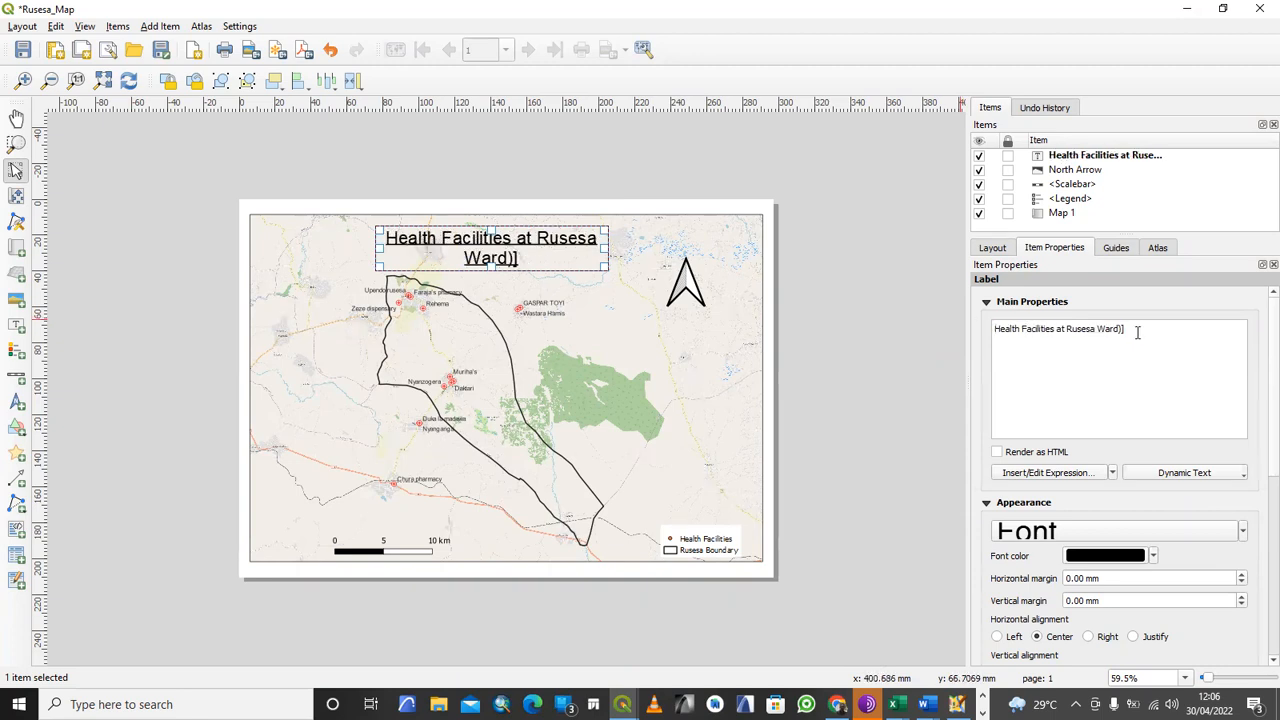
key("BackSpace")
key("BackSpace")
scroll(1018, 608, "down", 2)
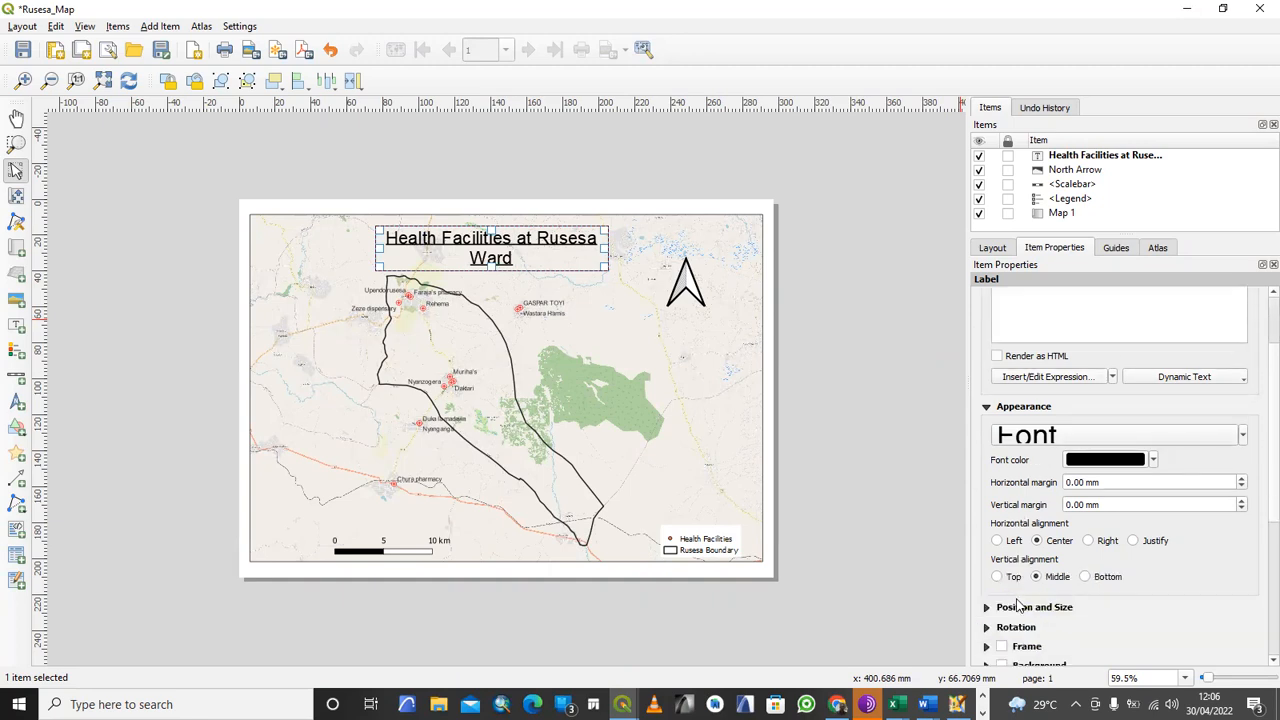
scroll(1030, 606, "down", 1)
scroll(1124, 591, "down", 2)
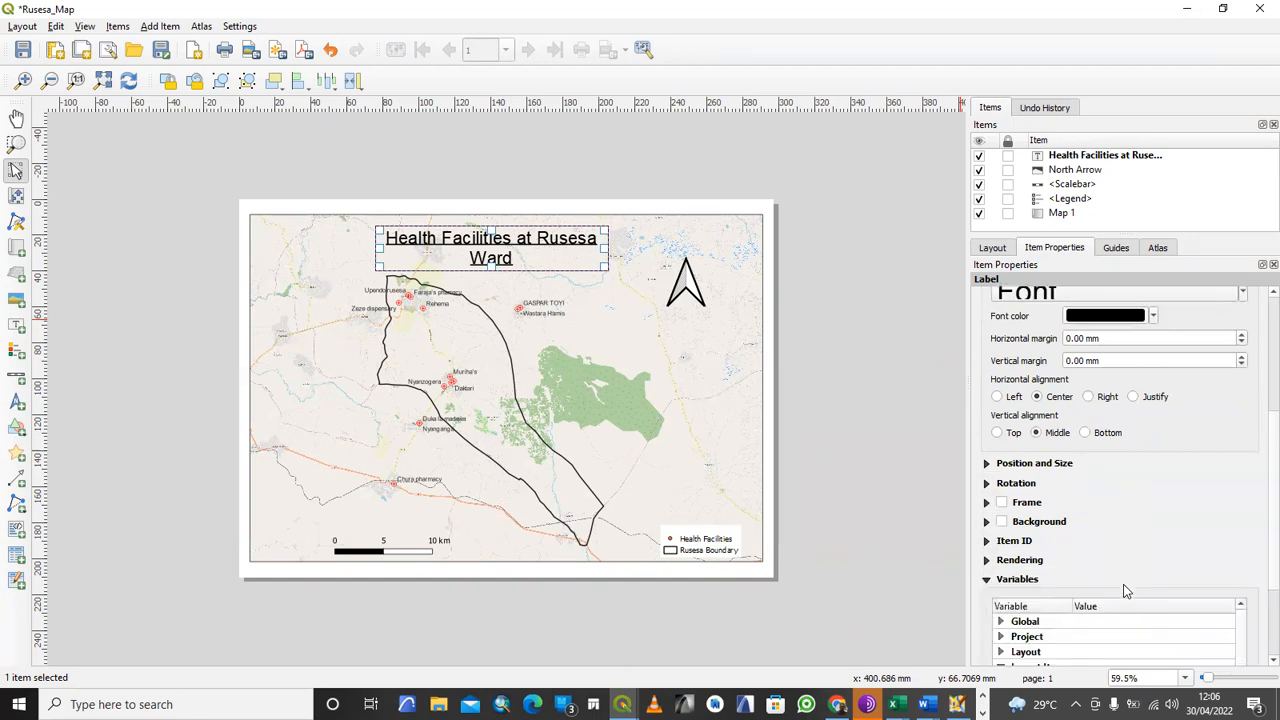
scroll(1120, 555, "up", 2)
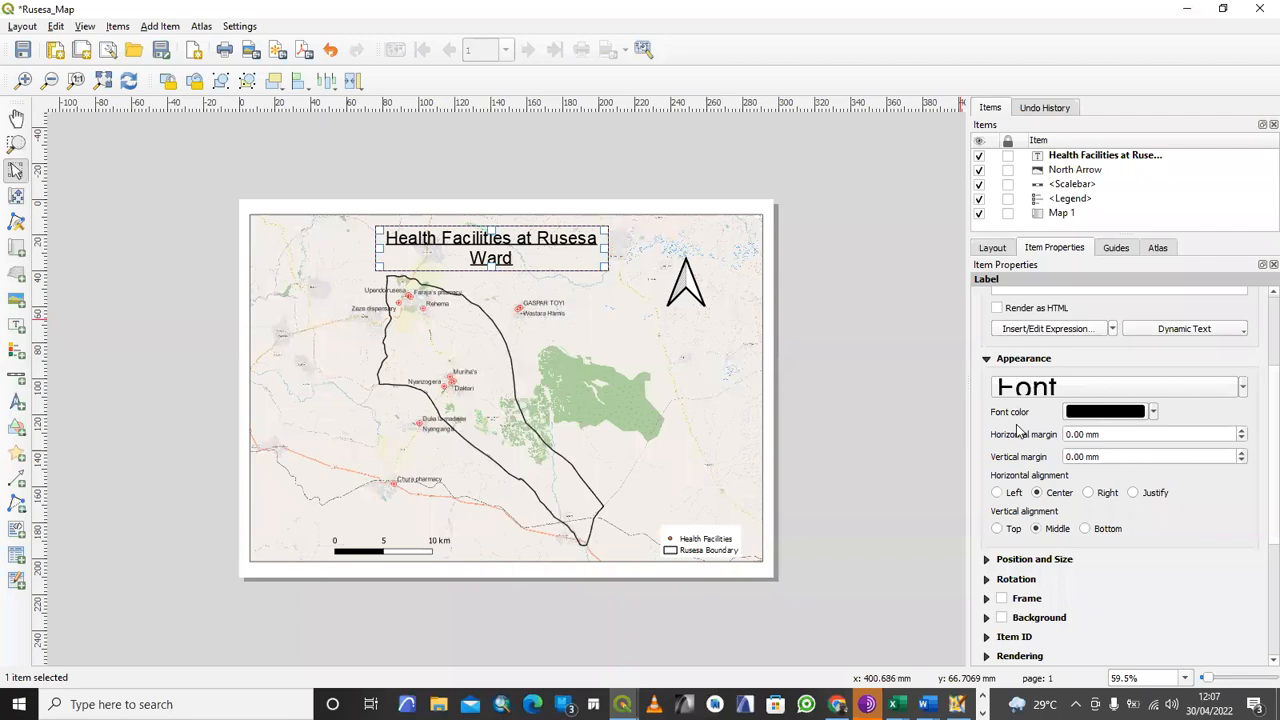
left_click(1030, 395)
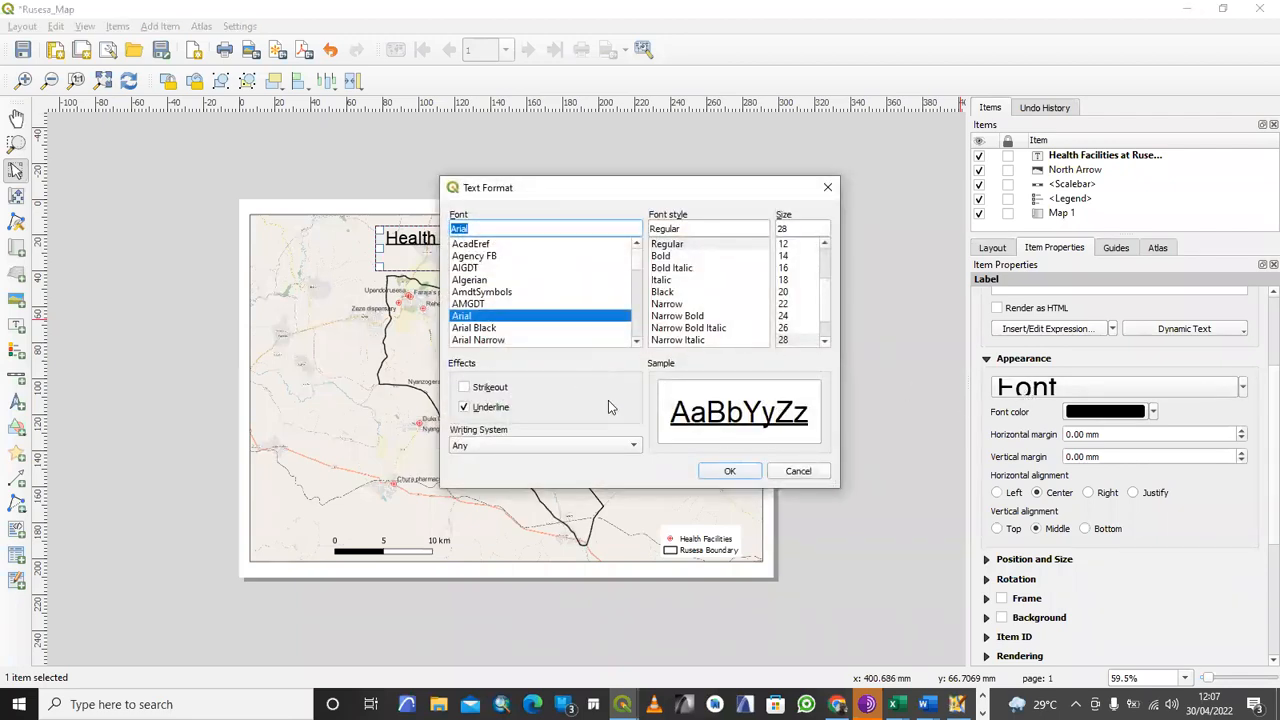
left_click(631, 445)
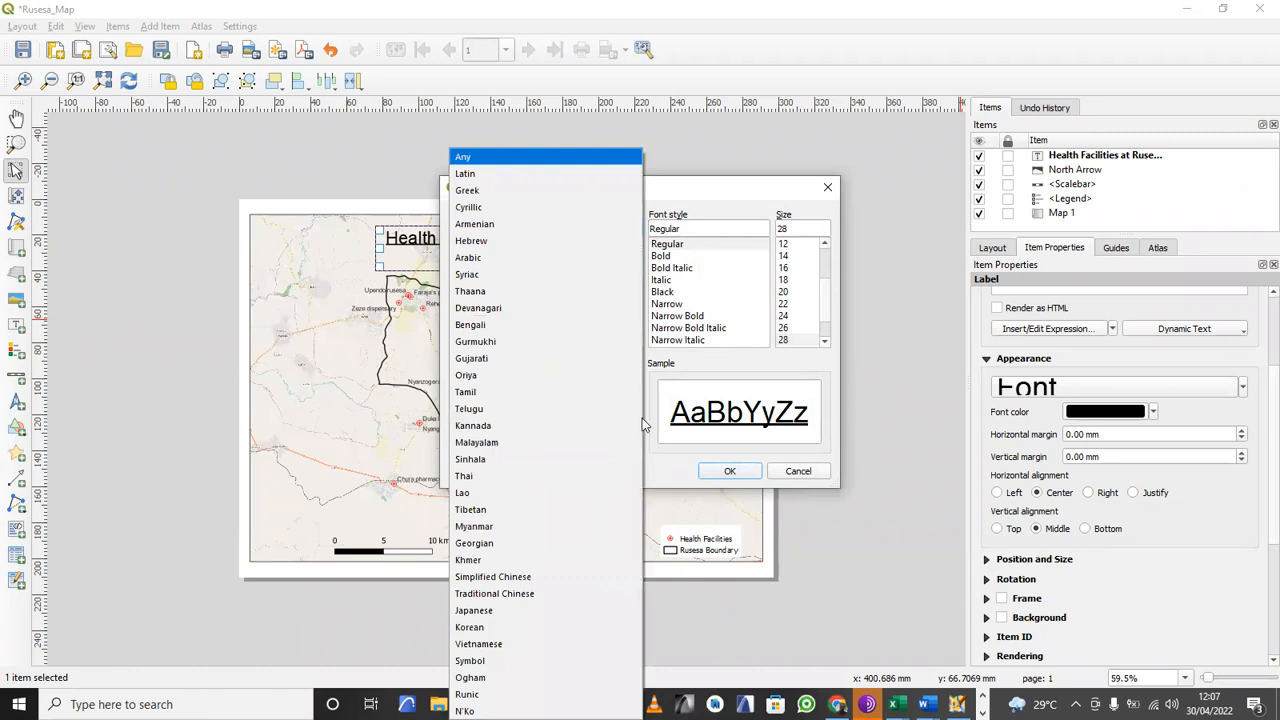
left_click(743, 181)
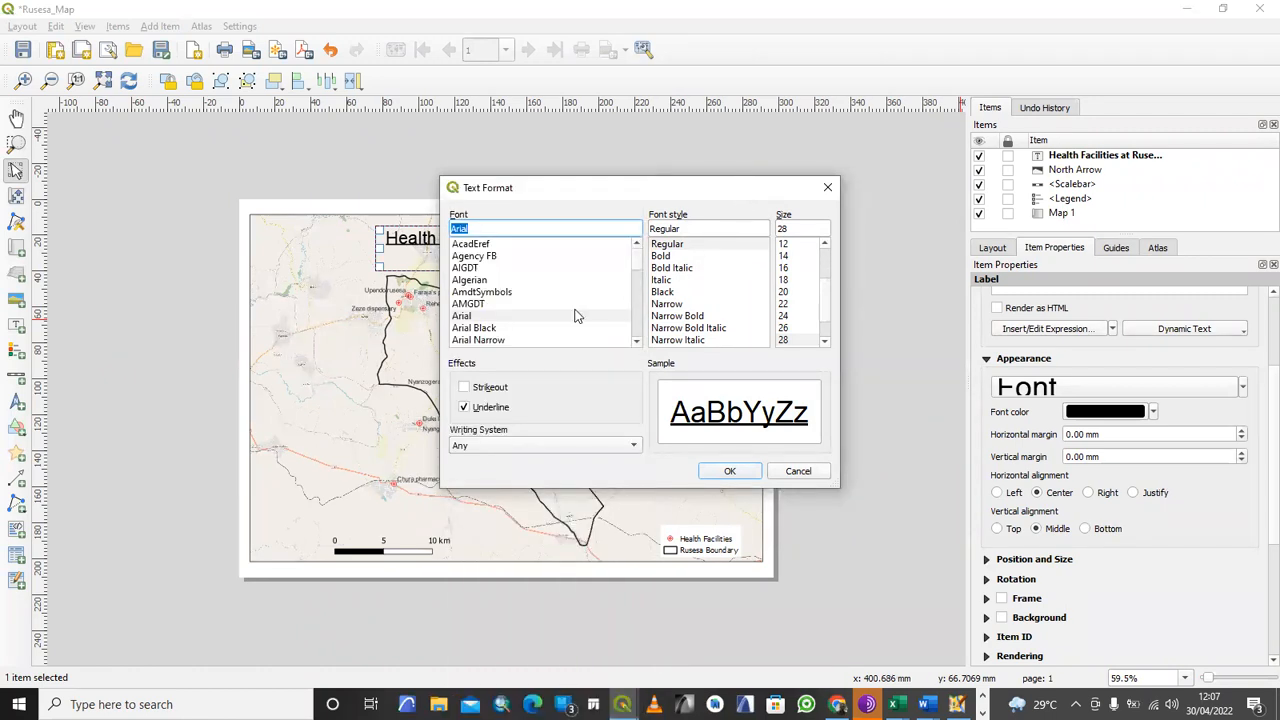
left_click(474, 268)
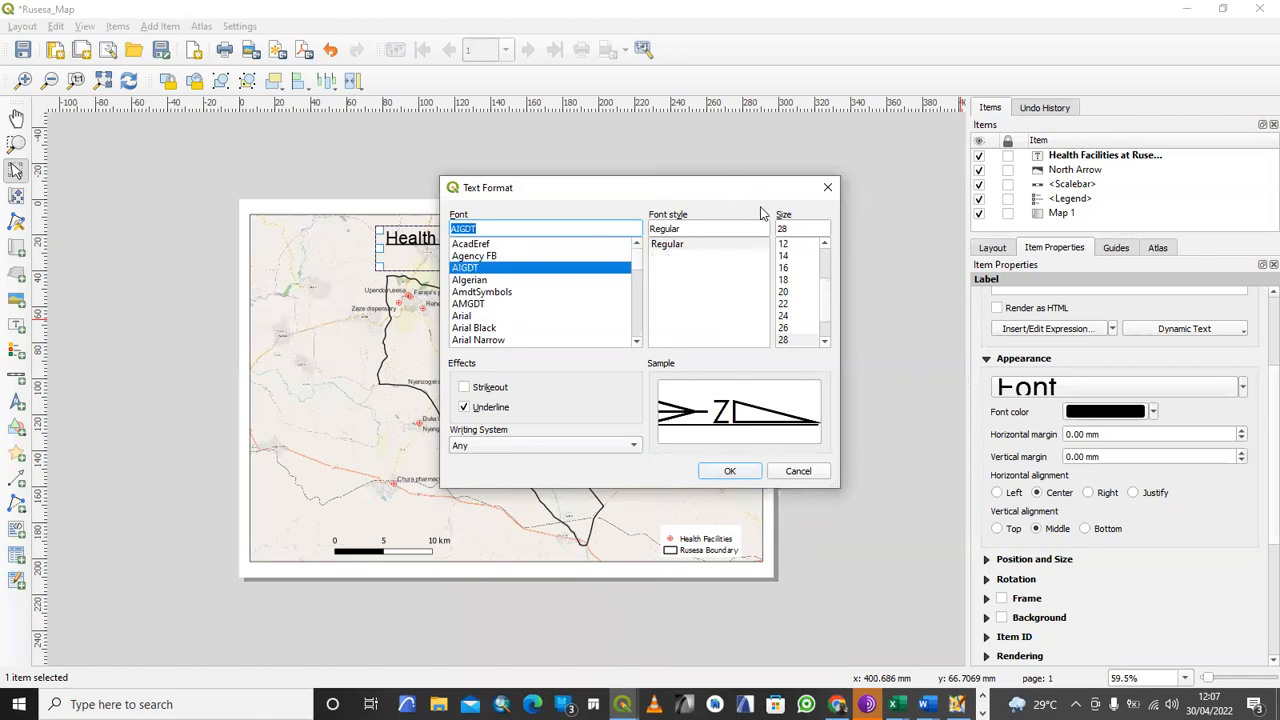
left_click(826, 190)
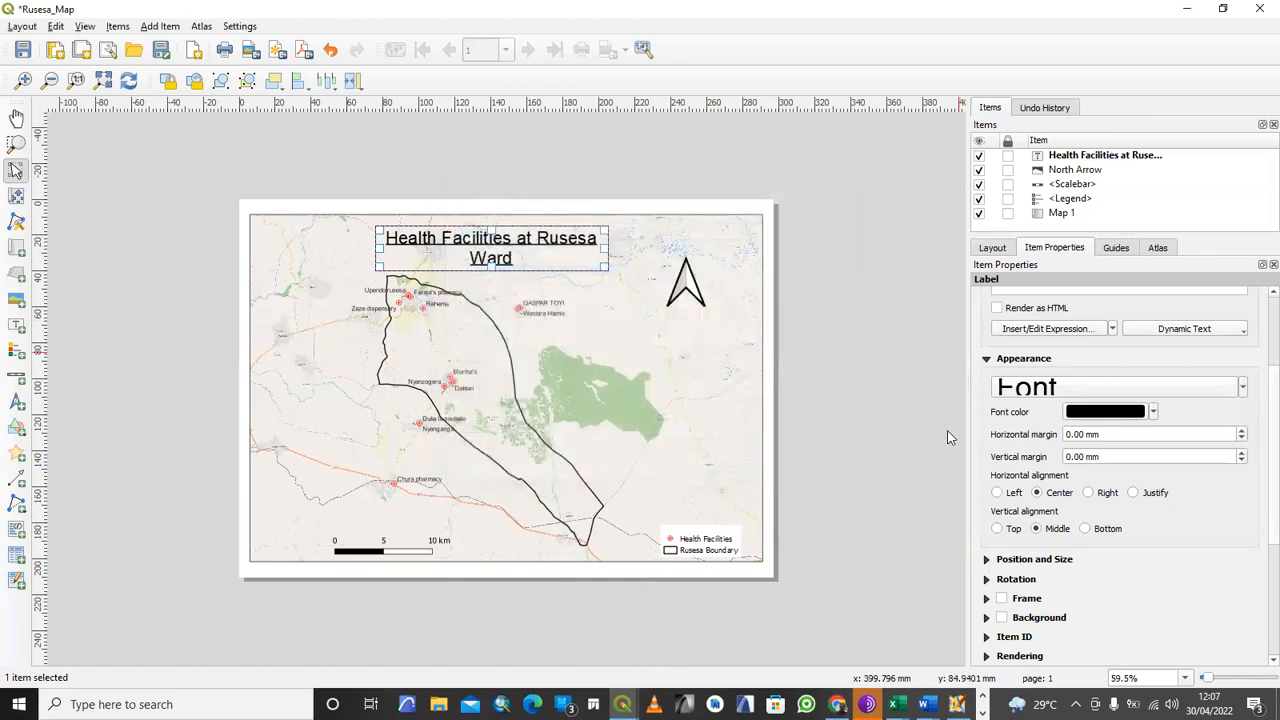
- Deselect the title label and save the project as Rusesa in the Semango folder
left_click(881, 423)
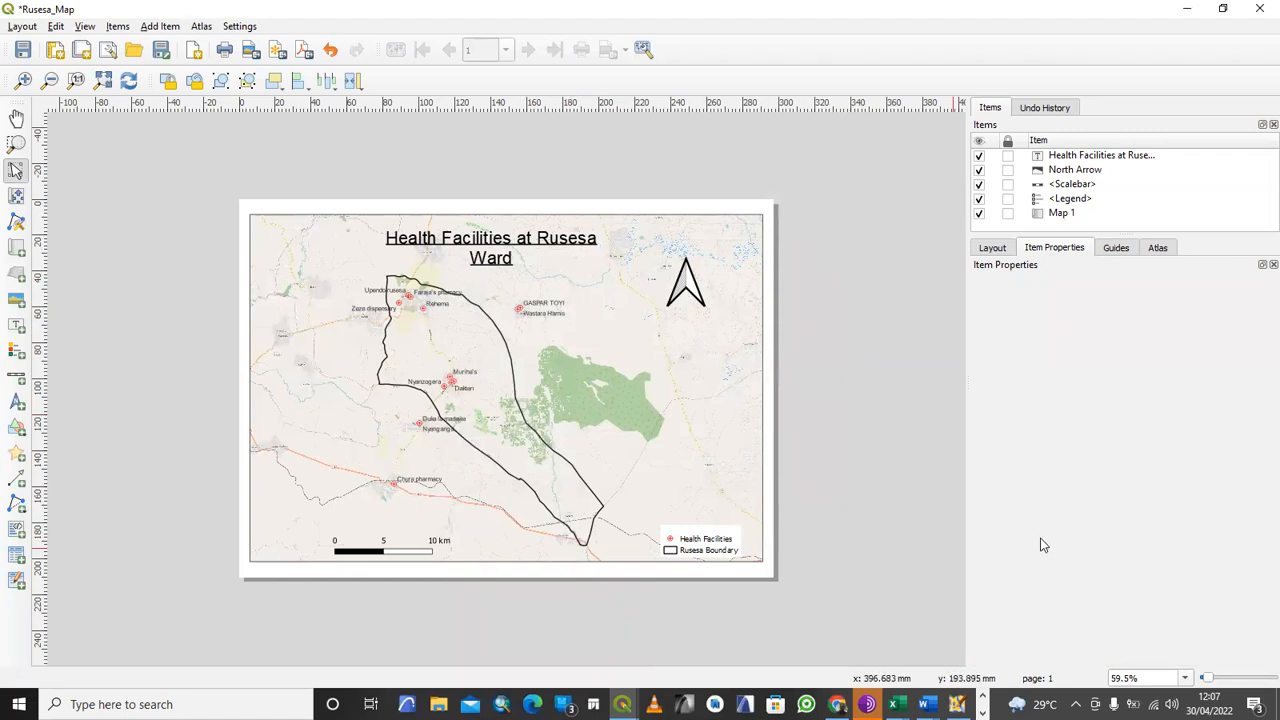
left_click(23, 51)
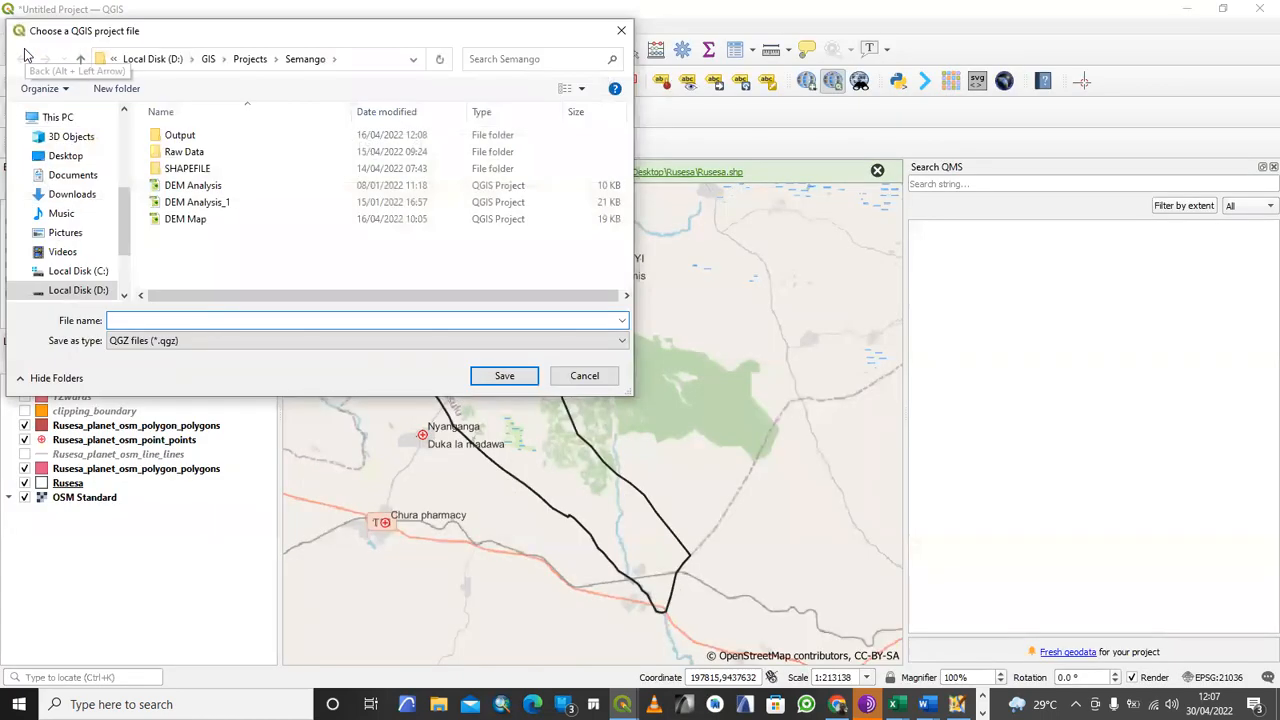
type("Rusea")
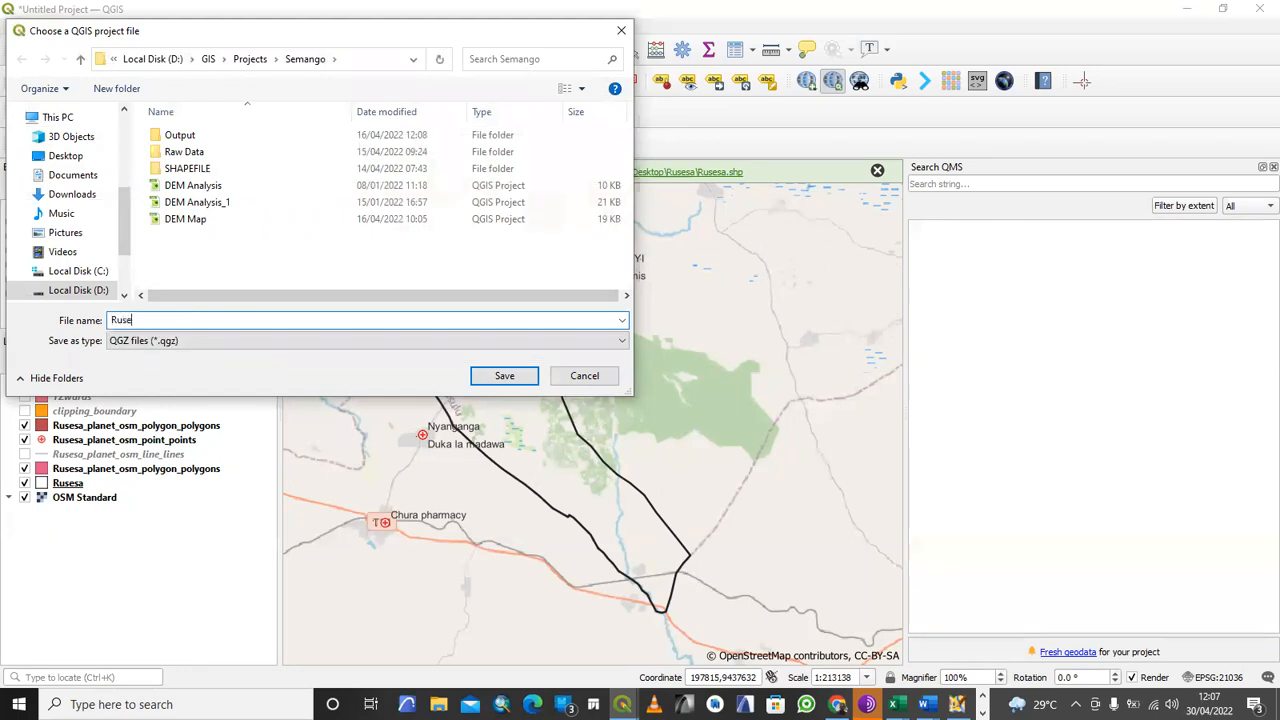
key("BackSpace")
type("sa")
left_click(502, 375)
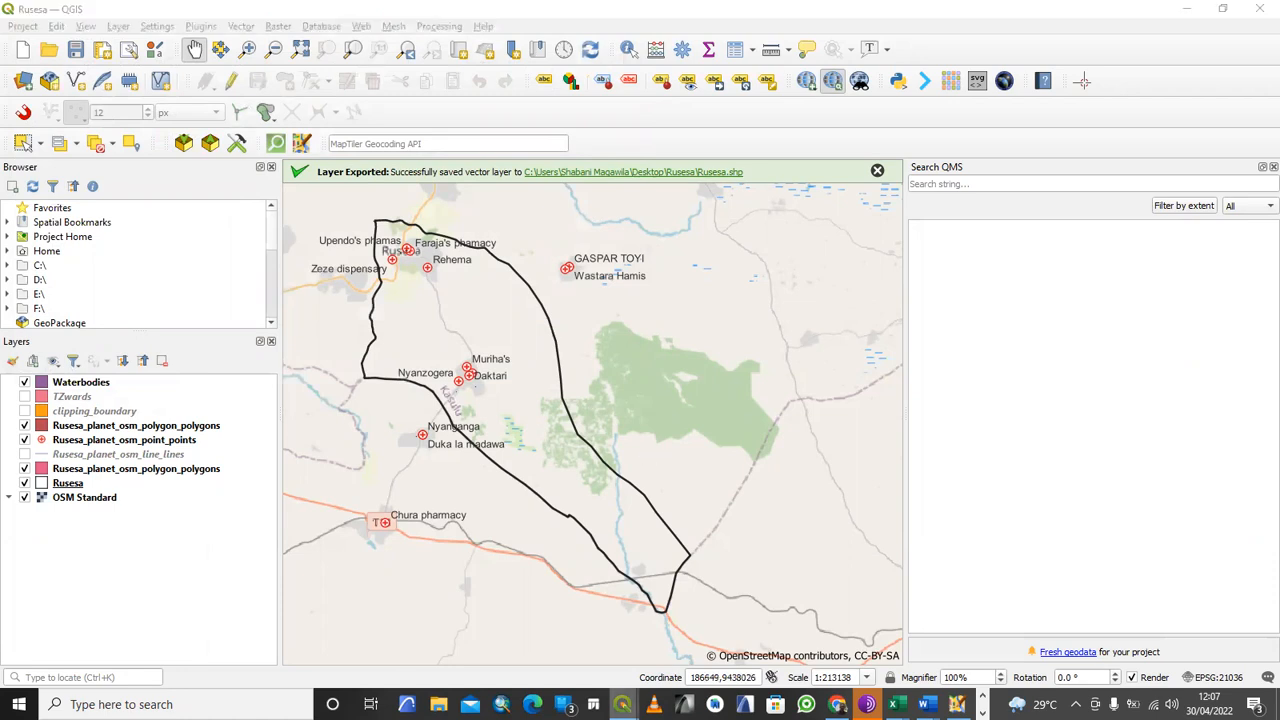
- Return to the Rusesa_Map print layout window and select the main map item
left_click(635, 698)
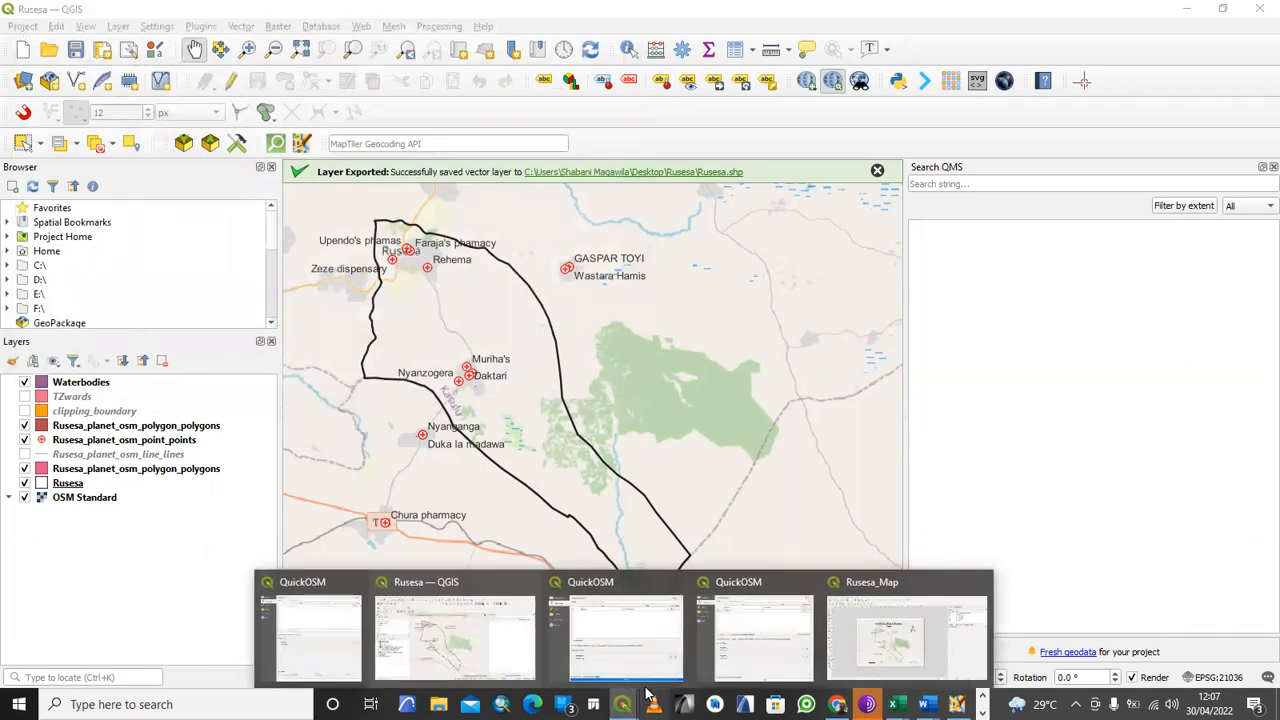
left_click(893, 658)
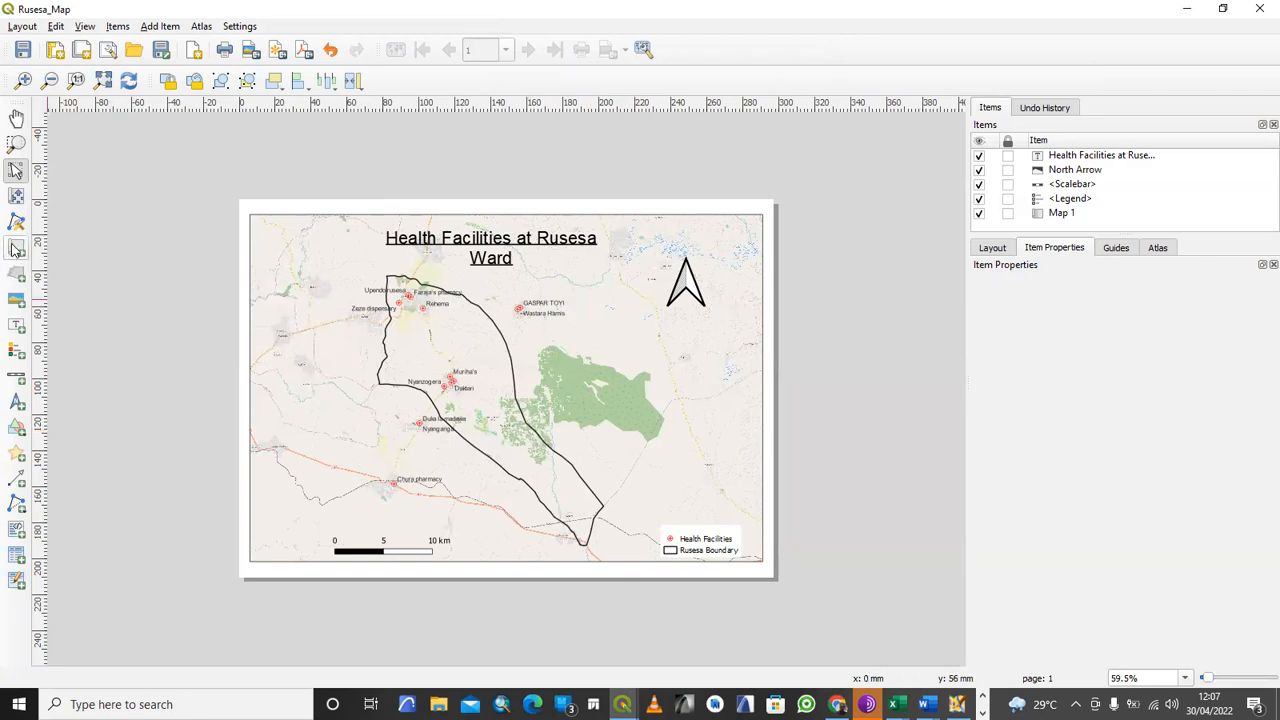
left_click(16, 196)
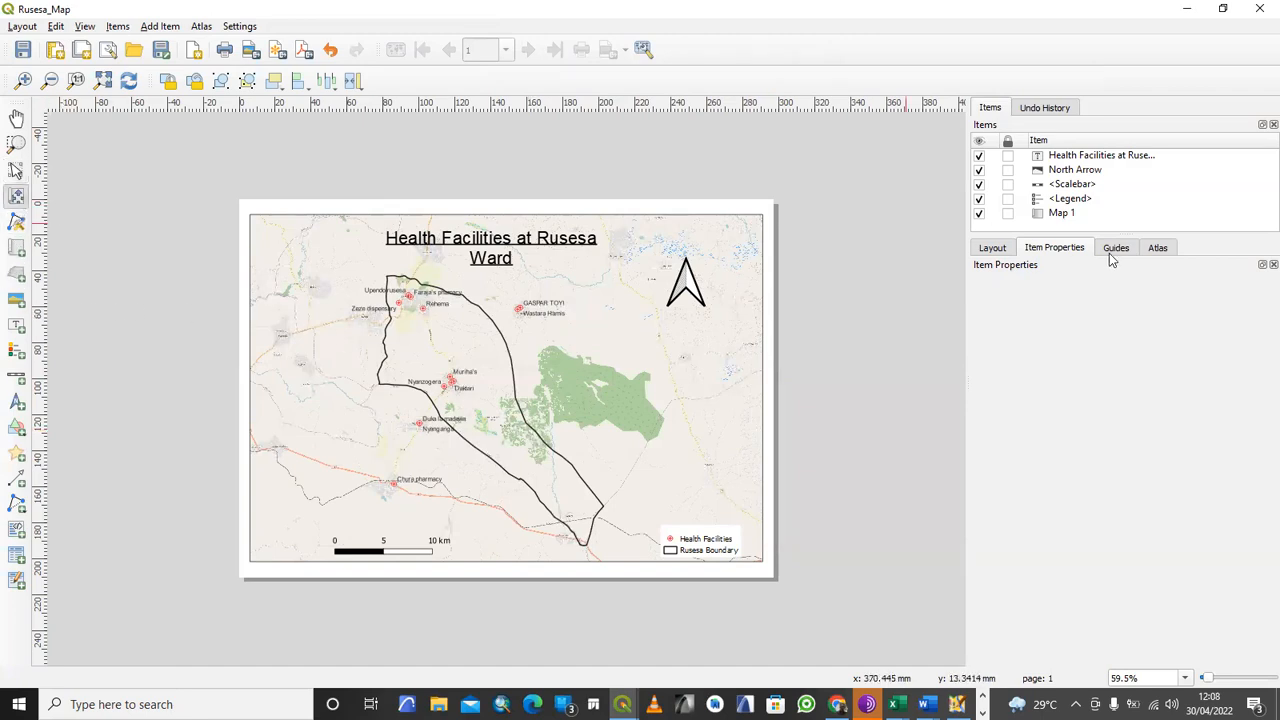
scroll(602, 388, "up", 1)
left_click(602, 386)
left_click(310, 327)
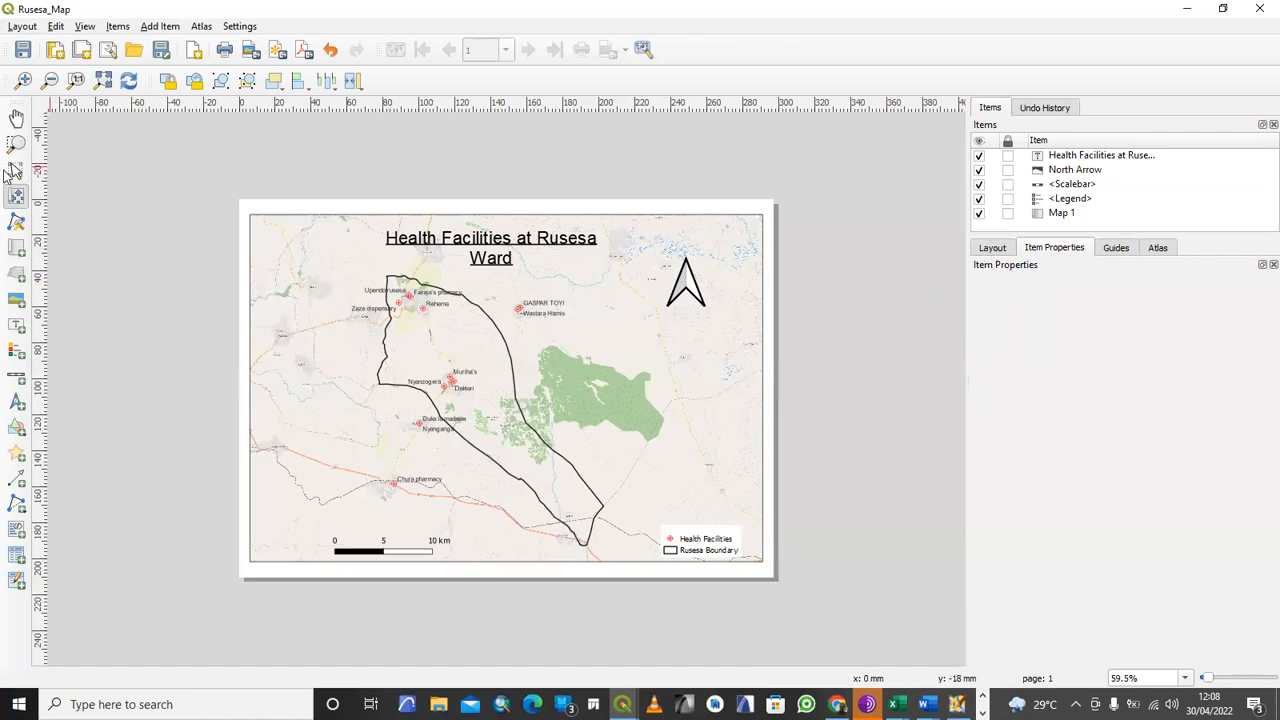
left_click(14, 172)
left_click(322, 344)
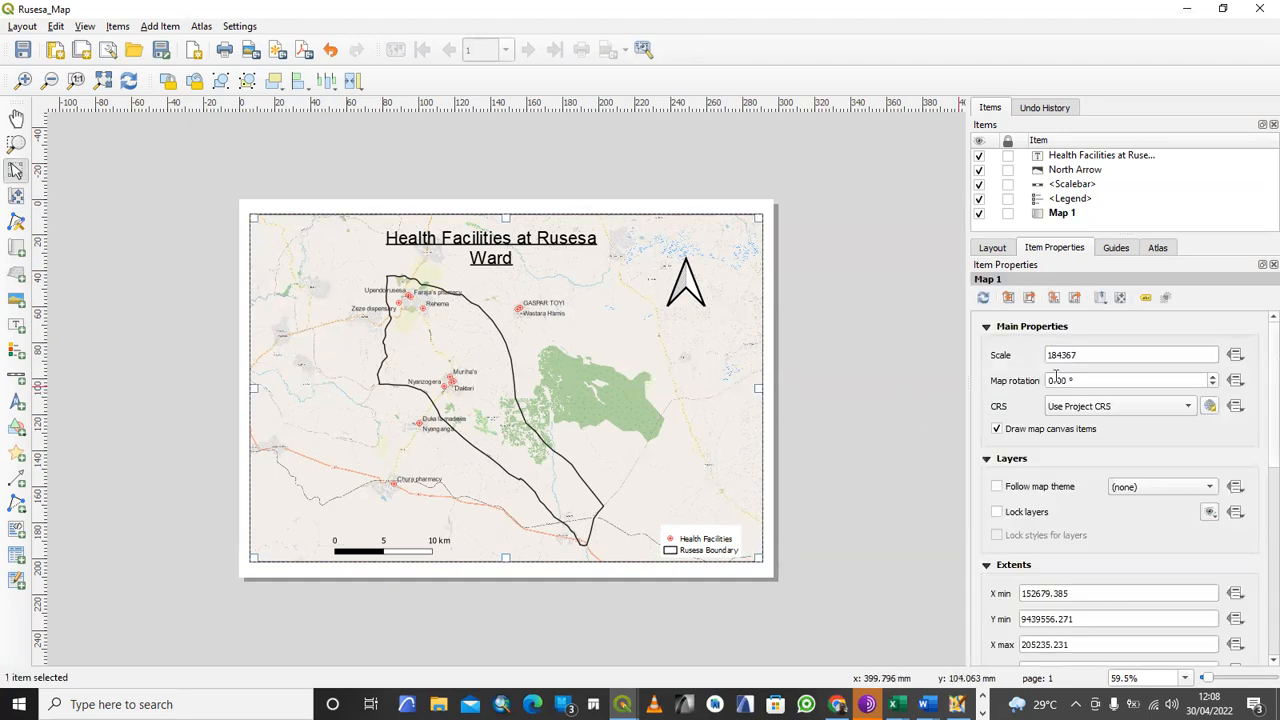
- Try rounding the layout map's scale to 184360 and to 184000
left_click(1078, 356)
key("BackSpace")
type("0")
left_click(1090, 380)
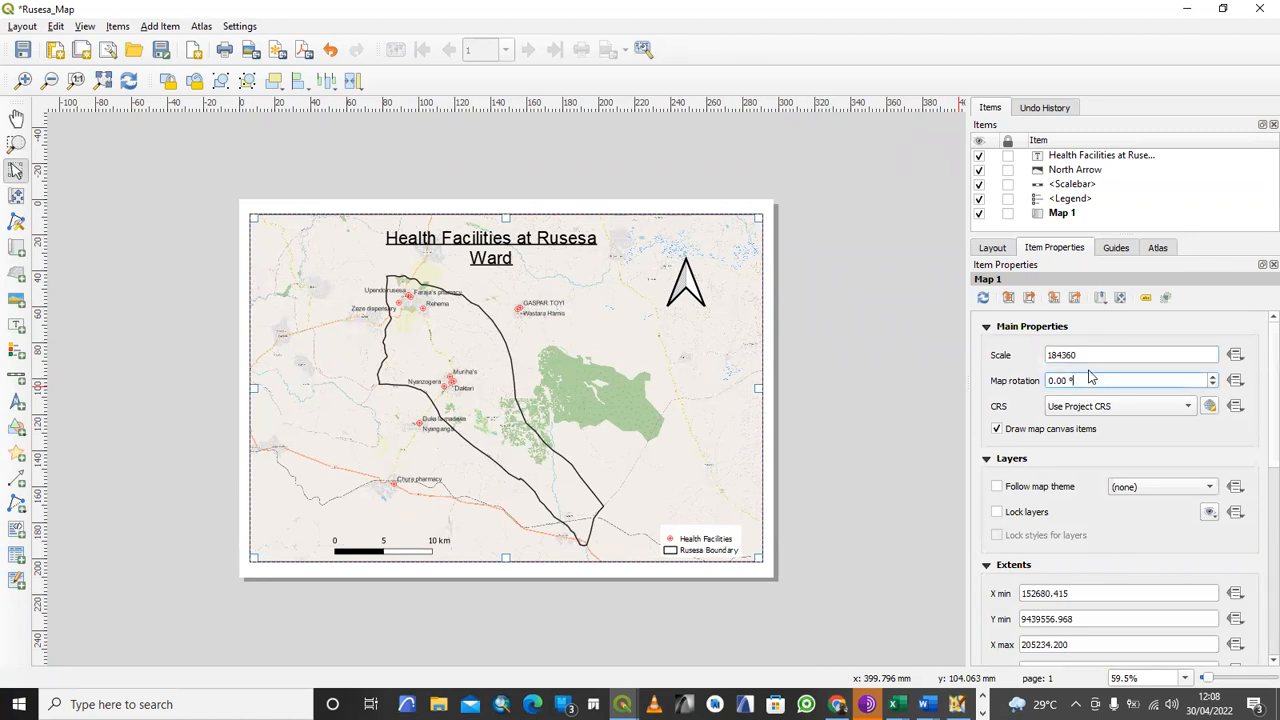
left_click(1072, 355)
left_click_drag(1071, 355, 1063, 356)
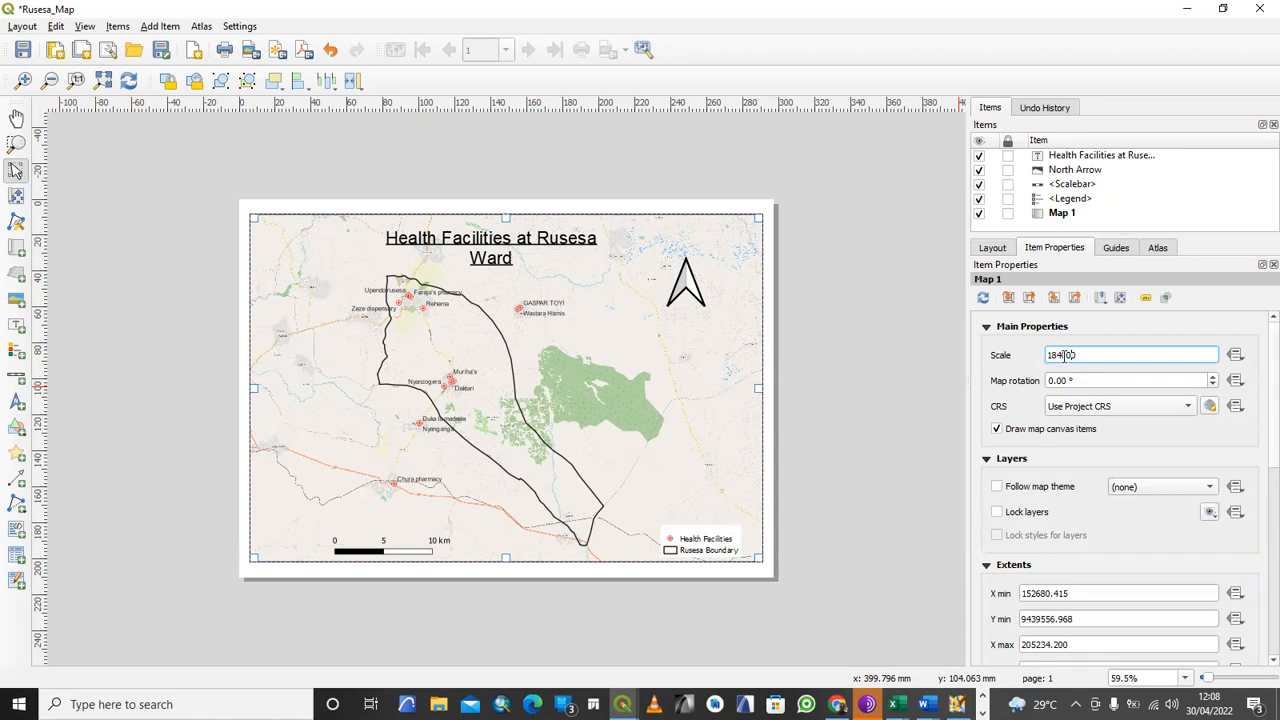
left_click(1086, 381)
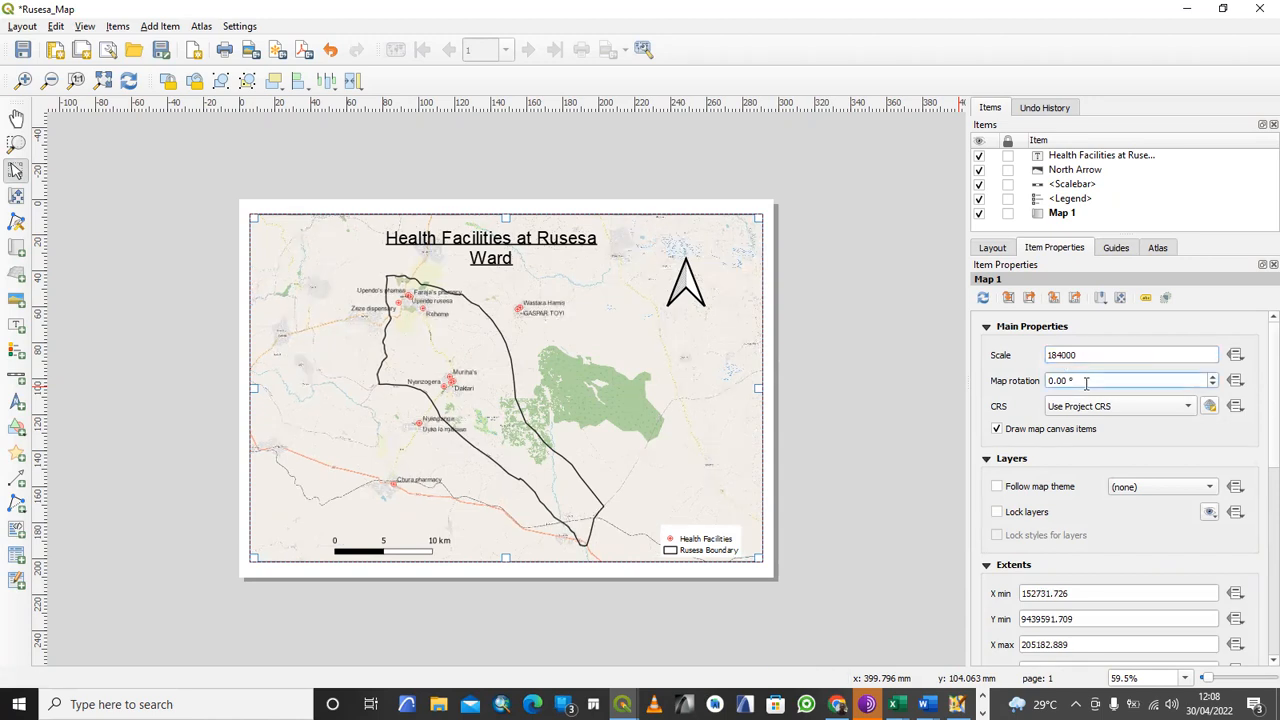
- Try enlarging the layout map with scales of 180000, 170000 and 160000
left_click(1063, 352)
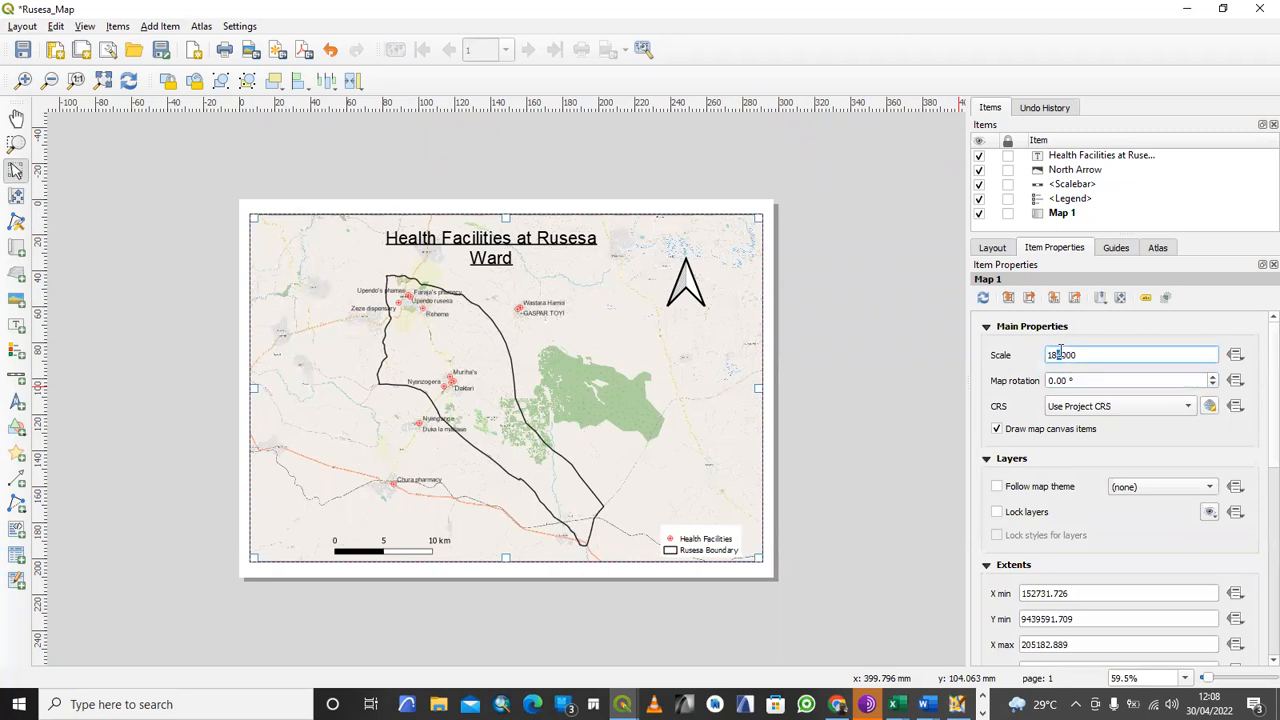
left_click(1087, 380)
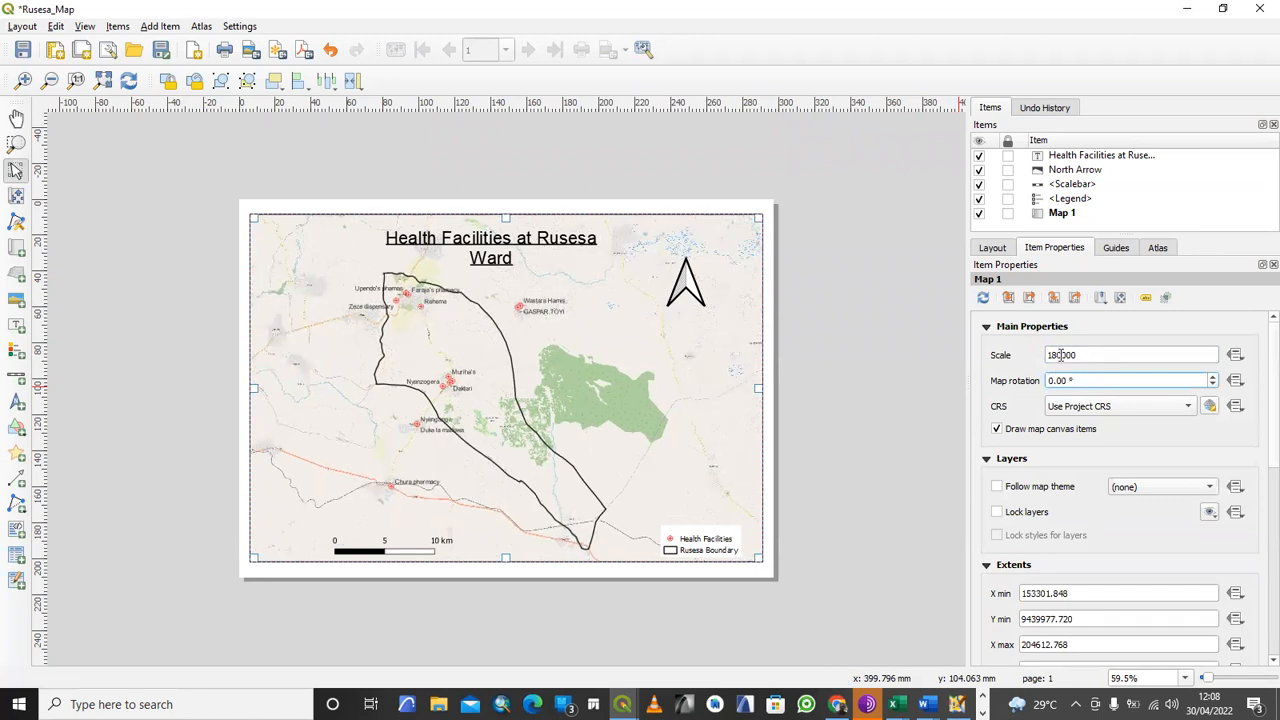
left_click(1055, 353)
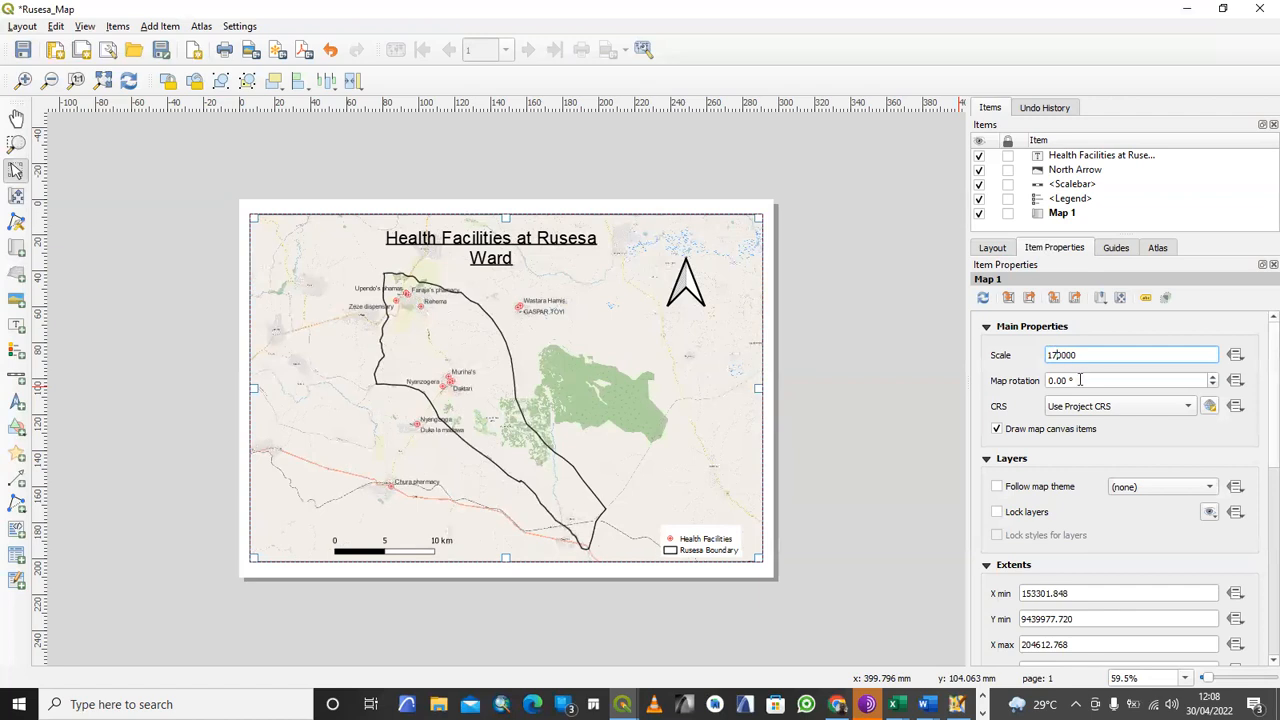
left_click(1087, 380)
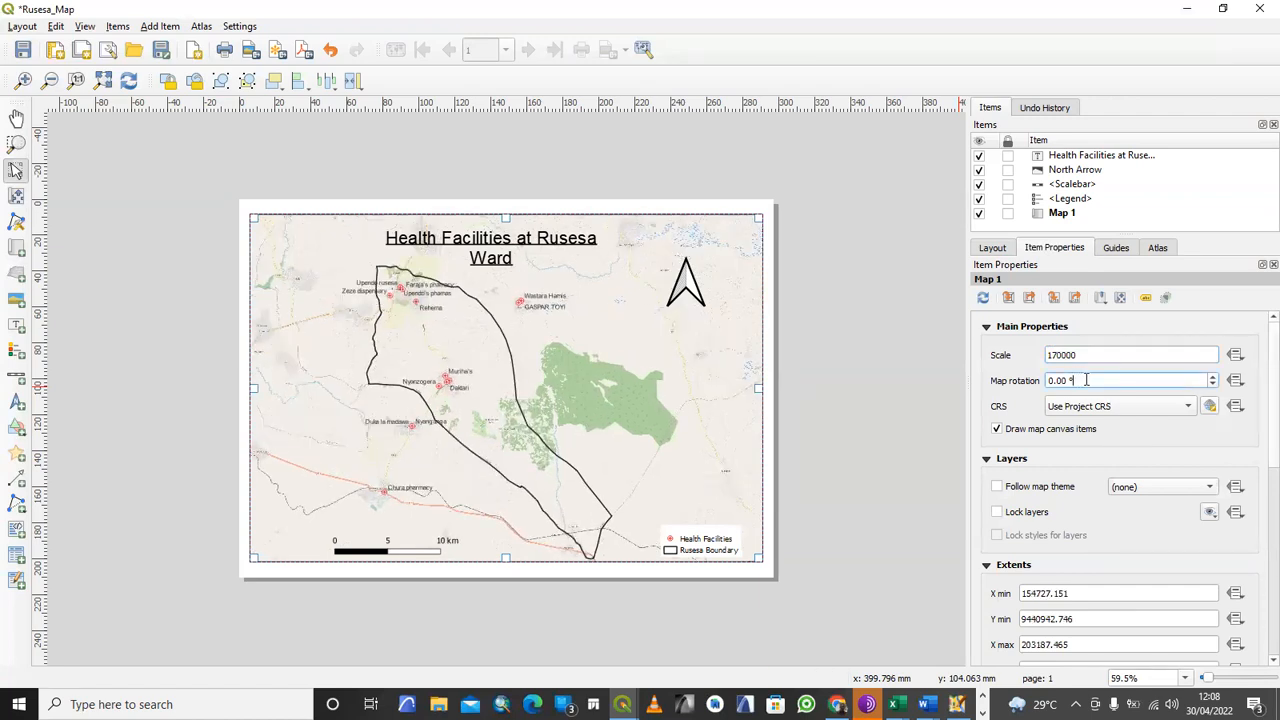
left_click(1055, 354)
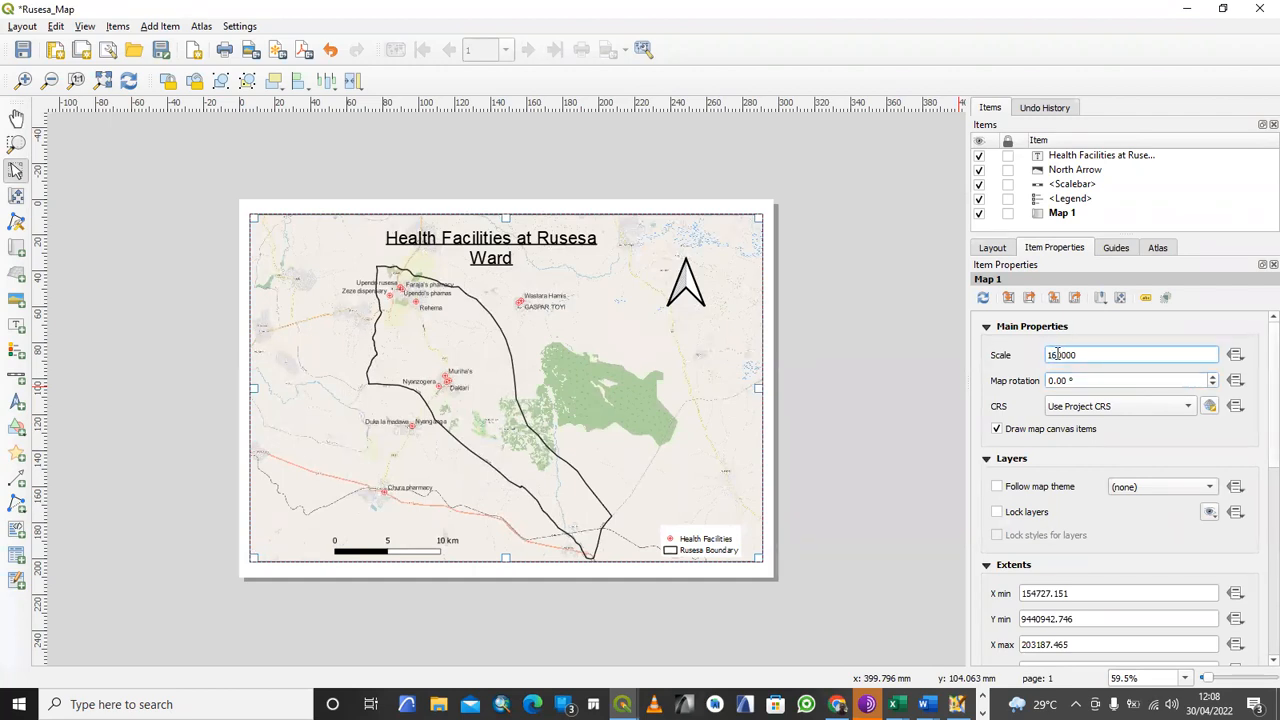
left_click(1117, 380)
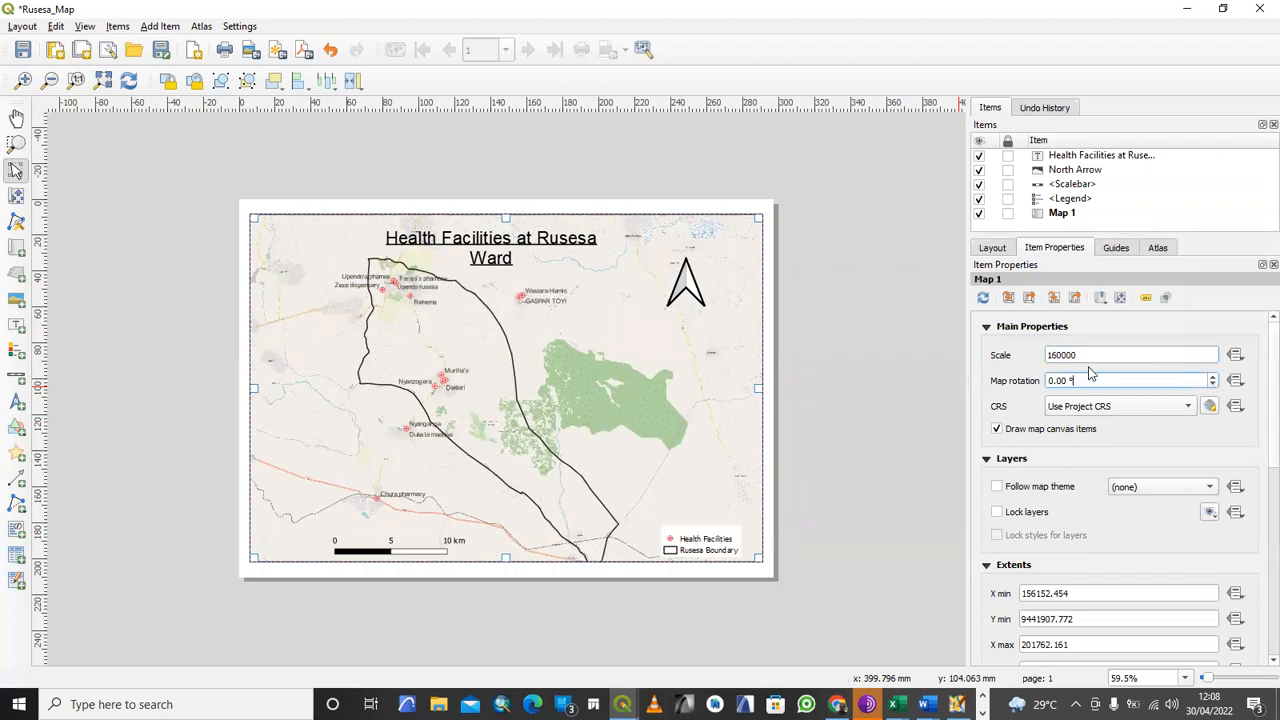
- Set the layout map's scale to 175000
left_click(1056, 355)
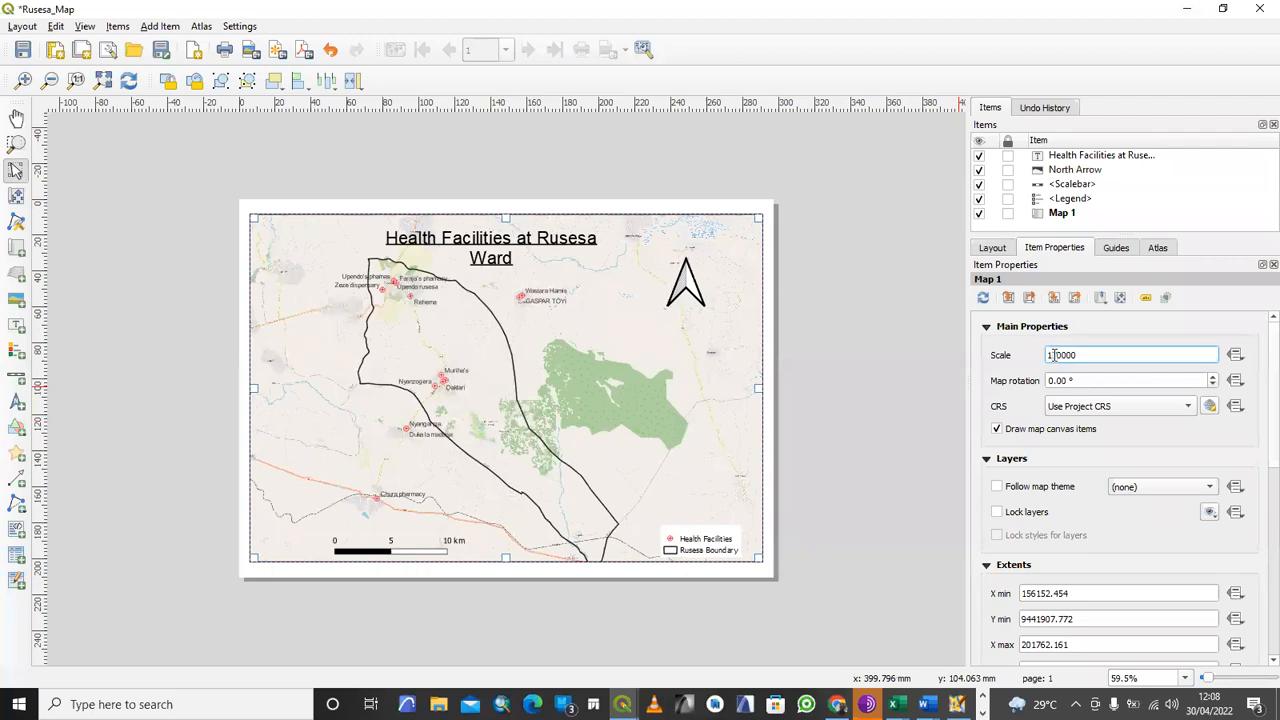
left_click_drag(1062, 355, 1058, 352)
type("5")
left_click(1088, 380)
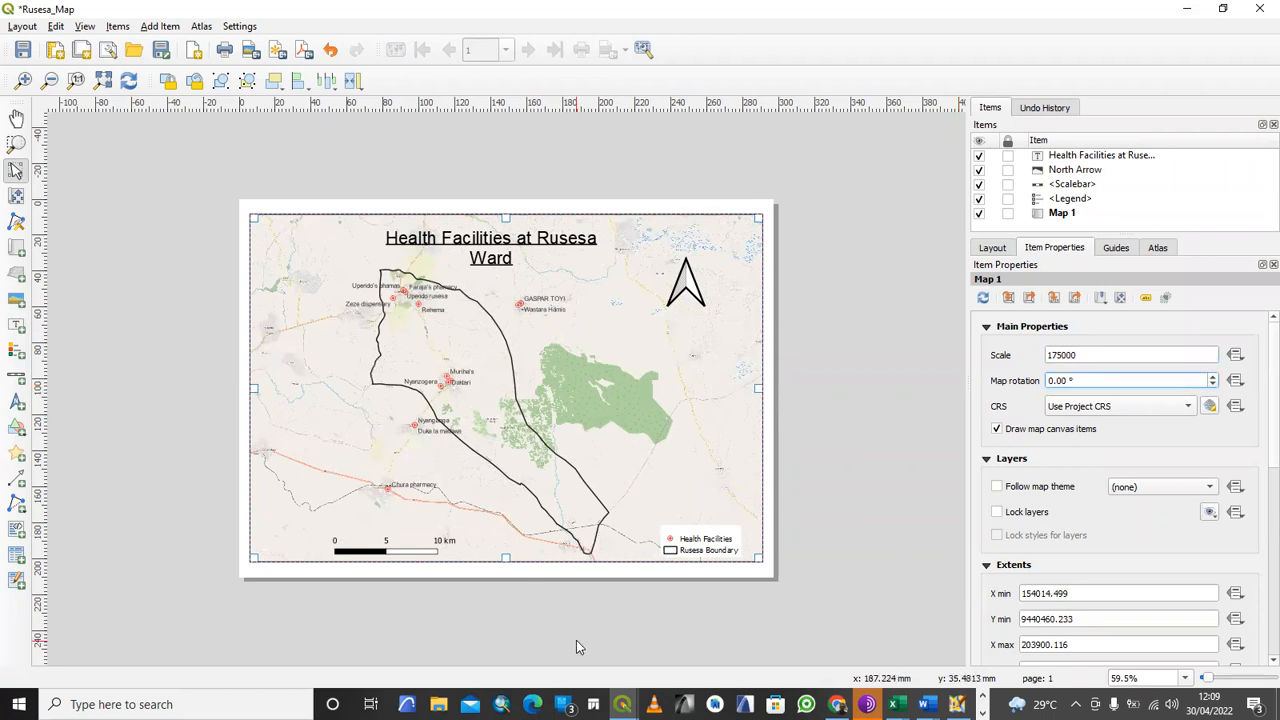
- Switch to the main Rusesa QGIS project window and examine the health facilities, roads and ward boundary around Rusesa town
left_click(622, 704)
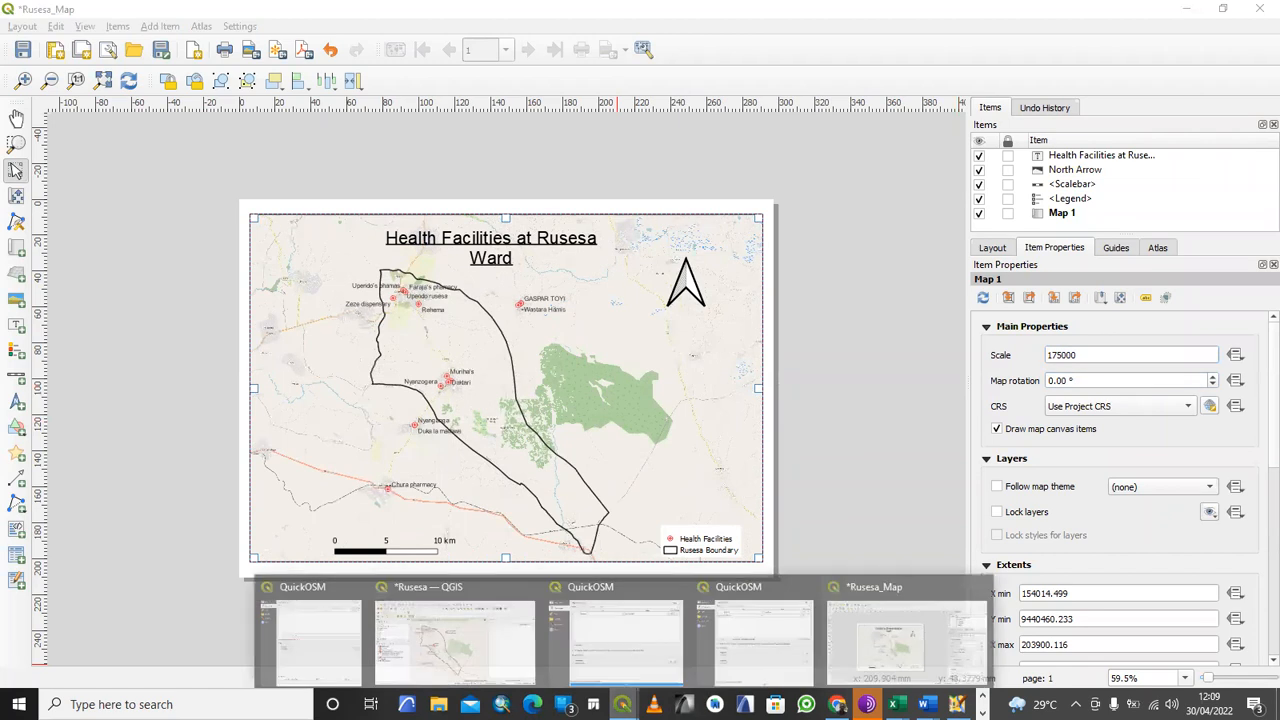
left_click(447, 645)
scroll(459, 419, "up", 1)
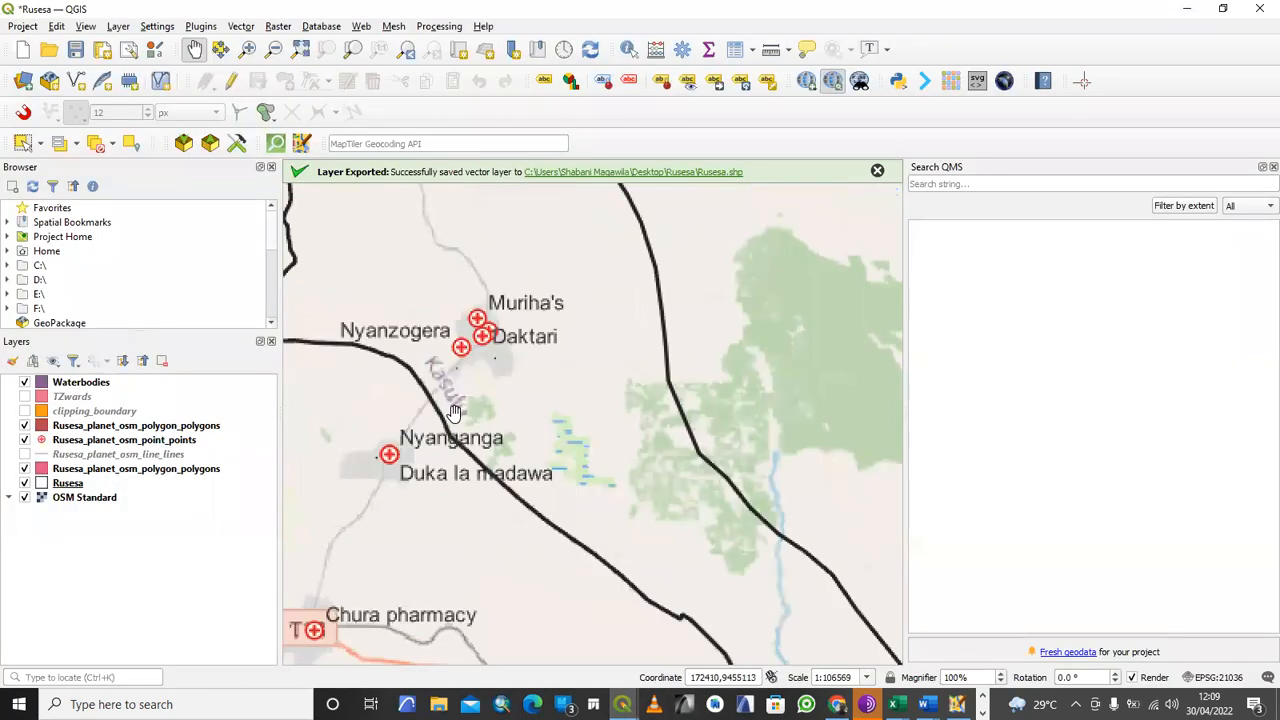
left_click_drag(418, 270, 520, 533)
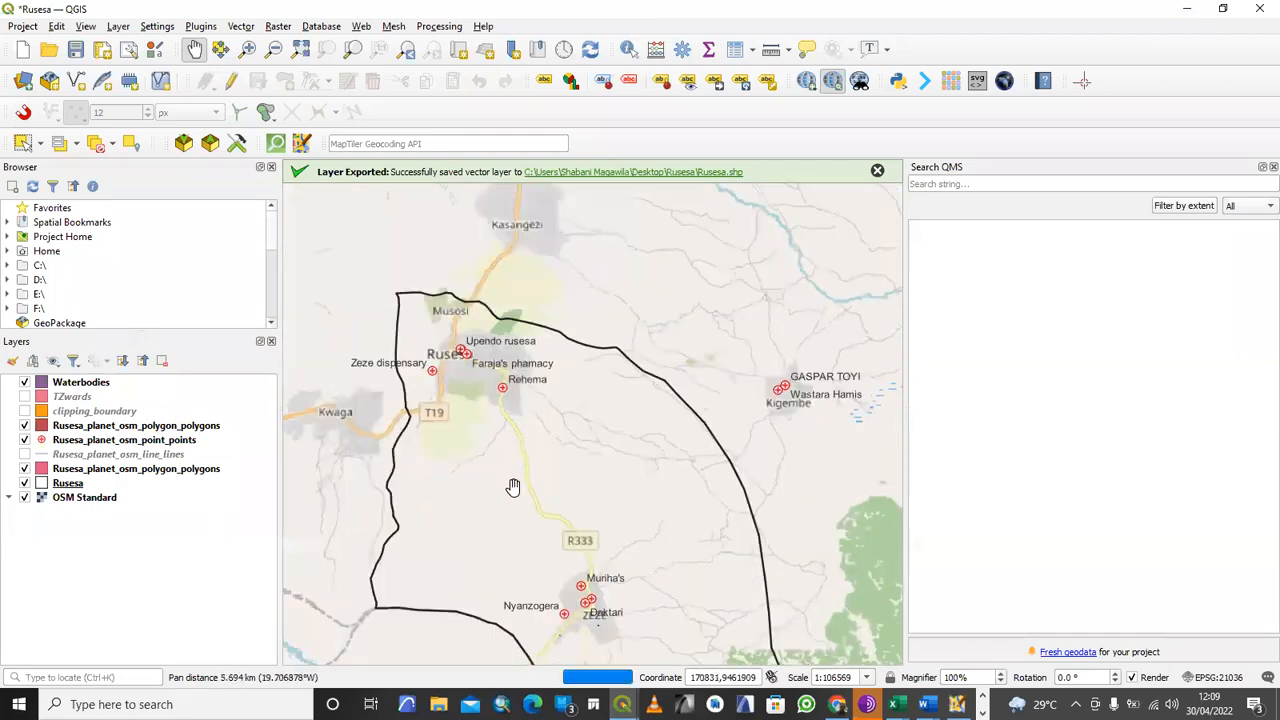
left_click_drag(415, 351, 391, 407)
scroll(390, 407, "up", 1)
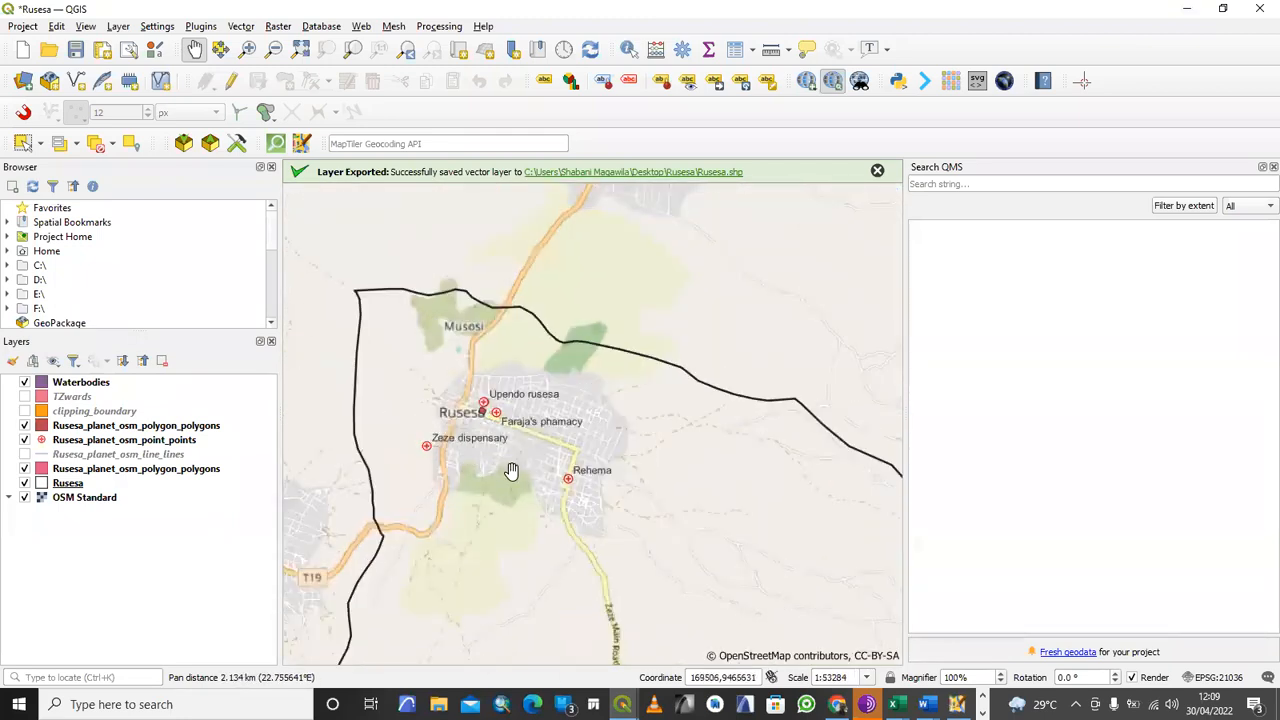
scroll(514, 471, "up", 1)
scroll(517, 470, "down", 1)
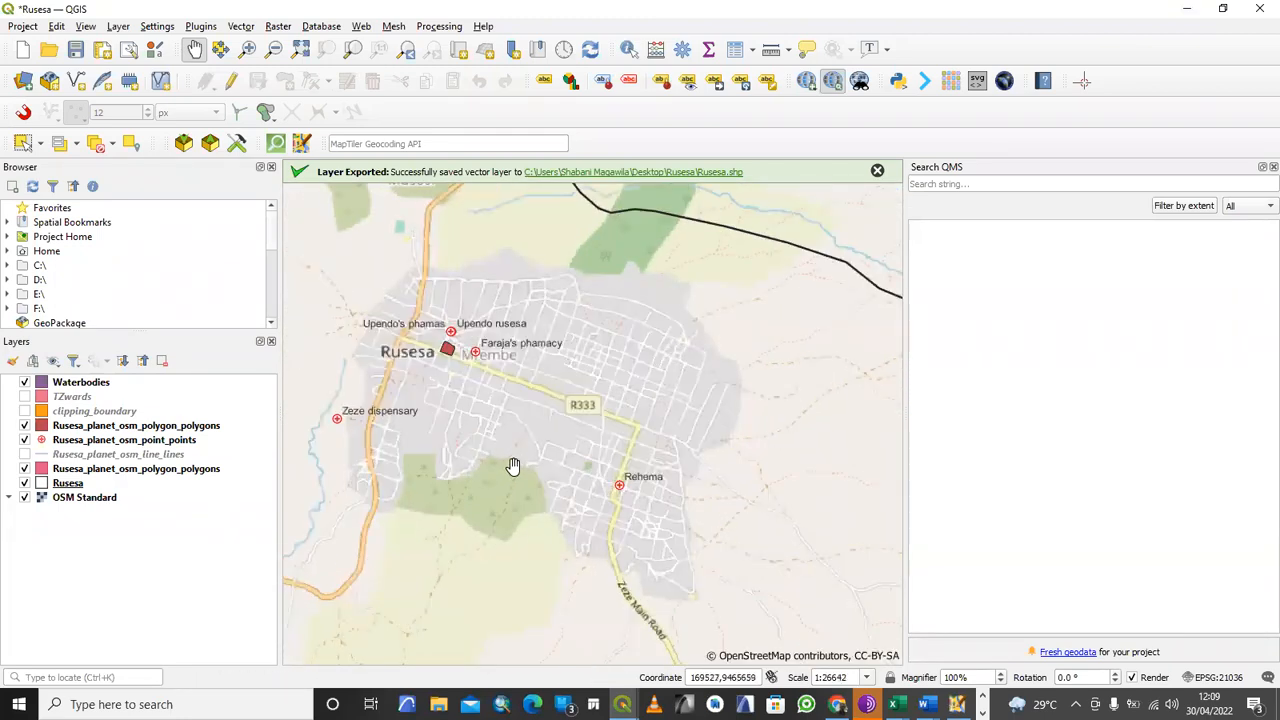
scroll(519, 468, "up", 1)
left_click_drag(519, 468, 645, 518)
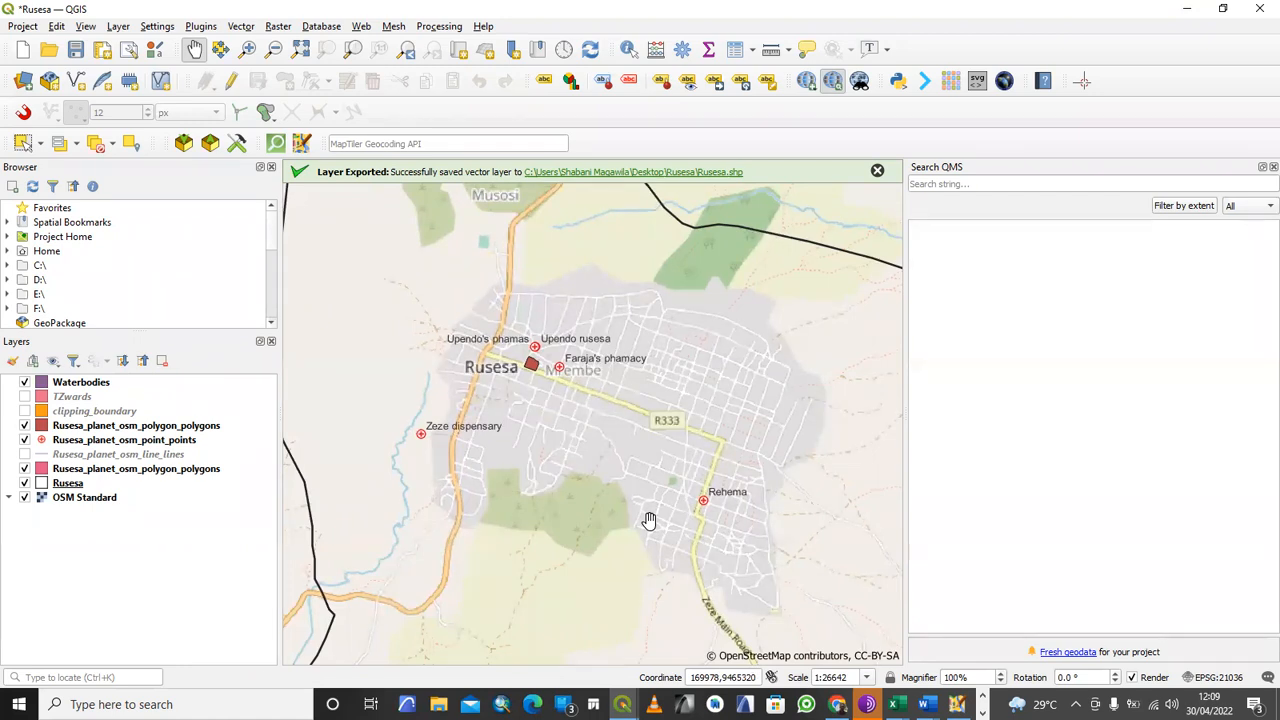
scroll(649, 518, "down", 1)
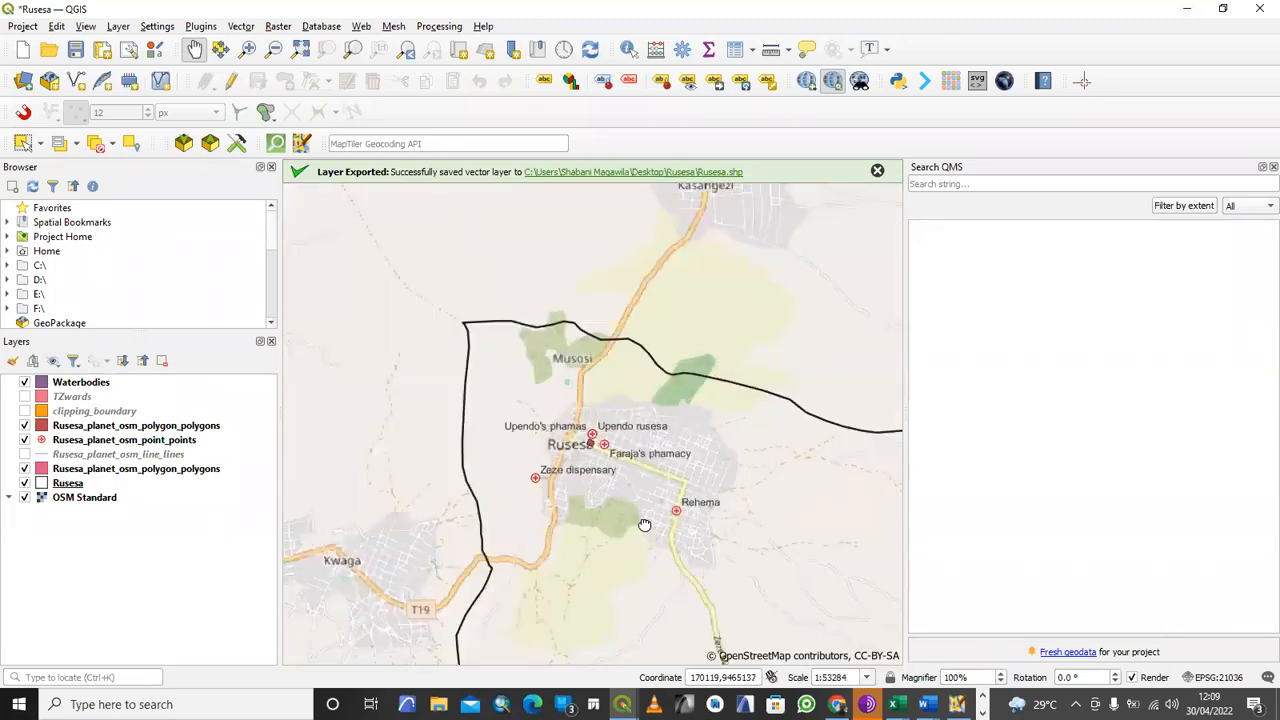
left_click_drag(646, 520, 520, 477)
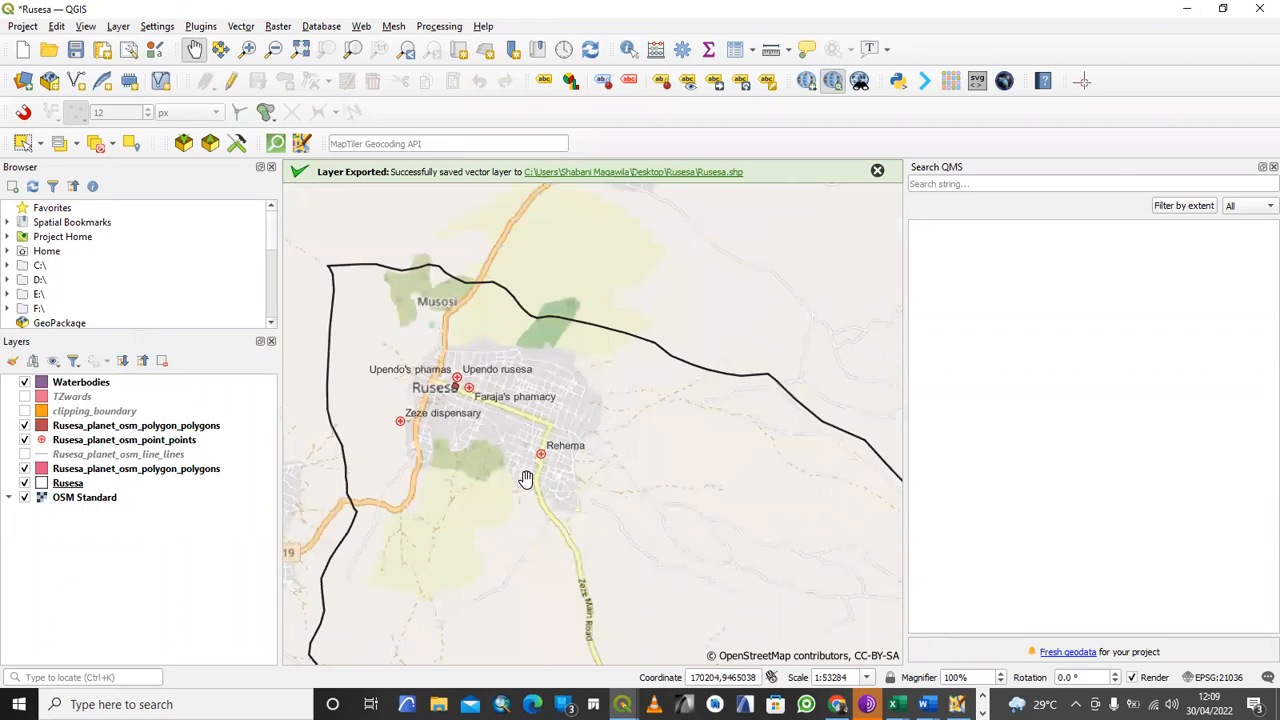
scroll(526, 479, "up", 1)
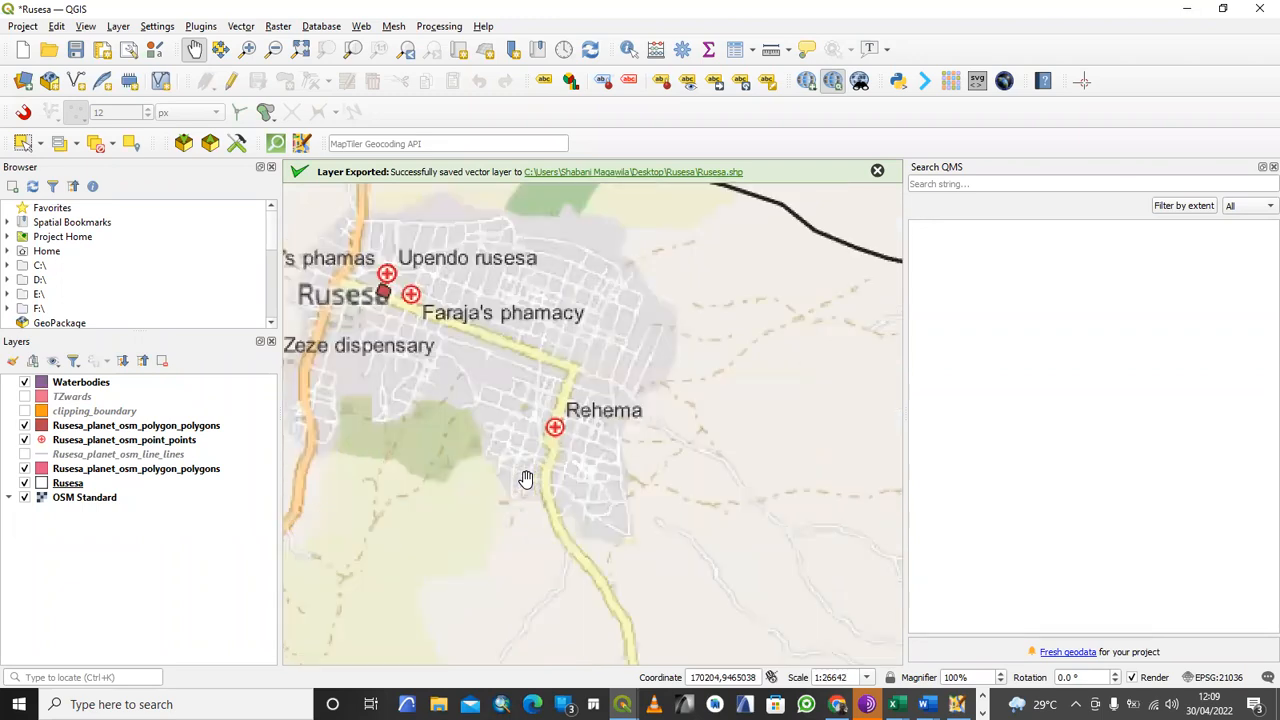
left_click_drag(526, 480, 675, 583)
scroll(669, 552, "down", 1)
scroll(623, 477, "up", 1)
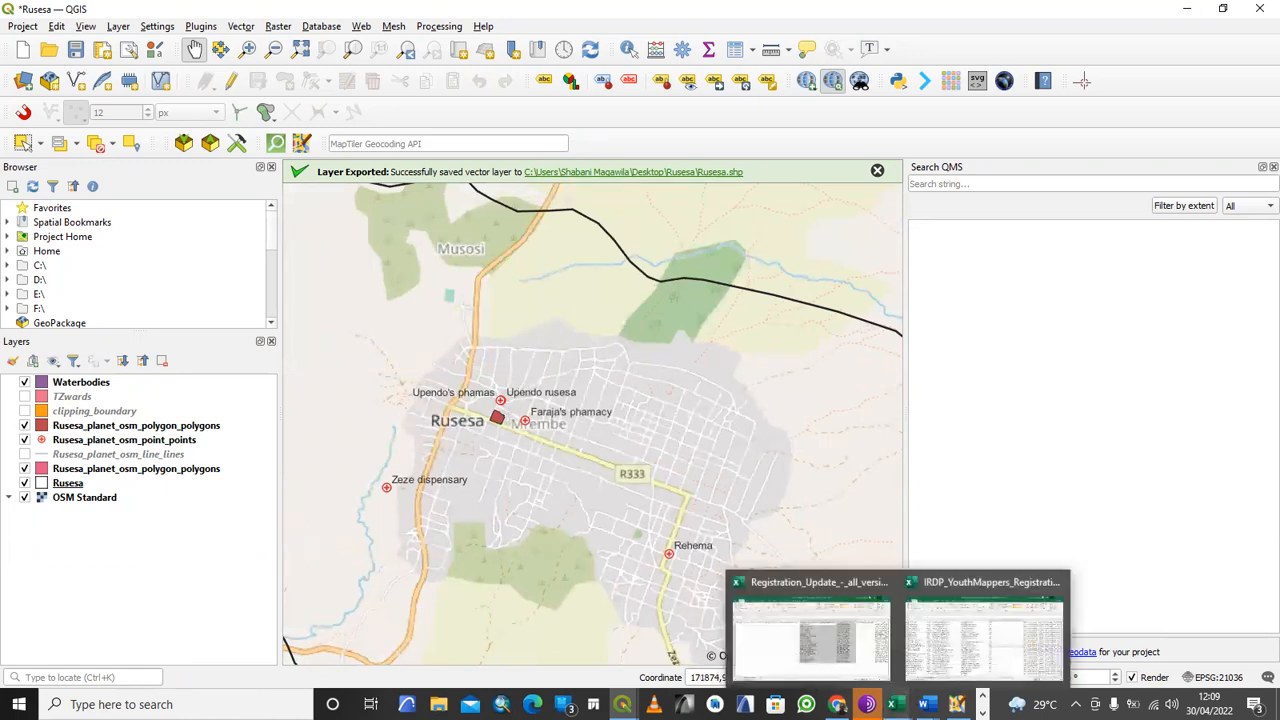
left_click_drag(697, 457, 741, 411)
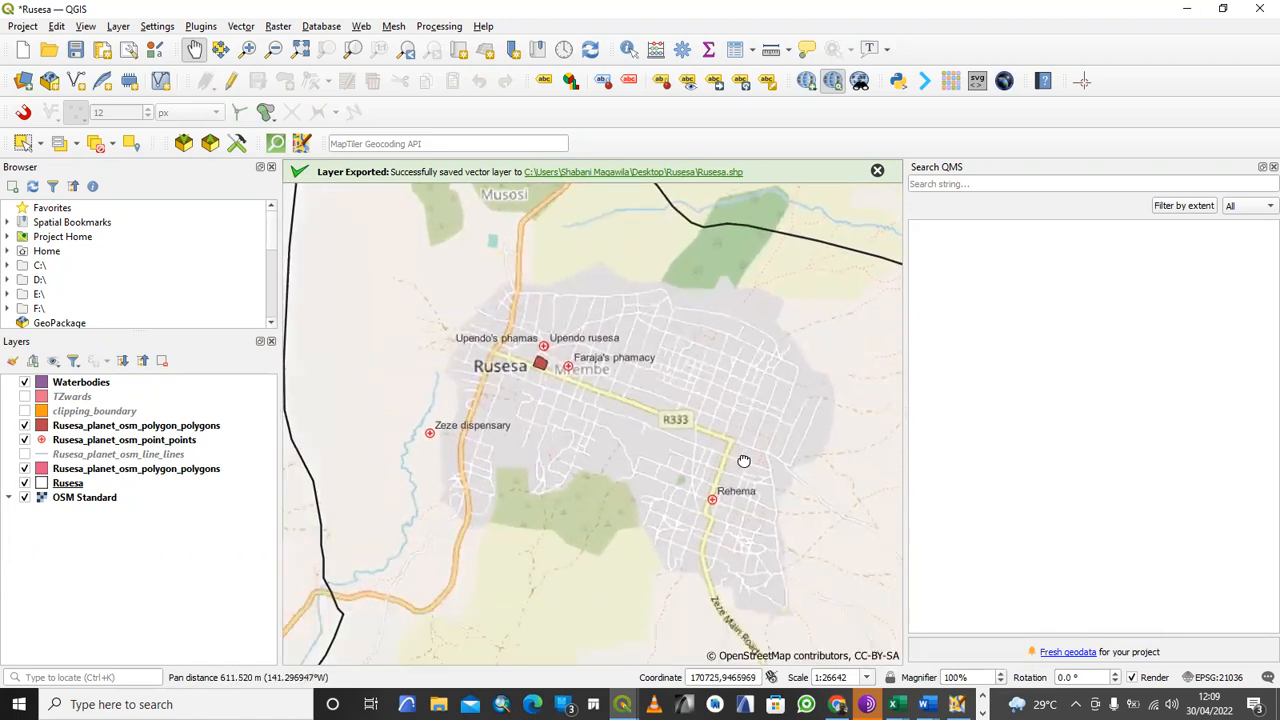
- Switch to Chrome with the Rusesa export in the HOT Export Tool and bring the remaining open applications into view
left_click(837, 704)
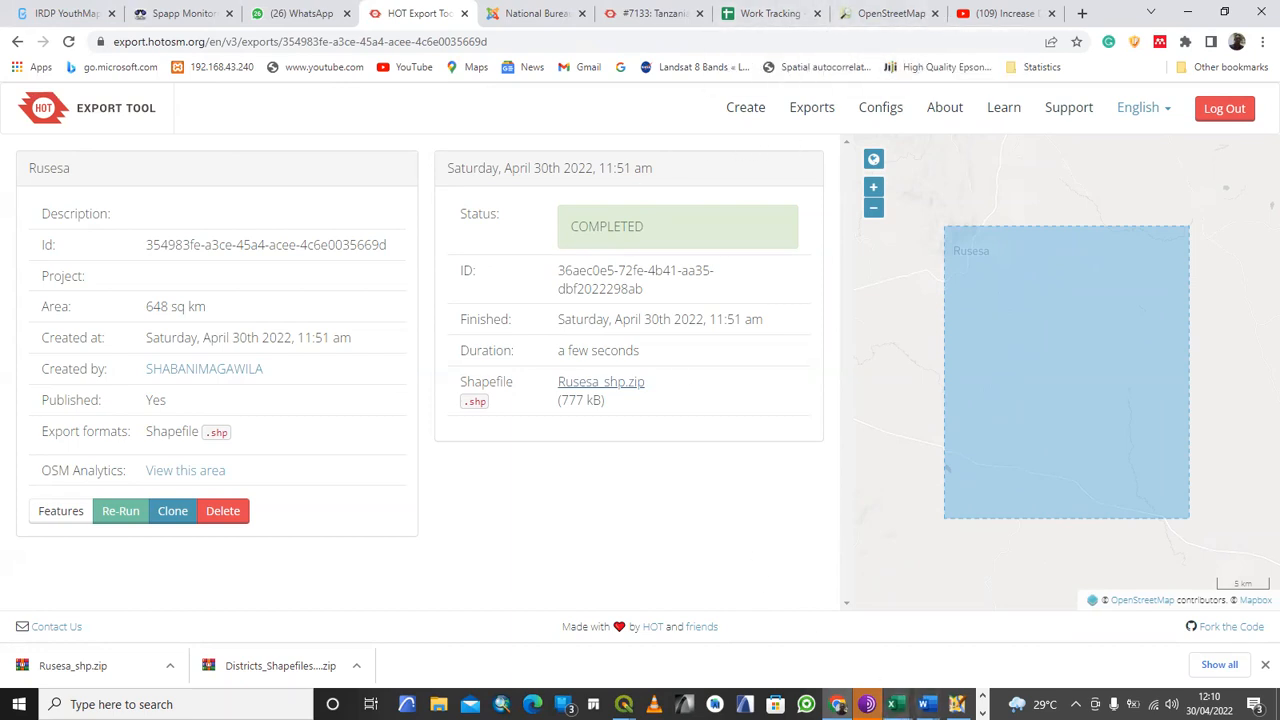
left_click(983, 713)
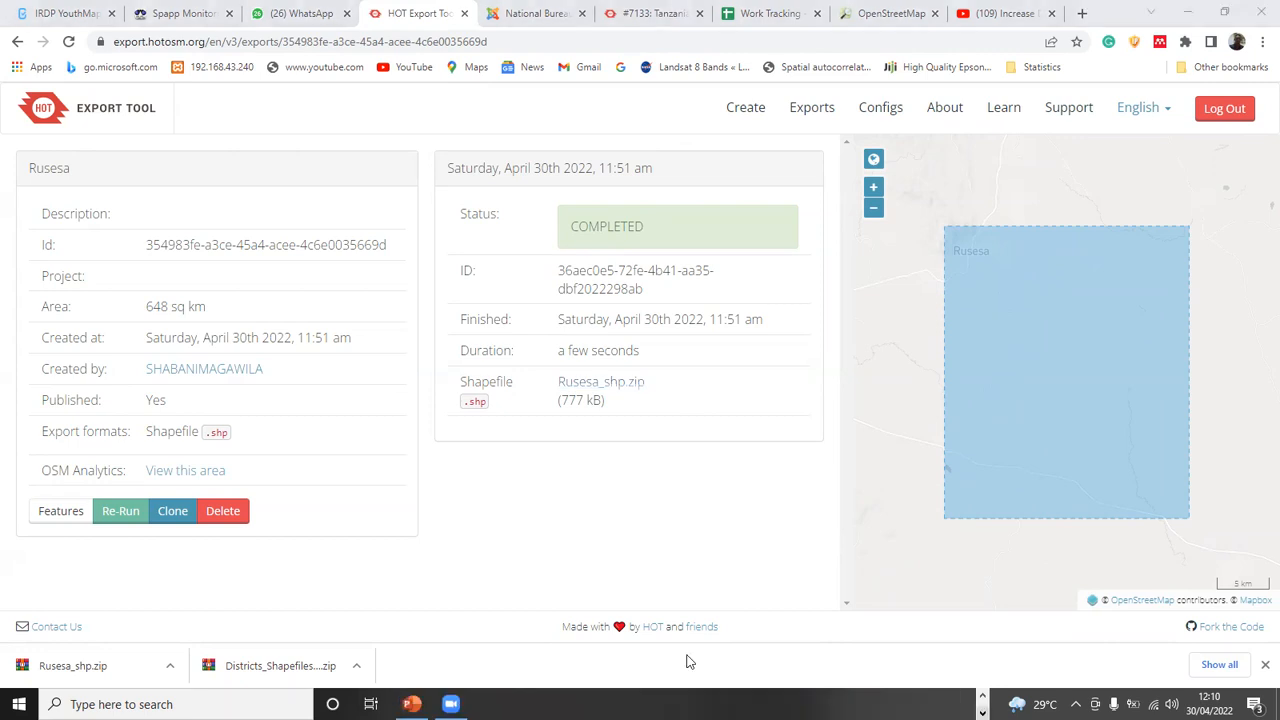